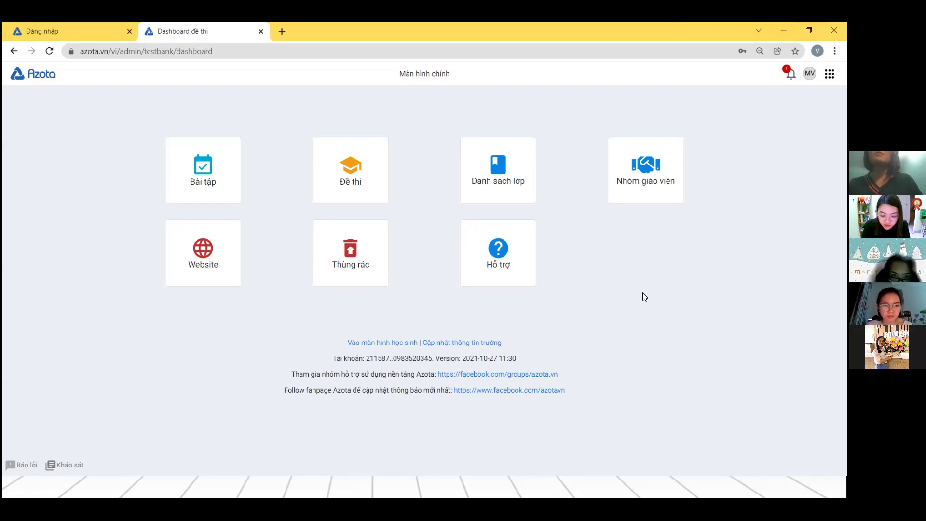
Step: Bring the PowerPoint slide show forward from the taskbar to present the NỘI DUNG slide
key(super)
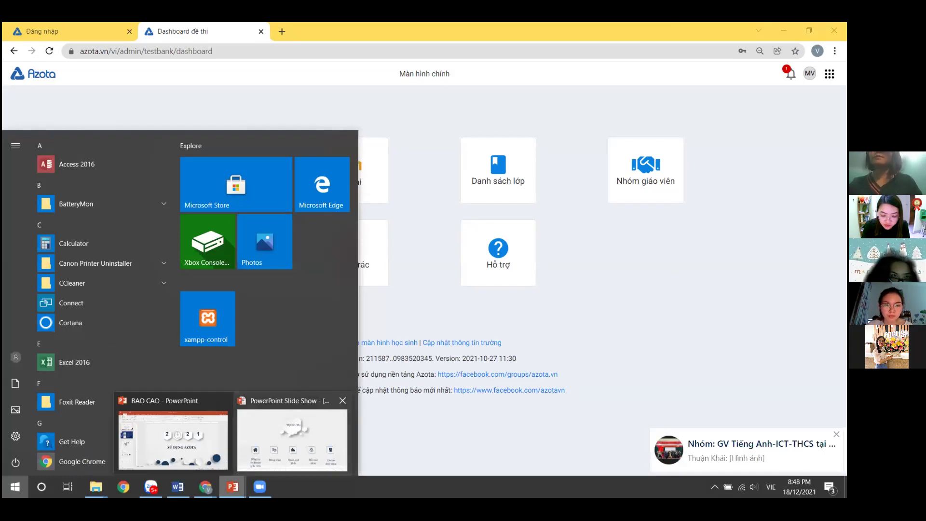
click(314, 450)
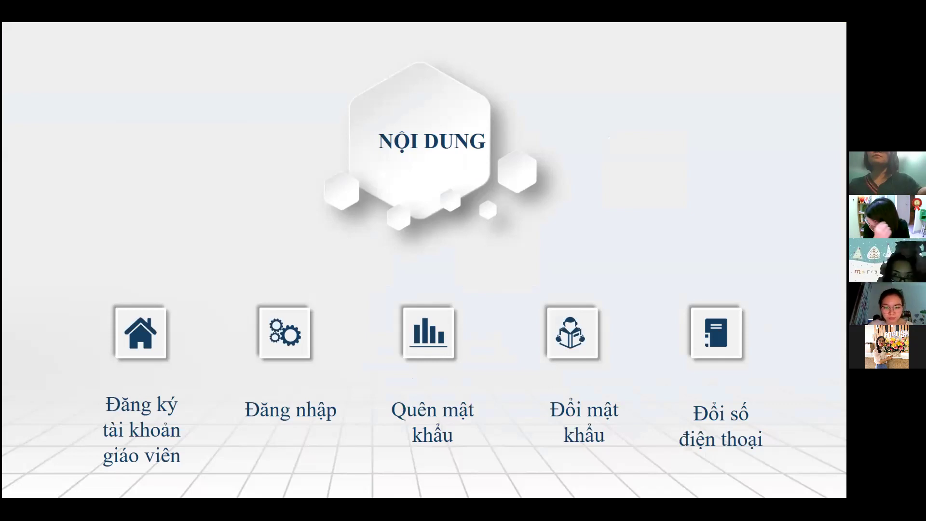
key(super)
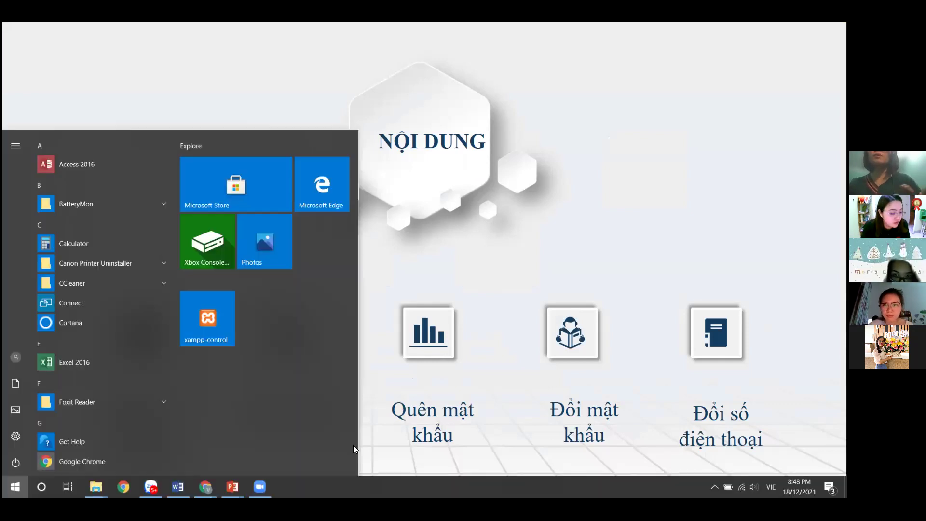
click(259, 486)
Step: Switch back to the Azota window in Chrome and open the Azota apps list
key(super)
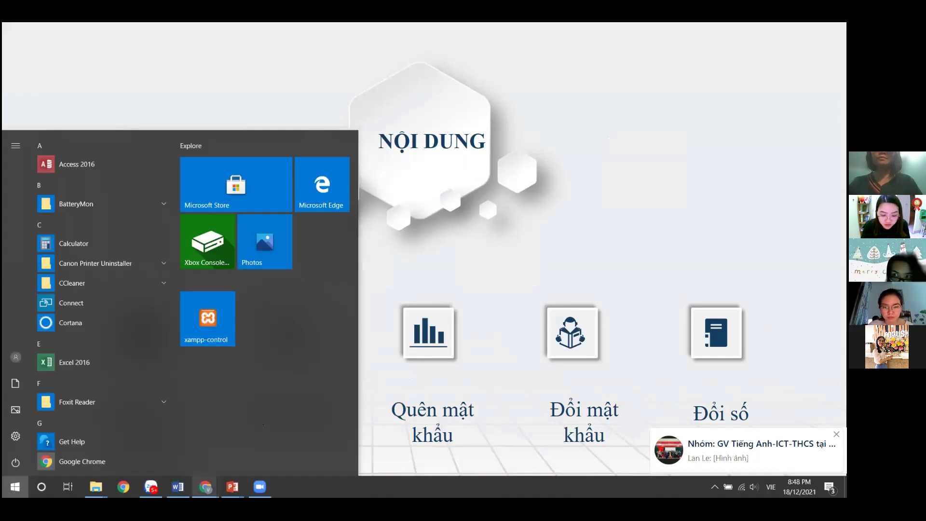
mouse_move(205, 486)
click(291, 453)
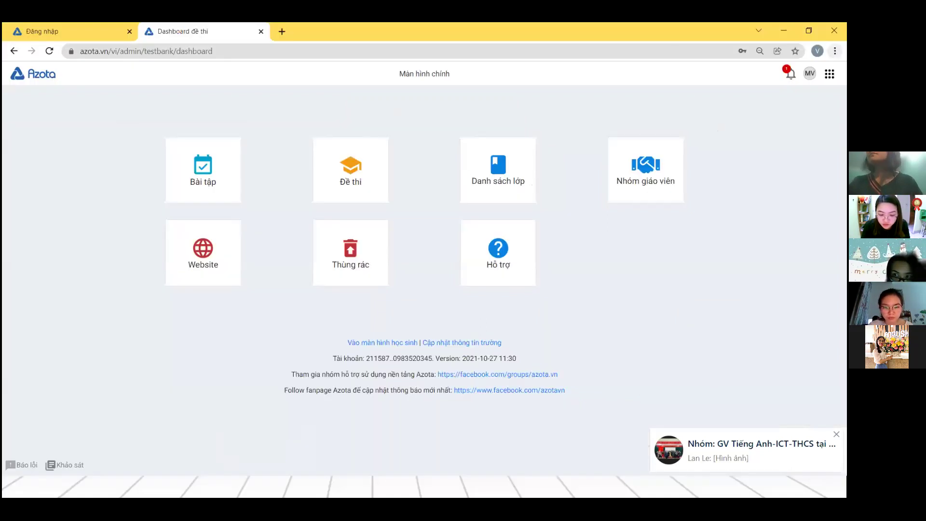
click(829, 73)
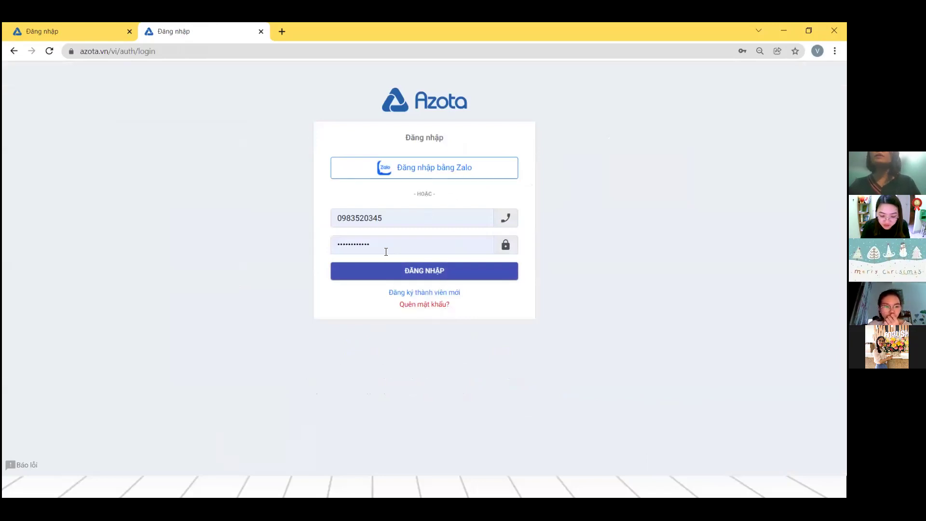
Step: Open the Quên mật khẩu page and clear the saved-password suggestions from its fields
click(425, 305)
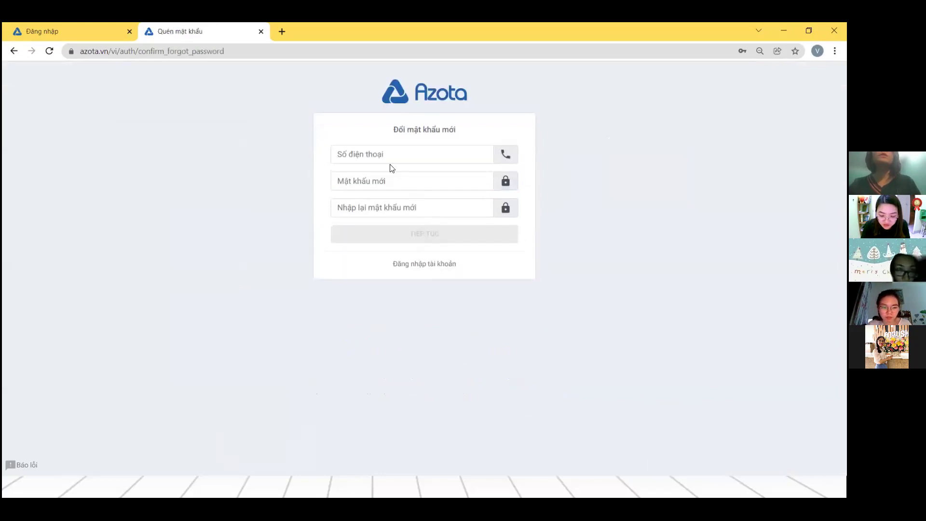
click(365, 156)
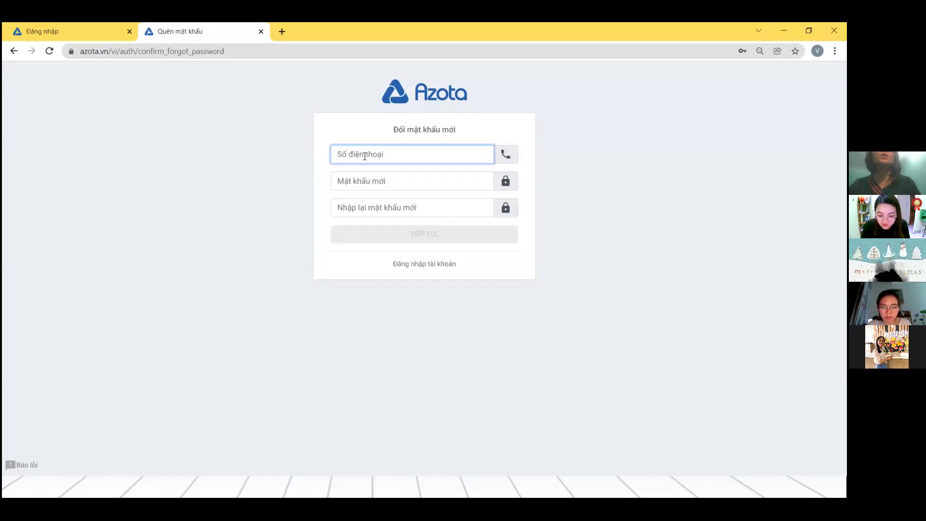
click(379, 184)
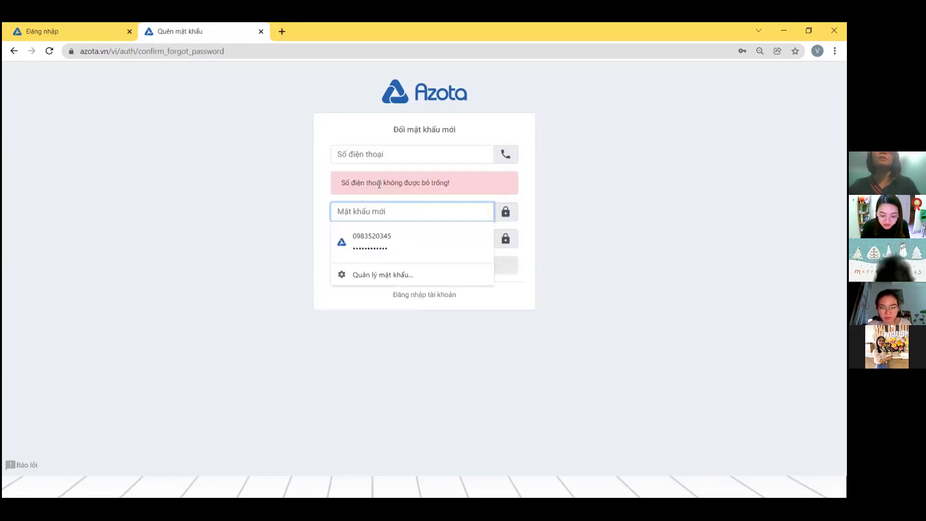
click(589, 190)
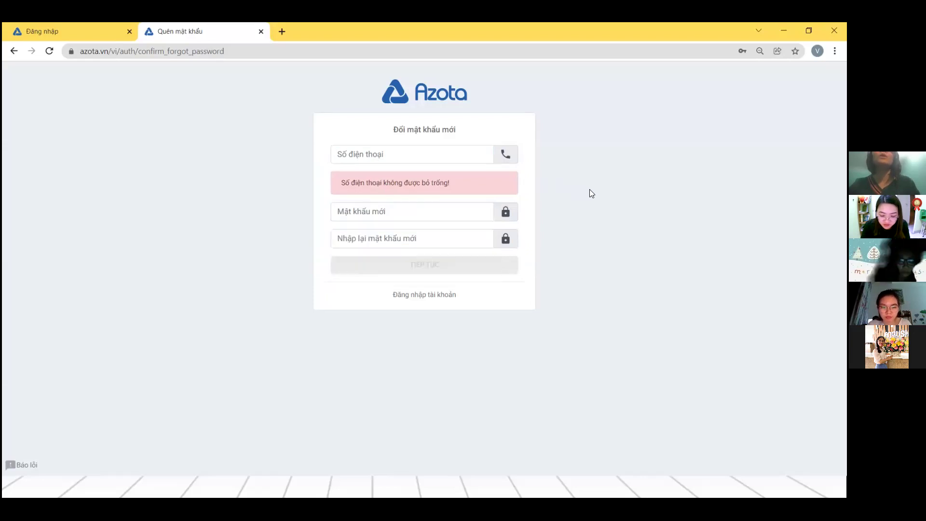
click(422, 239)
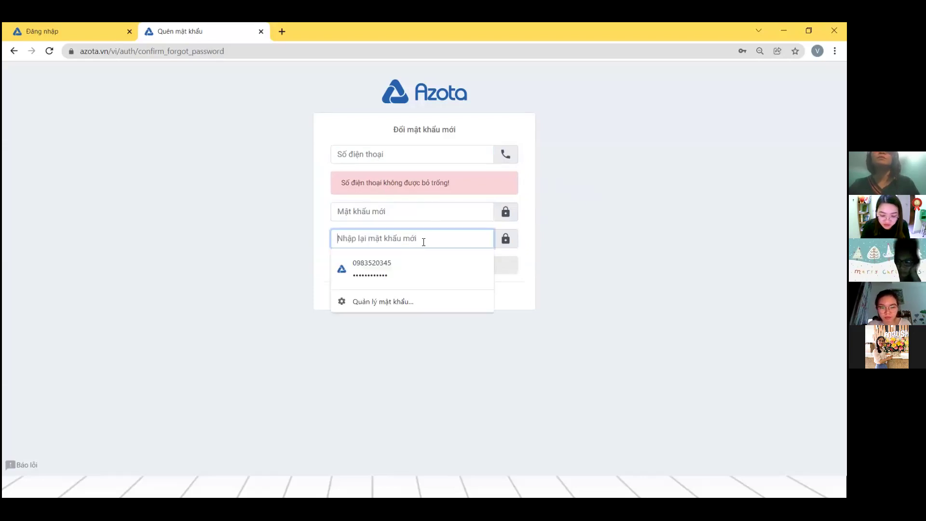
click(529, 272)
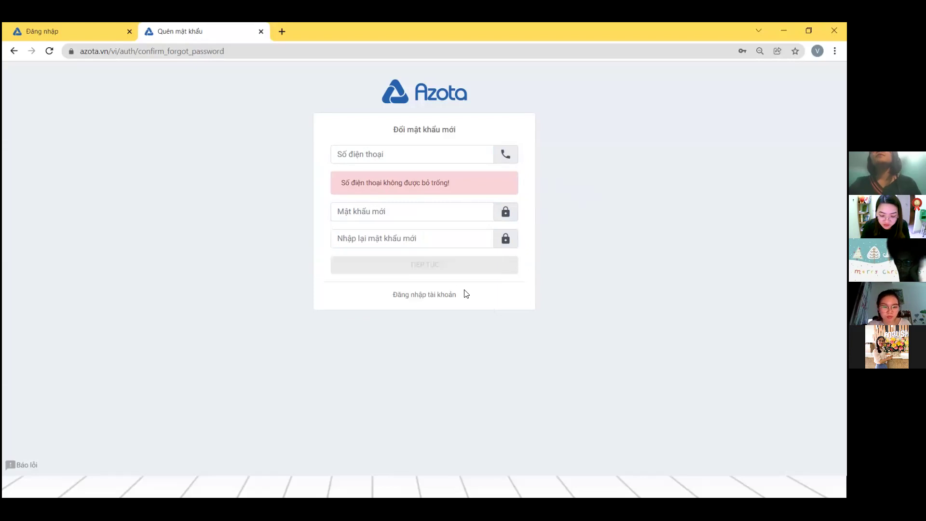
click(397, 211)
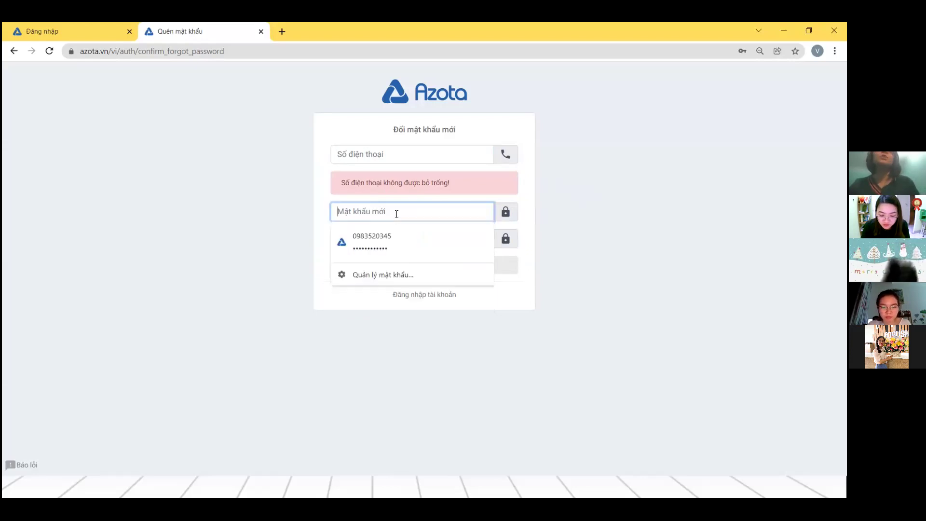
click(407, 167)
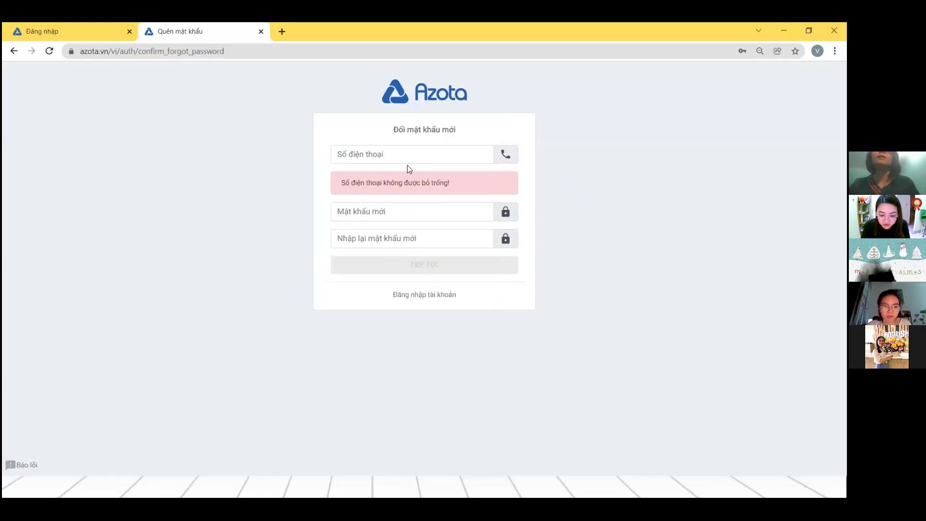
Step: Enter the account's phone number, then the new password and its confirmation
click(402, 160)
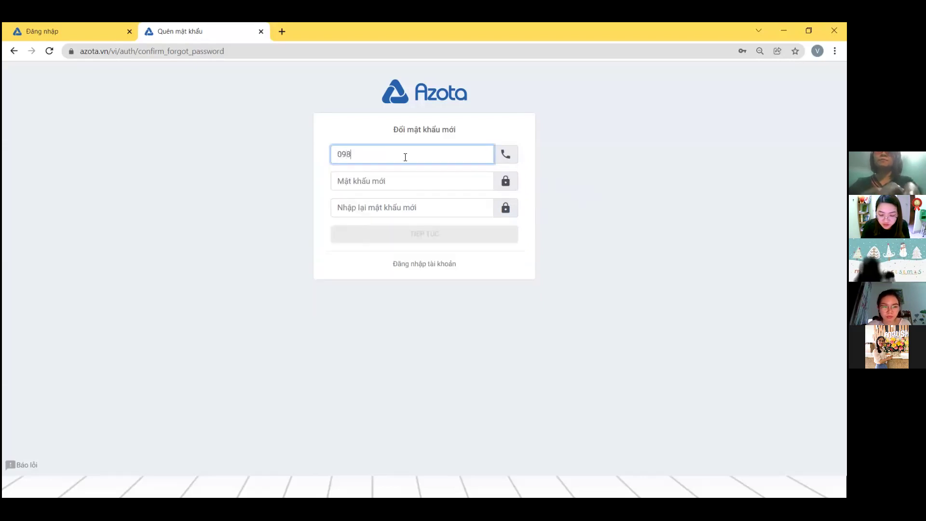
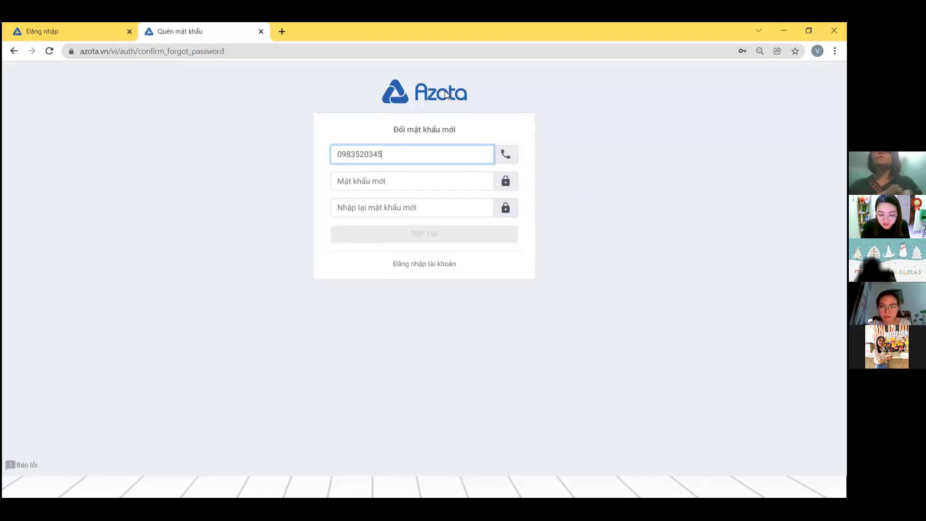
click(413, 181)
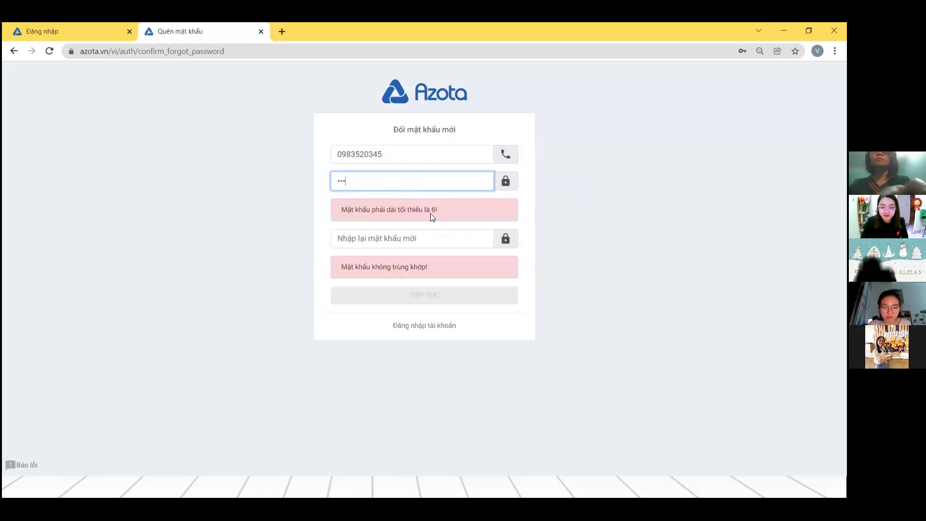
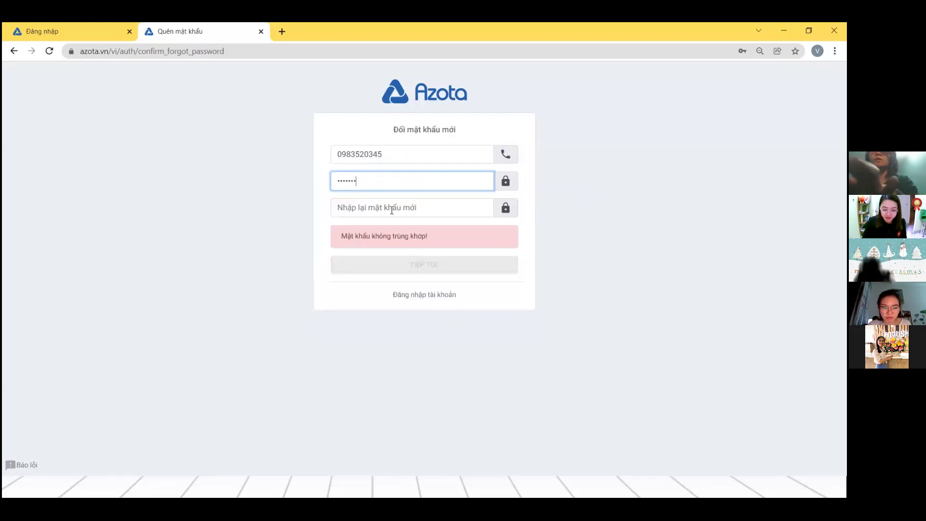
click(386, 208)
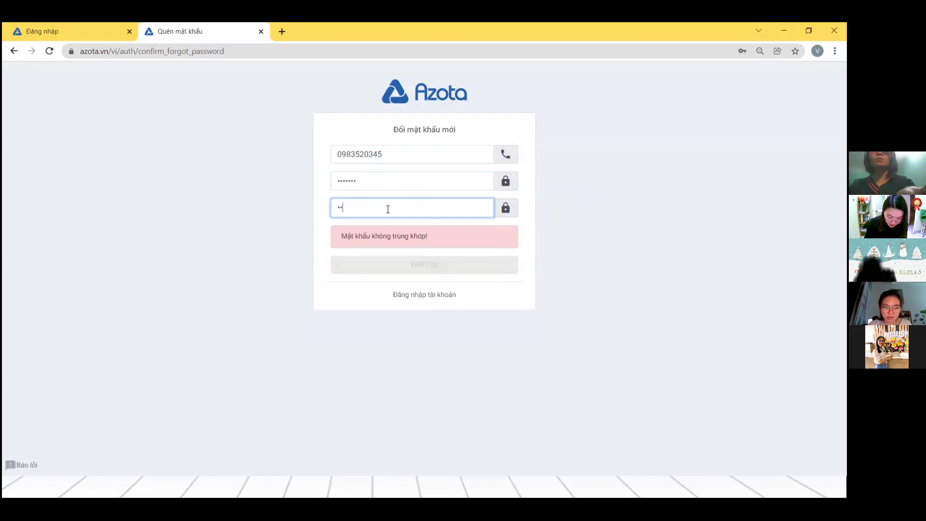
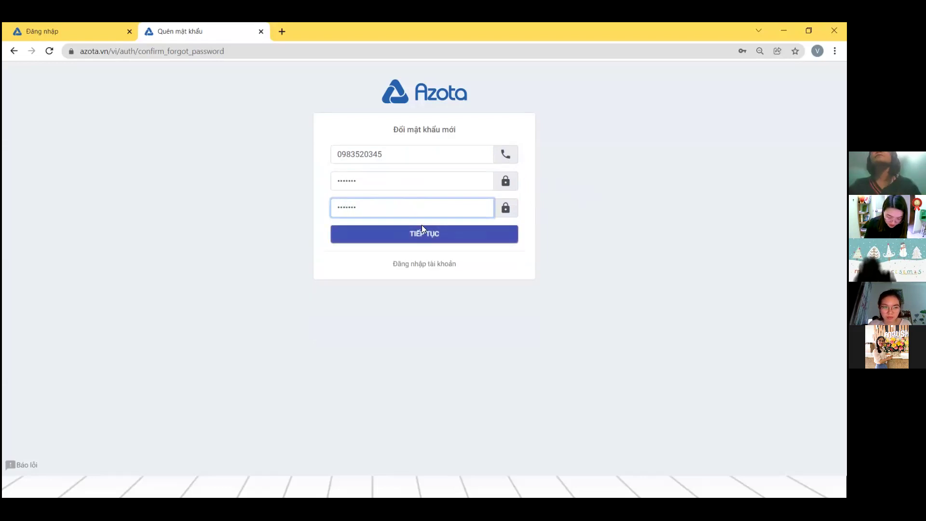
click(438, 231)
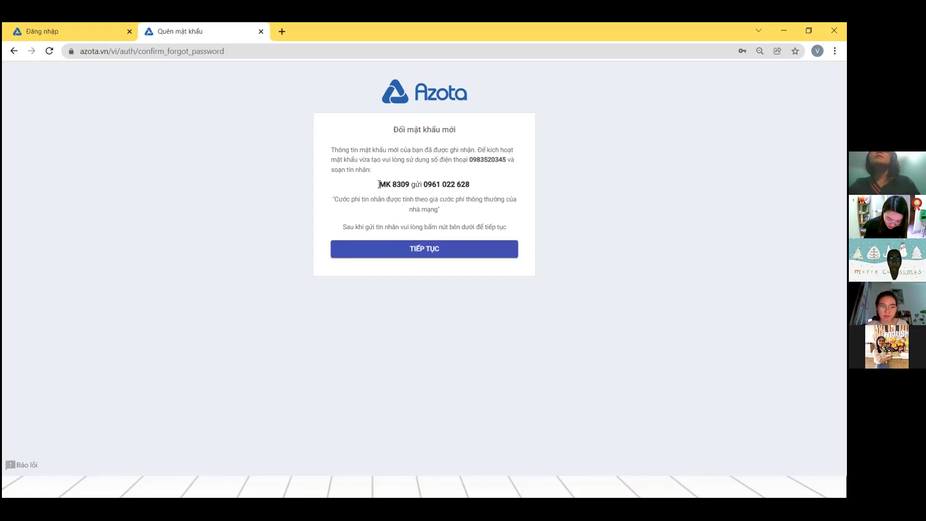
drag(379, 184, 470, 184)
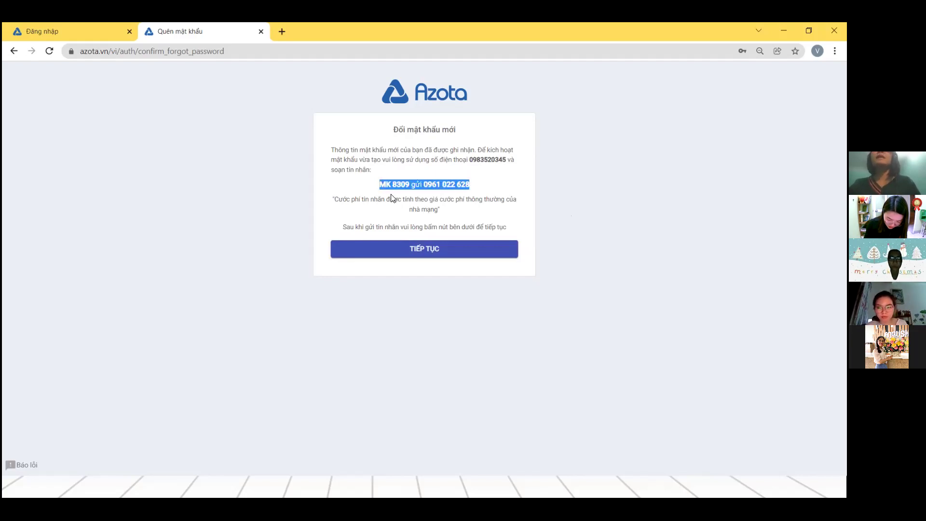
click(423, 189)
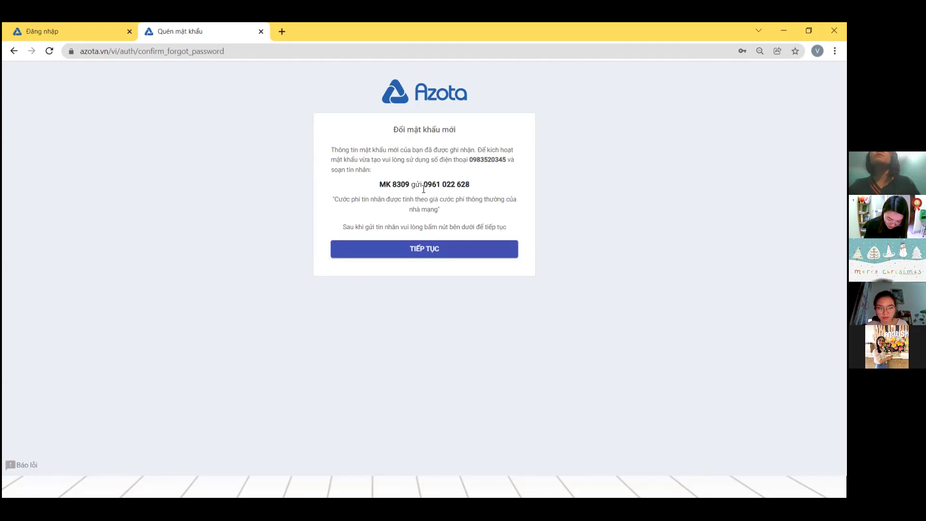
drag(423, 186, 468, 187)
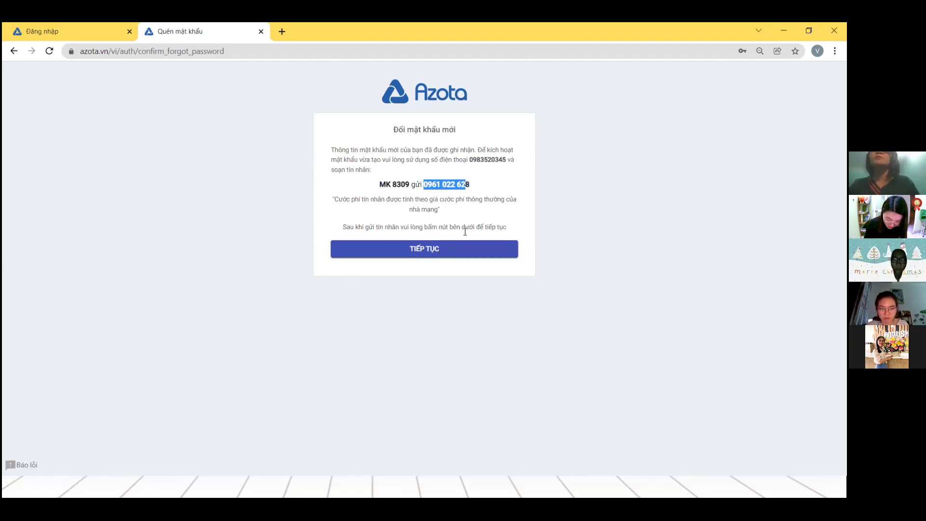
click(473, 191)
drag(472, 190, 381, 187)
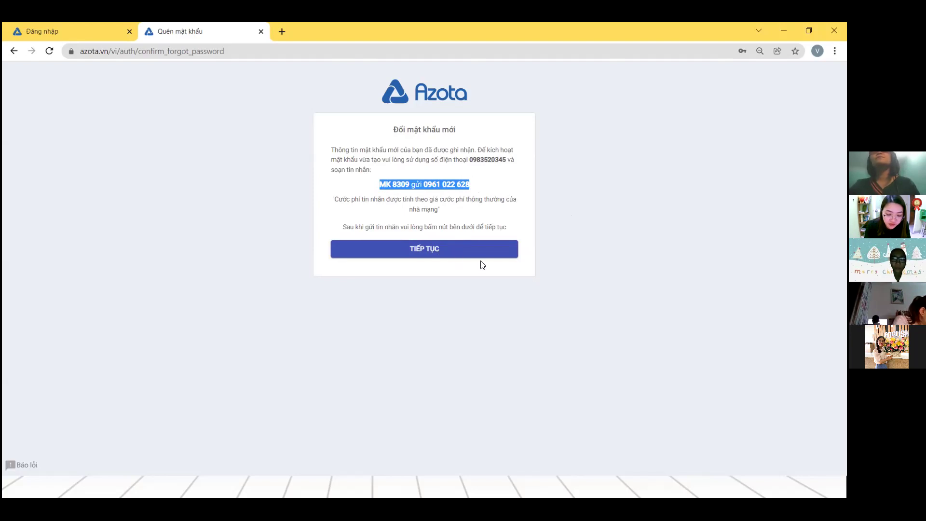
click(15, 51)
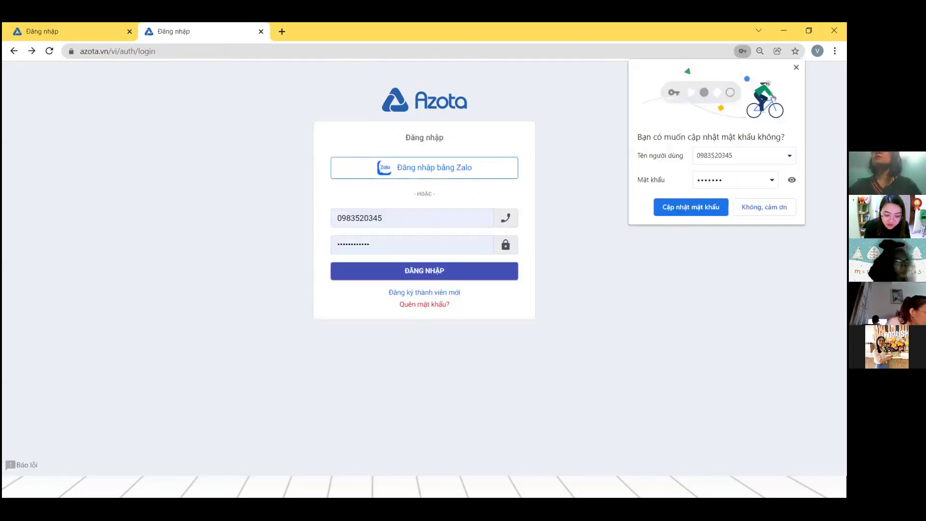
Step: Sign in with ĐĂNG NHẬP and close Chrome's update-password bubble
click(412, 272)
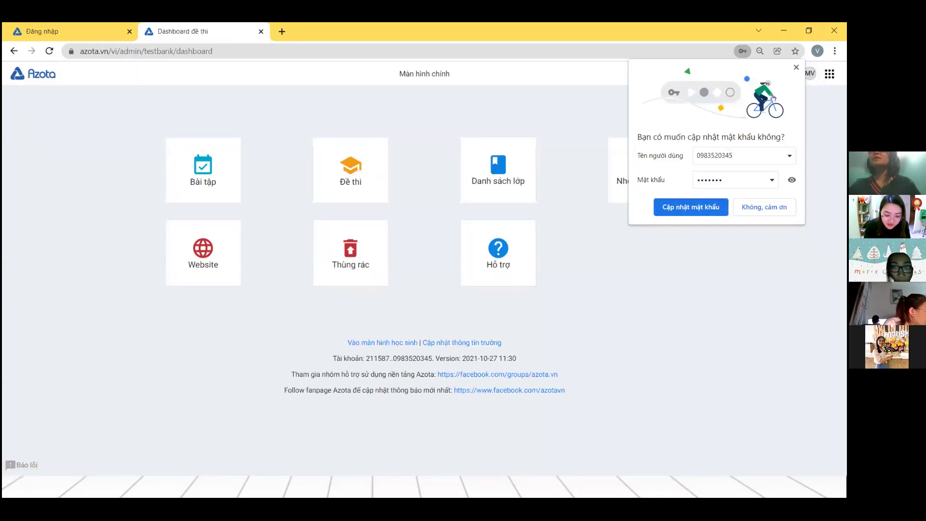
click(656, 261)
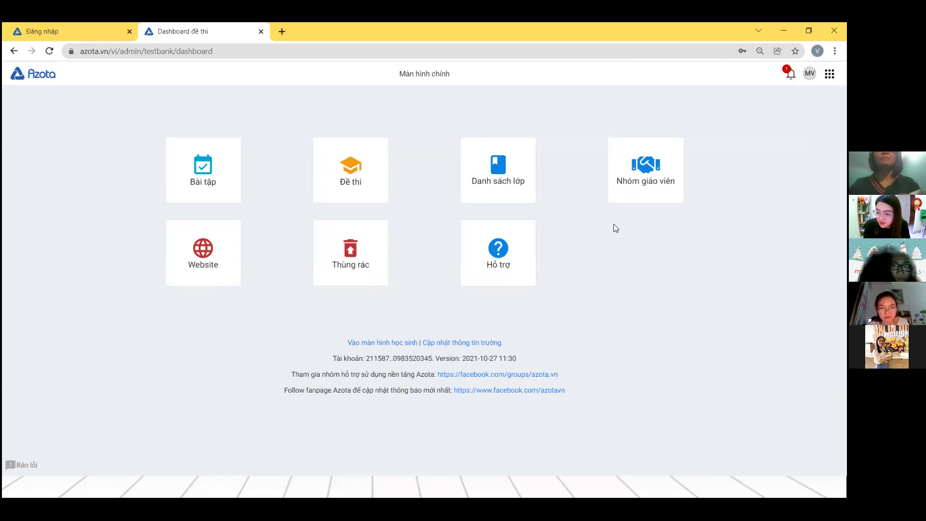
key(super)
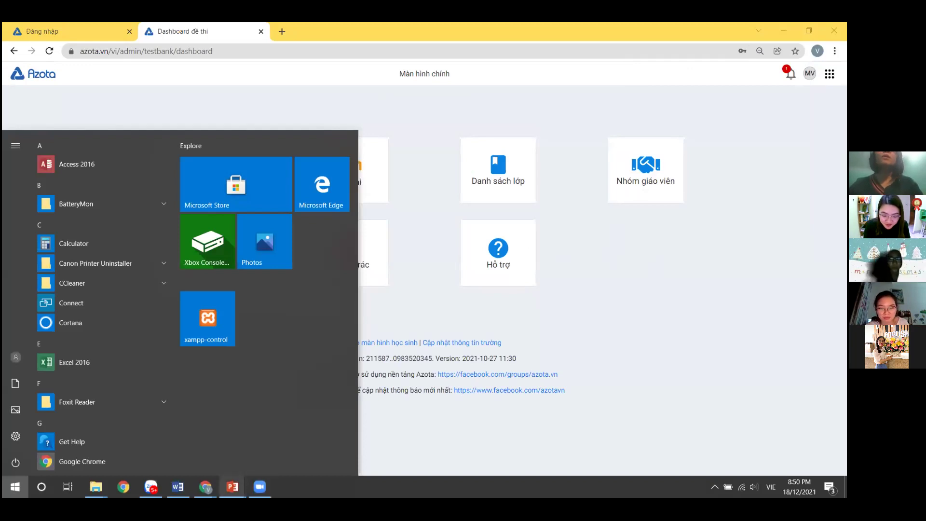
Step: Show the NỘI DUNG slide in the PowerPoint slide show, then return to the Chrome dashboard
mouse_move(232, 487)
click(281, 455)
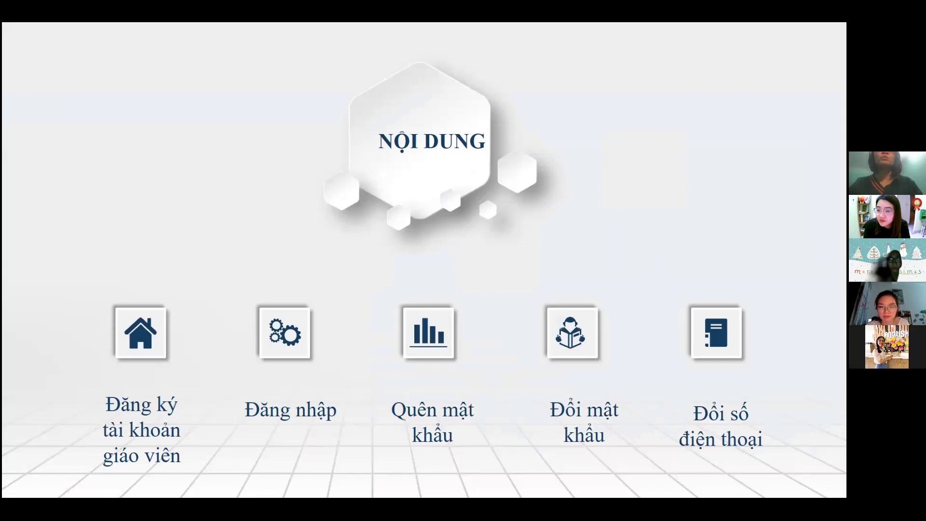
key(super)
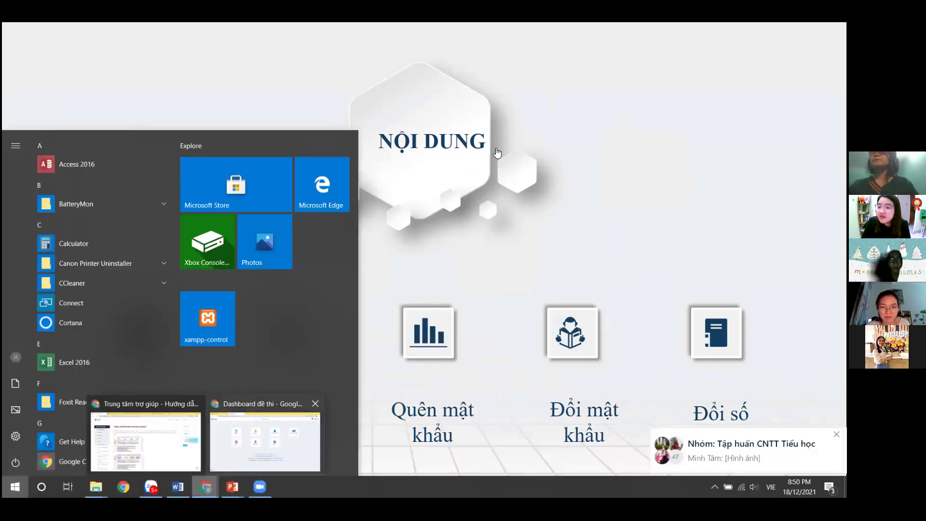
click(265, 441)
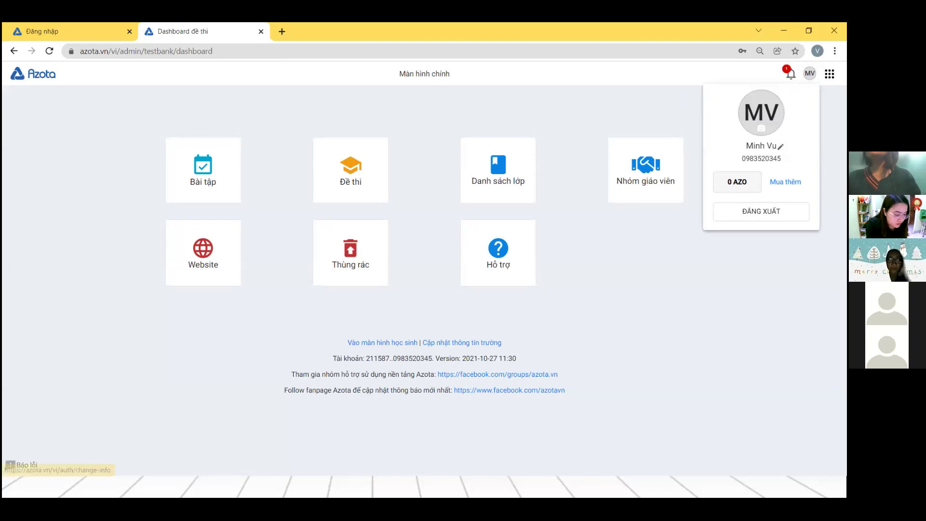
click(777, 145)
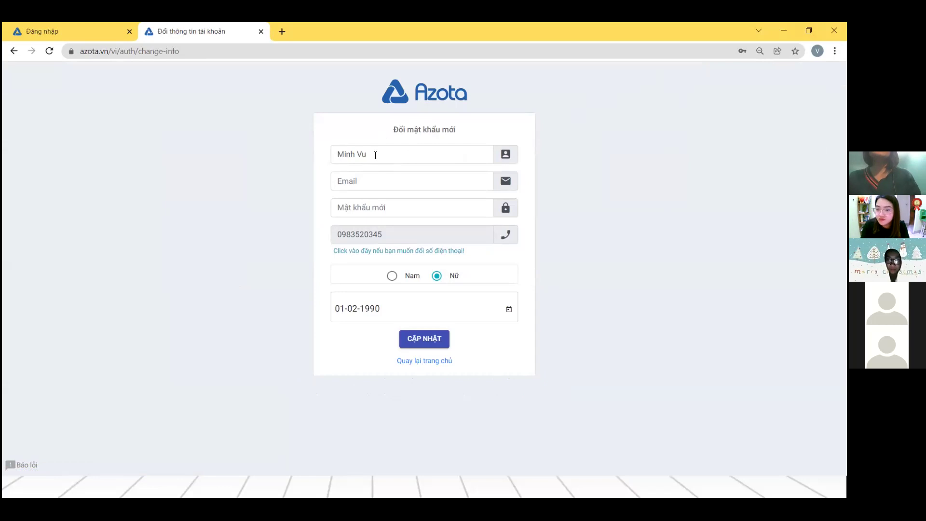
drag(383, 155, 334, 155)
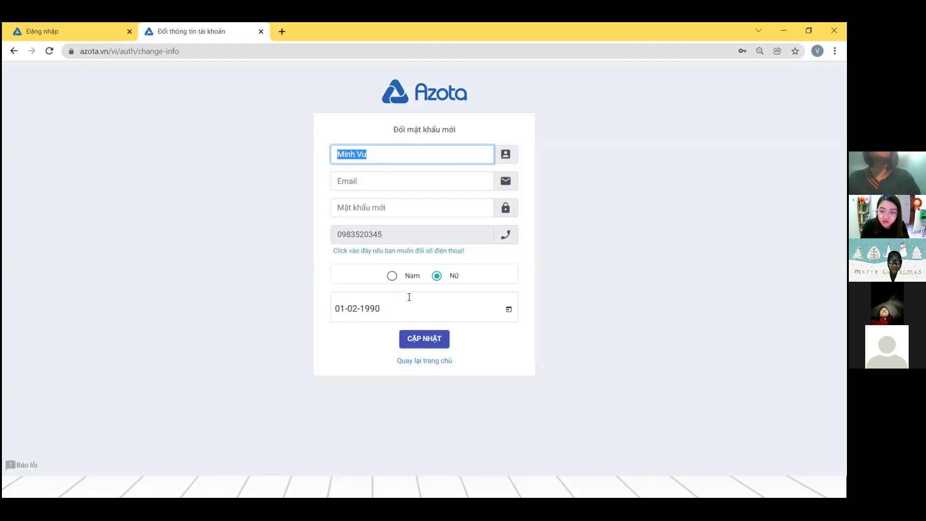
drag(382, 234, 337, 231)
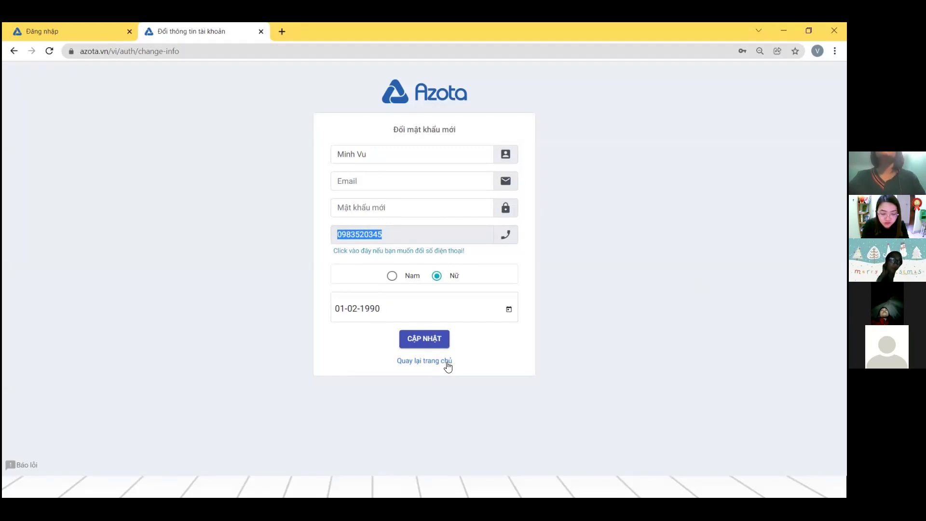
click(447, 363)
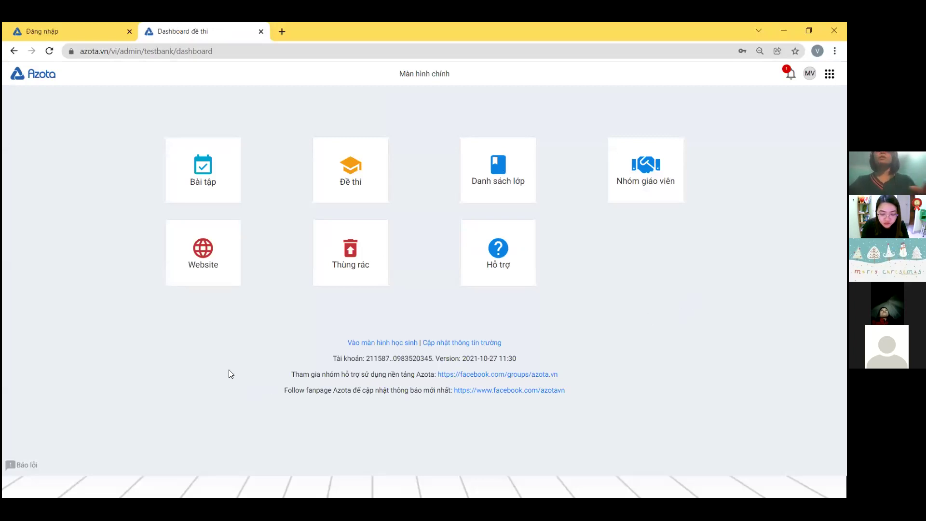
Step: Return to the PowerPoint slide show and advance from NỘI DUNG to the TẠO LỚP HỌC slide
key(super)
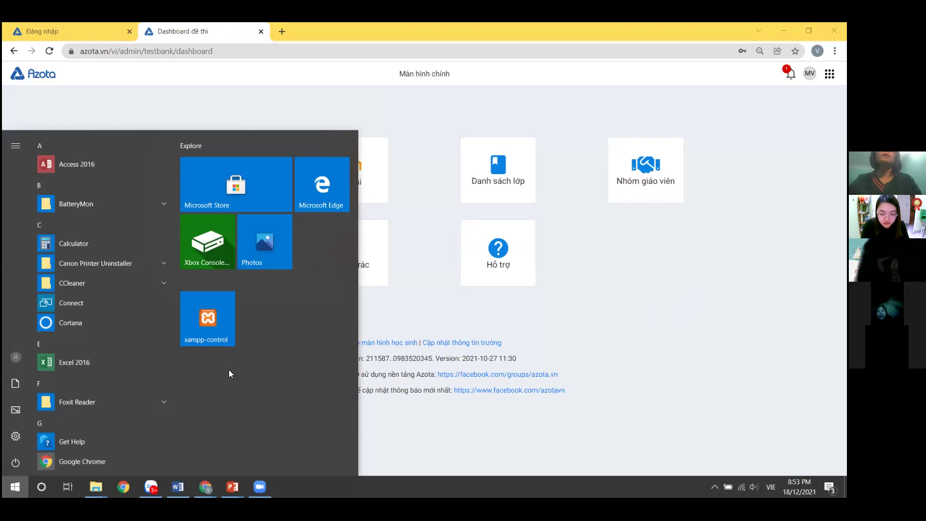
mouse_move(233, 486)
click(299, 444)
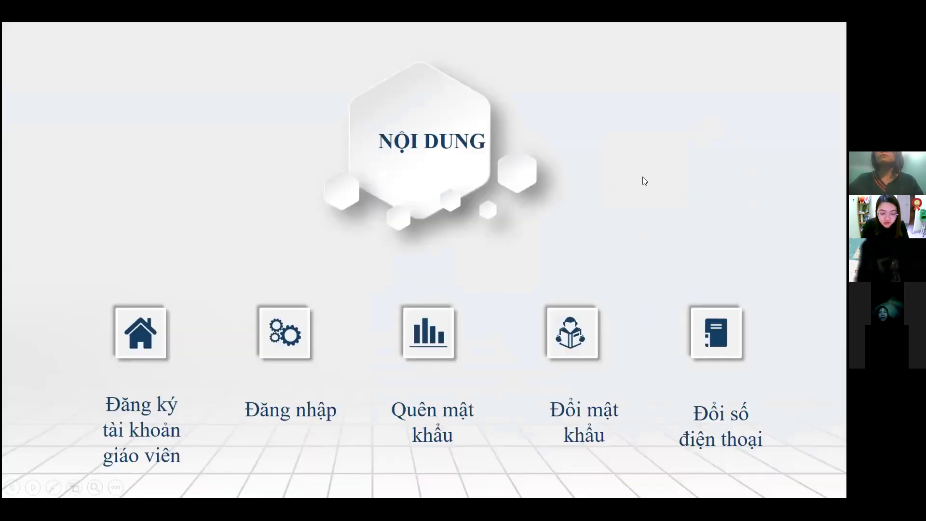
click(692, 248)
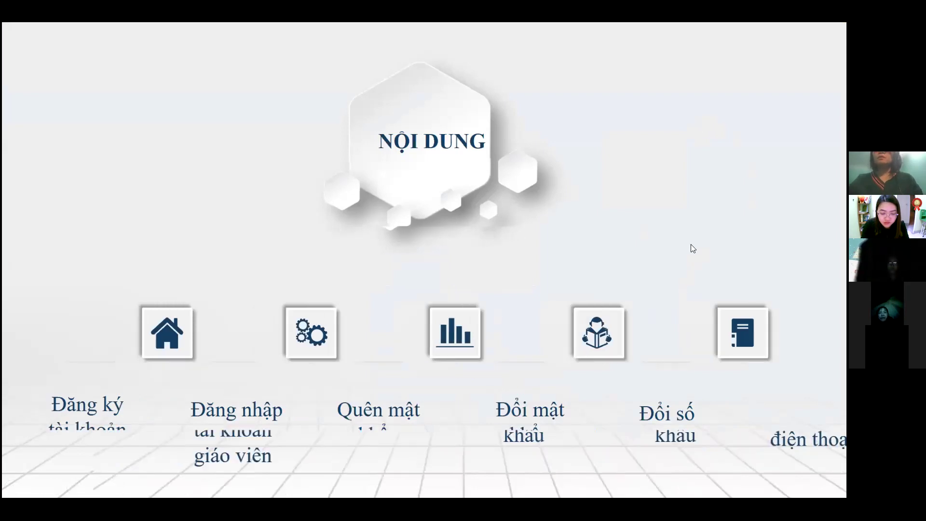
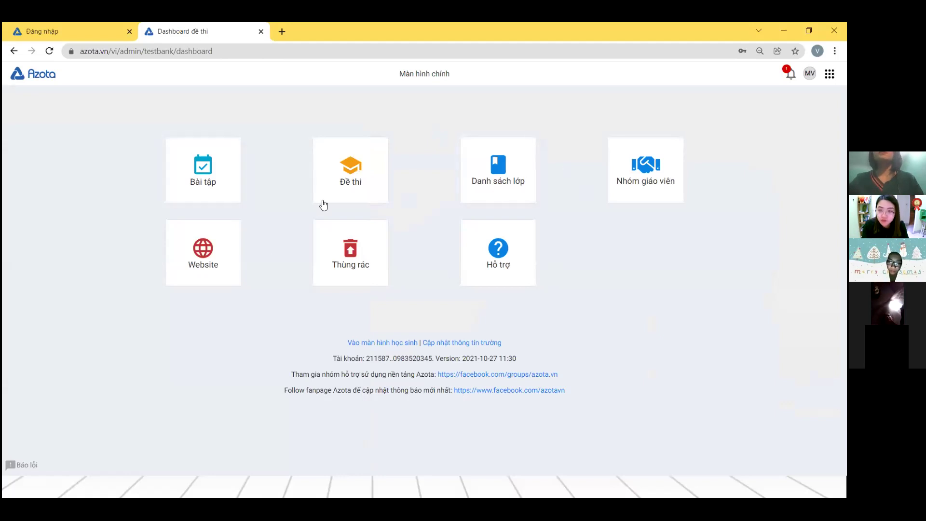
Step: Open the class list from the Màn hình chính dashboard
click(502, 189)
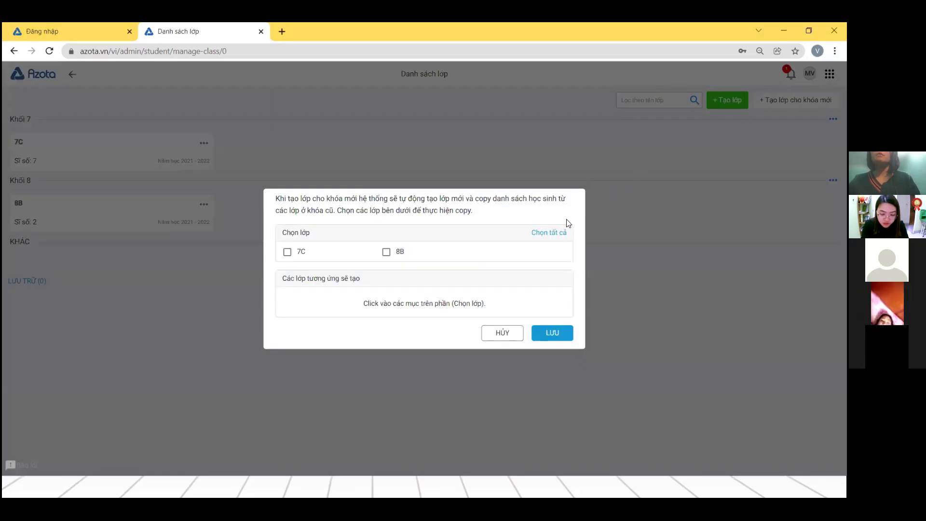
Step: Cancel copying 7C and 8B into a new school year, then start a new class
click(514, 336)
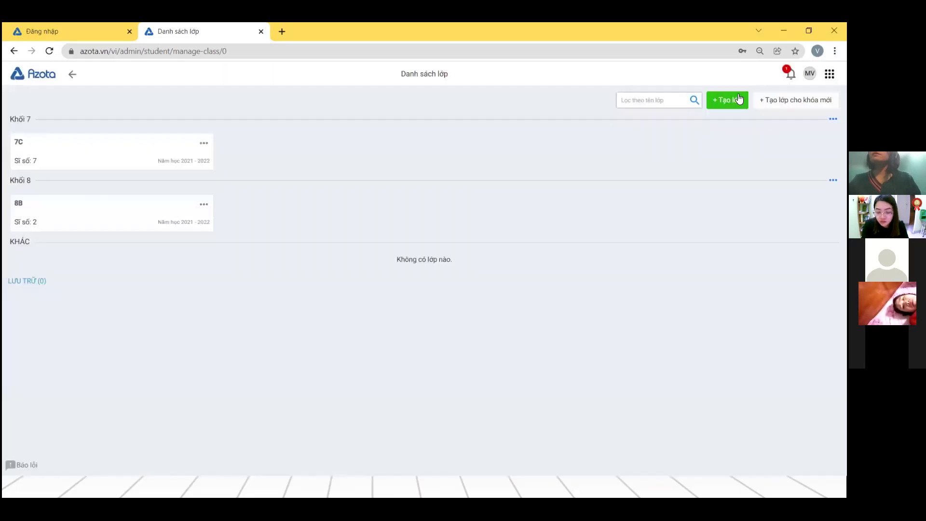
click(738, 96)
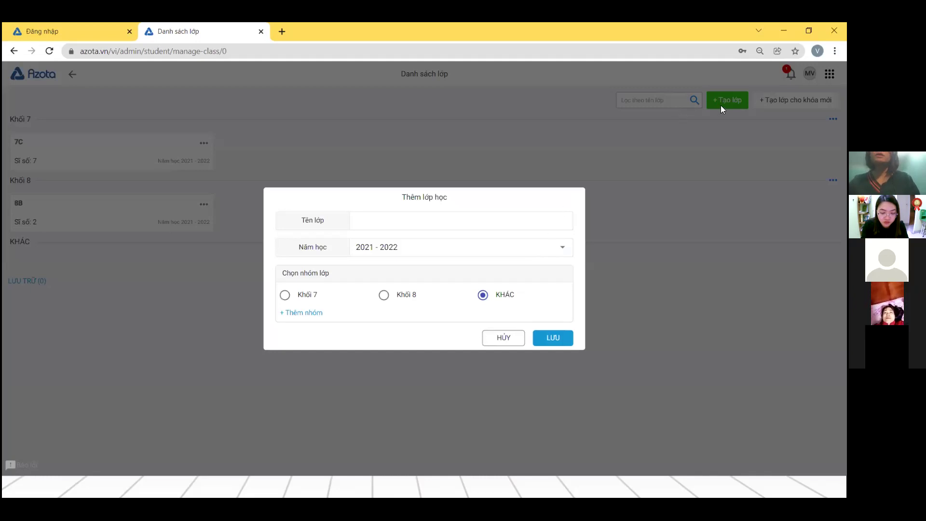
Step: Name the new class 6B, keeping school year 2021 - 2022
click(379, 223)
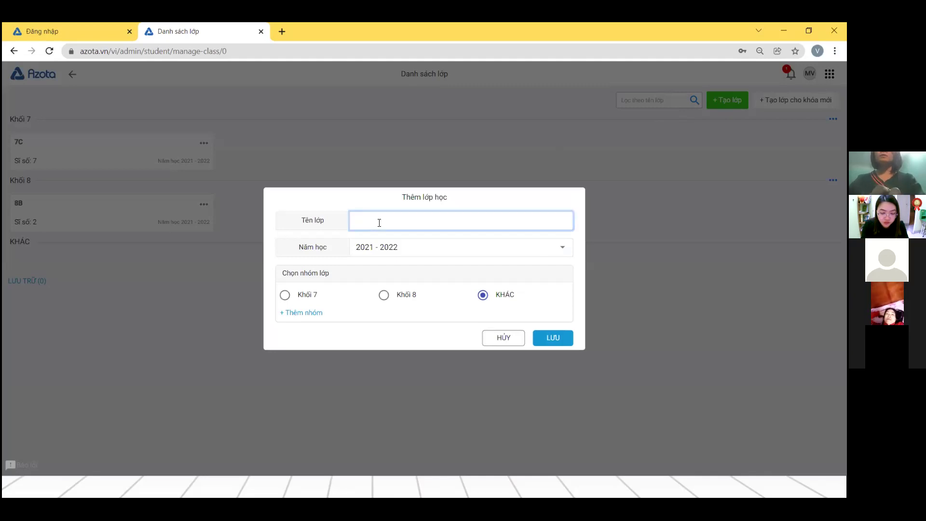
text(7)
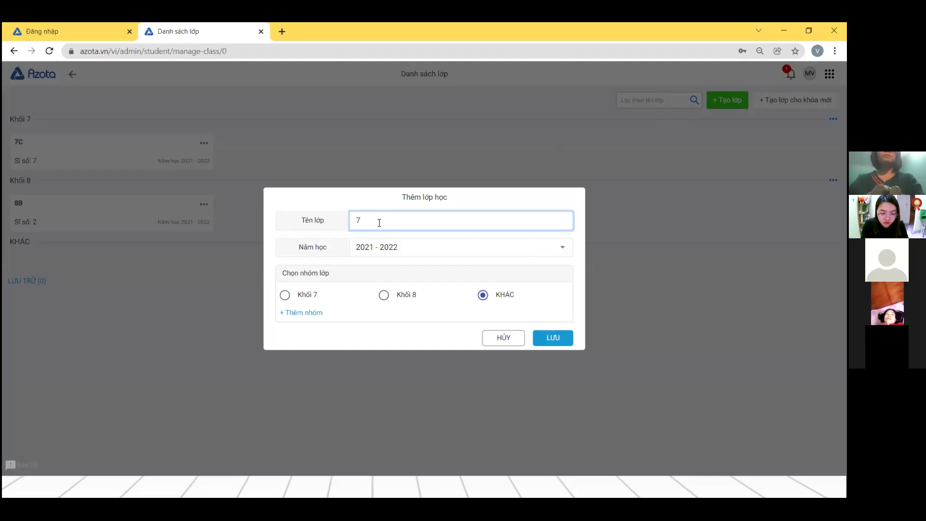
text(B)
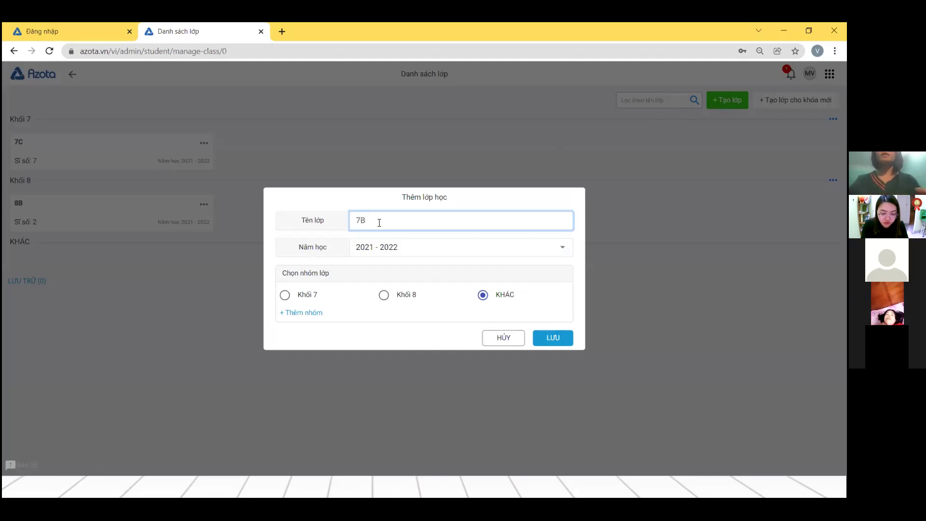
click(562, 249)
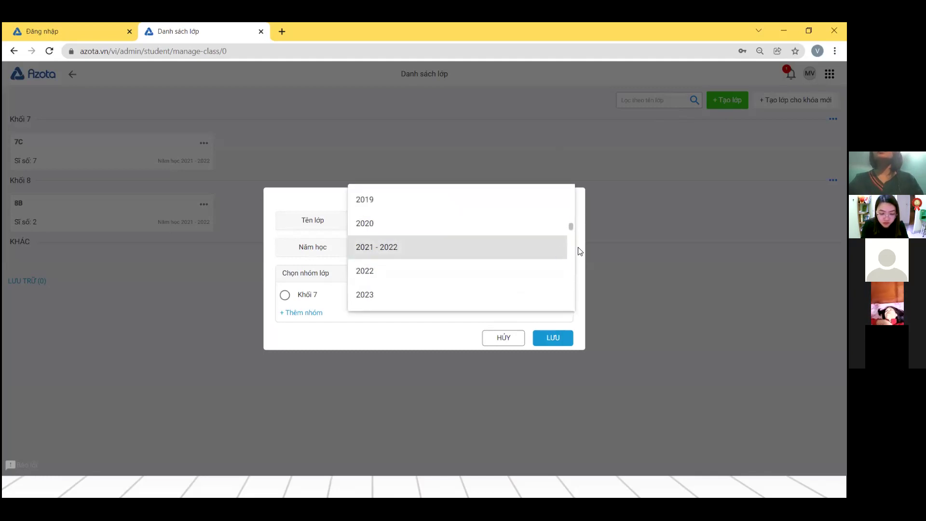
scroll(569, 231, down, 2)
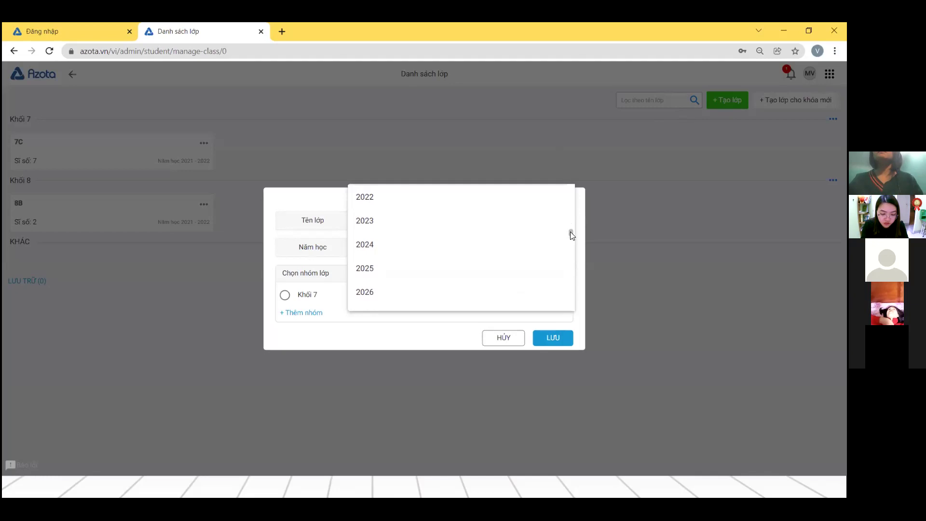
scroll(570, 232, up, 3)
click(401, 223)
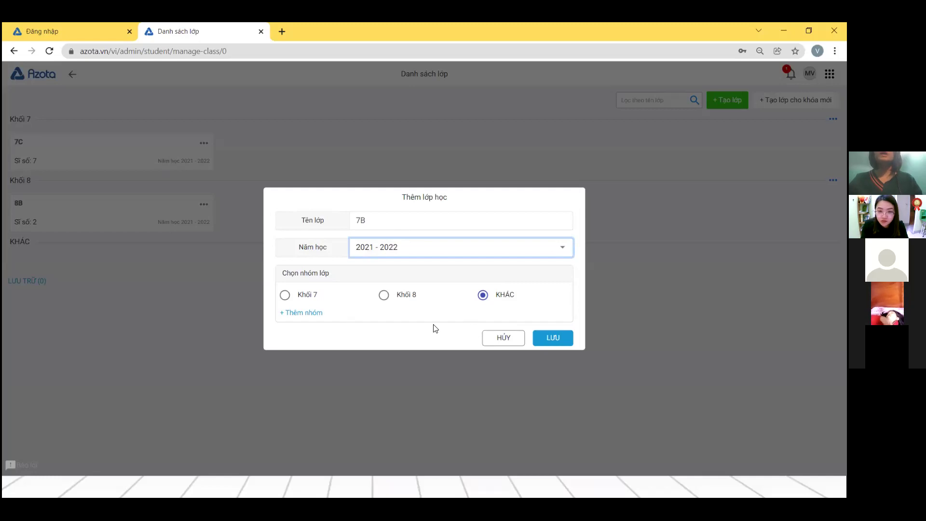
double_click(353, 223)
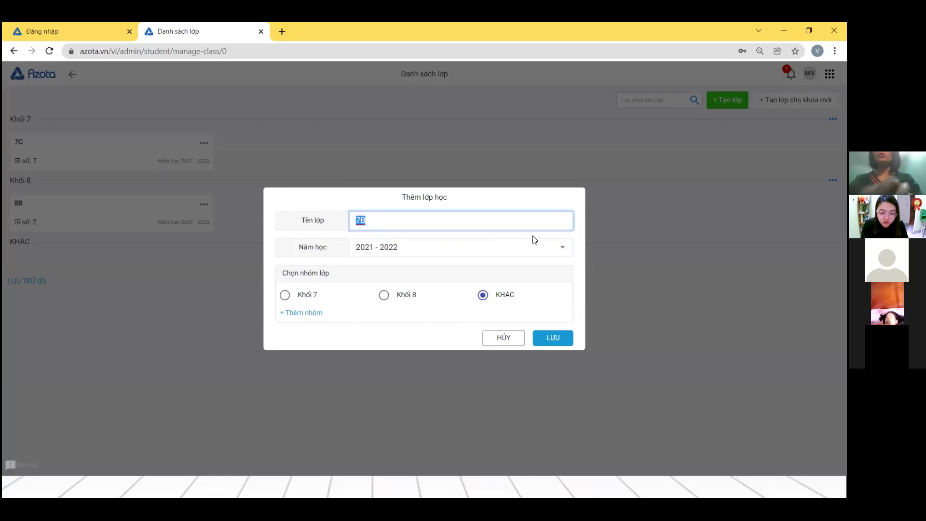
text(6B)
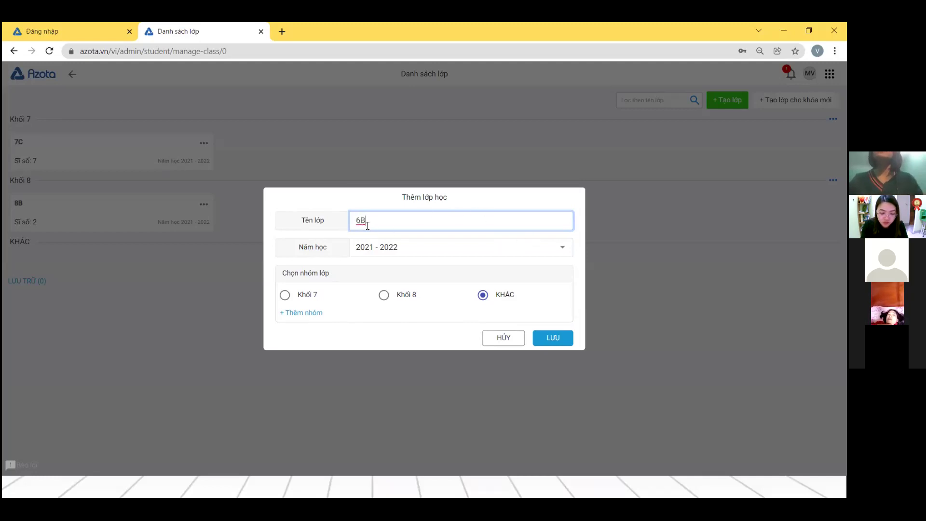
Step: Add a new grade group and type its name, KHỐI 6
click(313, 313)
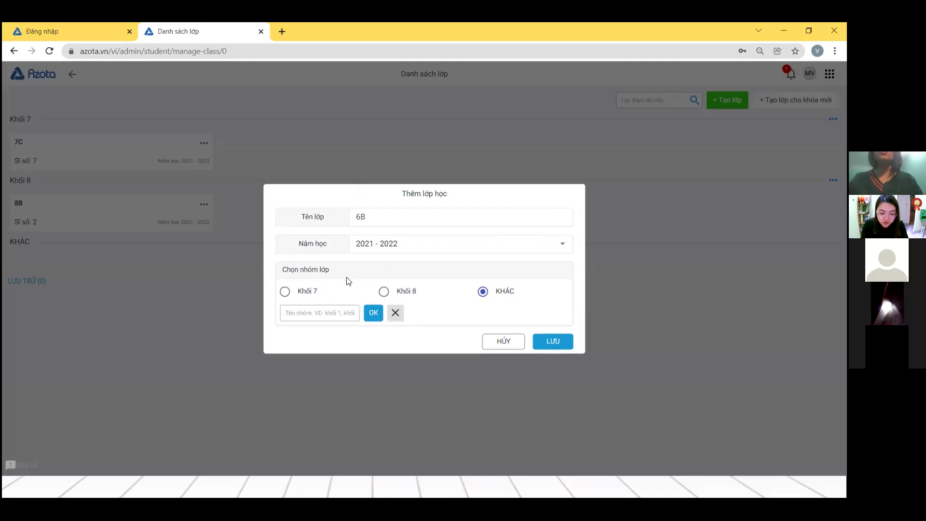
click(330, 316)
text(6B)
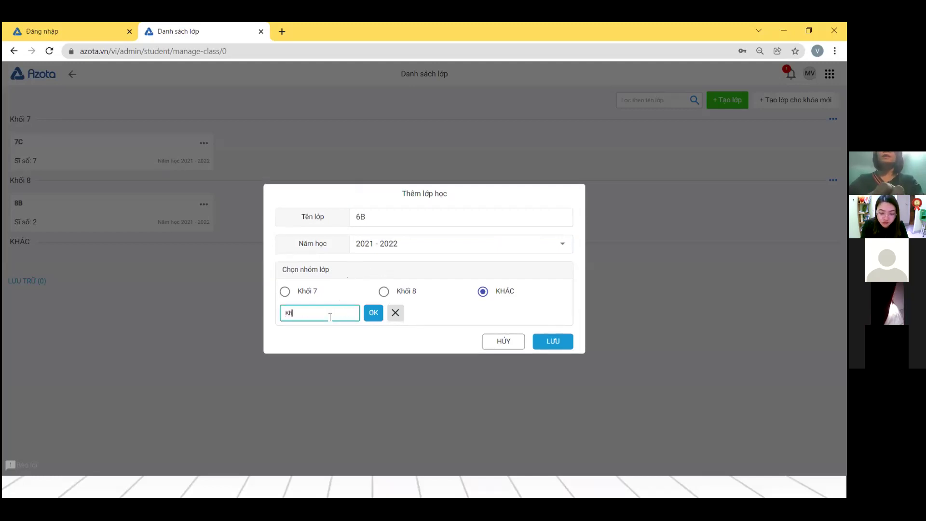
key(BackSpace)
key(BackSpace)
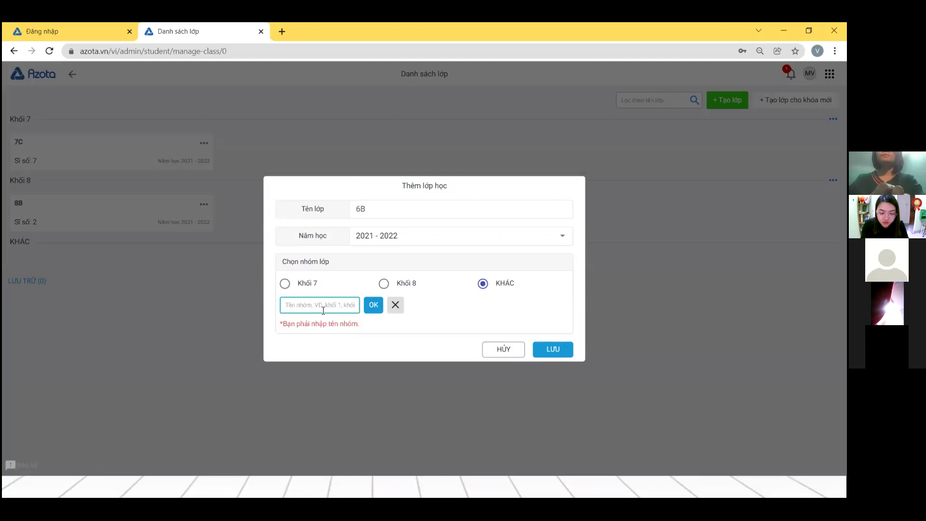
text(KHỐI)
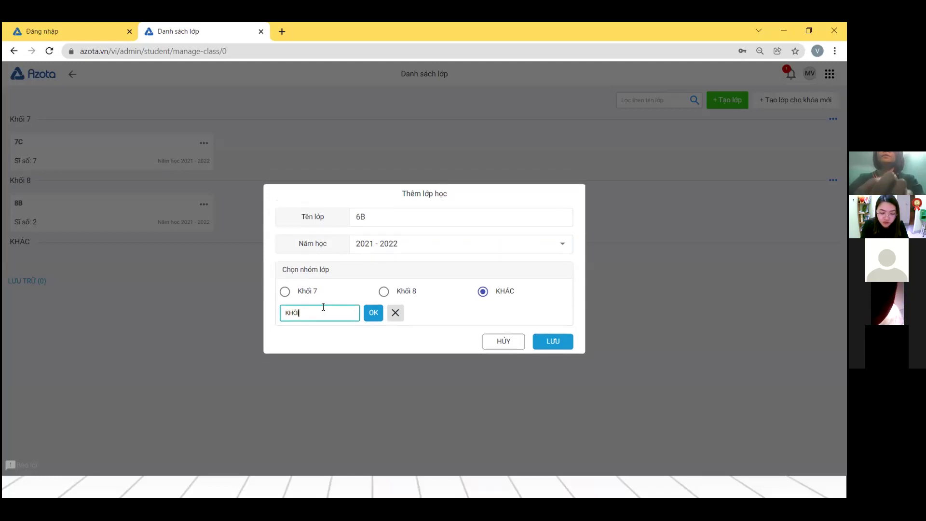
text( 6)
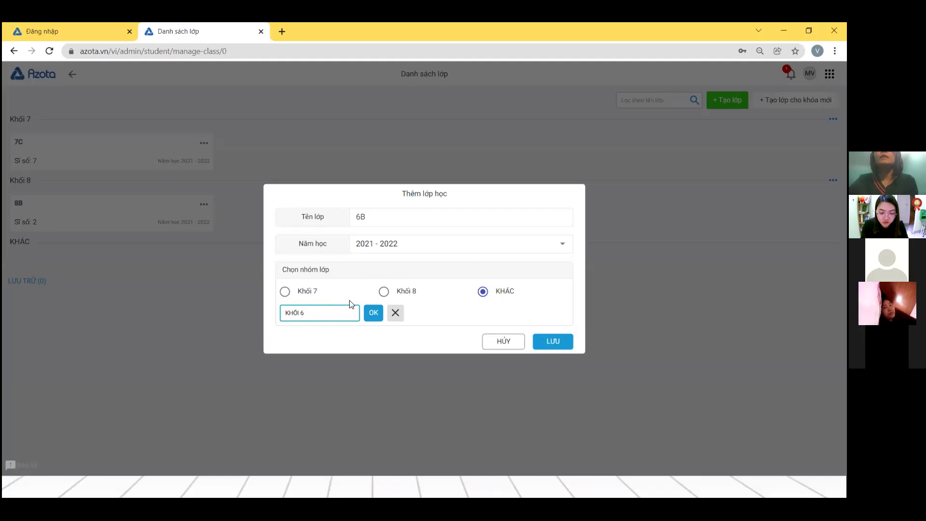
Step: Confirm group KHỐI 6, rename the class to 6A, file it under KHỐI 6, and save
click(371, 316)
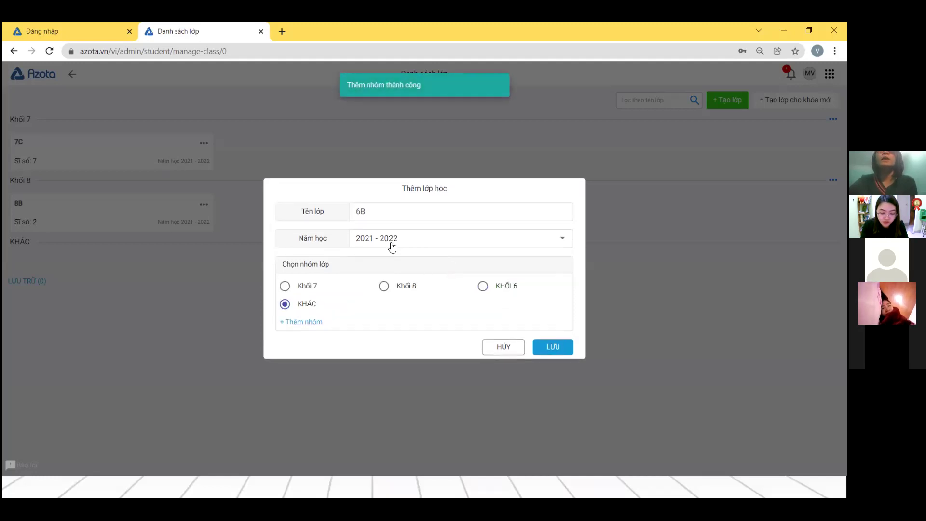
click(373, 210)
key(BackSpace)
text(A)
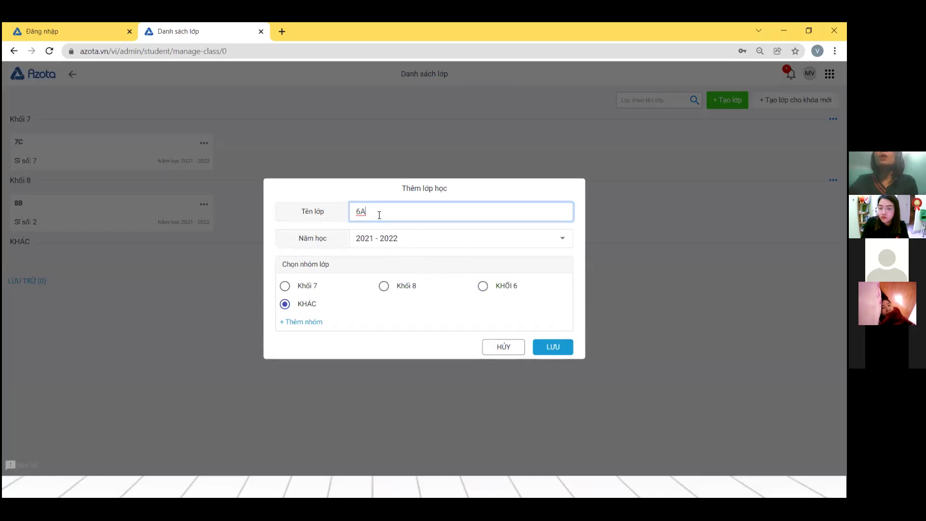
click(483, 286)
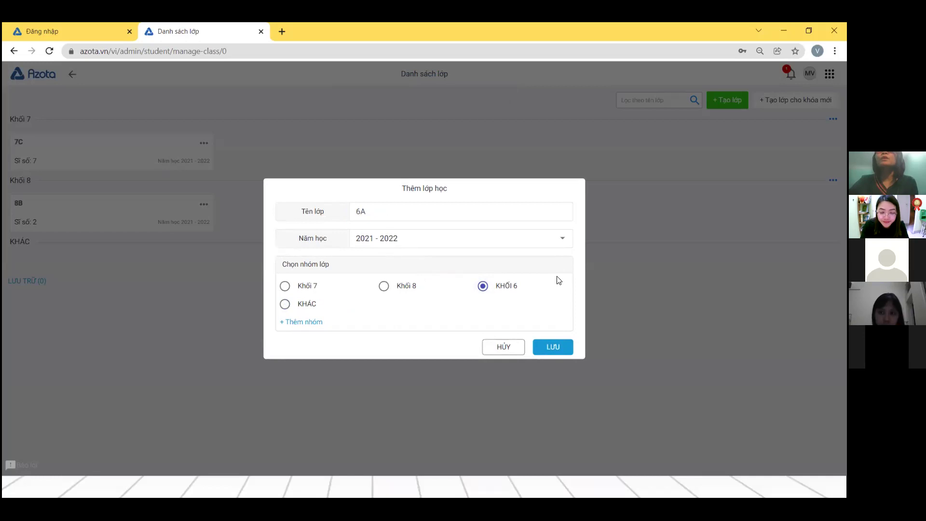
click(561, 344)
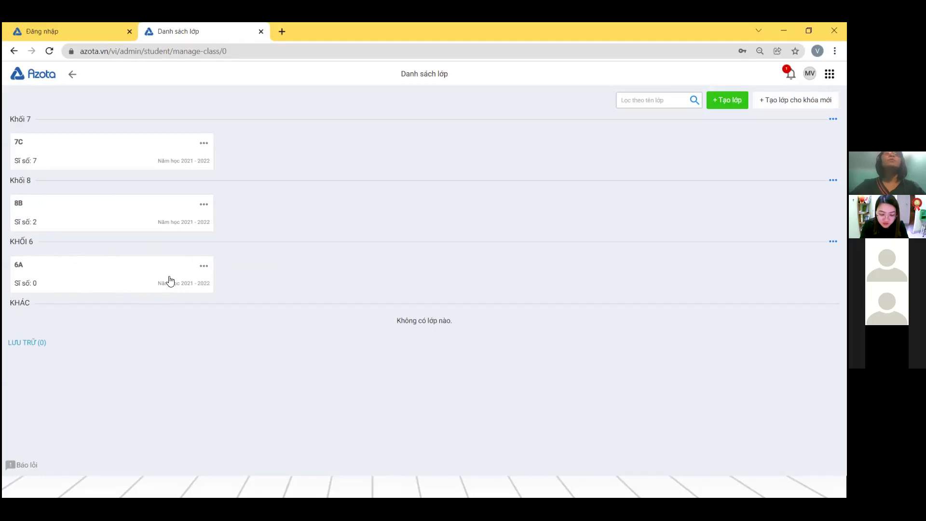
click(205, 267)
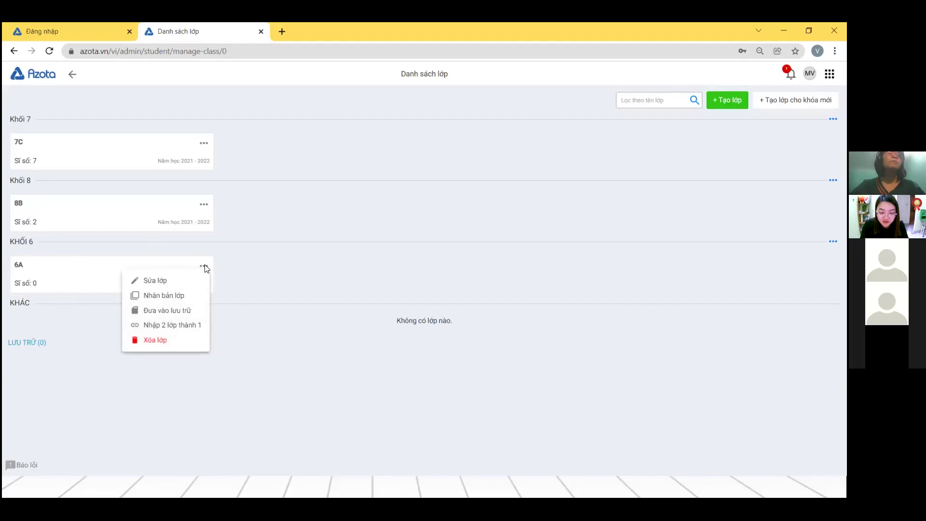
Step: Open class 6A and add a student by full name, leaving phone and birth date empty
click(80, 278)
click(80, 278)
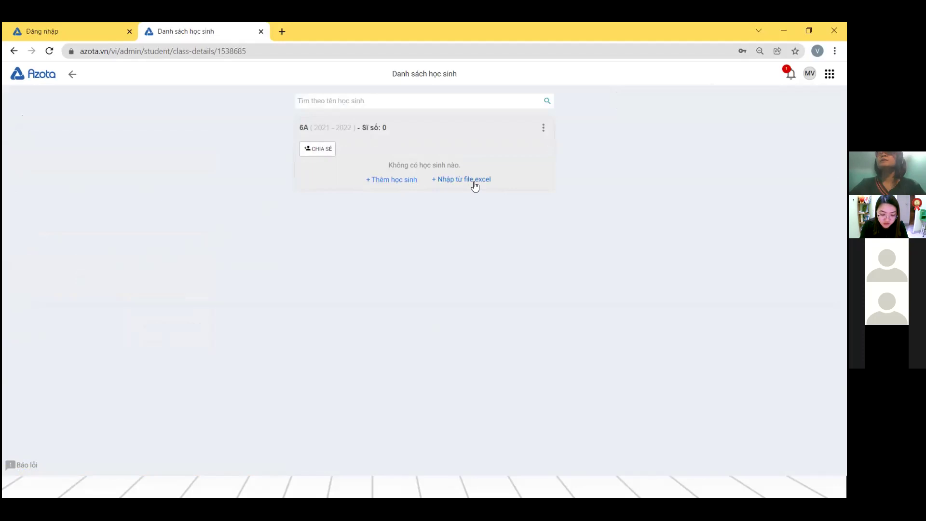
click(394, 182)
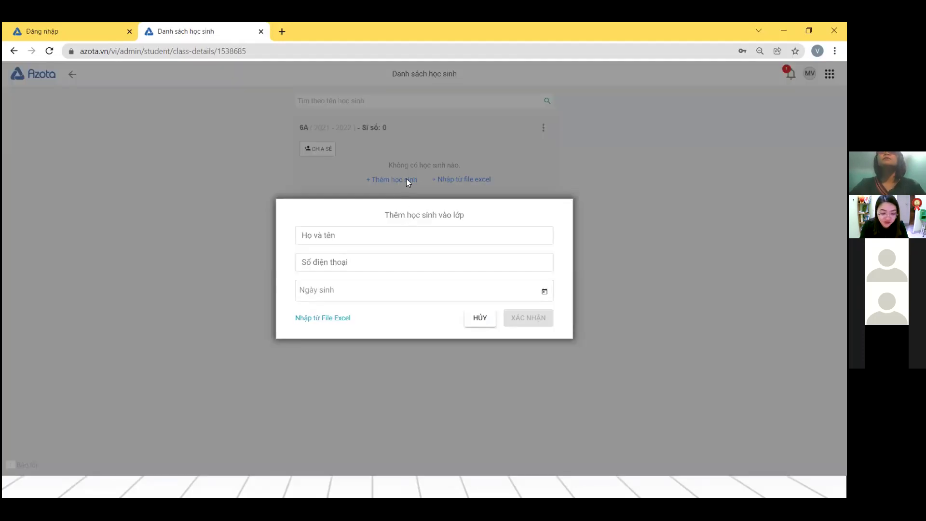
click(357, 236)
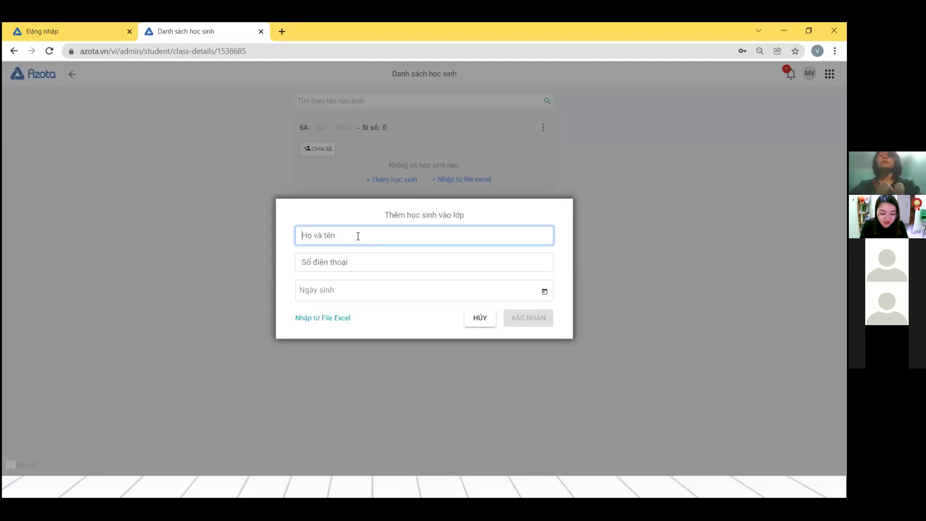
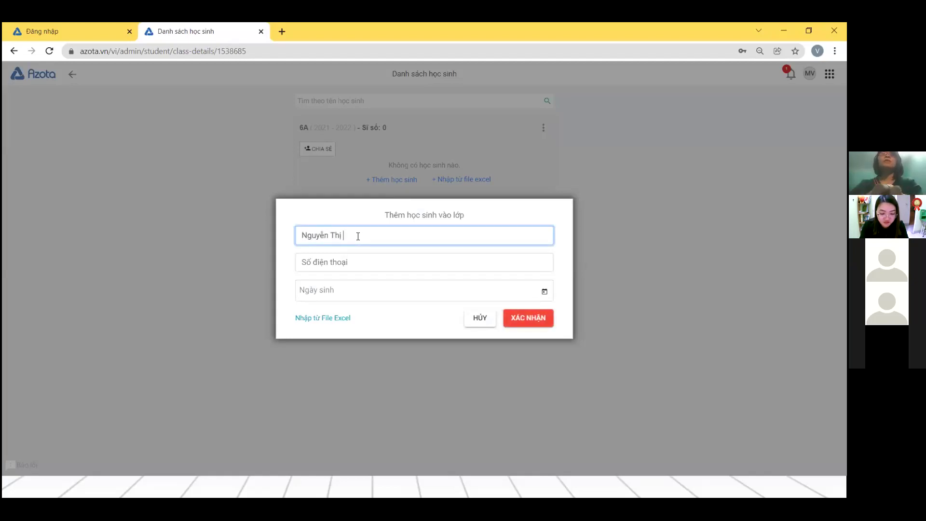
click(351, 271)
click(351, 288)
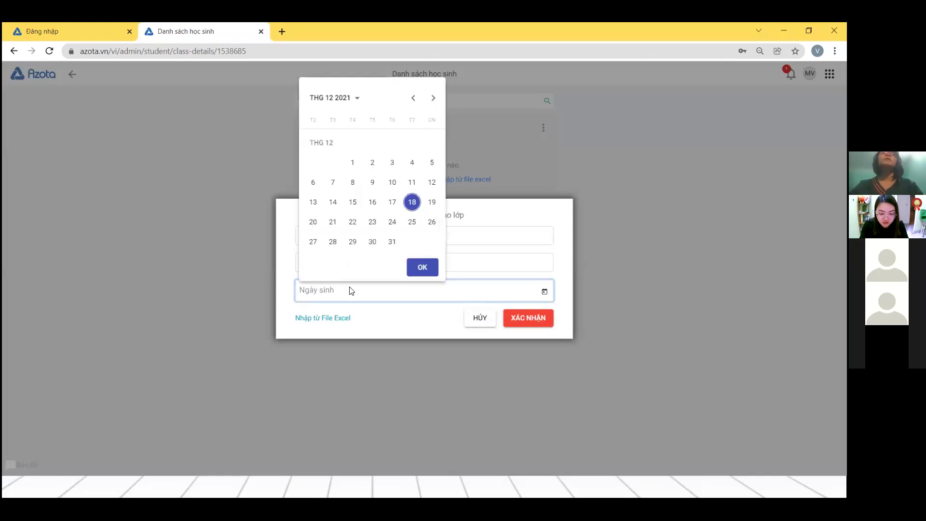
click(504, 210)
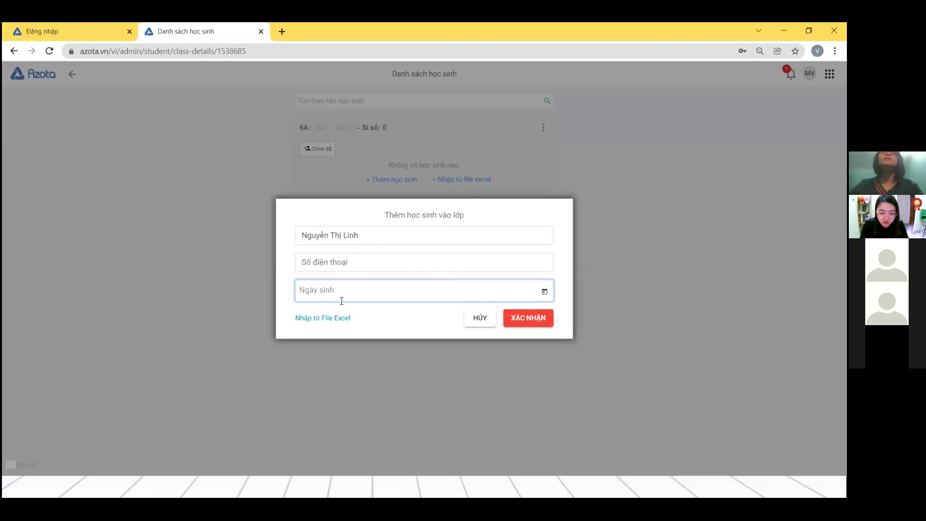
click(542, 320)
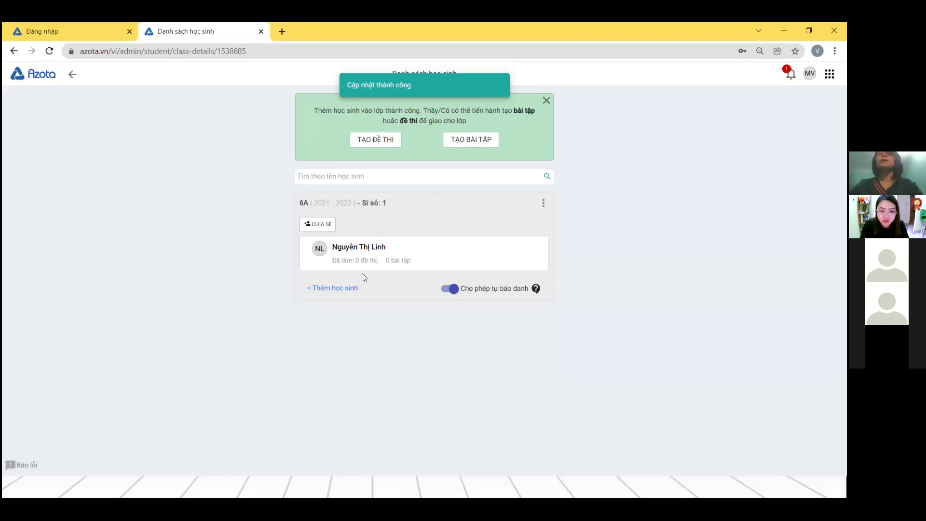
Step: Switch to Excel import for adding students and download the template file
click(355, 288)
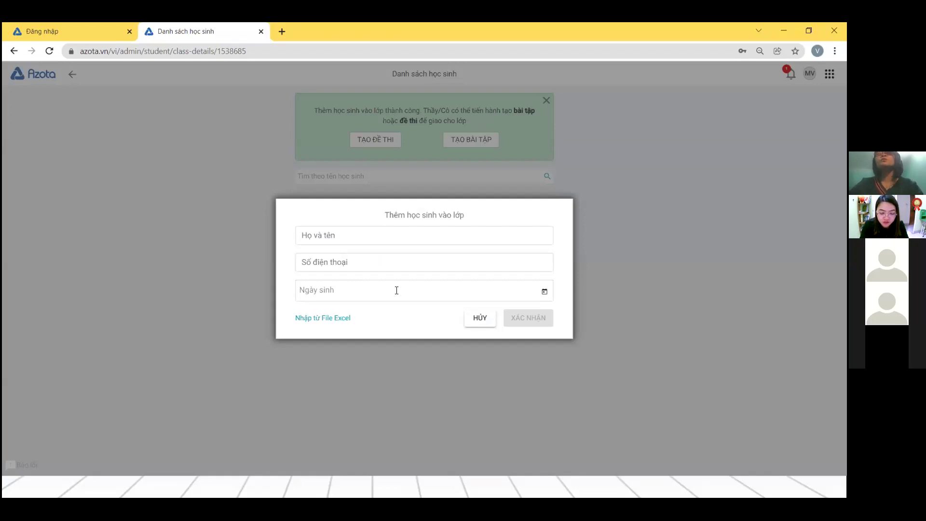
click(328, 319)
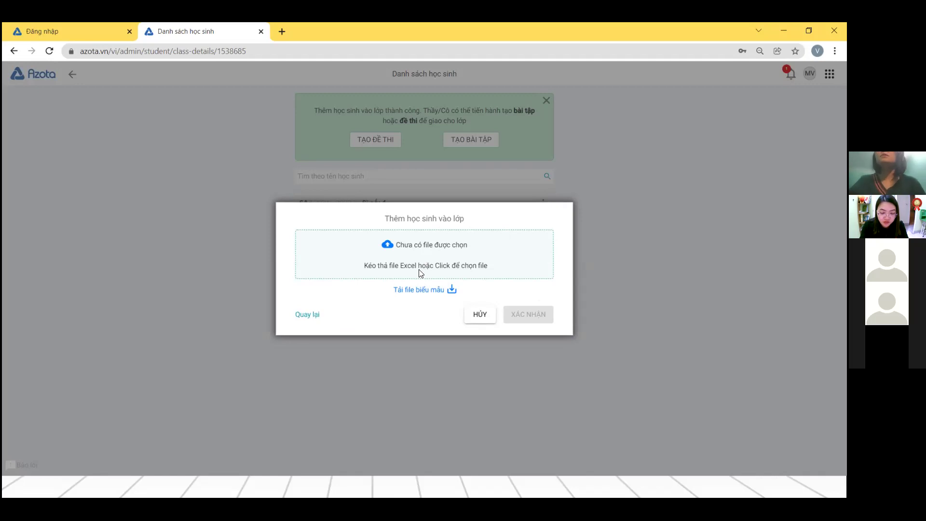
click(438, 290)
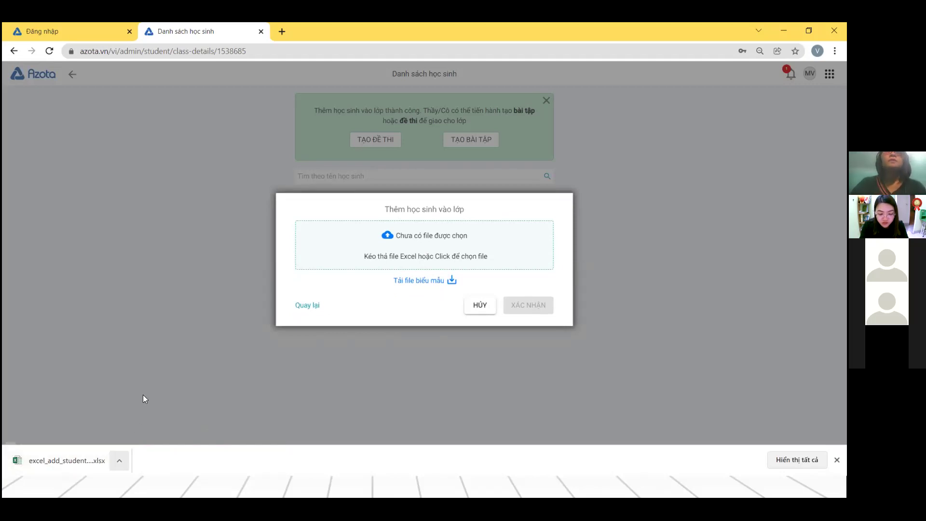
Step: Rename the downloaded template excel_add_students_exp_v3 to LOP 6A and open it in Excel
click(119, 460)
key(Return)
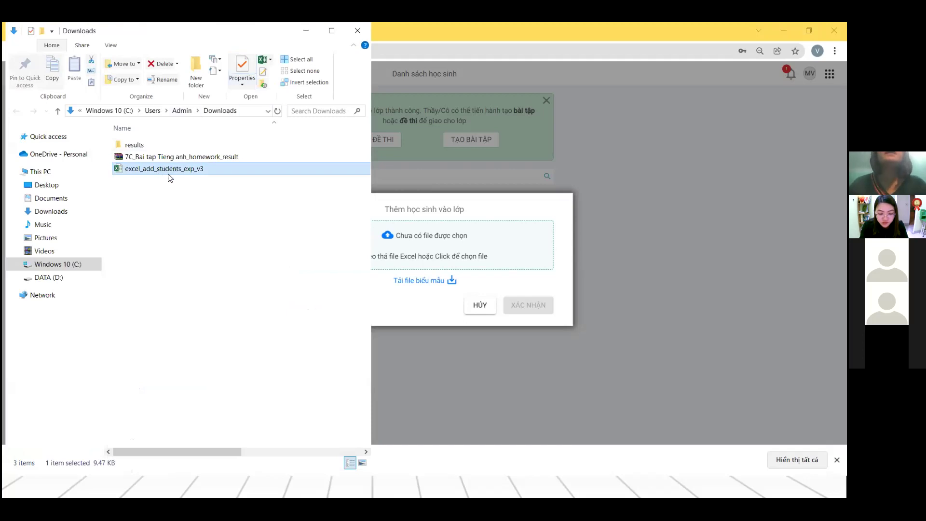
key(F2)
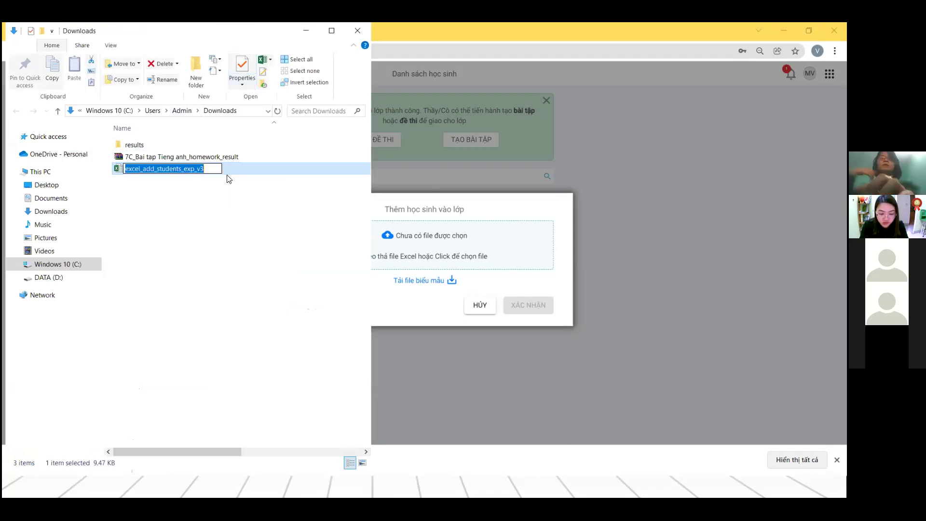
text(LOP 6A)
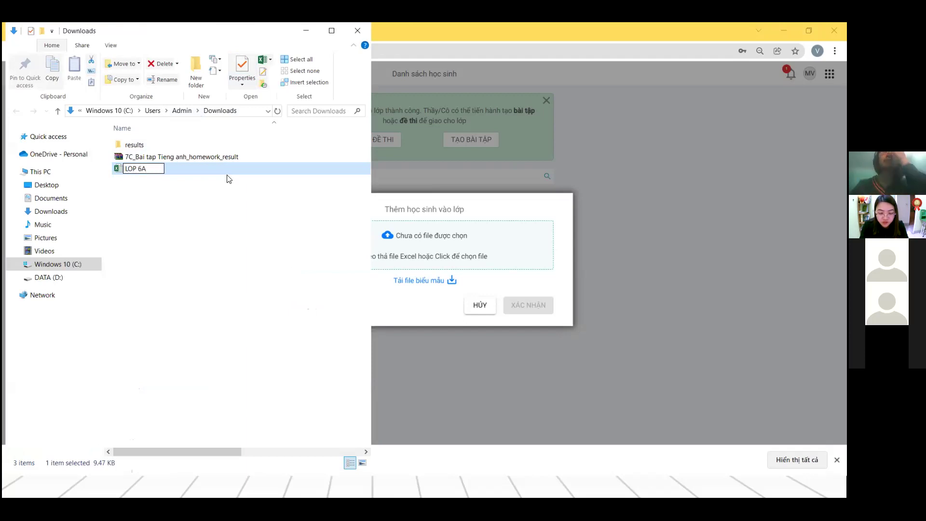
key(Return)
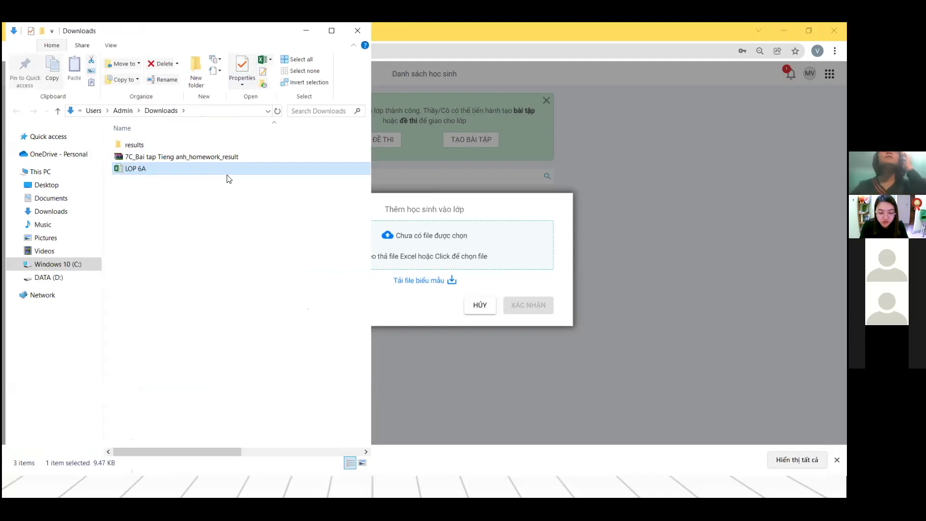
double_click(144, 169)
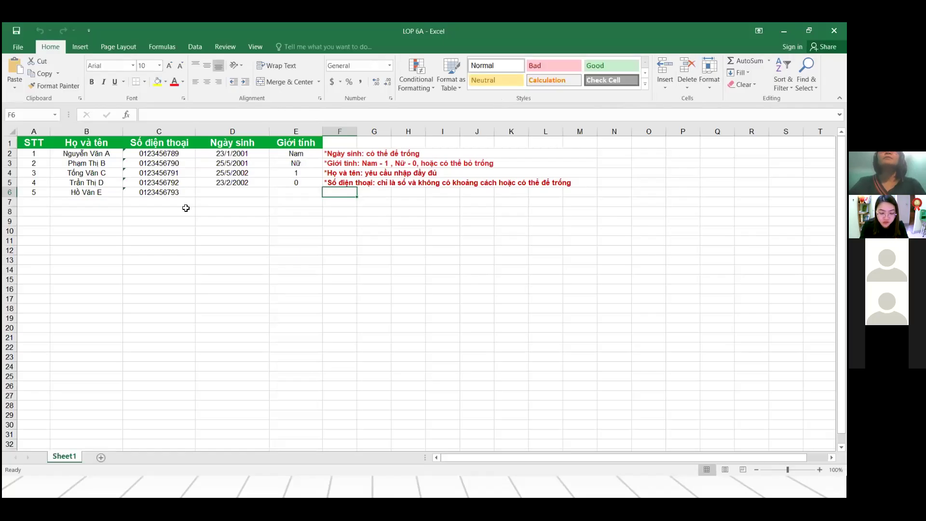
Step: Clear the phone, birth date and gender entries (C2:E7) and the red notes (F2:M7)
click(200, 220)
drag(103, 155, 107, 197)
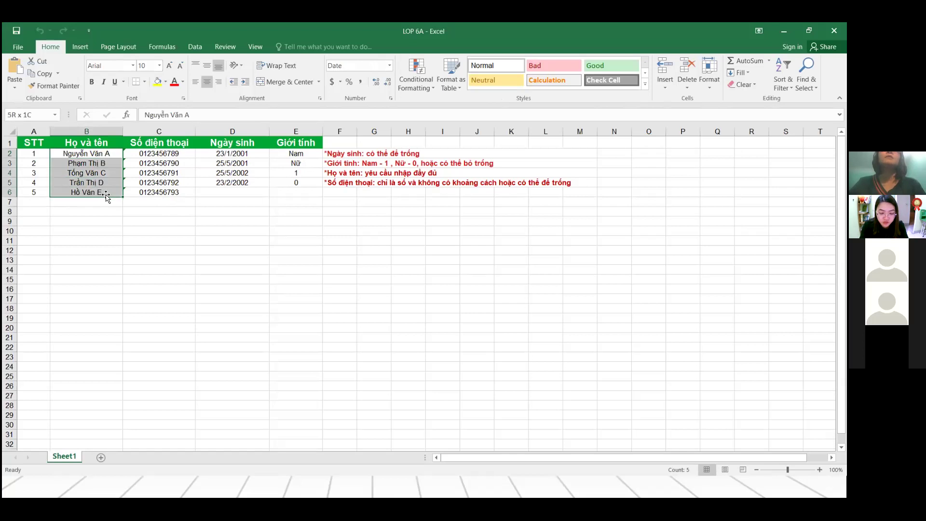
click(166, 157)
drag(188, 155, 286, 196)
key(Delete)
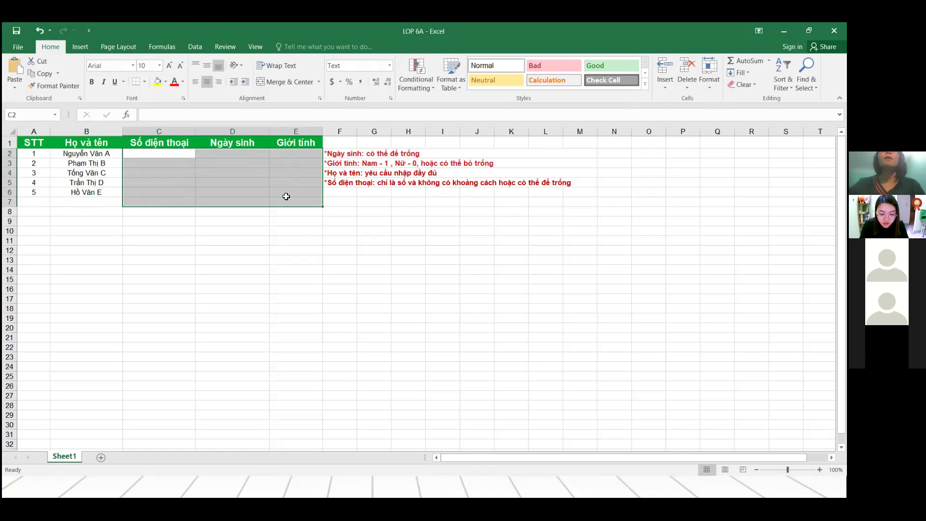
click(359, 155)
drag(380, 157, 541, 199)
key(Delete)
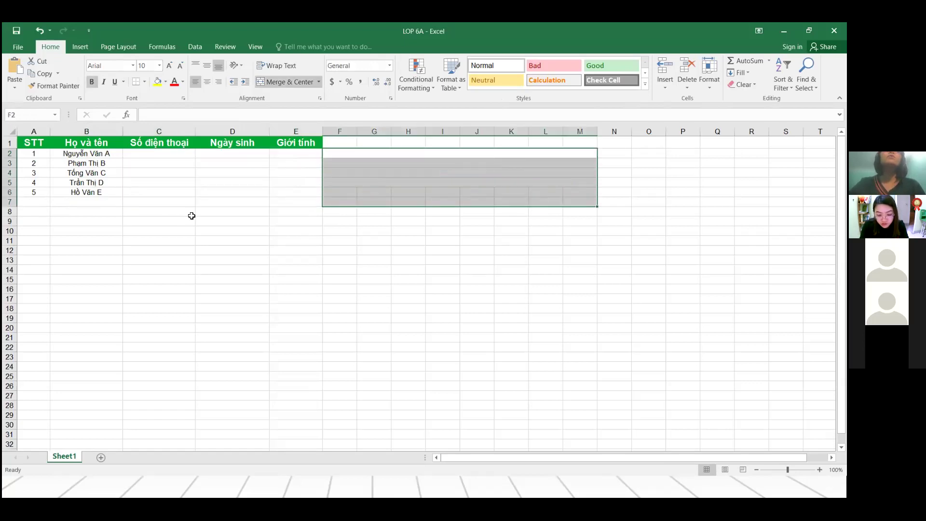
Step: Enter a sixth student's full name in cell B7 below the sample names
drag(86, 154, 105, 192)
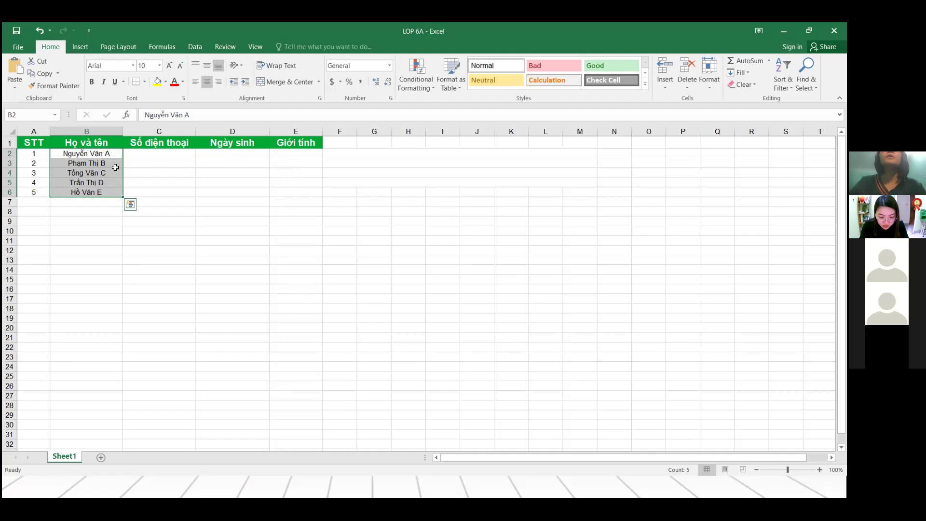
click(97, 261)
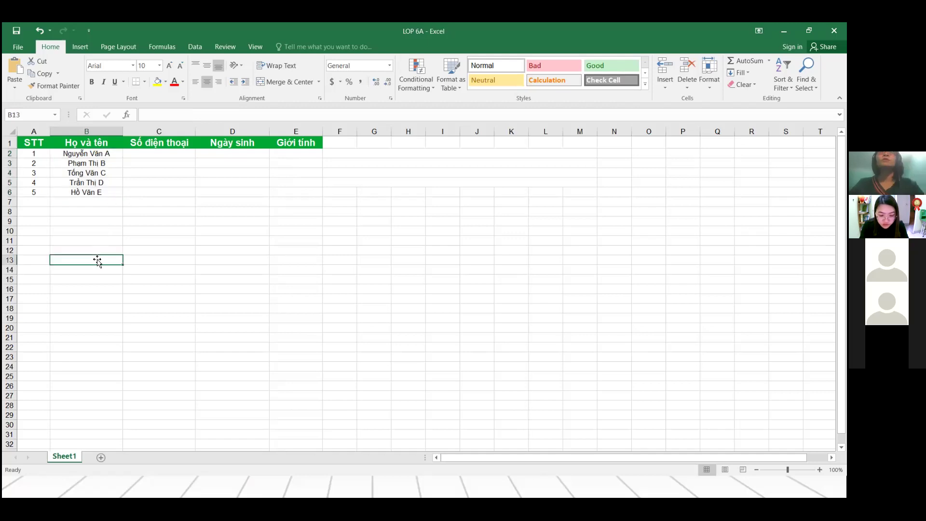
click(79, 208)
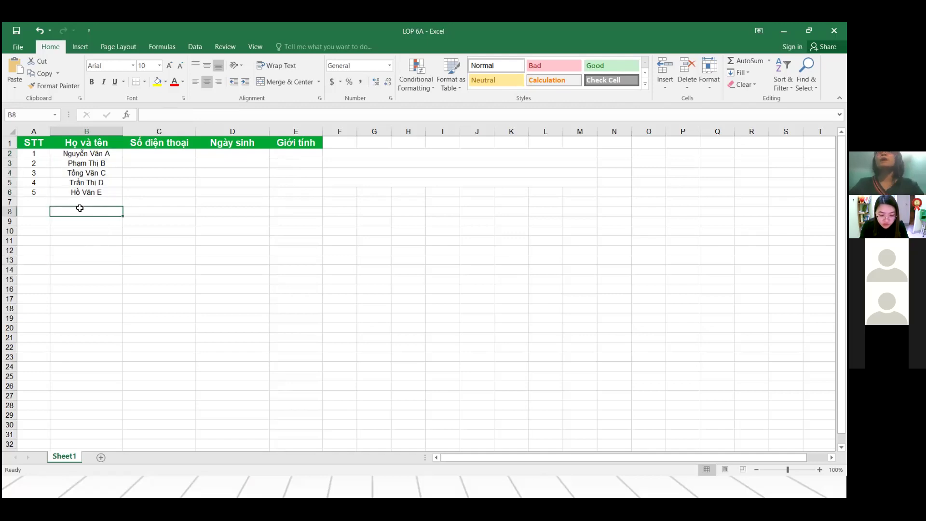
click(86, 201)
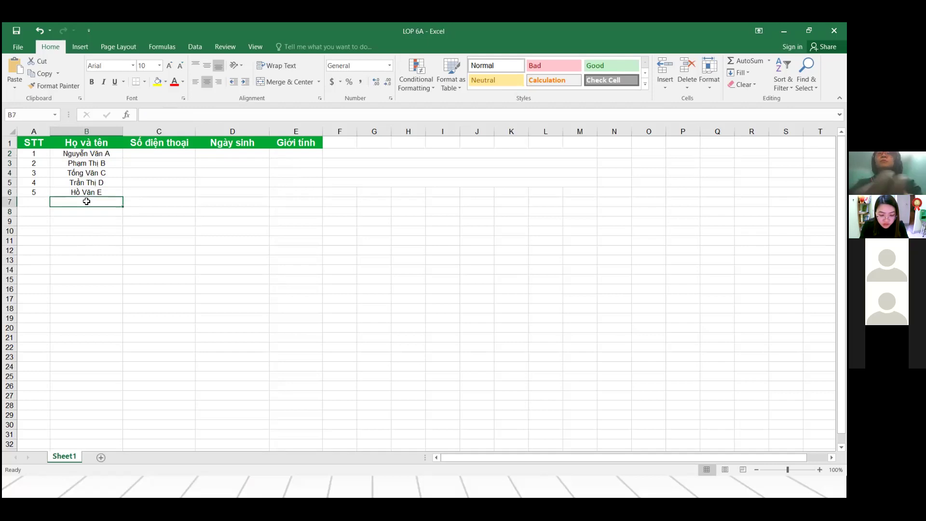
key(Return)
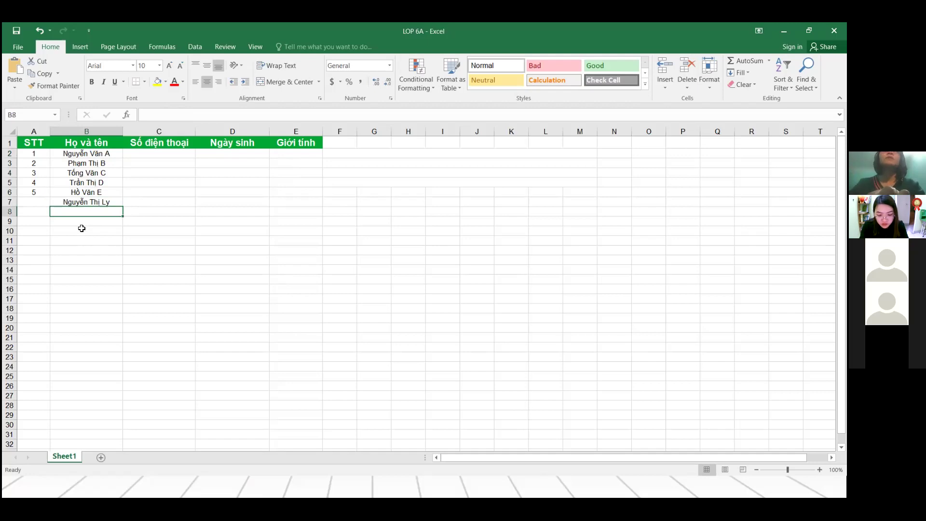
drag(92, 154, 99, 202)
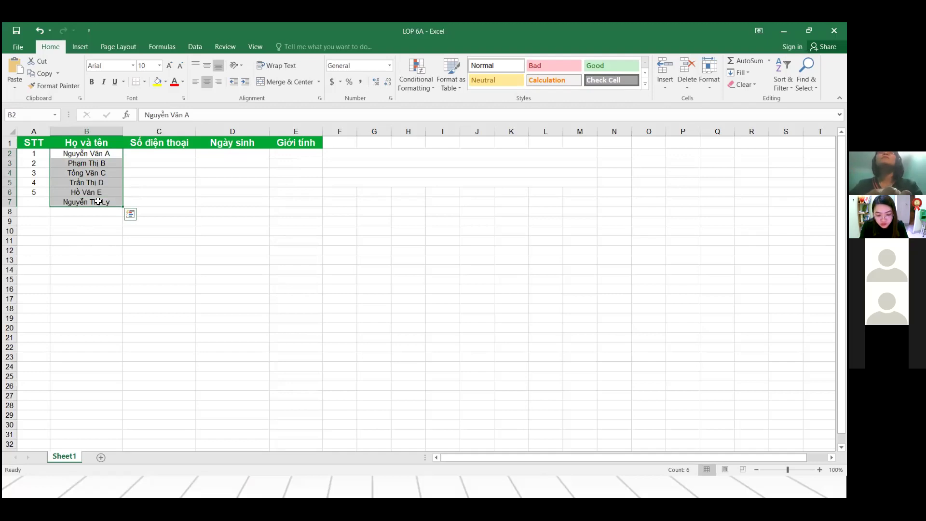
click(279, 203)
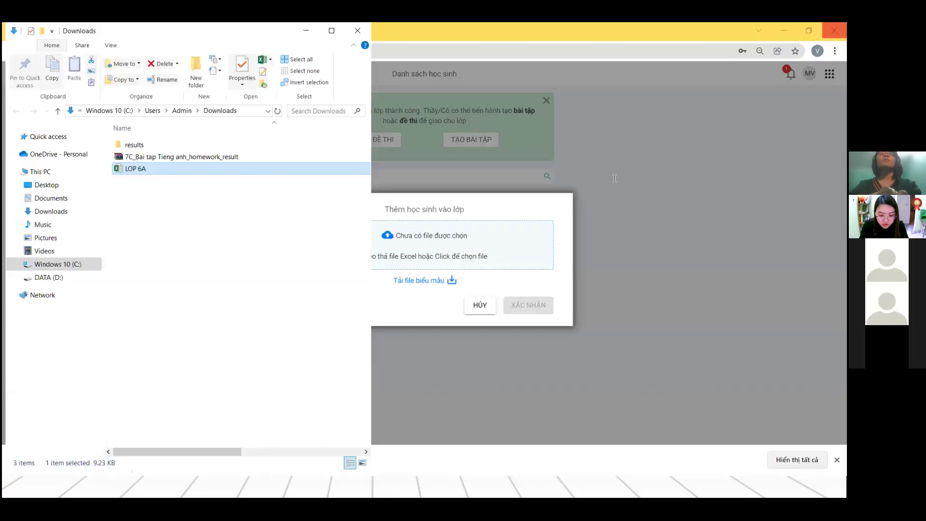
Step: Close Excel, attach LOP 6A.xlsx from Downloads to the upload, and submit it
click(834, 30)
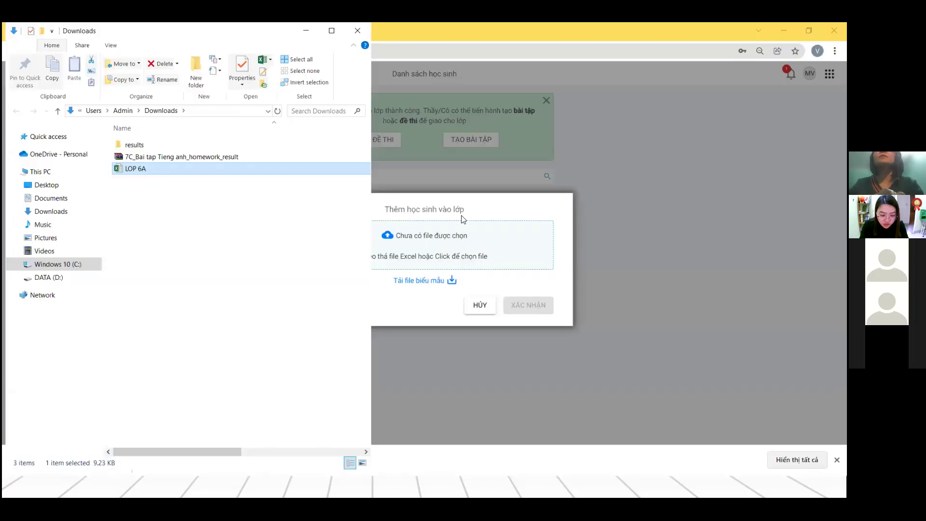
drag(140, 171, 414, 255)
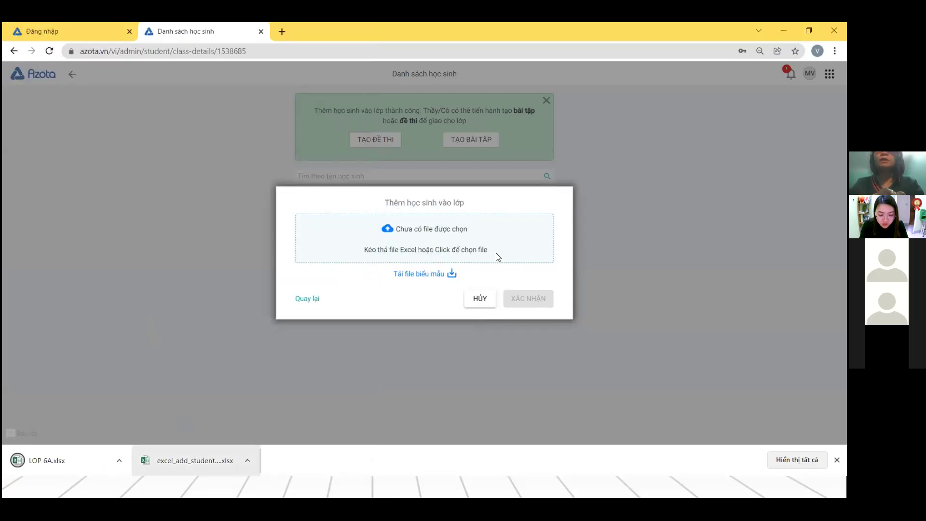
click(388, 235)
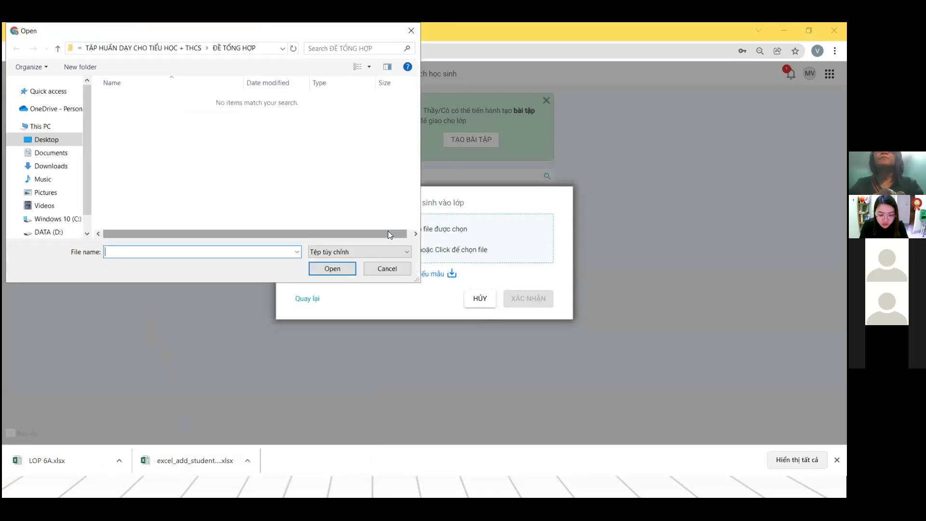
click(64, 167)
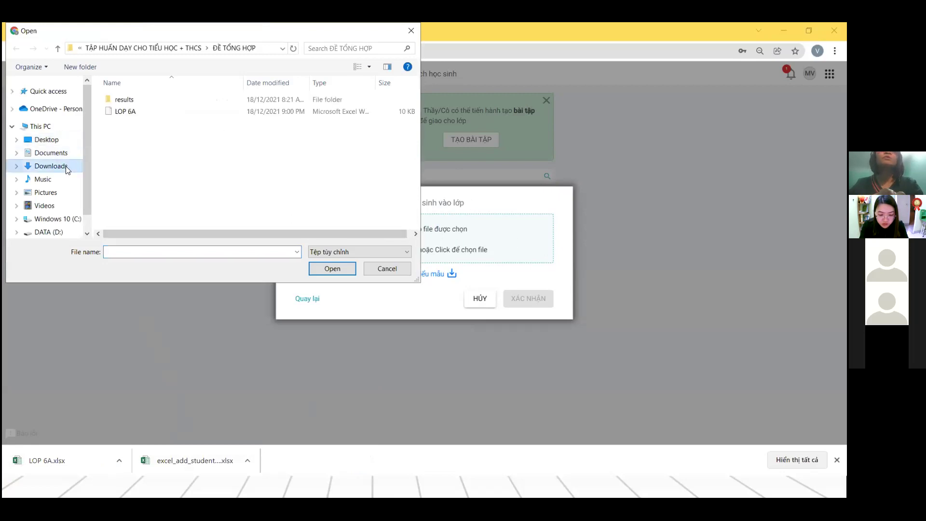
click(124, 114)
click(340, 267)
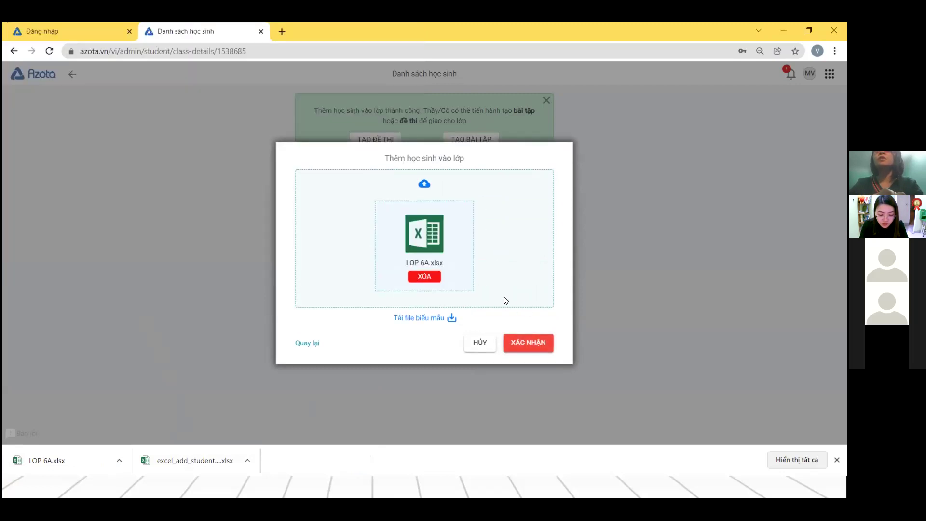
click(523, 343)
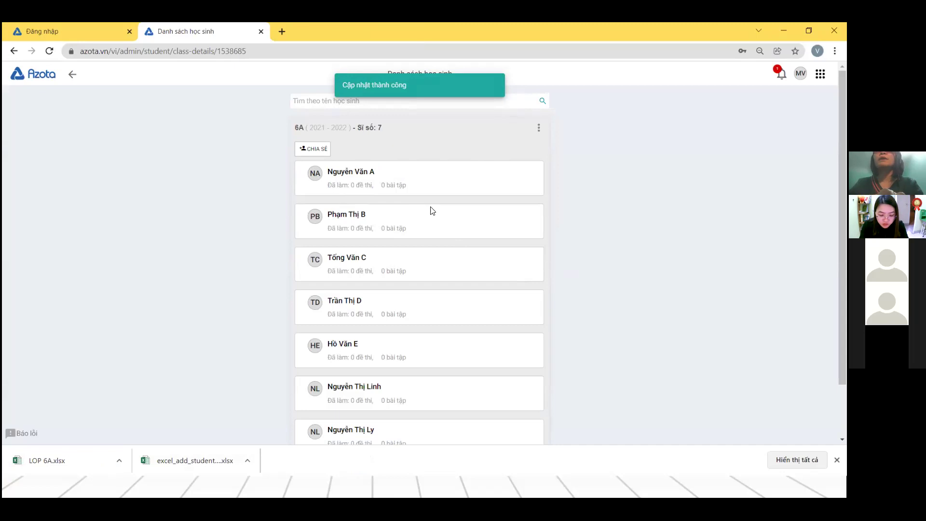
Step: Scroll through the 6A student list to confirm it holds seven students
scroll(386, 272, down, 2)
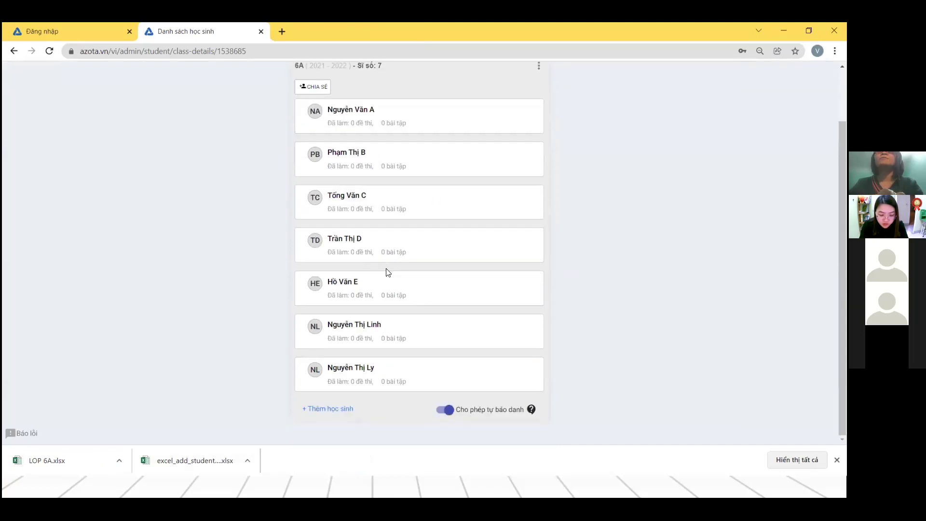
scroll(386, 273, up, 1)
scroll(386, 272, down, 1)
scroll(386, 273, up, 1)
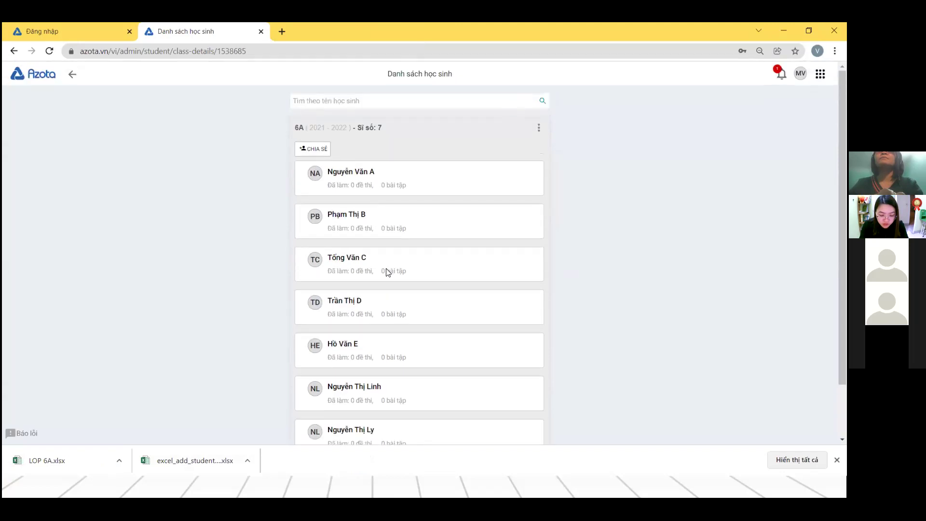
scroll(388, 273, down, 1)
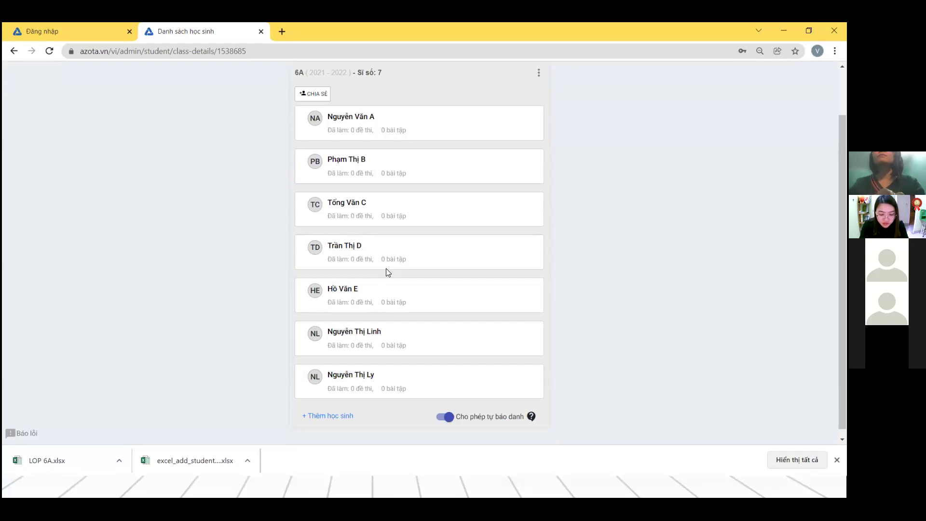
scroll(386, 269, up, 1)
scroll(388, 273, down, 1)
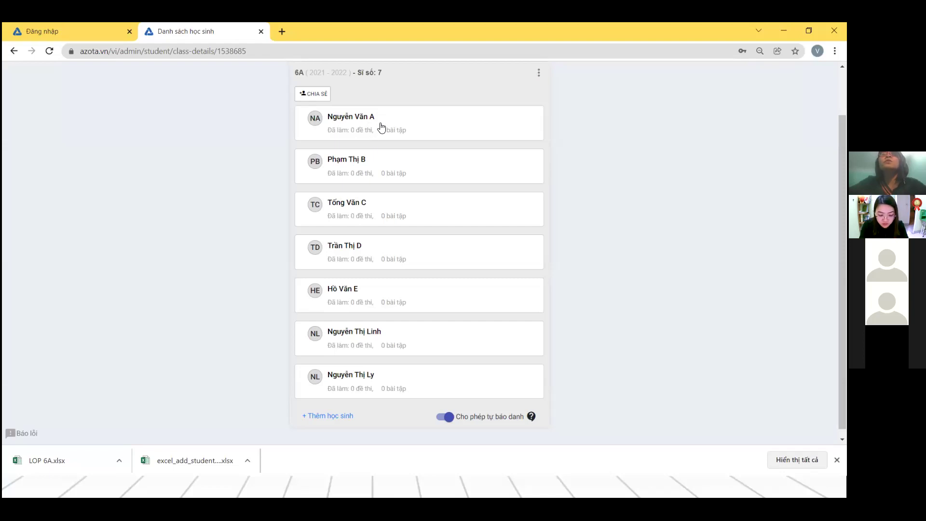
Step: Open the first student's profile and close Chrome's downloads bar
click(381, 127)
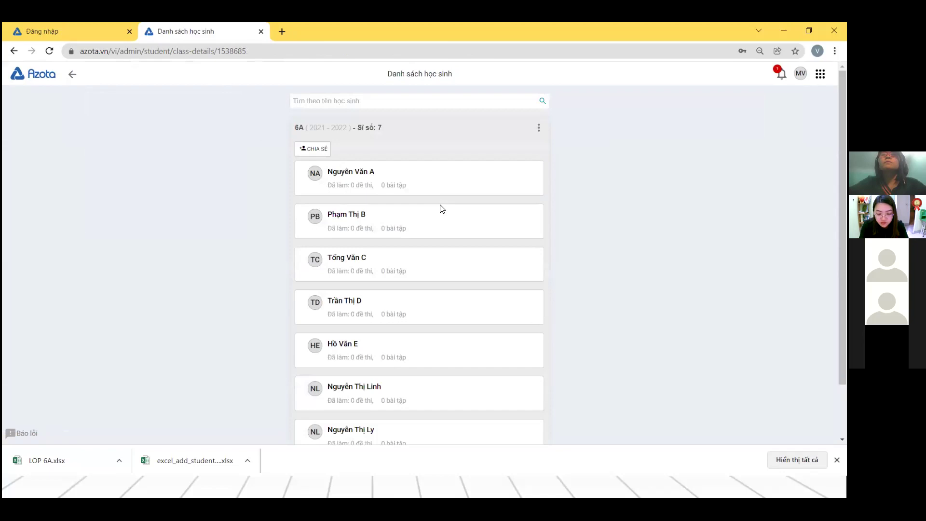
scroll(442, 208, down, 2)
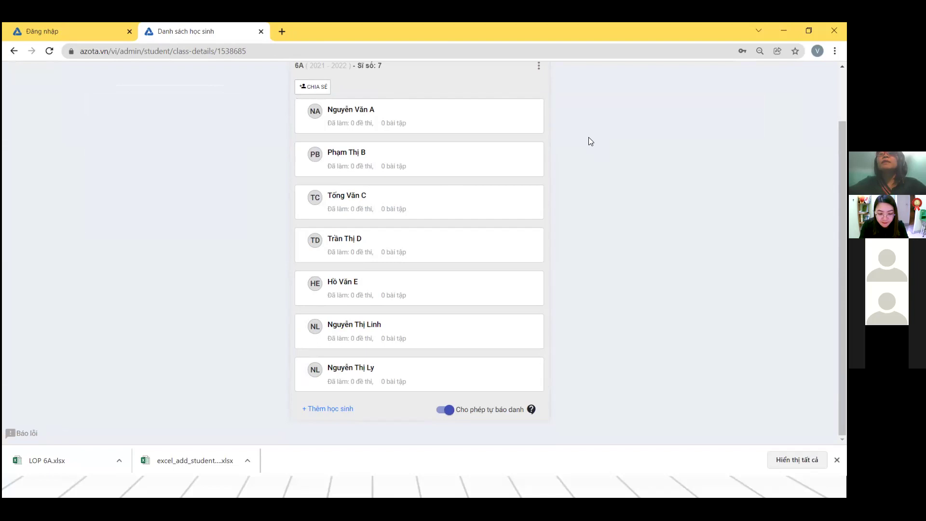
click(836, 460)
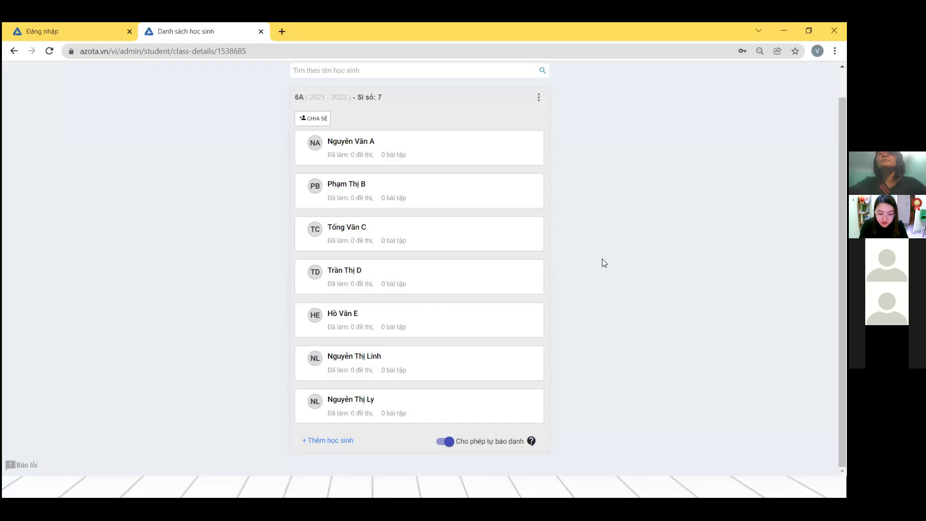
scroll(602, 260, up, 1)
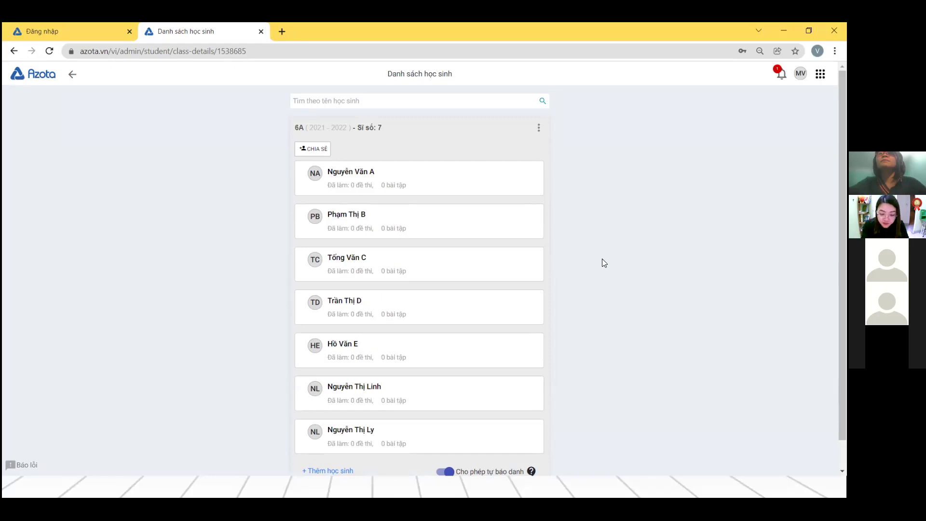
Step: Go back to the class list, view 7C's students, then return to Danh sách lớp
click(73, 74)
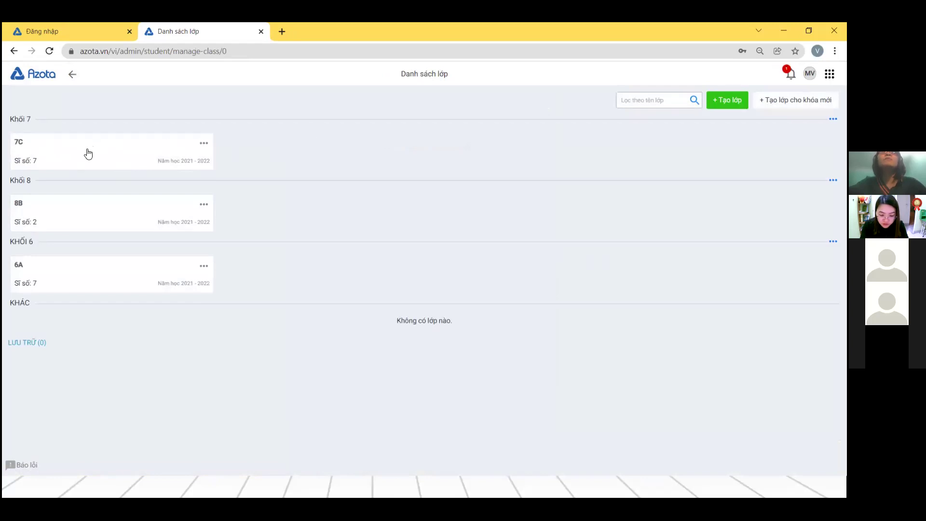
click(66, 154)
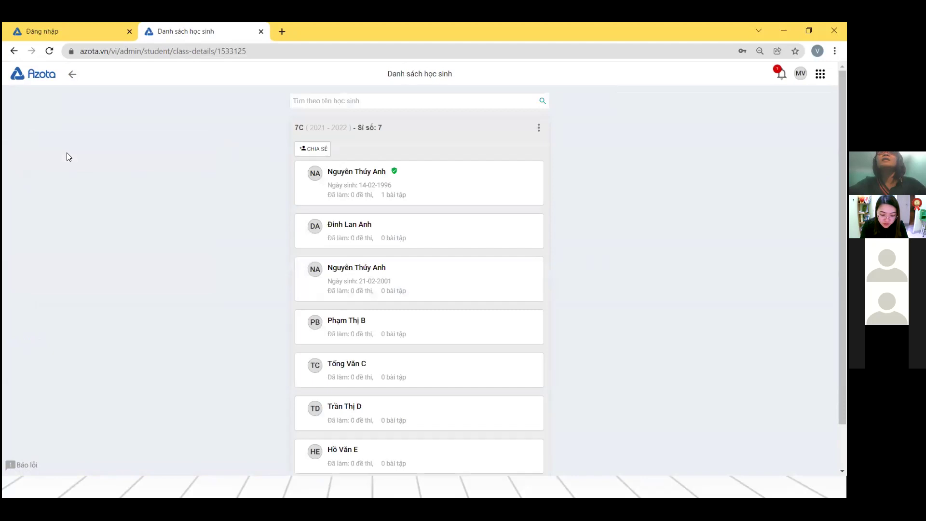
click(73, 76)
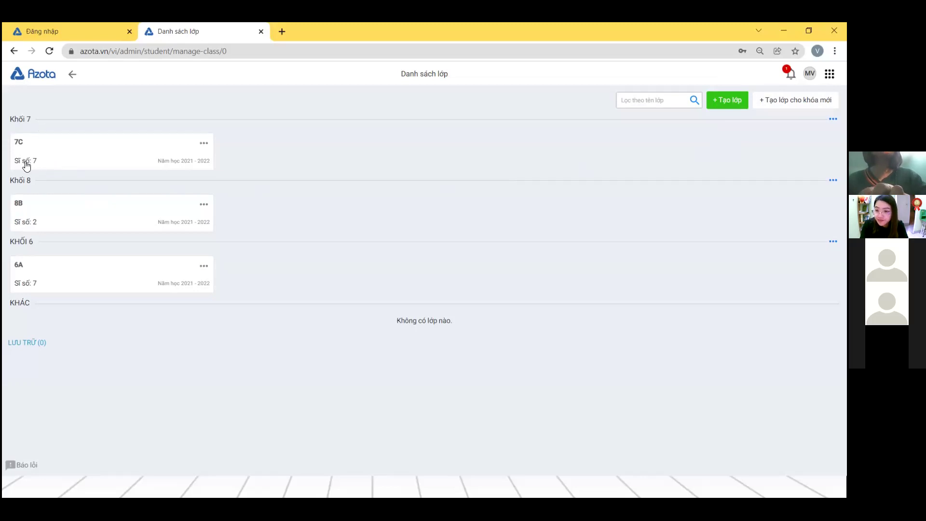
Step: Skip the new-school-year option and start a new class named 9C
click(795, 100)
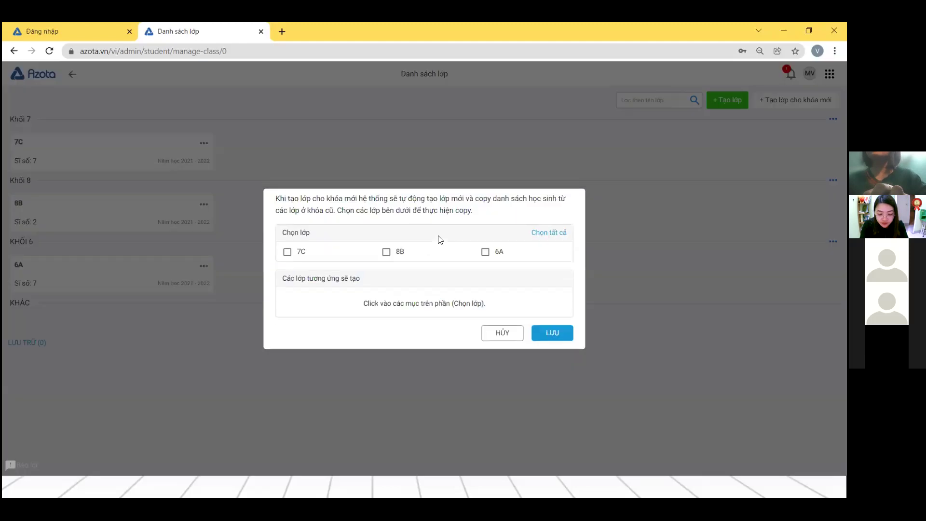
click(506, 335)
click(722, 106)
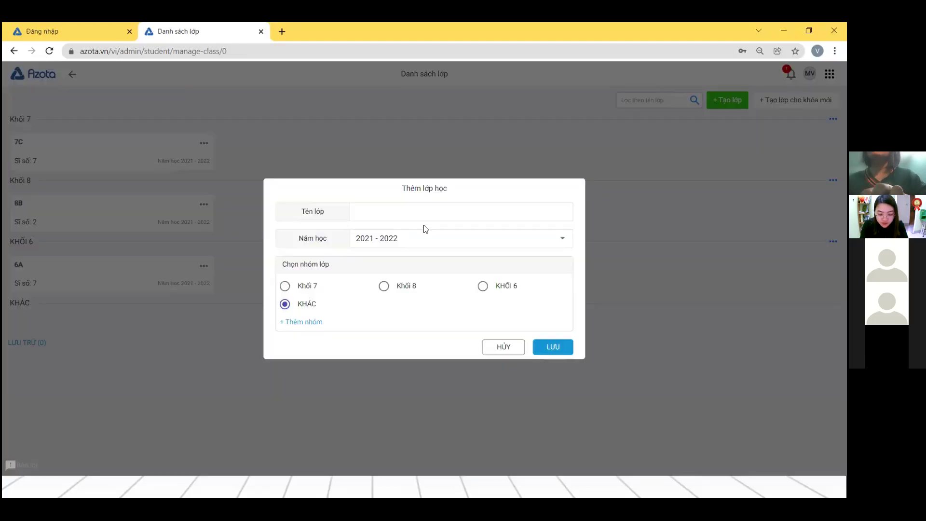
click(395, 210)
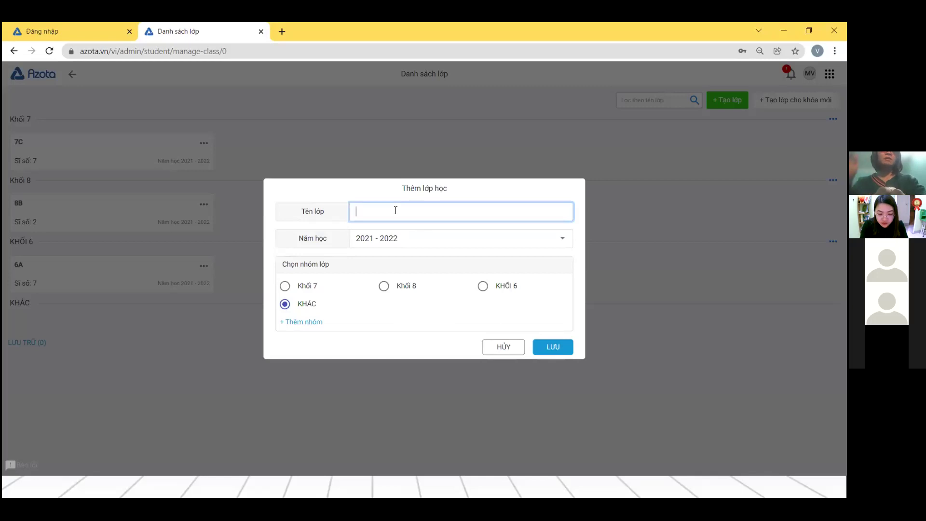
text(9)
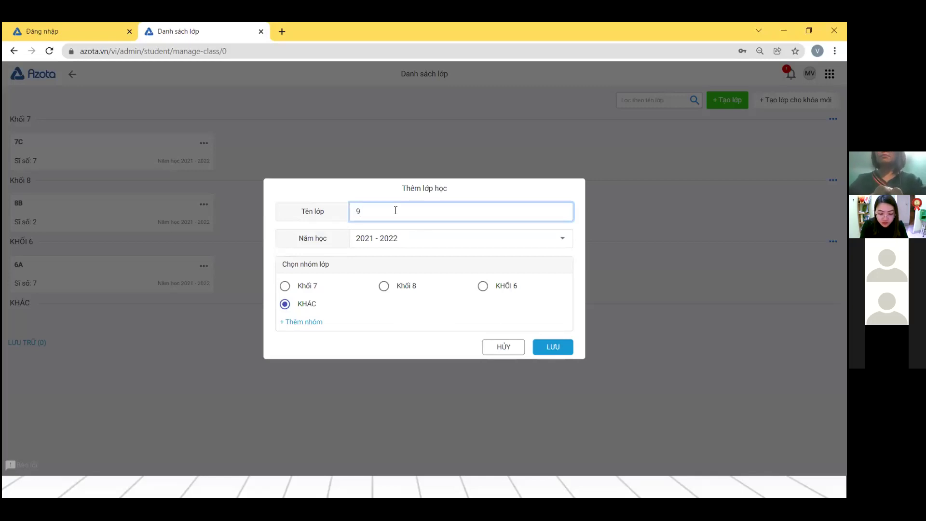
text(C)
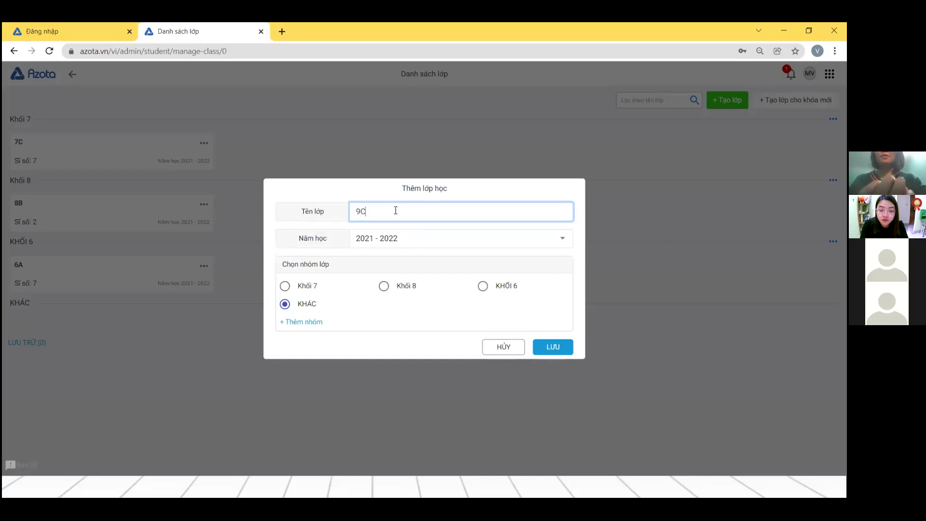
Step: Create group KHỐI 9, place 9C in it, and save the class
click(313, 327)
click(330, 322)
text(K)
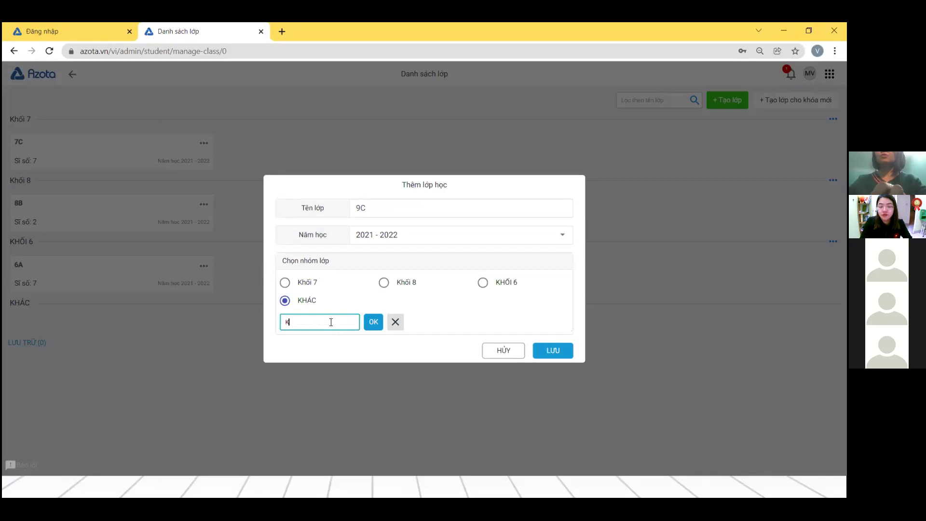
text(HỐI 9)
click(374, 321)
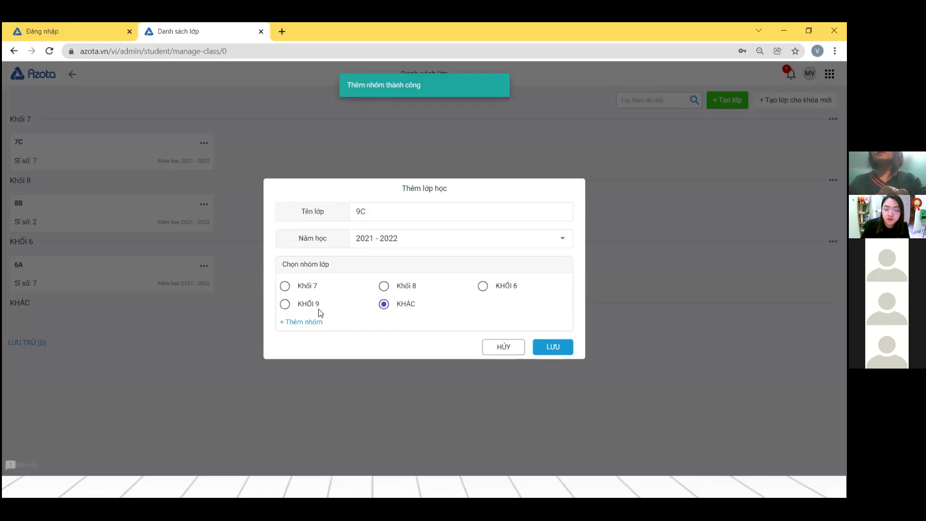
click(285, 305)
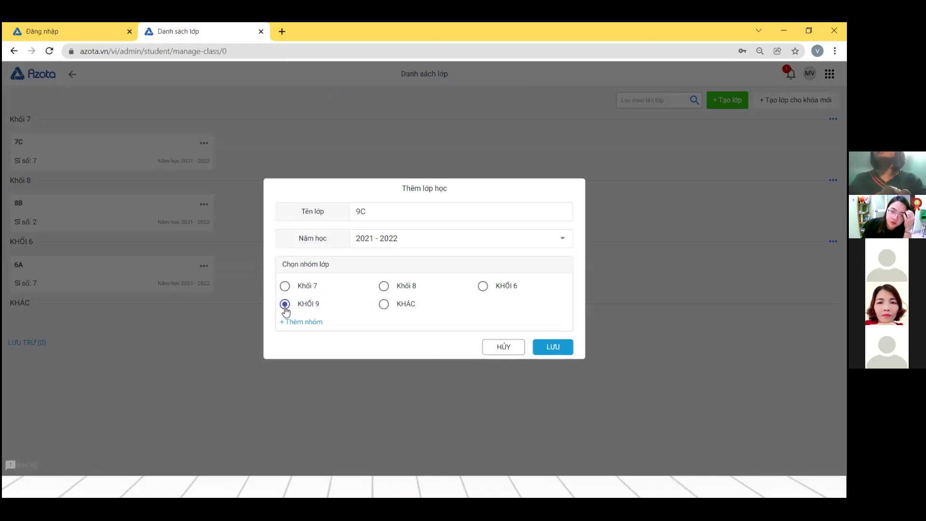
click(553, 349)
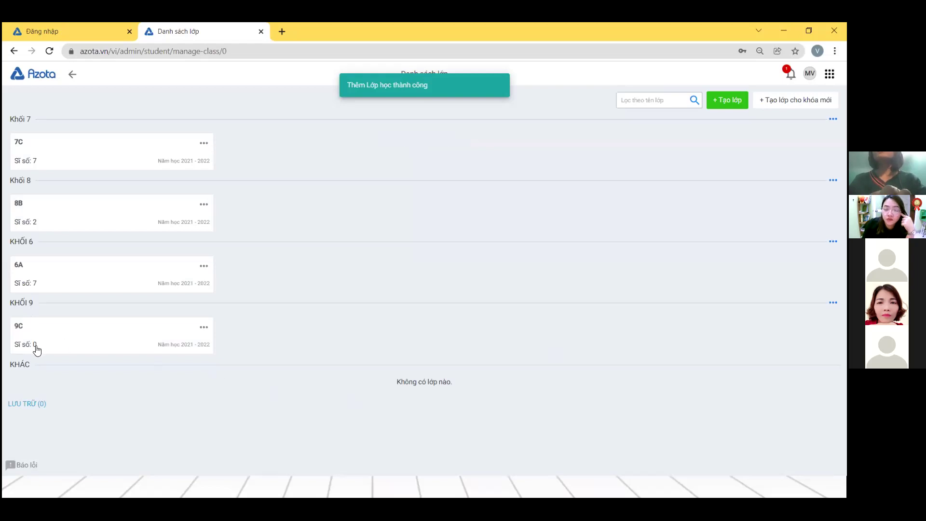
click(63, 337)
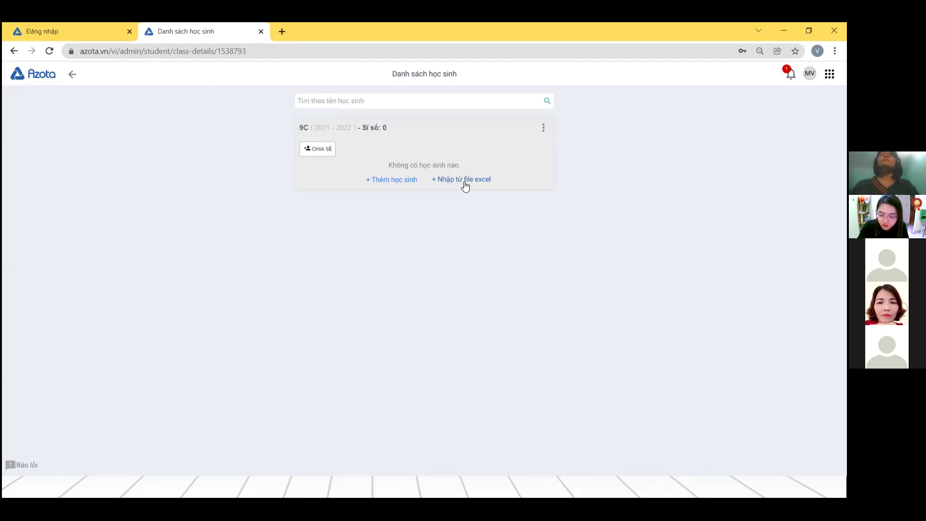
Step: Bring up the Excel file import for adding students to class 9C
click(465, 184)
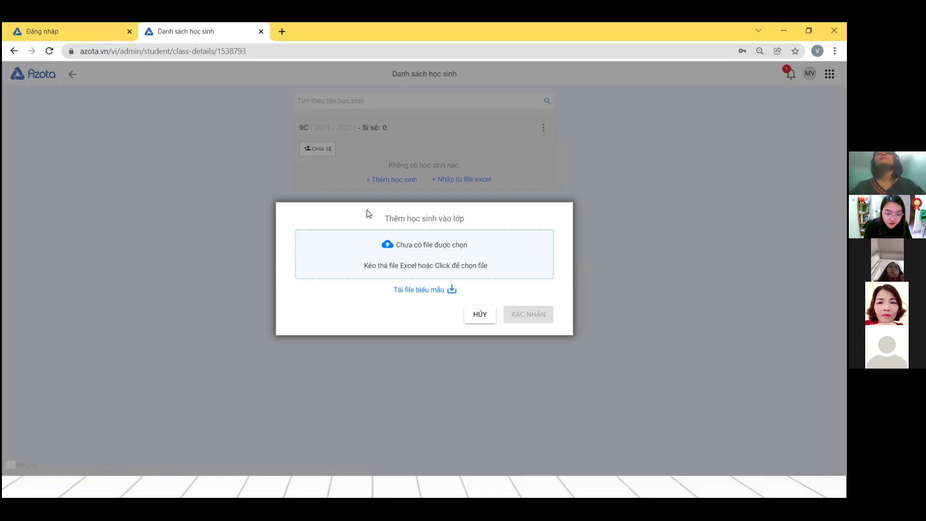
Step: Cancel the Excel import with HỦY and return to the full class list
click(473, 325)
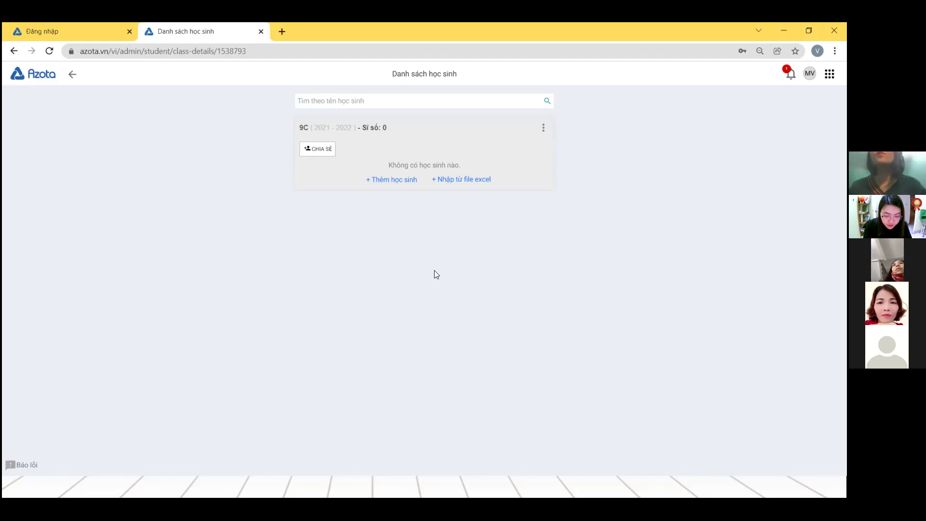
click(73, 78)
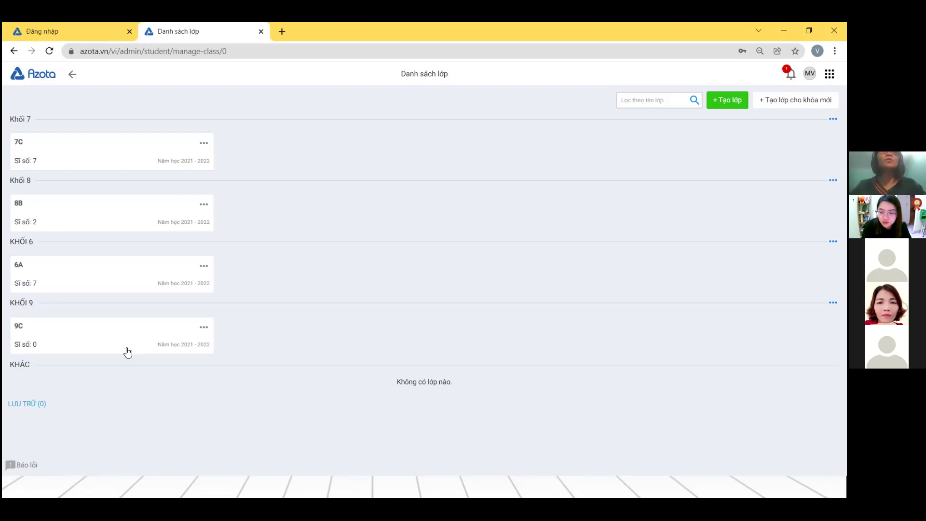
Step: Open class 9C and add the first student by entering their full name
click(208, 348)
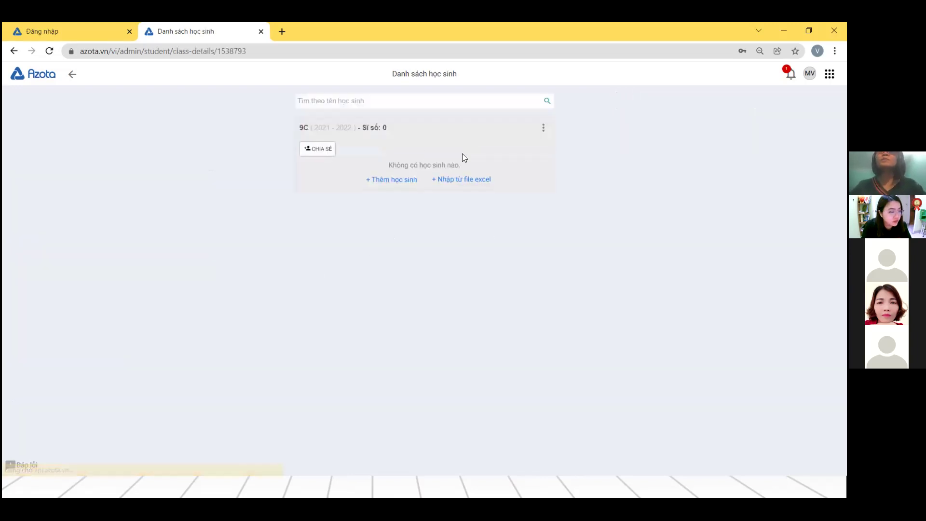
click(408, 182)
click(350, 234)
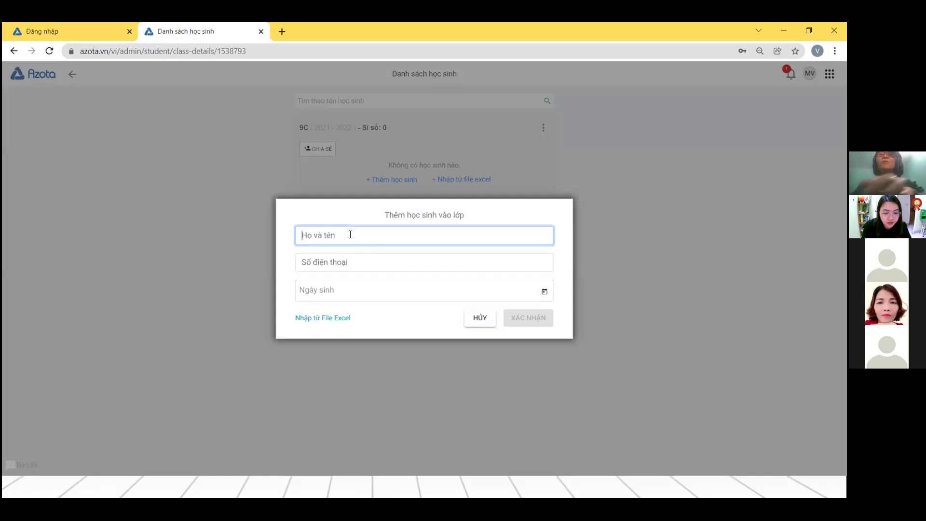
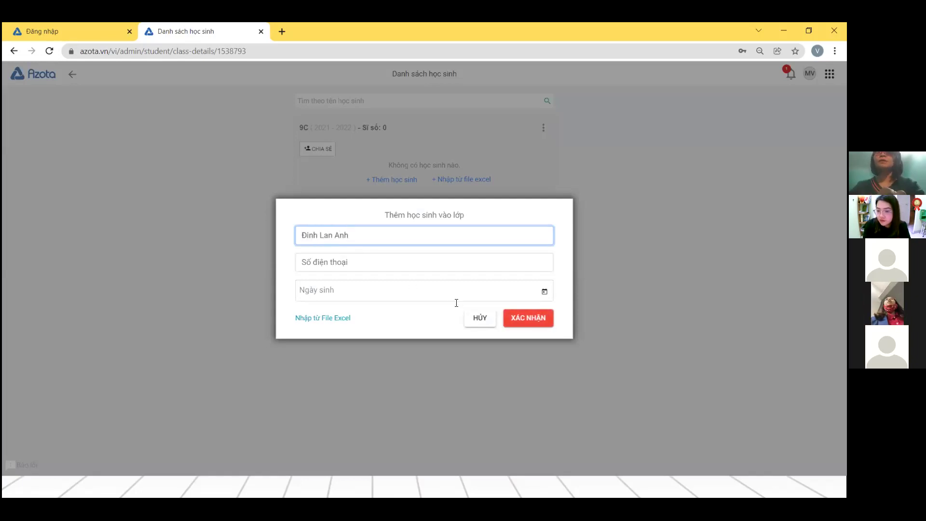
click(527, 318)
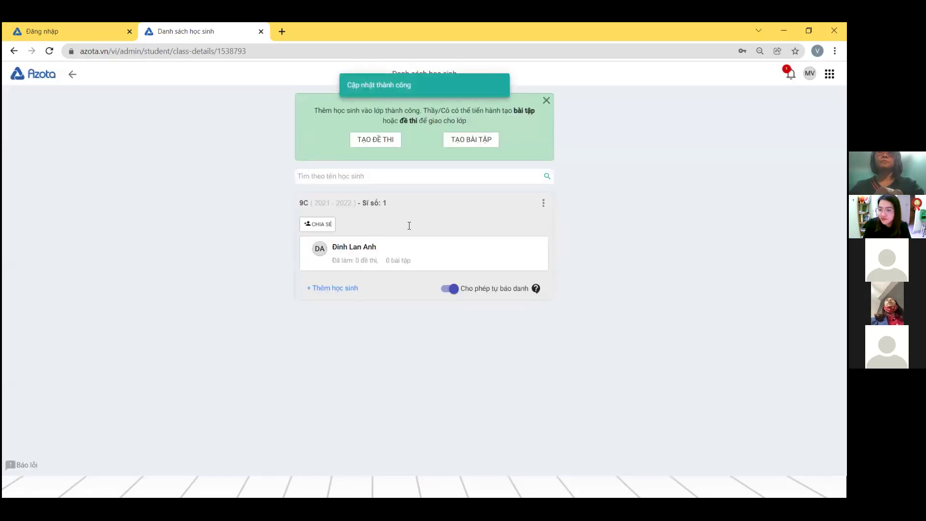
Step: Add a second student by full name, fixing a typo, then return to the class list
click(353, 291)
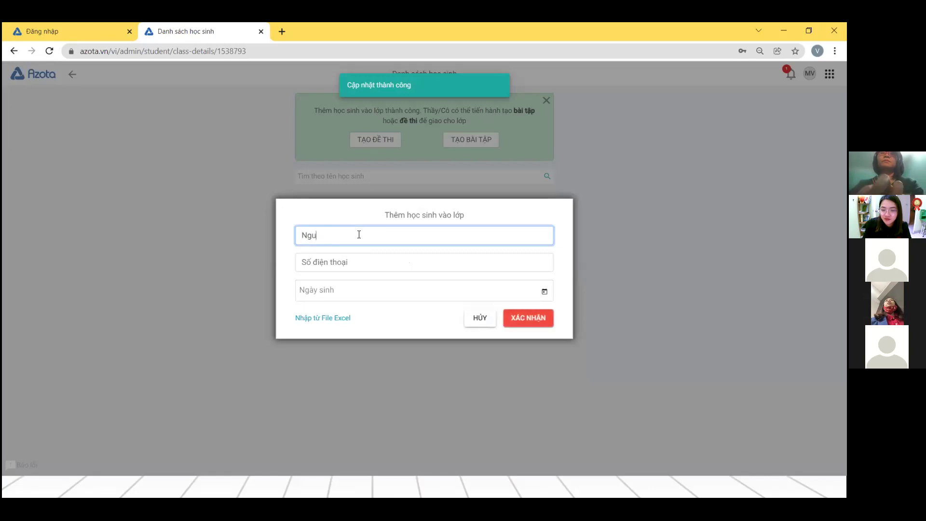
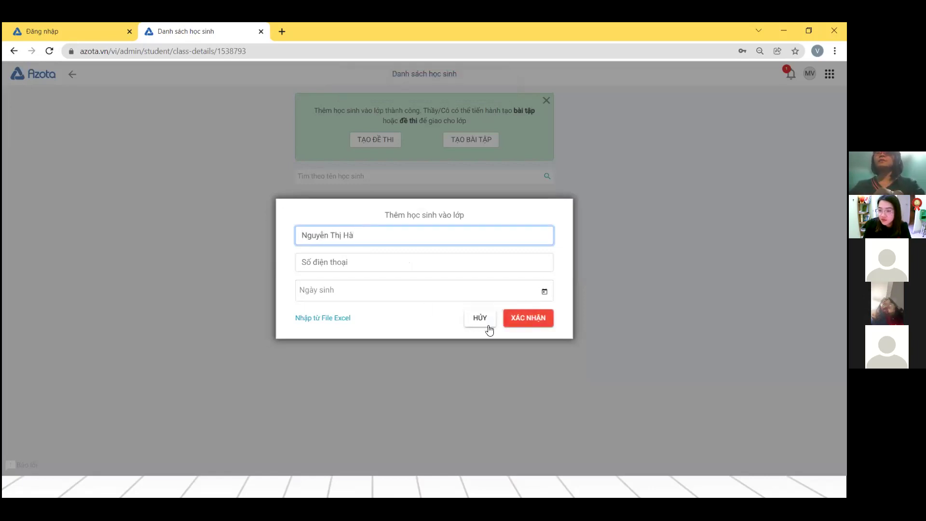
click(528, 322)
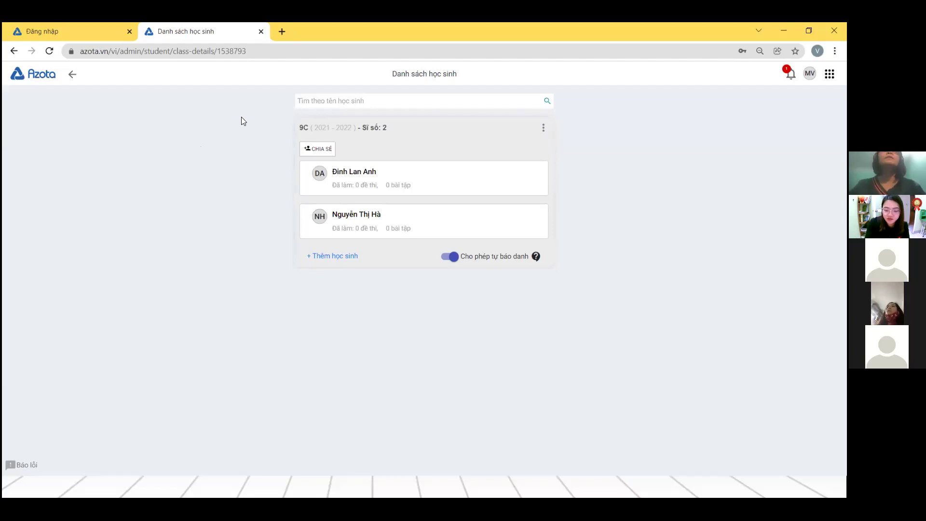
click(76, 80)
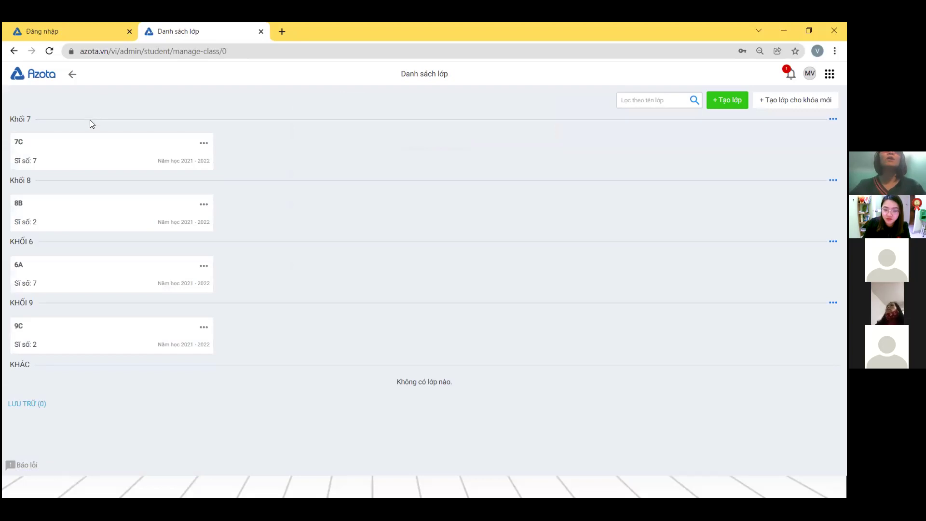
click(97, 162)
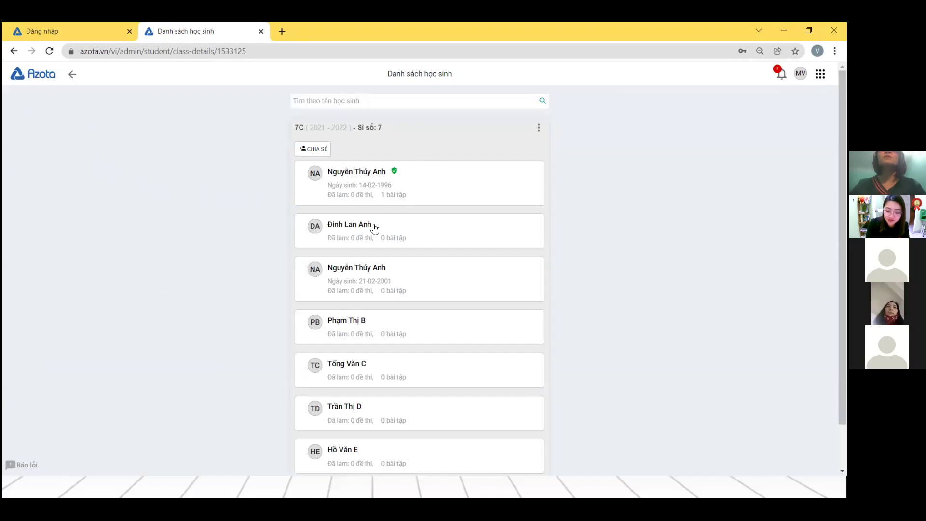
click(372, 194)
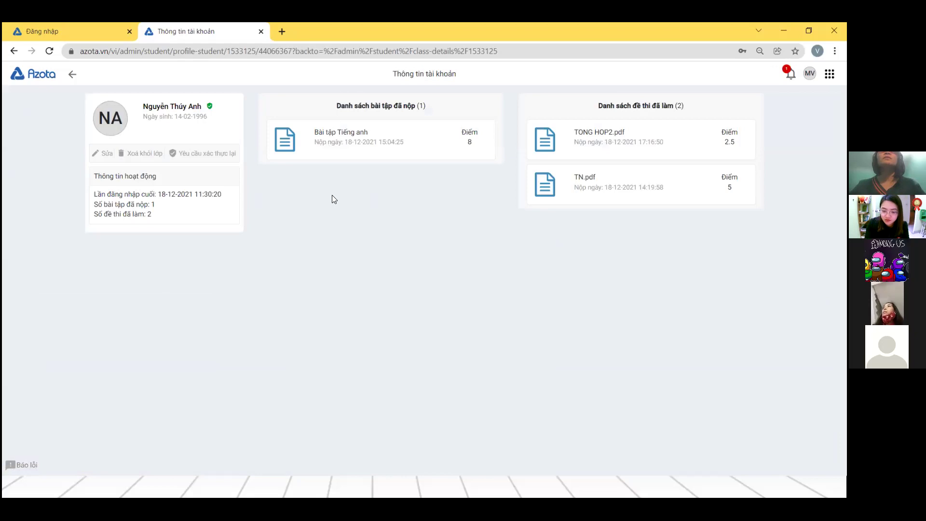
click(73, 75)
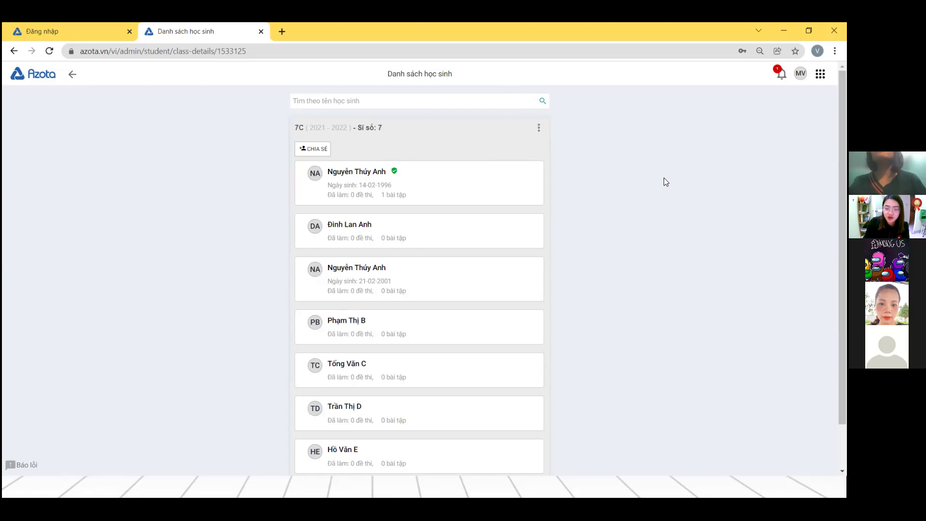
click(73, 75)
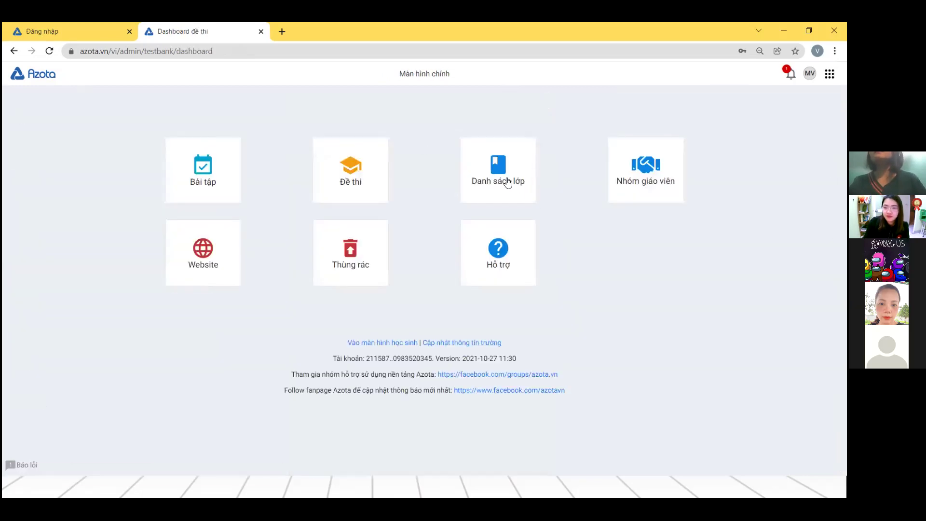
Step: Open Danh sách lớp and start the + Tạo lớp form
click(509, 184)
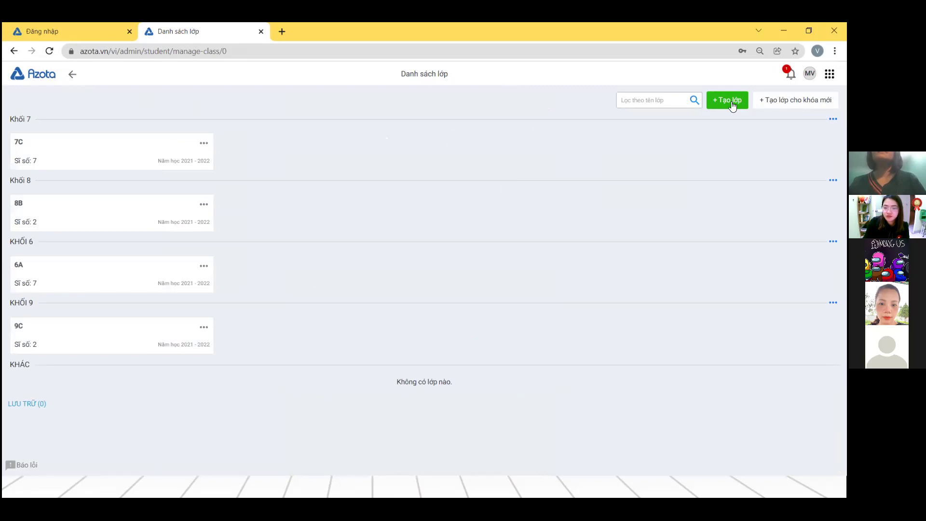
click(730, 101)
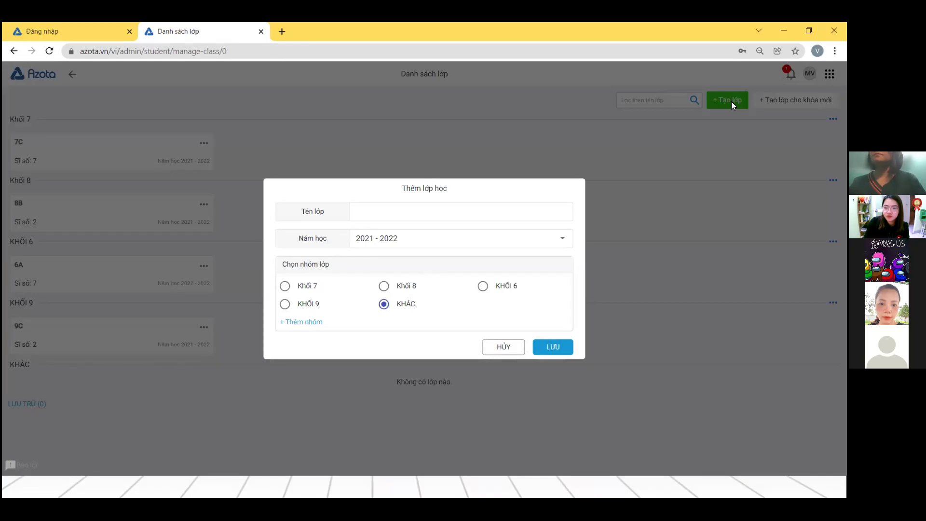
Step: Name the class 7H and assign it to Khối 7, abandoning a half-created new group
click(395, 209)
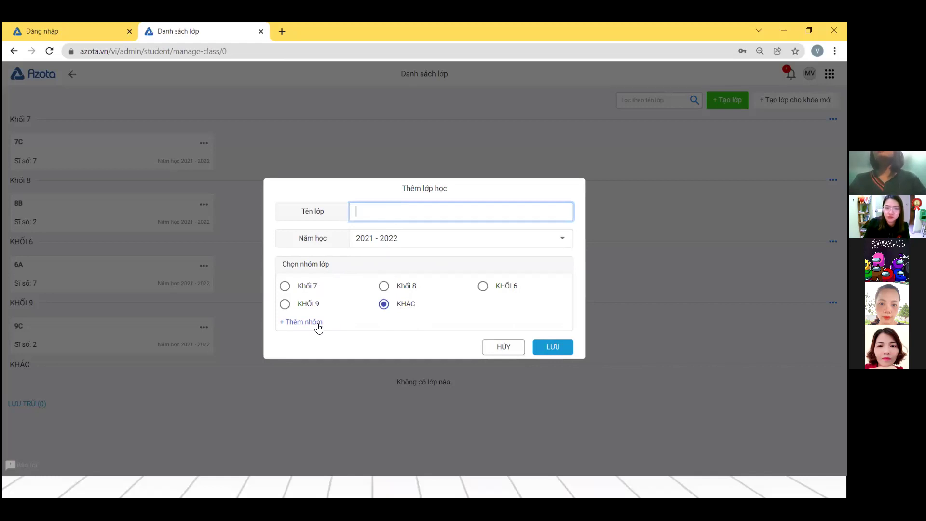
click(319, 324)
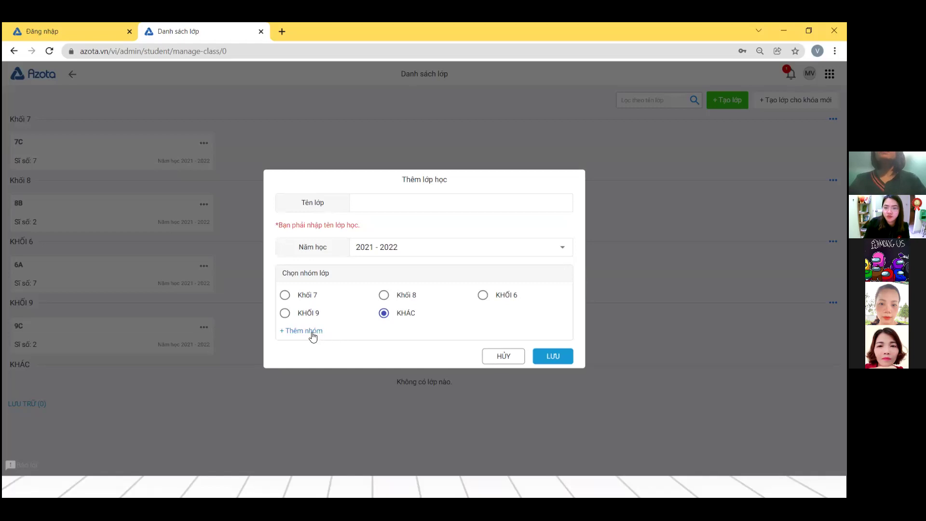
click(385, 205)
text(7)
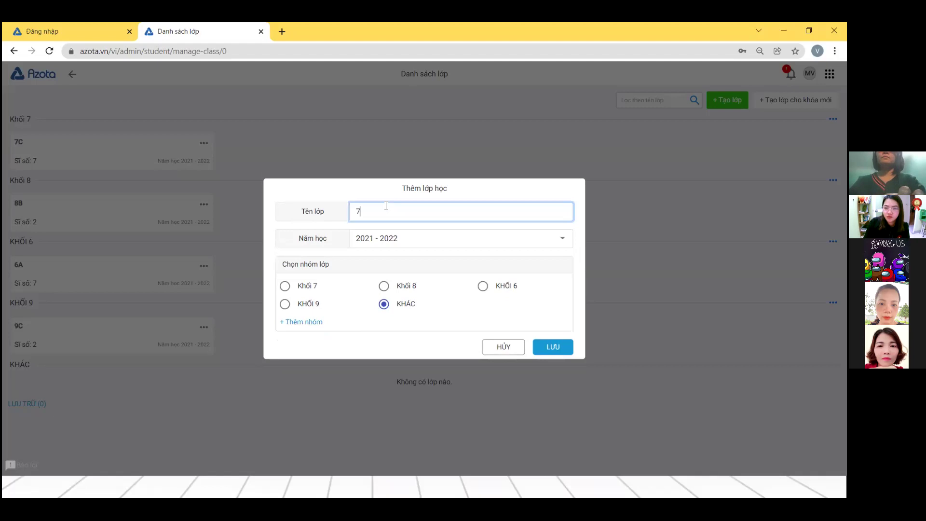
text(H)
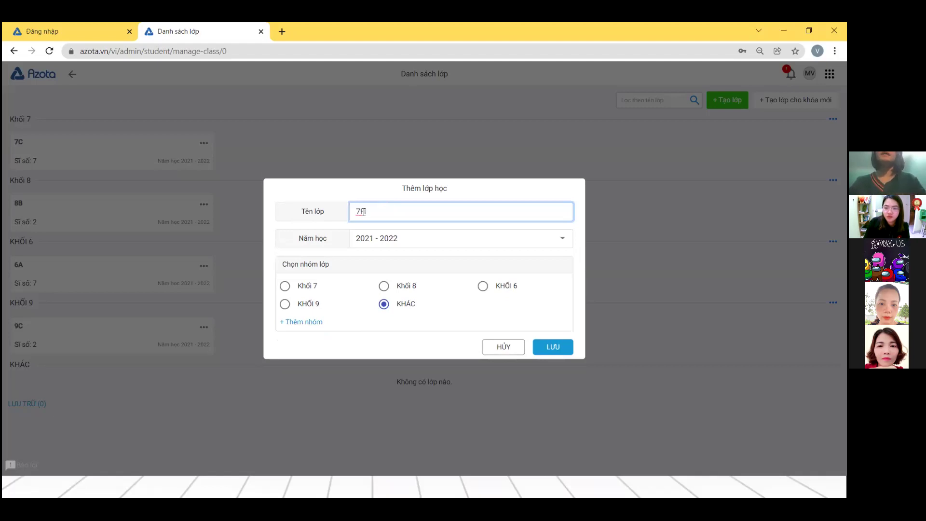
click(285, 286)
click(318, 321)
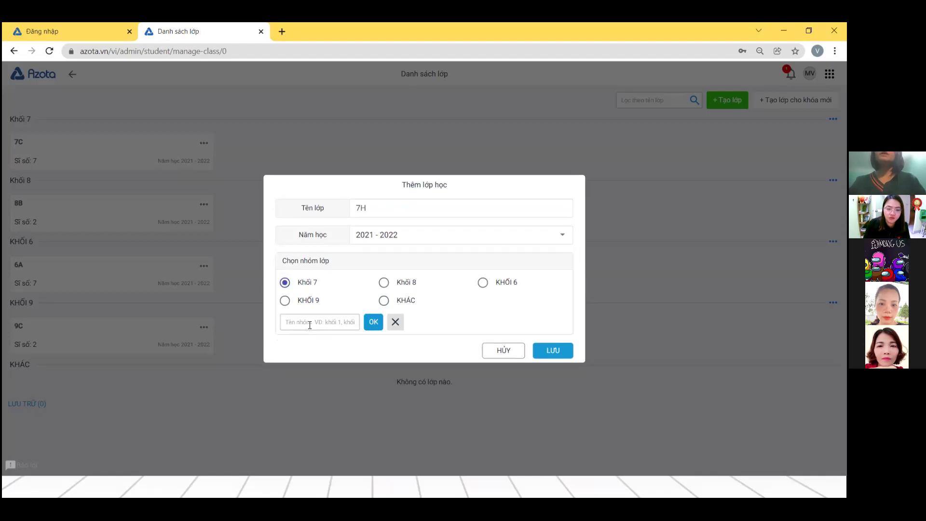
text(KHỐI)
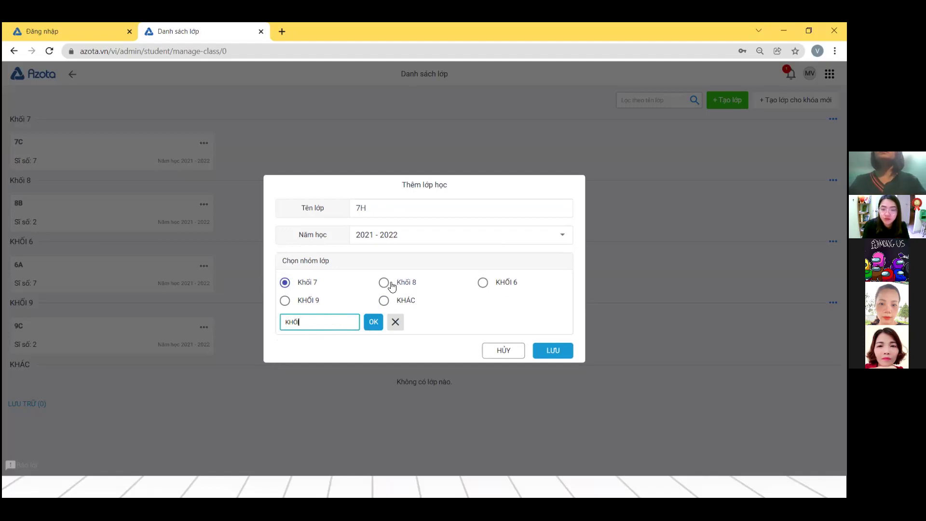
click(397, 322)
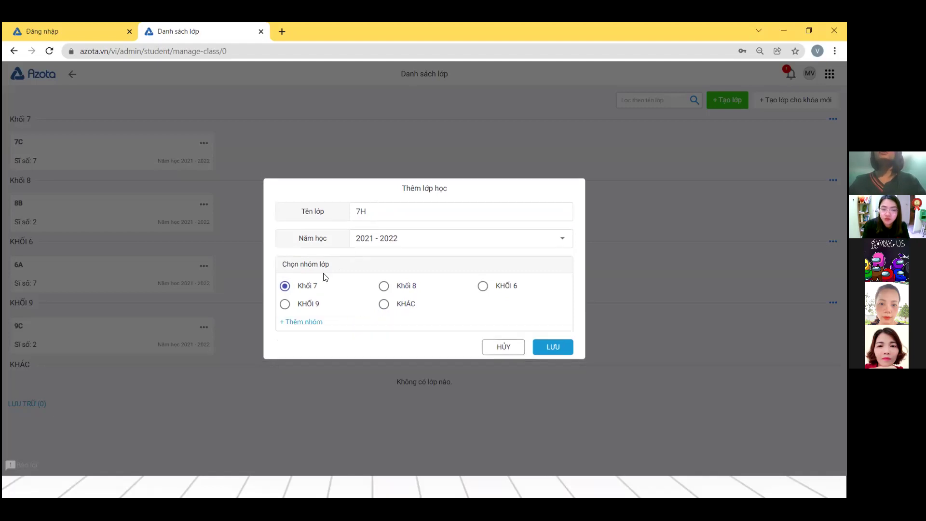
Step: Cancel the Thêm lớp học dialog so 7H isn't created, then open the Start menu
click(285, 288)
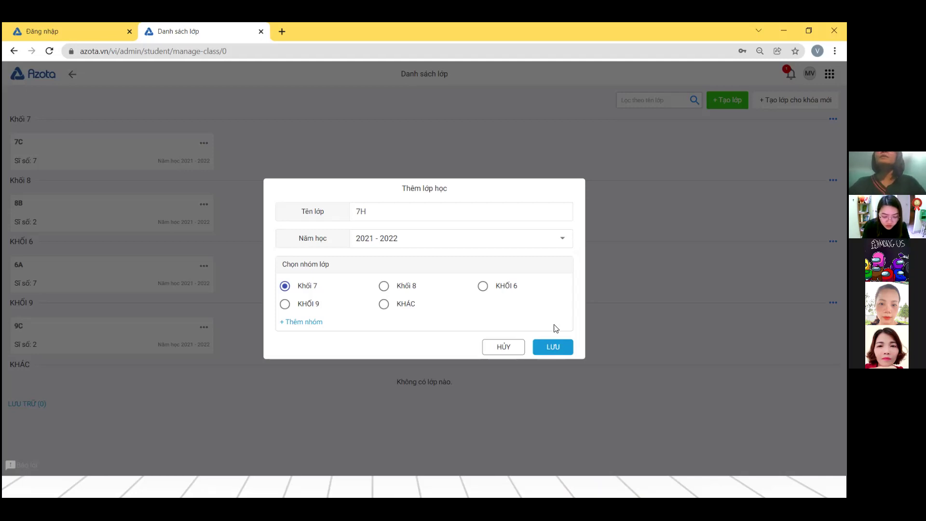
click(504, 350)
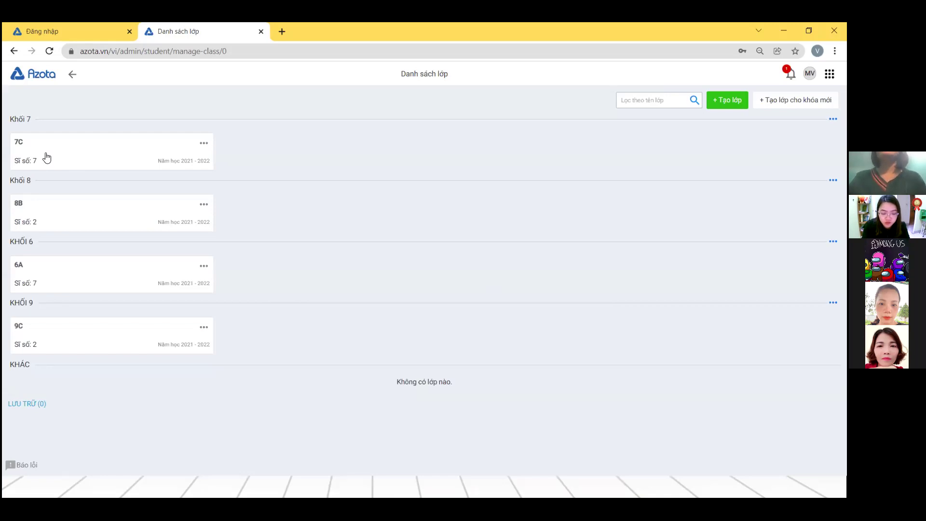
key(super)
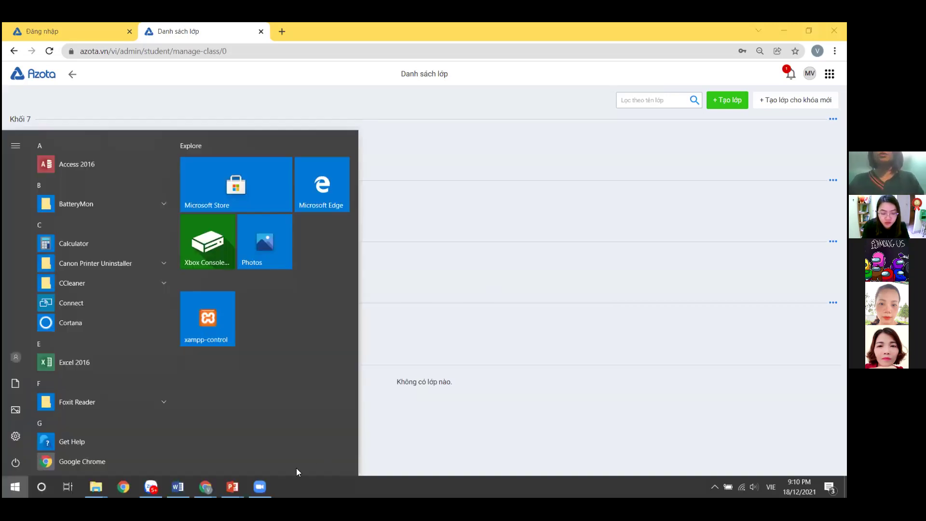
Step: View the Nội dung agenda slide in PowerPoint, then switch back to Chrome's Azota class list
mouse_move(232, 487)
click(289, 443)
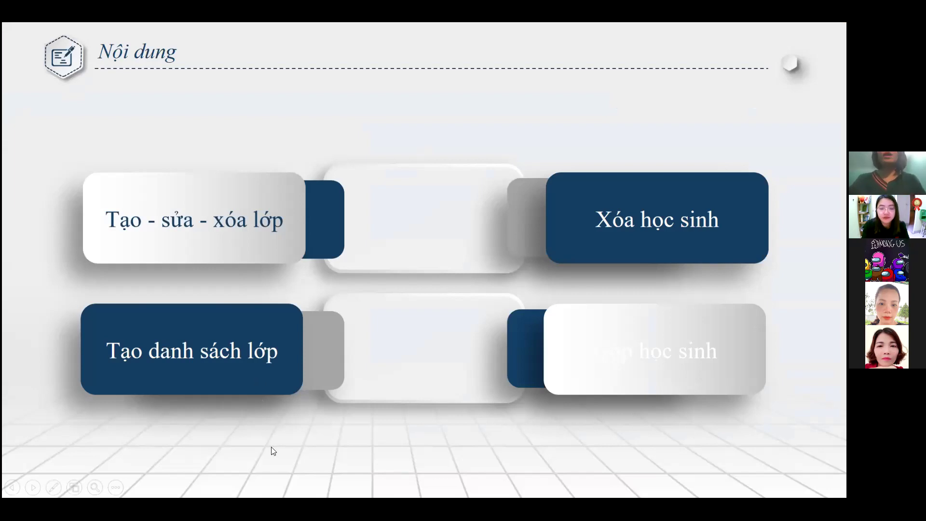
key(super)
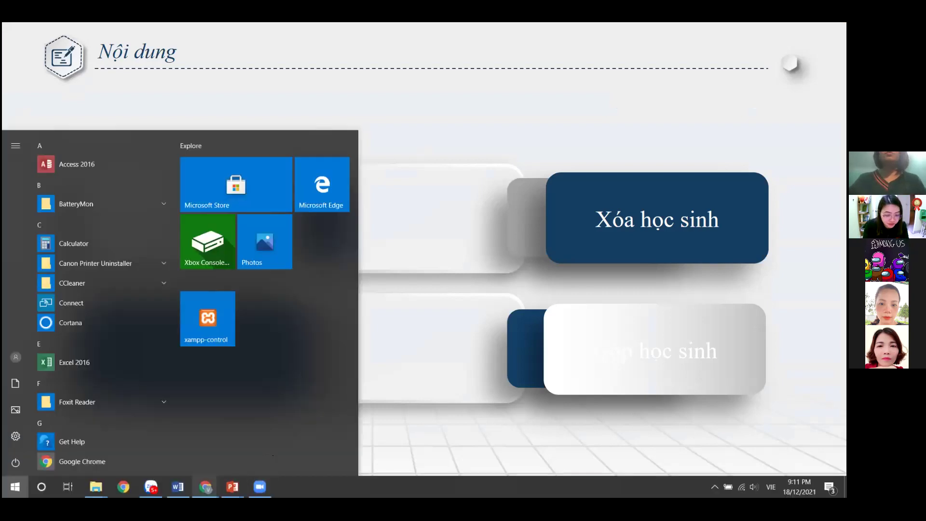
mouse_move(206, 487)
click(301, 440)
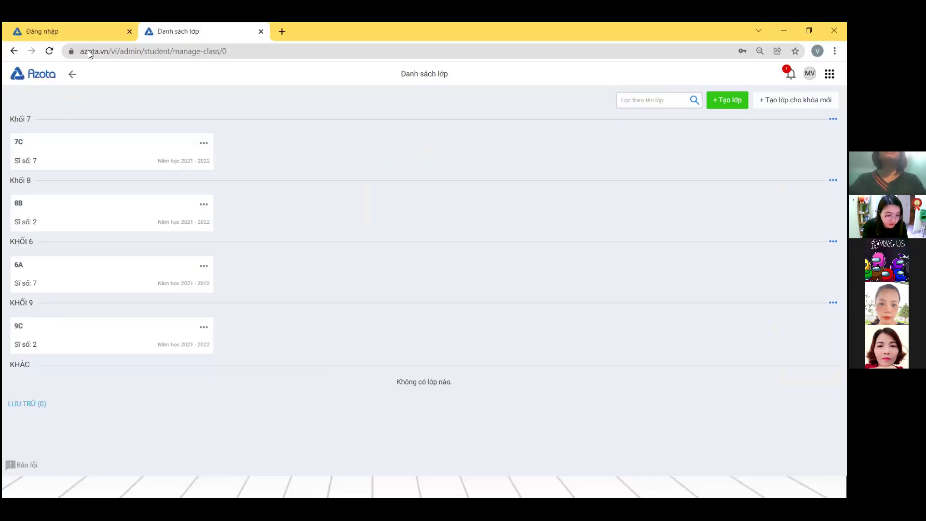
Step: Open 7C, view the fifth student's profile, and cancel removing them from the class
click(89, 151)
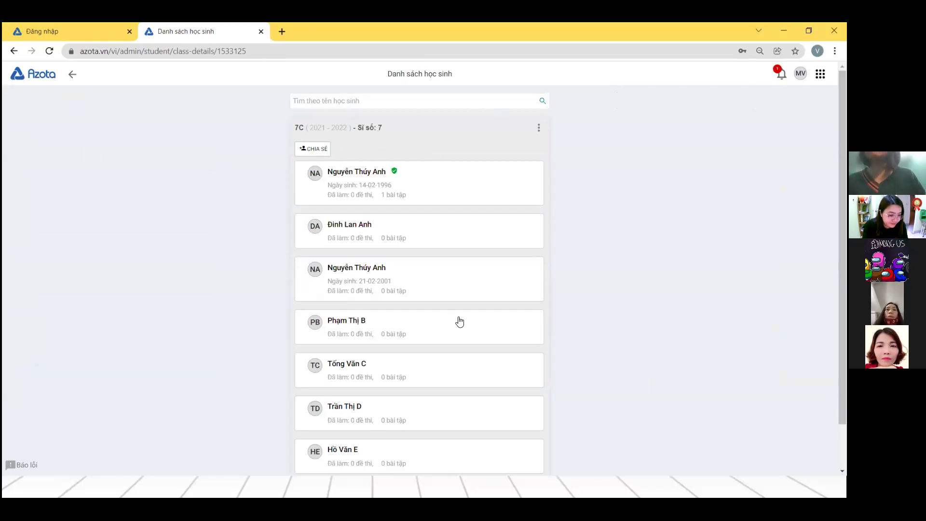
scroll(460, 321, down, 1)
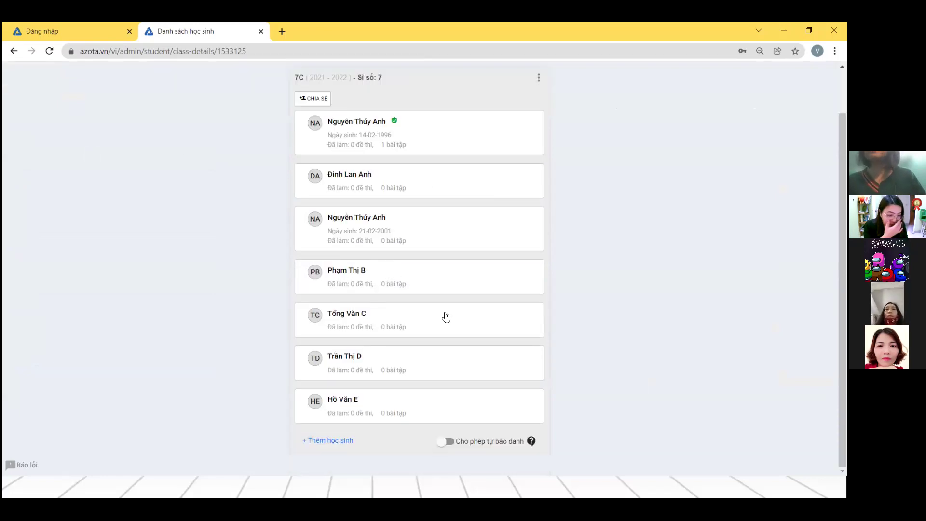
click(508, 324)
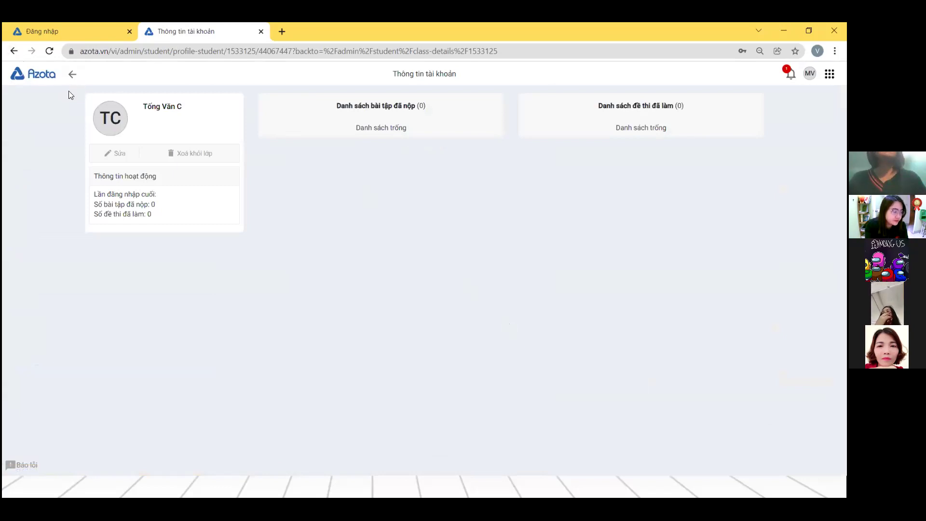
click(13, 50)
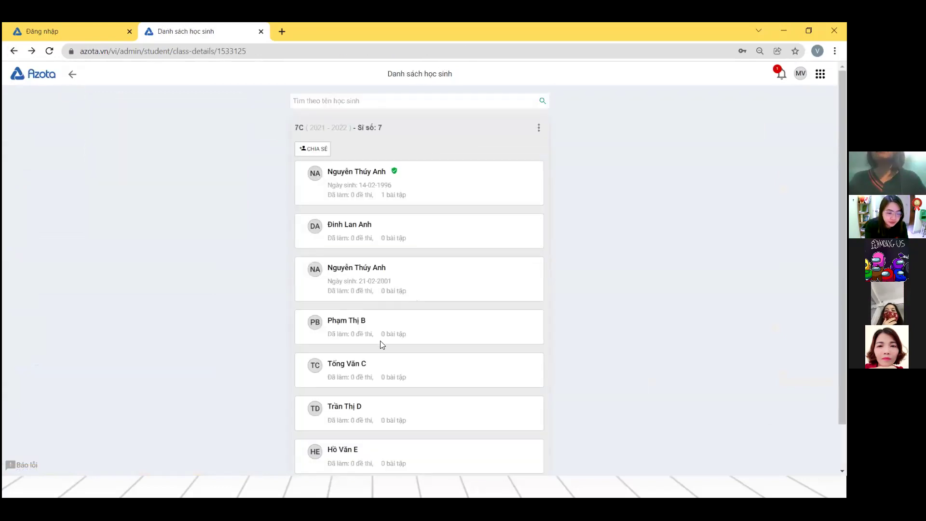
click(449, 370)
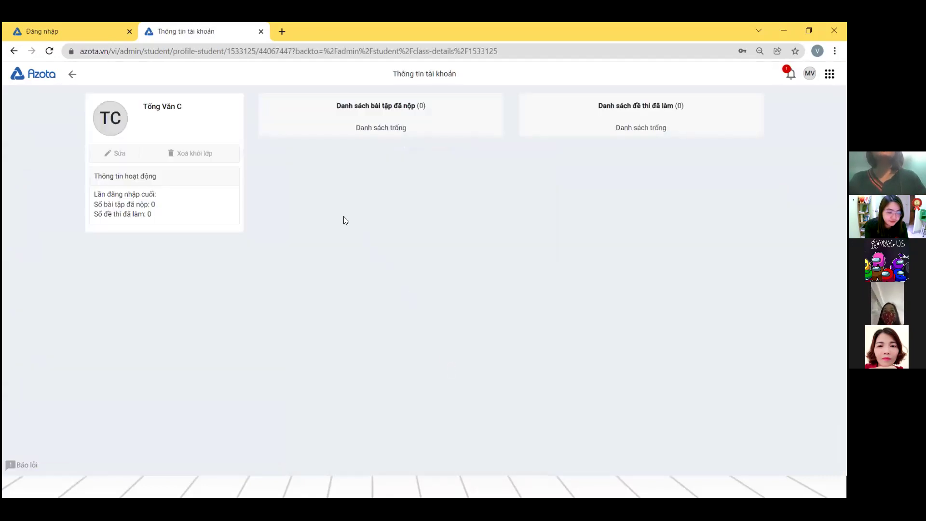
click(199, 161)
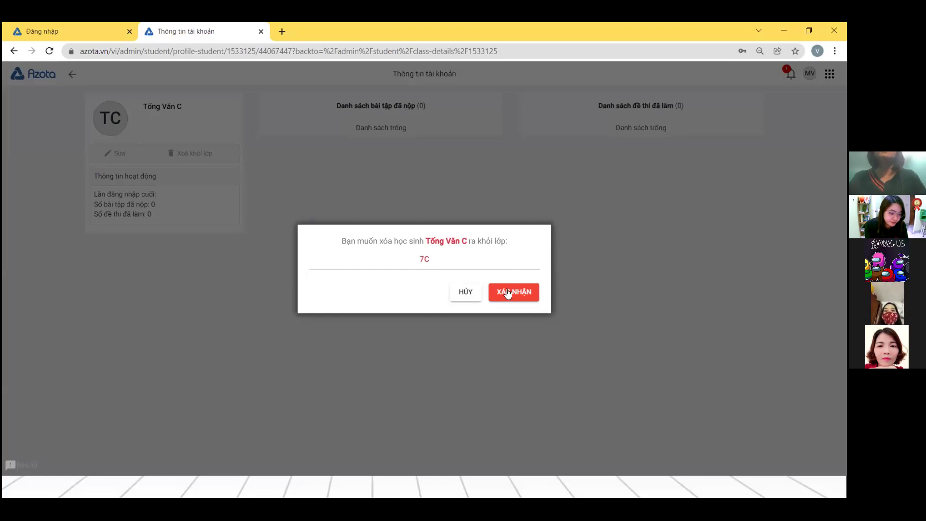
click(469, 298)
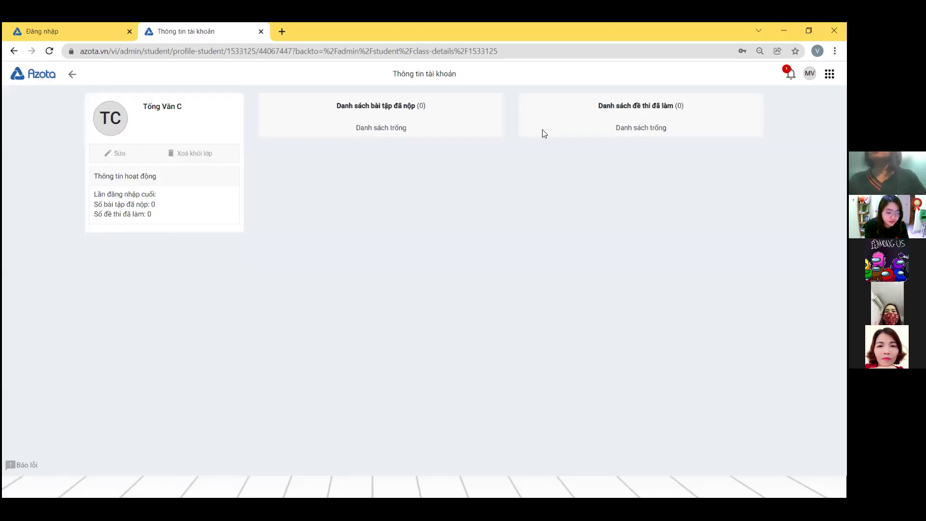
click(538, 127)
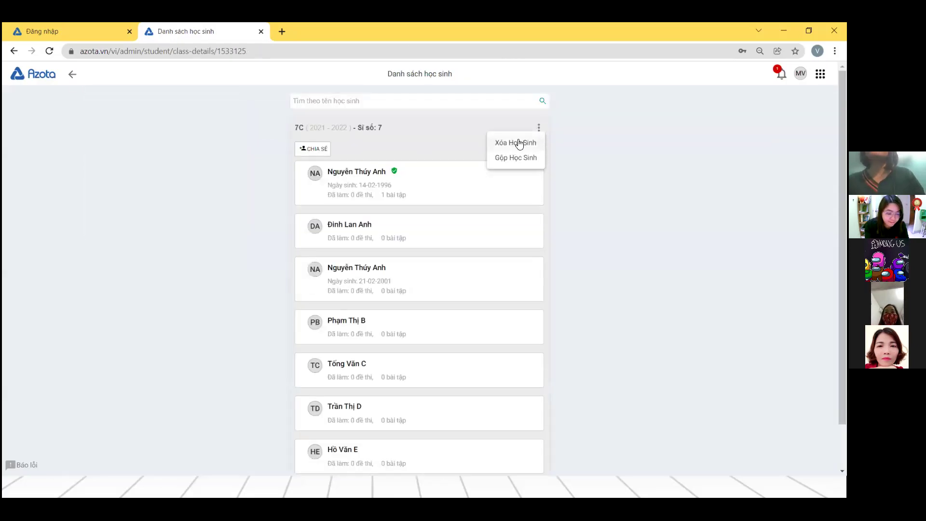
Step: Turn on per-student deletion for class 7C from its options menu
click(539, 128)
click(538, 128)
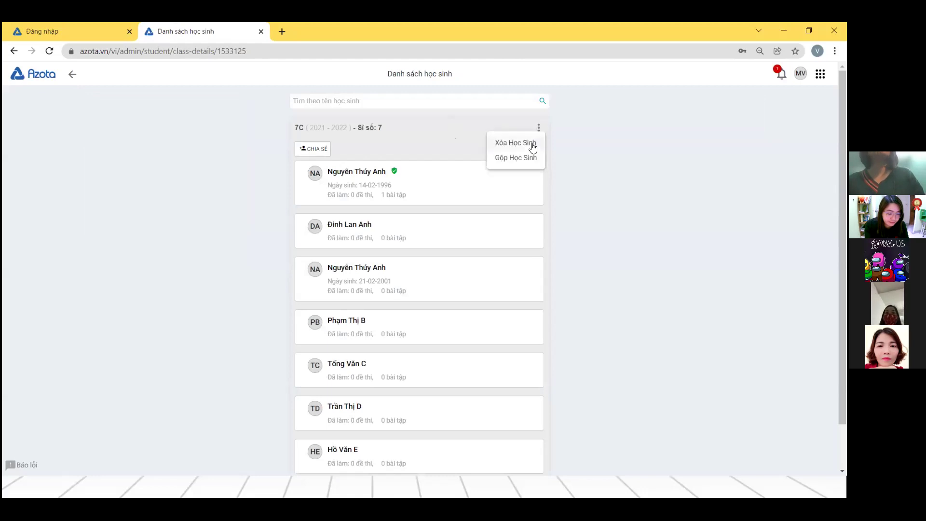
click(533, 144)
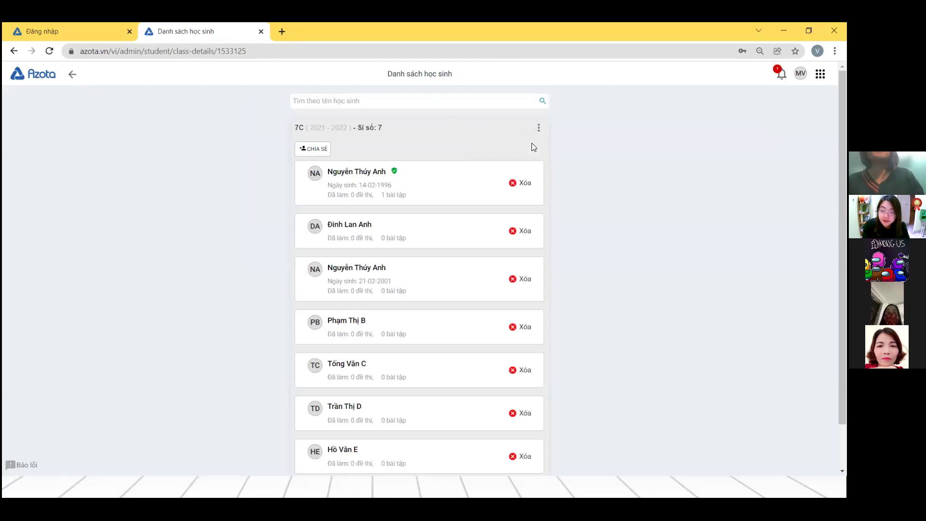
scroll(580, 299, down, 1)
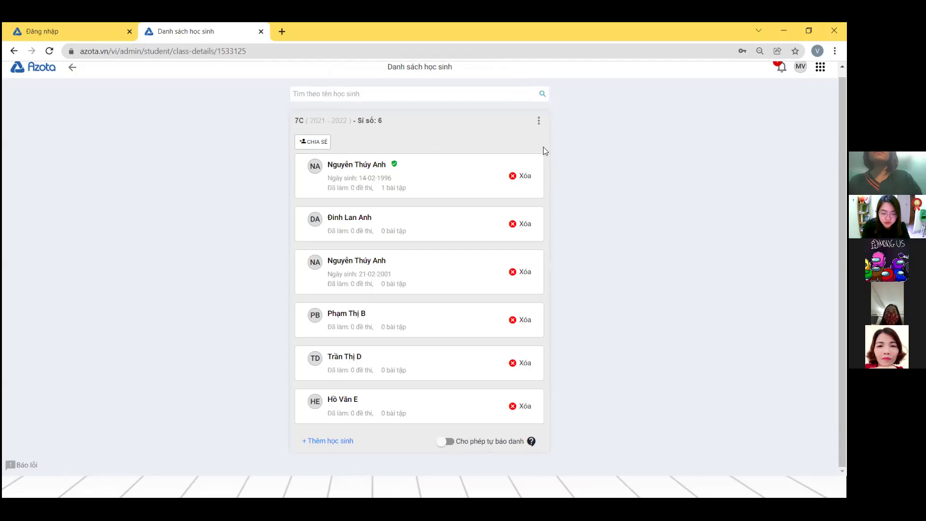
Step: Choose 'Tắt Xóa Học Sinh' so the red Xóa buttons disappear from 7C's six students
click(537, 121)
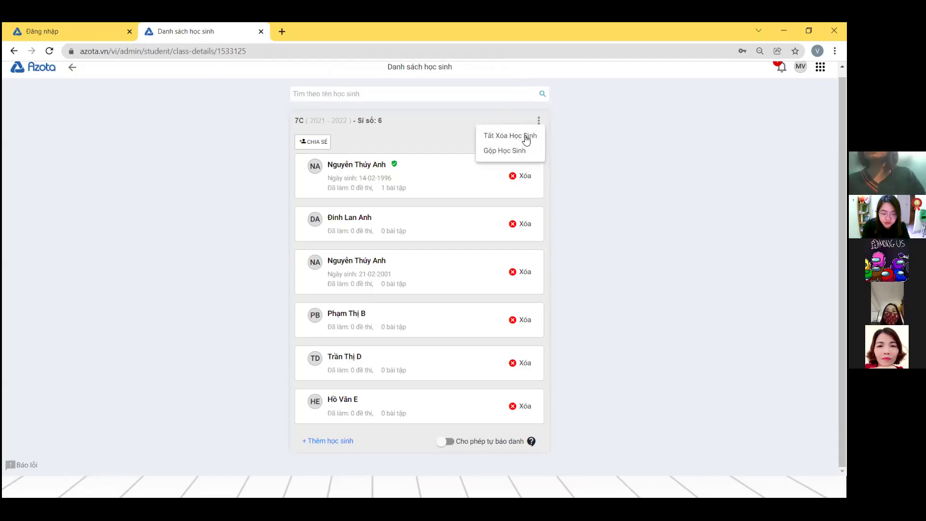
click(523, 182)
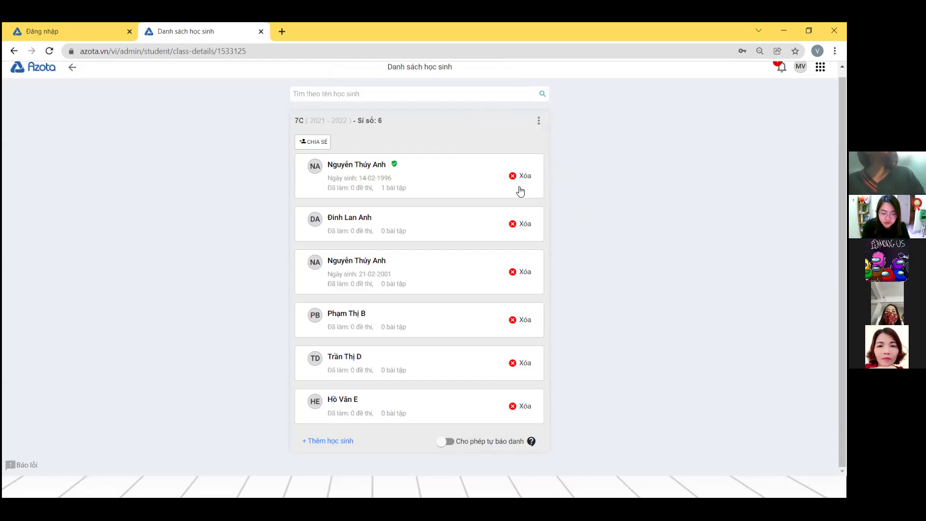
click(539, 123)
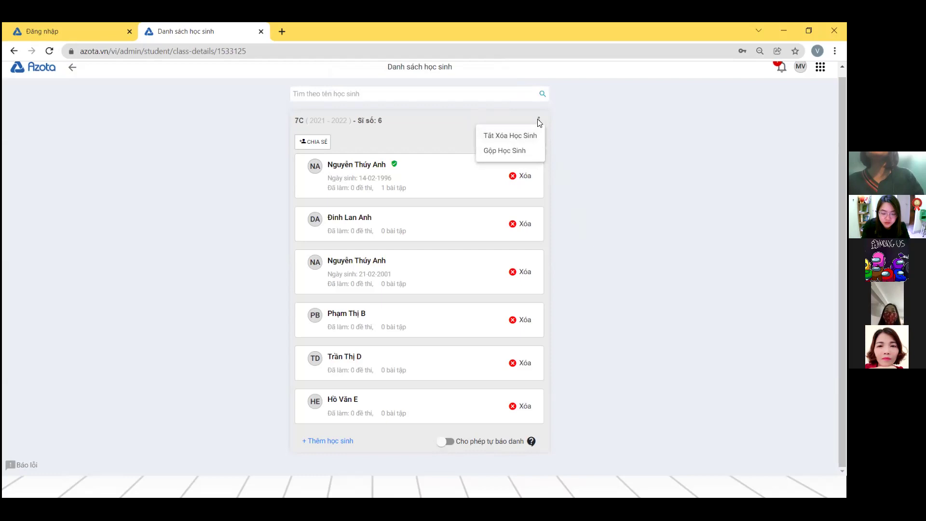
click(539, 122)
click(539, 121)
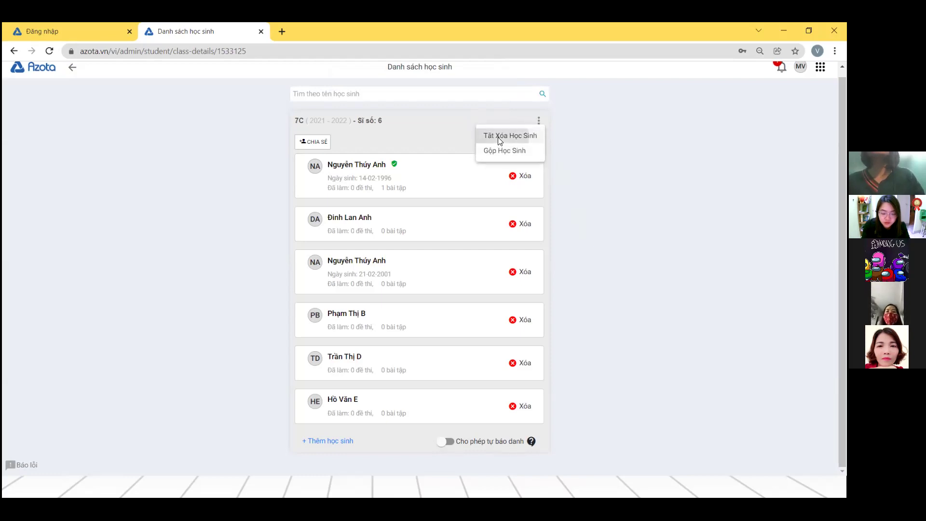
click(499, 138)
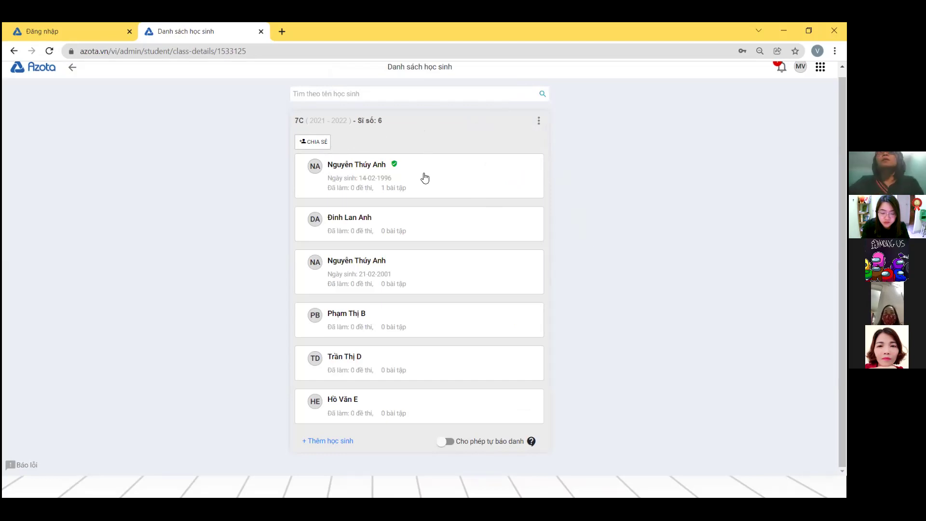
scroll(423, 177, up, 1)
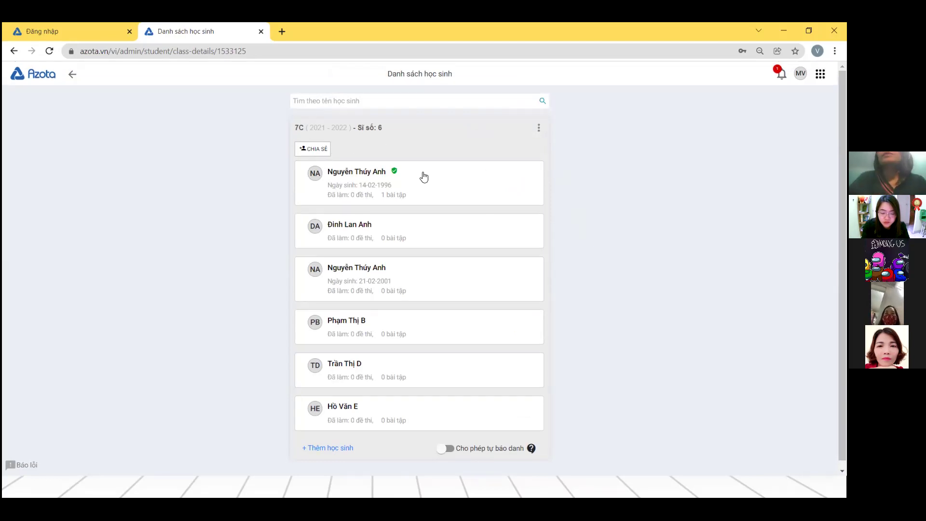
Step: Open the first 7C student's profile, after briefly viewing the second, and press Sửa
click(388, 233)
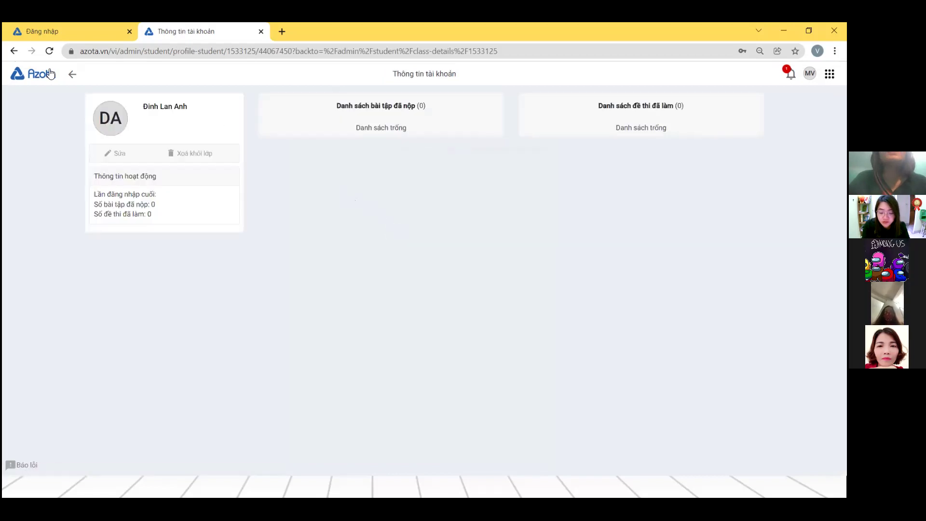
click(73, 77)
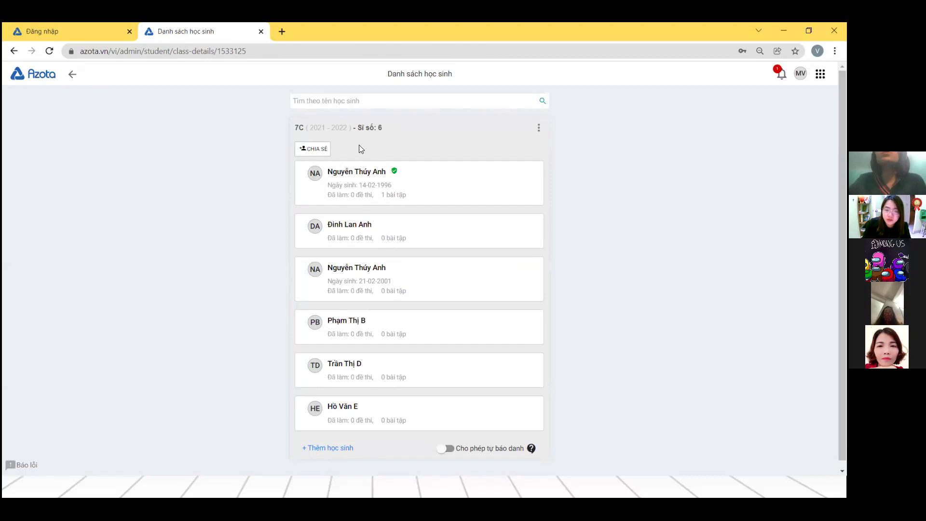
click(357, 181)
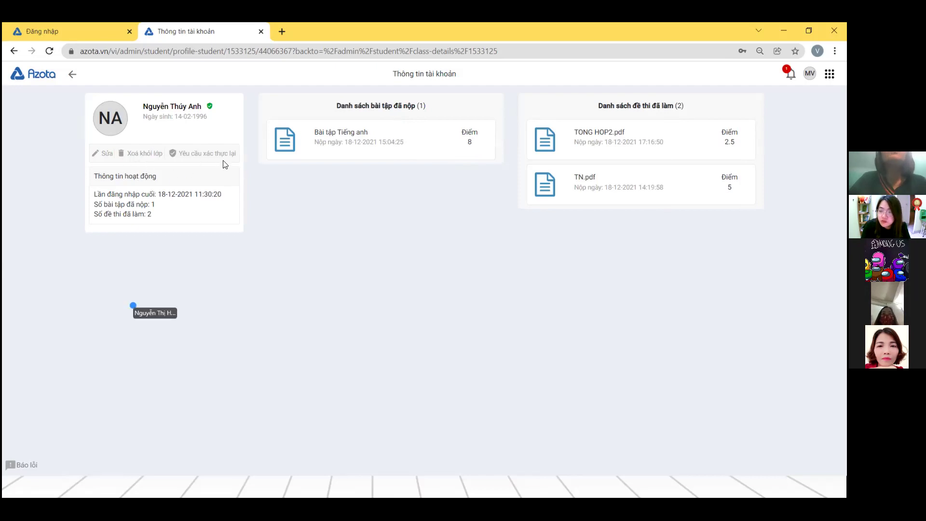
click(104, 154)
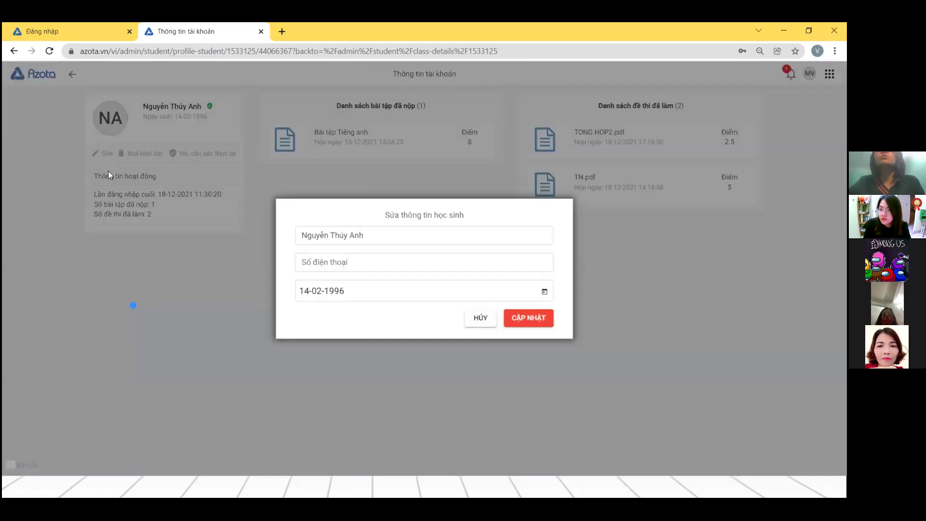
Step: Remove the stray letter and trailing space from the student's name
click(373, 235)
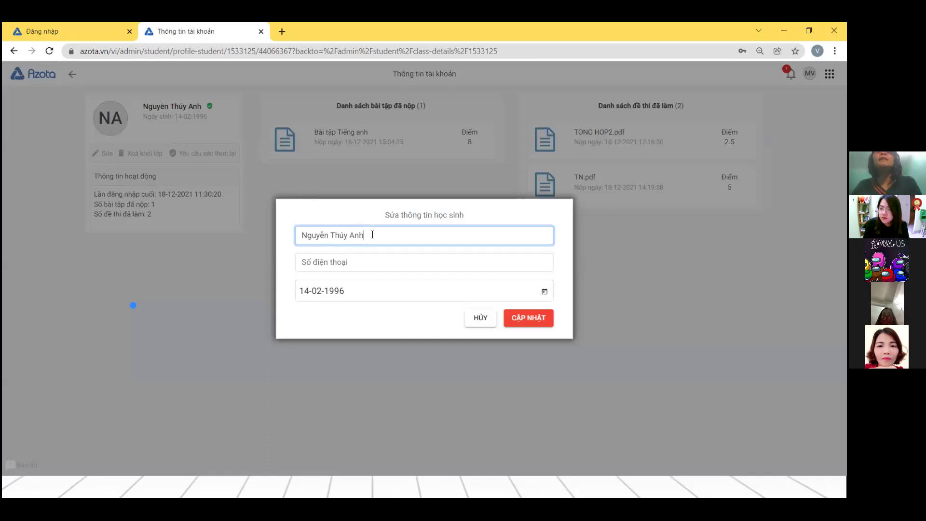
text(A)
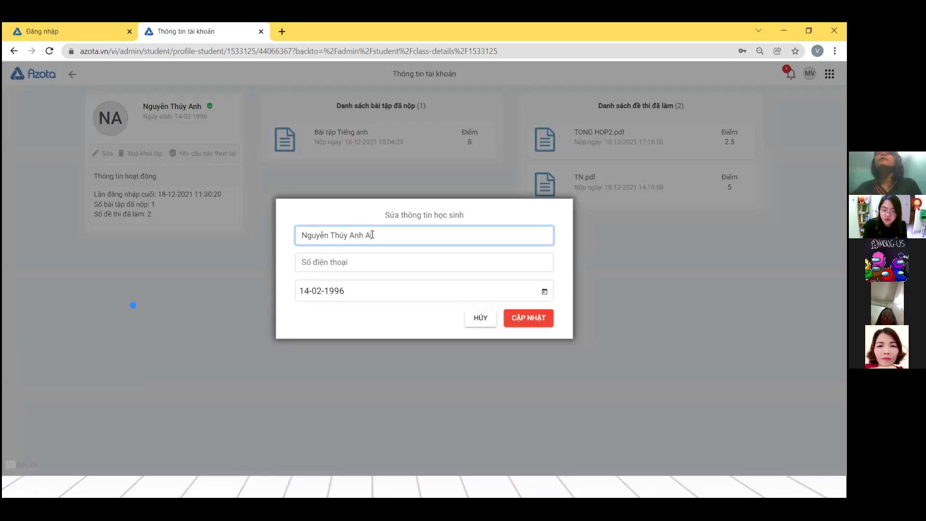
key(BackSpace)
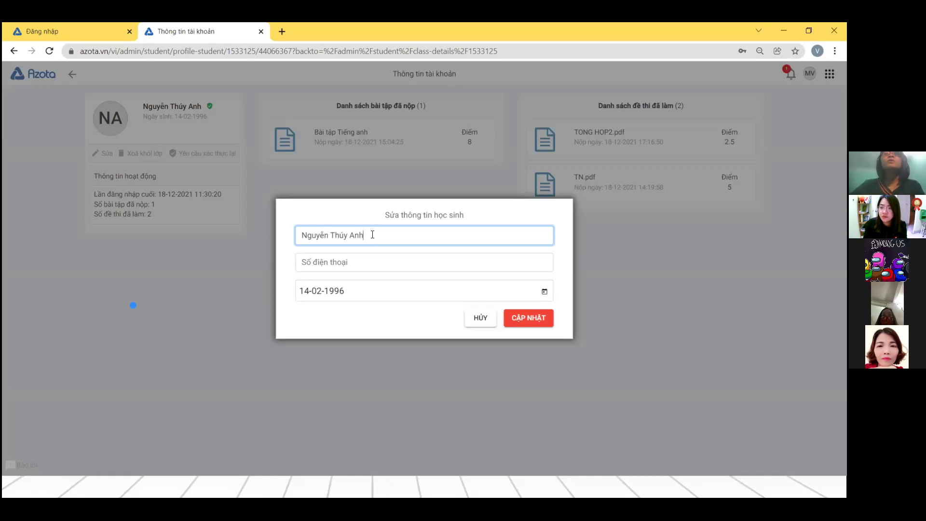
key(BackSpace)
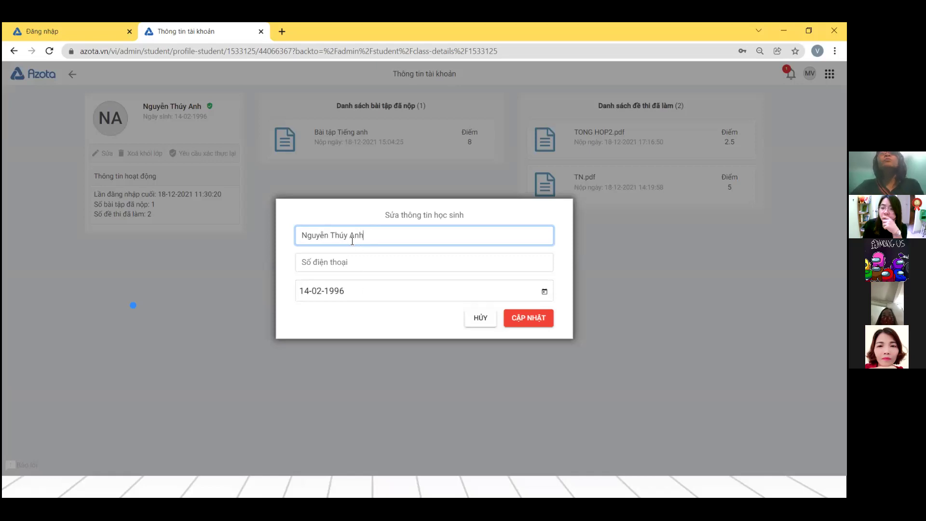
Step: Select the birth date, save with CẬP NHẬT, and return to the 7C student list
click(364, 295)
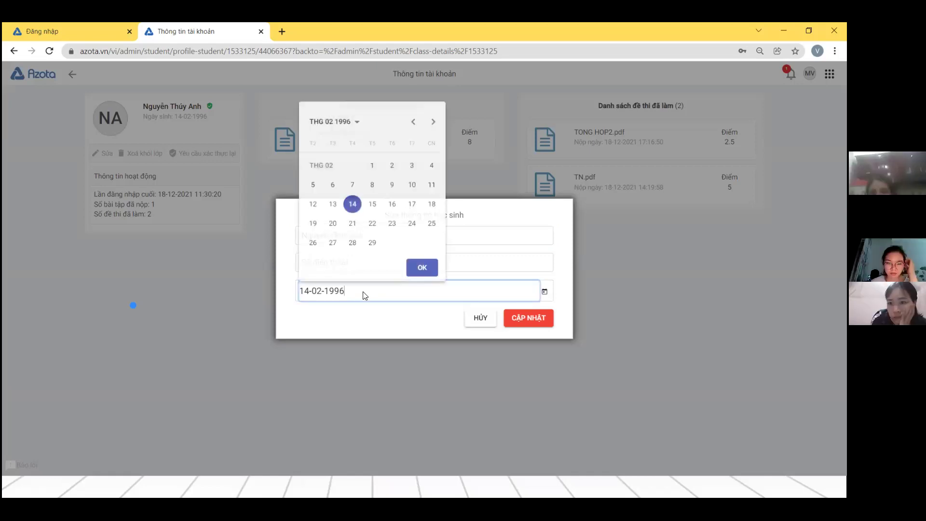
click(313, 297)
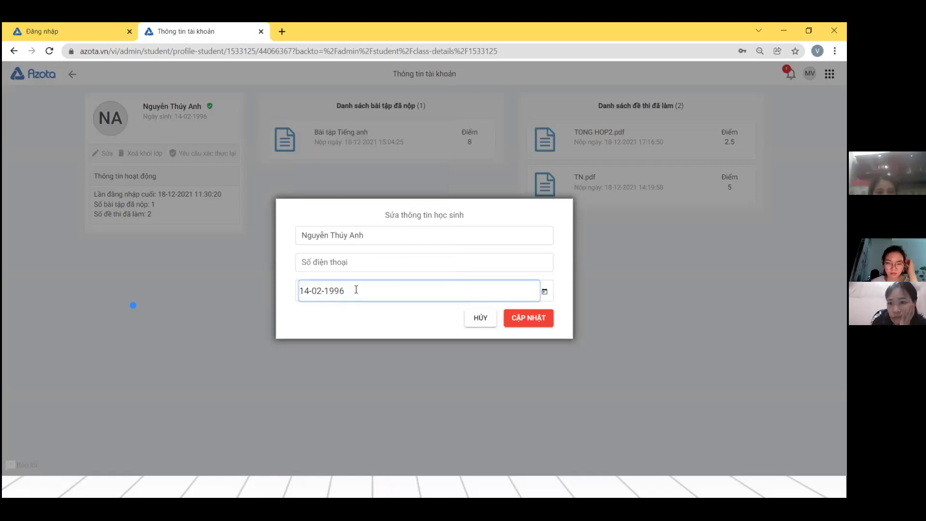
drag(356, 291, 296, 291)
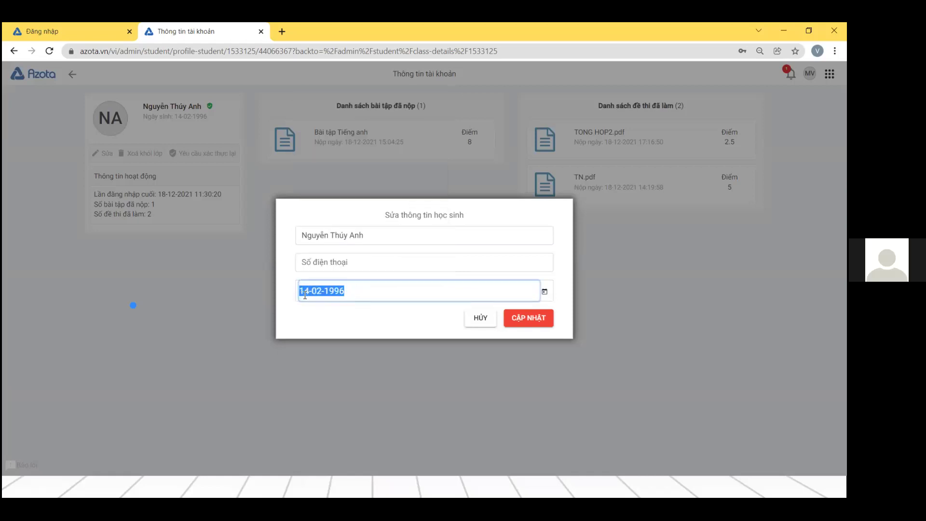
click(519, 323)
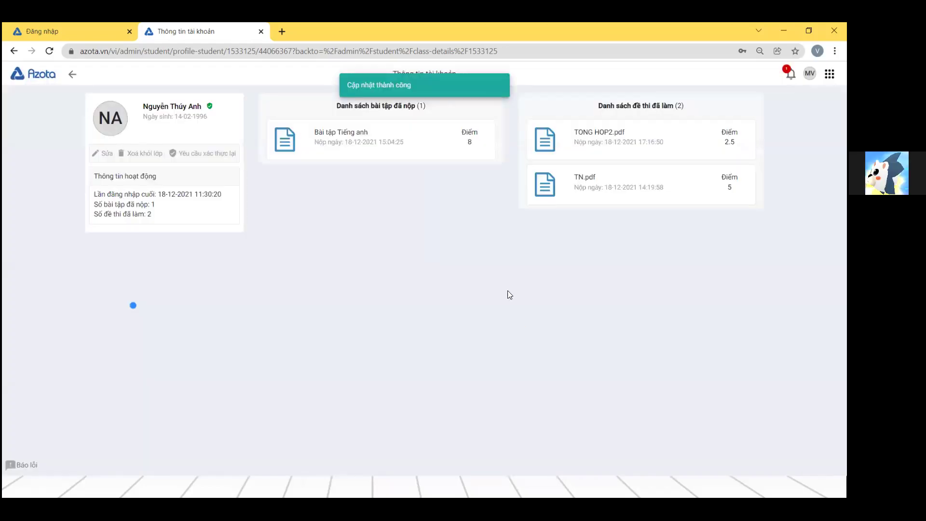
click(73, 76)
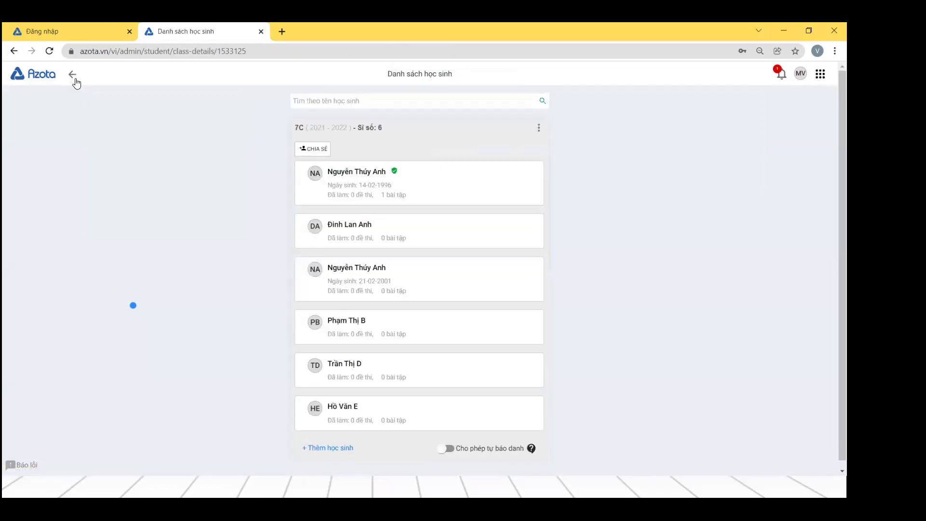
Step: Back on Danh sách lớp, archive class 7C with 'Đưa vào lưu trữ' from its ••• menu
click(72, 75)
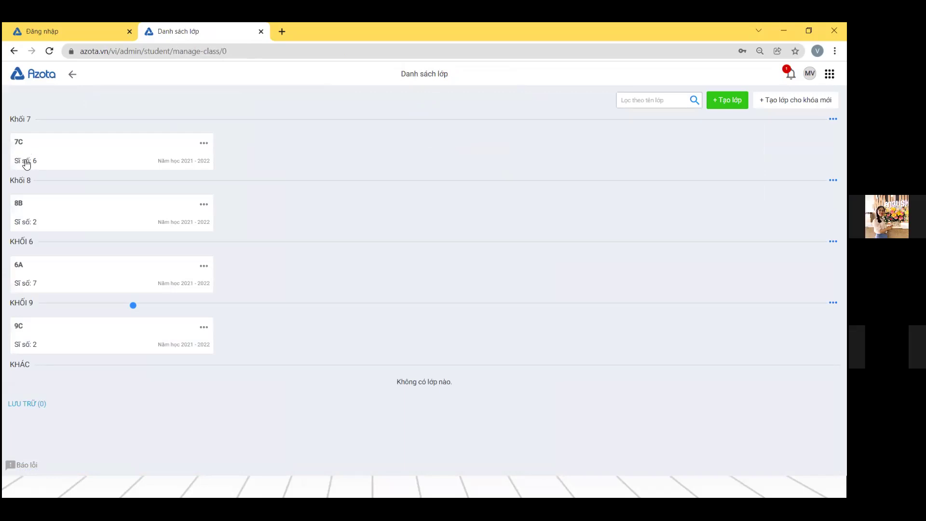
click(205, 144)
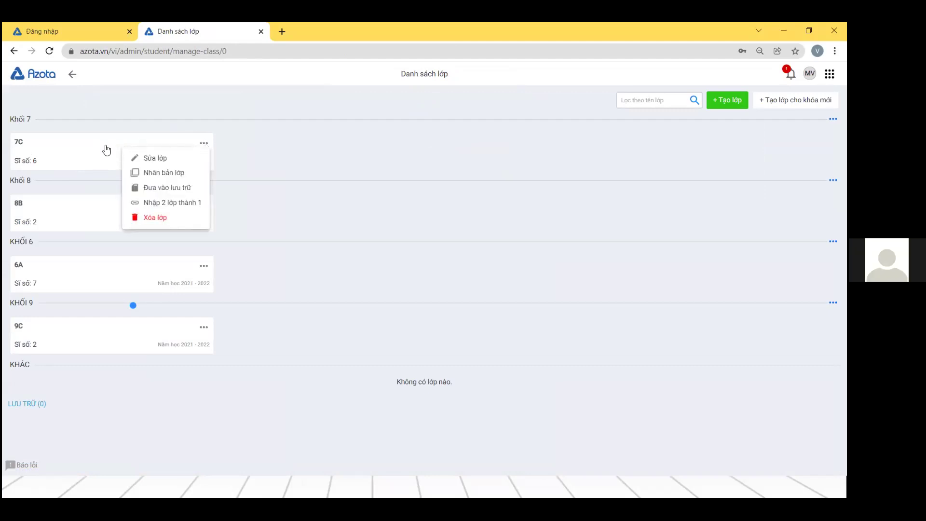
click(206, 146)
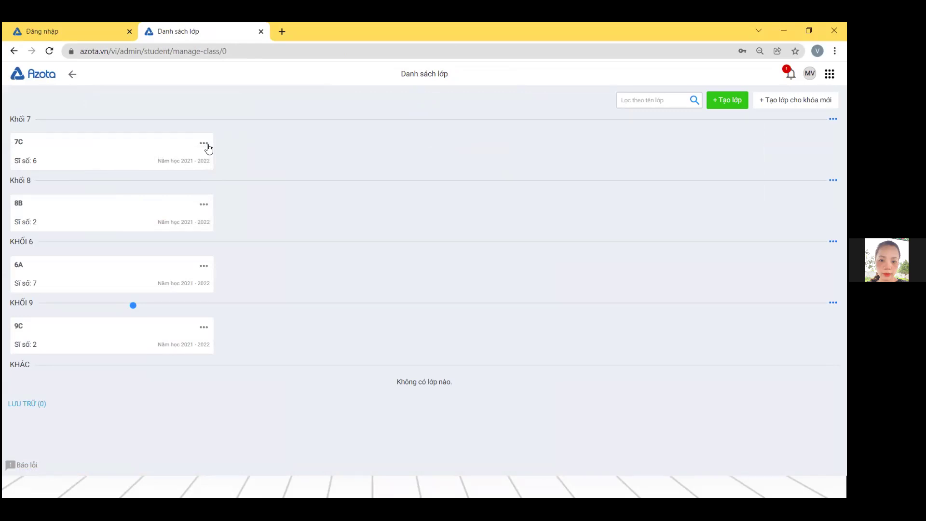
click(208, 146)
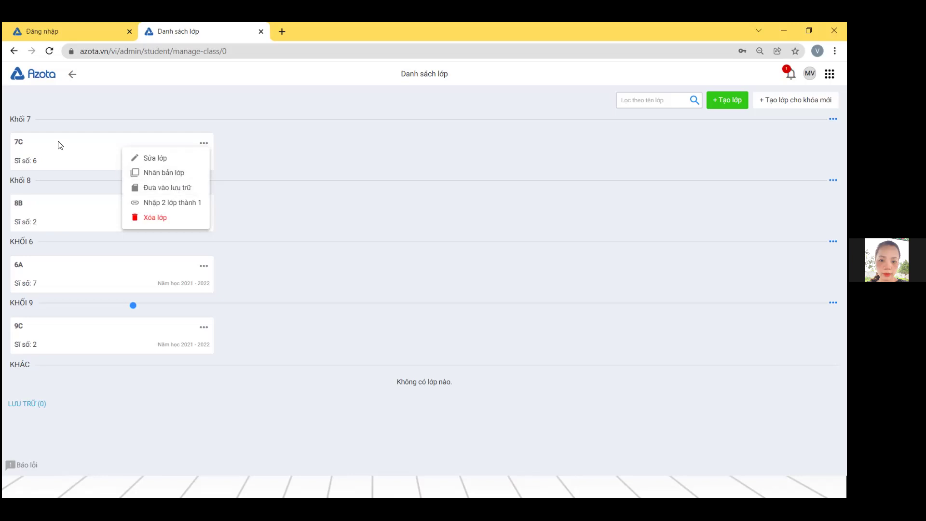
click(168, 192)
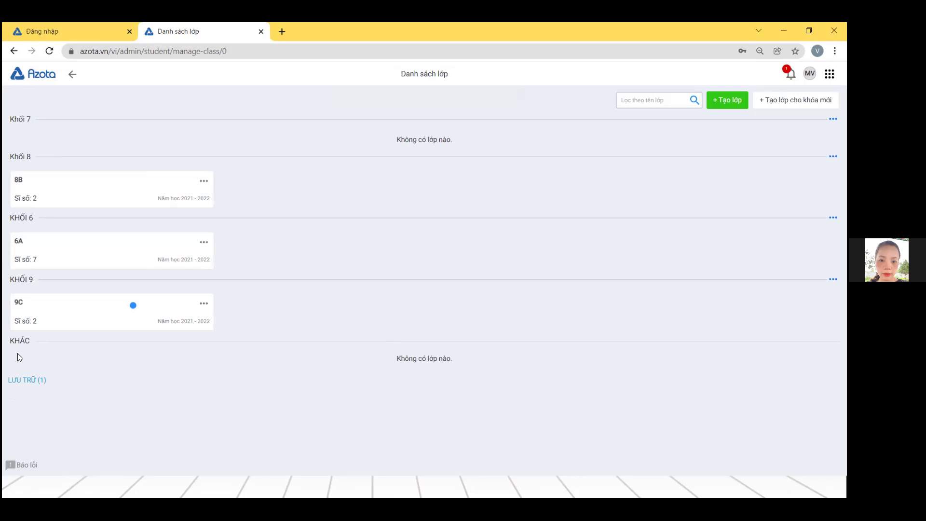
Step: In LƯU TRỮ (1), restore class 7C with Khôi phục and return to the active classes
click(33, 380)
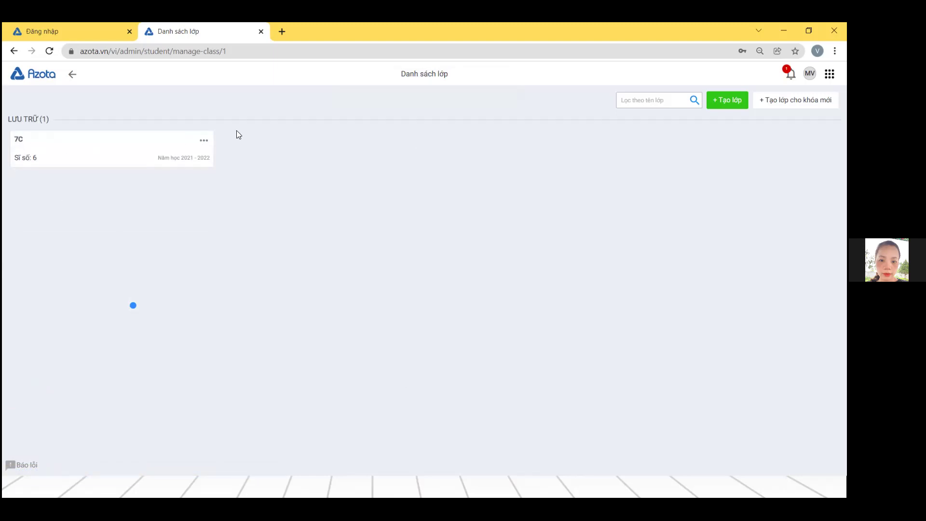
click(204, 141)
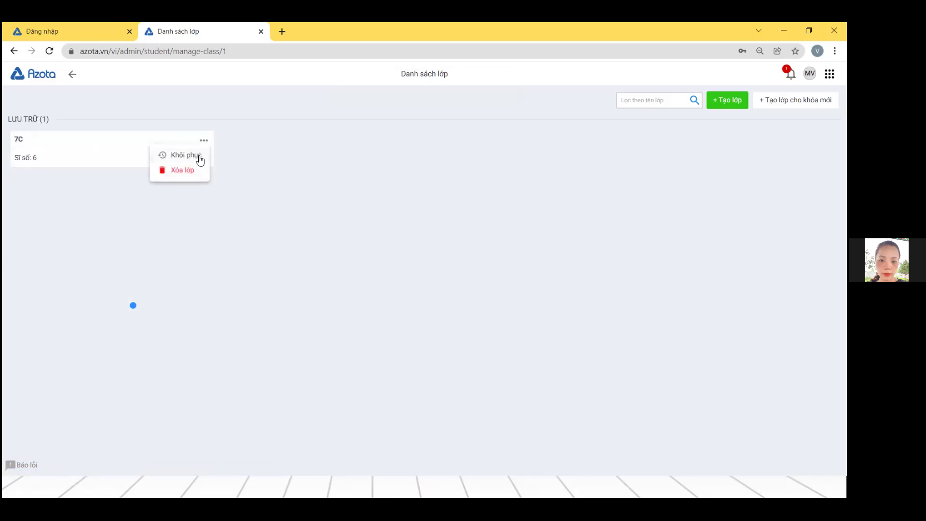
click(200, 156)
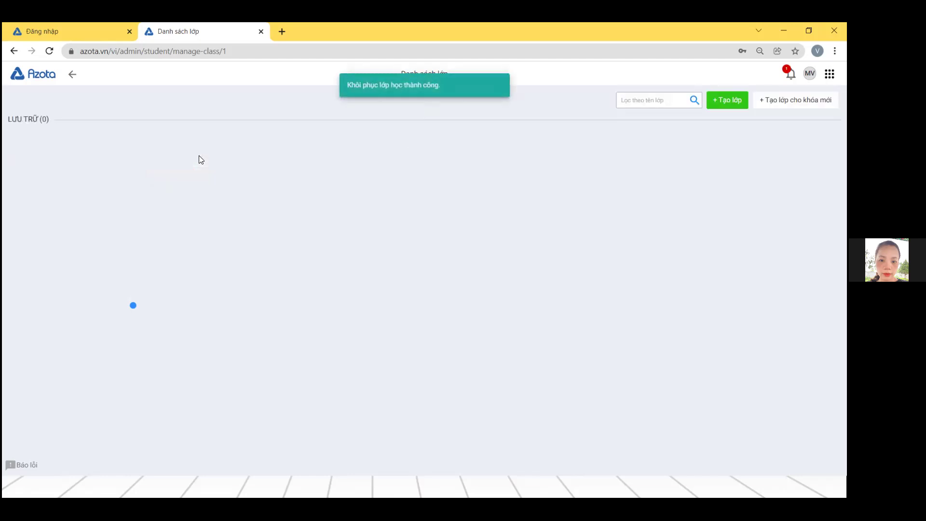
click(73, 75)
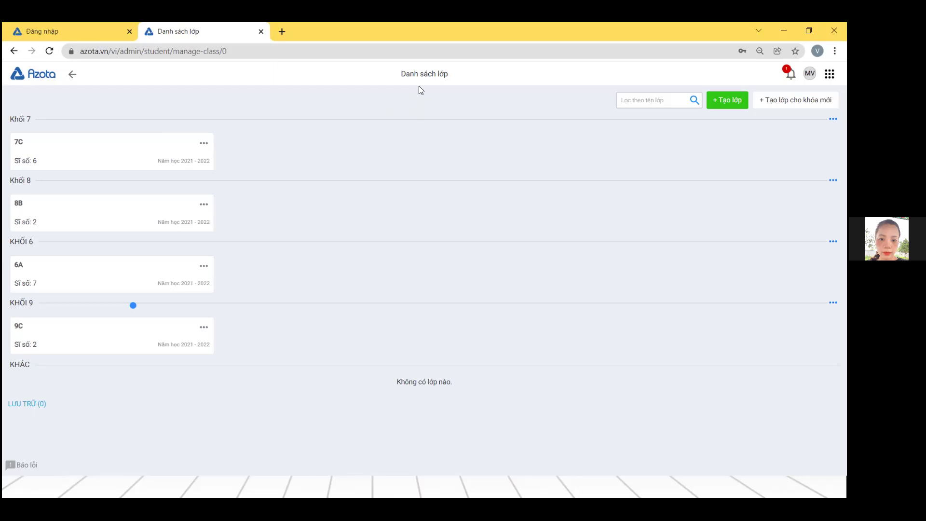
Step: Switch back to the PowerPoint slide show and advance to the 'TẠO ĐỀ THI, BÀI TẬP' slide
key(super)
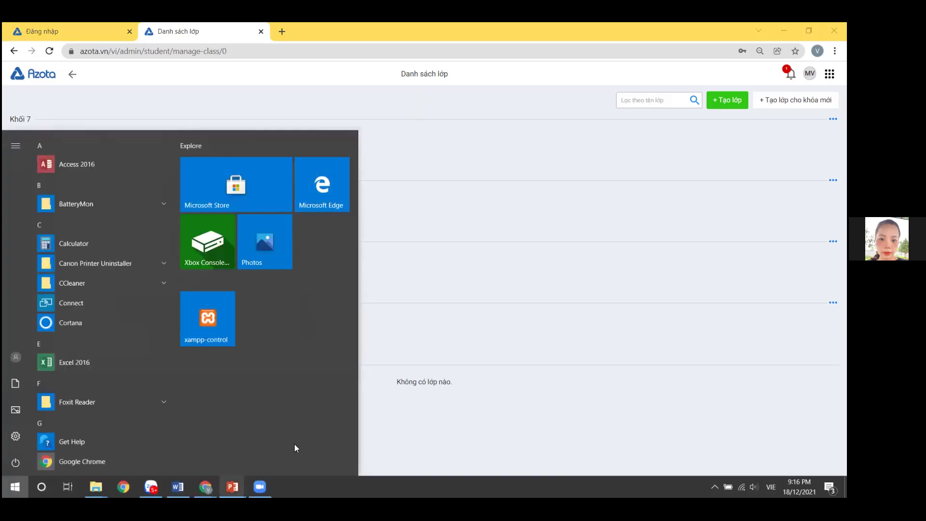
mouse_move(232, 486)
click(299, 422)
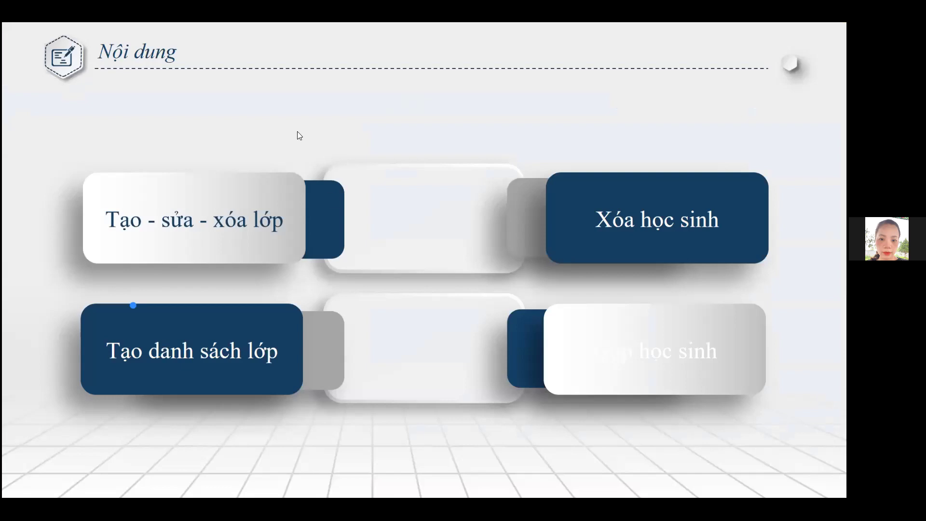
click(449, 444)
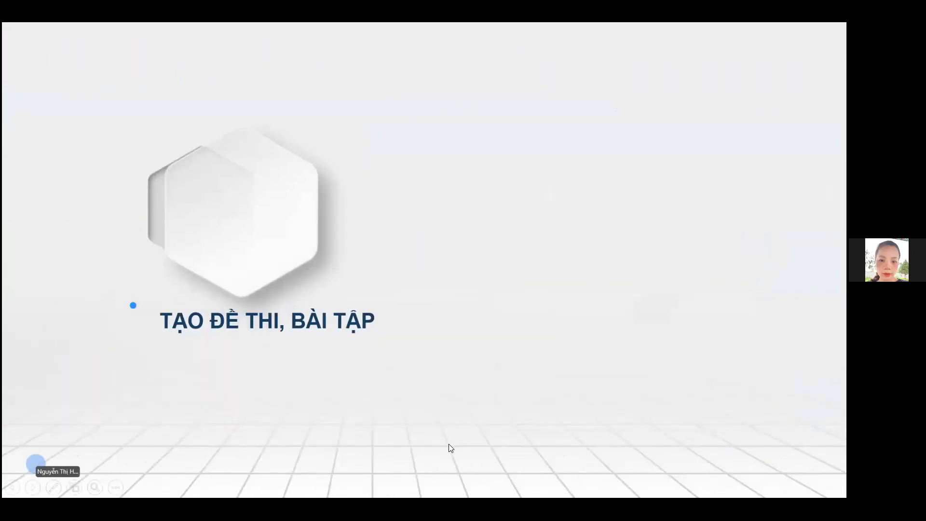
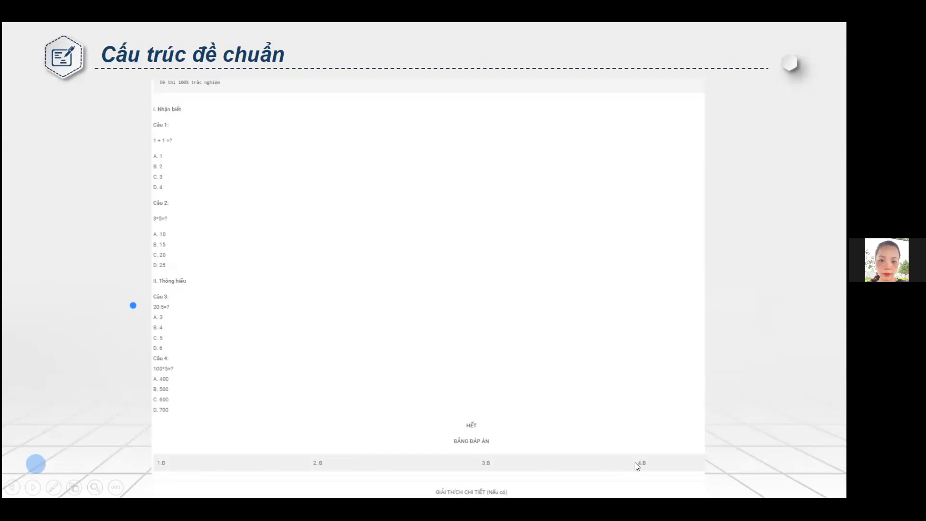
Step: Advance the slideshow to the 100% essay exam example slide, then bring up the Start menu
click(529, 299)
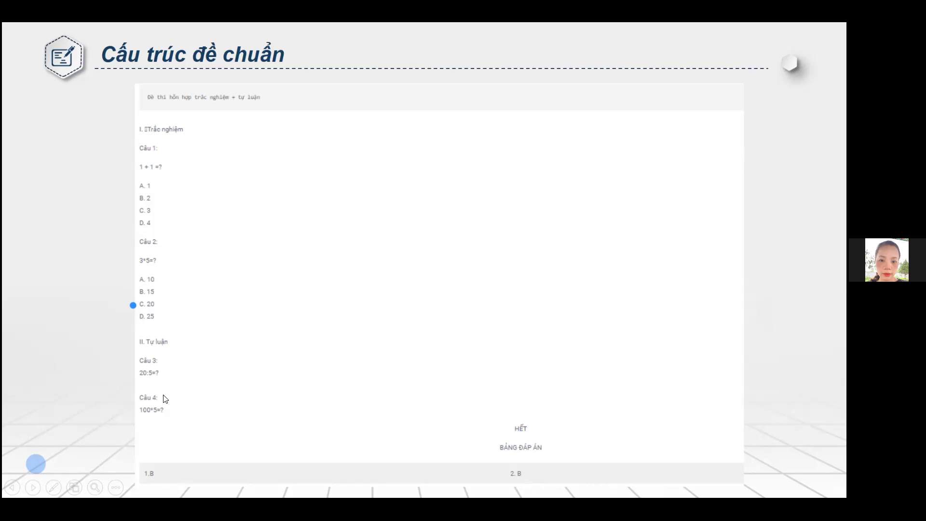
click(377, 344)
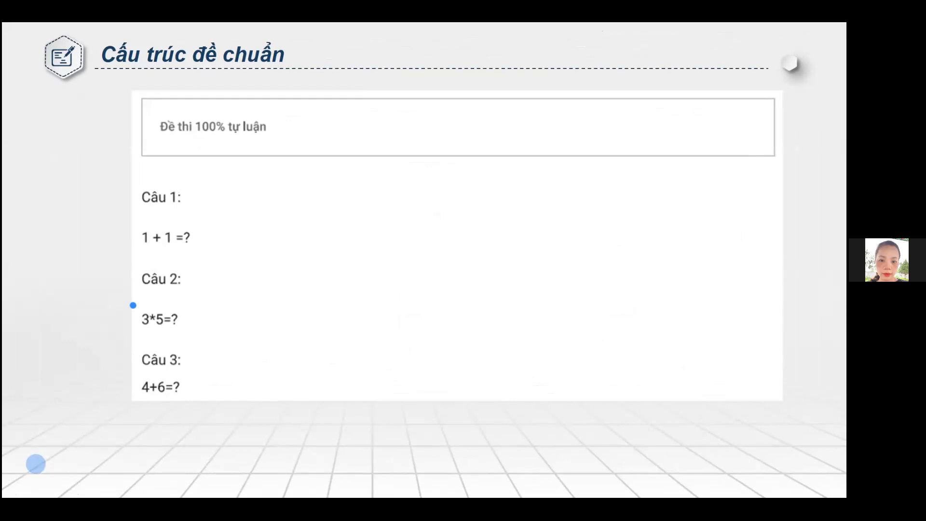
key(super)
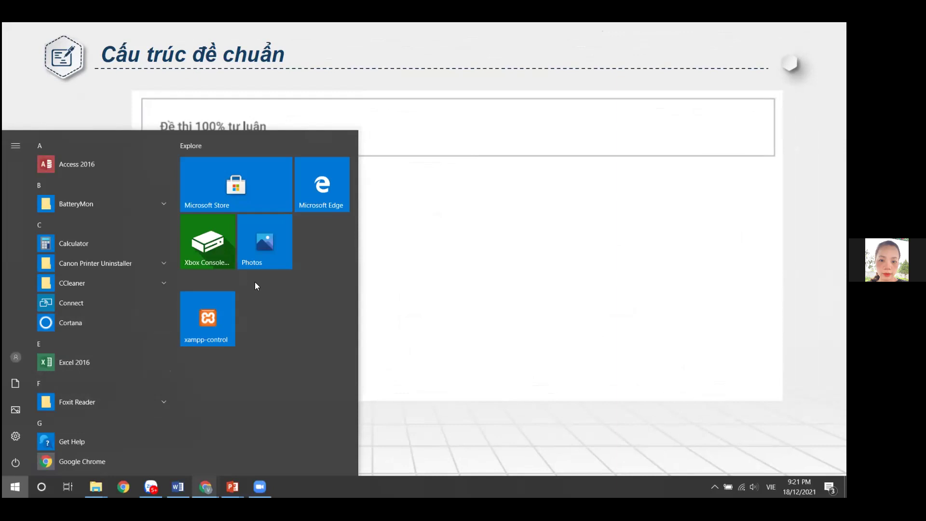
Step: Switch to the Azota browser window, return to the dashboard and open the Đề thi exam bank
mouse_move(205, 487)
click(282, 448)
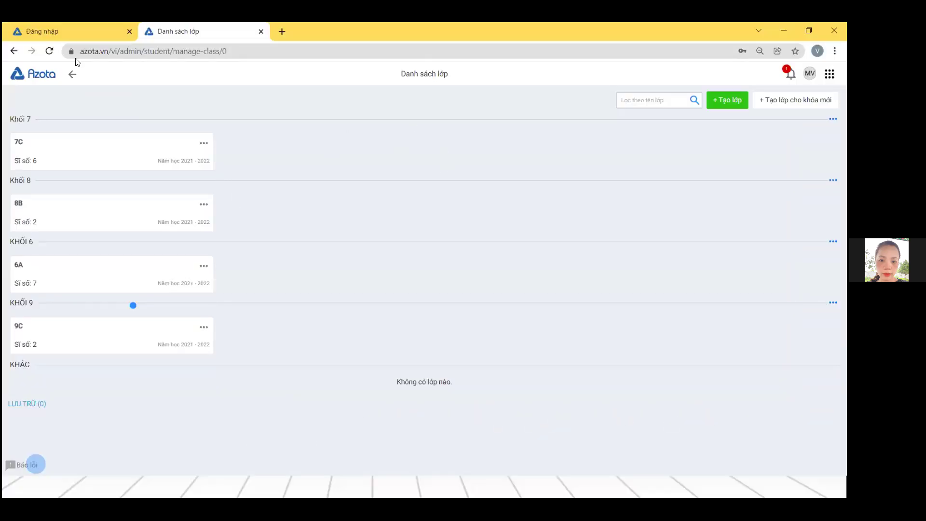
click(72, 74)
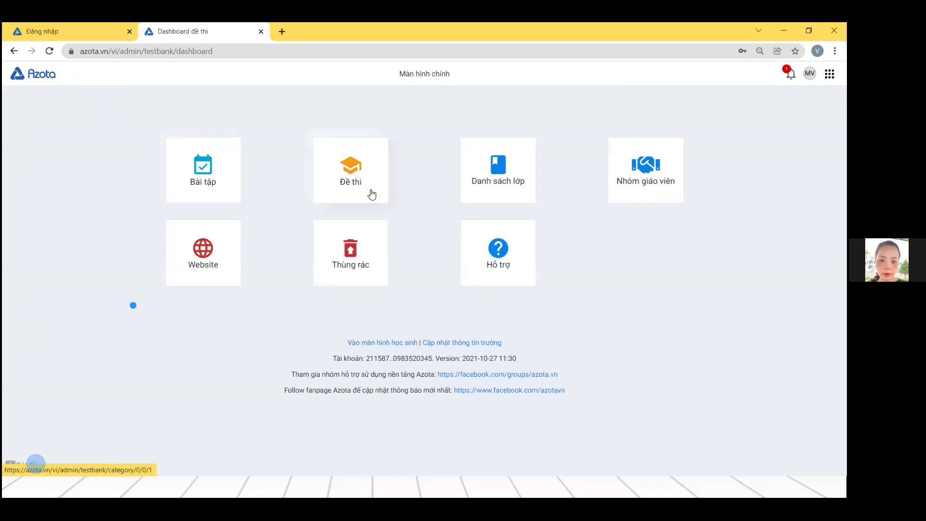
click(355, 179)
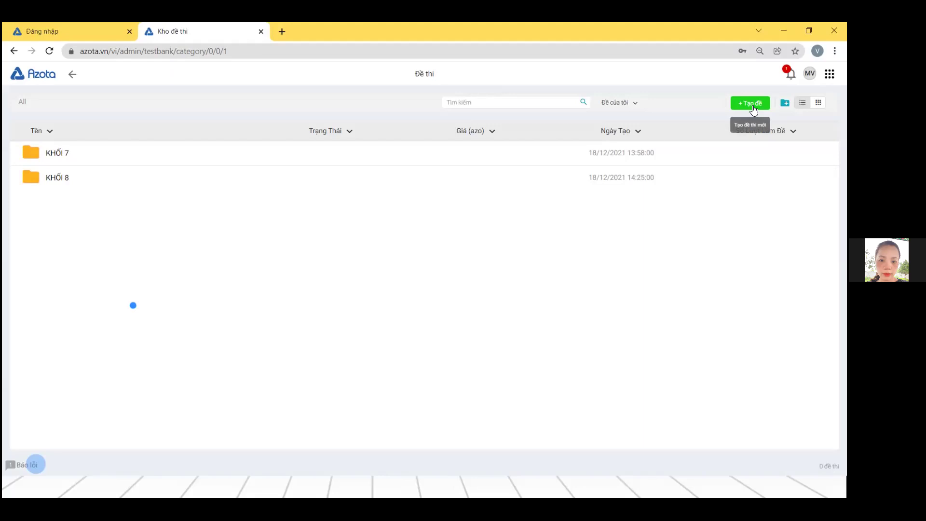
Step: Start a new exam with '+ Tạo đề' and read the PDF 2.0 option's help description
click(750, 103)
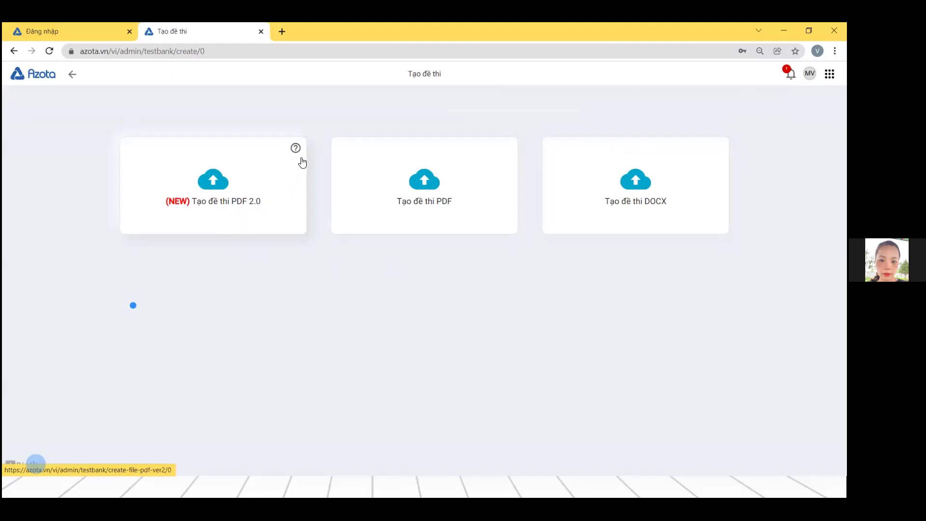
mouse_move(296, 151)
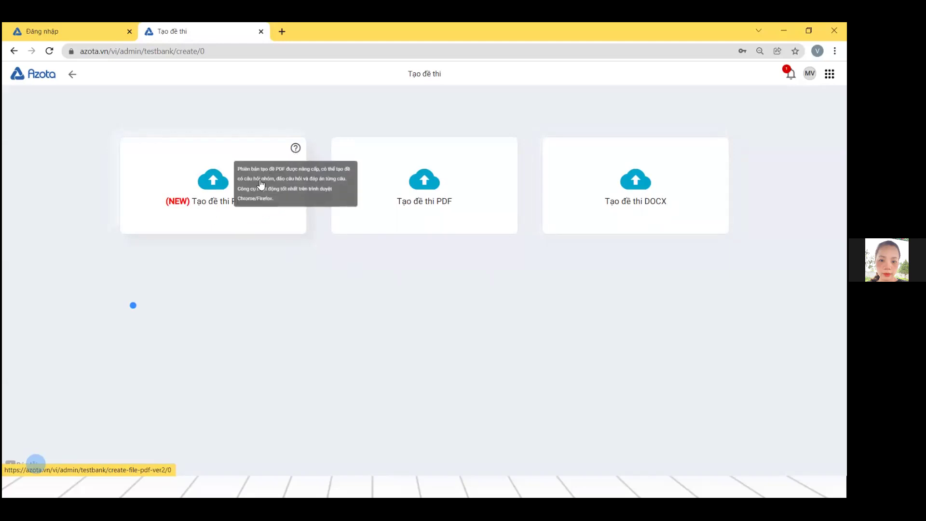
mouse_move(295, 152)
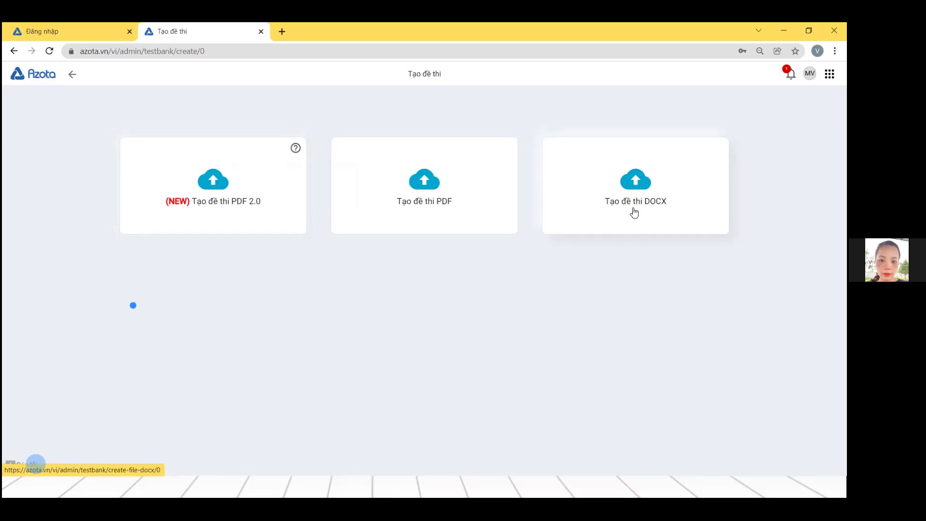
Step: Download the sample de_mau_azota.docx from the DOCX option and return to the create-exam choices
click(637, 208)
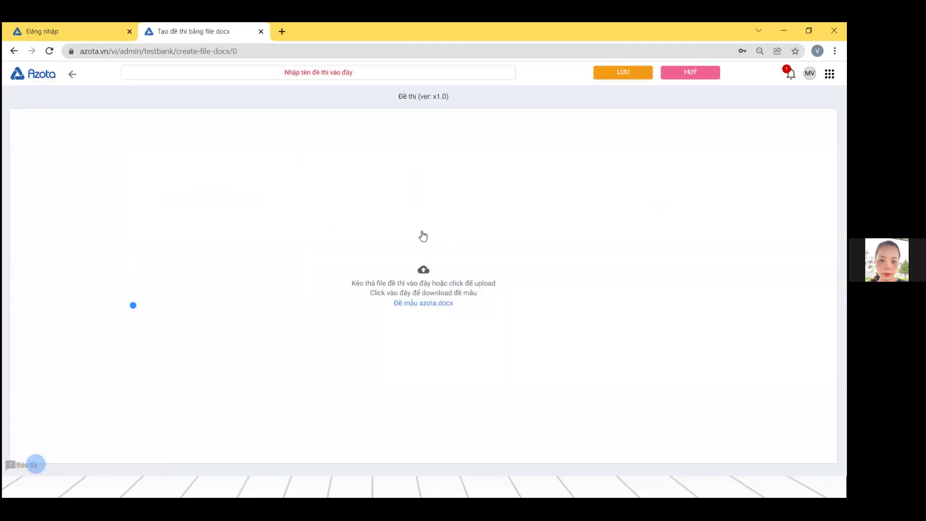
click(426, 303)
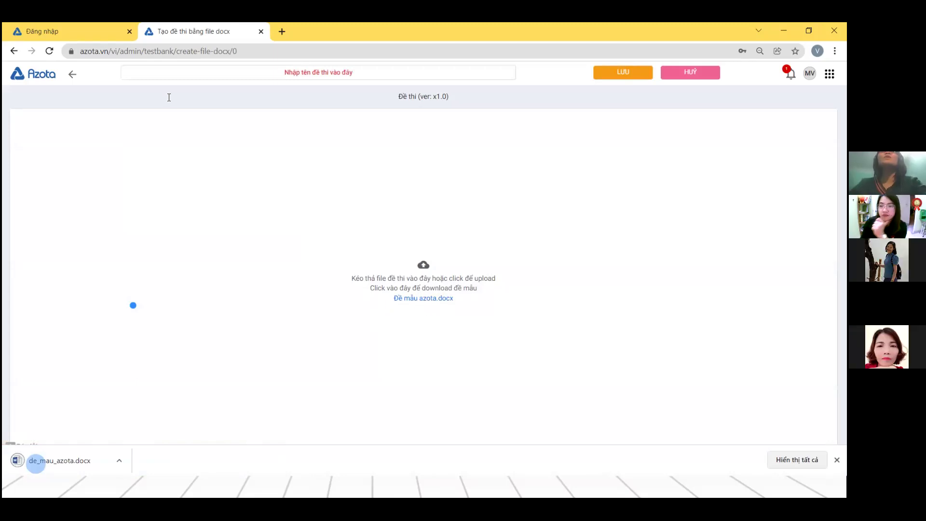
click(72, 74)
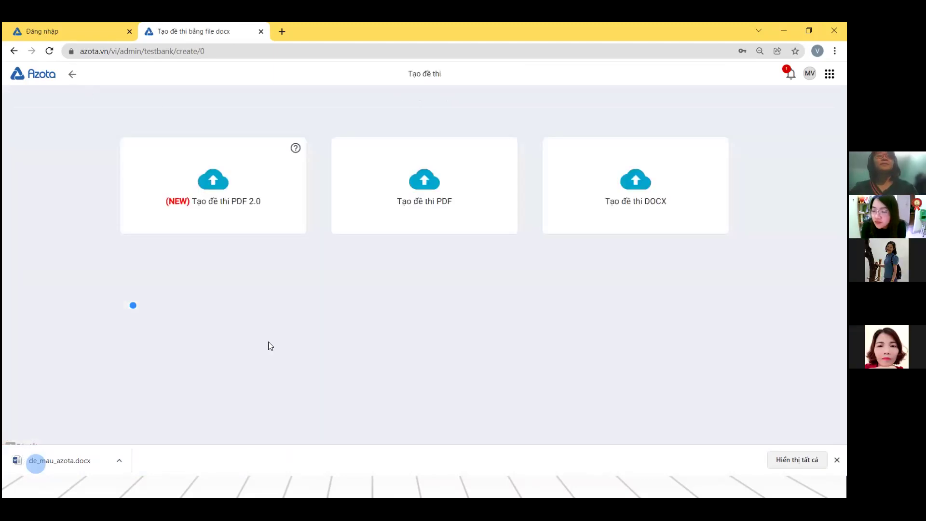
click(120, 460)
Step: Move de_mau_azota into the Desktop's TẬP HUẤN DẠY CHO TIỂU HỌC + THCS folder and open it in Word
click(164, 423)
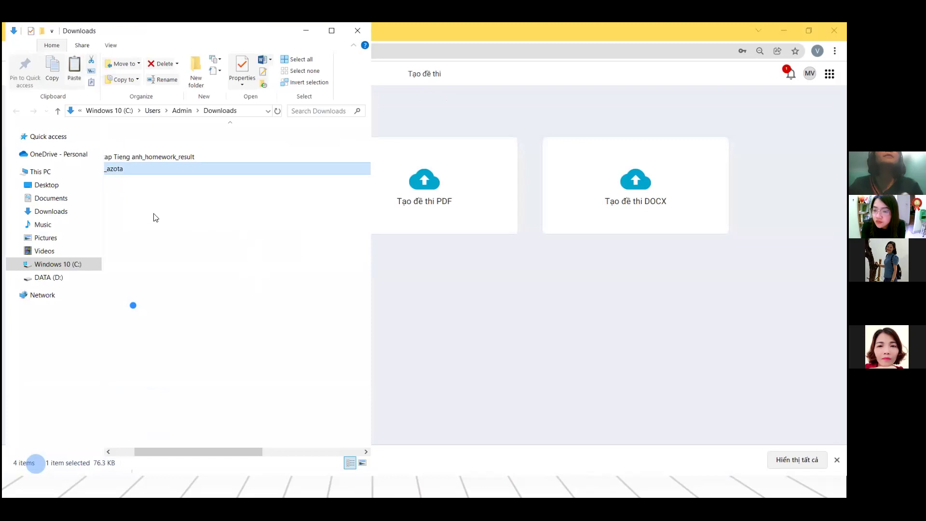
click(47, 185)
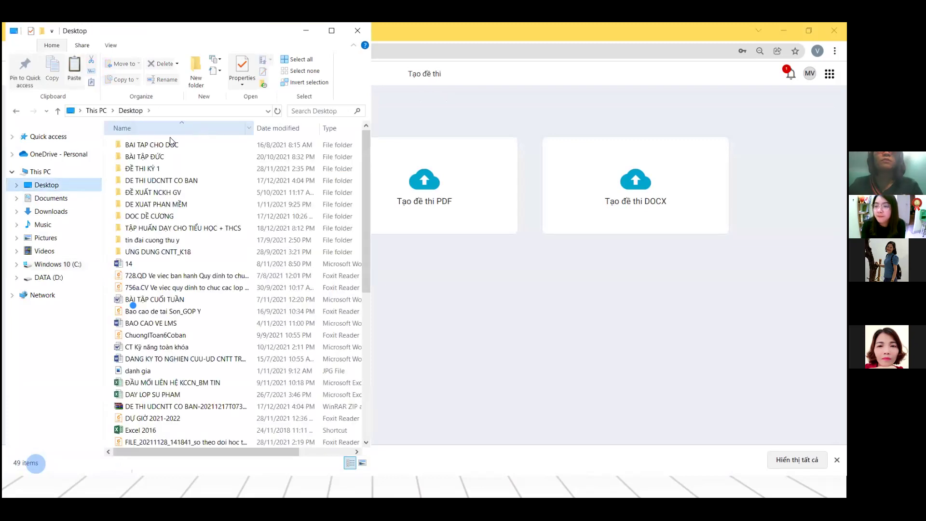
double_click(179, 227)
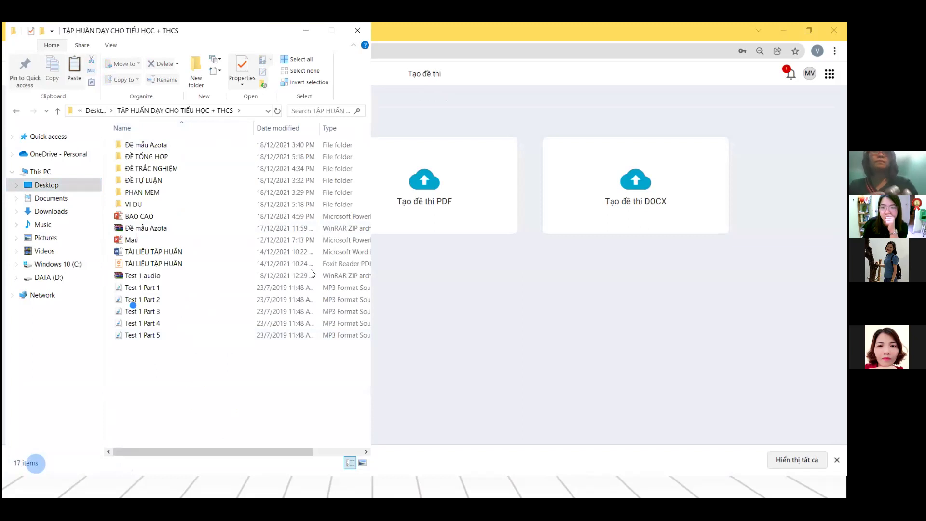
key(ctrl+v)
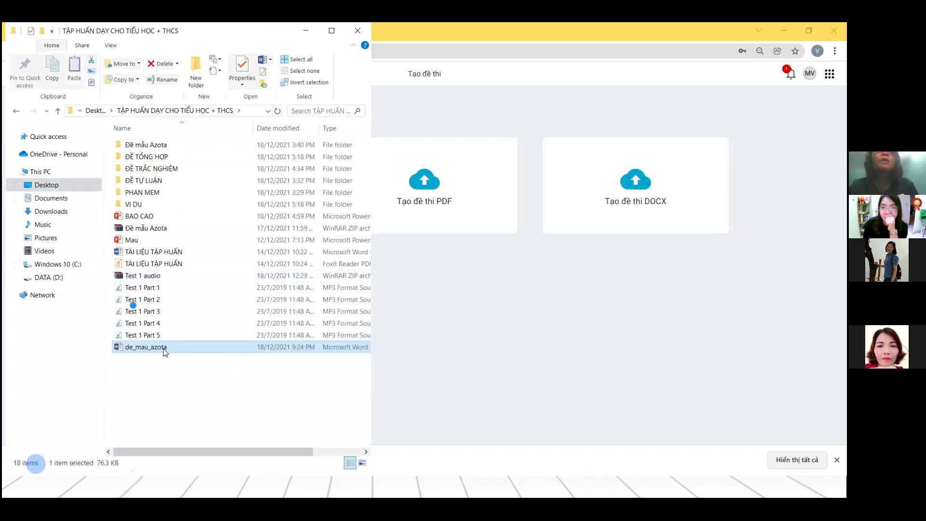
key(alt+Tab)
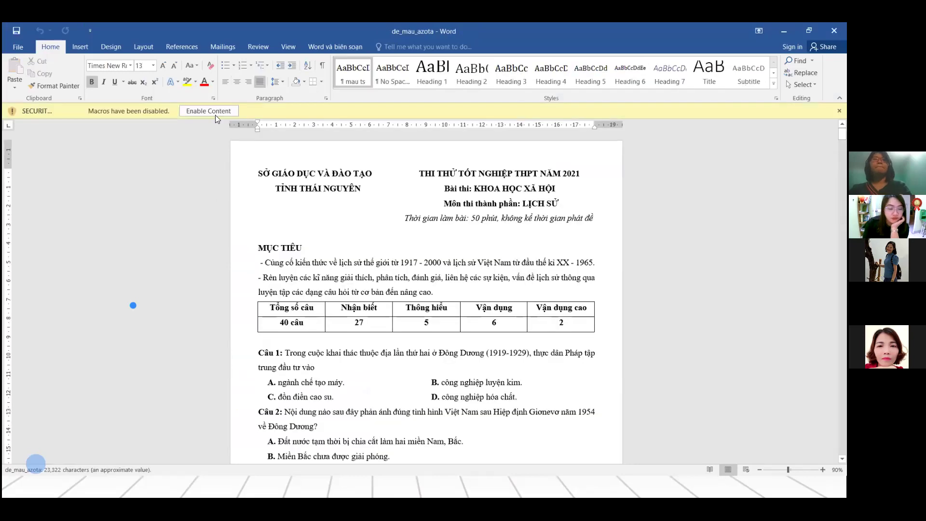
Step: Enable the sample's macros and scroll through its 40 questions down to the ĐÁP ÁN table
click(215, 110)
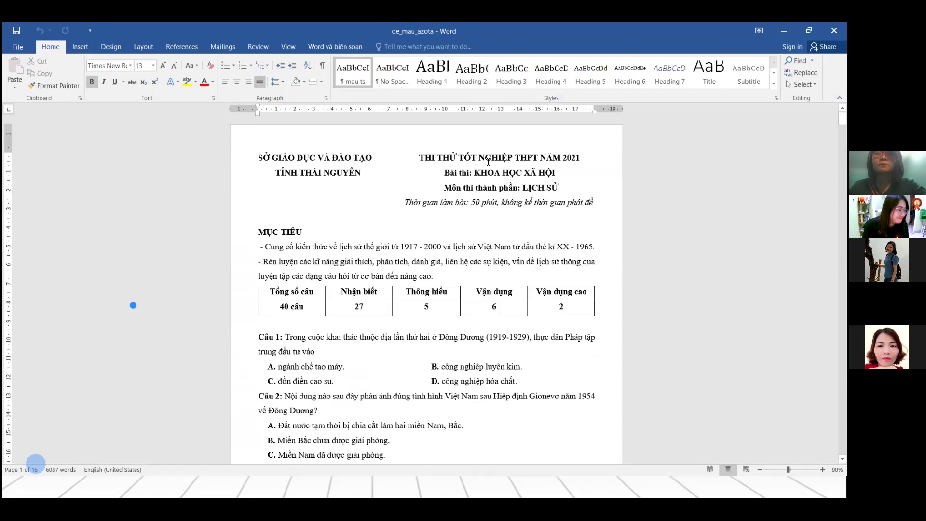
scroll(493, 238, down, 4)
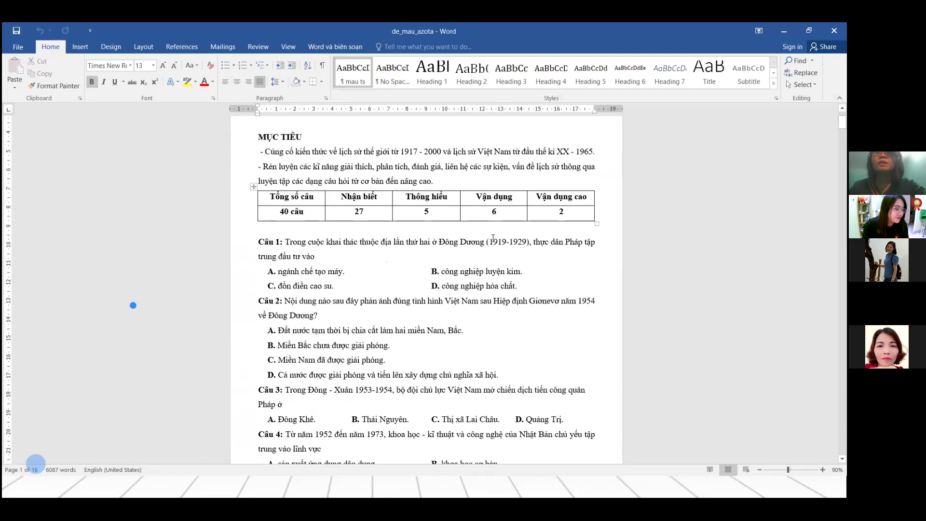
scroll(493, 238, up, 4)
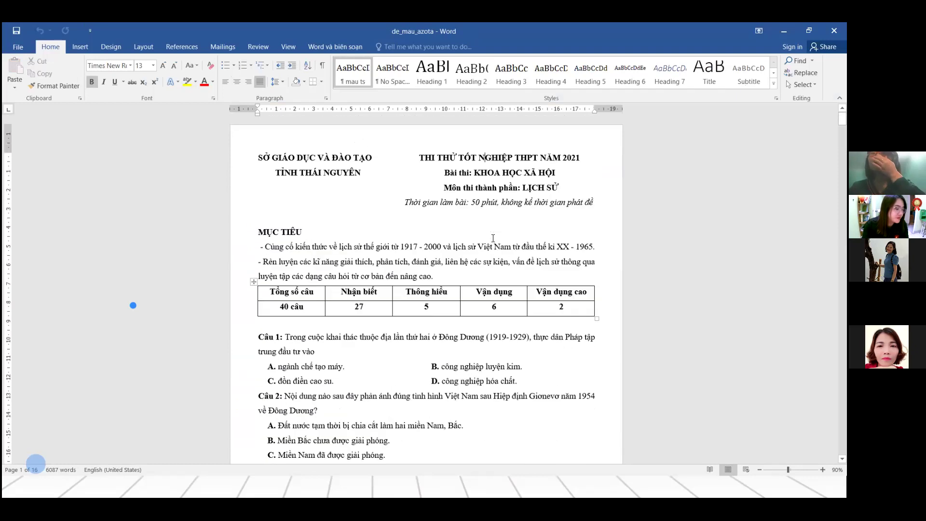
scroll(493, 237, down, 7)
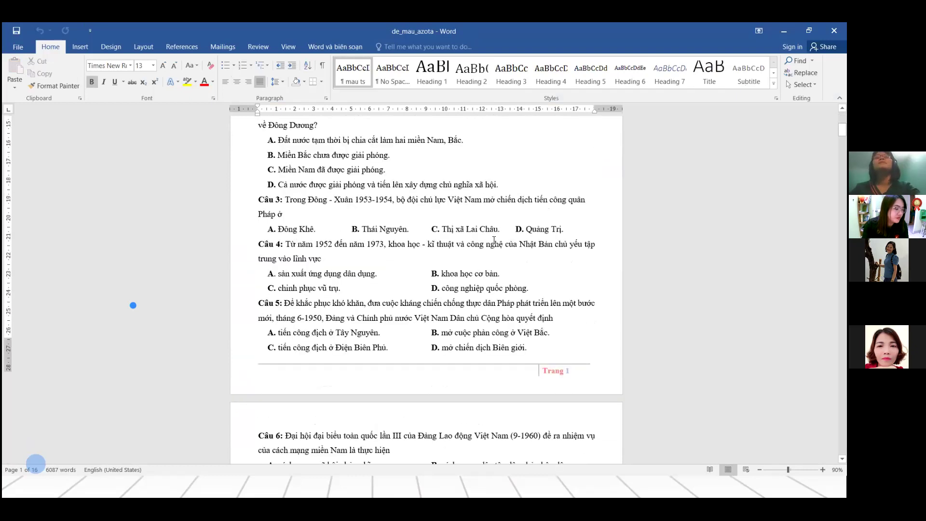
scroll(494, 240, down, 4)
scroll(493, 242, down, 13)
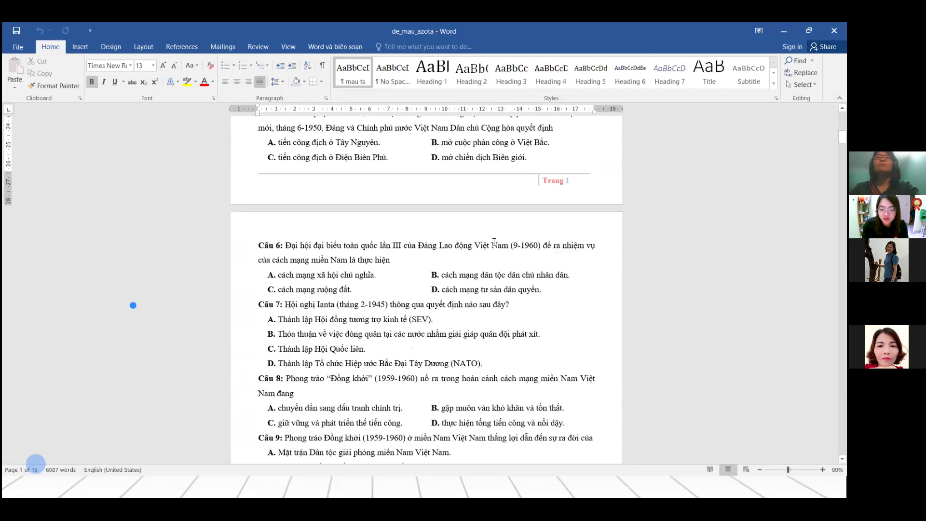
scroll(494, 242, down, 15)
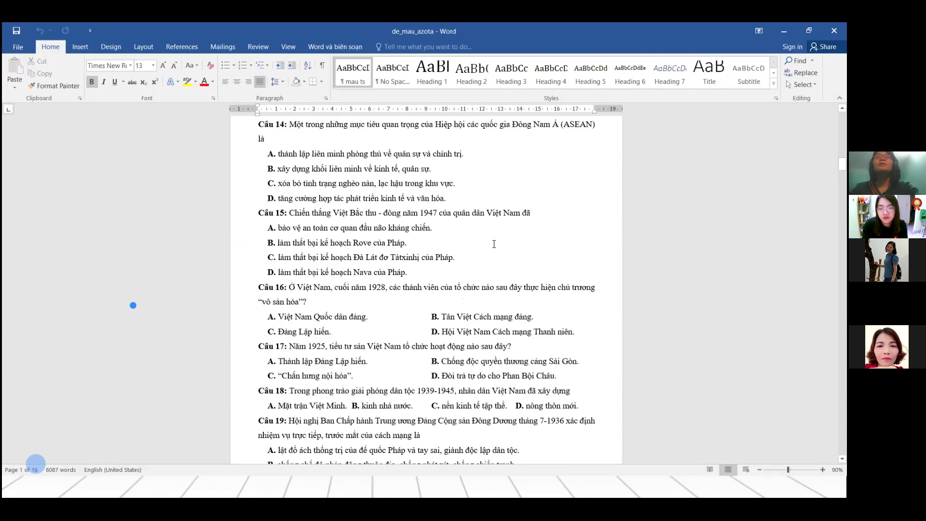
scroll(506, 251, up, 12)
scroll(517, 259, up, 20)
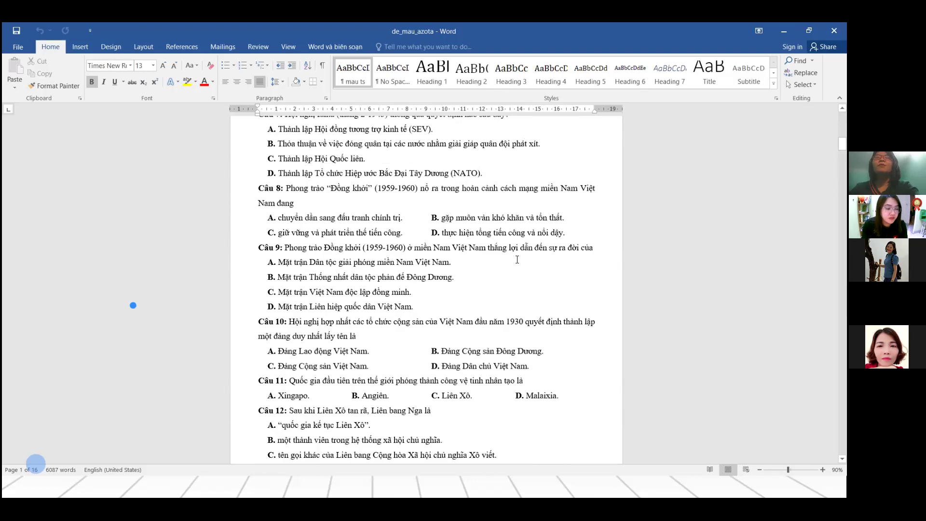
scroll(514, 257, down, 20)
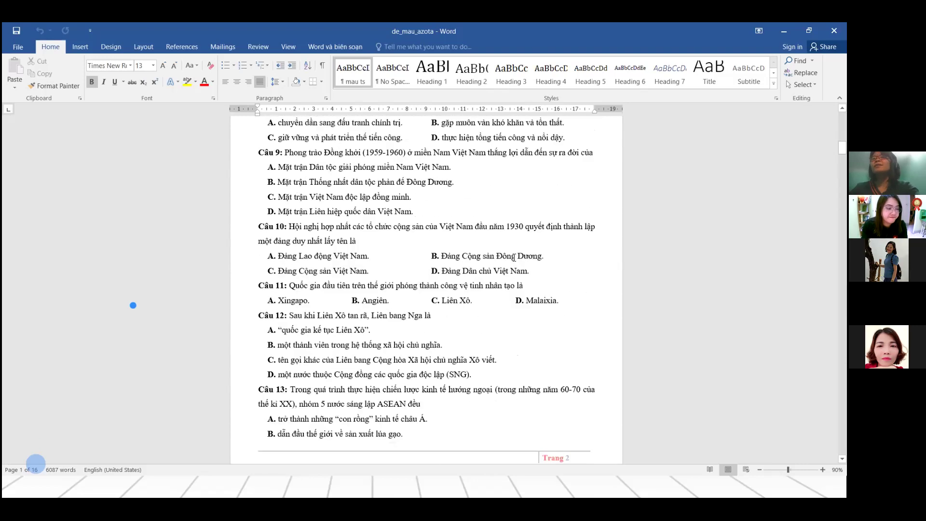
scroll(514, 260, down, 20)
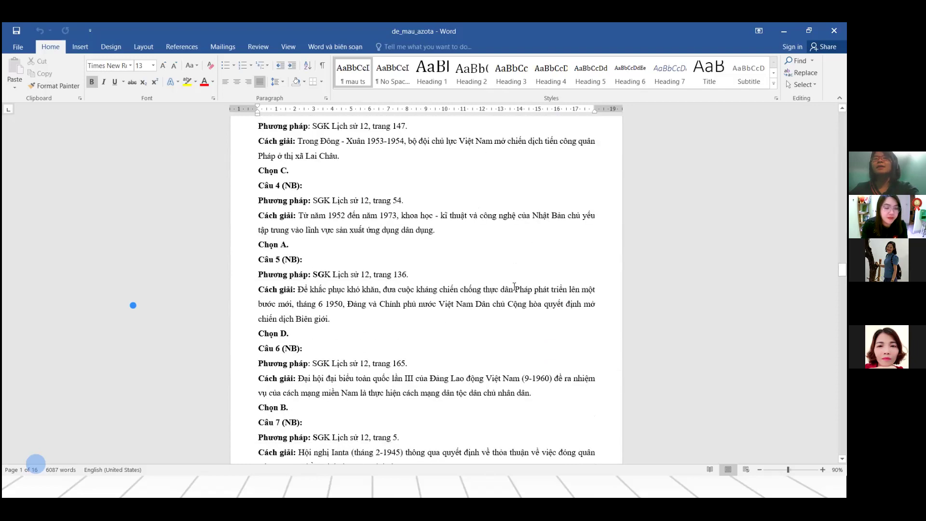
scroll(514, 287, down, 20)
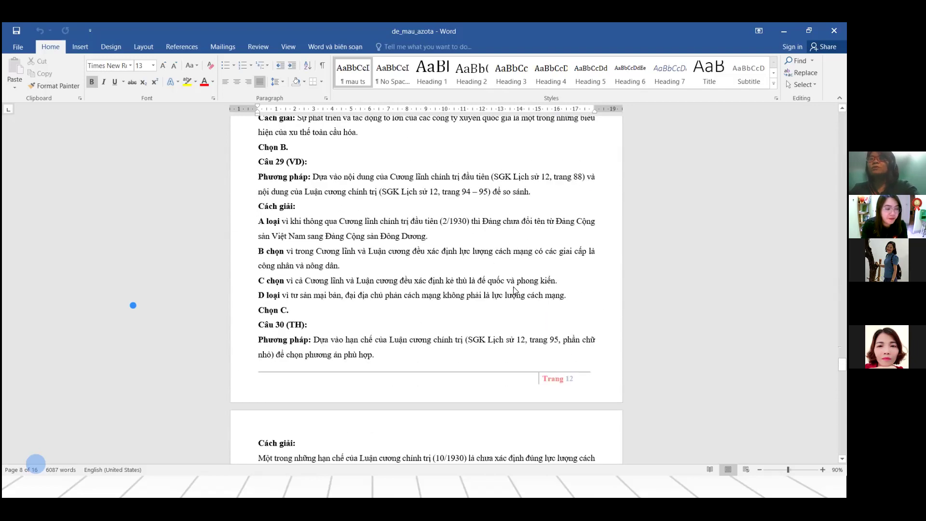
scroll(515, 296, down, 6)
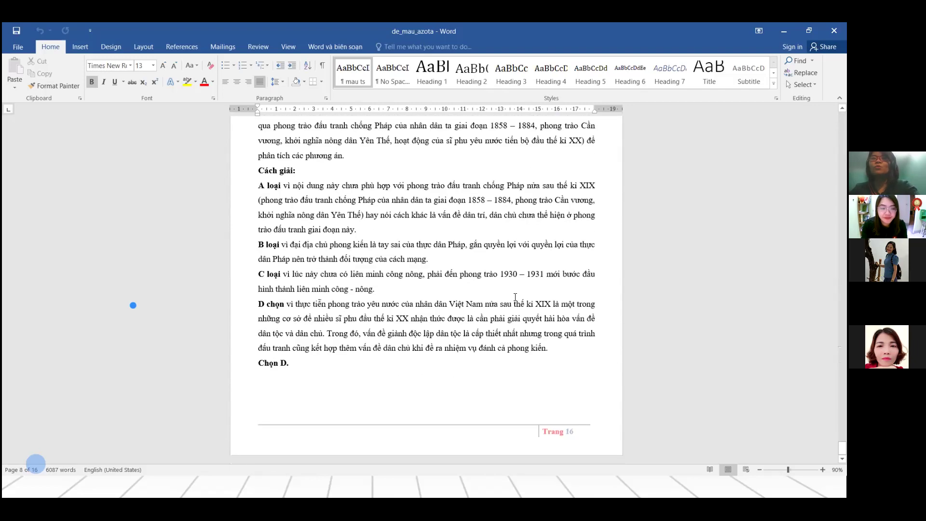
scroll(515, 297, up, 12)
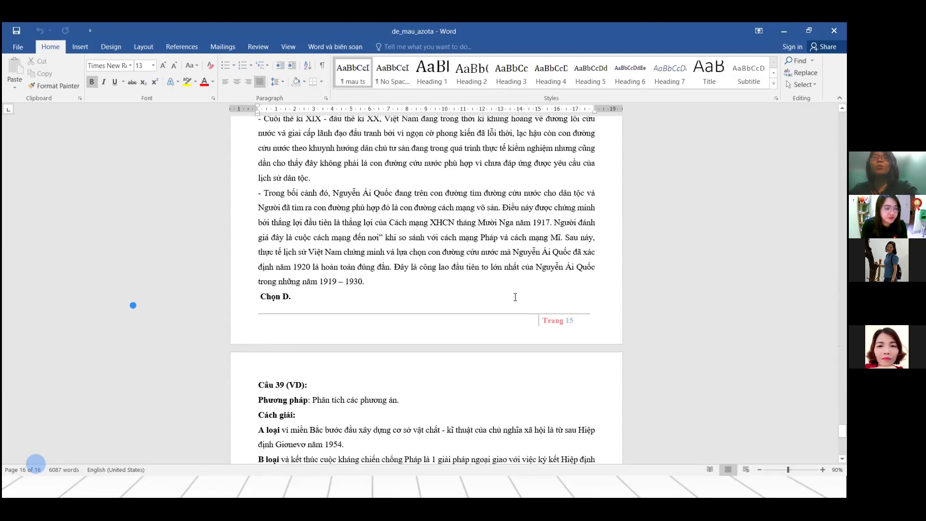
scroll(515, 297, up, 5)
scroll(516, 300, up, 4)
scroll(515, 297, up, 11)
scroll(513, 299, up, 8)
scroll(513, 299, up, 20)
scroll(513, 298, up, 20)
scroll(513, 299, up, 20)
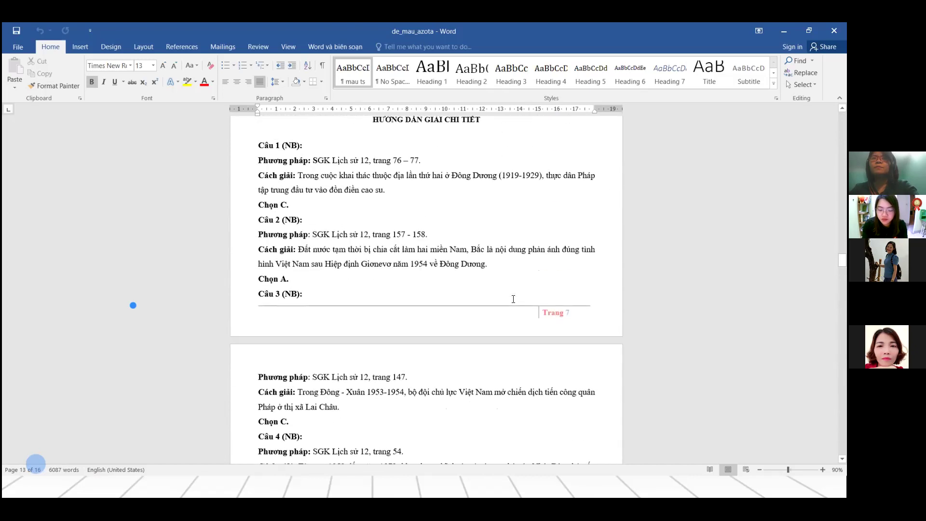
scroll(513, 298, up, 5)
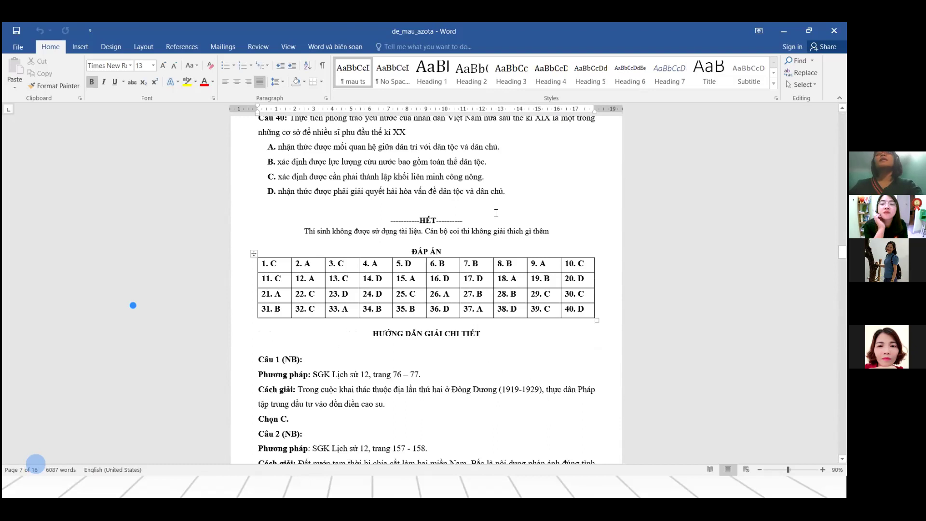
scroll(410, 222, up, 1)
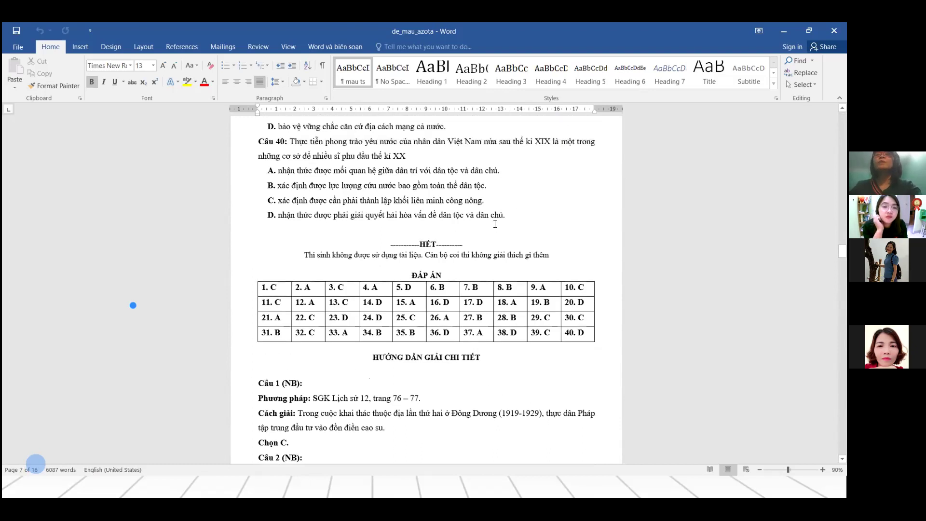
click(438, 244)
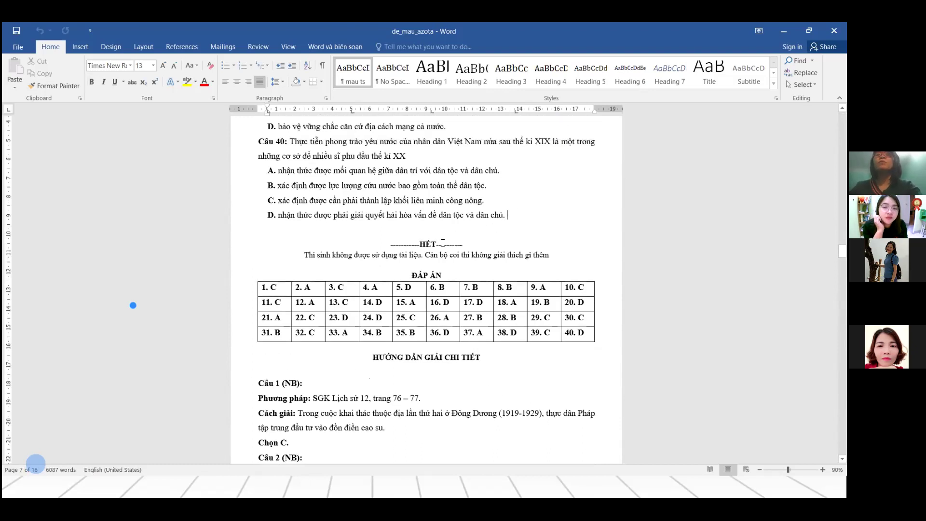
click(466, 254)
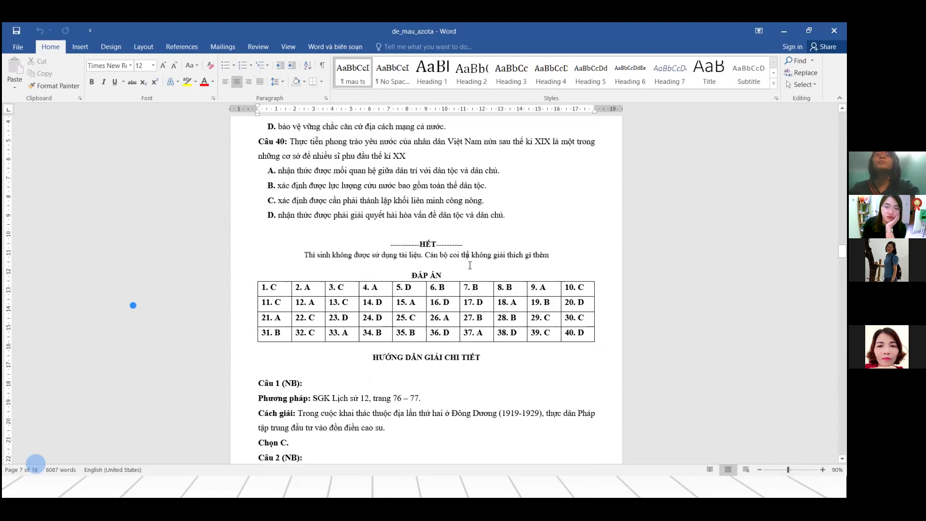
click(438, 302)
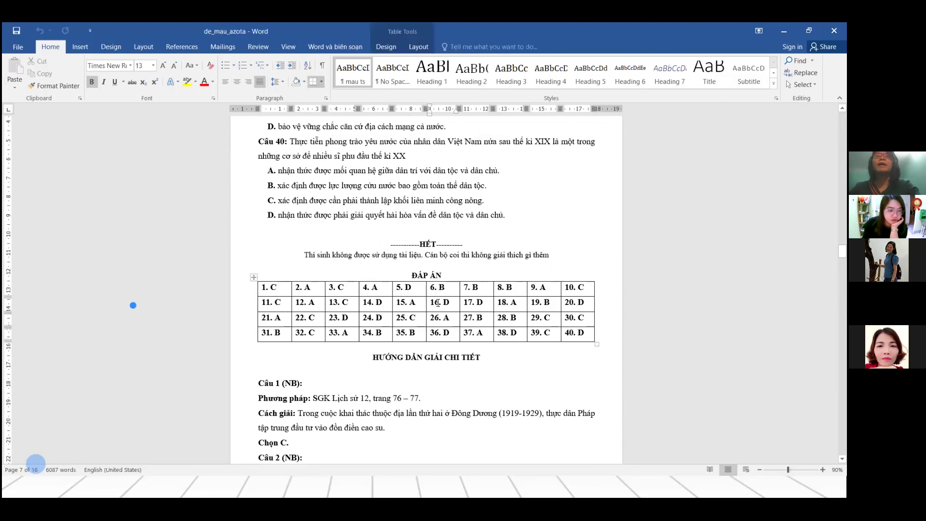
scroll(440, 305, down, 3)
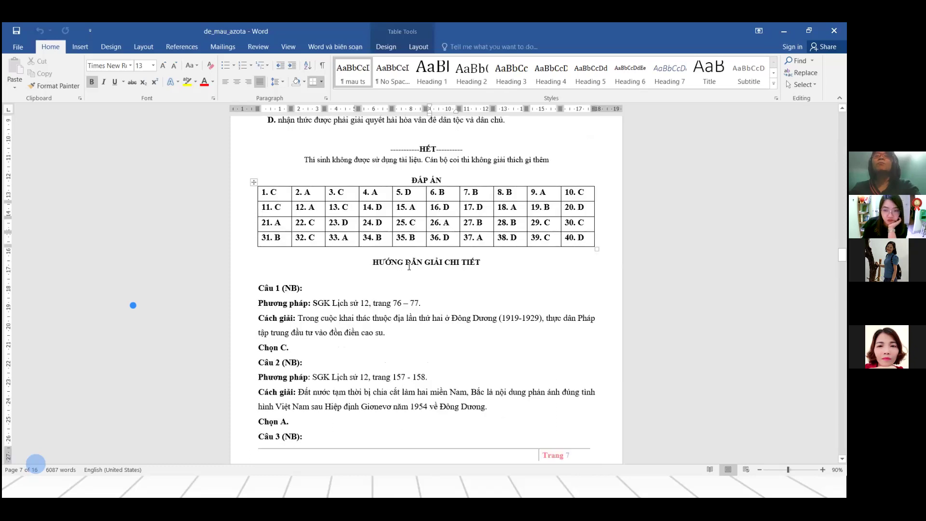
triple_click(477, 264)
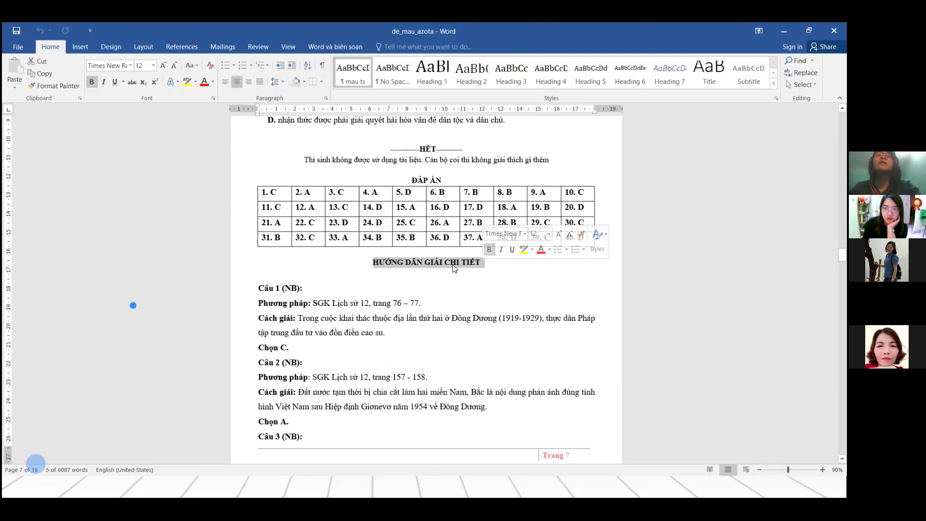
click(481, 264)
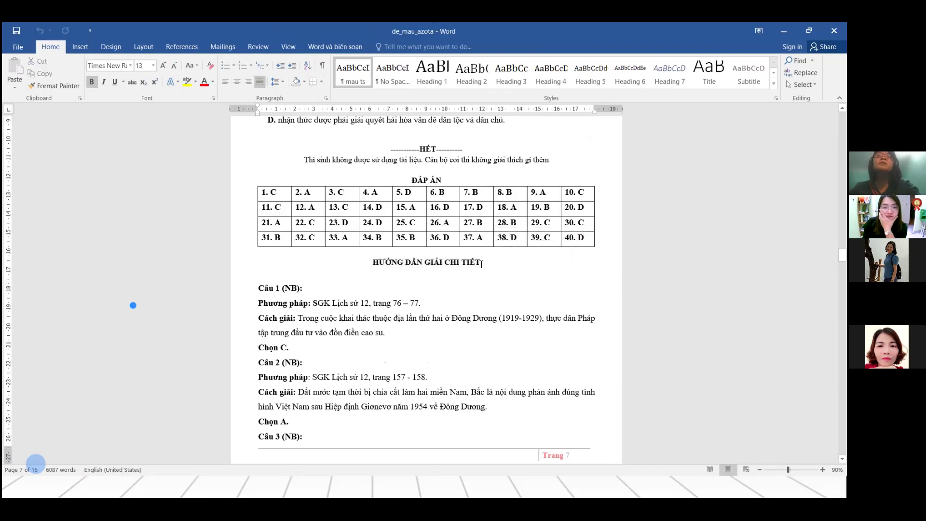
click(393, 302)
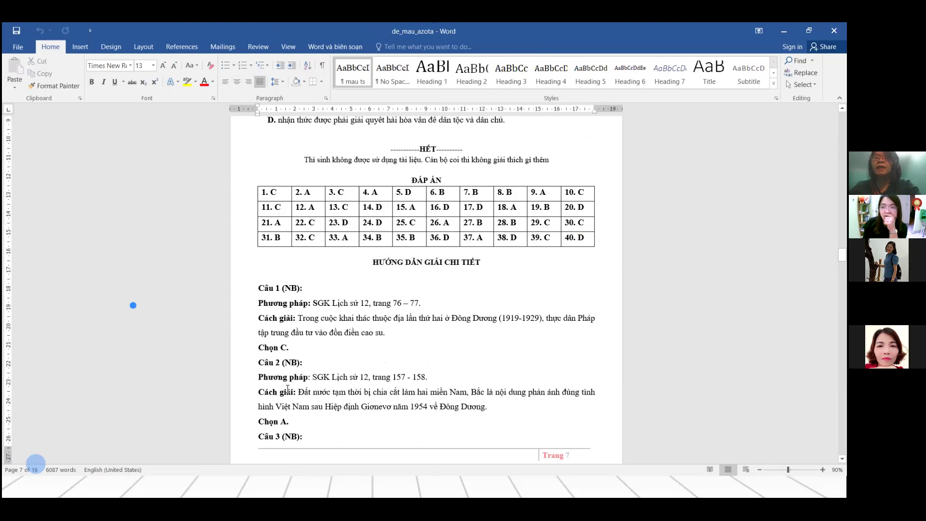
click(283, 287)
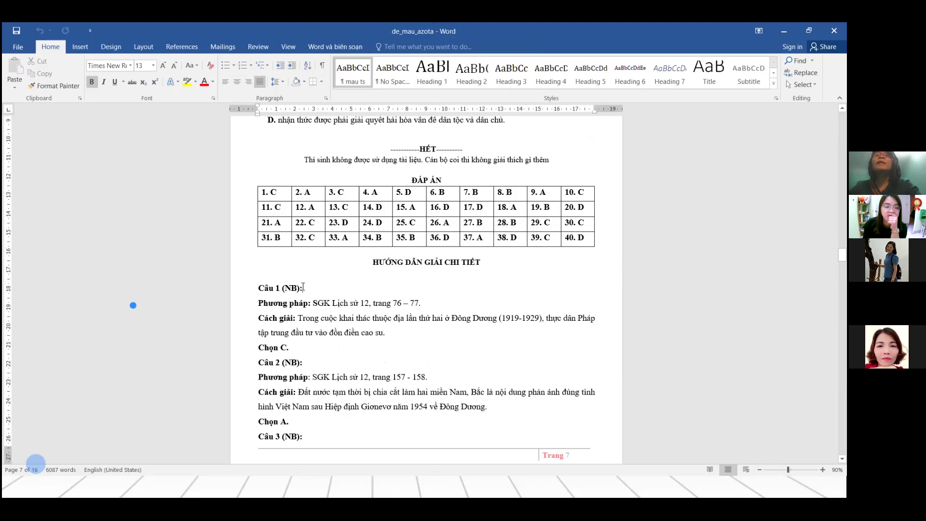
triple_click(303, 287)
triple_click(306, 362)
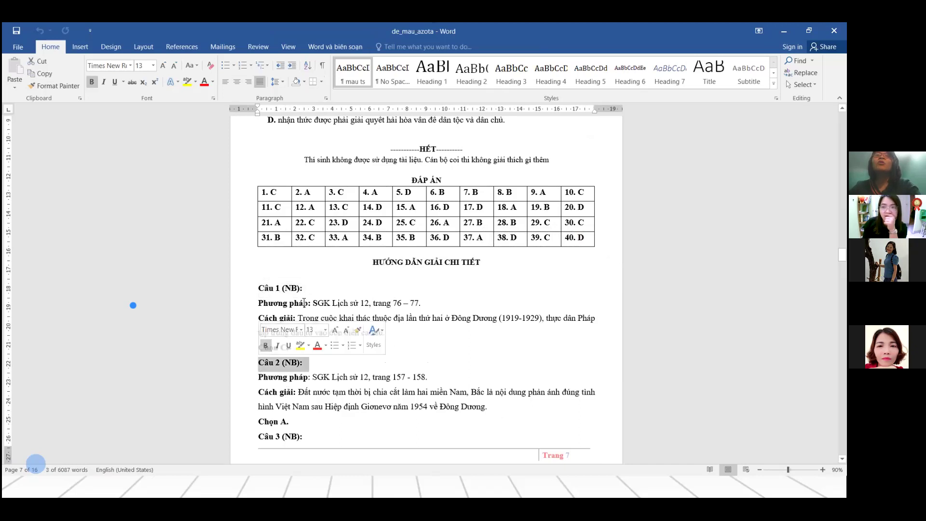
click(291, 348)
click(295, 412)
scroll(295, 412, up, 3)
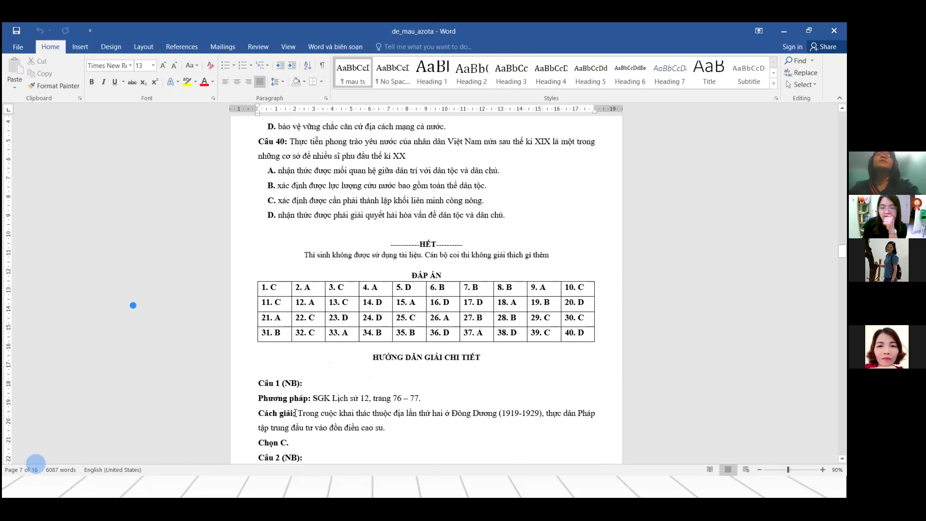
scroll(295, 413, up, 3)
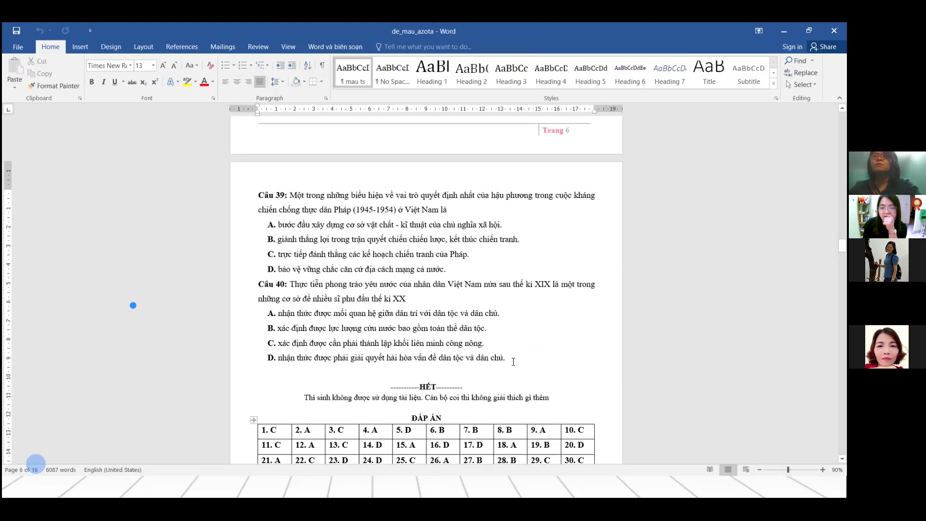
Step: Delete questions Câu 11 through Câu 40 so the test ends after Câu 10
click(512, 332)
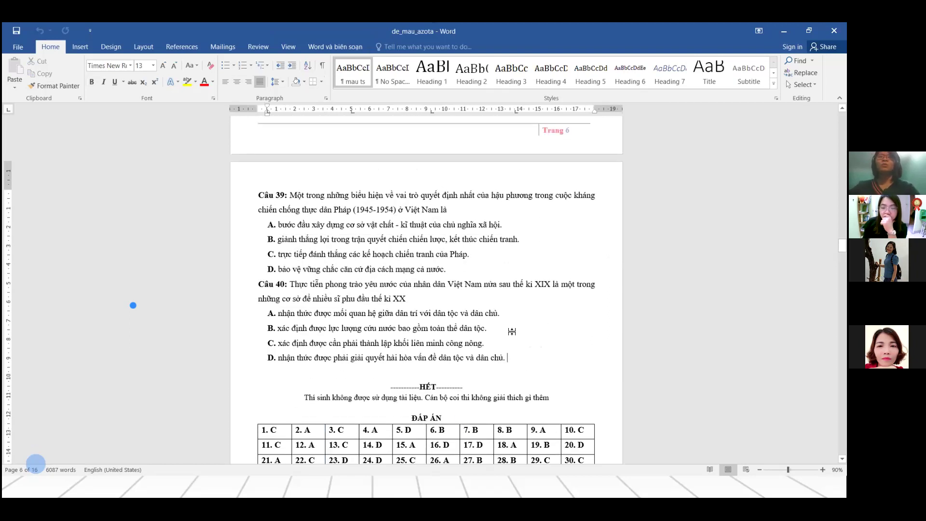
scroll(512, 332, up, 10)
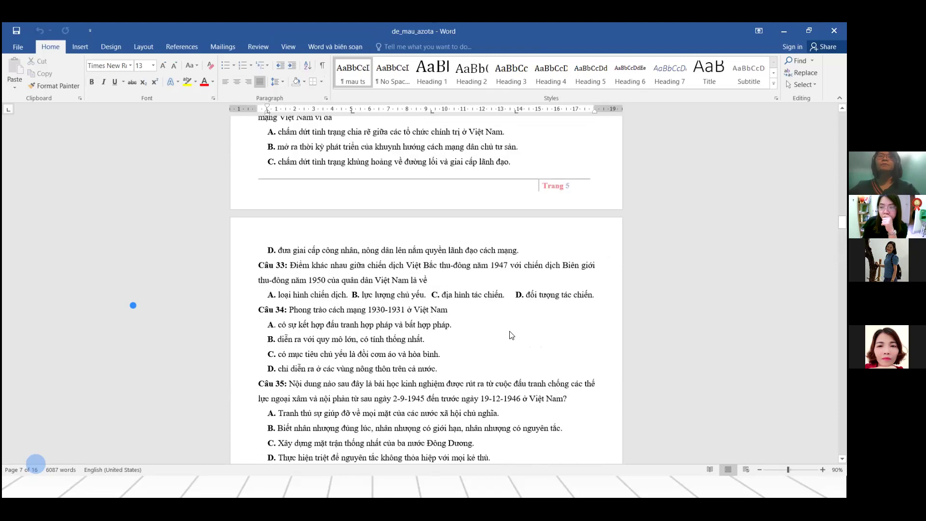
scroll(512, 334, up, 20)
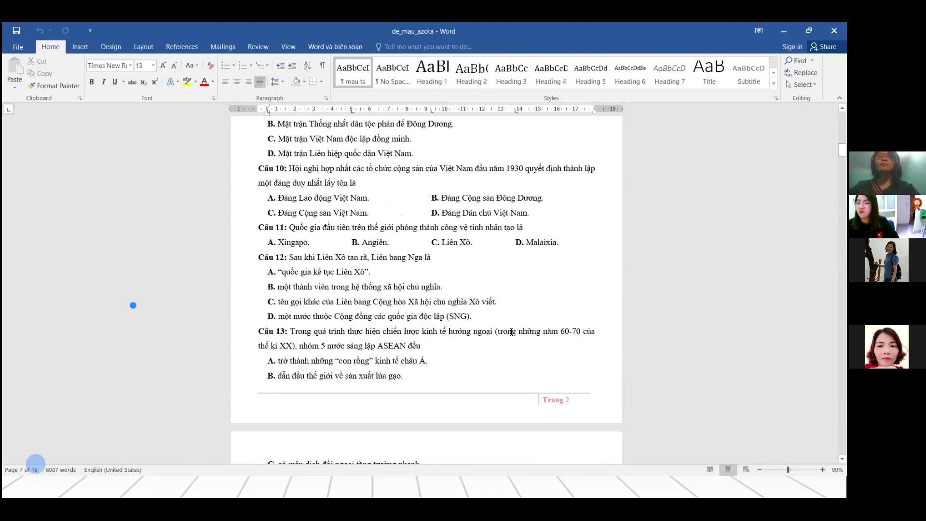
scroll(483, 318, up, 4)
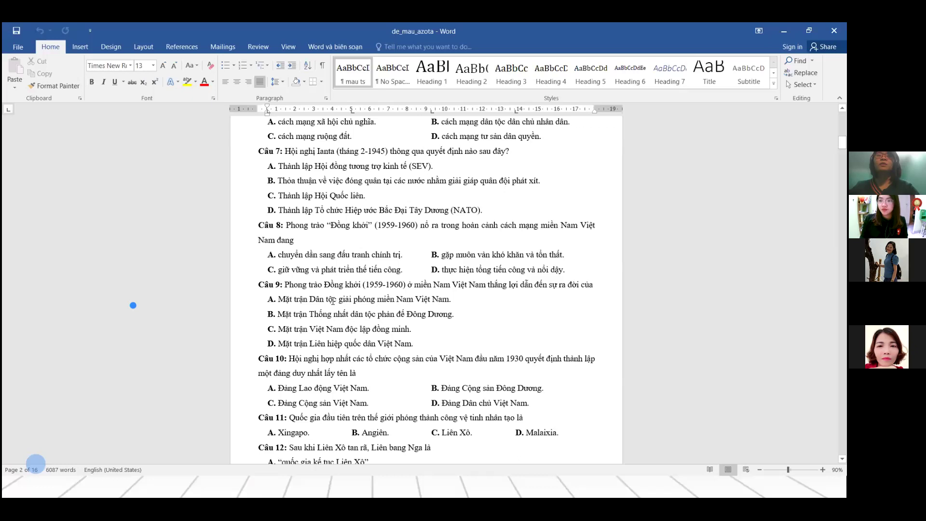
scroll(354, 333, down, 3)
shift+click(258, 275)
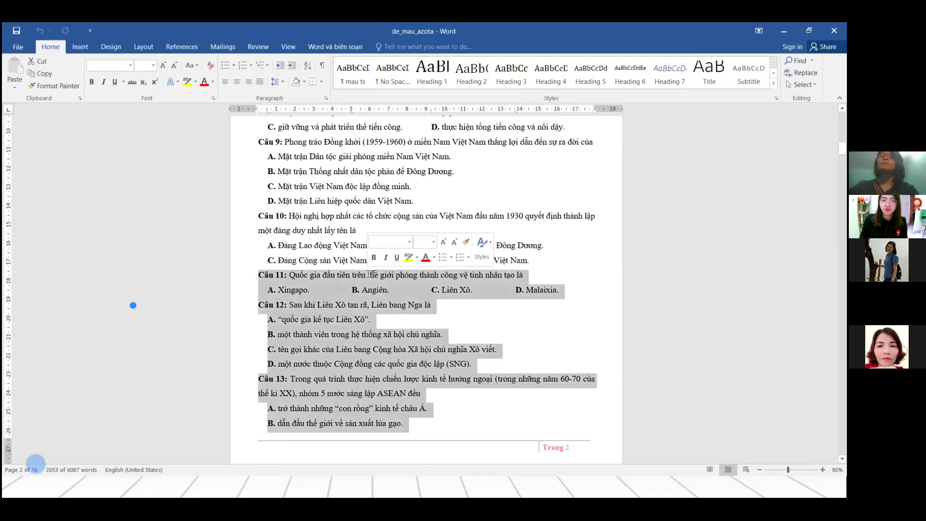
key(Delete)
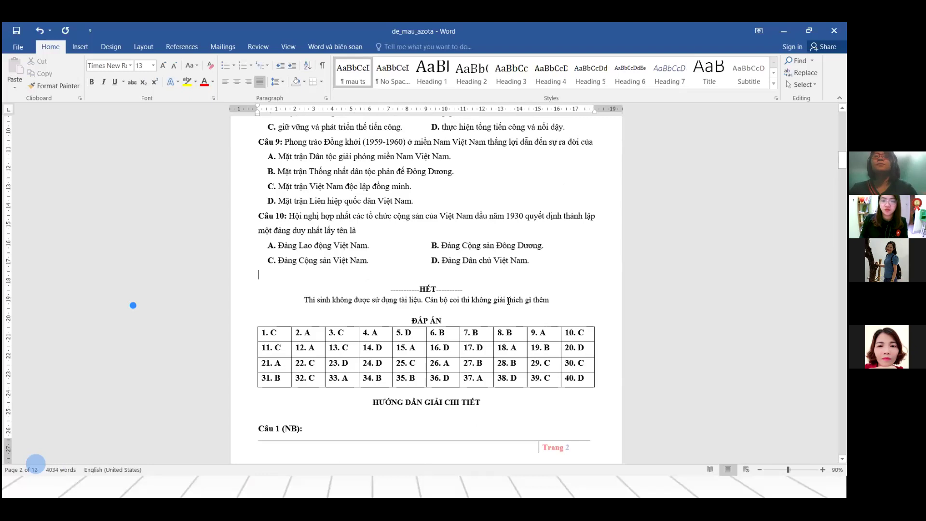
Step: Remove the ĐÁP ÁN table rows for answers 11–40, keeping only the 1–10 row
ctrl+scroll(508, 301, up, 2)
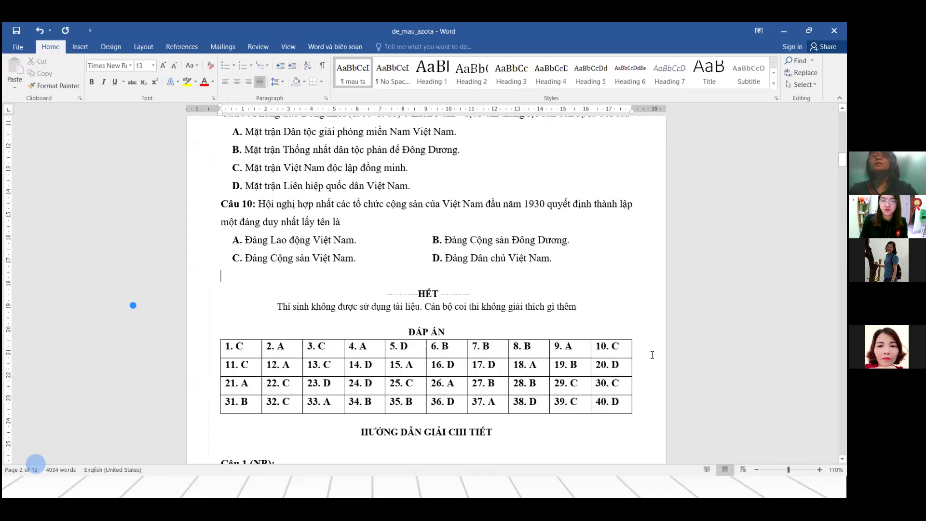
click(223, 368)
key(shift+Down)
key(shift+Down)
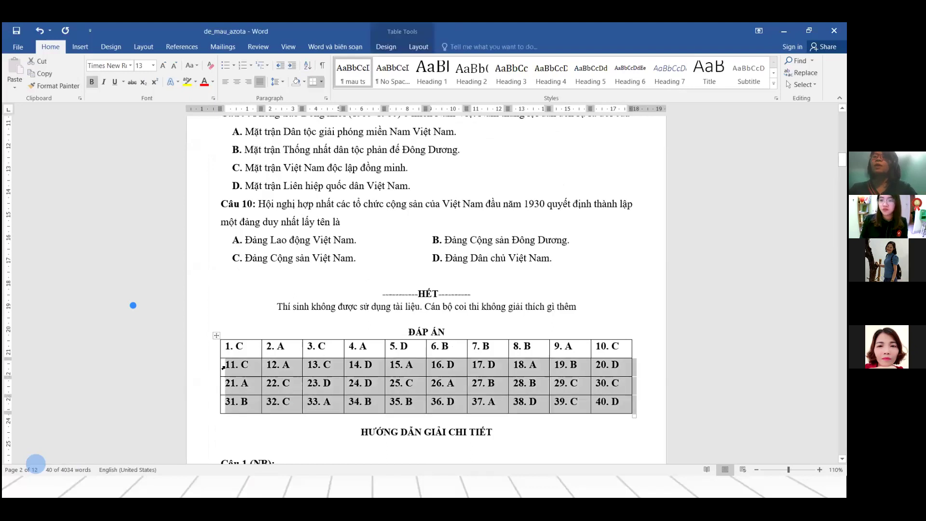
key(BackSpace)
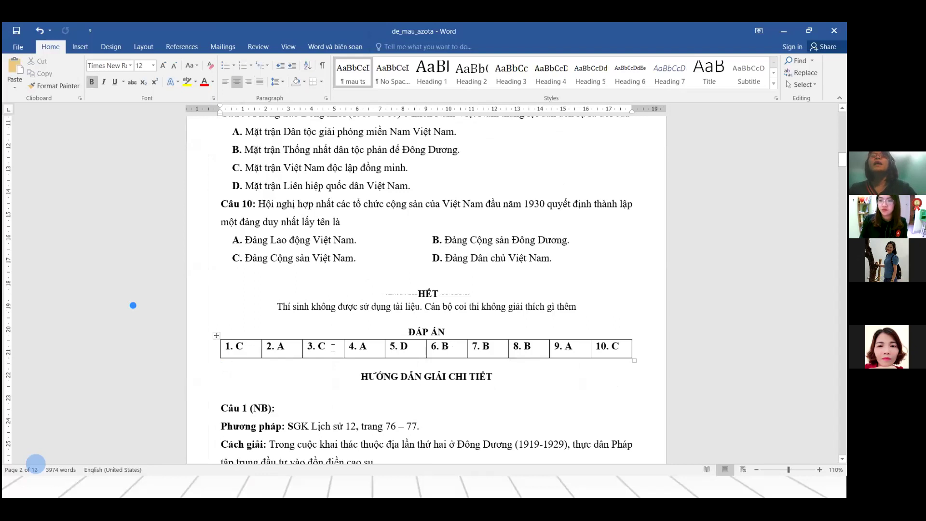
click(628, 348)
scroll(631, 355, up, 2)
scroll(631, 355, up, 15)
scroll(631, 354, up, 8)
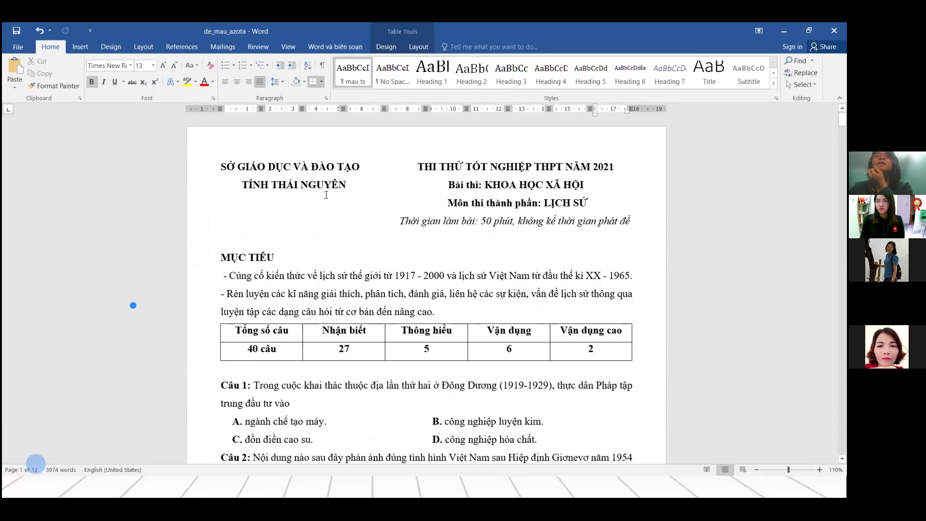
Step: Select and inspect the exam header, objectives and summary table, and the Câu 1 label
click(198, 162)
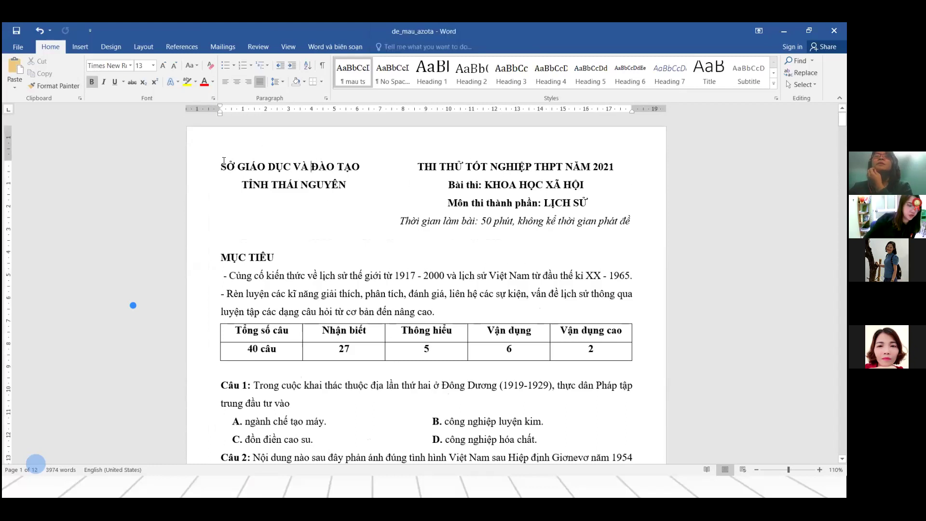
drag(621, 227, 597, 369)
scroll(241, 299, down, 3)
scroll(240, 298, down, 1)
click(241, 278)
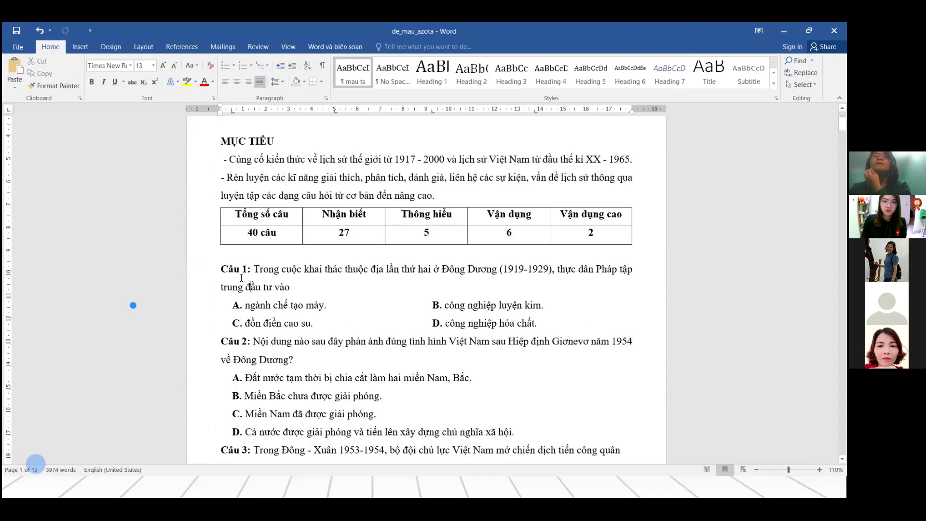
drag(228, 268, 249, 269)
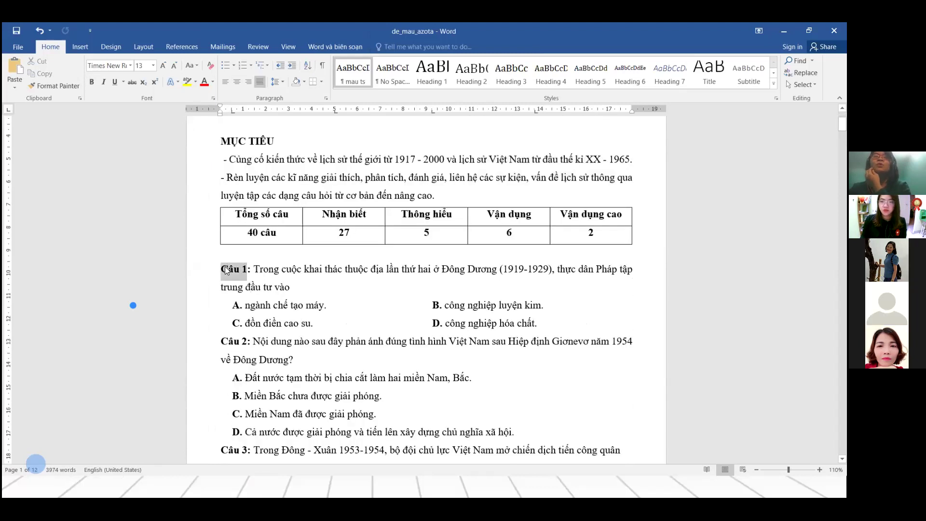
click(282, 276)
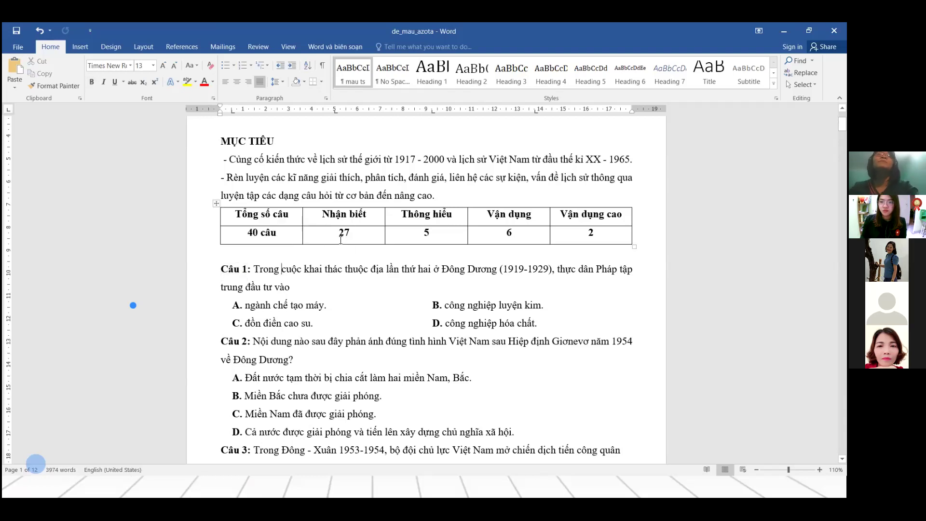
Step: Delete the worked solutions from Câu 11 onward, keeping explanations for Câu 1–10
scroll(399, 278, down, 10)
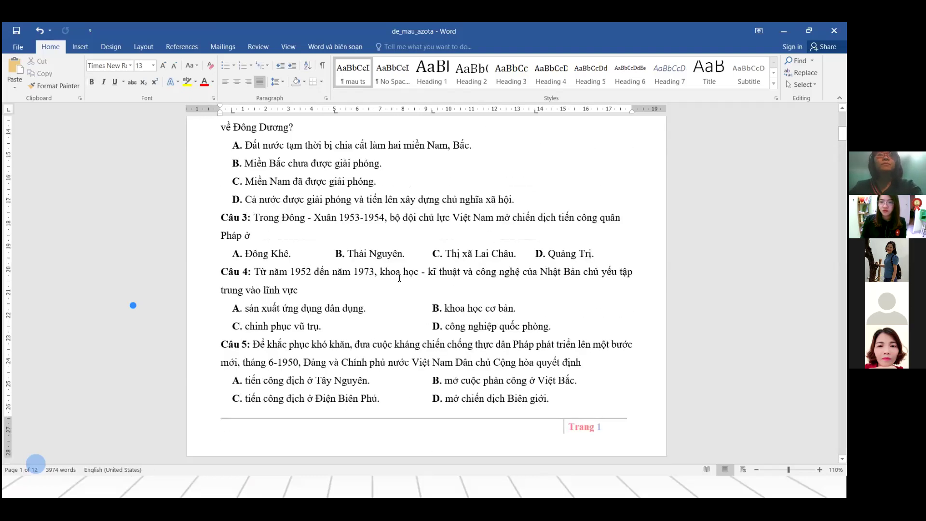
scroll(399, 278, down, 6)
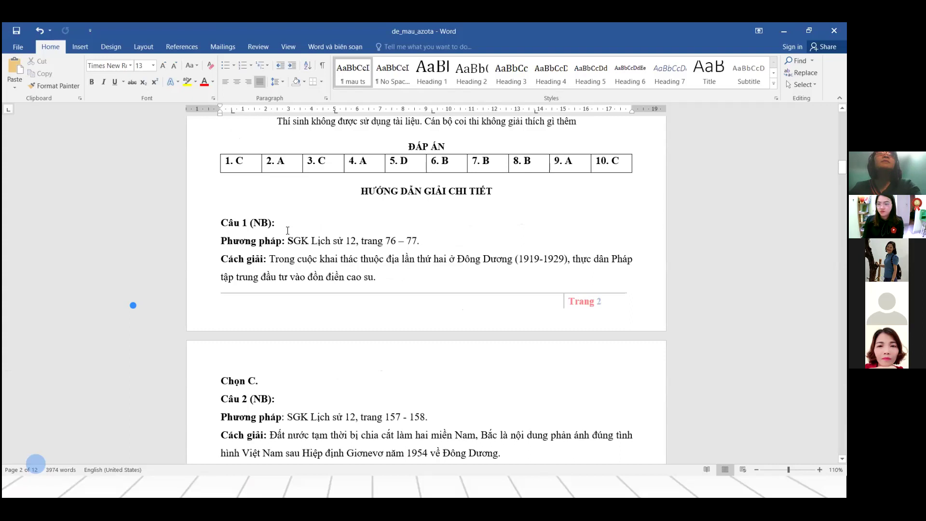
click(244, 225)
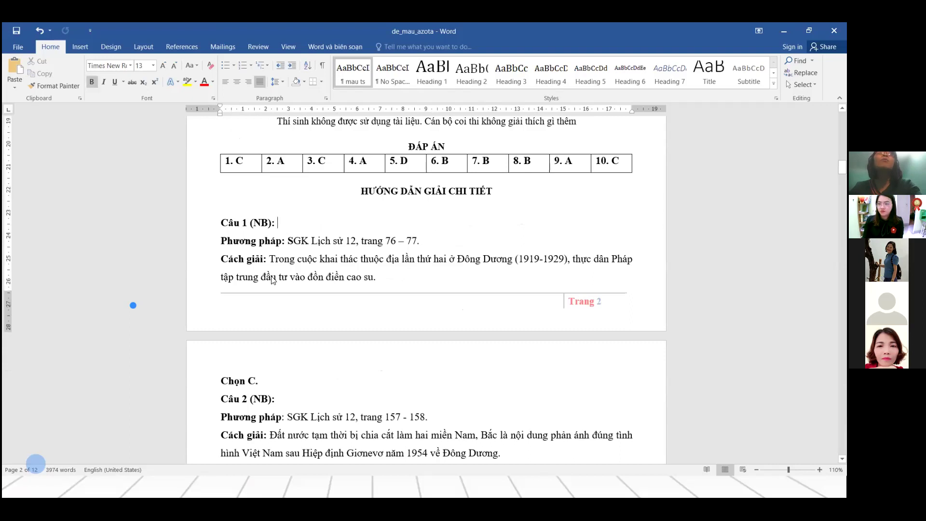
scroll(273, 280, down, 15)
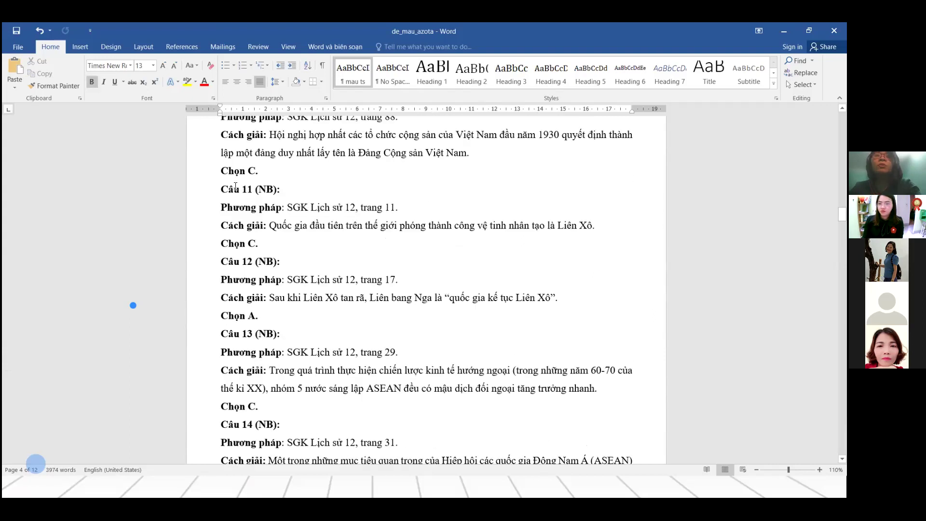
drag(220, 189, 430, 462)
drag(35, 463, 382, 388)
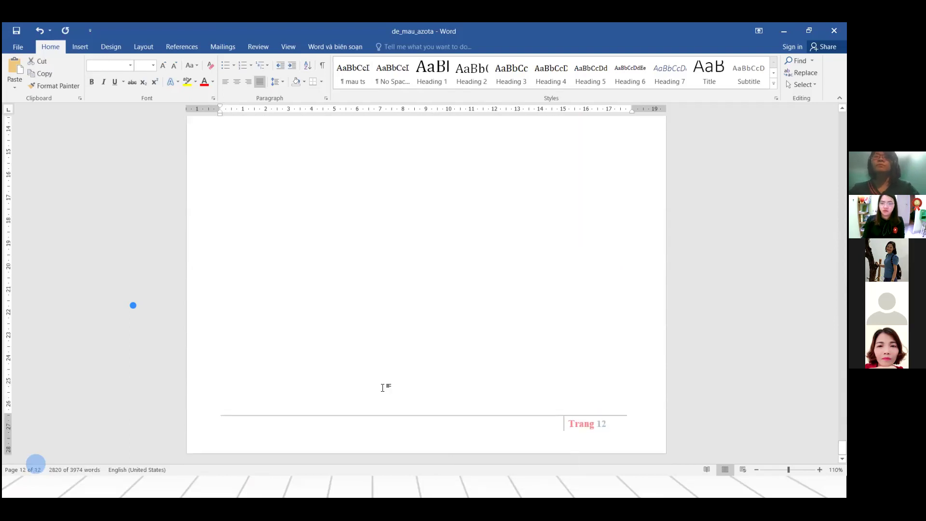
scroll(382, 387, up, 10)
key(Delete)
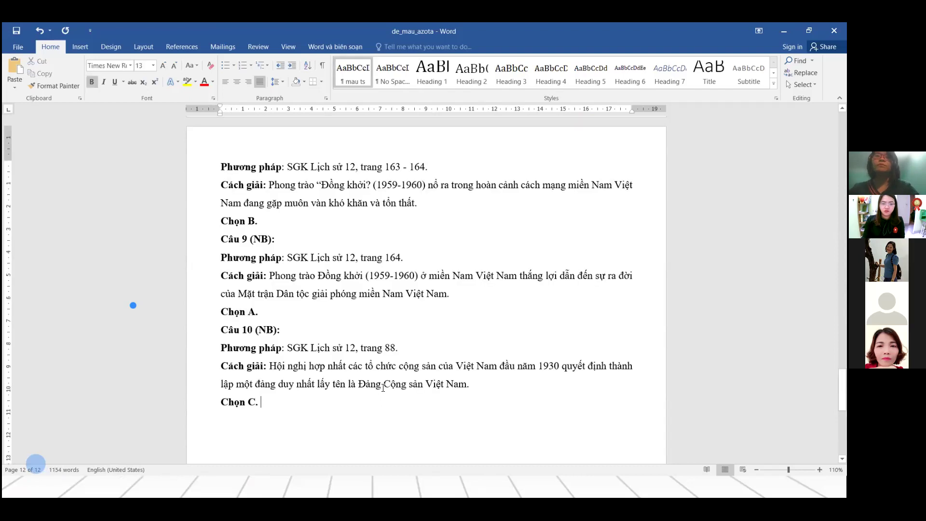
scroll(383, 388, up, 10)
scroll(383, 388, up, 15)
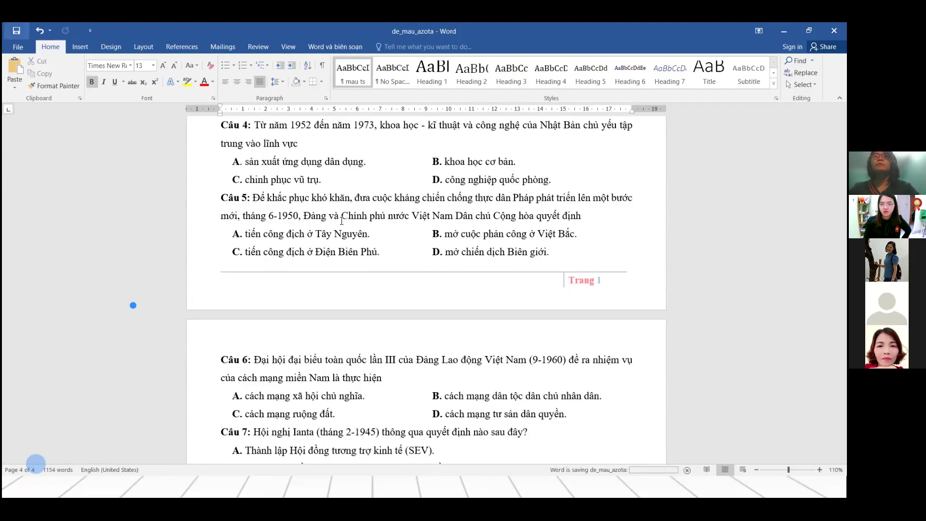
scroll(431, 254, up, 4)
scroll(431, 254, up, 8)
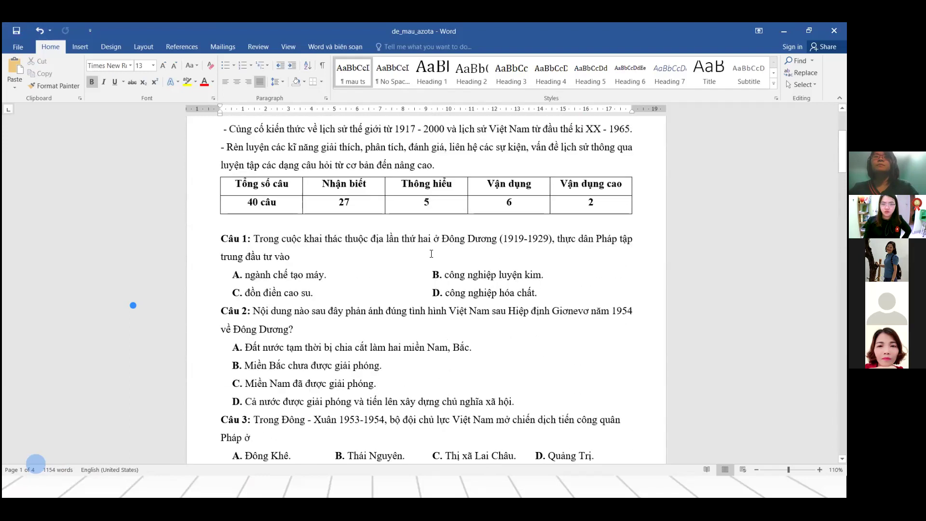
scroll(431, 253, down, 6)
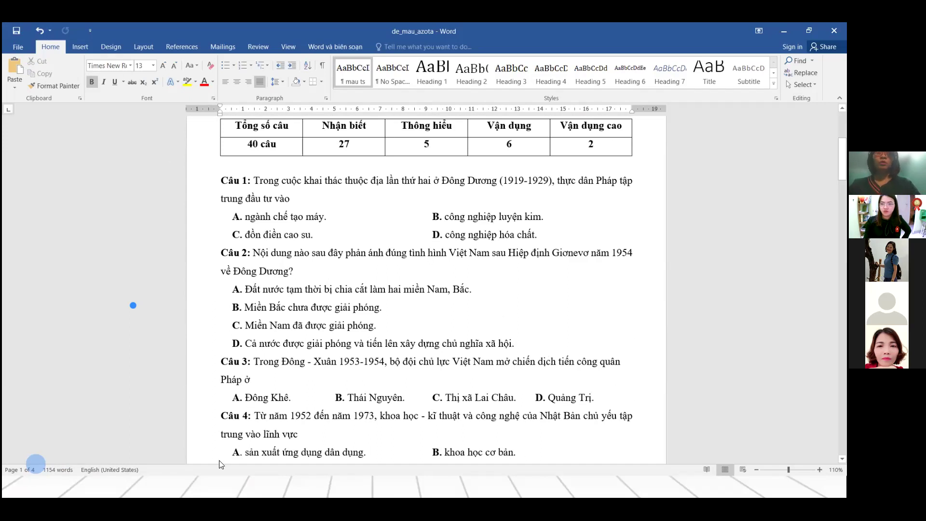
Step: Open the TN Word document from the ĐỀ TRẮC NGHIỆM folder via File Explorer
click(15, 486)
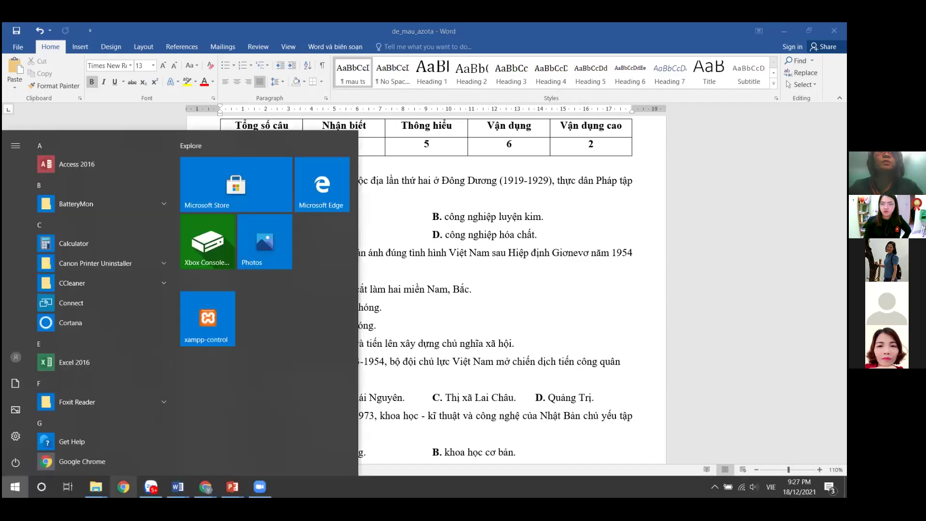
mouse_move(96, 487)
click(101, 442)
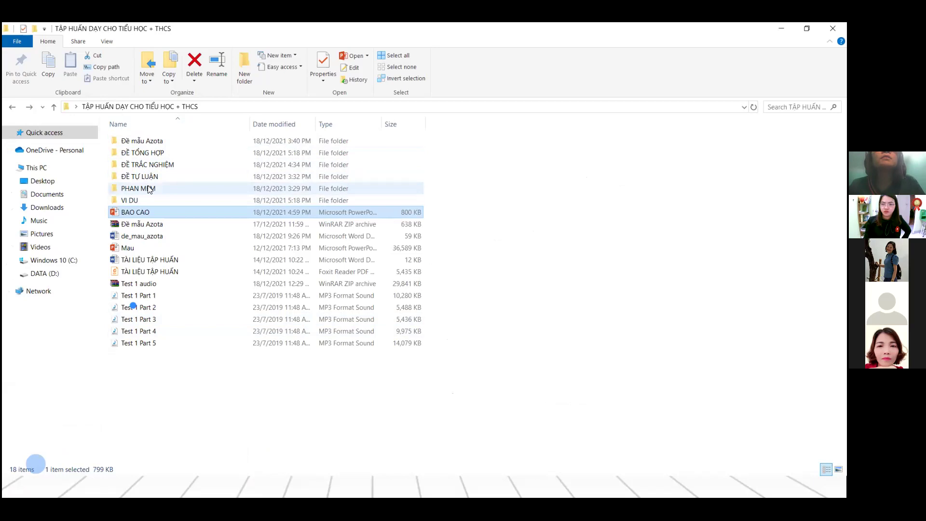
double_click(152, 167)
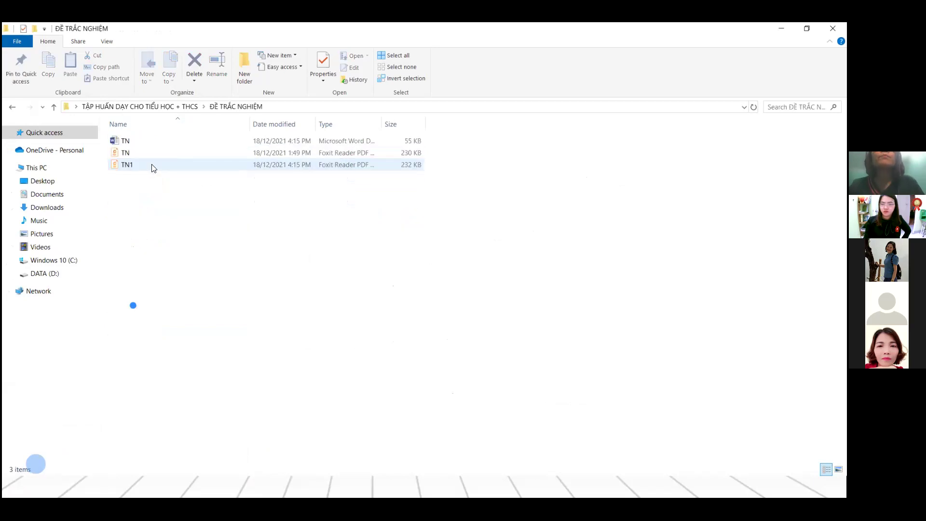
double_click(139, 140)
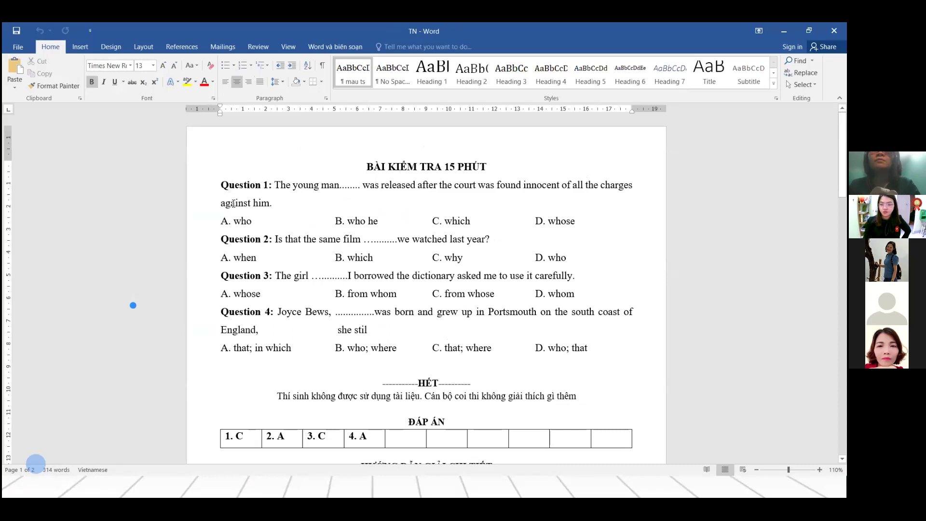
drag(221, 184, 580, 347)
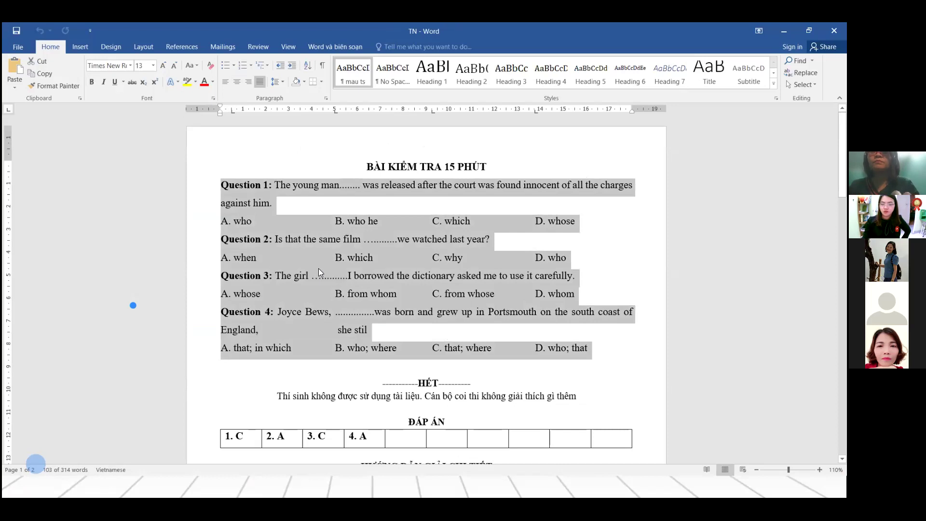
click(596, 244)
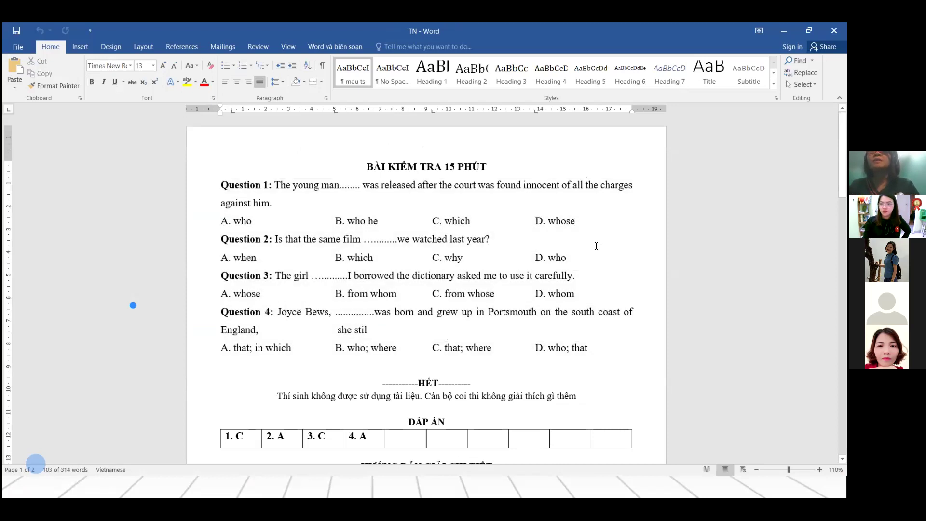
scroll(594, 245, down, 2)
scroll(596, 244, up, 2)
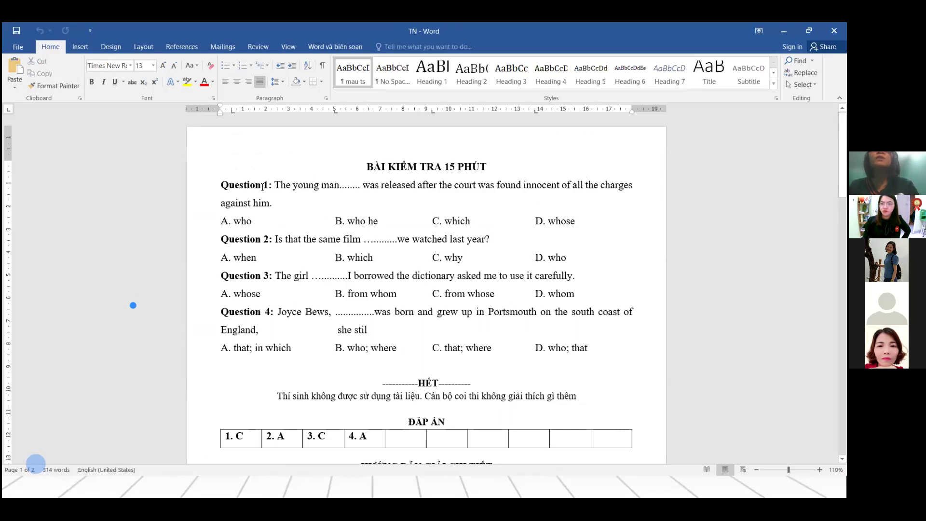
click(261, 275)
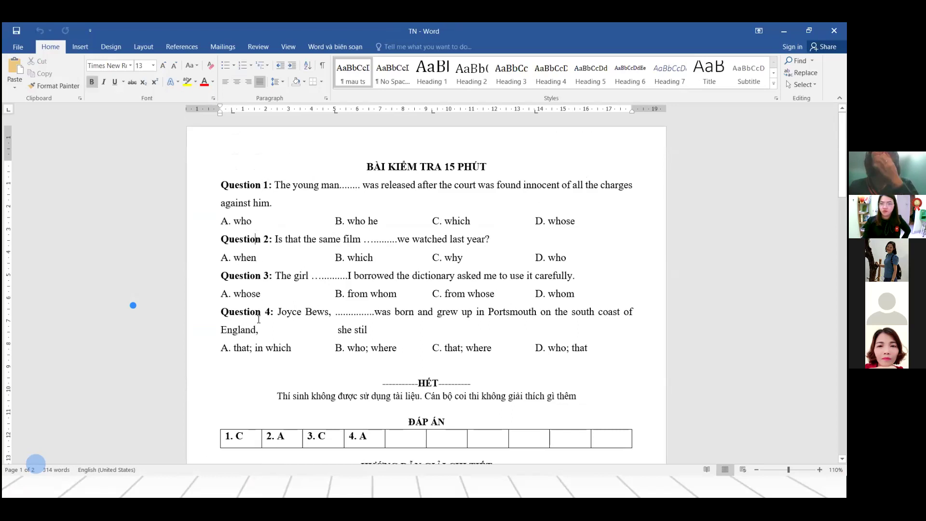
scroll(420, 198, down, 7)
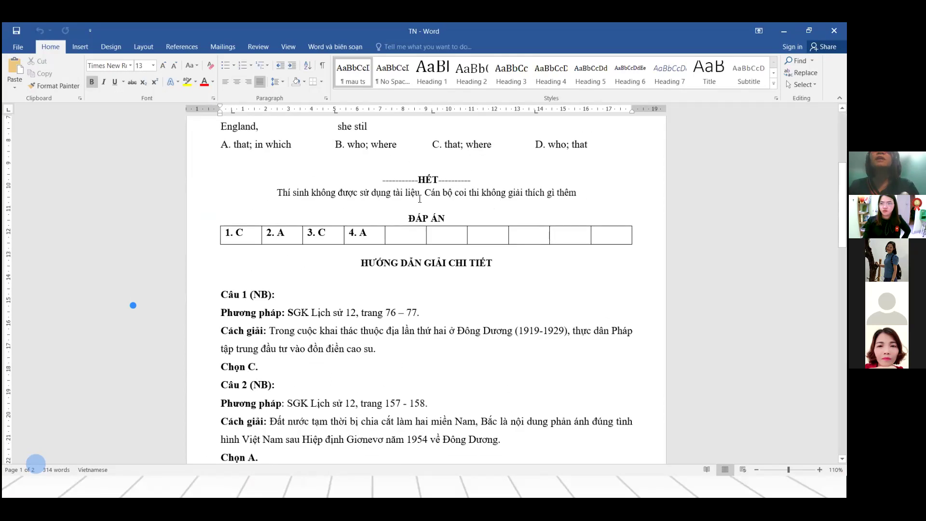
click(436, 181)
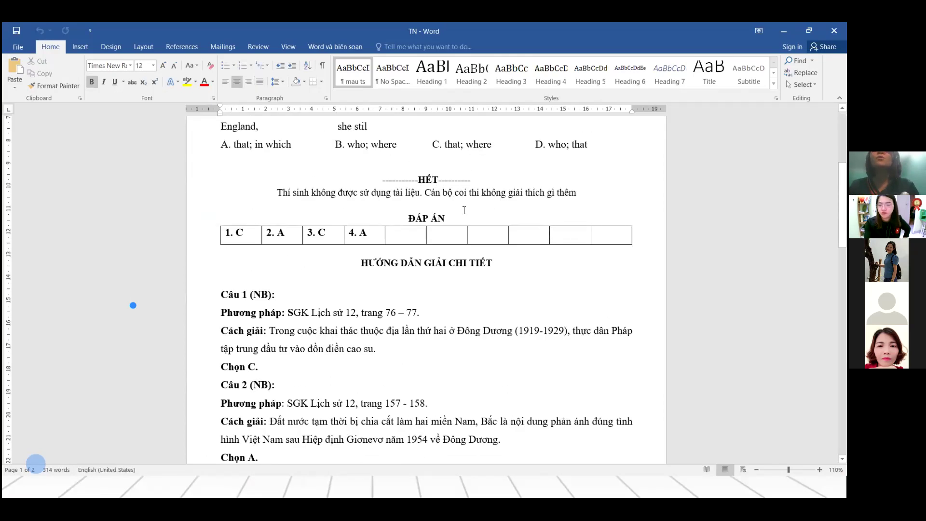
scroll(327, 221, up, 1)
click(327, 222)
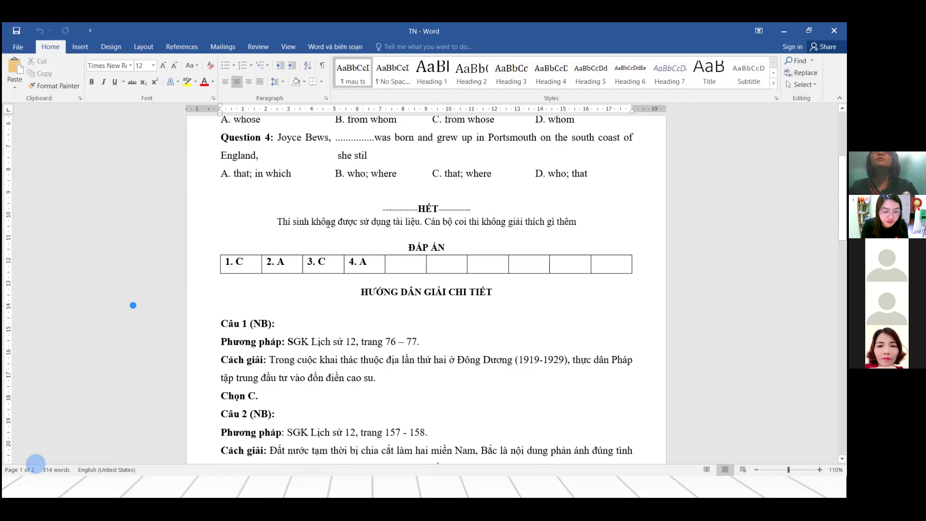
scroll(327, 223, up, 6)
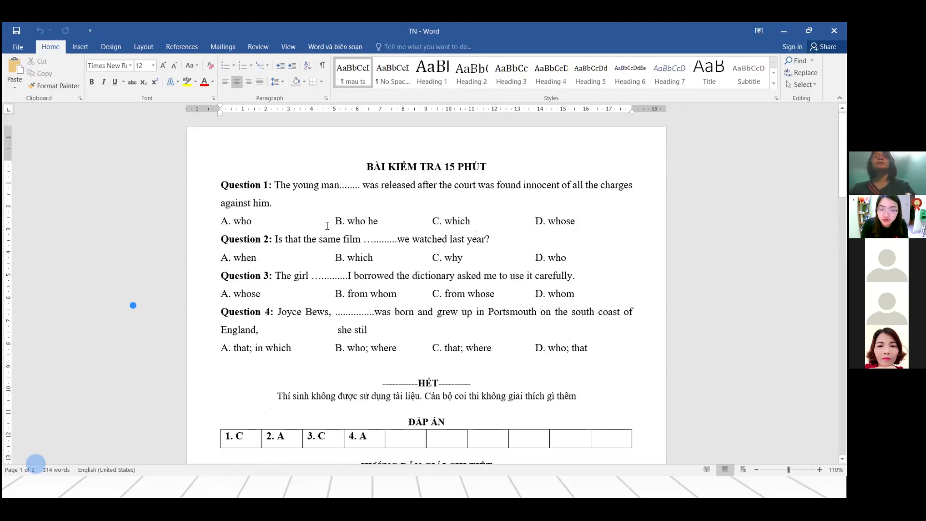
drag(476, 169, 364, 172)
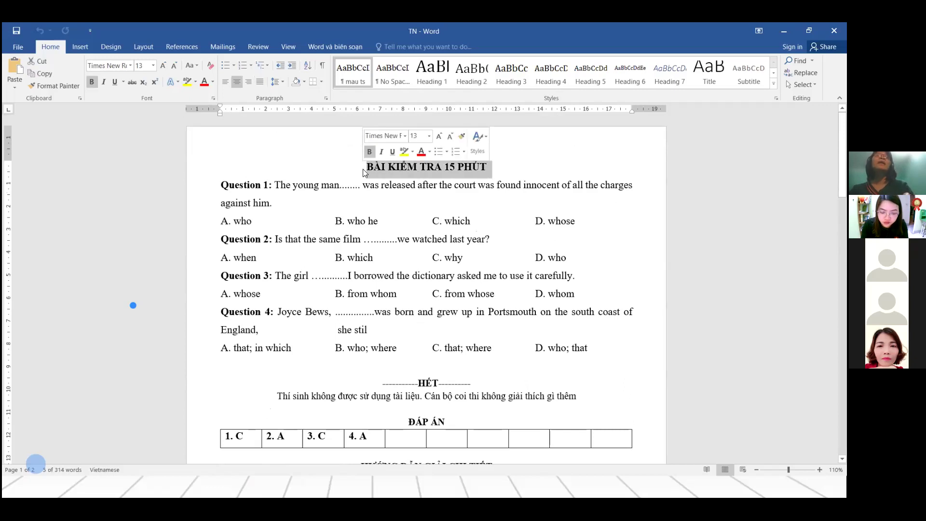
click(381, 170)
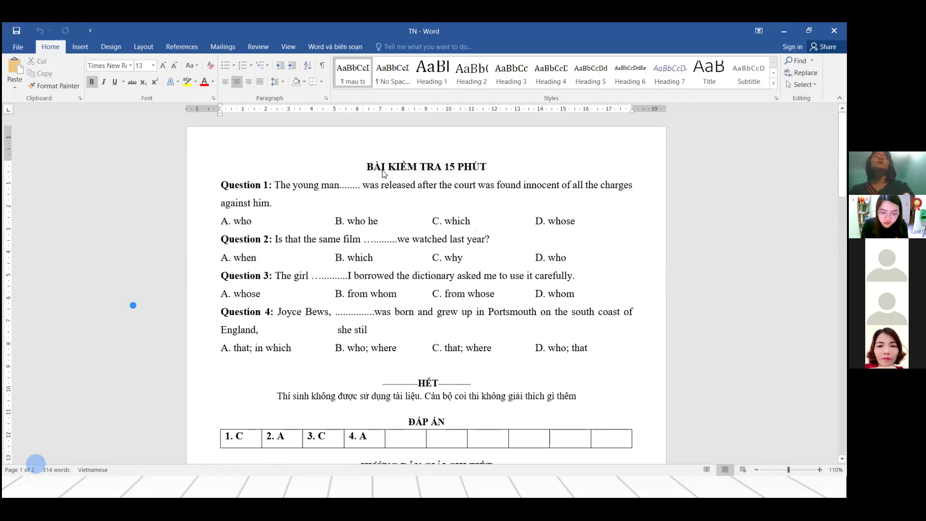
scroll(383, 171, down, 1)
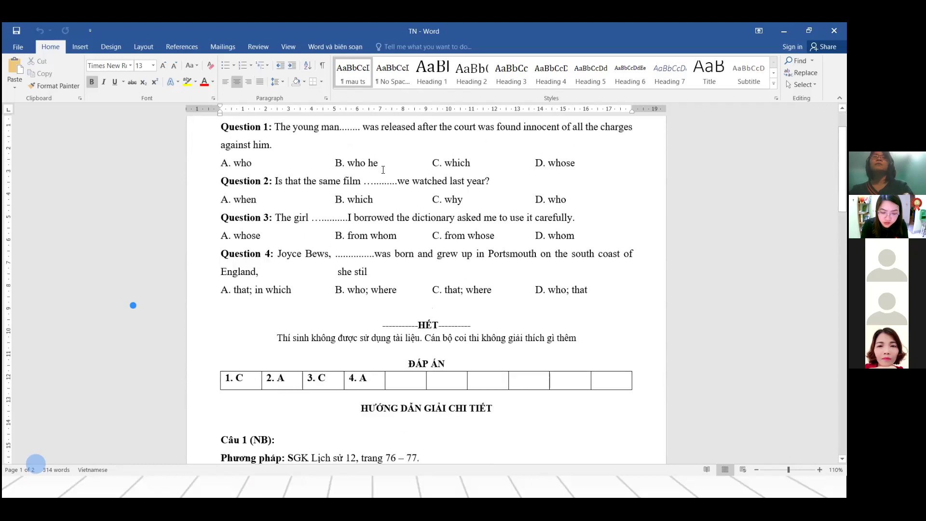
scroll(382, 169, up, 1)
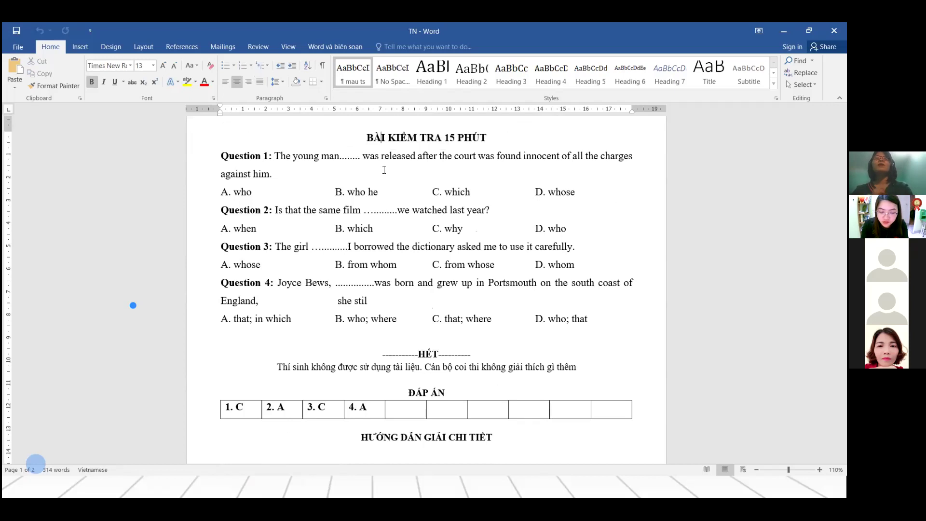
scroll(369, 266, down, 3)
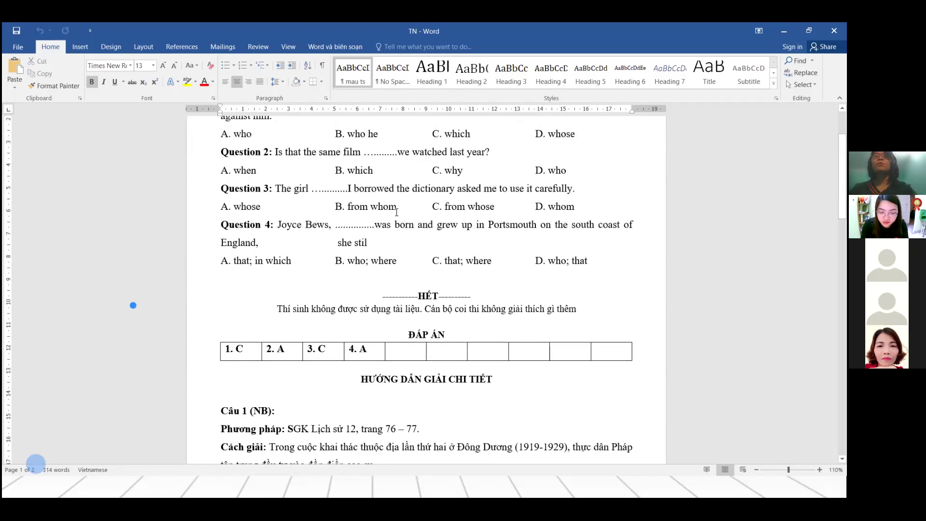
drag(360, 263, 429, 314)
drag(499, 350, 505, 436)
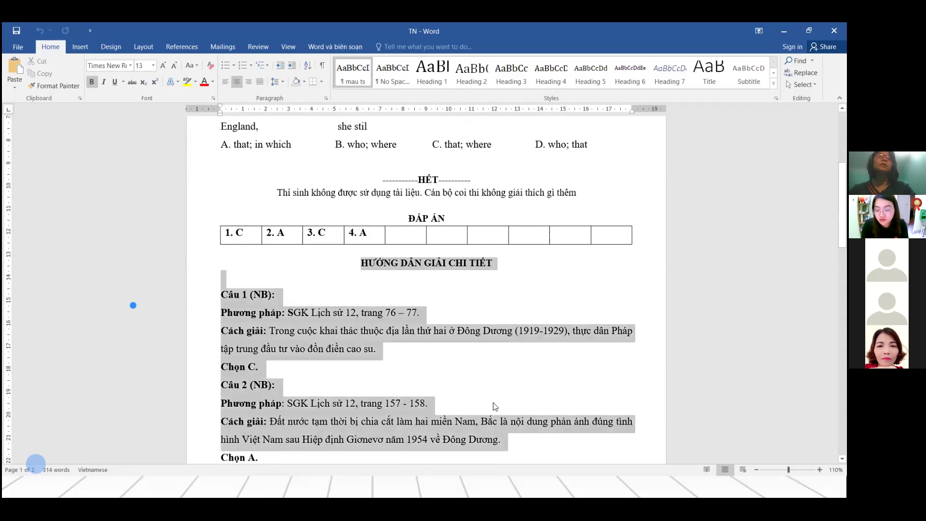
scroll(458, 351, down, 5)
scroll(458, 351, down, 2)
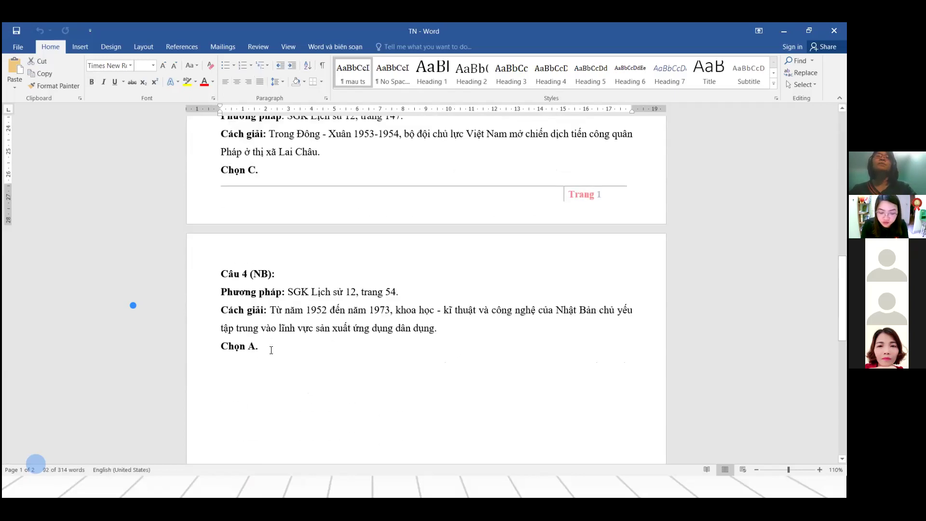
click(338, 347)
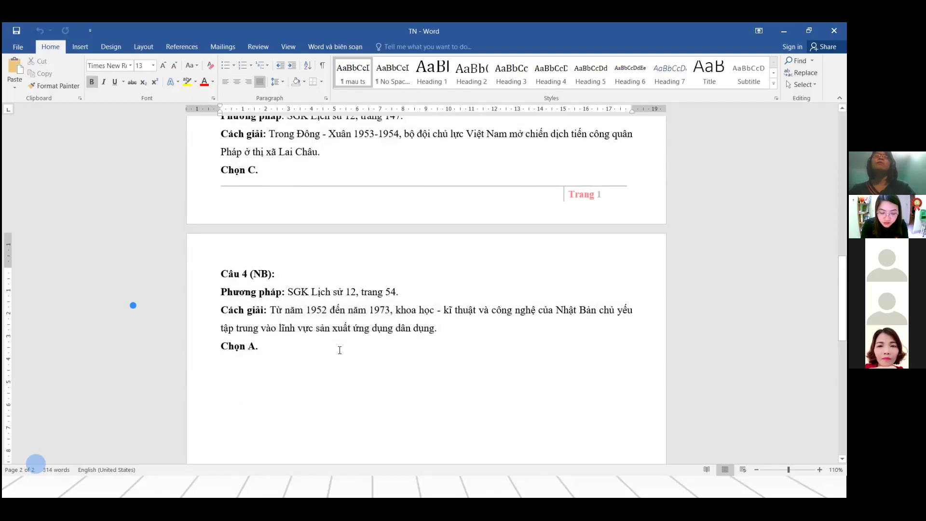
scroll(339, 349, up, 5)
scroll(340, 350, up, 5)
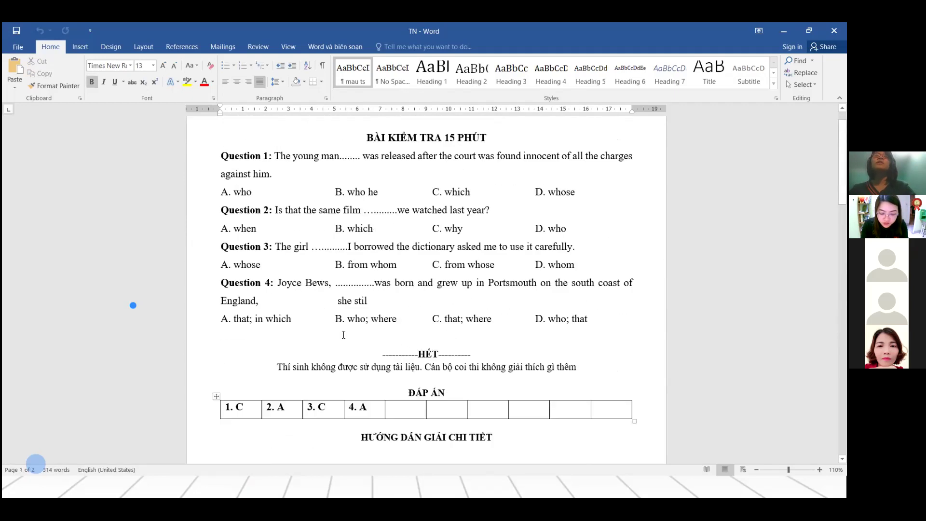
click(273, 231)
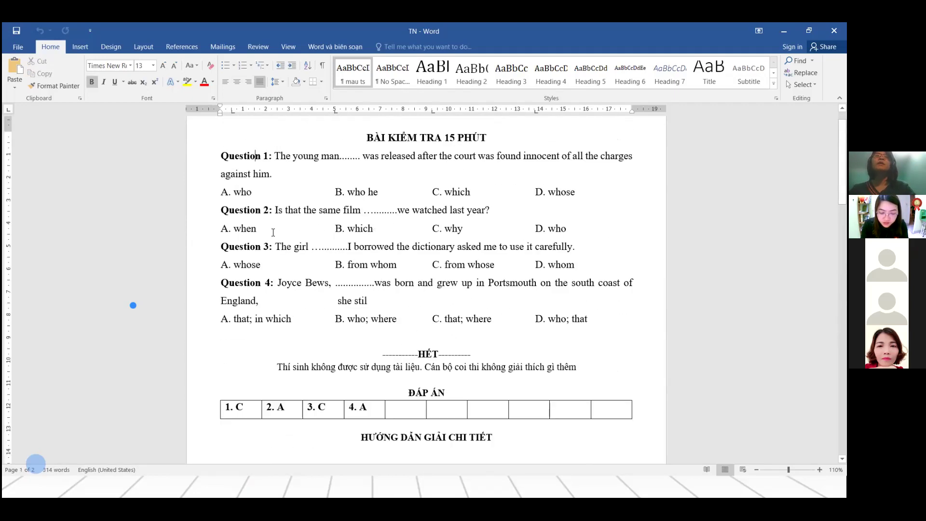
click(248, 156)
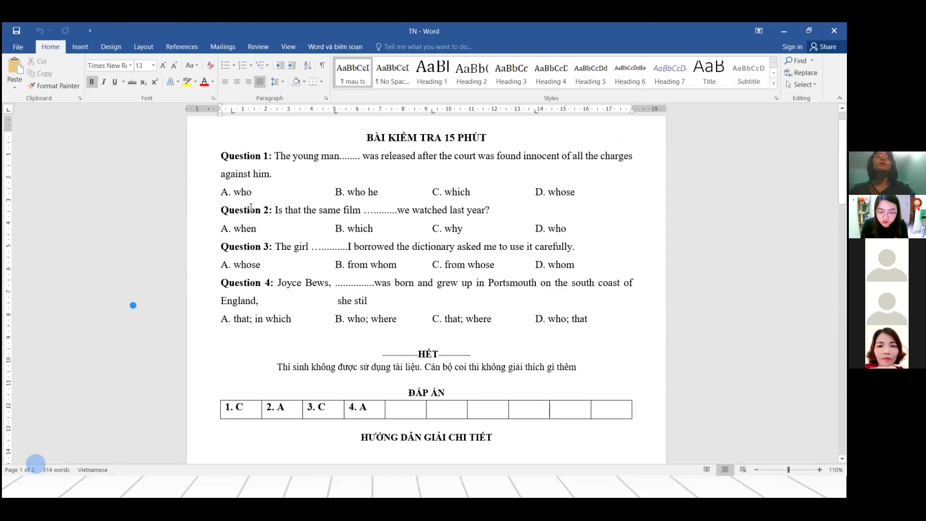
click(266, 297)
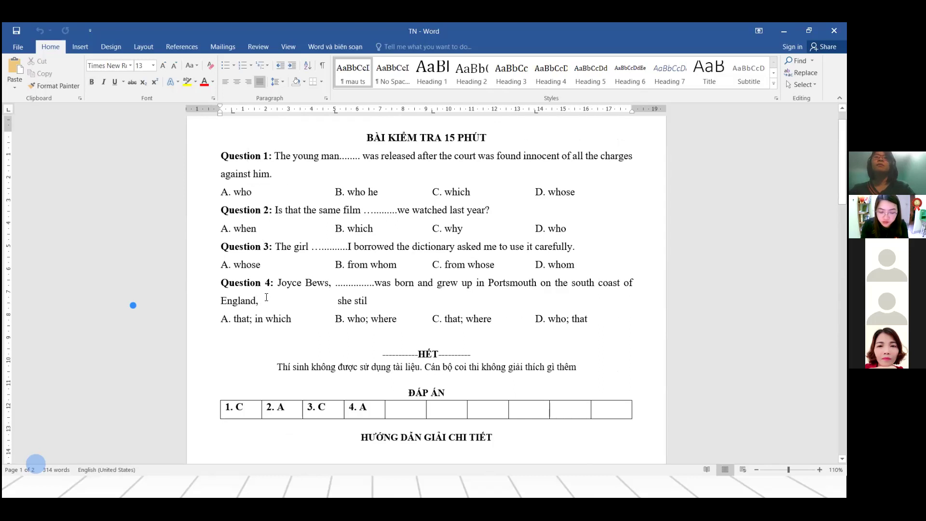
click(449, 355)
click(437, 405)
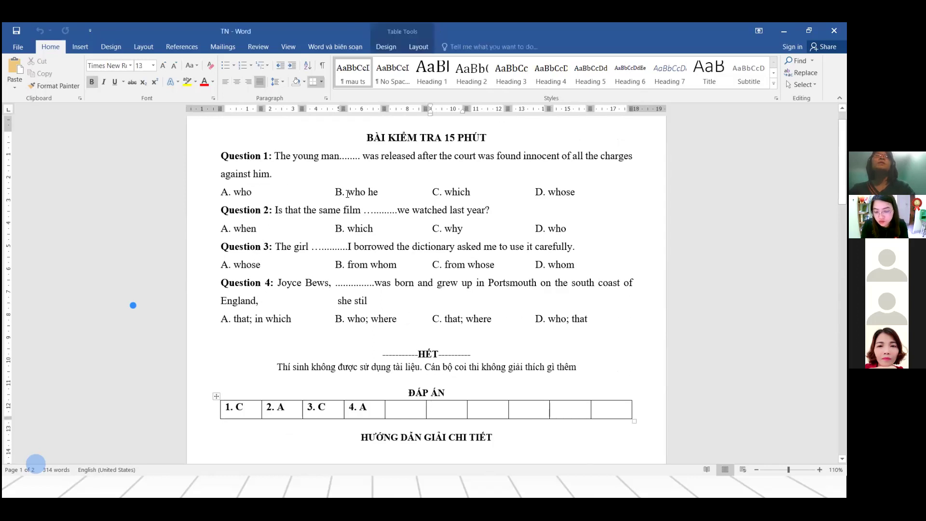
Step: Start Save As with the full save dialog and set the file type to PDF
click(18, 47)
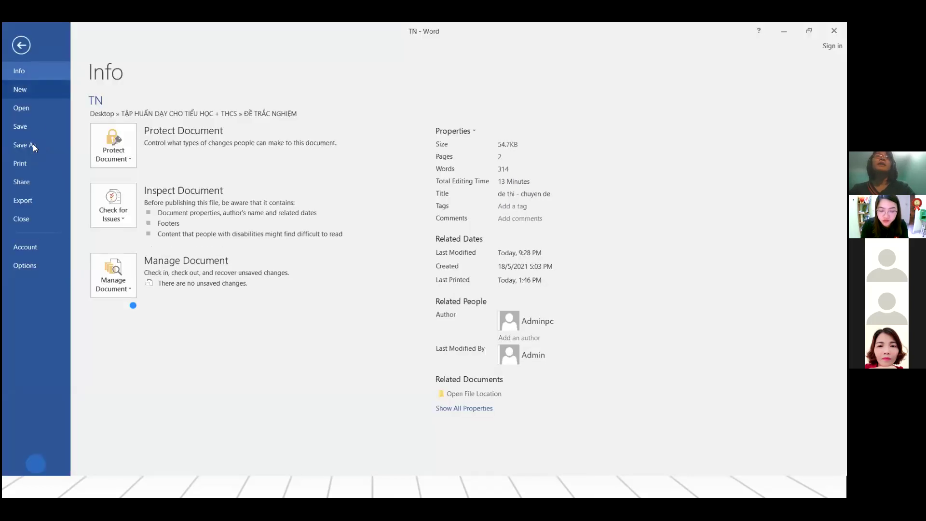
click(37, 146)
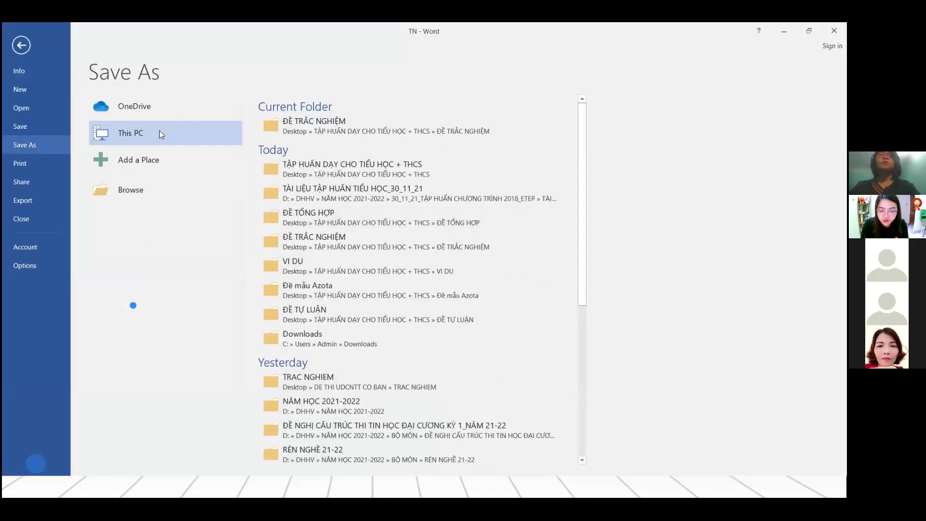
click(137, 196)
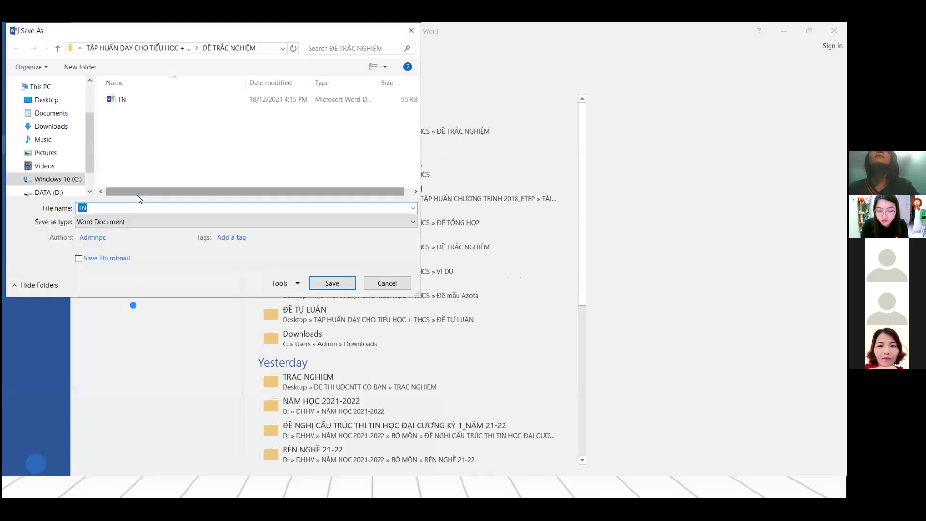
click(122, 225)
click(111, 275)
Step: Name the export TN1 and save it as PDF, replacing the existing TN1 file
double_click(101, 209)
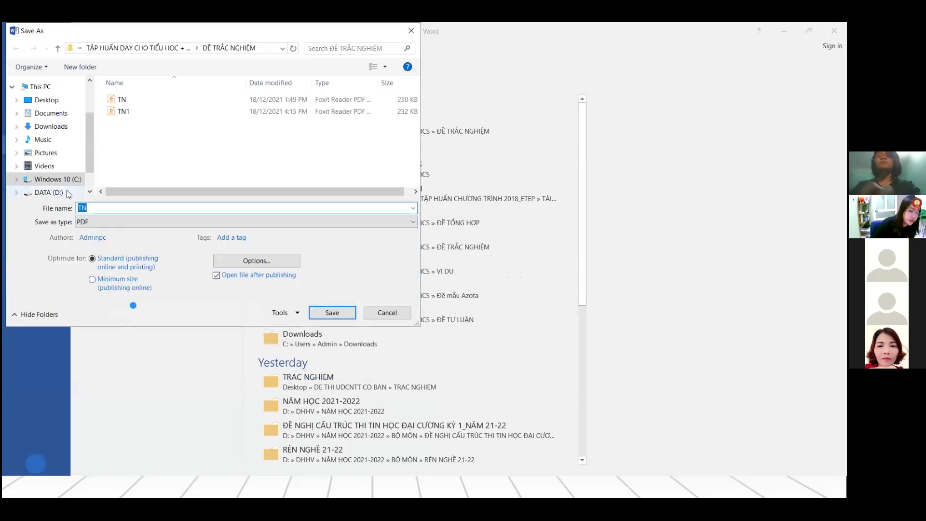
text(TRAC)
key(BackSpace)
key(BackSpace)
key(BackSpace)
text(N1)
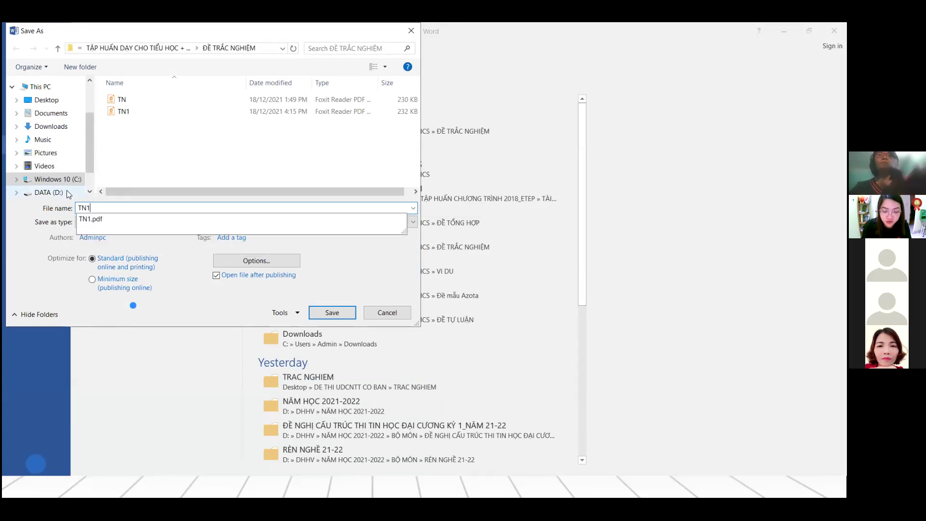
scroll(68, 188, up, 1)
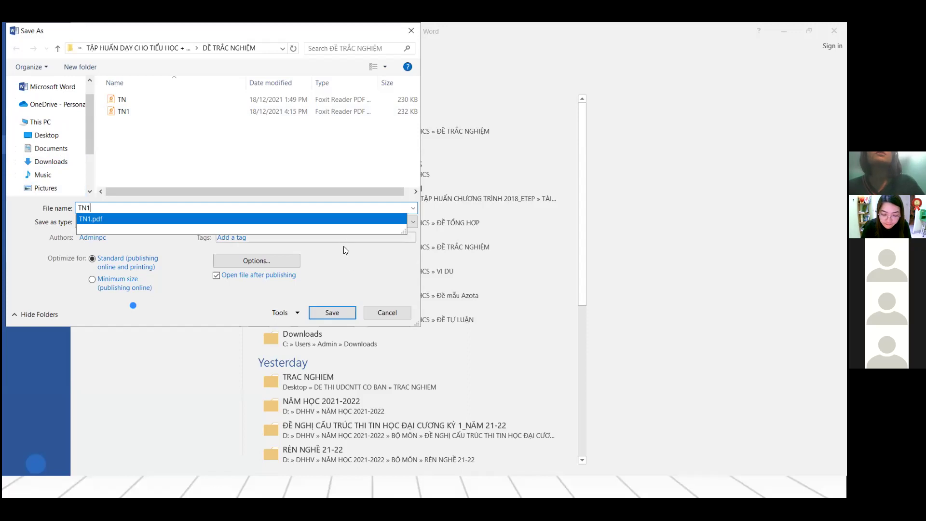
click(343, 263)
click(331, 314)
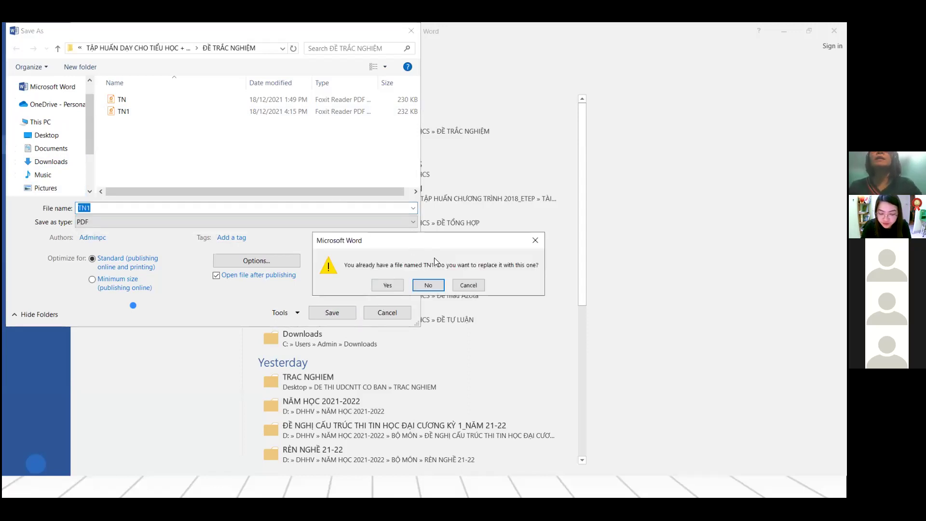
click(379, 285)
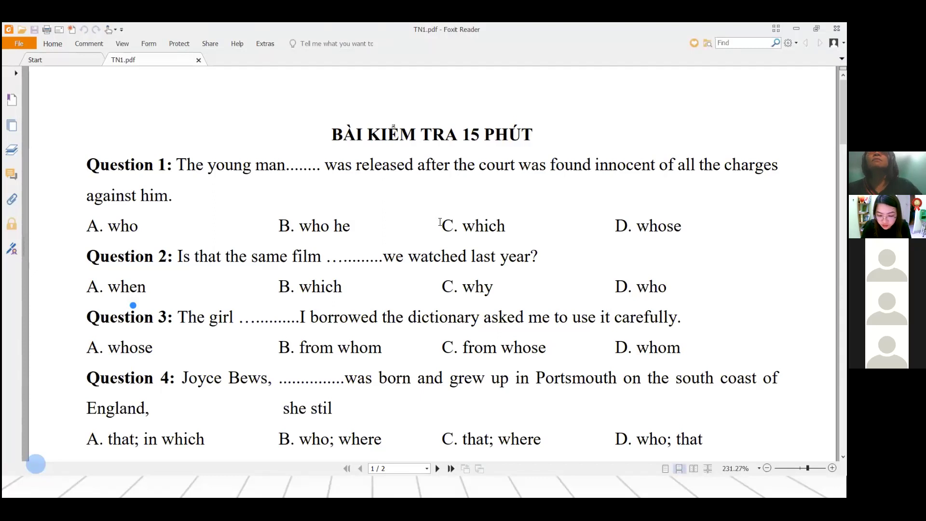
Step: Review the exported TN1.pdf in Foxit Reader, then close it
scroll(440, 222, down, 4)
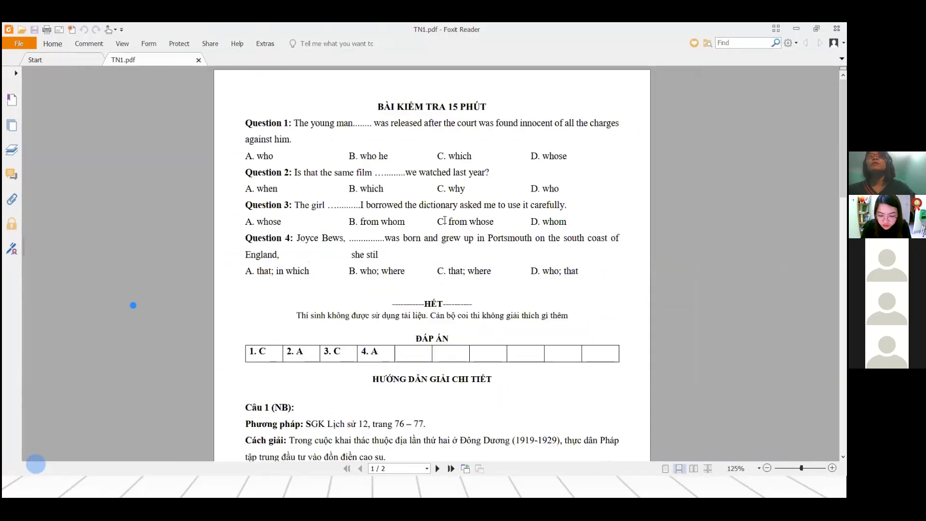
scroll(445, 220, down, 5)
scroll(445, 222, up, 5)
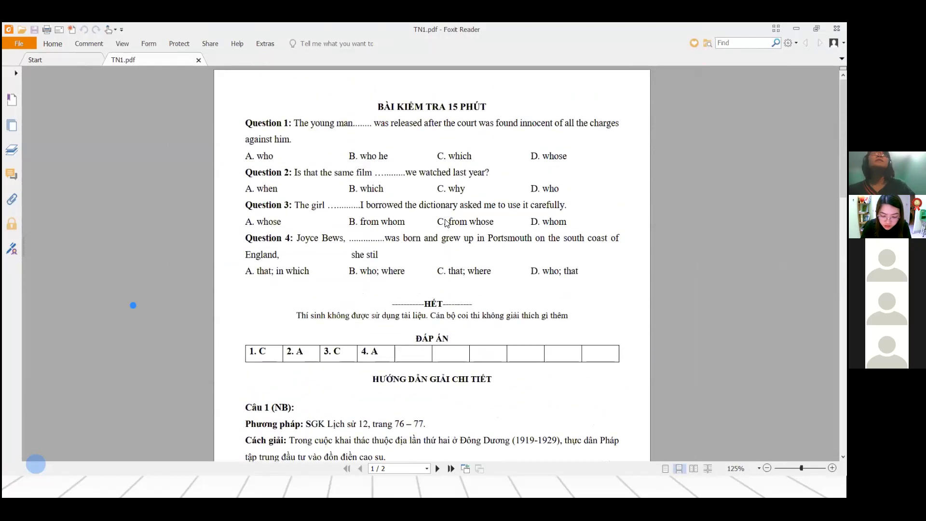
scroll(445, 222, down, 8)
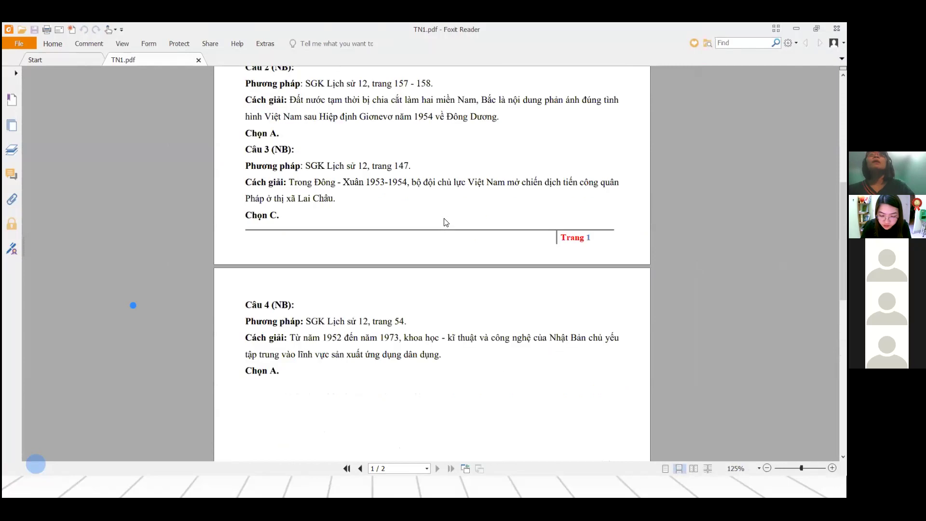
scroll(445, 217, up, 10)
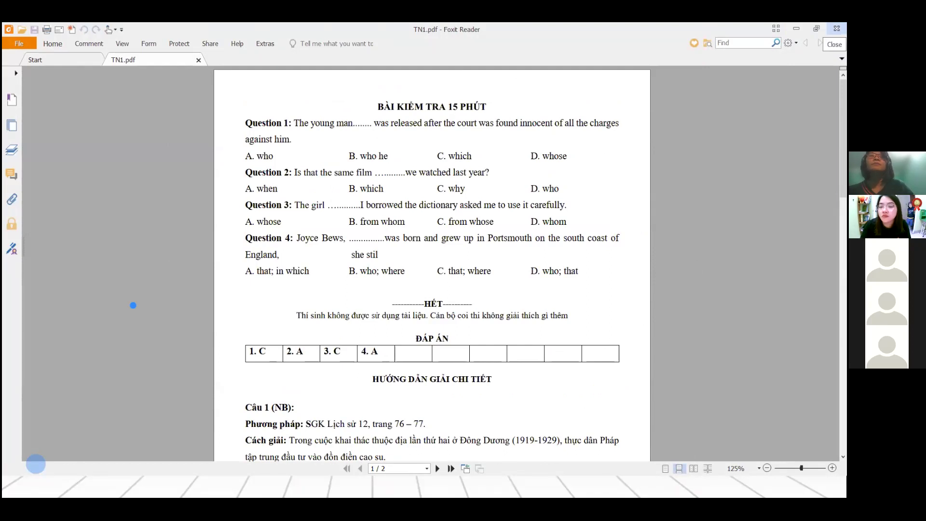
click(836, 28)
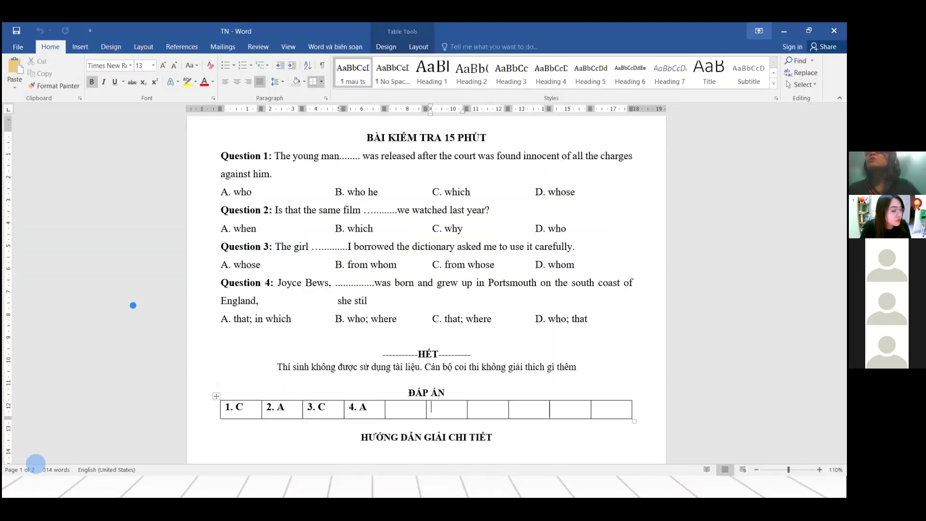
Step: Close the TN and de_mau_azota Word documents
click(784, 30)
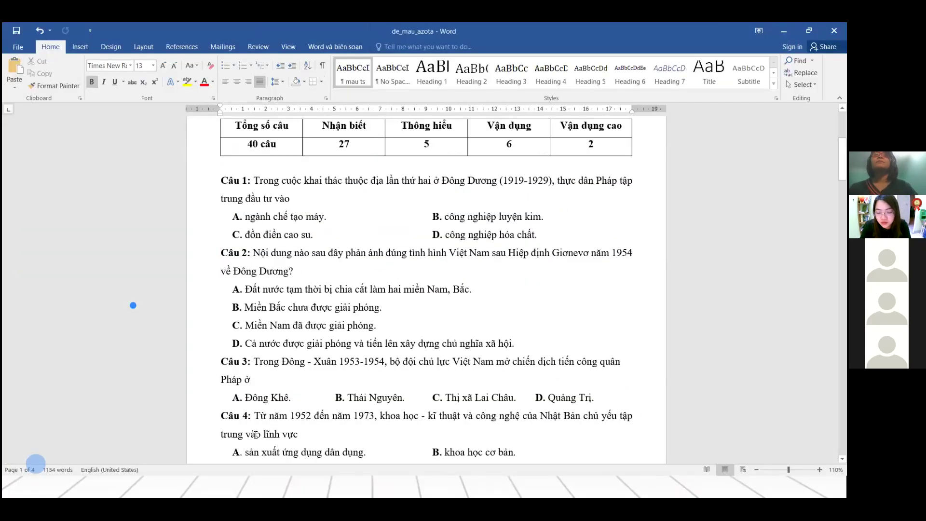
click(784, 30)
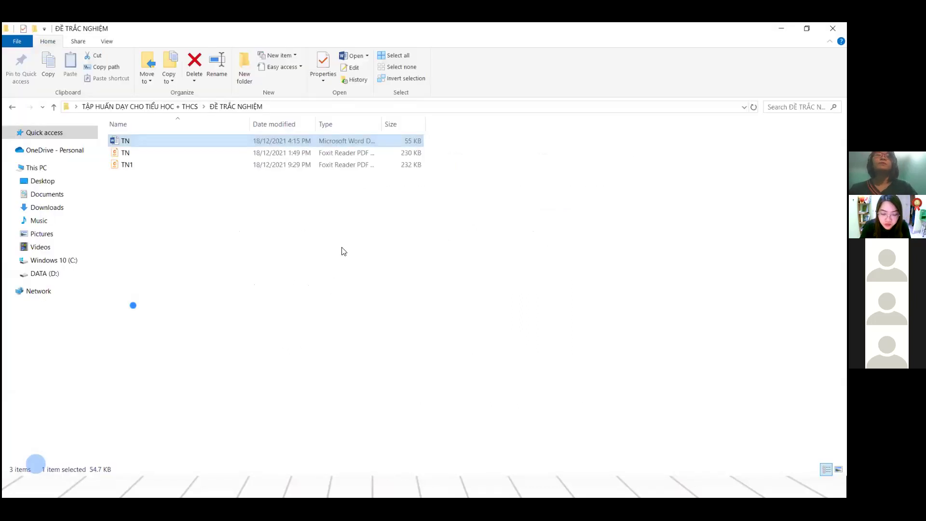
key(super)
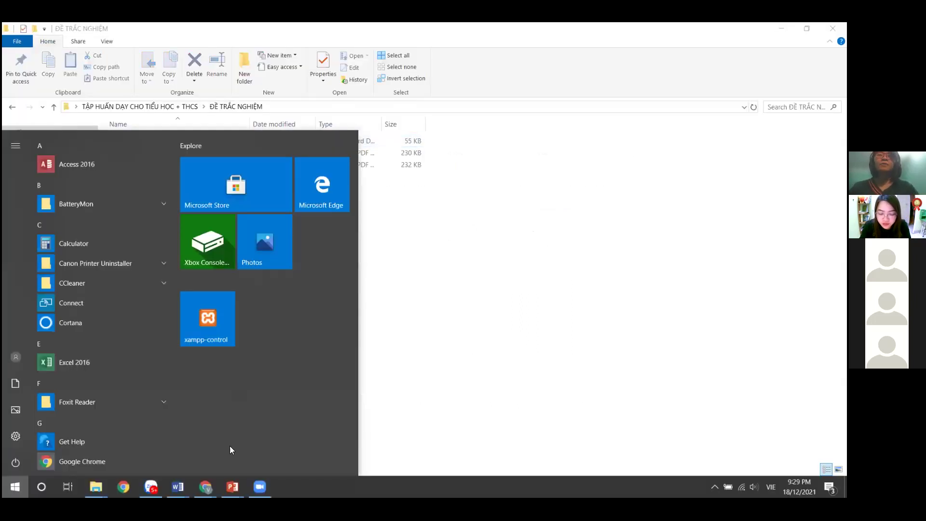
Step: In Azota, start a PDF 2.0 test and upload TN1 from Desktop's ĐỀ TRẮC NGHIỆM folder
mouse_move(205, 486)
click(250, 460)
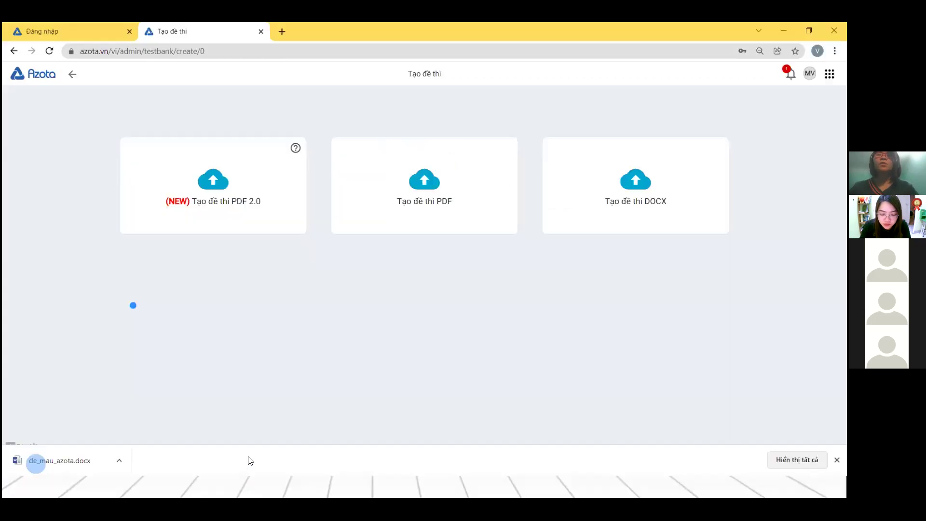
click(215, 187)
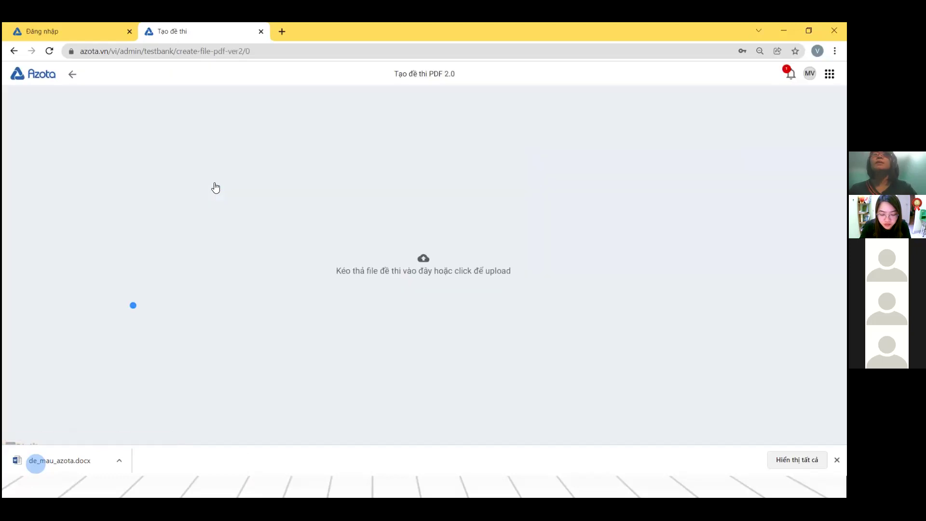
click(423, 259)
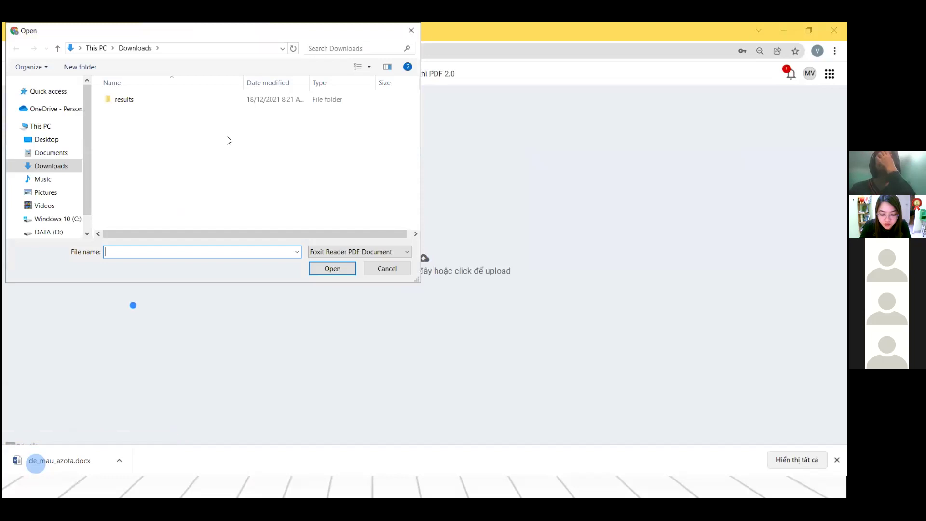
click(58, 139)
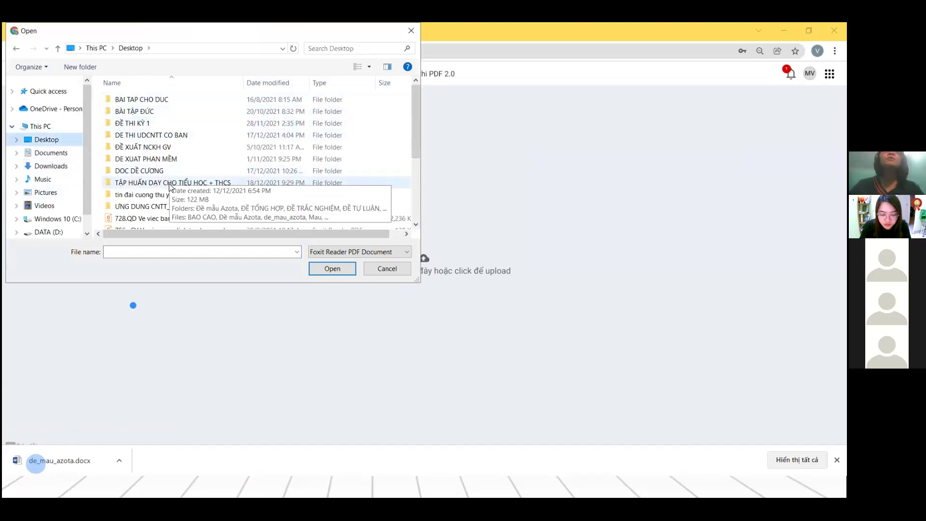
double_click(170, 184)
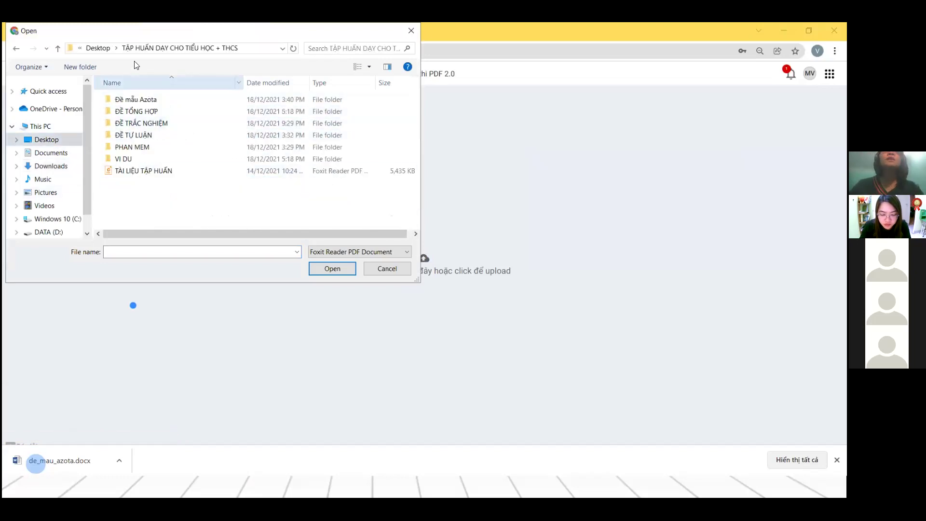
double_click(161, 124)
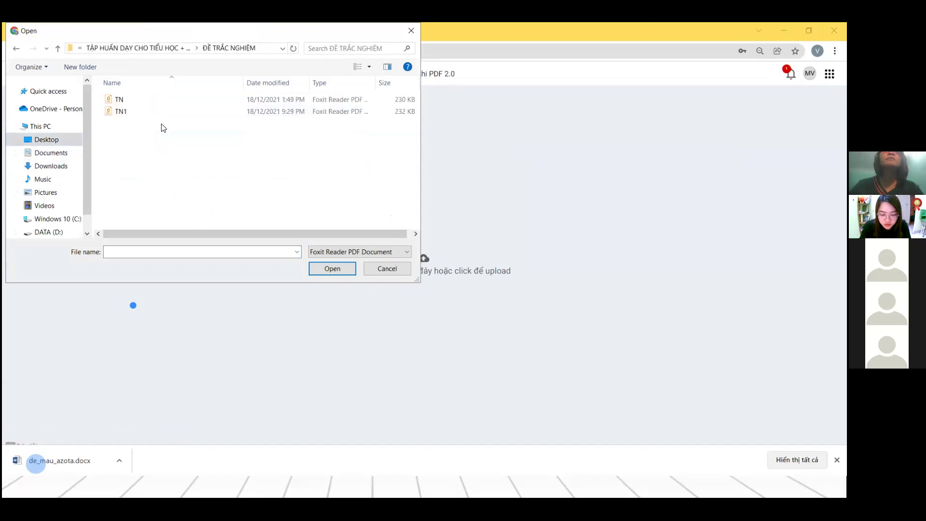
click(124, 111)
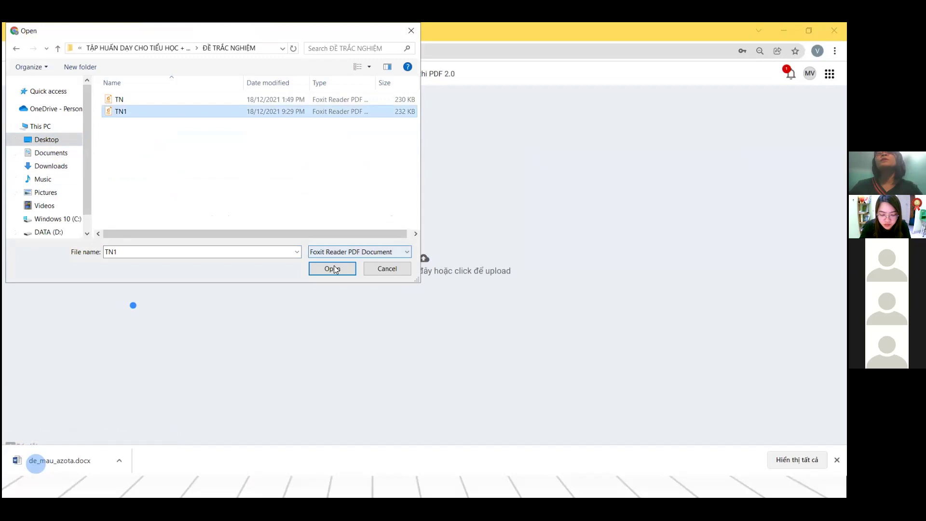
click(333, 267)
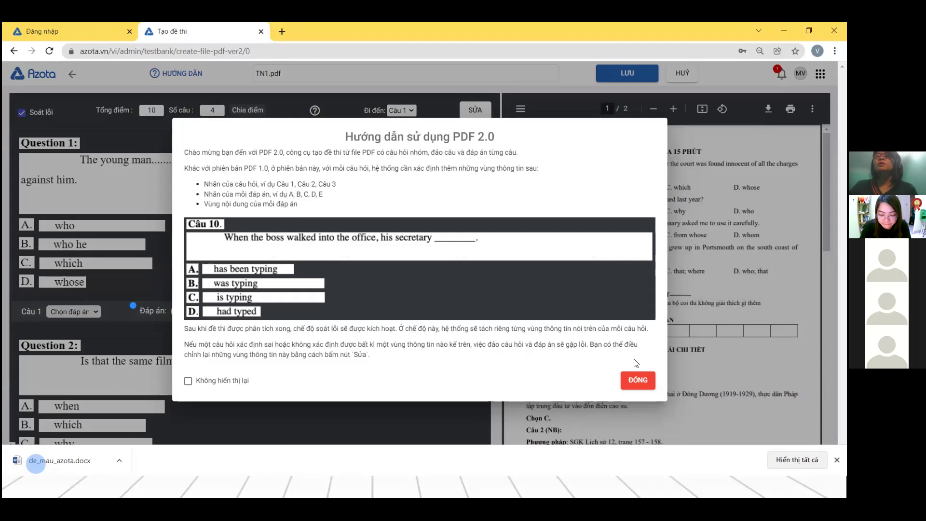
Step: Dismiss the 'Hướng dẫn sử dụng PDF 2.0' guide with ĐÓNG
click(627, 373)
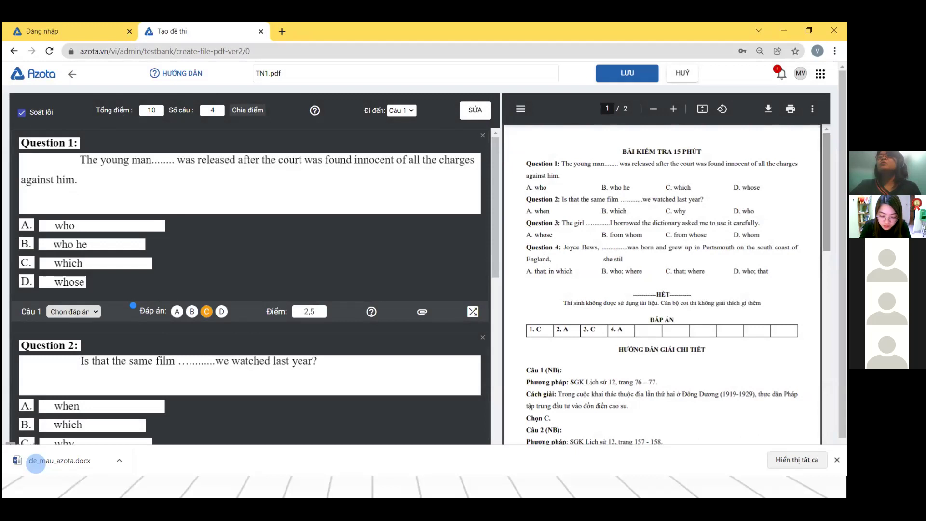
scroll(667, 284, down, 3)
scroll(662, 284, down, 5)
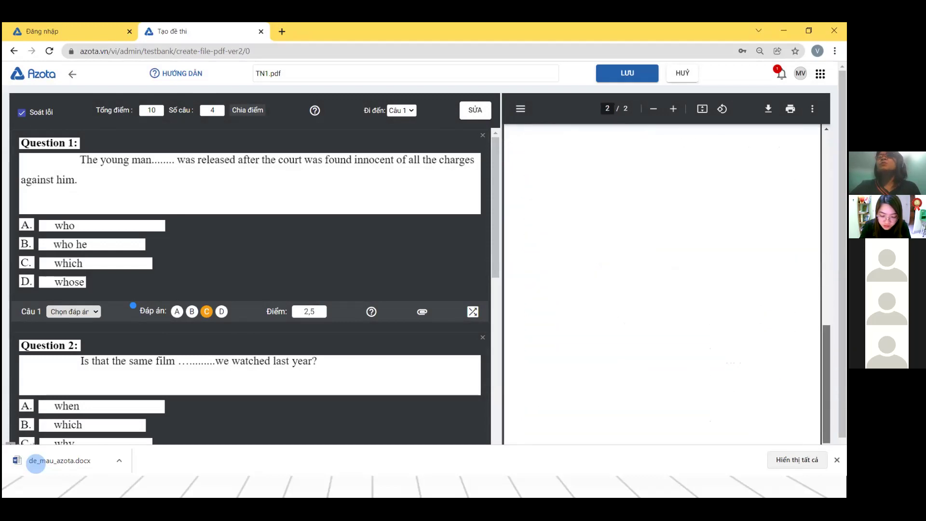
scroll(662, 284, up, 10)
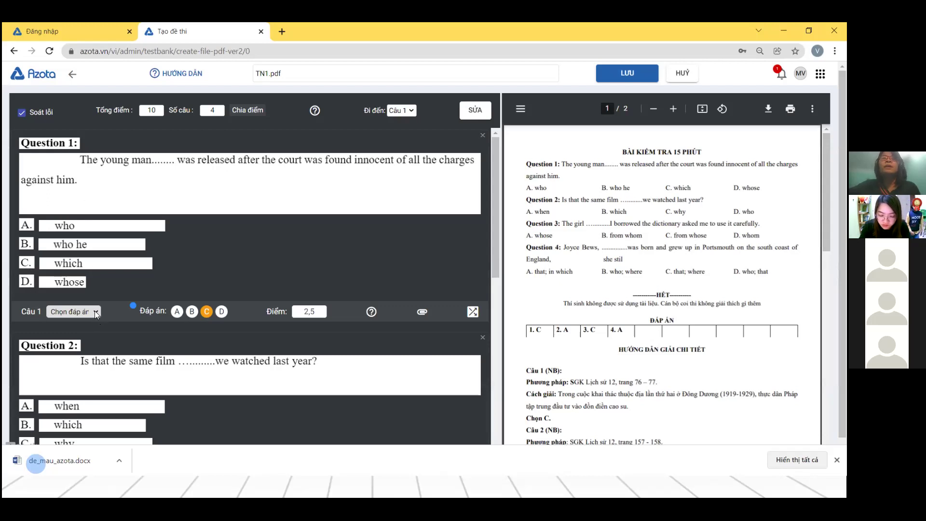
click(73, 312)
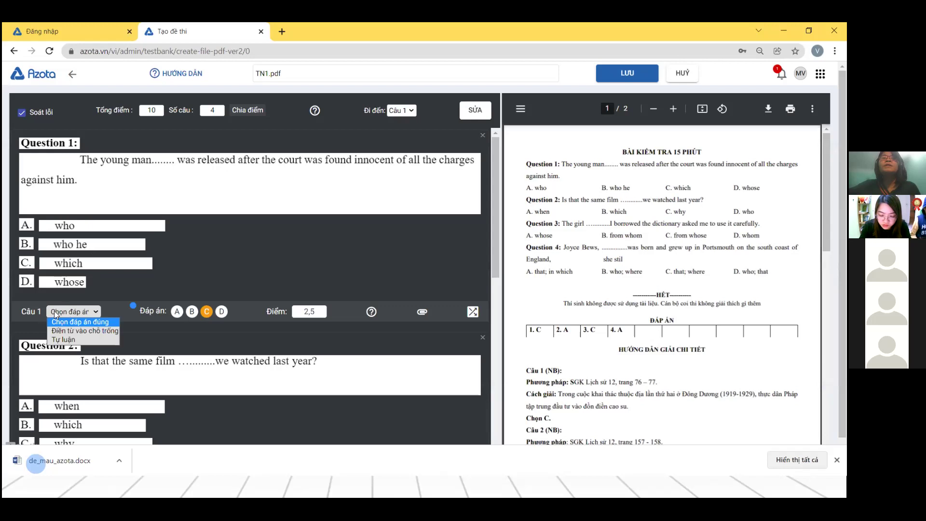
click(98, 321)
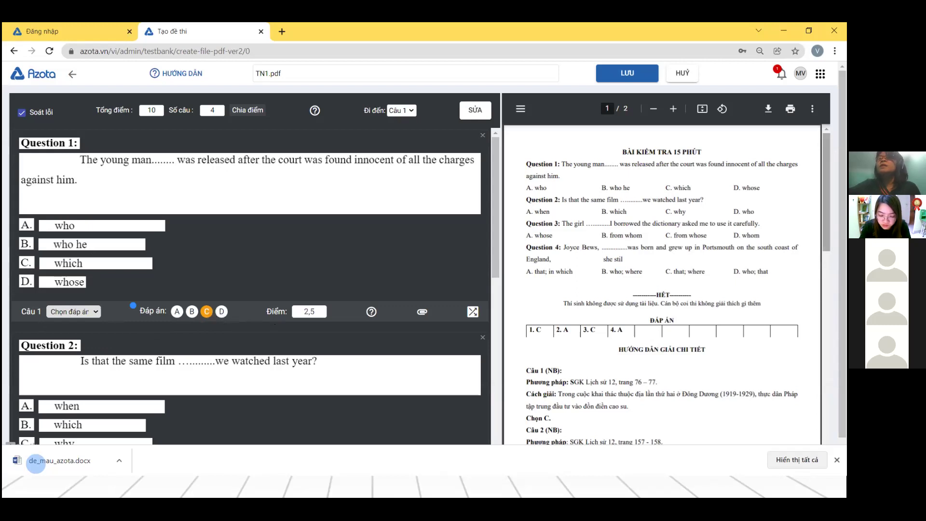
drag(647, 319, 539, 329)
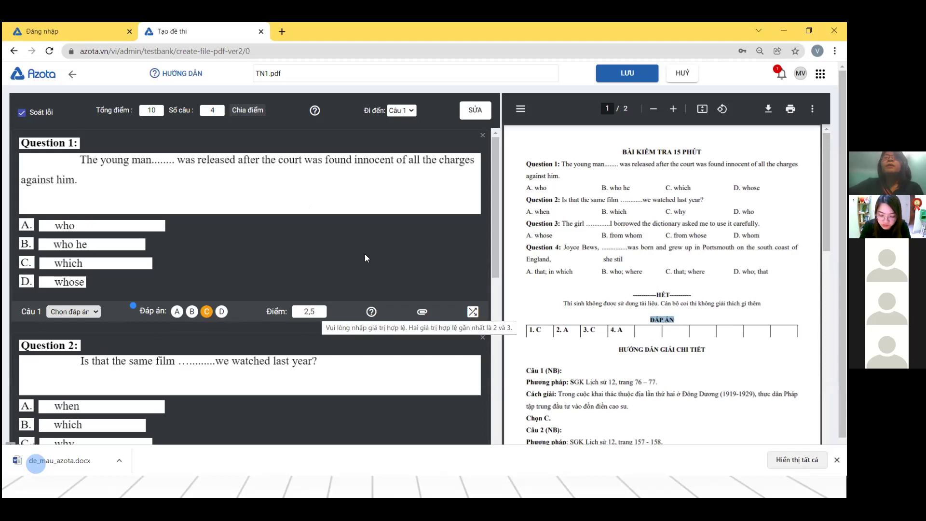
scroll(367, 256, down, 1)
scroll(365, 254, down, 6)
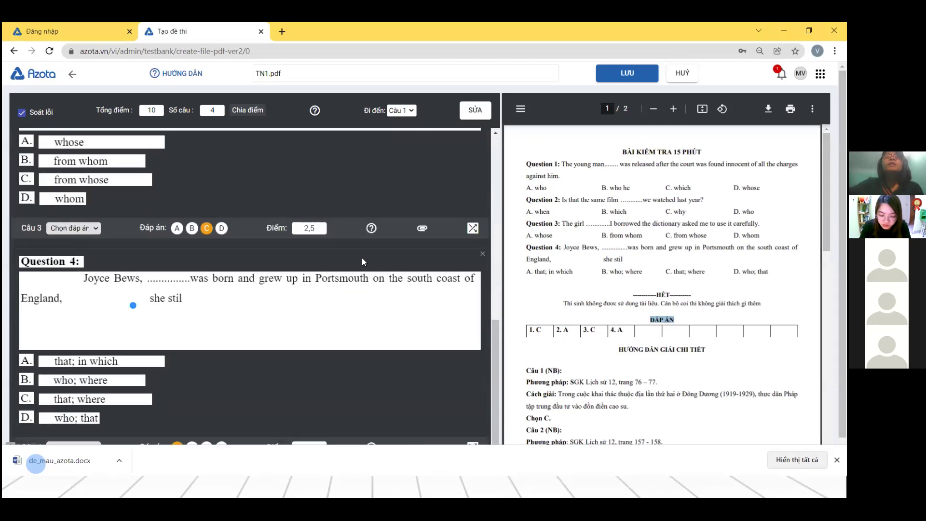
scroll(362, 258, down, 1)
scroll(362, 261, up, 8)
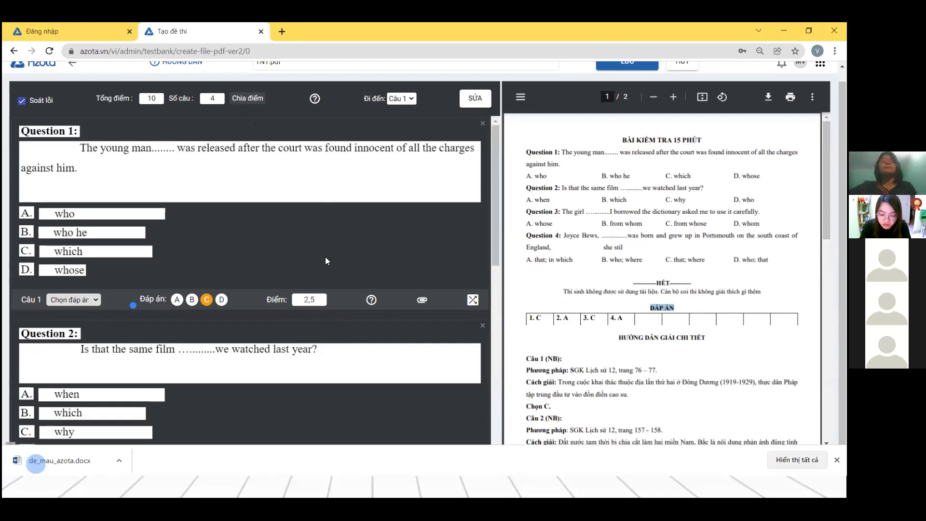
scroll(338, 252, down, 3)
scroll(338, 252, up, 2)
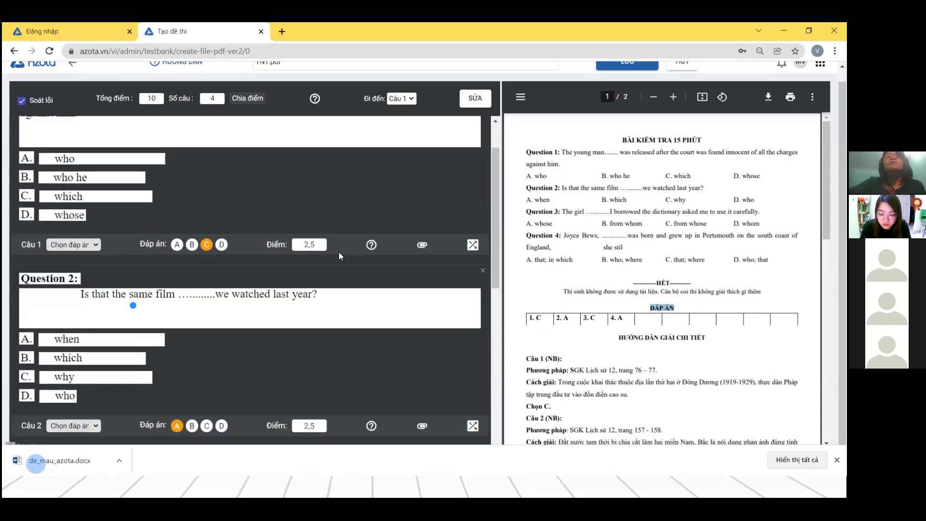
scroll(338, 252, down, 1)
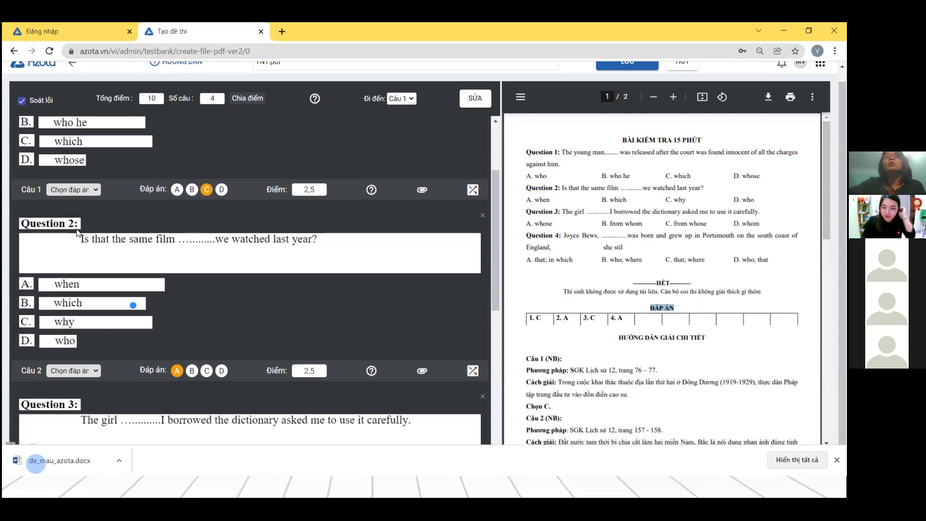
scroll(323, 324, down, 6)
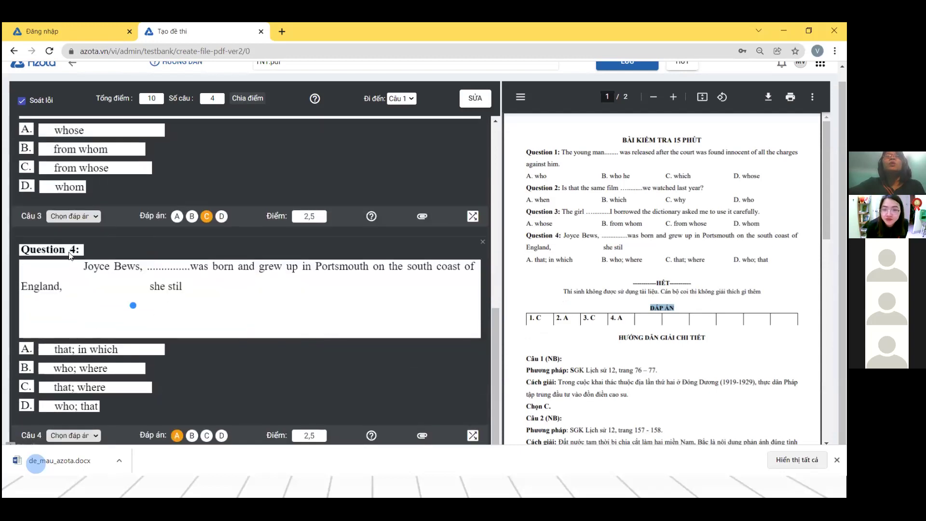
Step: Stretch Question 1's green region up over the test title and apply the change
click(470, 98)
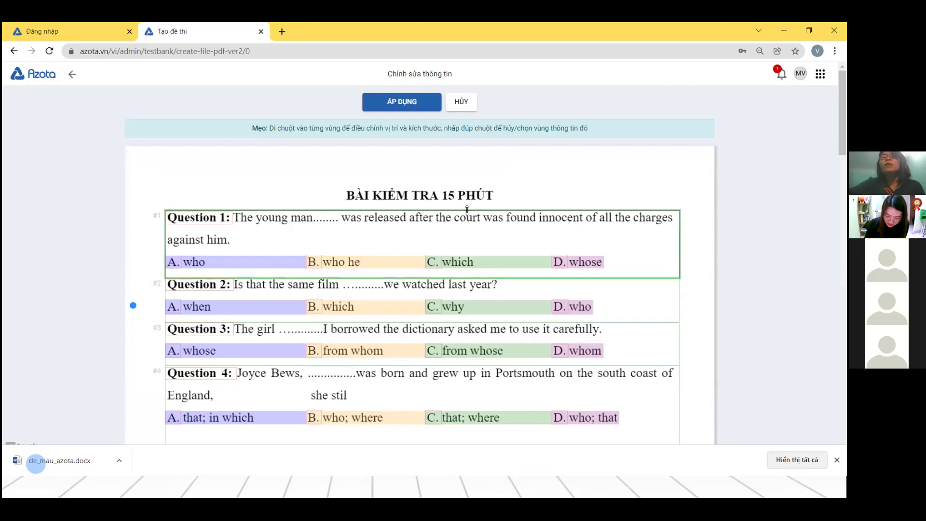
drag(467, 209, 468, 181)
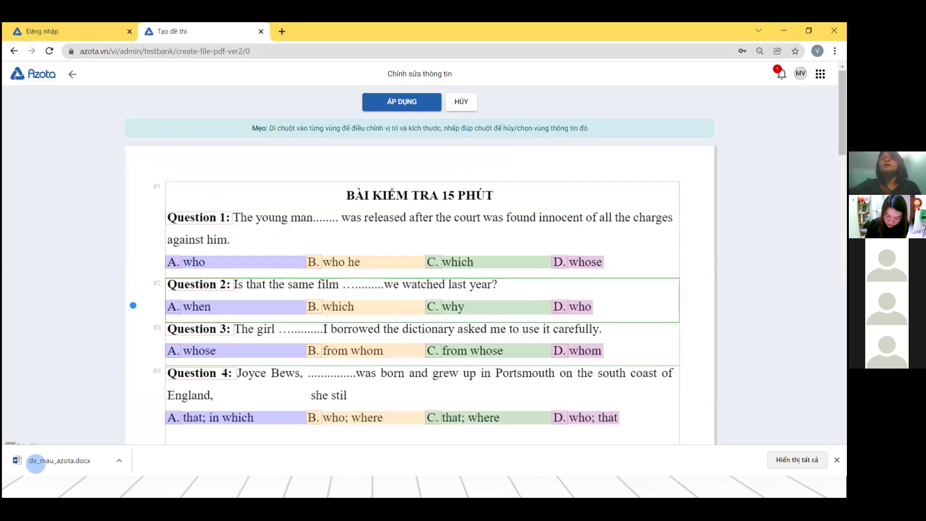
scroll(663, 280, down, 5)
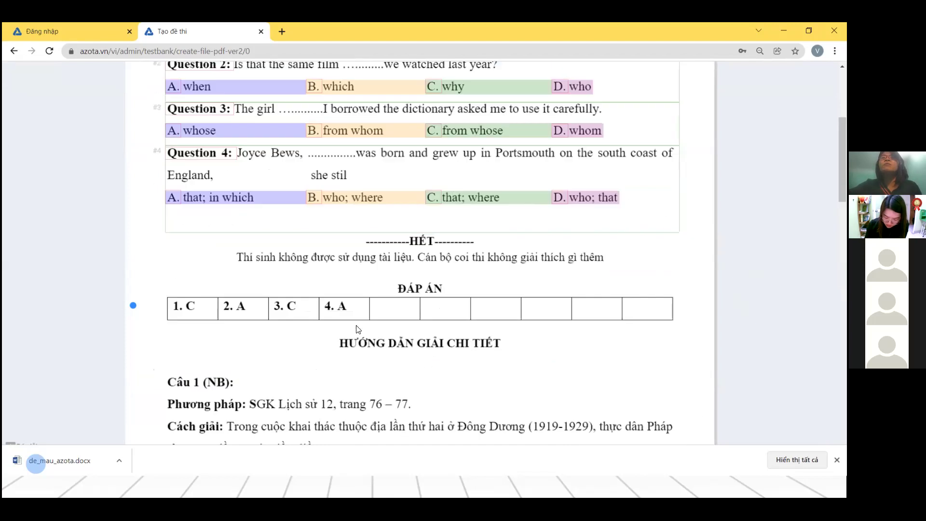
scroll(358, 329, up, 5)
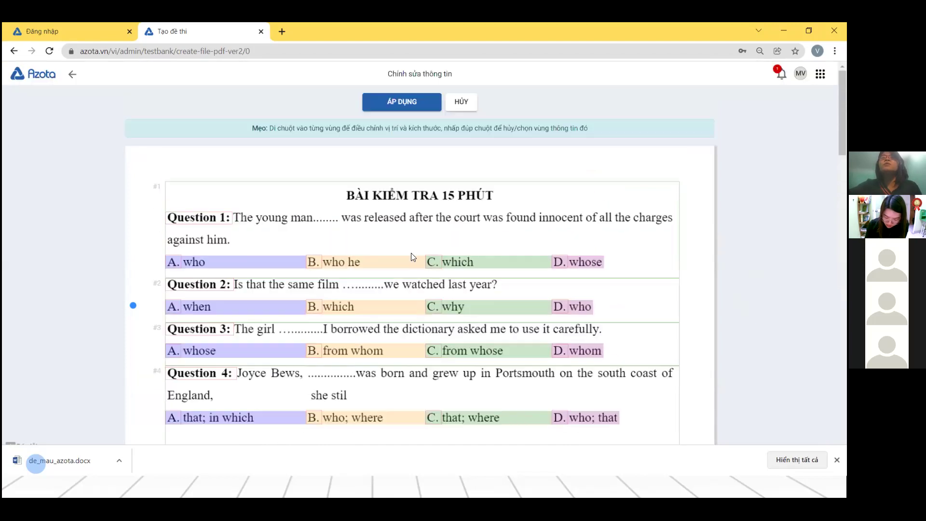
click(399, 103)
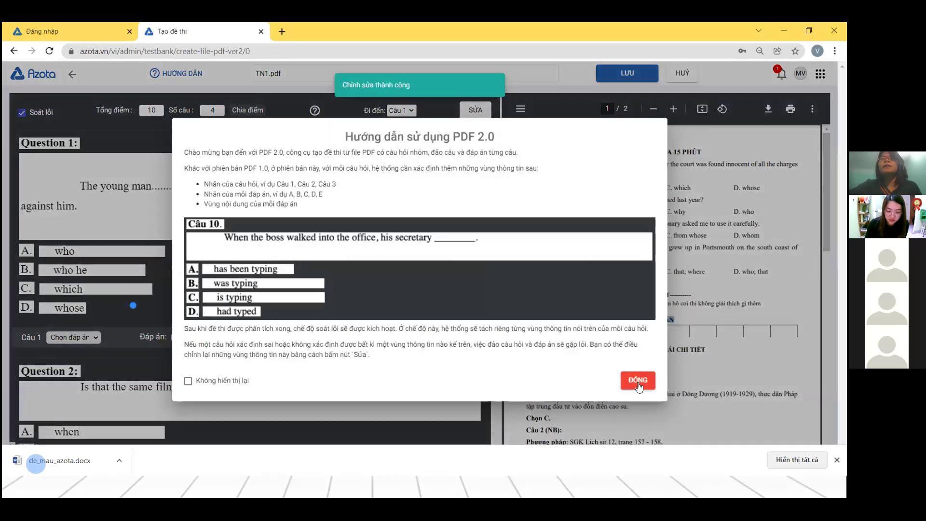
Step: Close the PDF 2.0 help dialog and dismiss the download bar
click(637, 380)
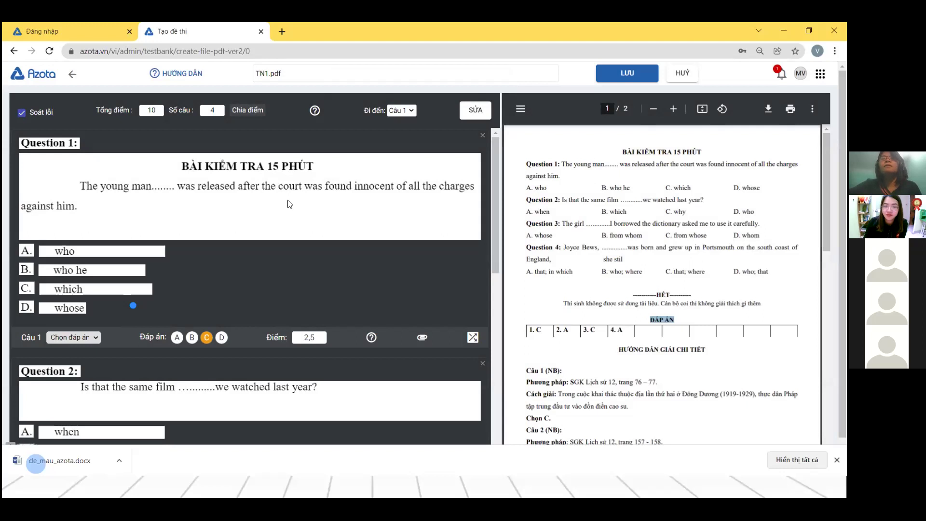
click(836, 459)
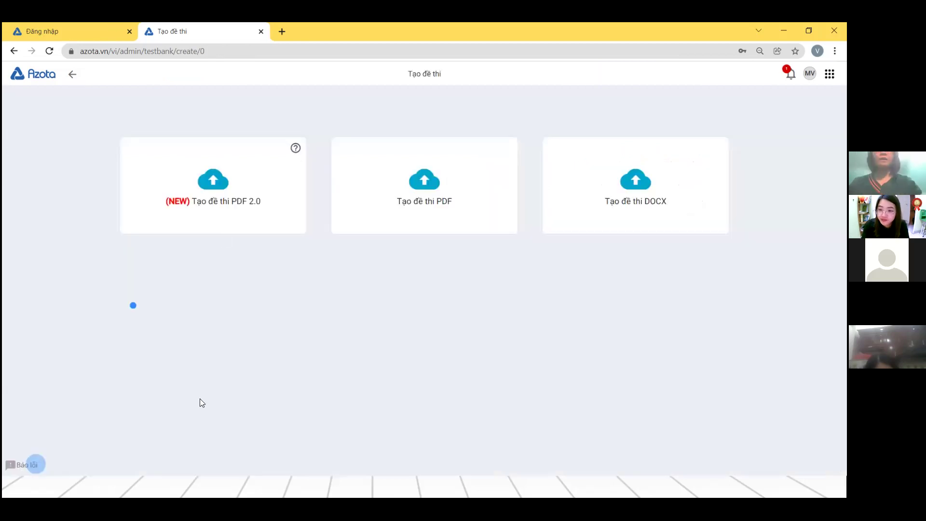
Step: Open Azota's DOCX test-creation page and download the sample de_mau_azota.docx
key(super)
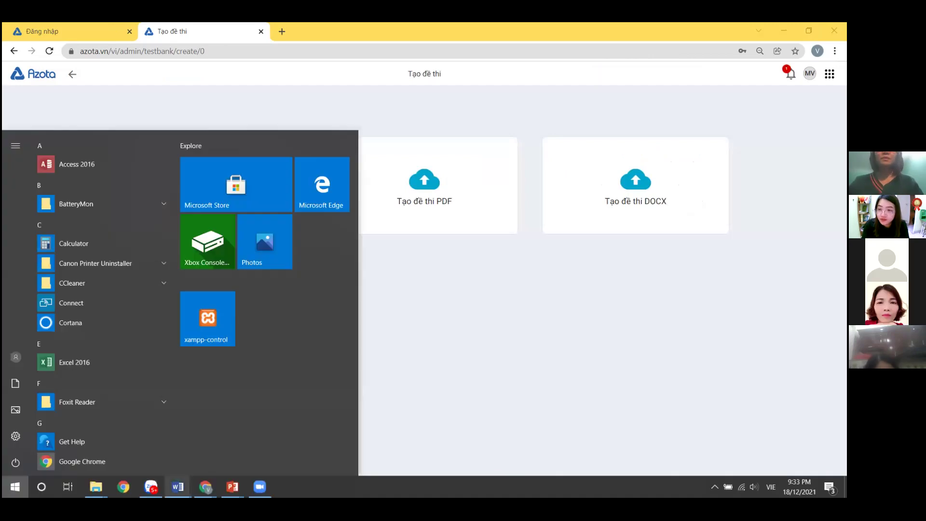
mouse_move(178, 487)
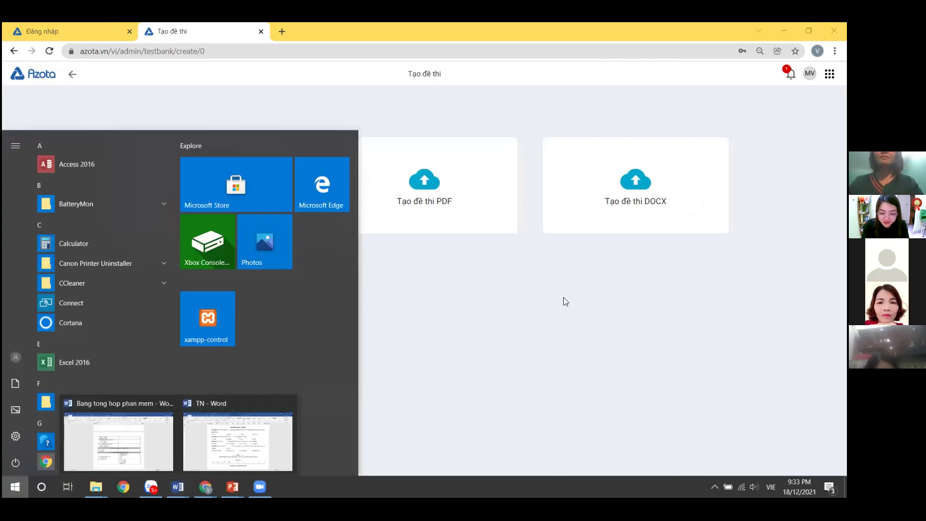
click(485, 330)
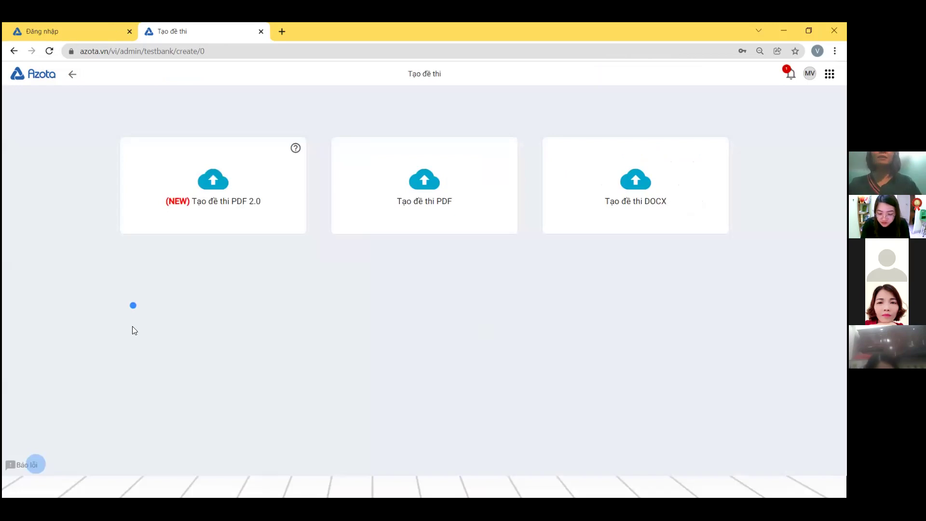
key(super)
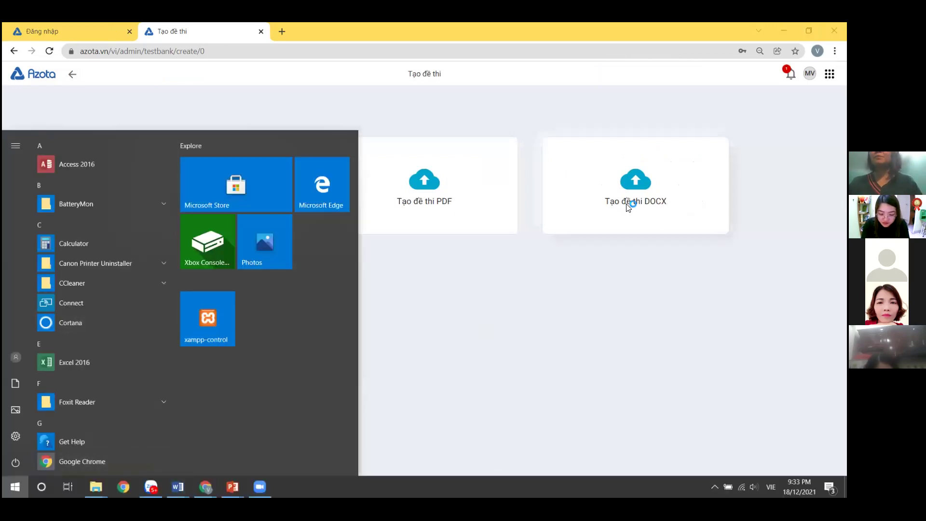
click(628, 206)
click(627, 206)
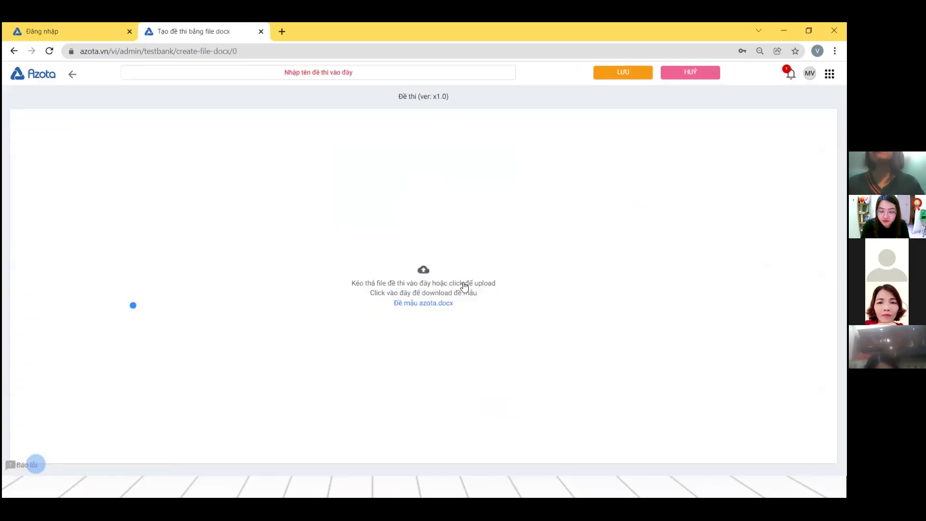
click(427, 305)
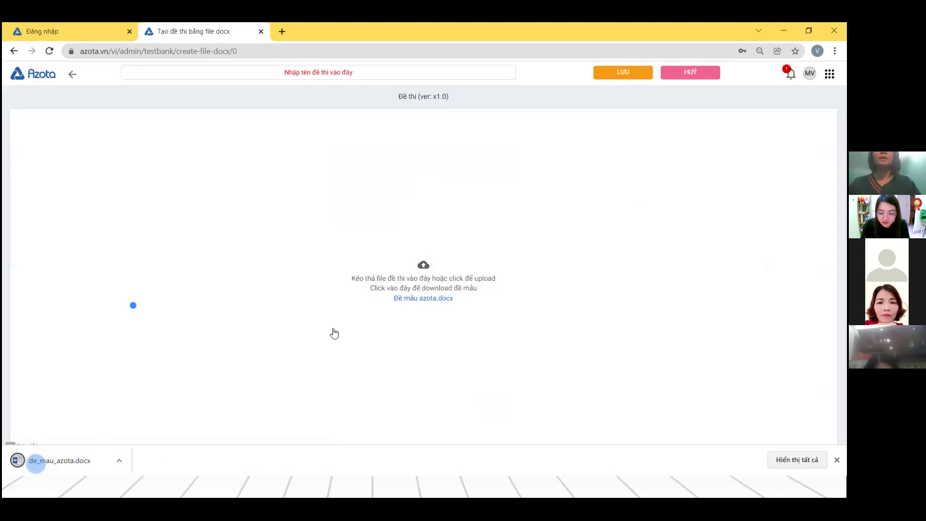
click(123, 460)
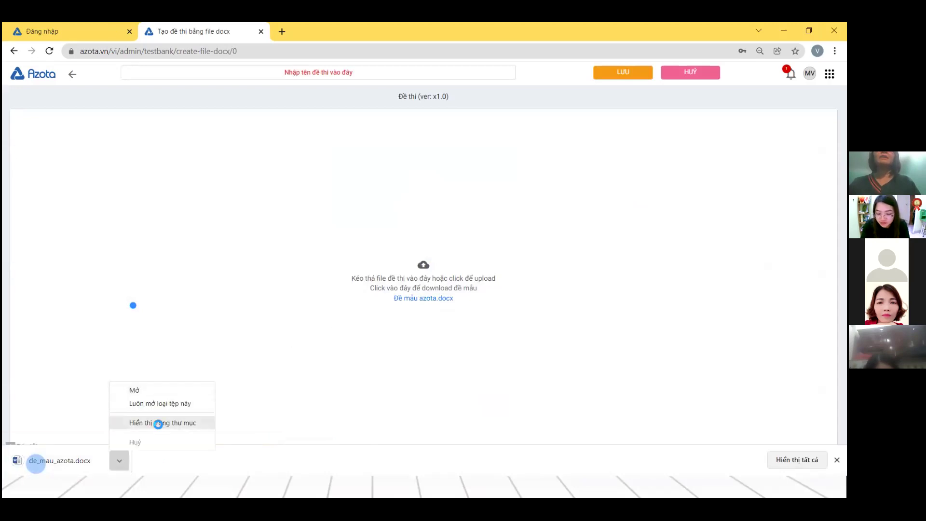
Step: Rename the downloaded de_mau_azota file to KIEM TRA in its folder and open it in Word
click(158, 422)
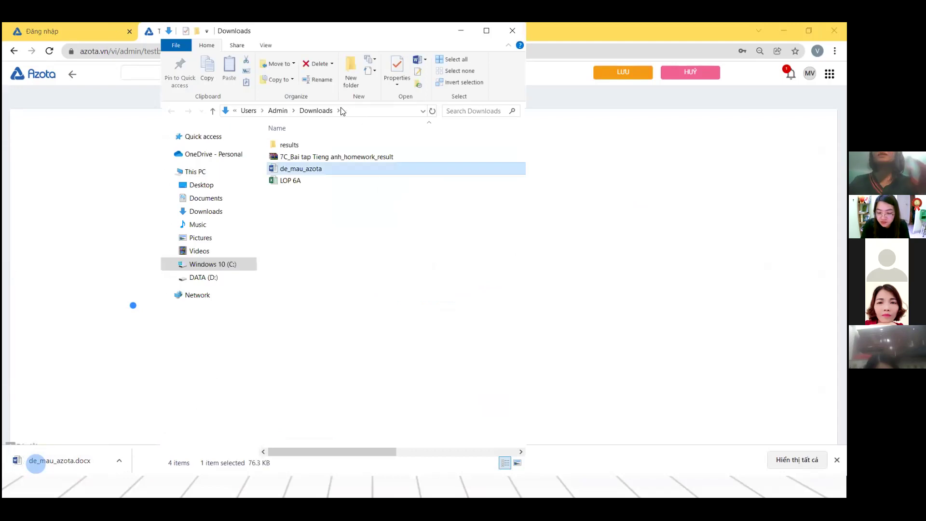
click(320, 170)
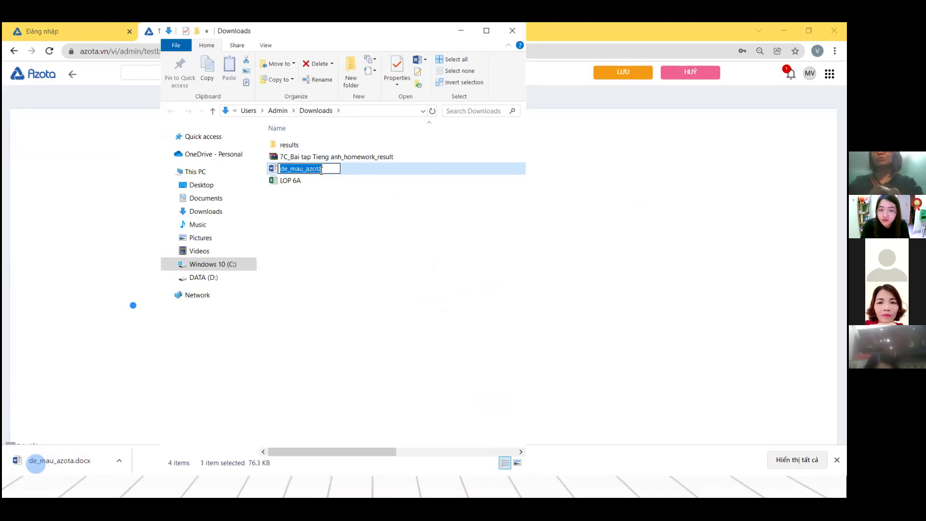
text(Thuc)
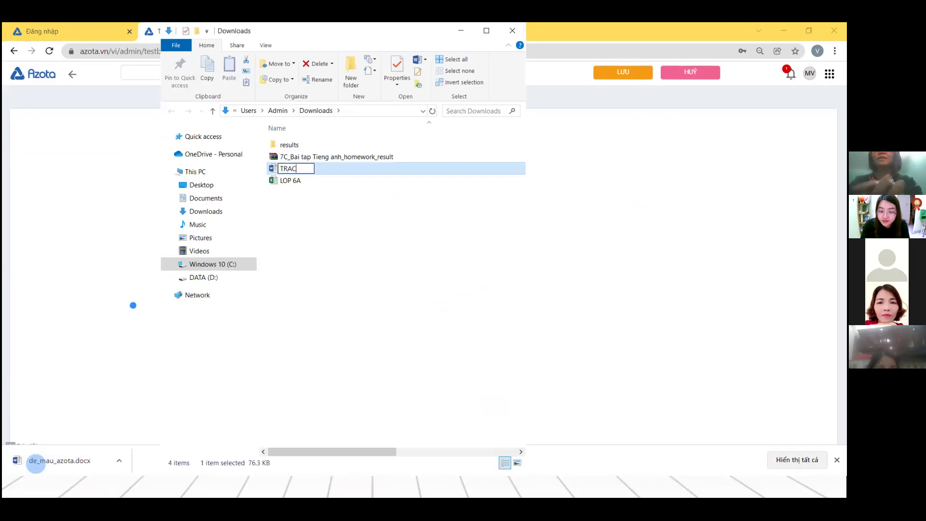
key(BackSpace)
key(BackSpace)
key(BackSpace)
key(BackSpace)
text(KEIM TRA)
key(BackSpace)
key(BackSpace)
key(BackSpace)
key(BackSpace)
key(BackSpace)
key(BackSpace)
key(BackSpace)
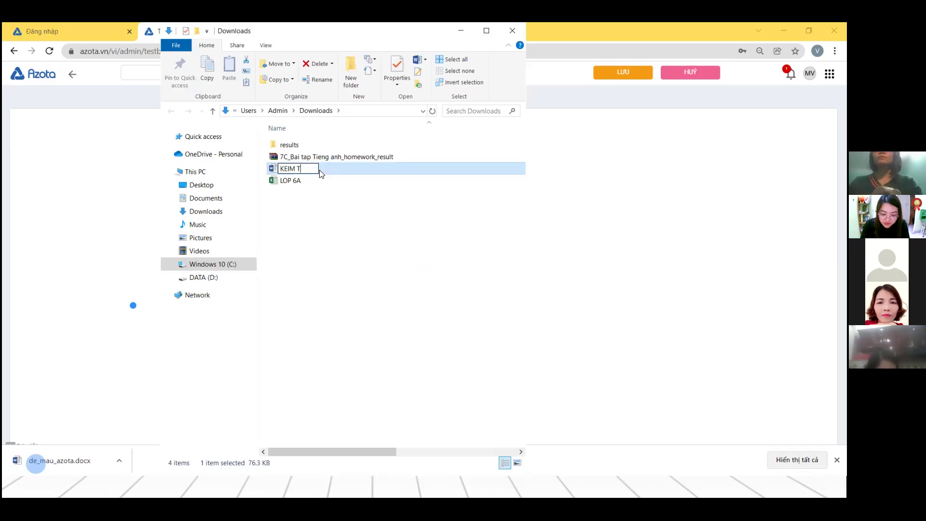
text(IEM TRA)
key(Return)
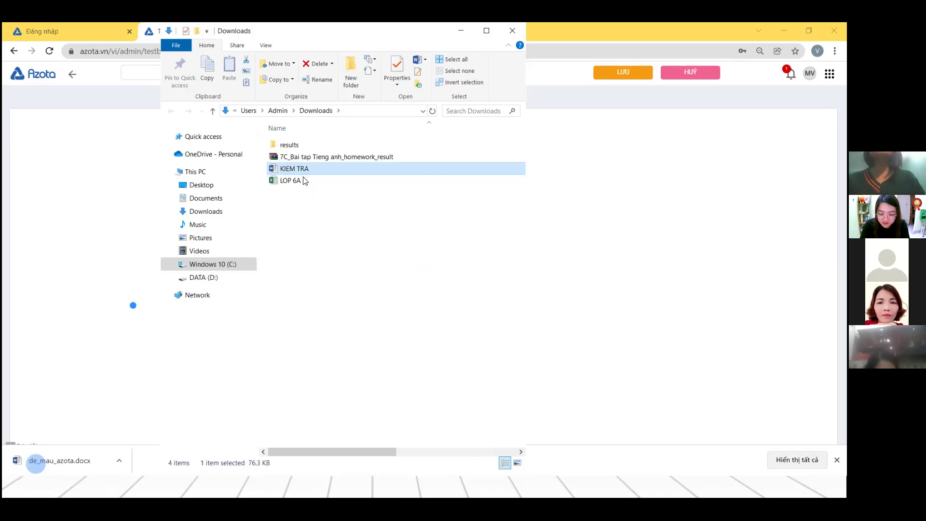
double_click(302, 173)
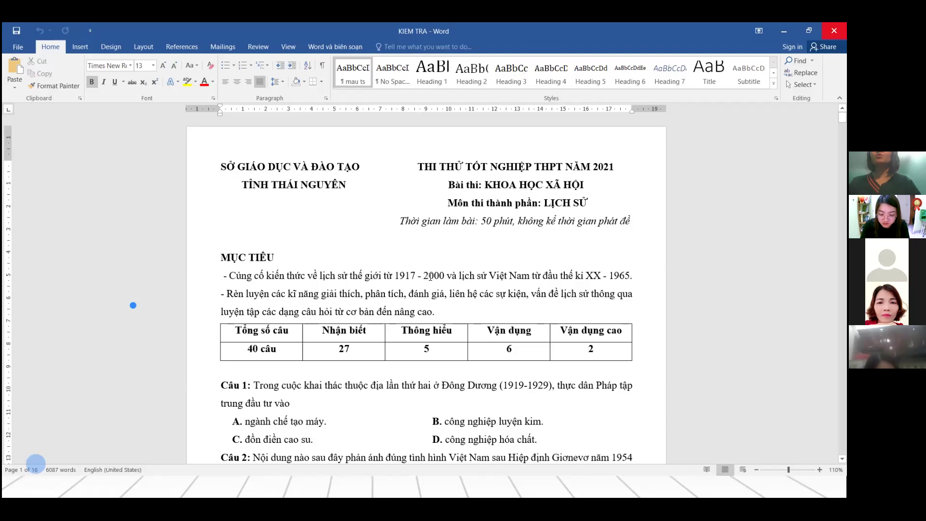
Step: Replace the school header with a centered, bold title 'KIỂM TRA 15 PHÚT'
shift+click(634, 220)
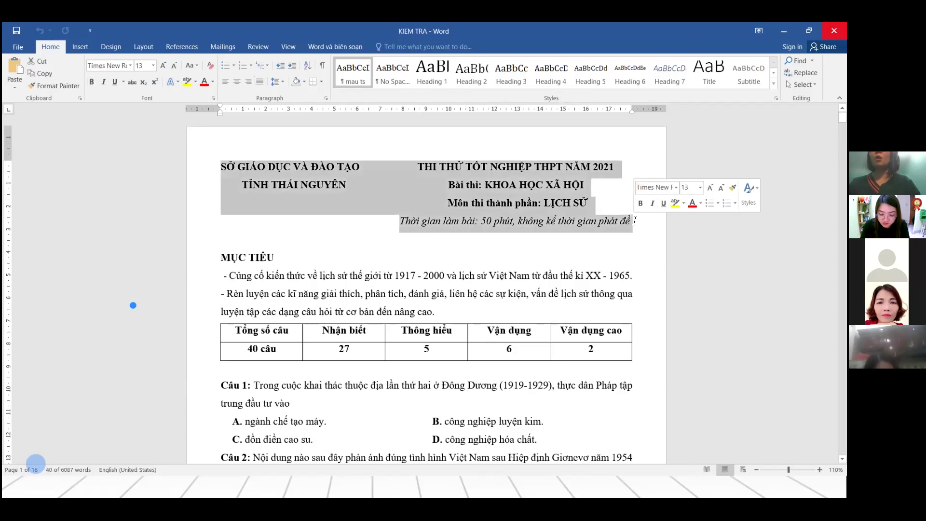
key(Delete)
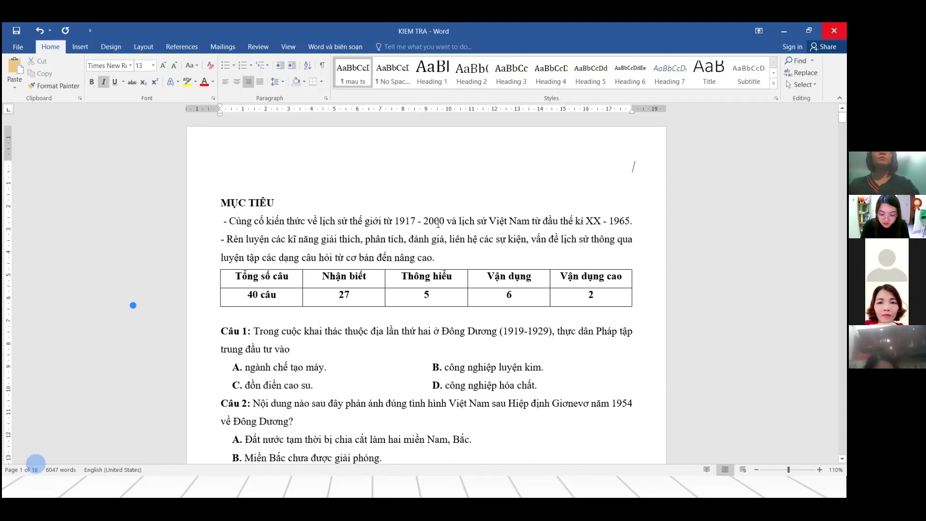
key(ctrl+e)
key(ctrl+i)
text(K)
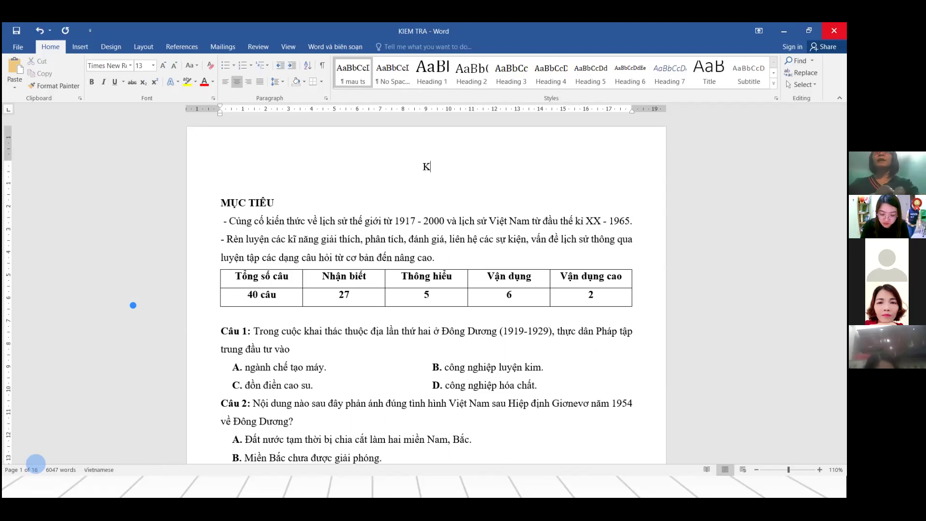
text(IỂM TRA 15 PHÚT)
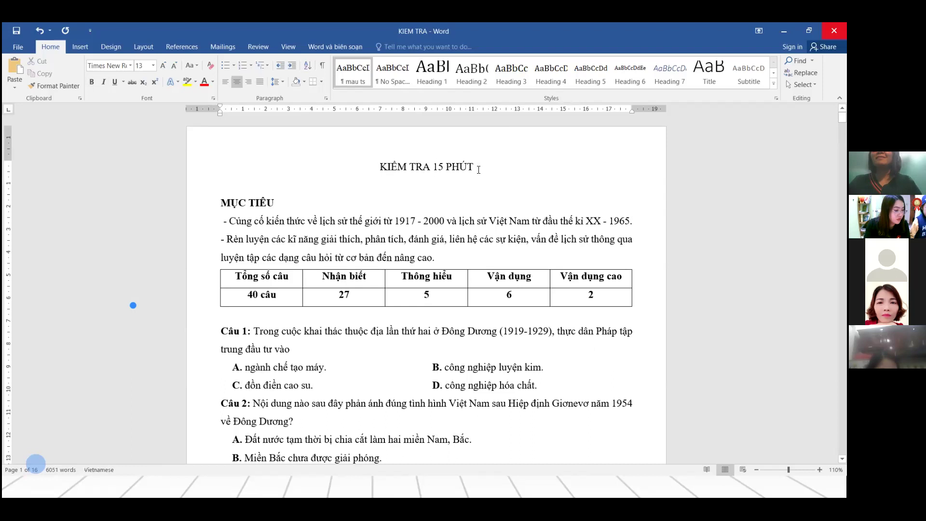
triple_click(351, 168)
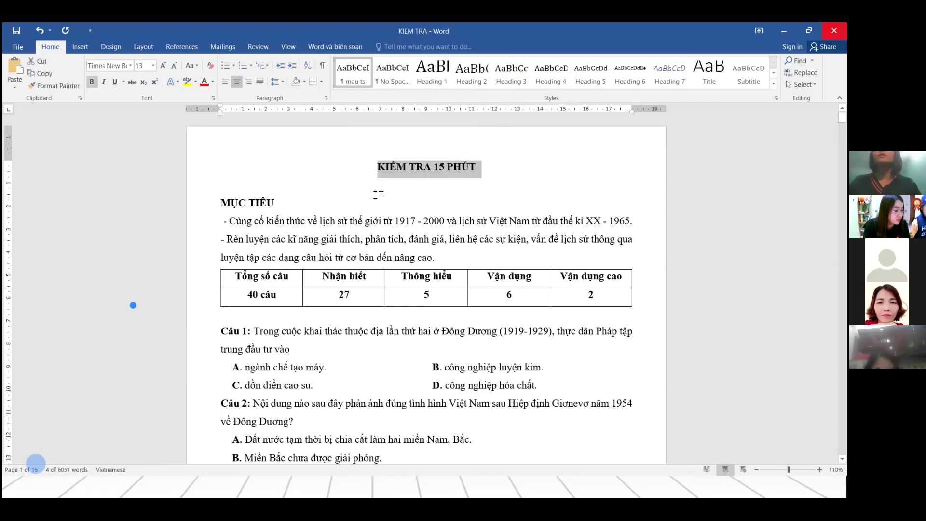
key(ctrl+b)
Step: Delete the MỤC TIÊU section and its table
click(223, 209)
drag(221, 202, 633, 304)
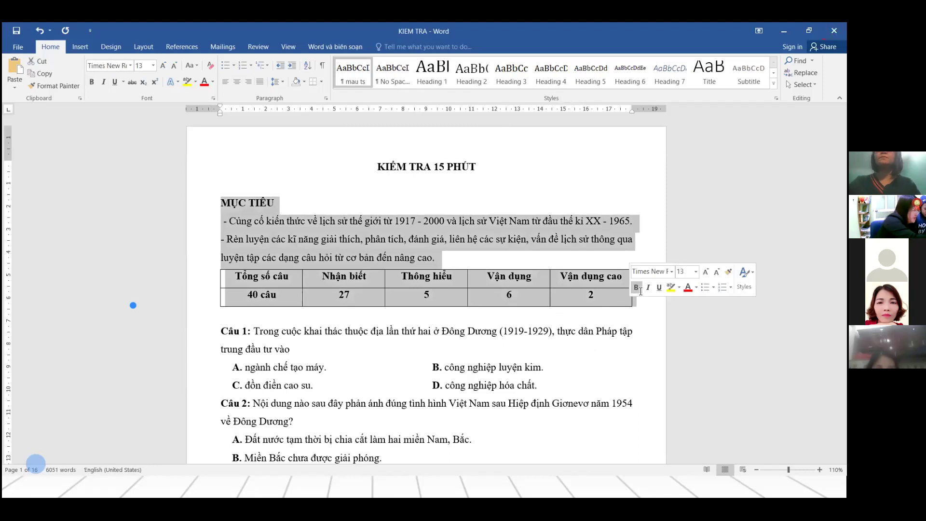
key(Delete)
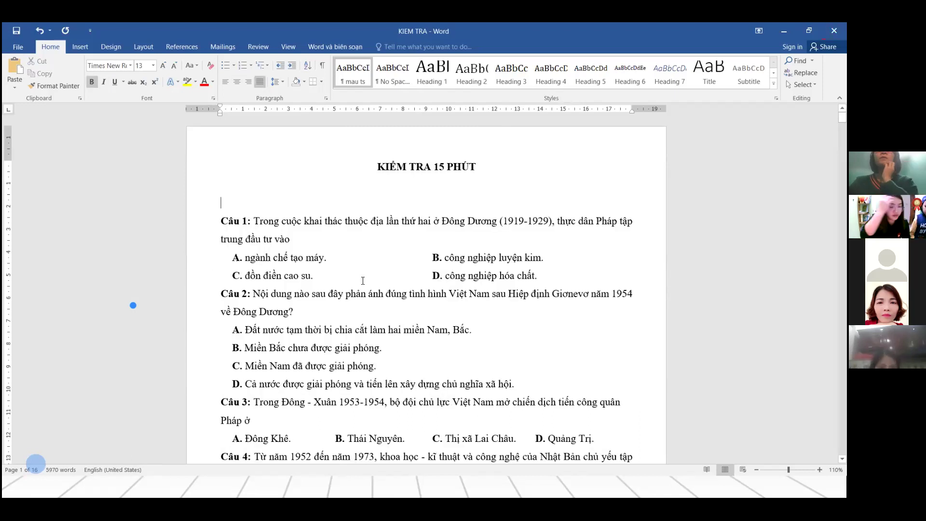
Step: Select the questions from Câu 6 onward, scrolling toward the last question
scroll(362, 280, down, 3)
scroll(362, 281, down, 4)
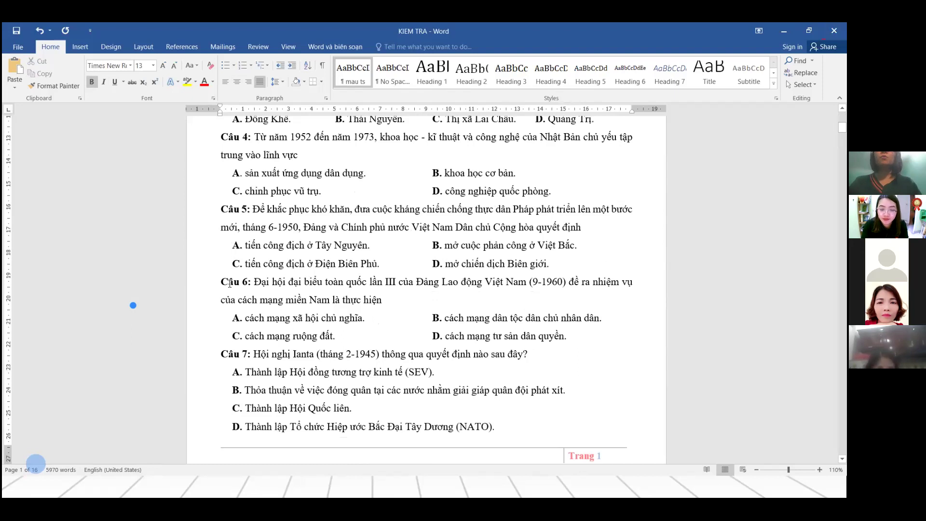
drag(221, 282, 497, 428)
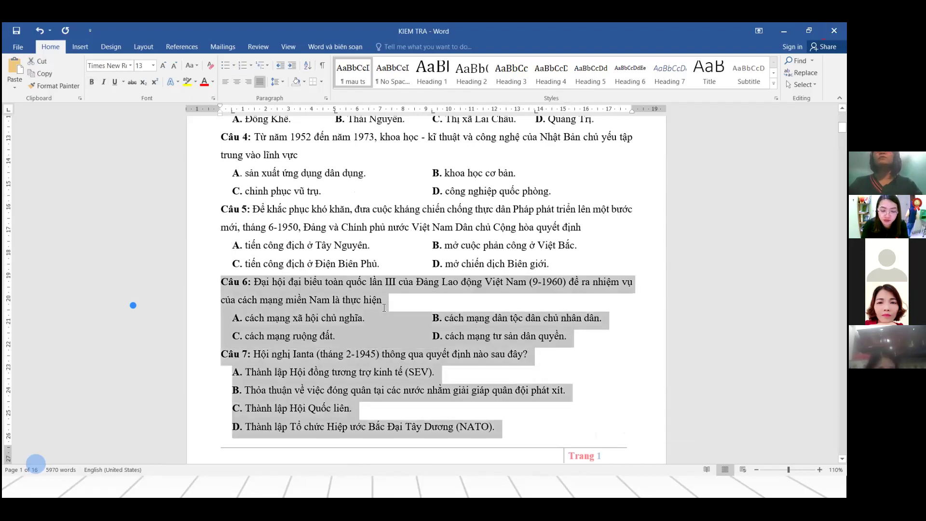
scroll(361, 254, down, 10)
scroll(361, 254, down, 20)
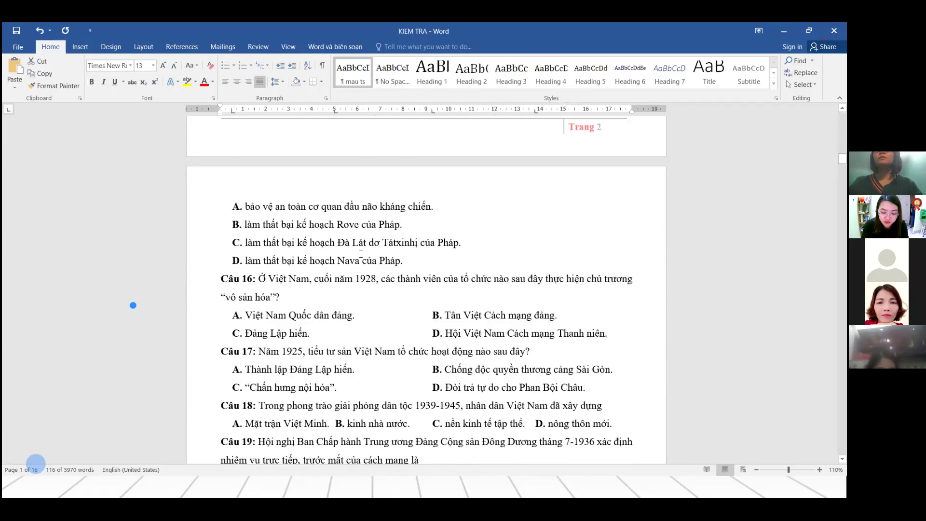
scroll(360, 254, down, 20)
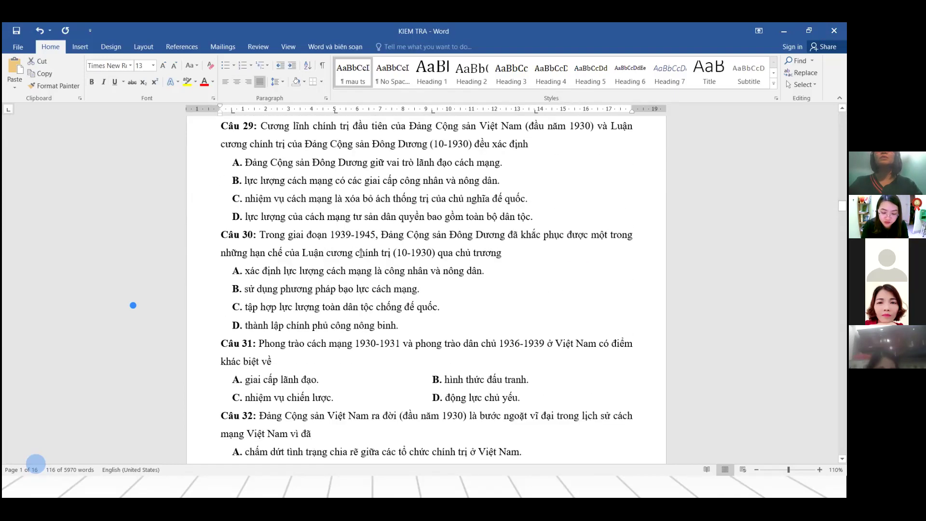
scroll(361, 254, down, 12)
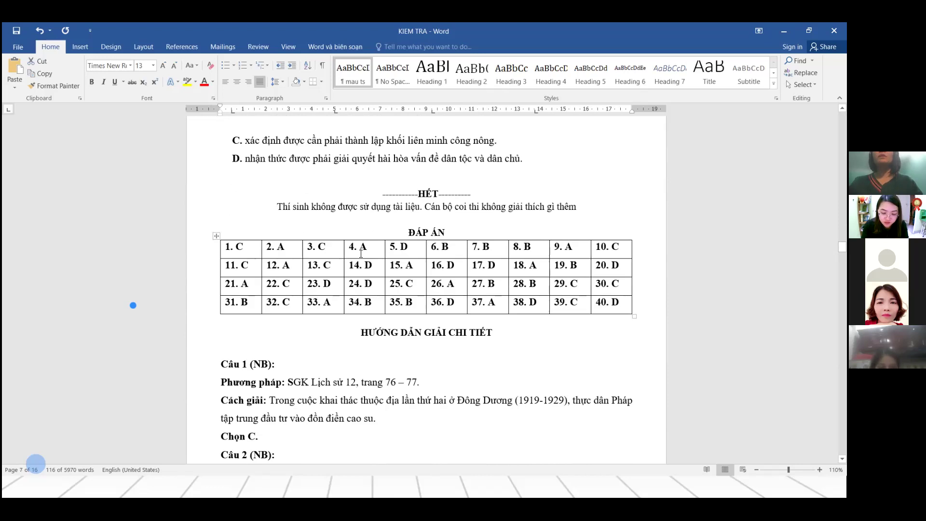
Step: Delete questions Câu 6 through the last question
shift+click(529, 158)
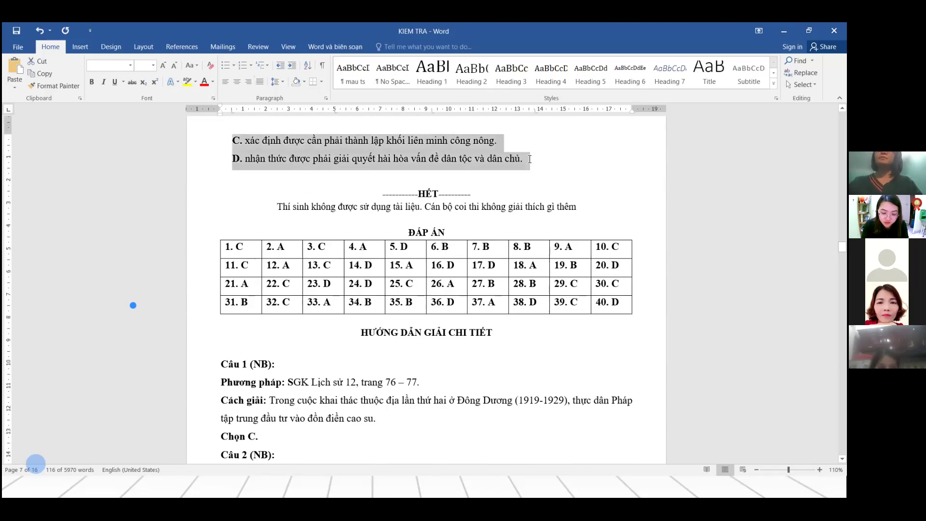
key(Delete)
key(ctrl+z)
key(ctrl+y)
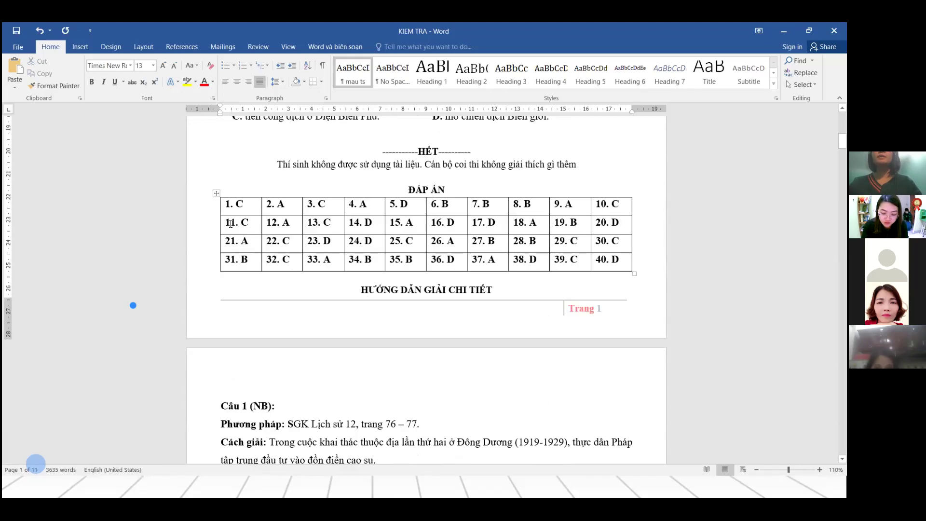
Step: Trim the answer table to one row, deleting rows 11–40 and clearing cells 6–10
click(223, 226)
key(shift+Down)
key(shift+Down)
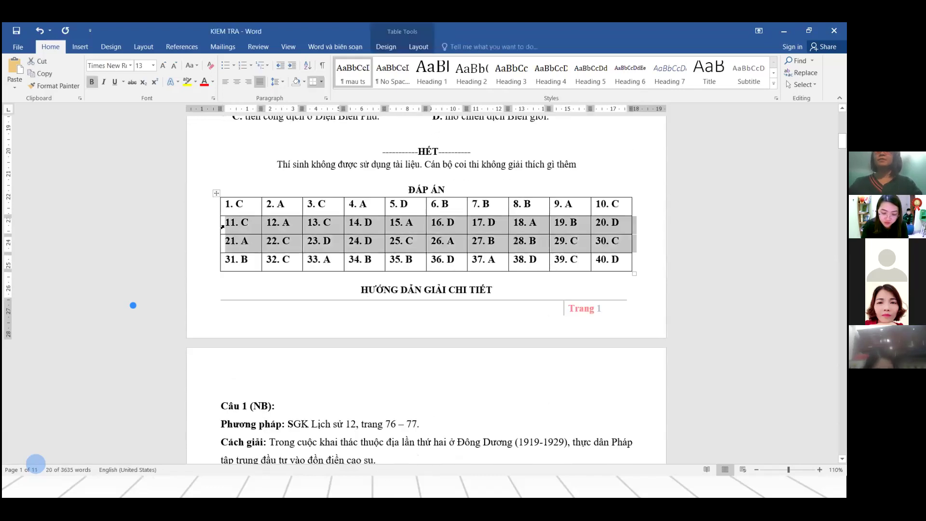
key(BackSpace)
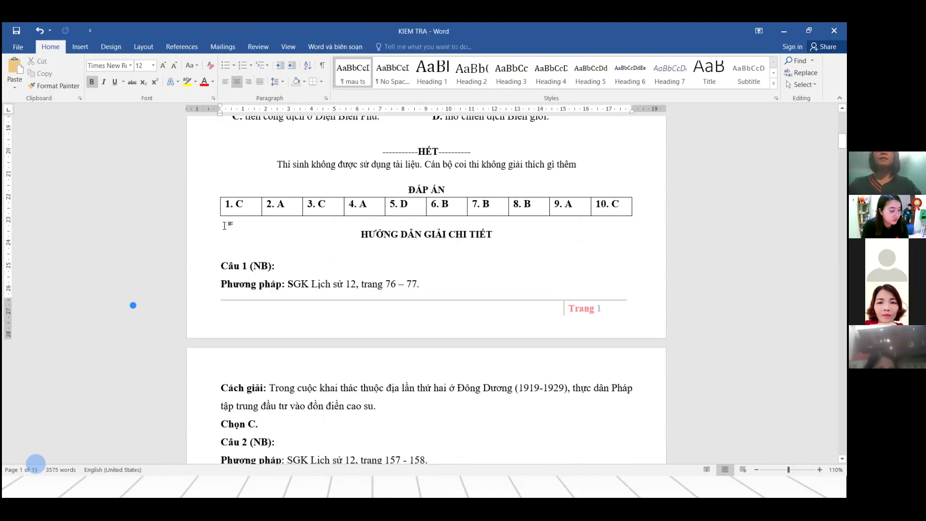
drag(622, 208, 434, 205)
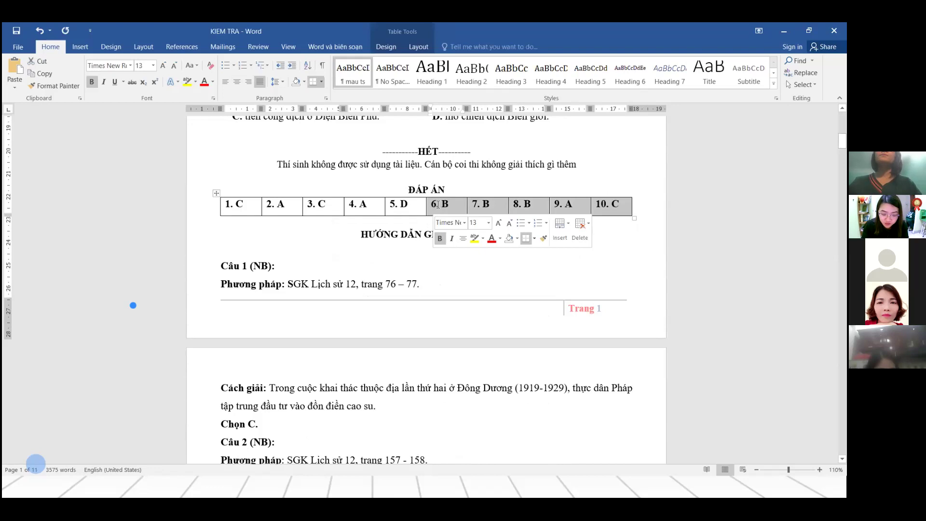
key(Delete)
click(479, 279)
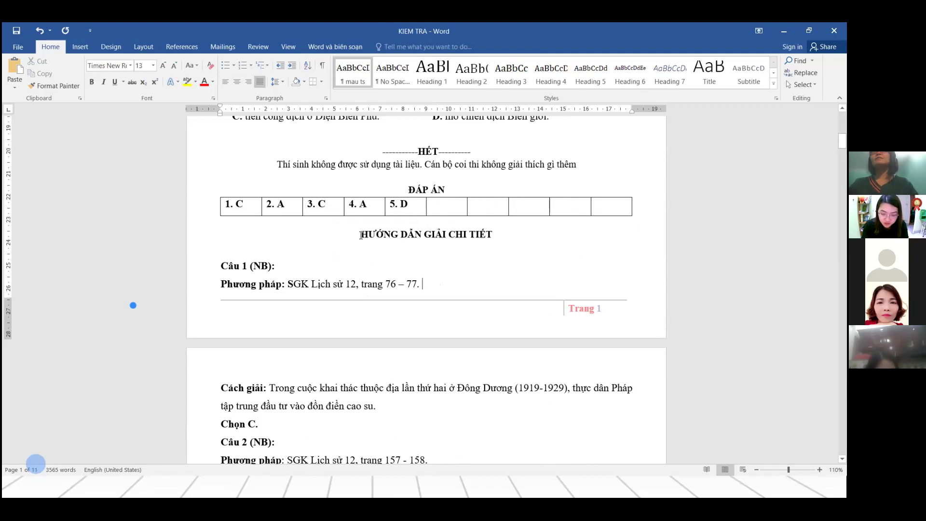
Step: Delete the entire HƯỚNG DẪN GIẢI CHI TIẾT section to the end of the document
drag(361, 235, 487, 469)
click(339, 195)
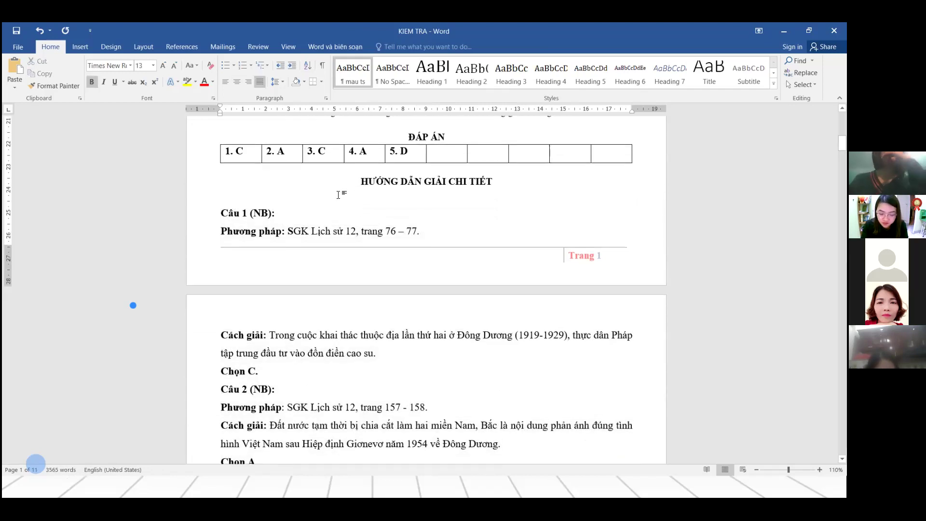
click(360, 181)
click(274, 213)
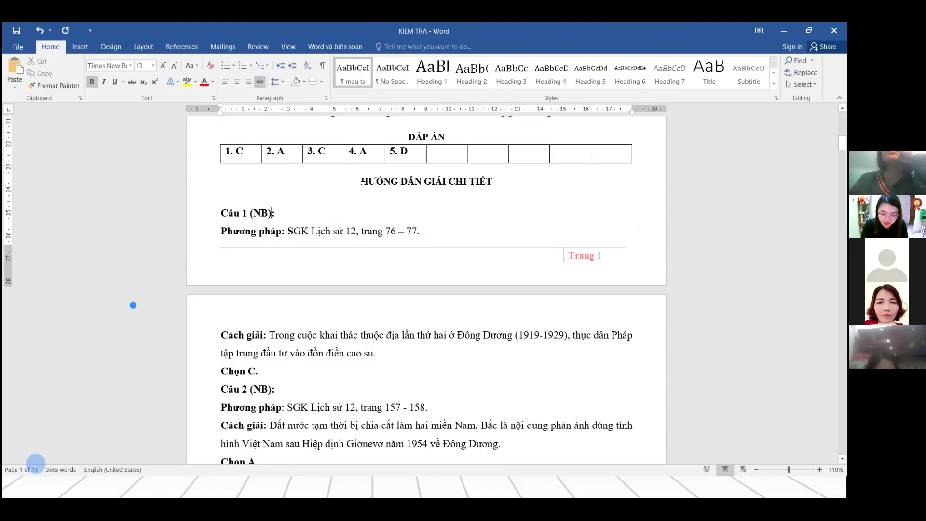
drag(362, 184, 514, 335)
drag(587, 392, 482, 465)
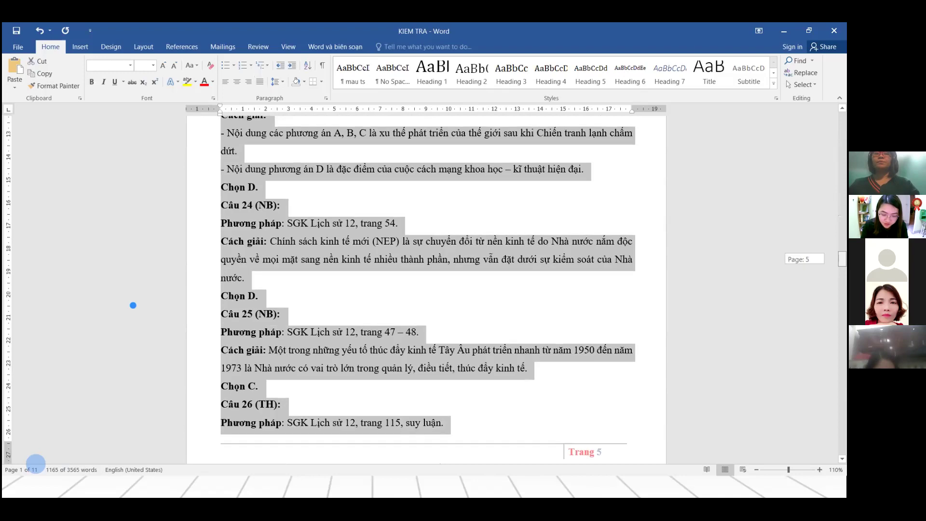
scroll(133, 305, down, 15)
scroll(133, 305, down, 20)
scroll(286, 184, down, 20)
shift+click(371, 257)
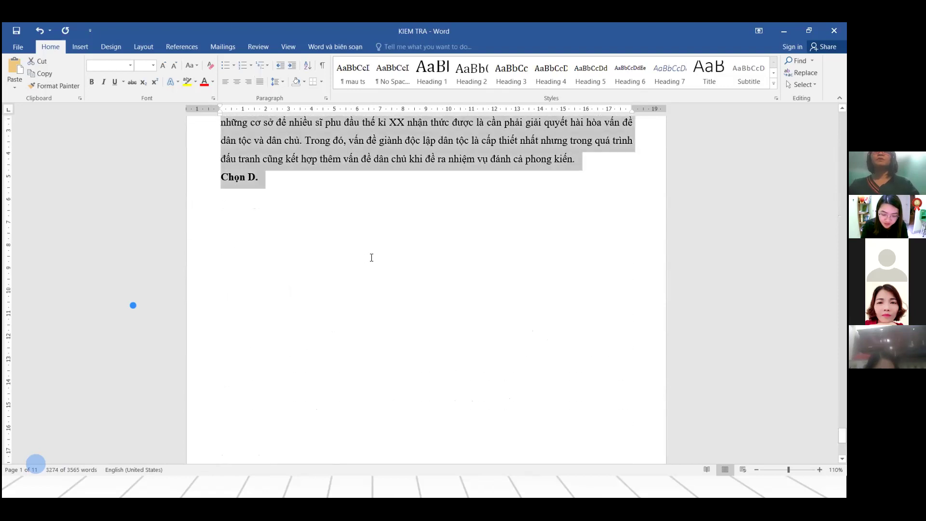
key(Delete)
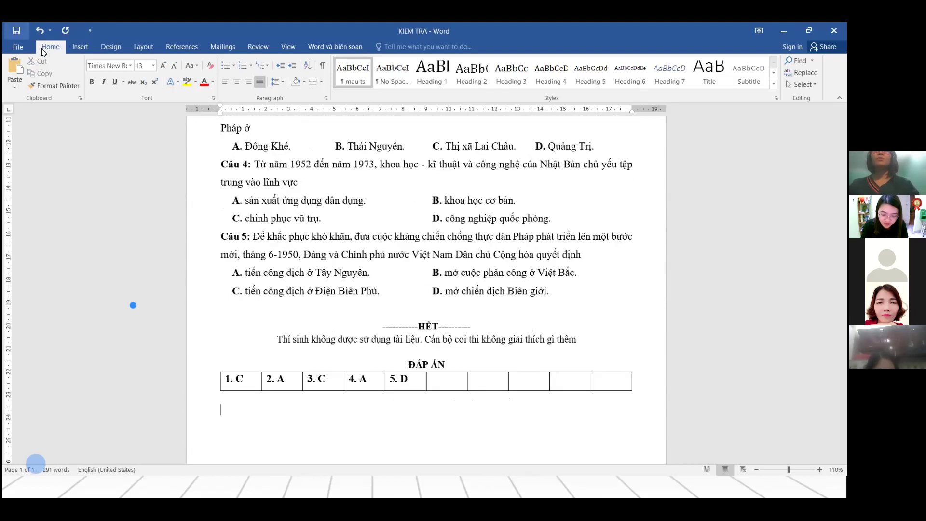
Step: Select and deselect the lines from HẾT down to the ĐÁP ÁN table without changing them
scroll(579, 309, up, 1)
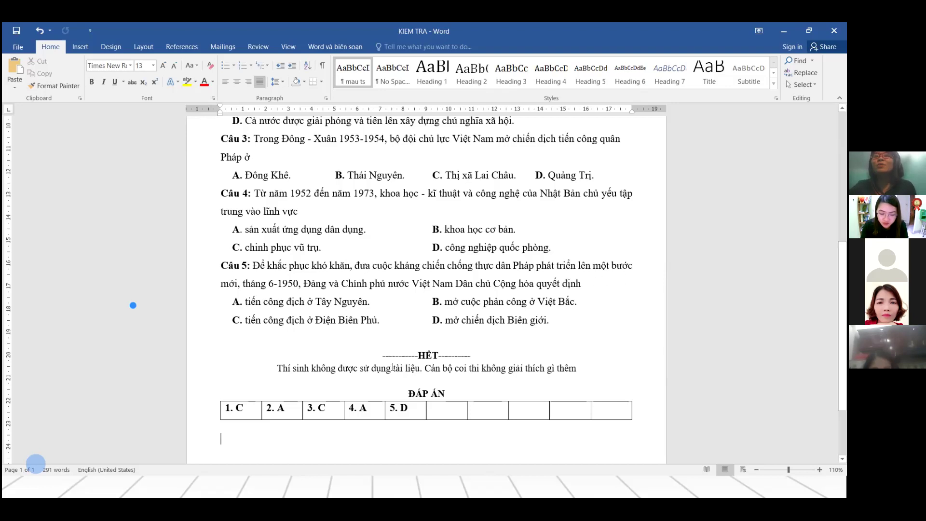
scroll(373, 280, down, 3)
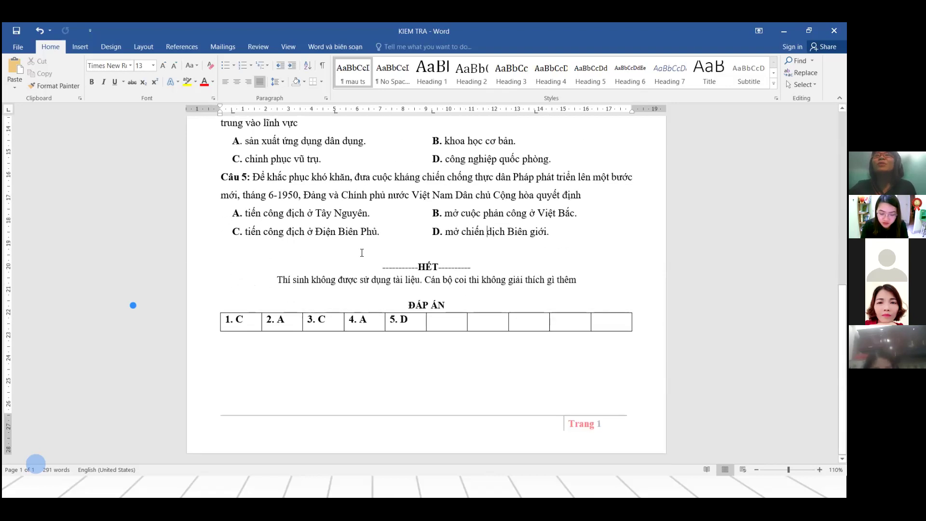
drag(361, 253, 647, 330)
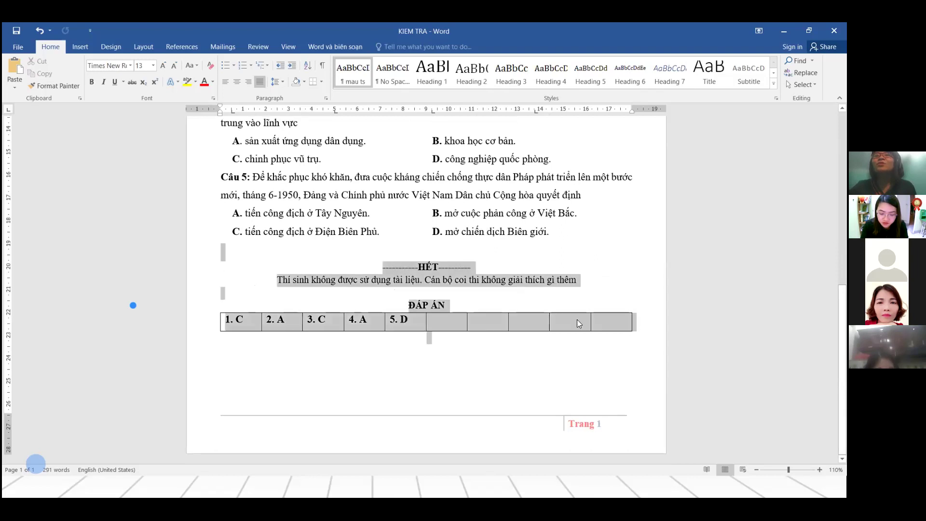
click(441, 283)
drag(437, 271, 460, 305)
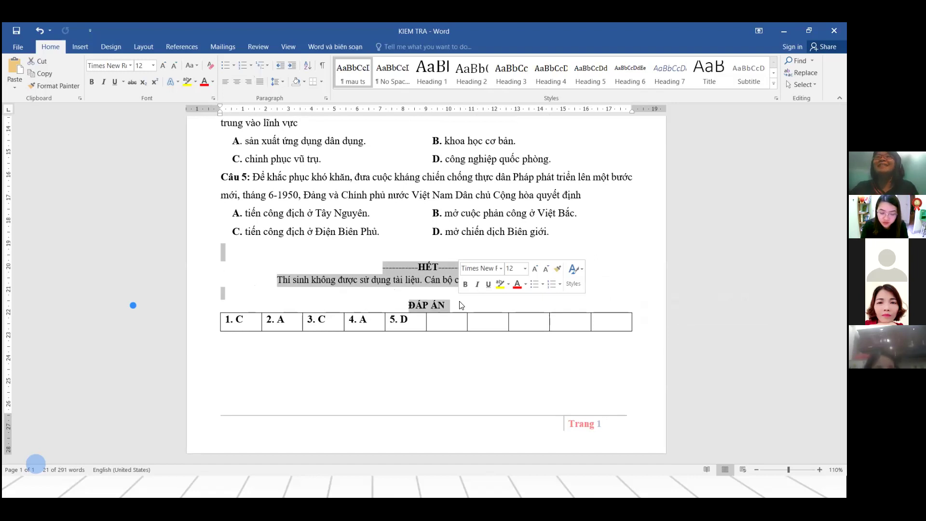
click(439, 267)
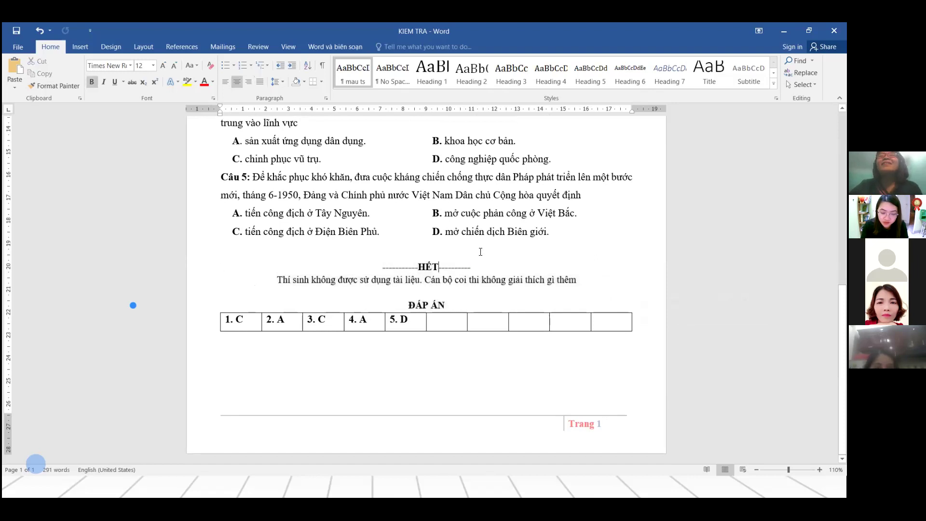
click(492, 232)
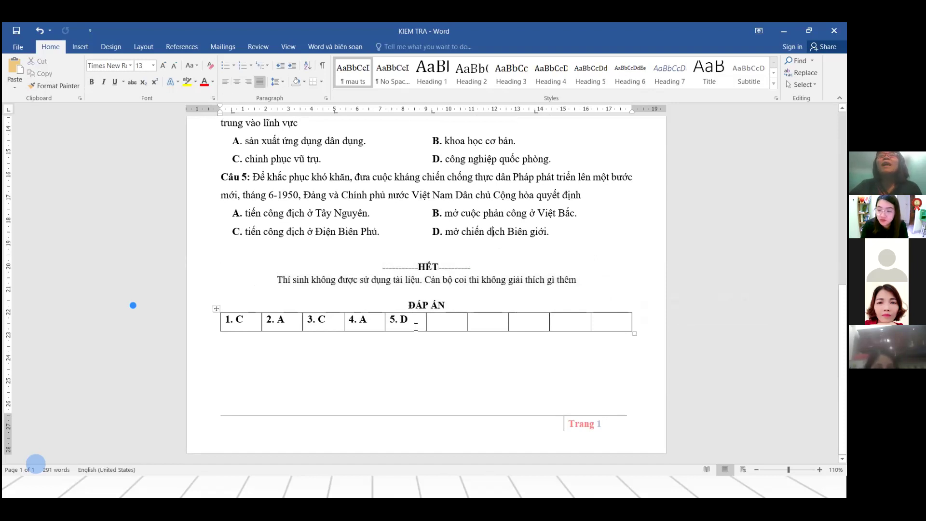
scroll(391, 309, up, 1)
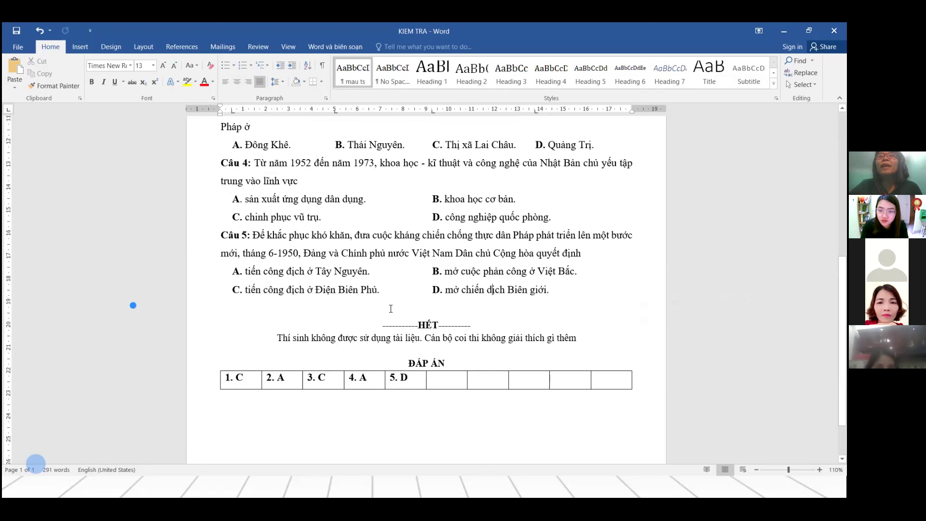
drag(462, 328, 474, 364)
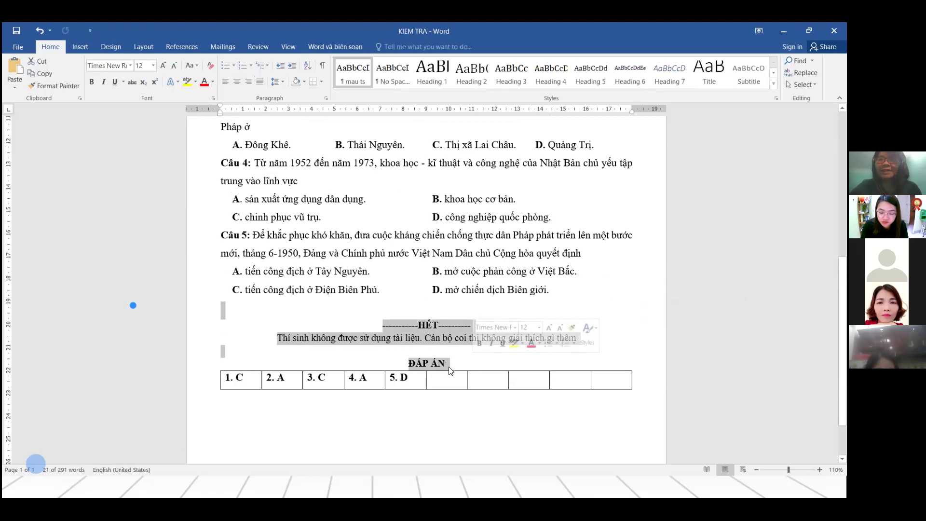
key(Right)
drag(384, 327, 447, 364)
click(464, 280)
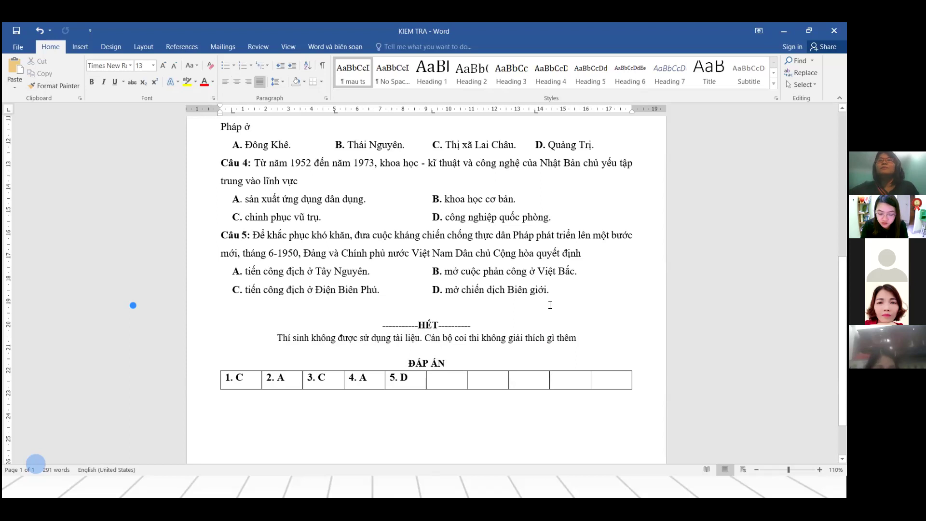
scroll(549, 304, up, 4)
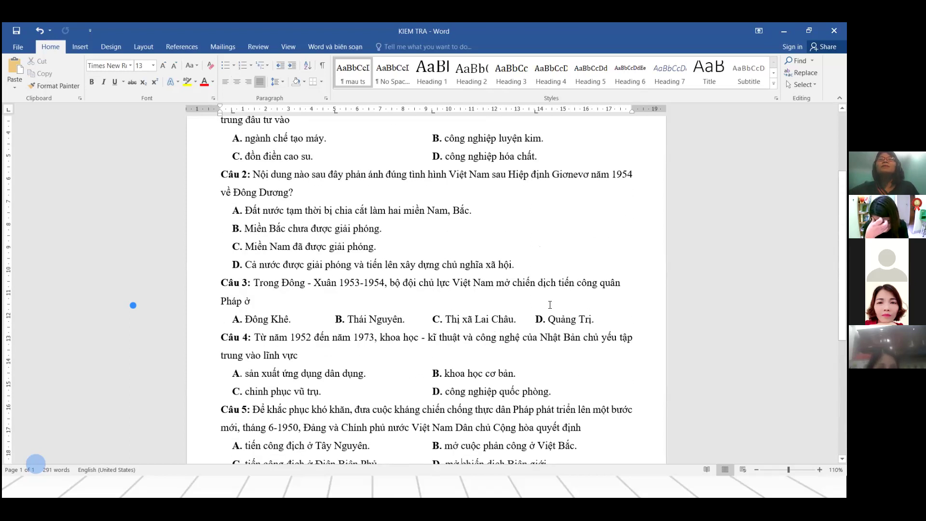
scroll(550, 305, down, 5)
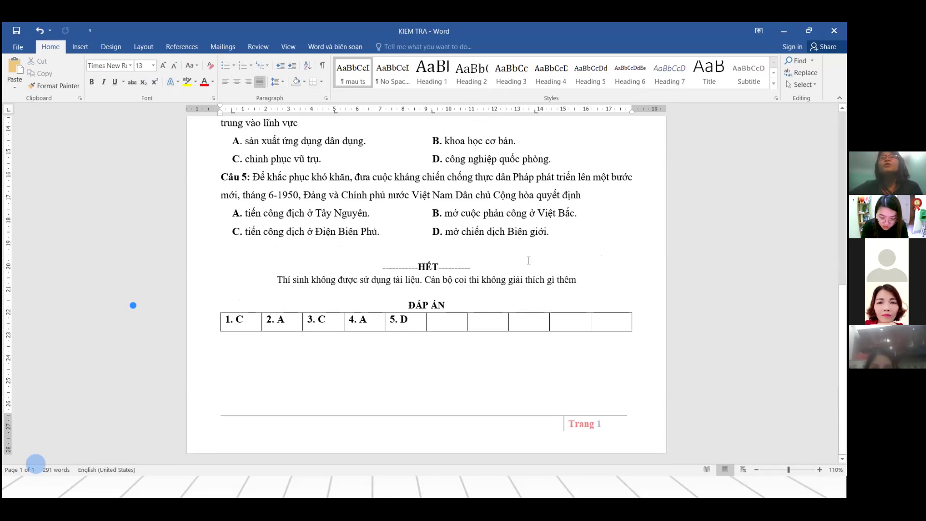
scroll(532, 261, up, 5)
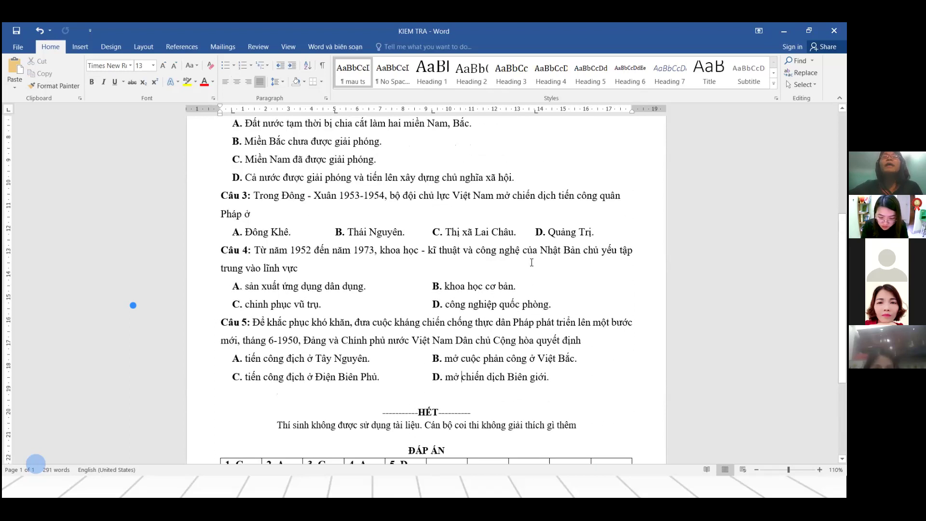
click(240, 322)
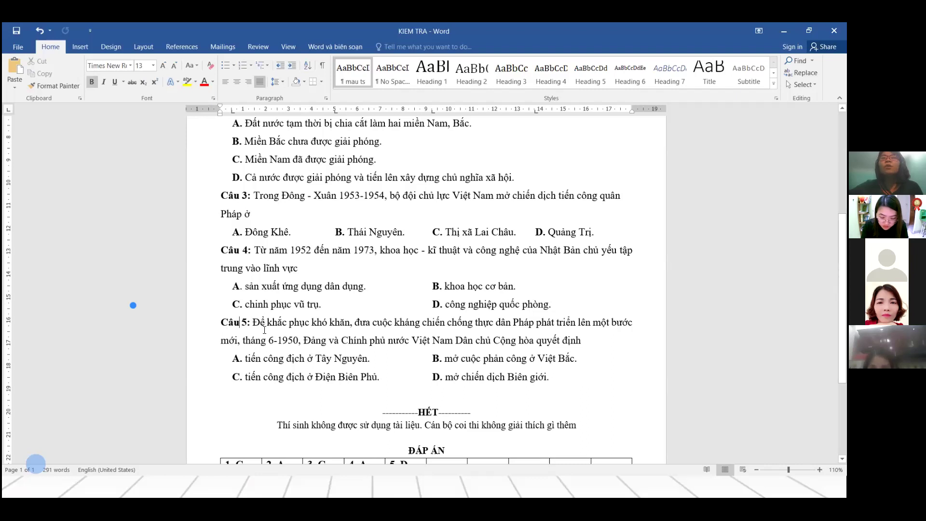
drag(427, 343, 226, 287)
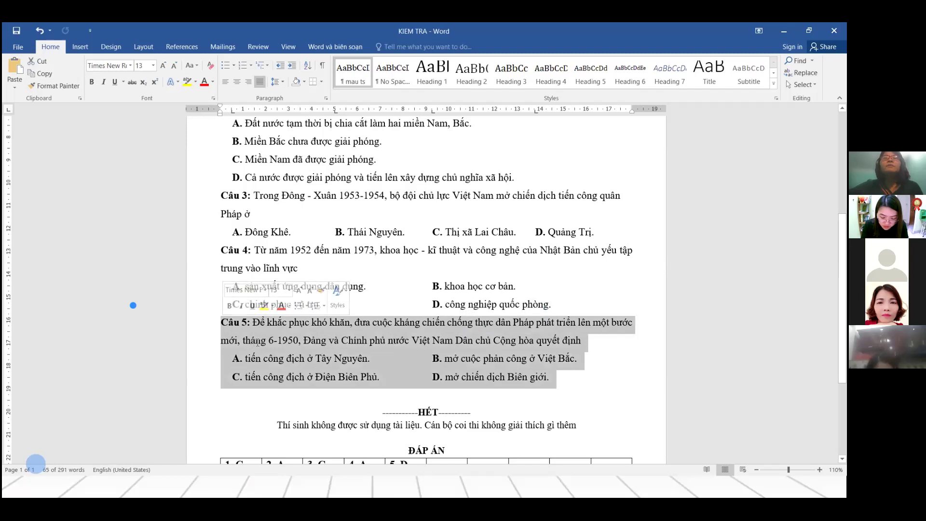
click(251, 340)
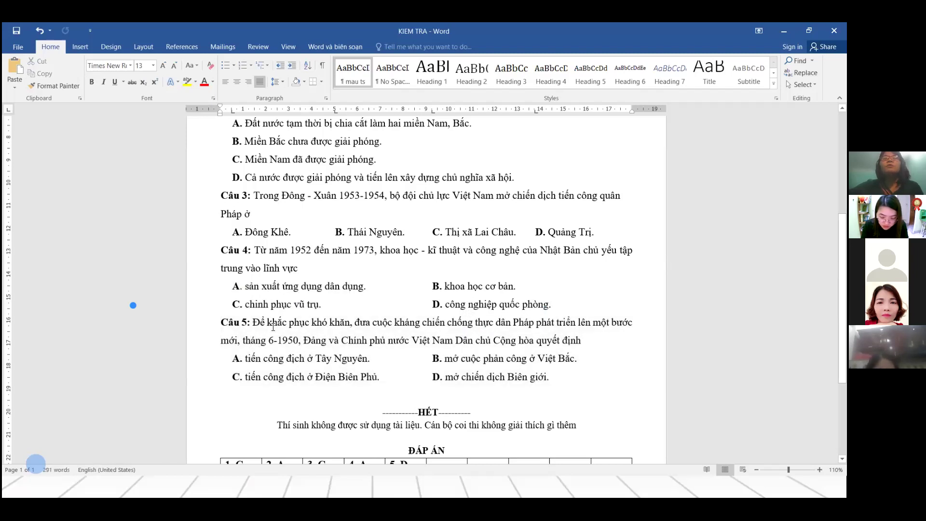
scroll(294, 330, up, 2)
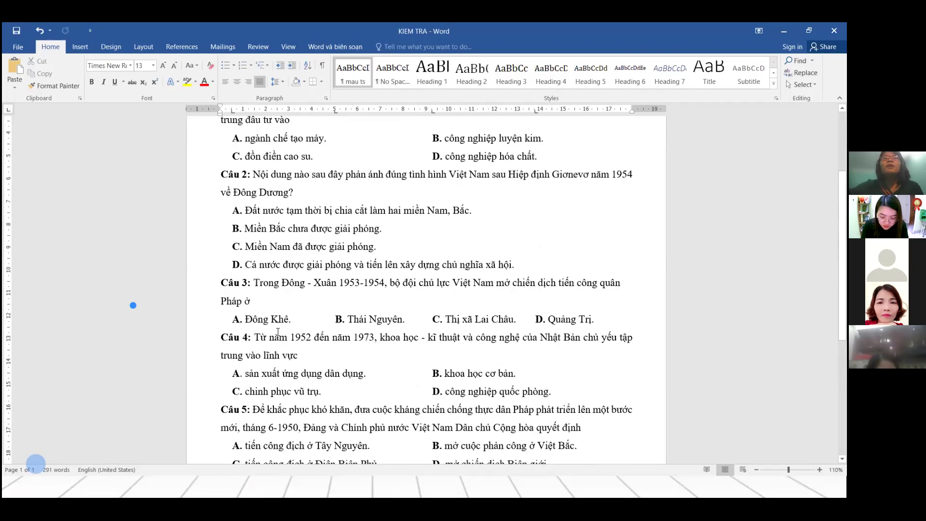
scroll(297, 330, up, 2)
scroll(297, 331, down, 6)
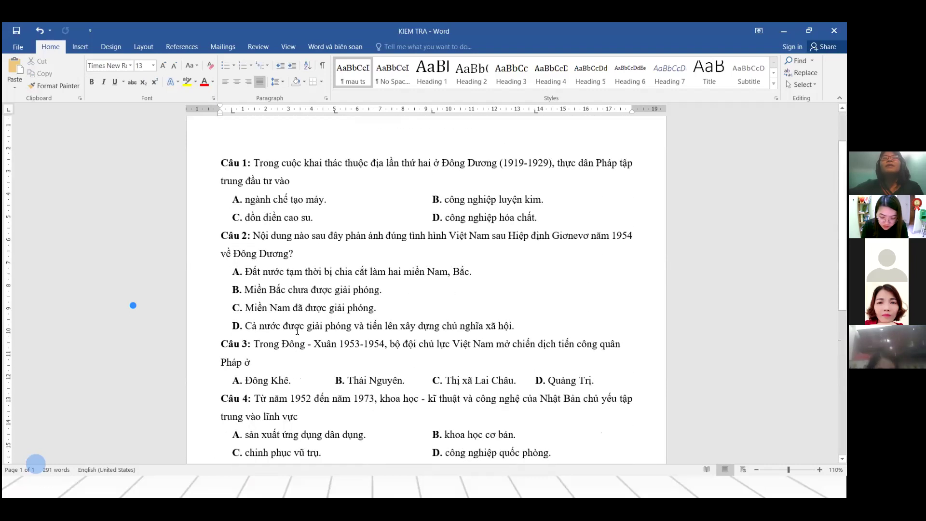
scroll(297, 330, up, 3)
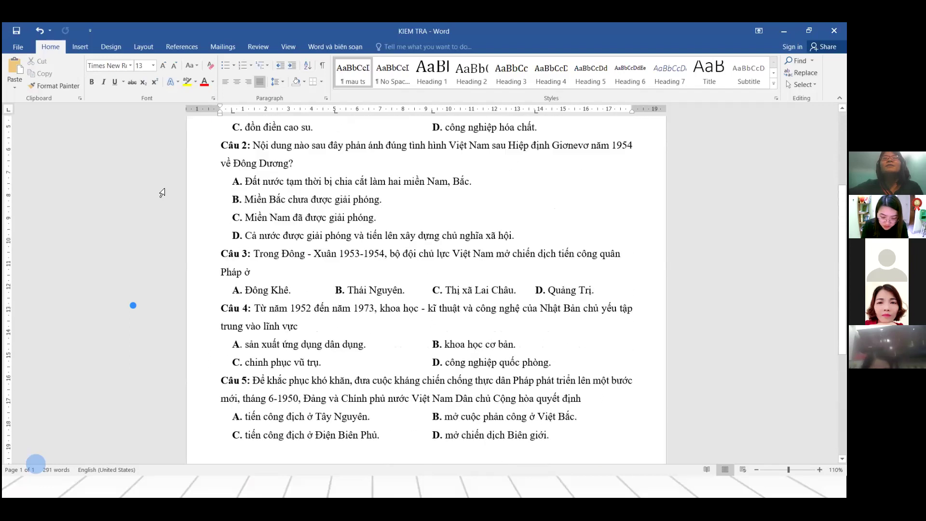
scroll(197, 215, up, 3)
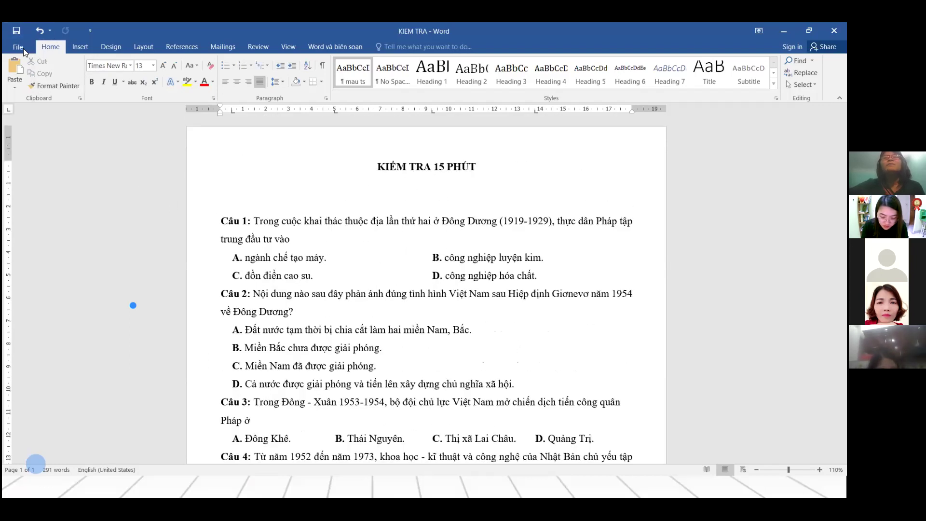
Step: Export the test as a PDF named KIEM TRA in Downloads
click(23, 47)
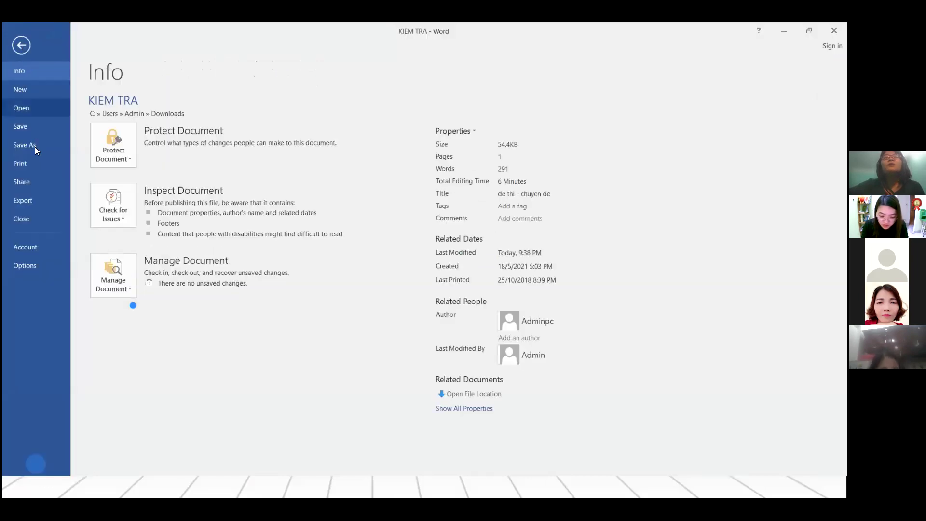
click(35, 145)
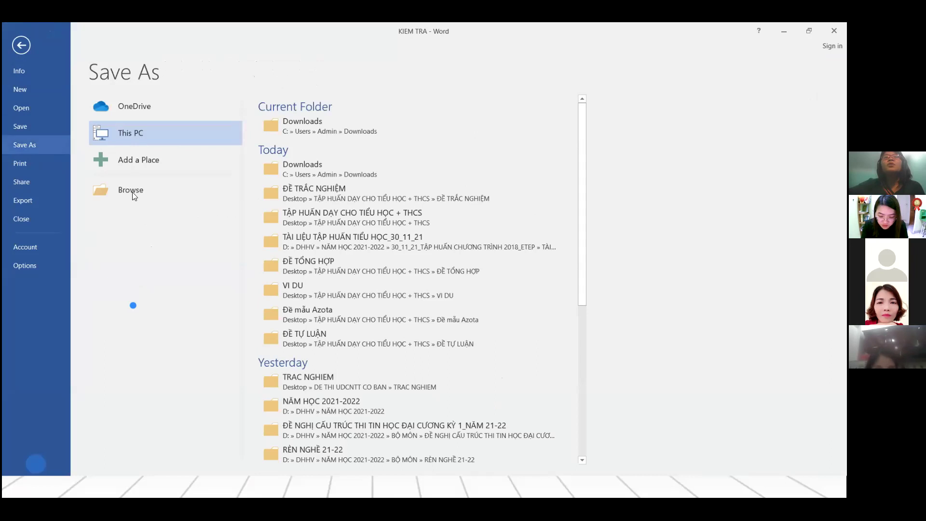
click(174, 192)
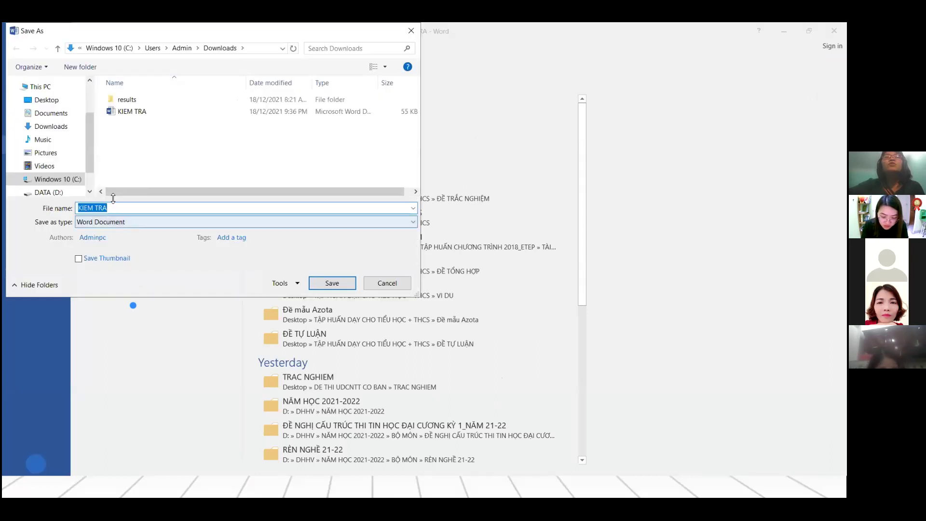
click(109, 220)
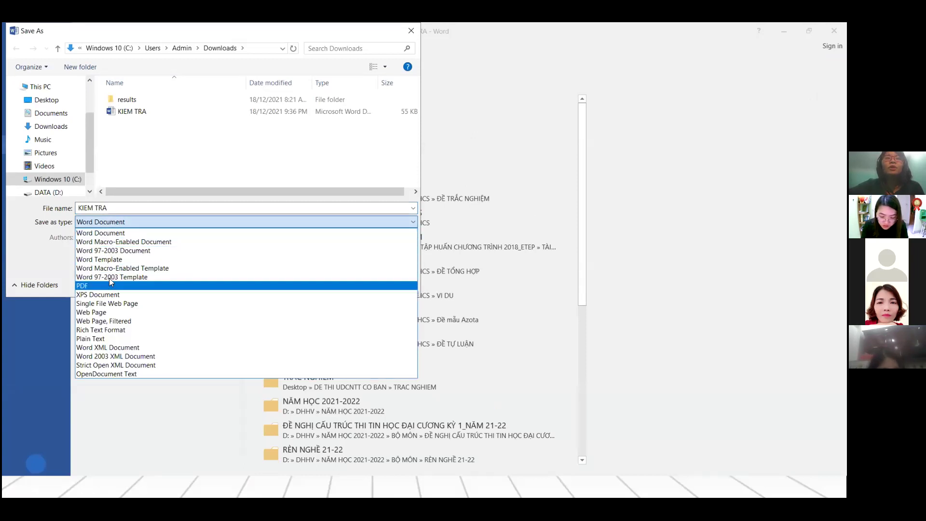
click(90, 287)
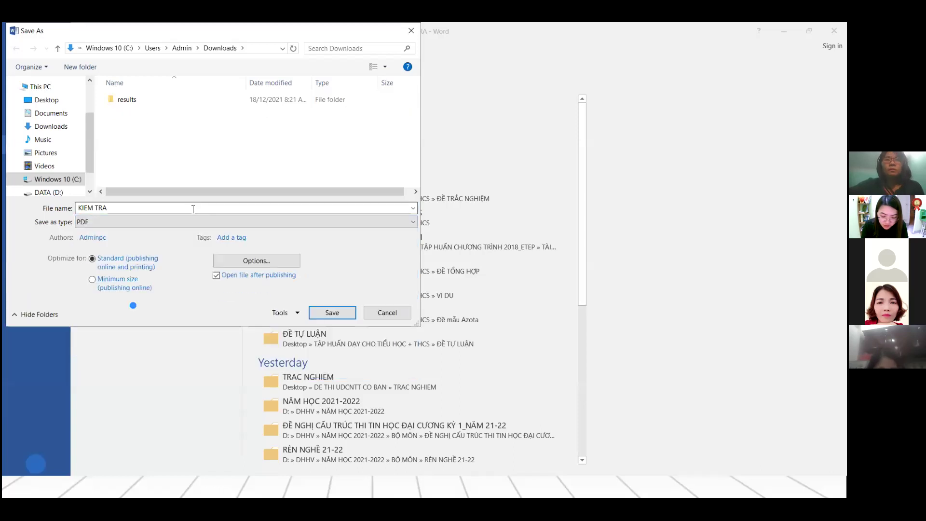
click(131, 206)
click(132, 205)
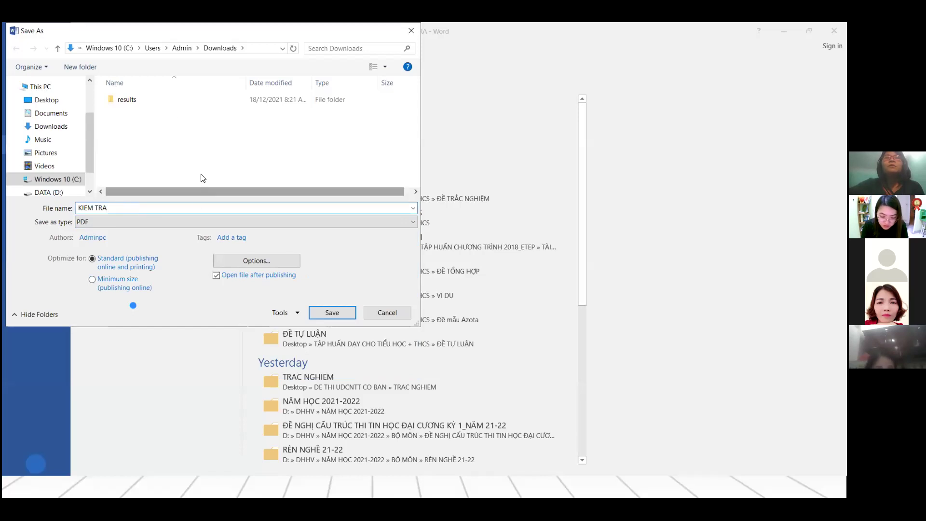
click(331, 312)
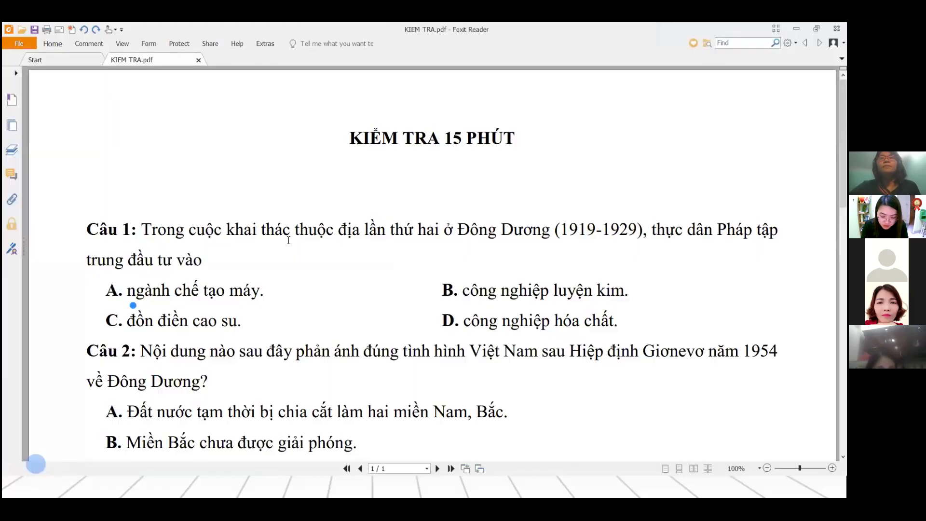
Step: Review KIEM TRA.pdf down to the ĐÁP ÁN table, then bring up the Windows Start menu
ctrl+scroll(427, 233, down, 3)
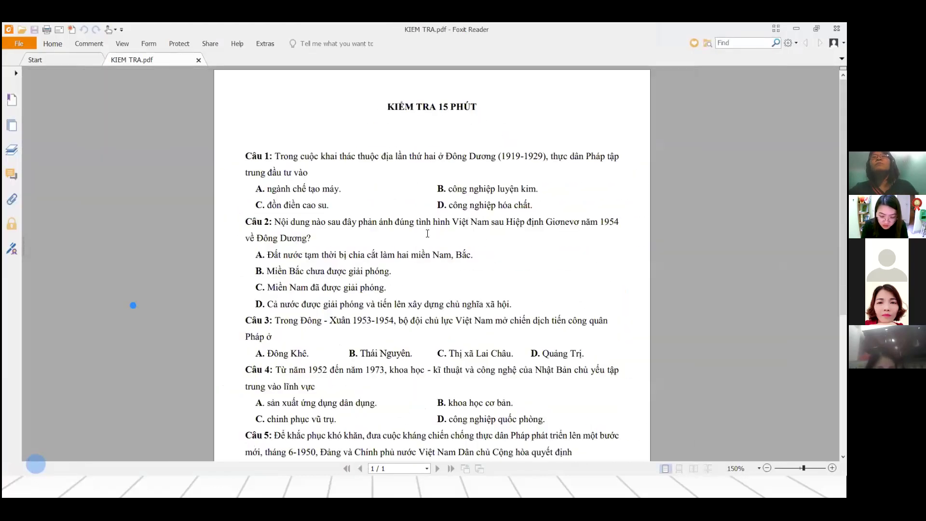
scroll(428, 233, down, 2)
scroll(428, 233, up, 2)
scroll(428, 233, up, 1)
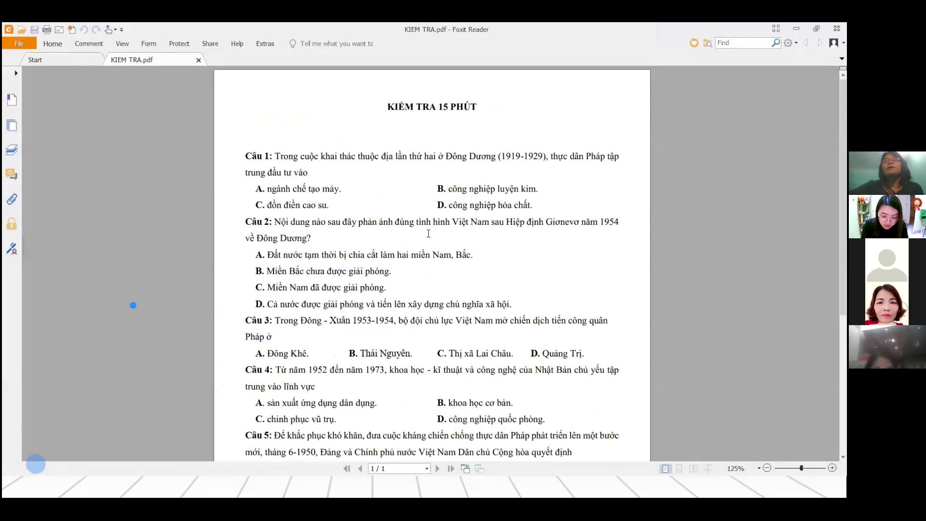
scroll(428, 233, down, 1)
scroll(428, 233, down, 3)
scroll(428, 233, down, 2)
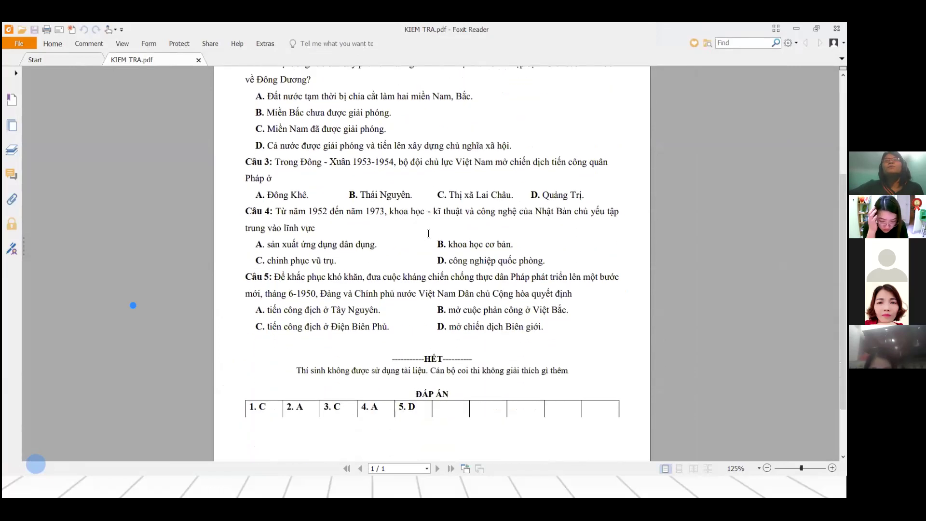
scroll(429, 233, down, 3)
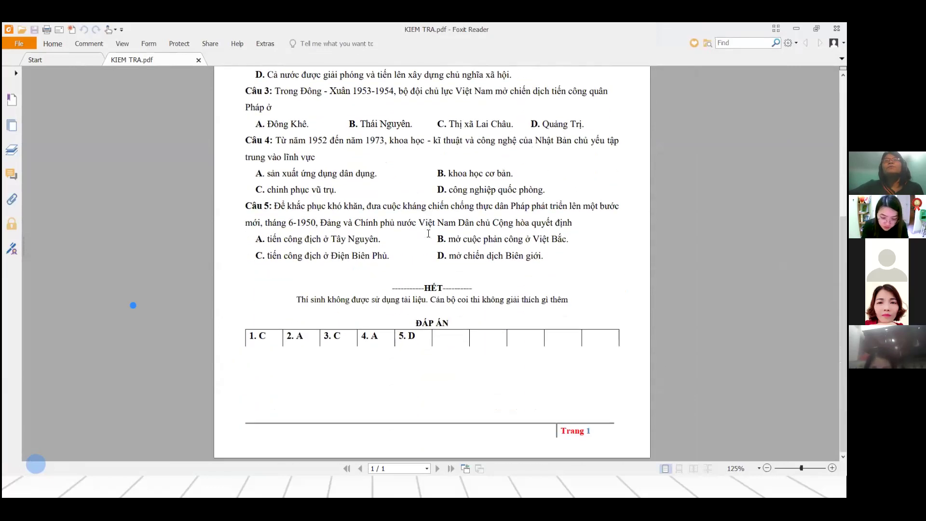
scroll(428, 234, up, 9)
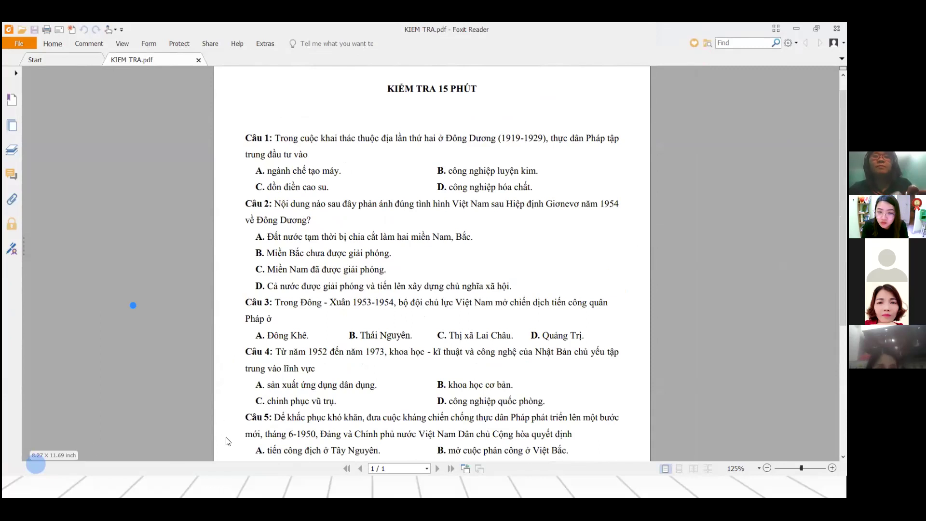
key(super)
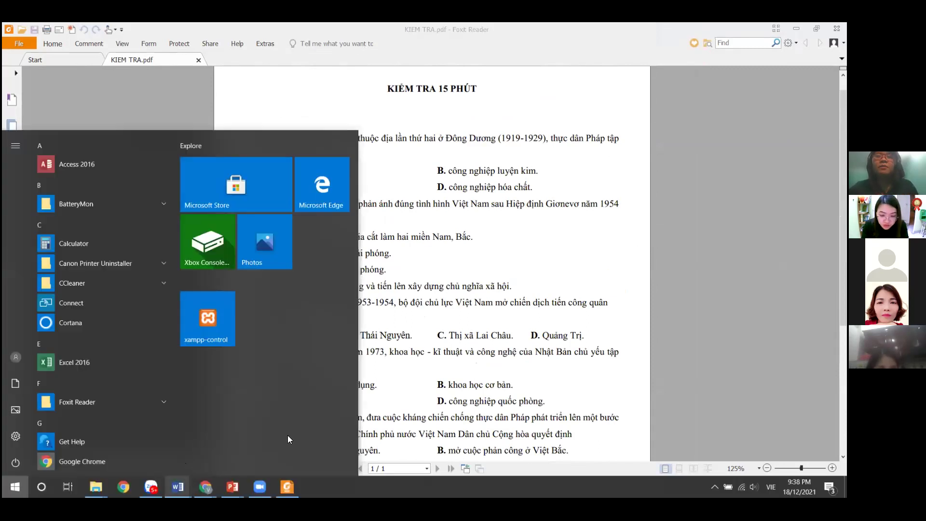
Step: Return to KIEM TRA in Word and open its Save As dialog on Downloads, centred on screen
mouse_move(178, 486)
click(287, 416)
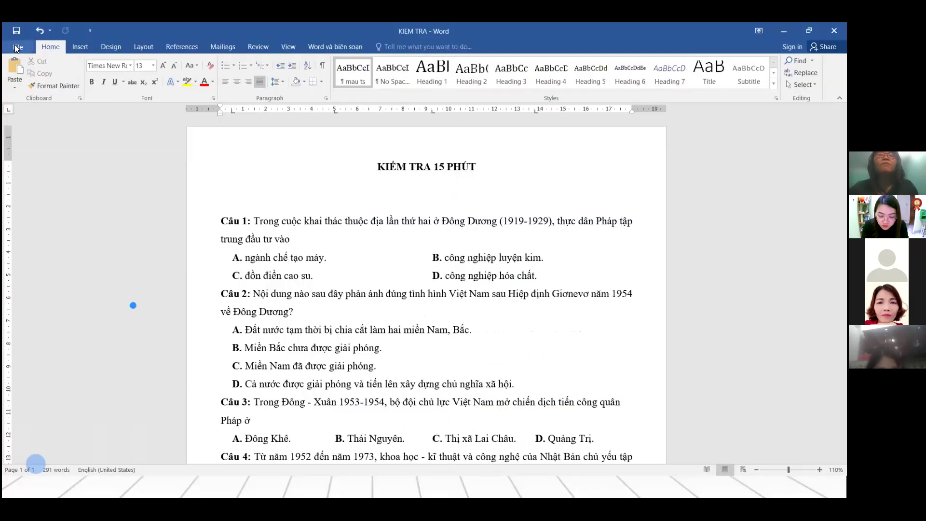
click(17, 49)
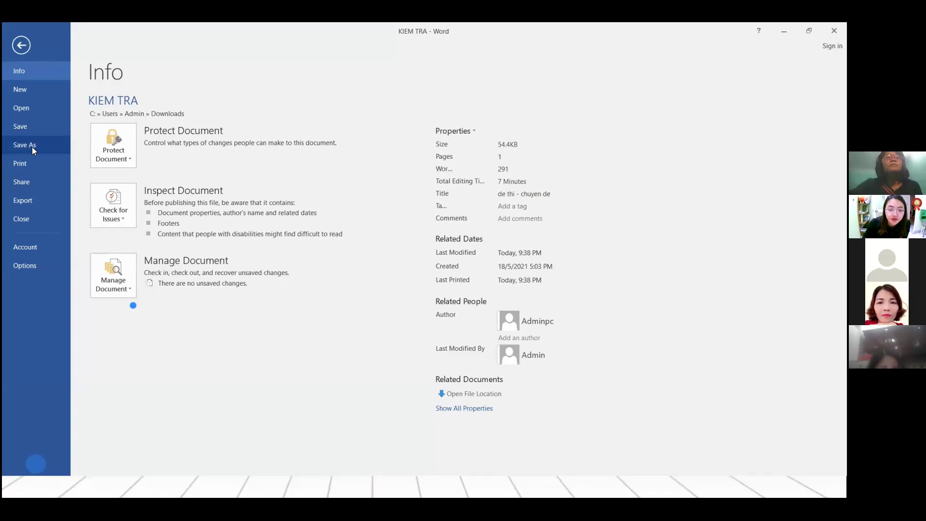
click(32, 147)
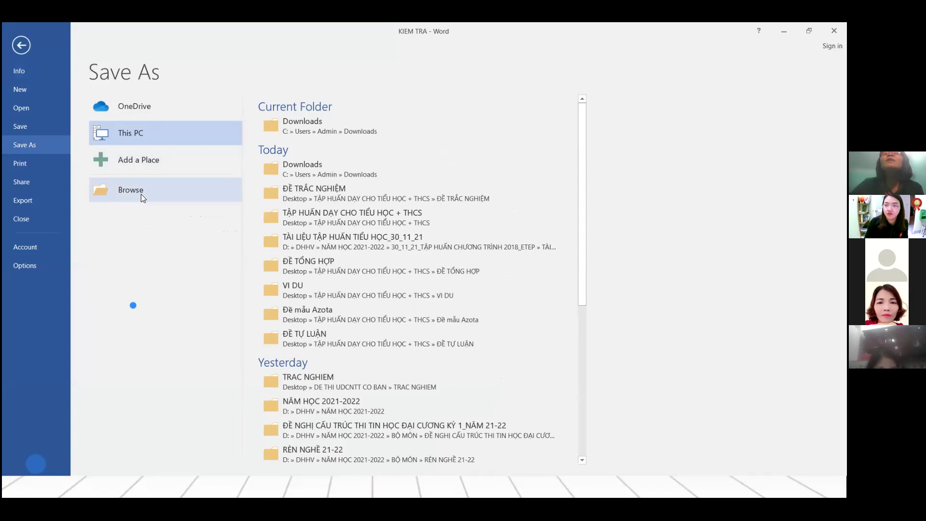
click(141, 194)
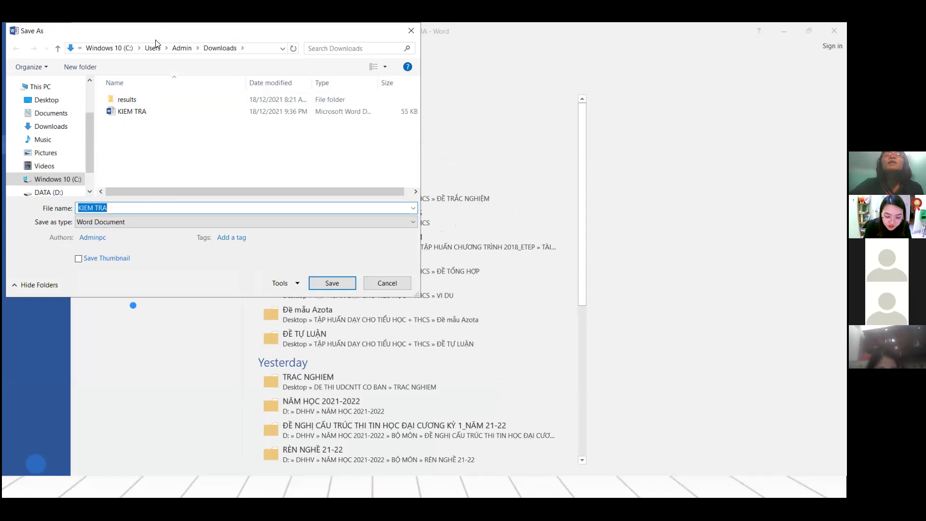
drag(155, 37, 221, 97)
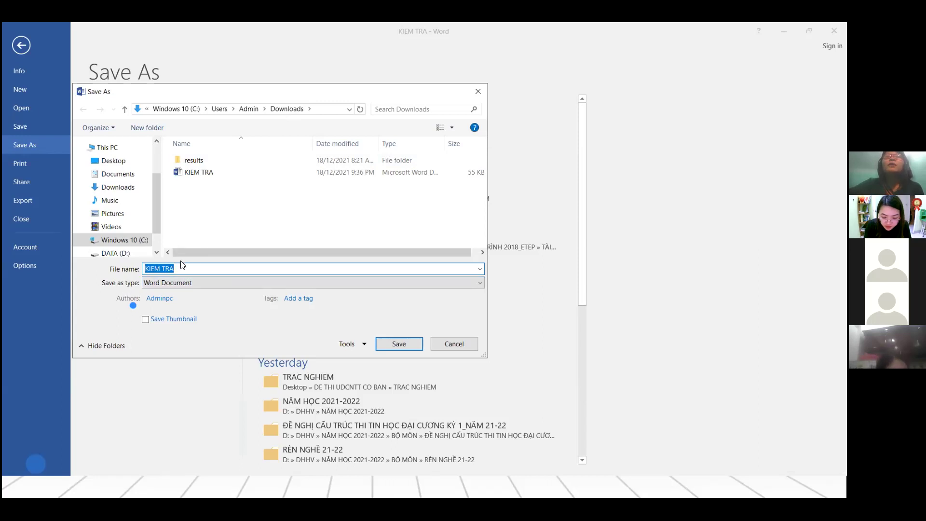
Step: Change the Save as type for KIEM TRA from Word Document to PDF
click(182, 269)
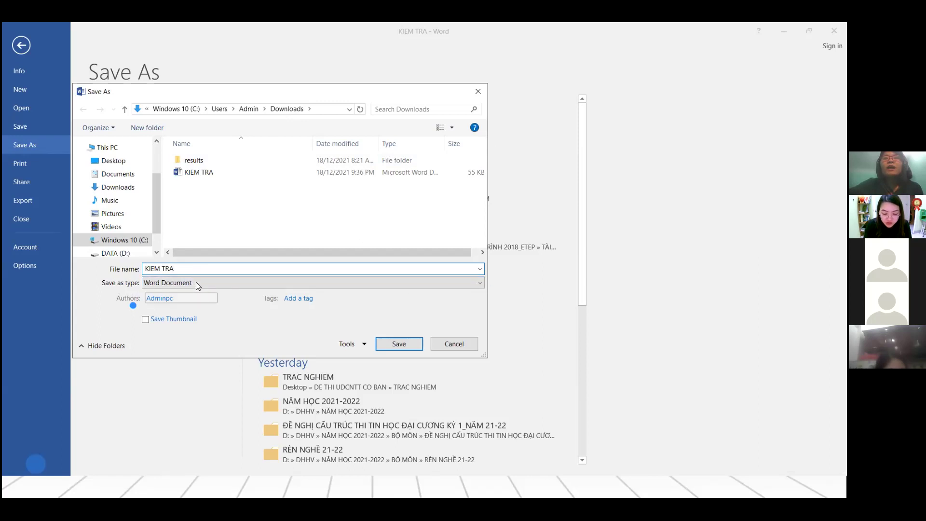
click(480, 283)
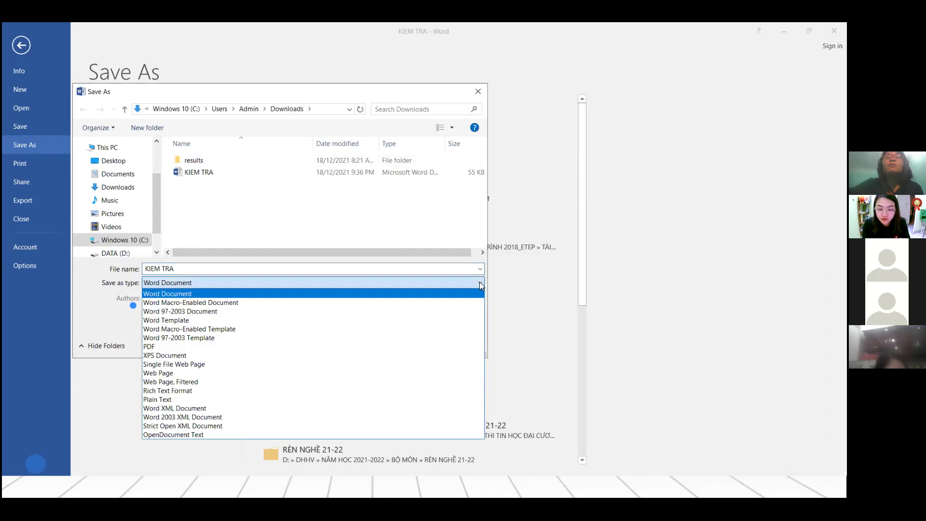
click(481, 285)
click(481, 286)
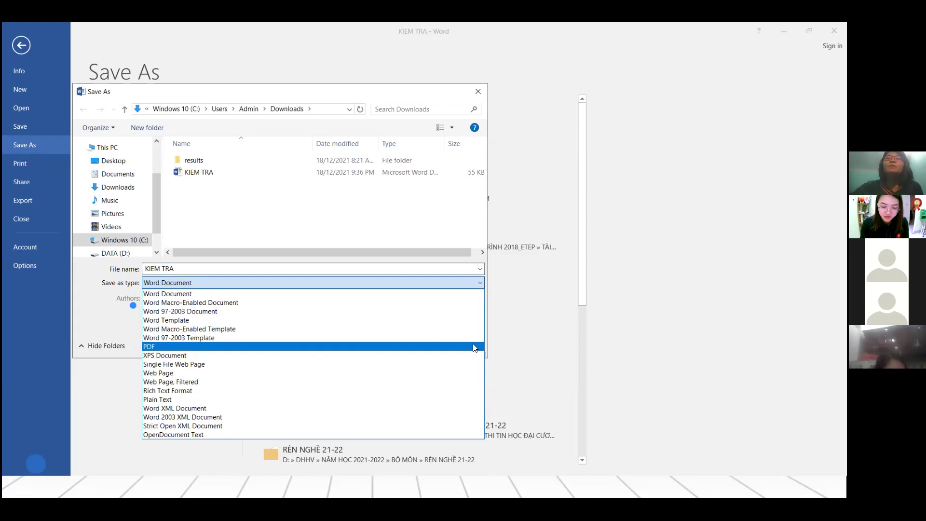
click(474, 347)
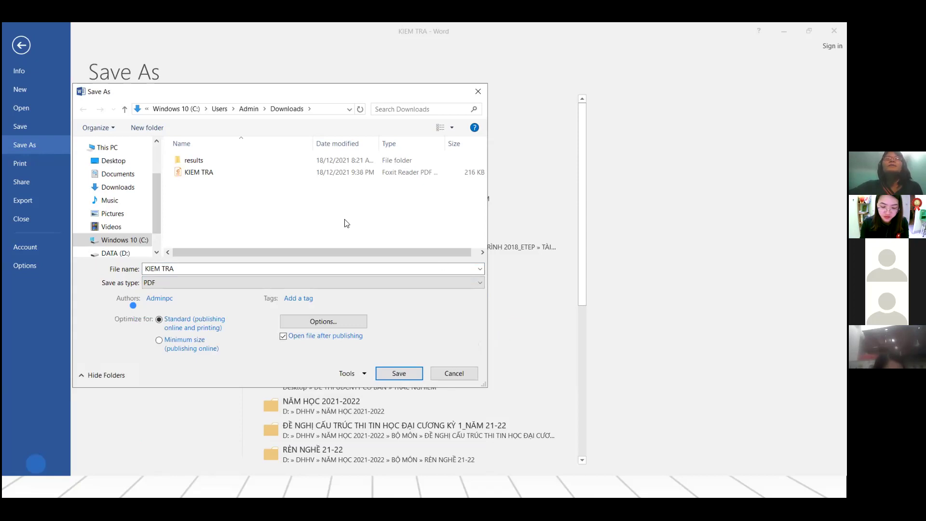
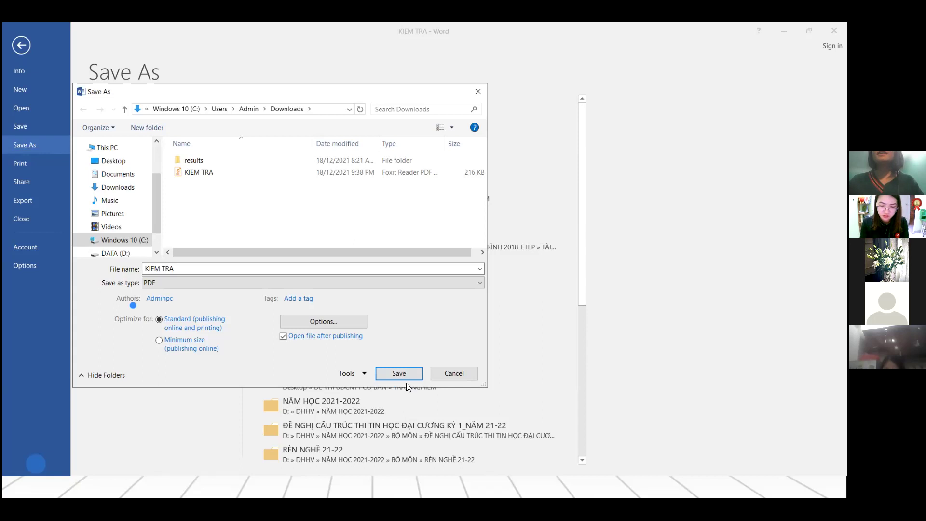
Step: Try to save over the KIEM TRA PDF in Downloads, dismiss the read-only error, and return to the document
click(405, 373)
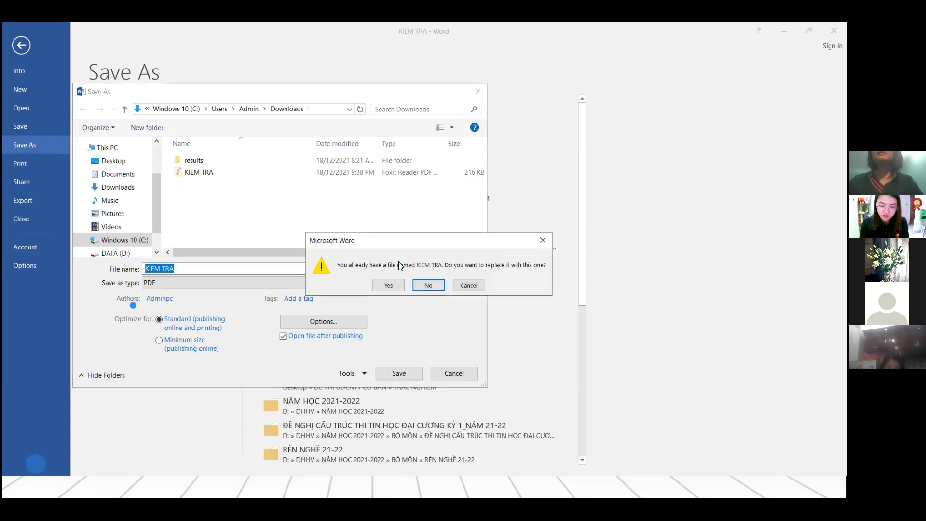
click(387, 285)
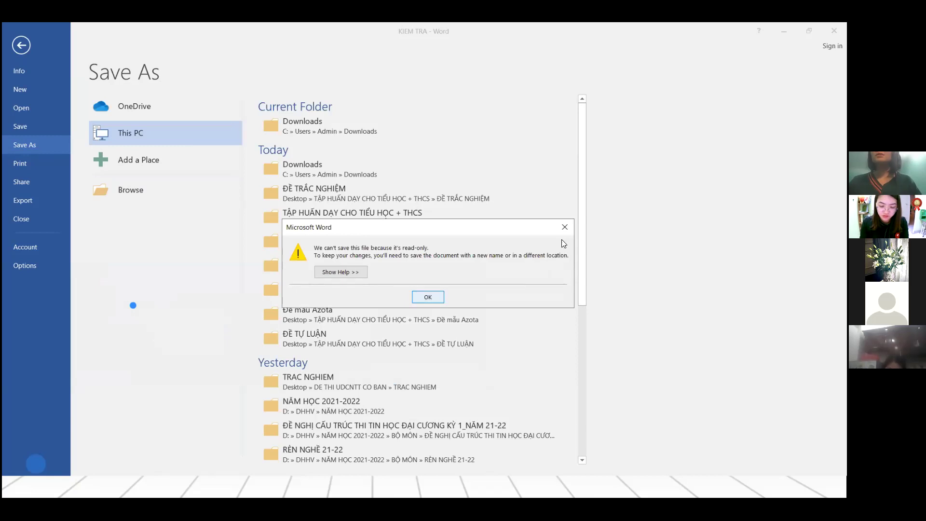
click(564, 226)
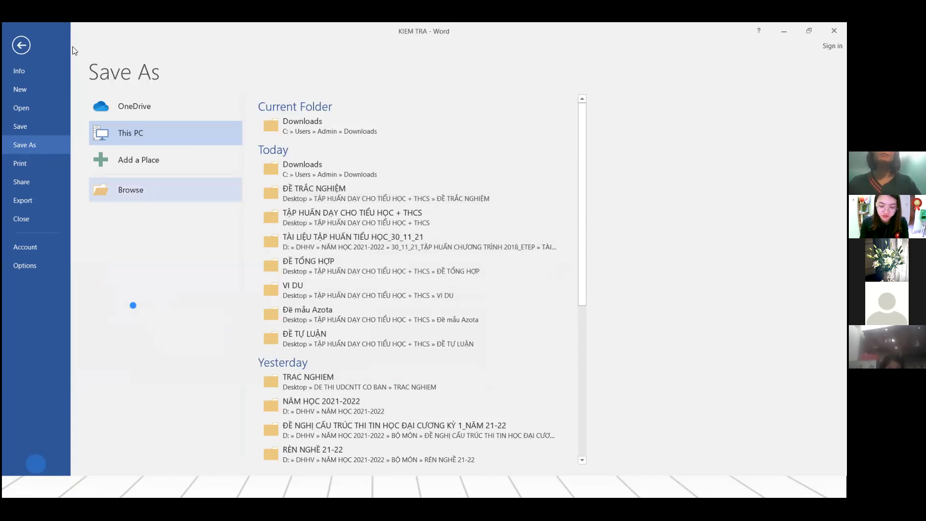
click(27, 43)
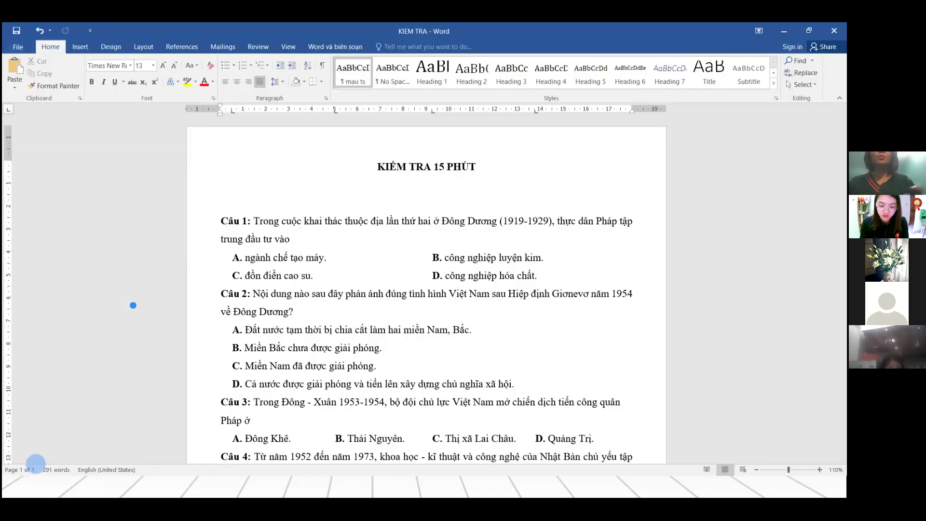
Step: Open the Downloads folder in File Explorer, select the KIEM TRA PDF, then head back toward Chrome
click(15, 487)
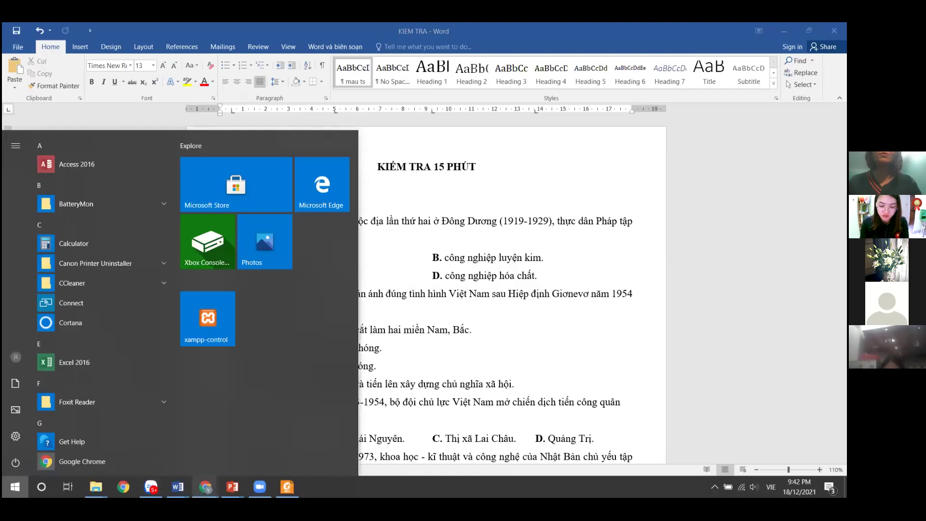
mouse_move(96, 486)
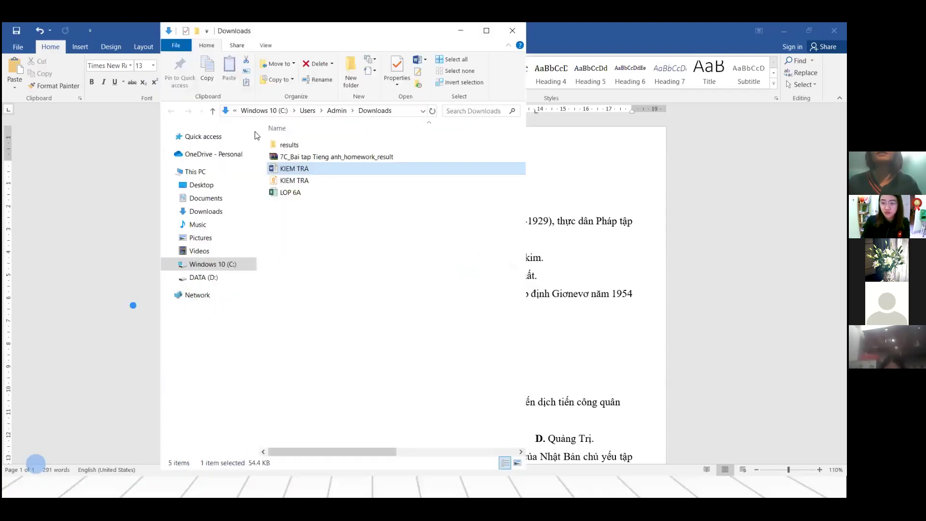
click(334, 443)
click(312, 182)
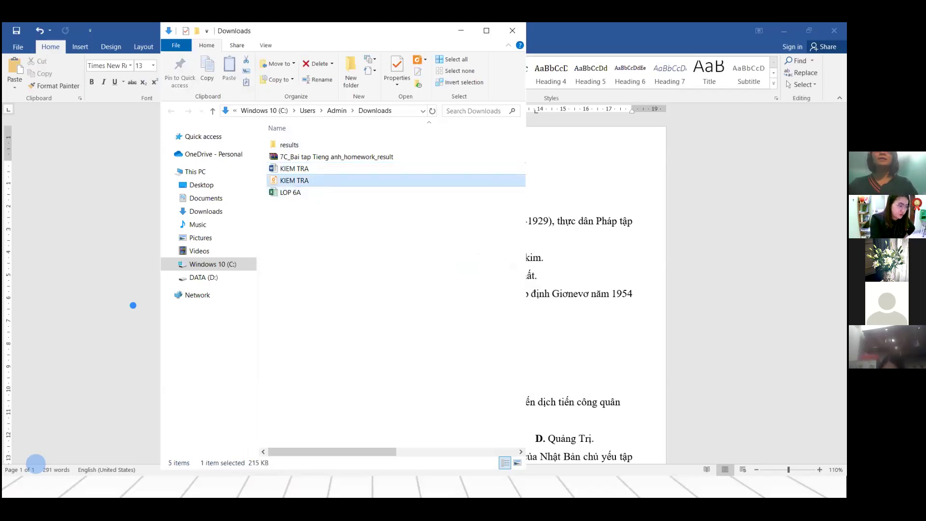
key(super)
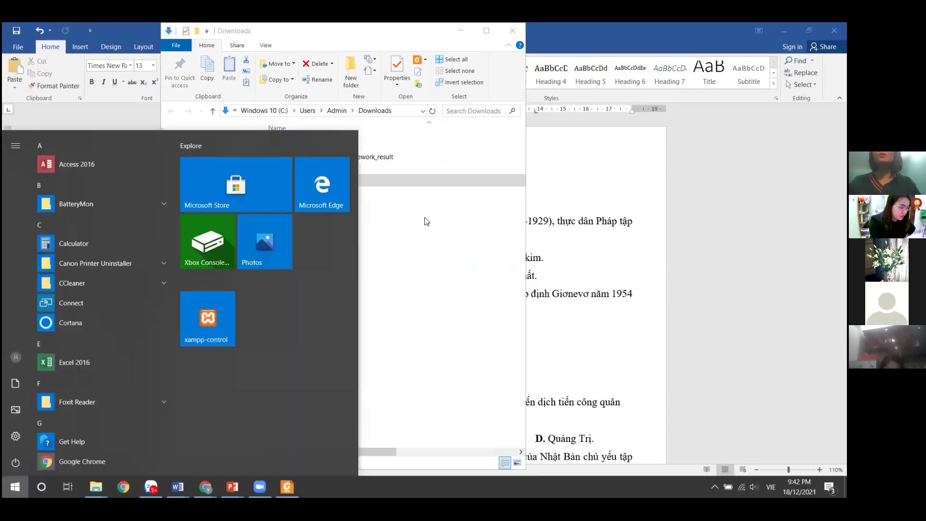
click(431, 255)
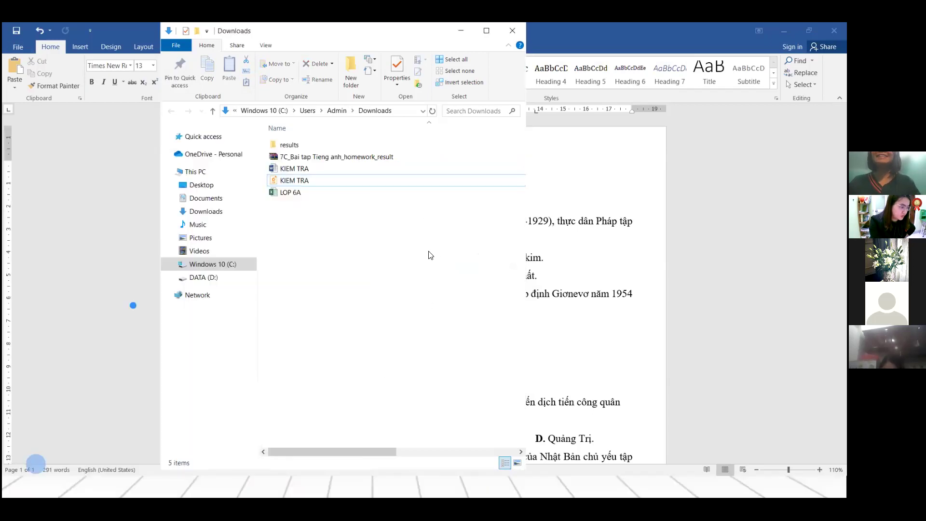
key(super)
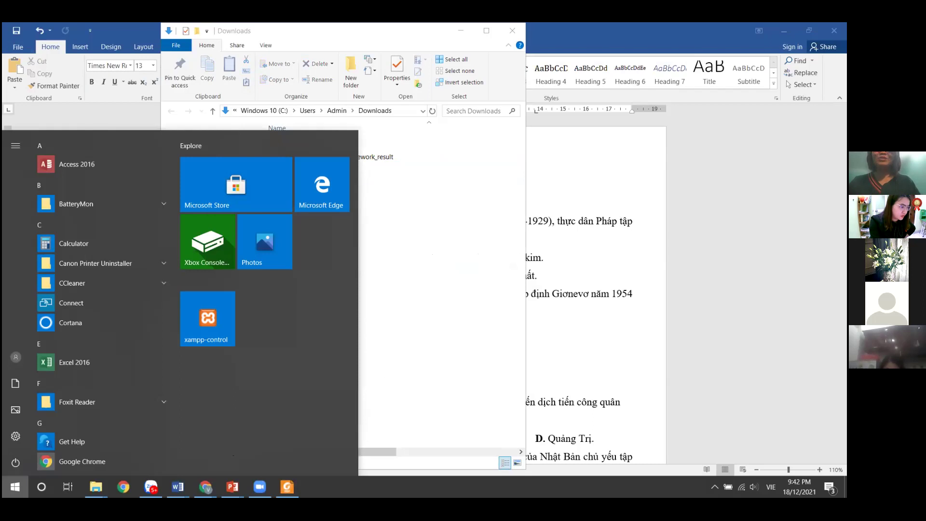
Step: Start a '(NEW) Tạo đề thi PDF 2.0' test in Azota and upload KIEM TRA.pdf from Downloads
click(267, 437)
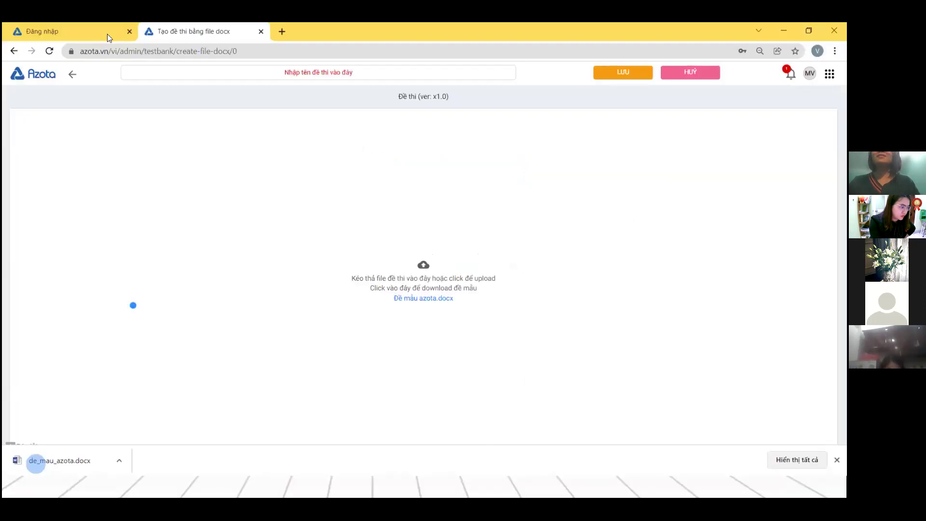
click(71, 75)
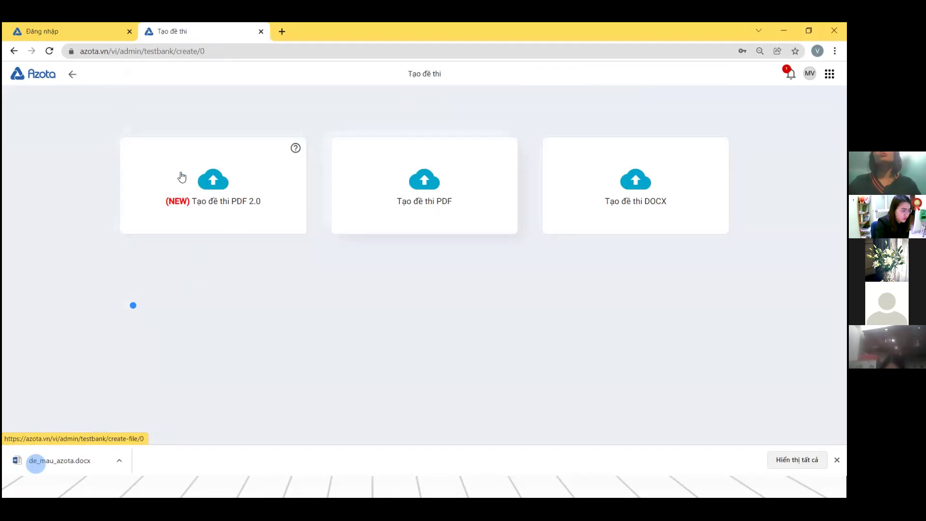
click(231, 203)
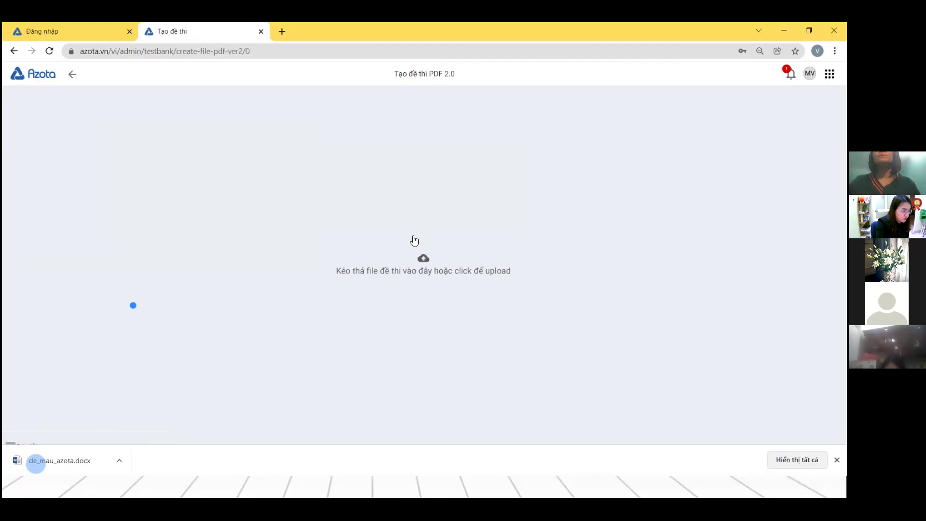
click(419, 261)
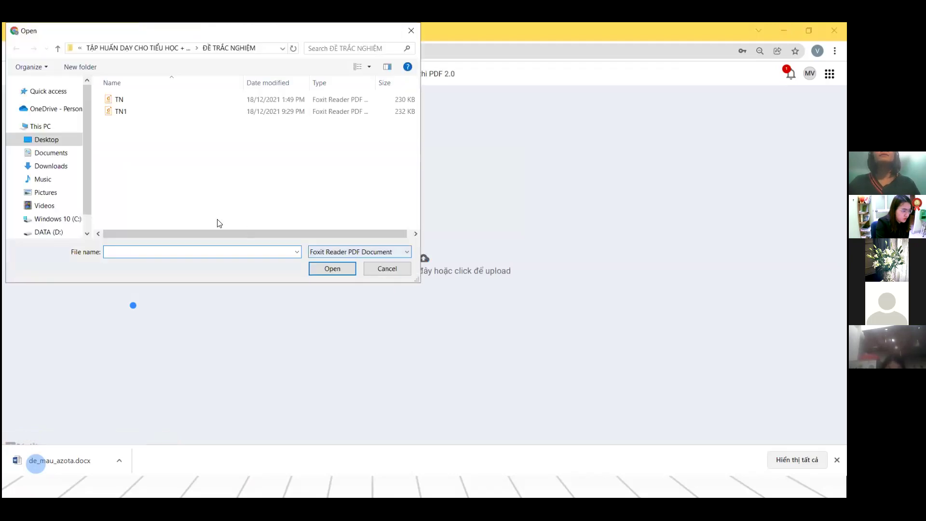
click(56, 167)
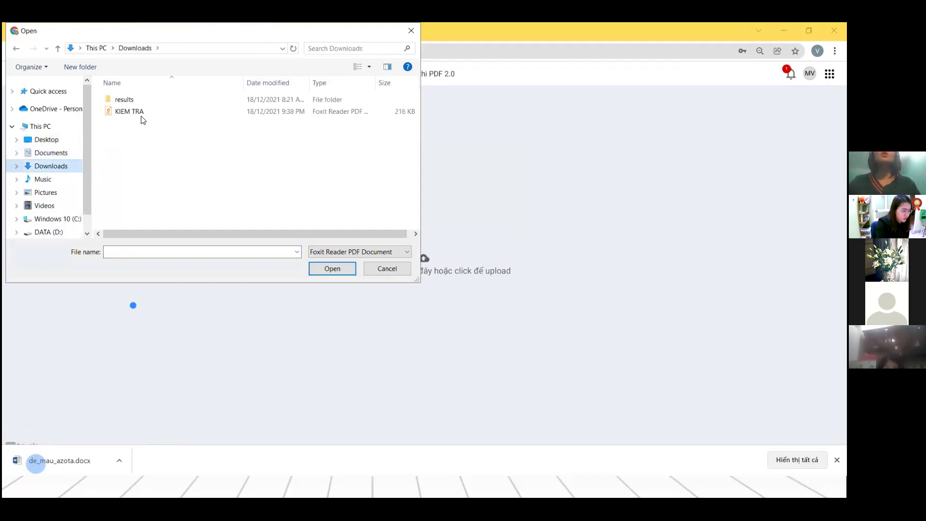
click(140, 115)
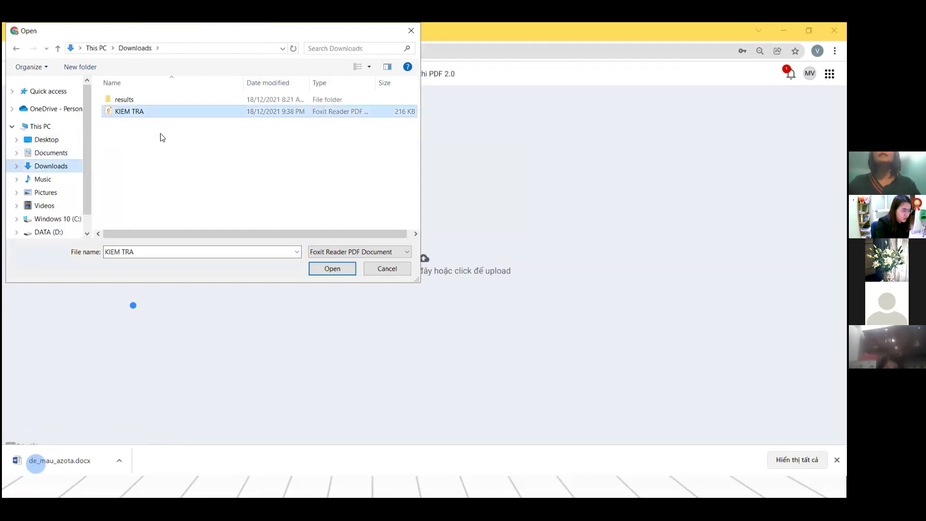
click(332, 269)
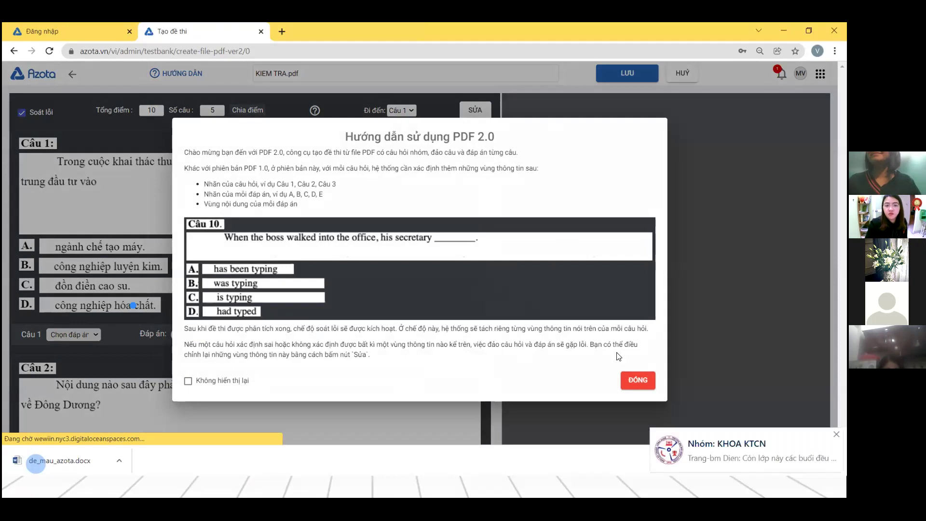
Step: Close the 'Hướng dẫn sử dụng PDF 2.0' guide with ĐÓNG
click(642, 381)
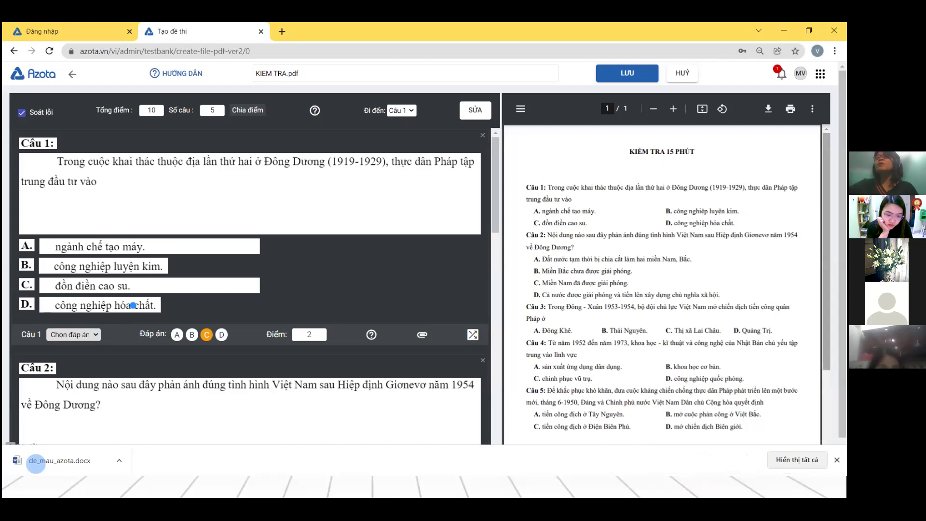
Step: Review the parsed questions and set Câu 1's correct answer to C
scroll(667, 284, down, 3)
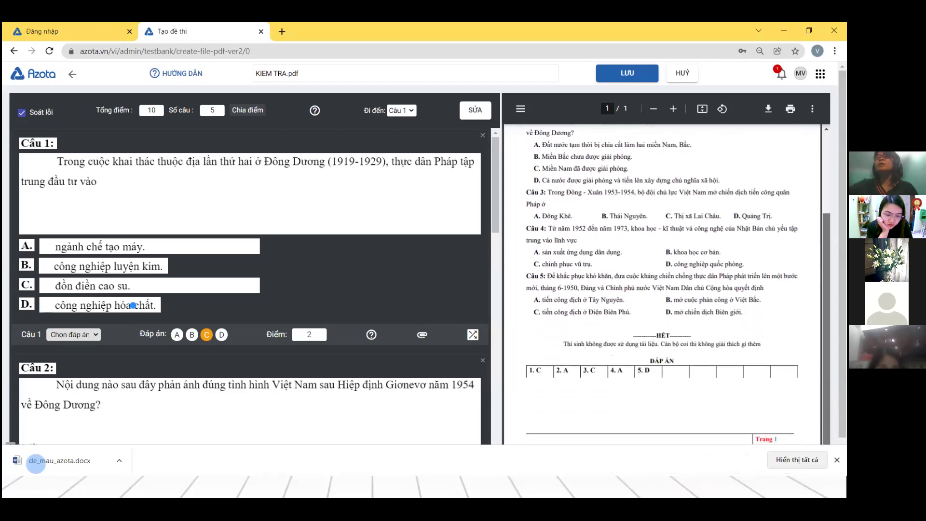
scroll(666, 284, up, 3)
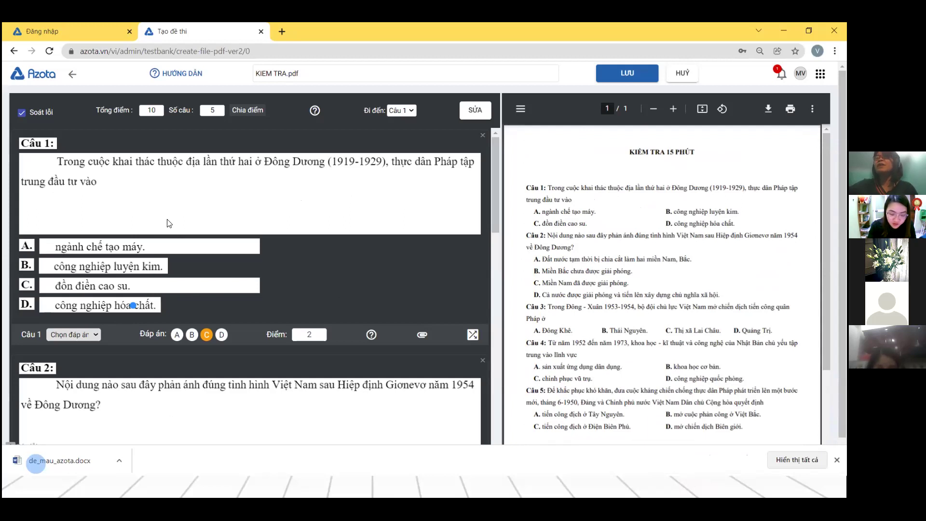
scroll(493, 208, down, 1)
scroll(497, 203, up, 1)
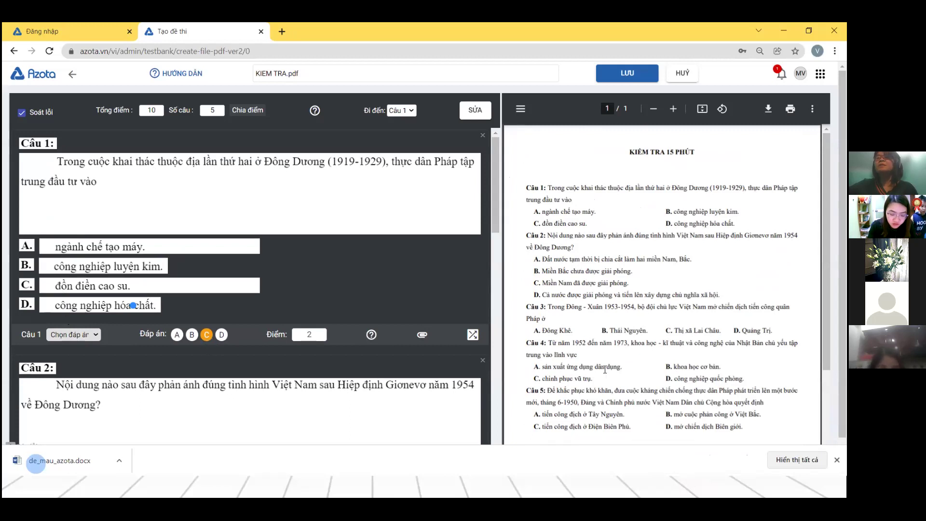
scroll(534, 372, down, 3)
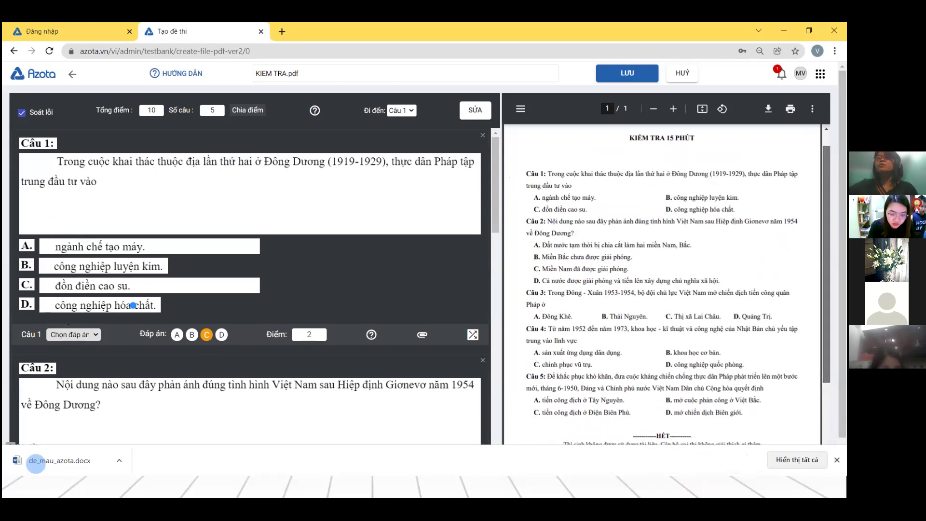
click(192, 334)
click(207, 335)
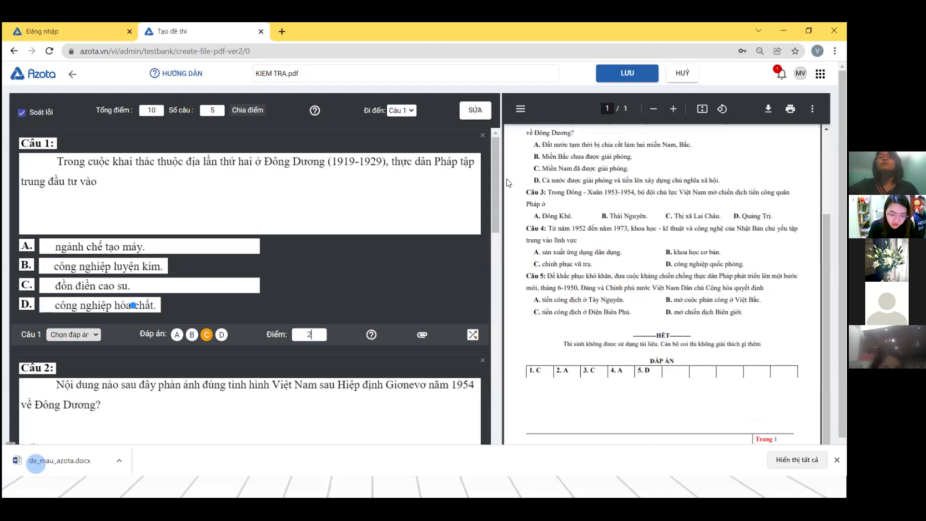
Step: Close the Chrome download bar and open the SỬA question-region editor
scroll(495, 185, down, 1)
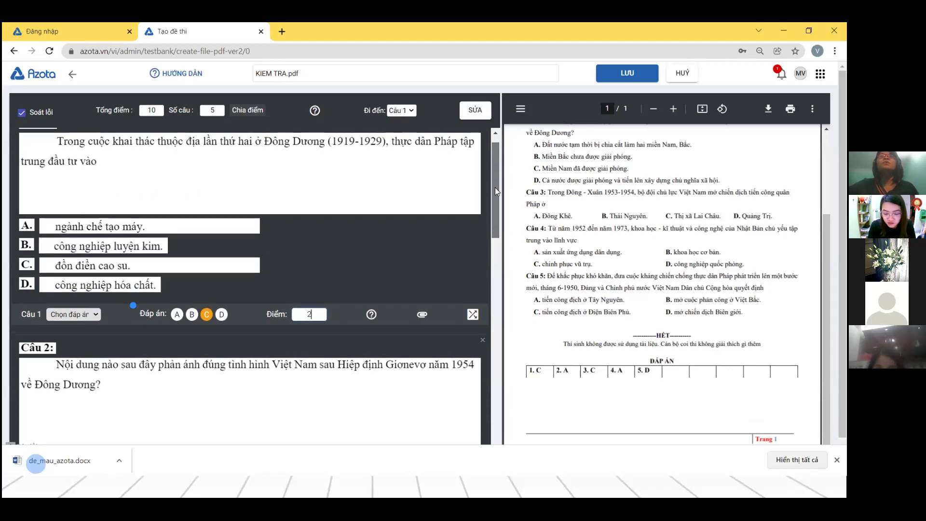
drag(498, 250, 503, 432)
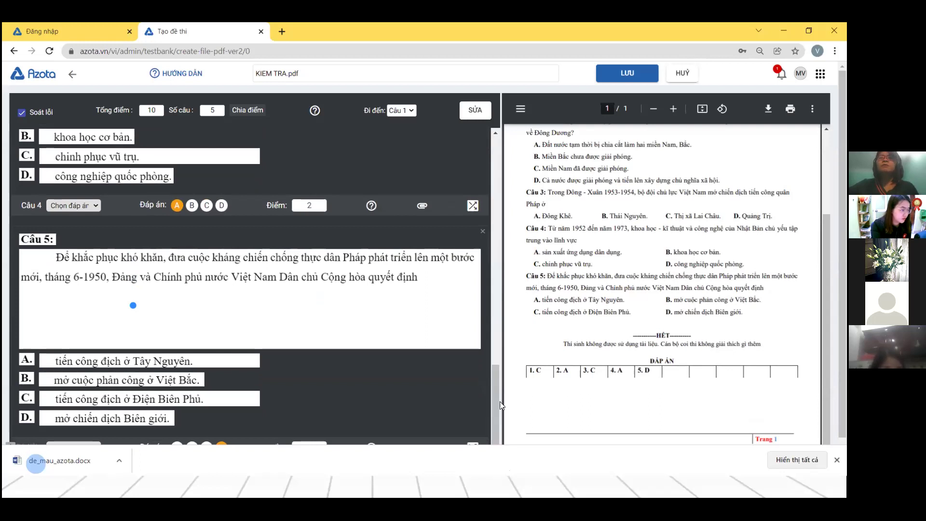
click(836, 460)
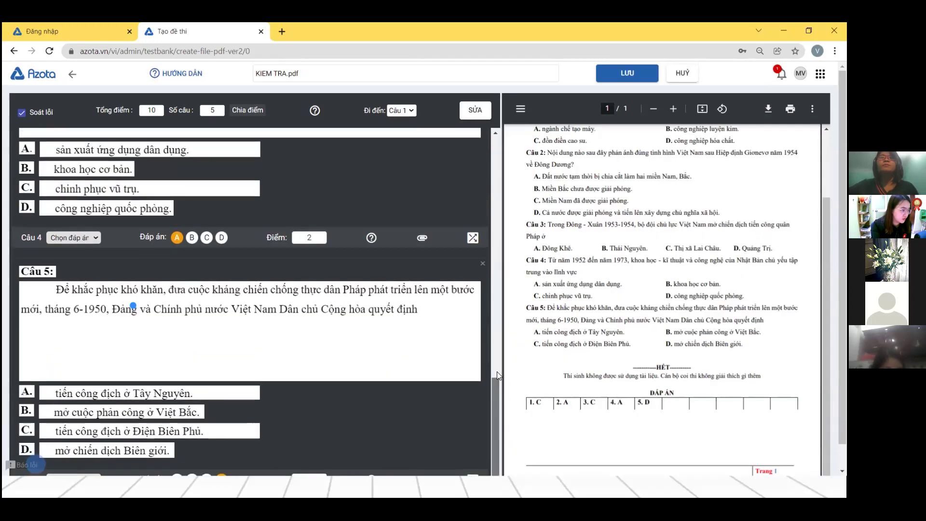
scroll(477, 178, up, 15)
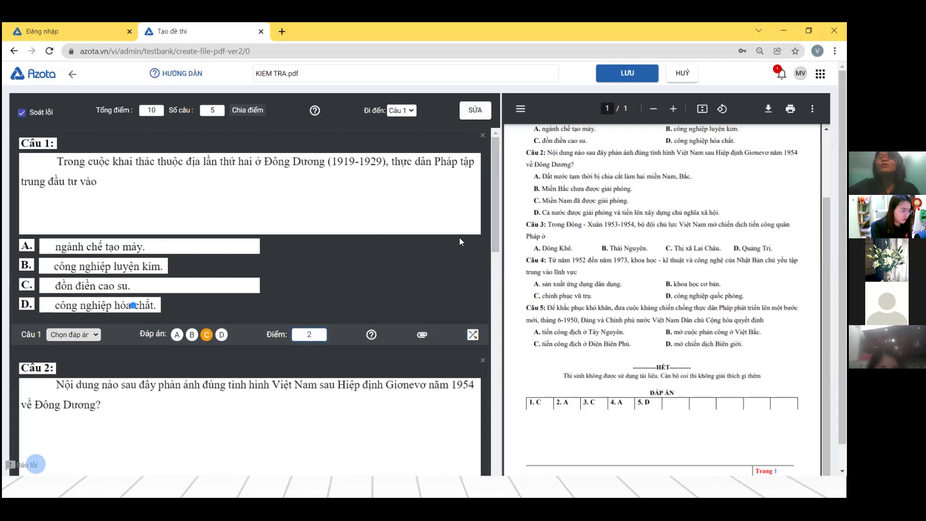
mouse_move(495, 189)
mouse_down()
mouse_move(497, 230)
mouse_move(490, 175)
mouse_up()
scroll(489, 175, up, 3)
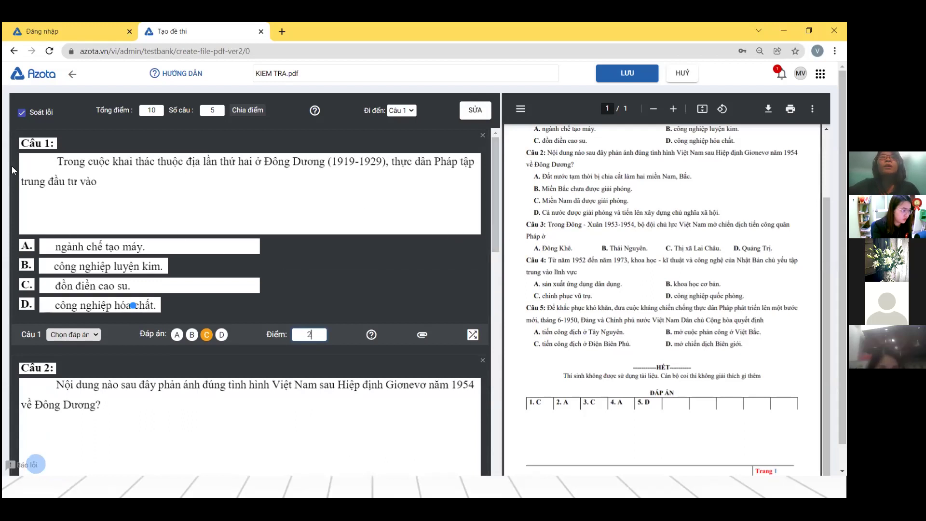
click(483, 114)
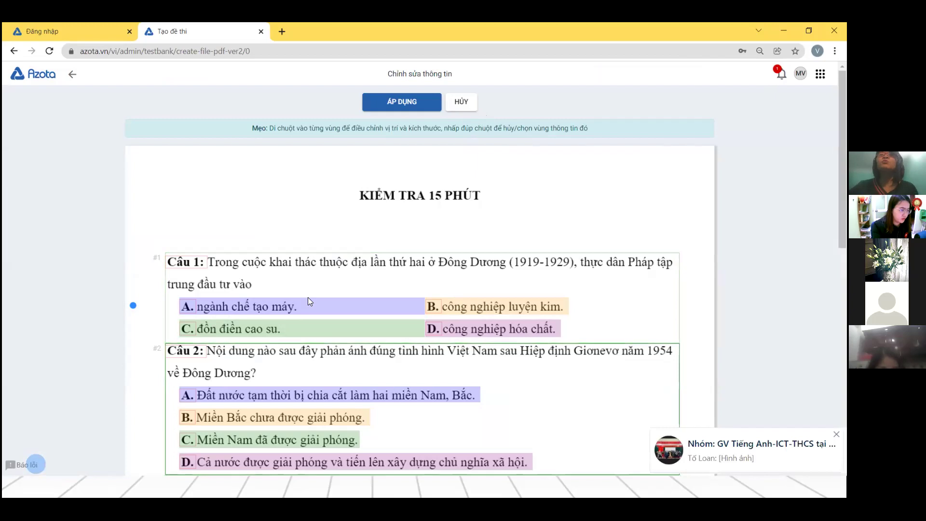
Step: Stretch block #1's top edge up to cover the KIỂM TRA 15 PHÚT title, then check the regions
scroll(437, 272, down, 2)
scroll(442, 263, up, 1)
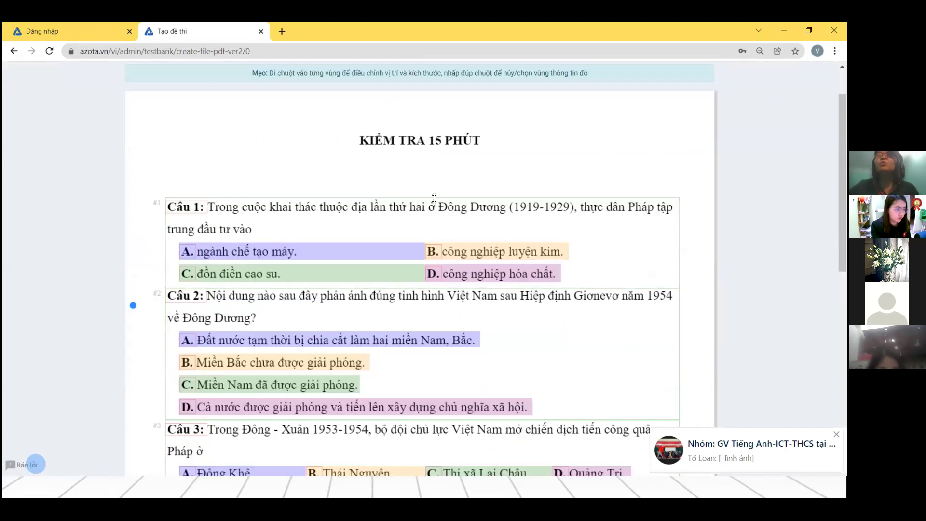
drag(435, 192, 434, 128)
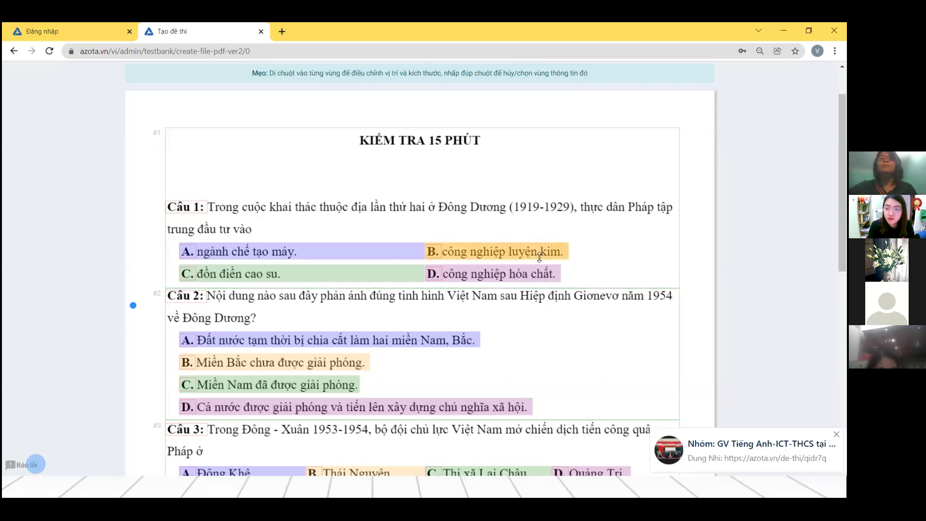
scroll(539, 256, down, 3)
scroll(539, 257, down, 5)
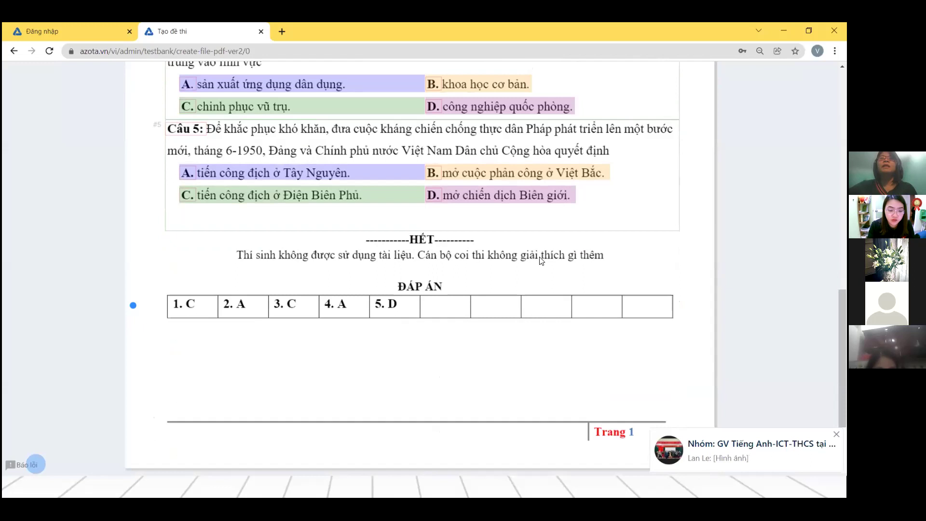
scroll(539, 257, up, 7)
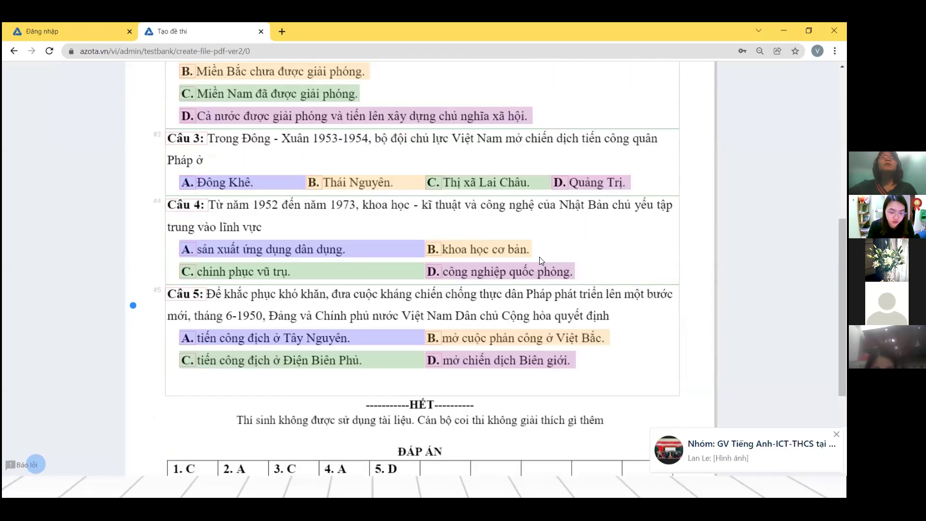
scroll(541, 261, up, 3)
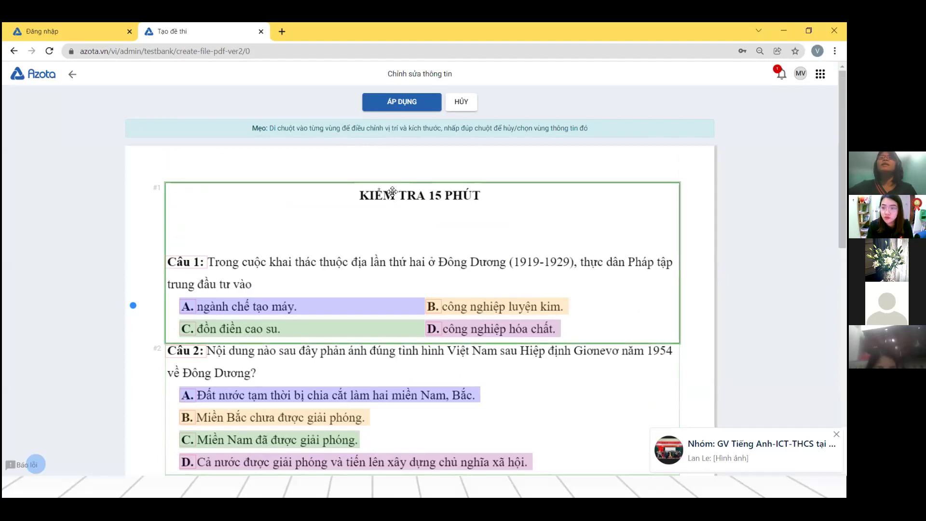
Step: Readjust block #1's top edge, then shrink the Câu 2 region down to its second line
drag(390, 188, 386, 248)
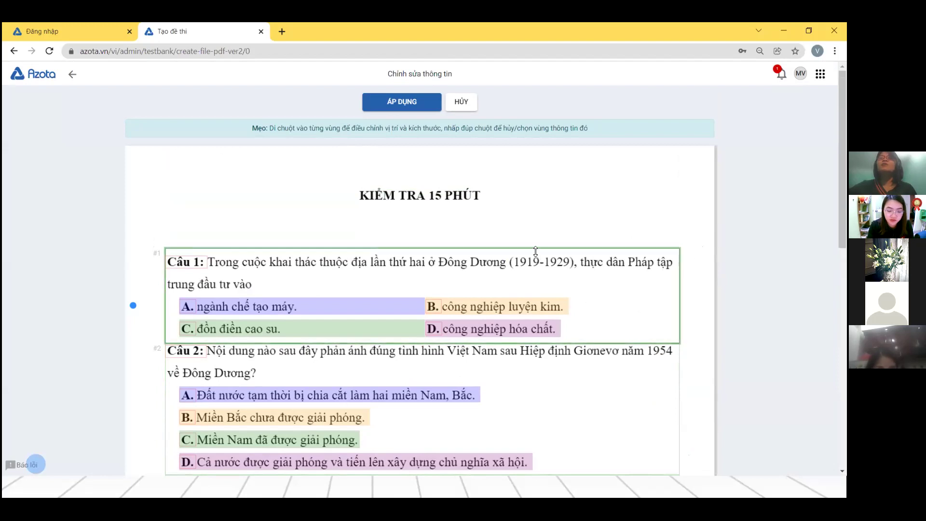
drag(535, 248, 526, 172)
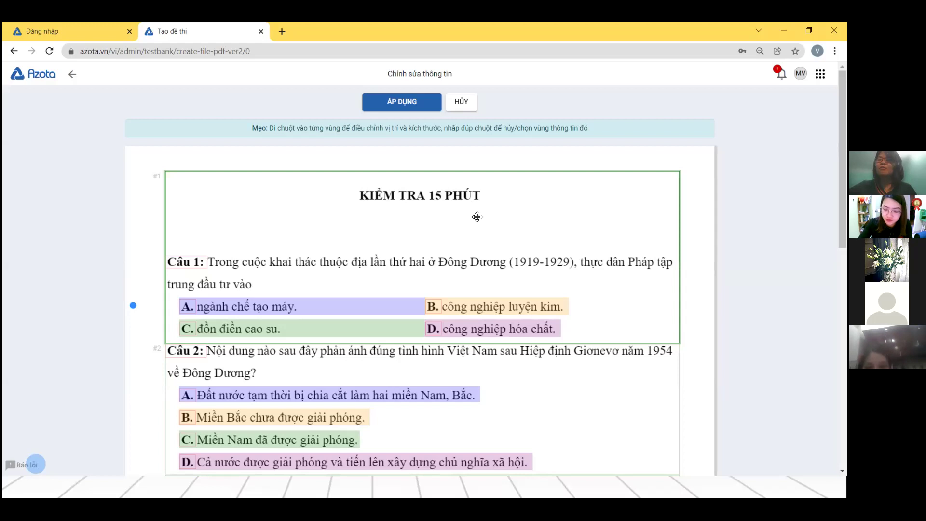
scroll(487, 225, down, 3)
click(332, 187)
mouse_move(331, 187)
mouse_down()
mouse_move(328, 202)
mouse_move(335, 179)
mouse_up()
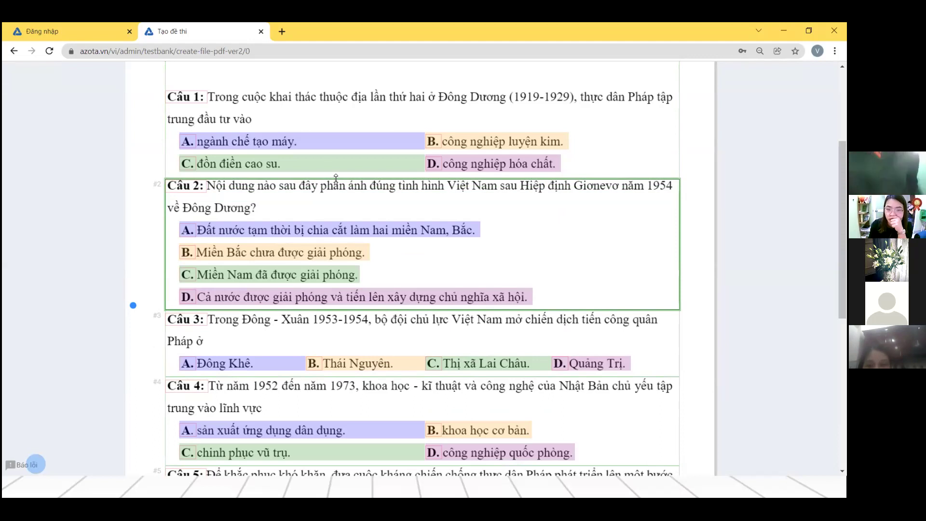
drag(336, 179, 206, 29)
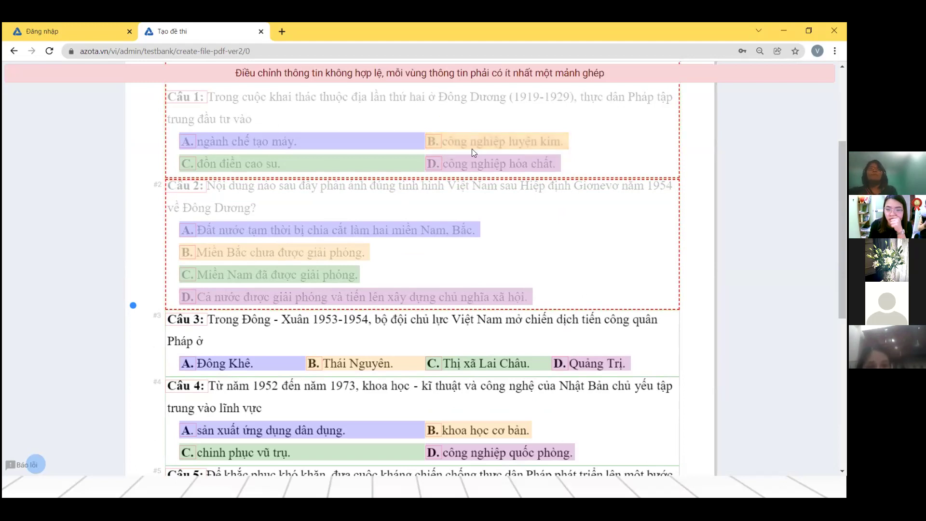
Step: Apply the adjusted question regions with ÁP DỤNG, then cancel the stalled edit with HỦY
scroll(598, 305, down, 7)
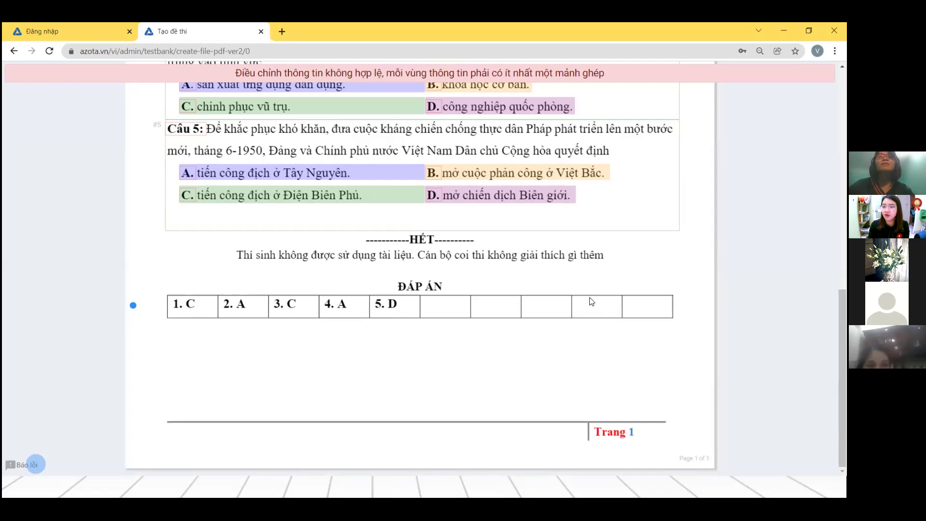
scroll(591, 302, up, 15)
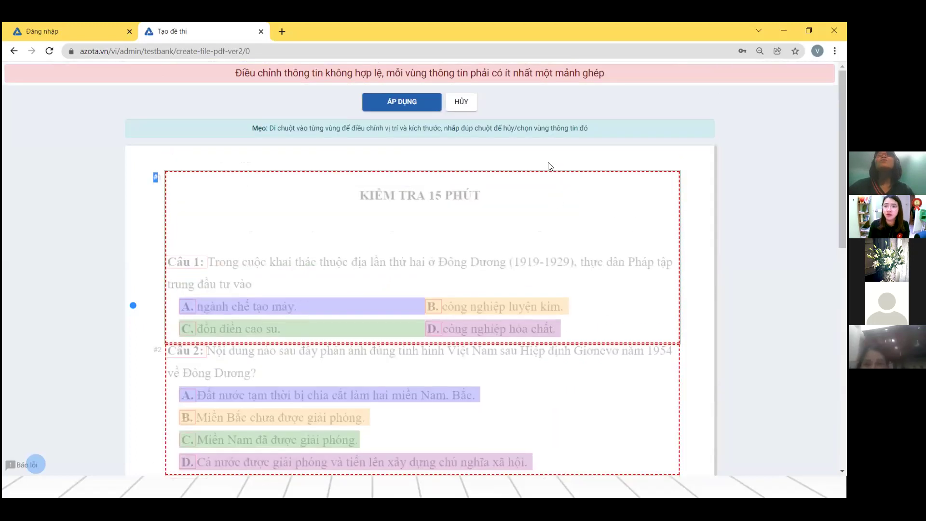
click(404, 106)
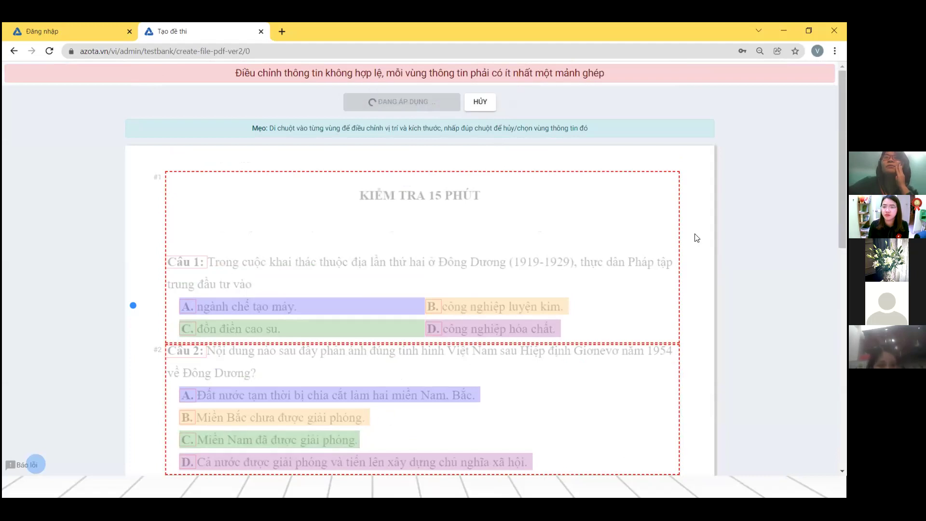
scroll(696, 237, down, 7)
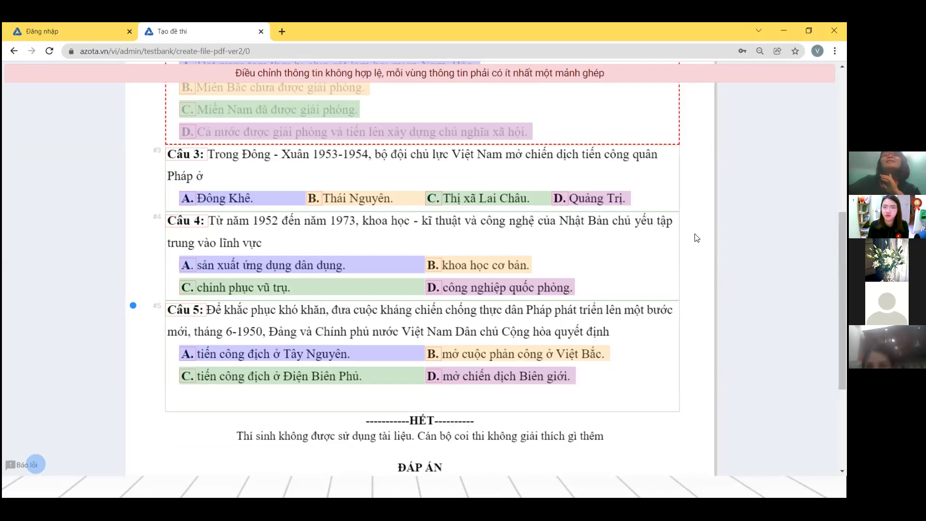
scroll(696, 238, up, 1)
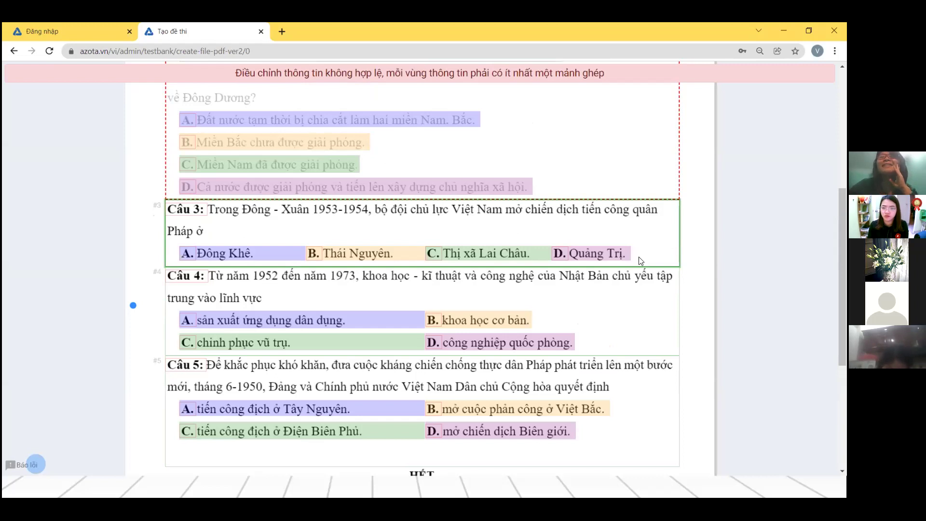
double_click(530, 343)
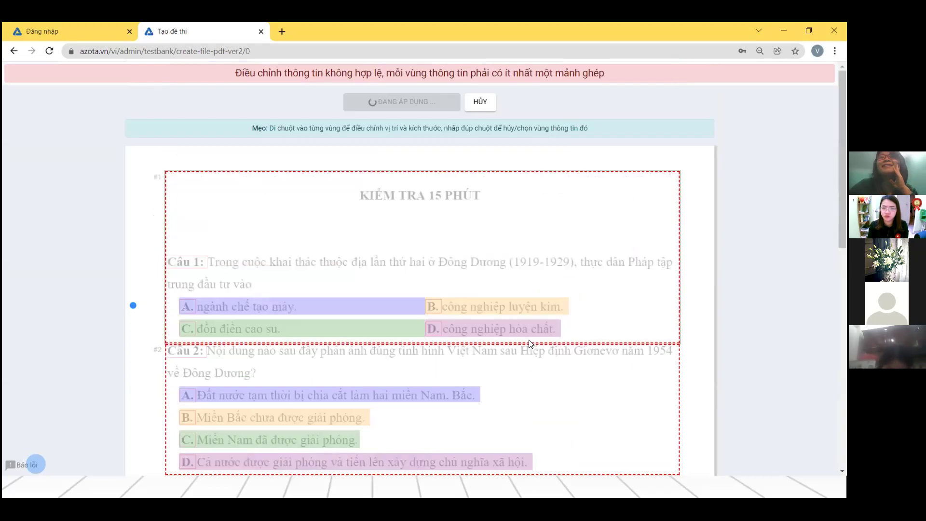
click(477, 102)
Step: Discard the region edits and re-upload KIEM TRA.pdf from Downloads as a new PDF test
click(482, 116)
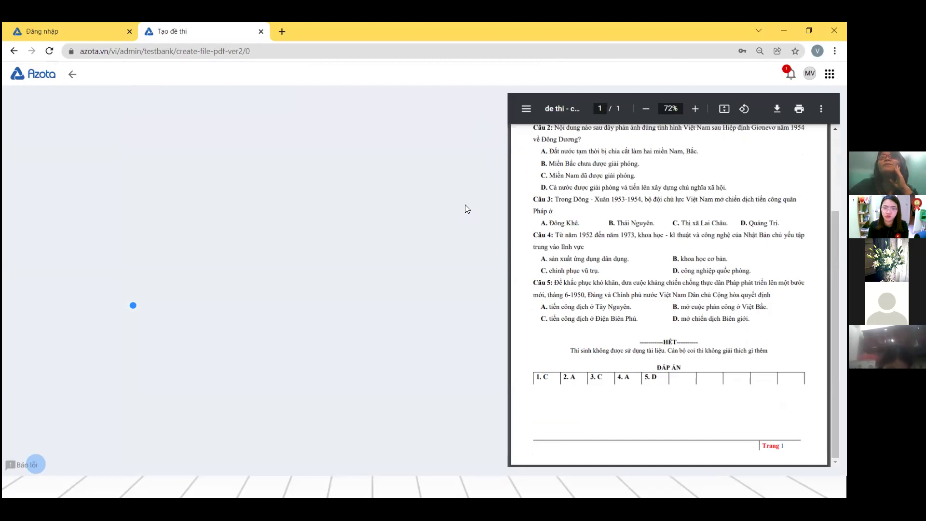
click(72, 76)
click(255, 211)
click(425, 270)
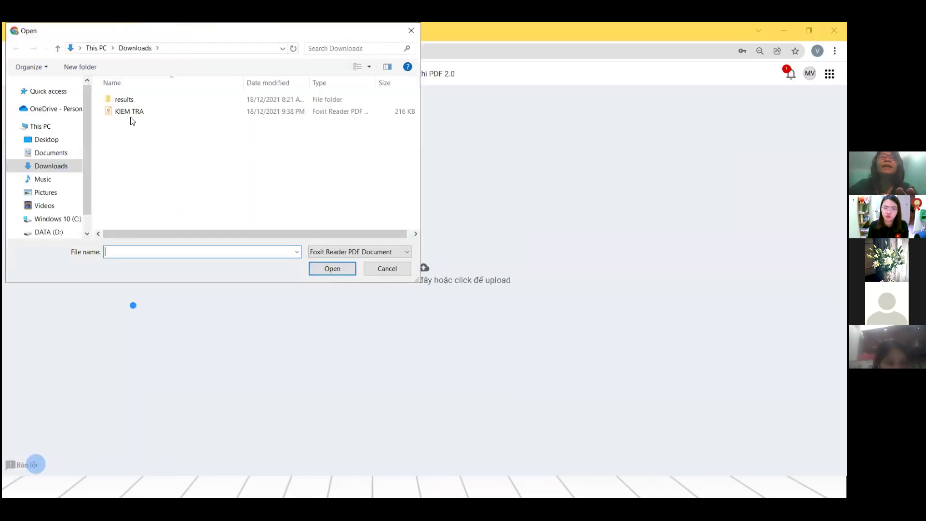
double_click(131, 115)
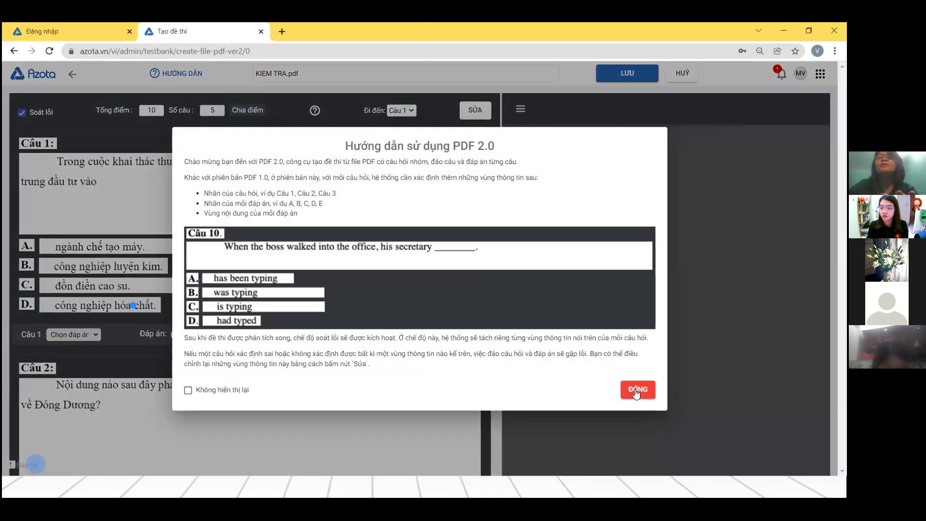
Step: Close the PDF 2.0 guide and look over Câu 1–5, each worth 2 points
click(634, 387)
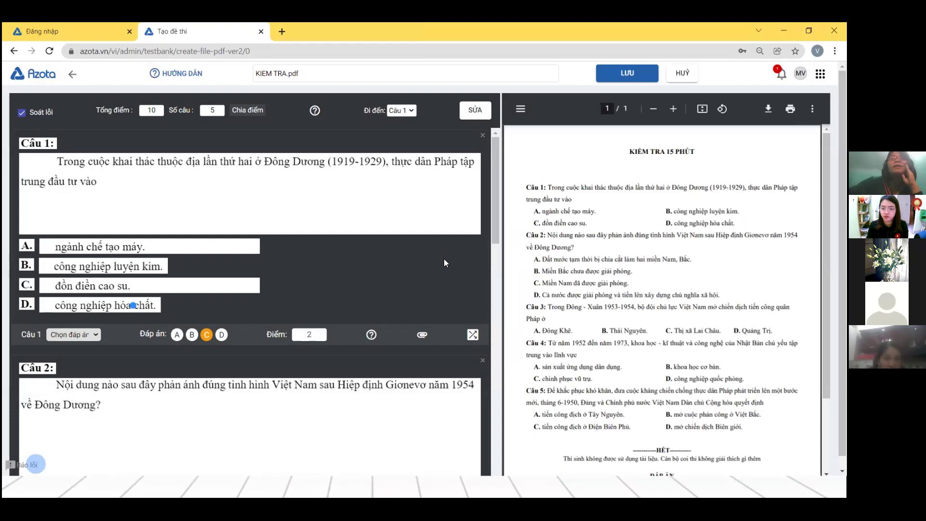
scroll(443, 258, down, 10)
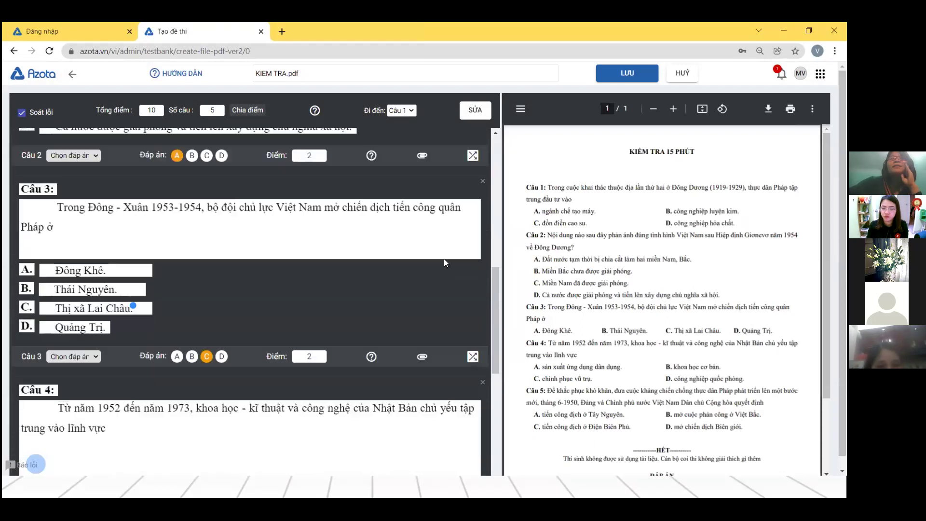
scroll(444, 258, down, 5)
scroll(444, 259, up, 15)
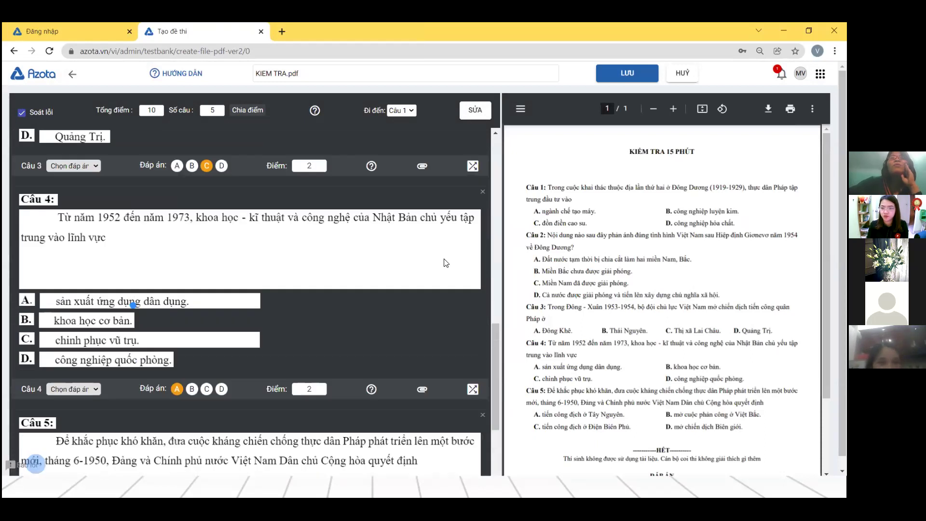
scroll(446, 263, up, 3)
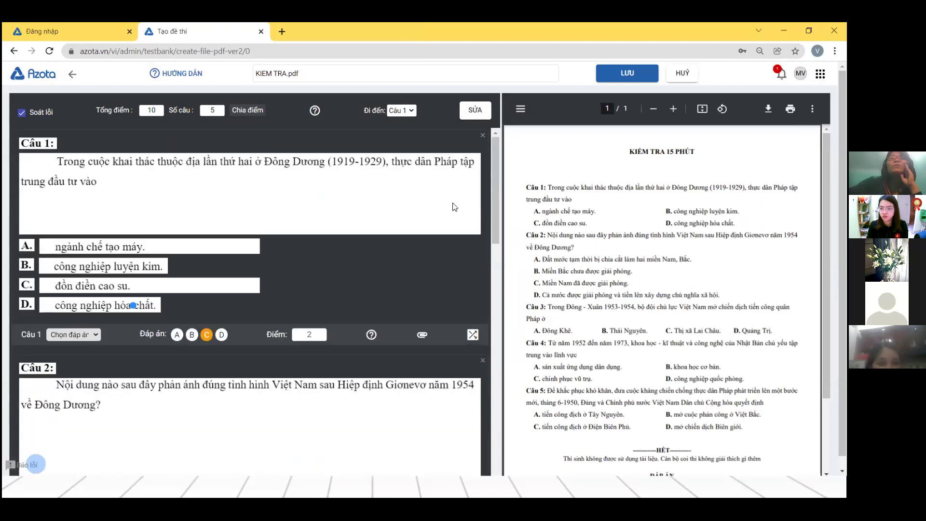
Step: Use Chia điểm to give each of the five questions 2 points, then review them (keys C, A, C, A, D)
click(252, 113)
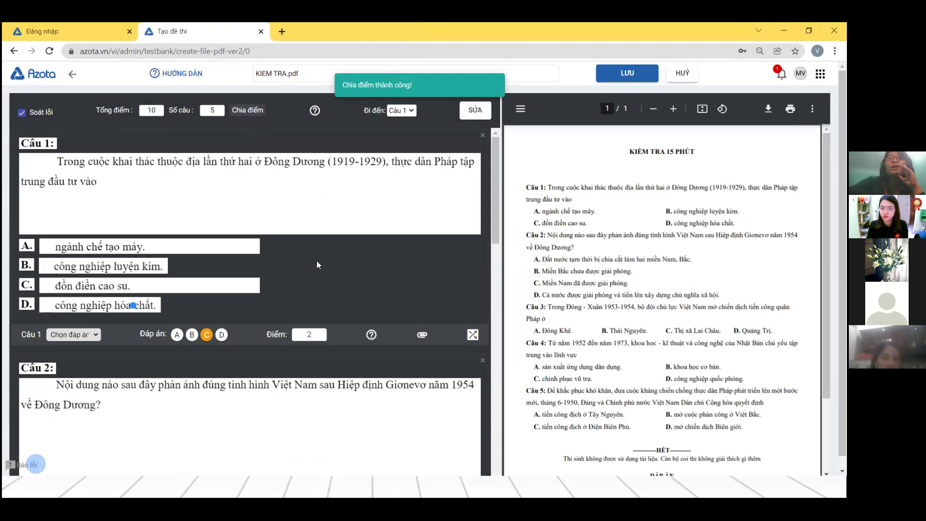
scroll(231, 134, down, 2)
scroll(346, 235, down, 15)
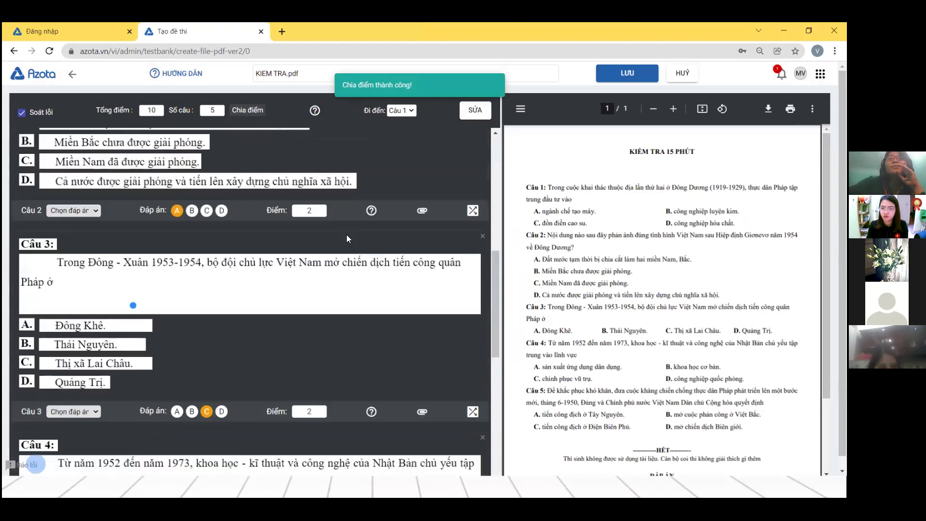
scroll(346, 236, down, 1)
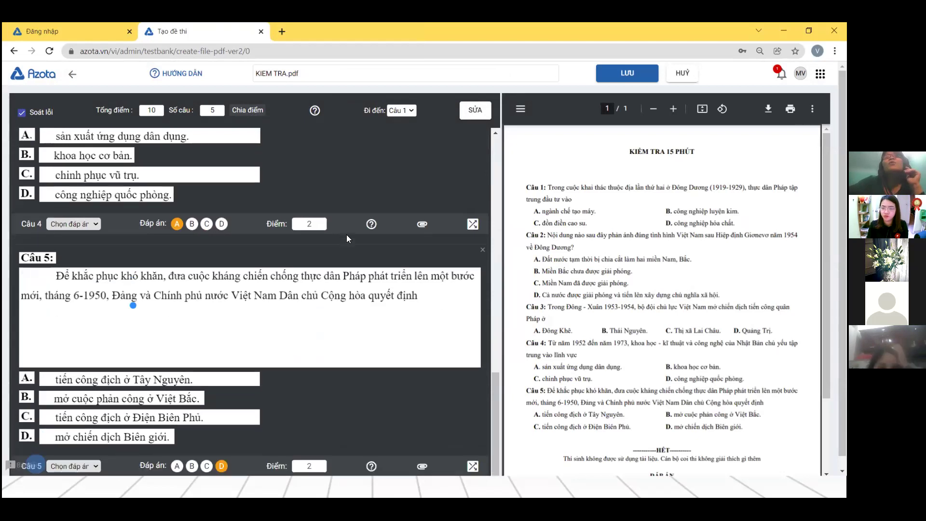
Step: Save the five questions as a 40-minute test with LƯU, then return to the Tạo đề thi page
scroll(346, 234, up, 5)
scroll(346, 234, up, 10)
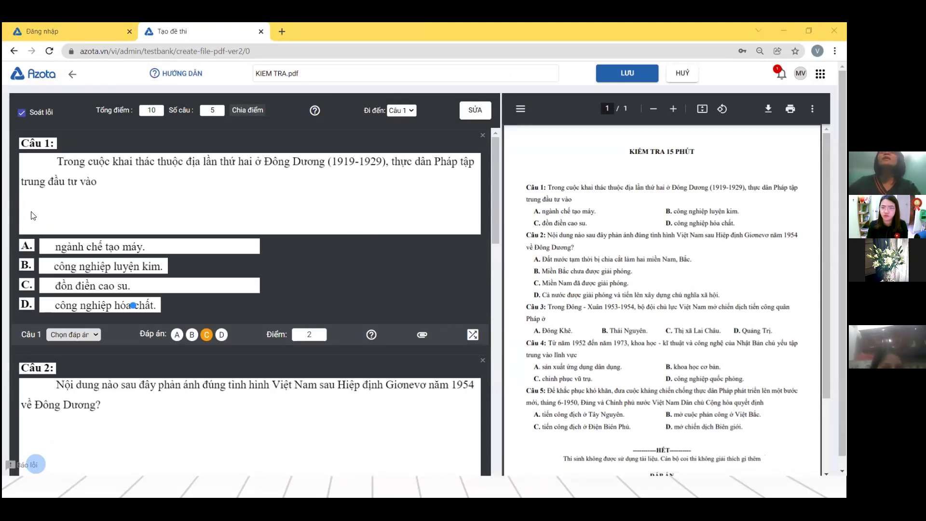
click(632, 79)
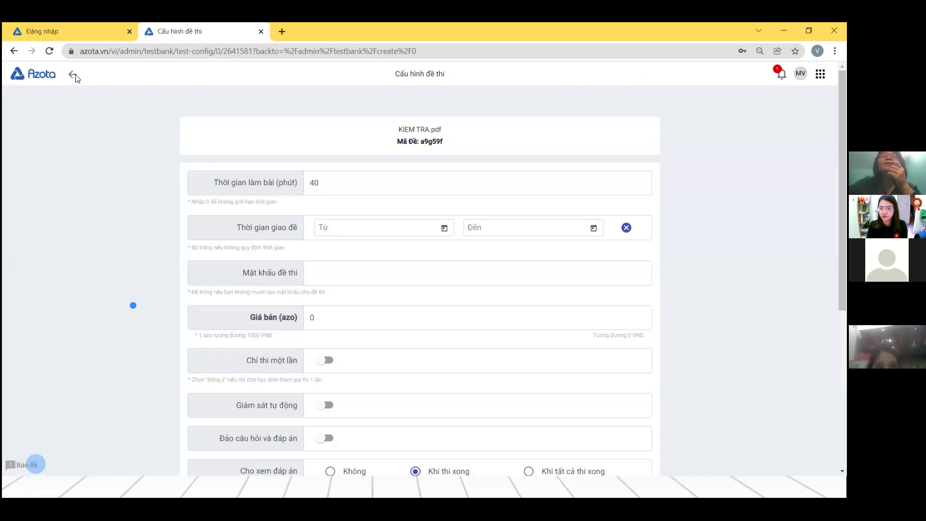
key(alt+Left)
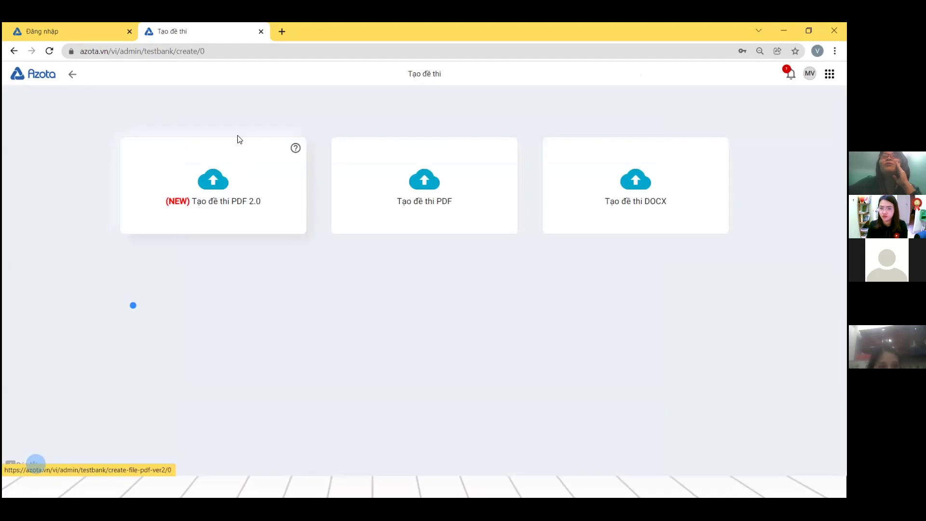
Step: Upload KIEM TRA.pdf again through the (NEW) Tạo đề thi PDF 2.0 creator and dismiss its usage guide
click(213, 188)
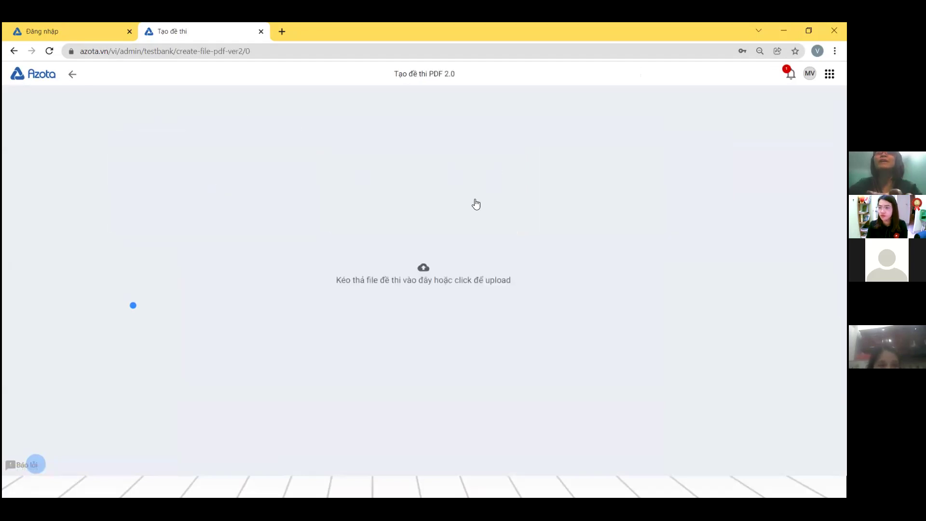
click(427, 273)
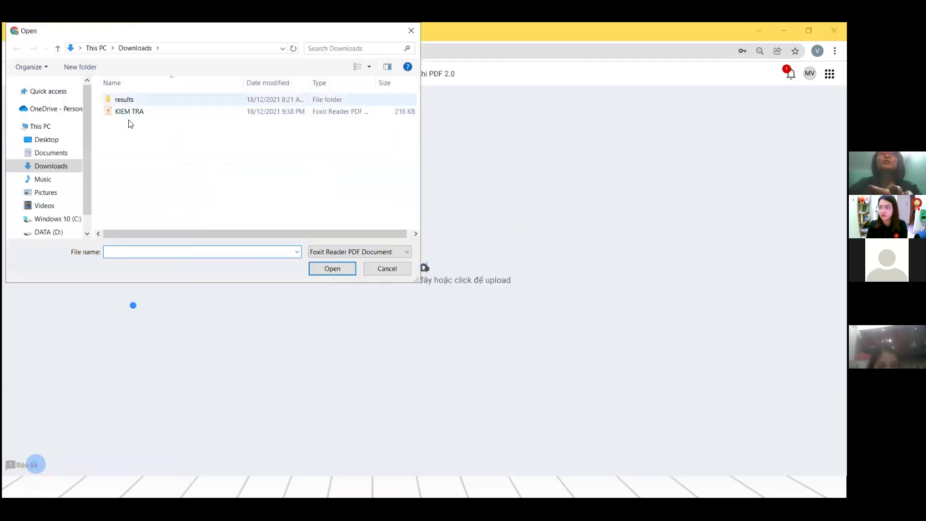
click(209, 113)
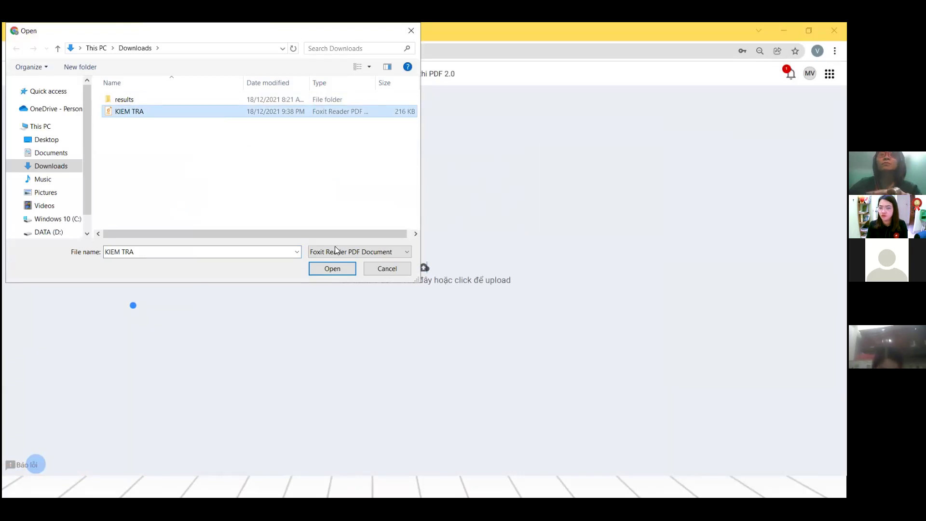
click(331, 268)
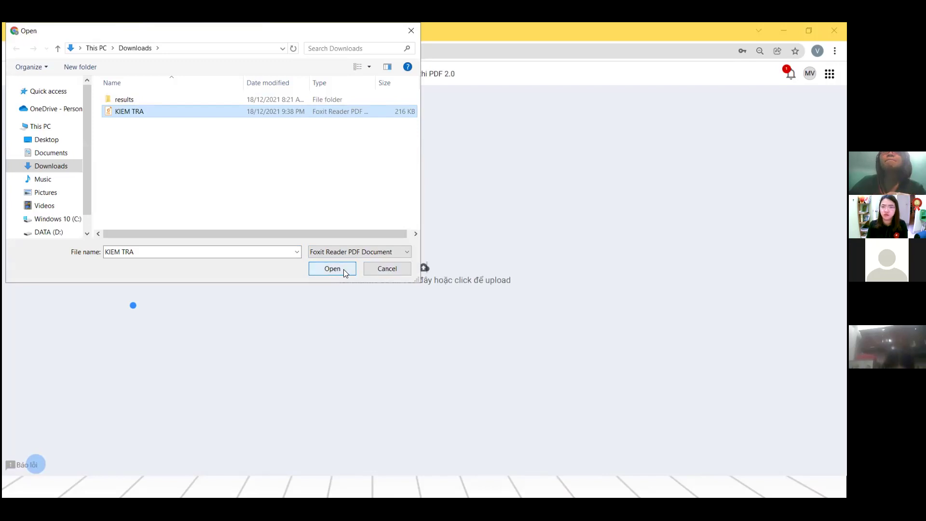
click(344, 269)
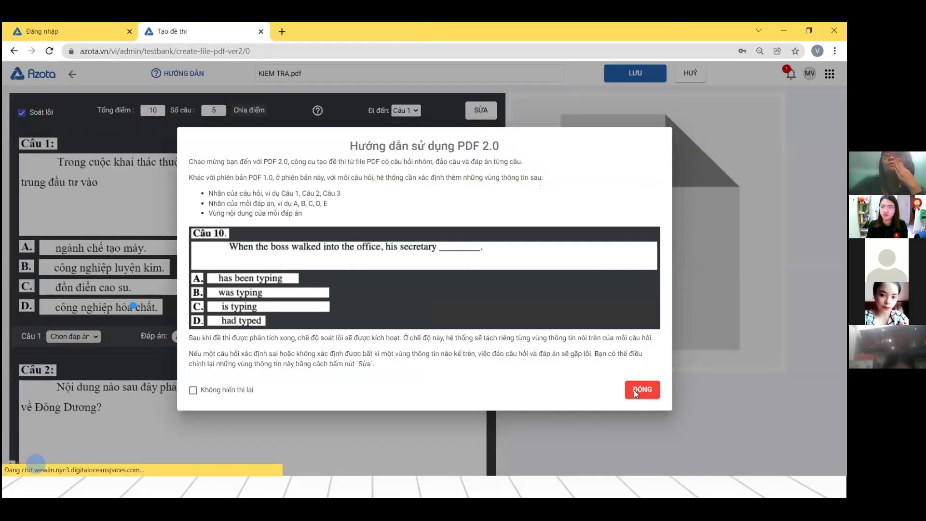
click(634, 389)
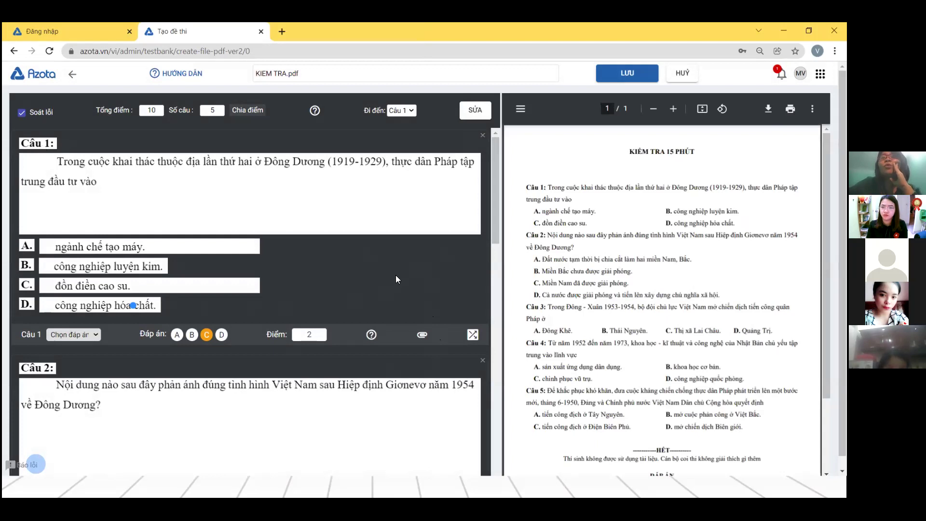
Step: Add an audio attachment slot to Câu 2 from its answer row
scroll(38, 159, down, 5)
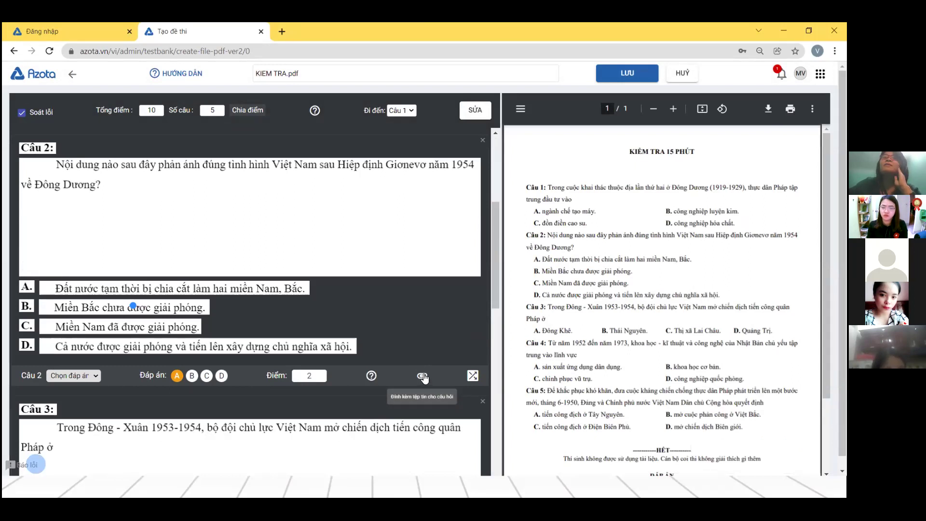
click(423, 376)
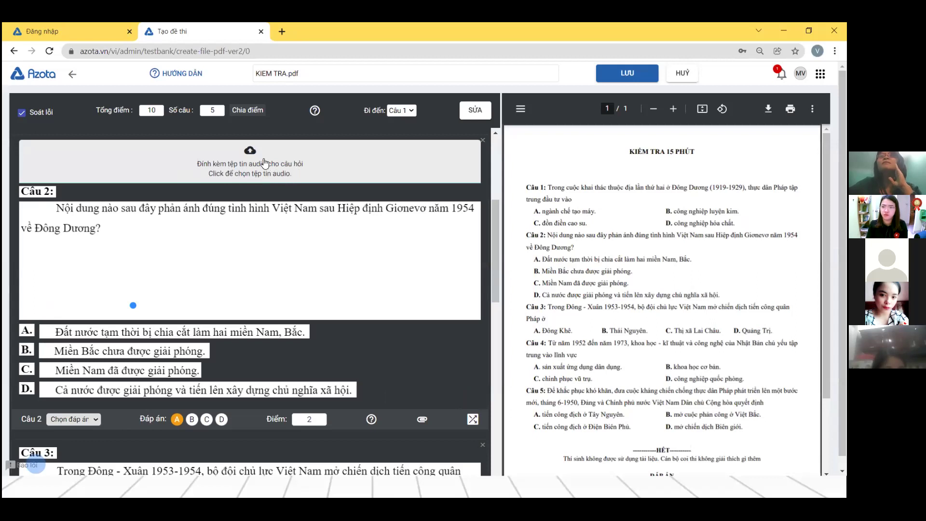
Step: Attach Test 1 Part 2 from the Desktop's TẬP HUẤN DẠY CHO TIỂU HỌC + THCS folder as Câu 2's audio
click(250, 152)
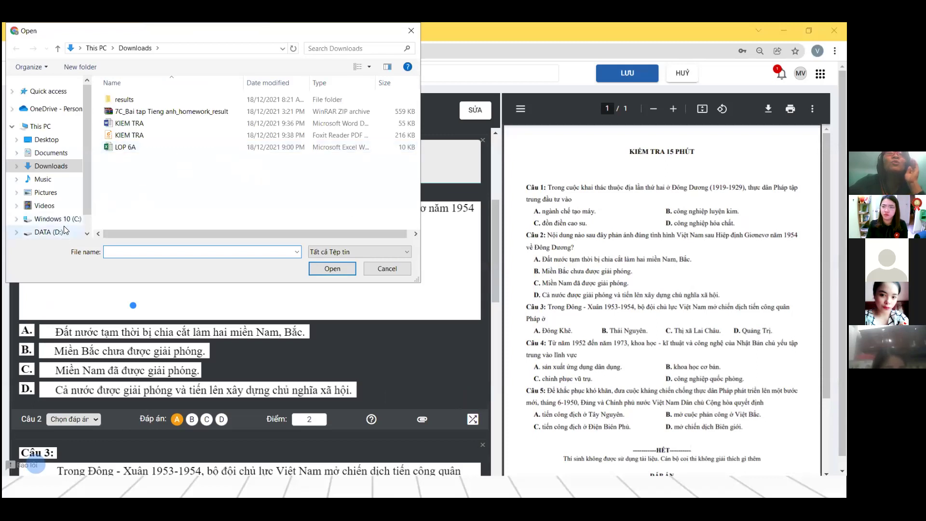
click(53, 140)
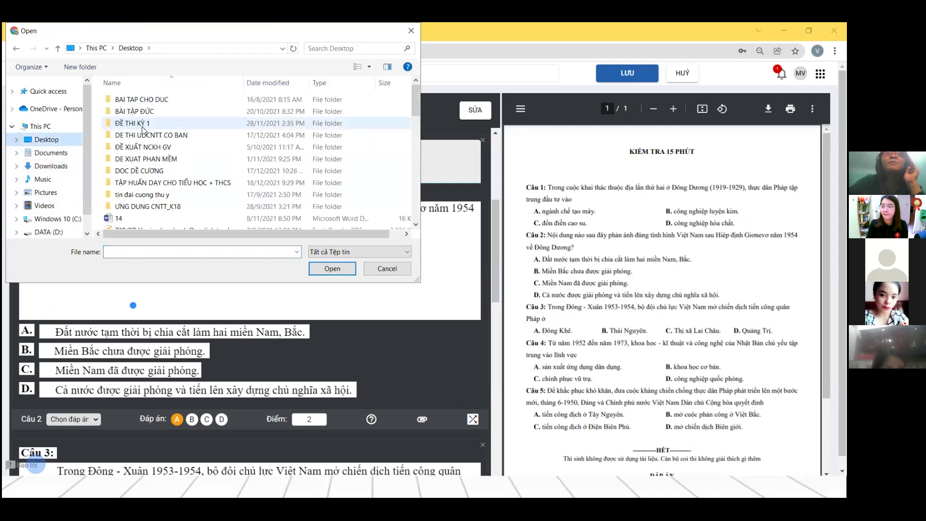
double_click(177, 182)
scroll(183, 203, down, 1)
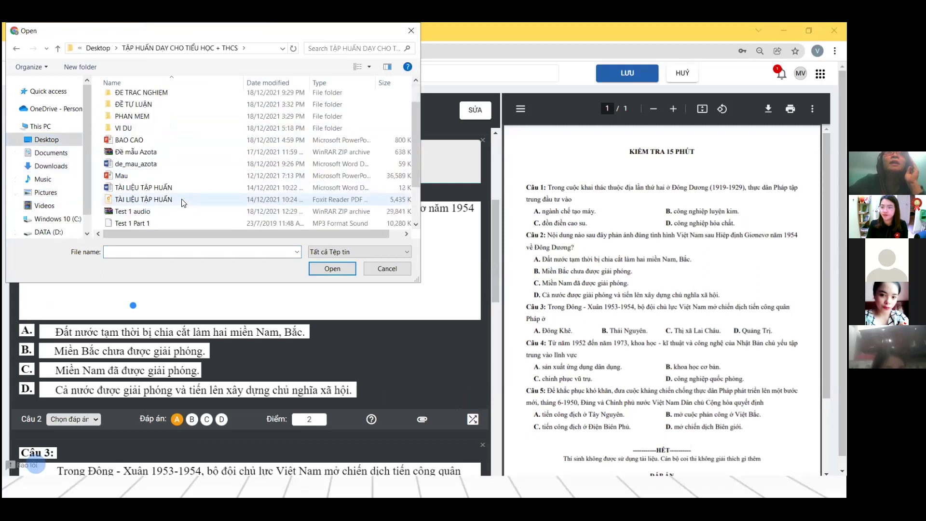
scroll(183, 203, down, 2)
click(183, 187)
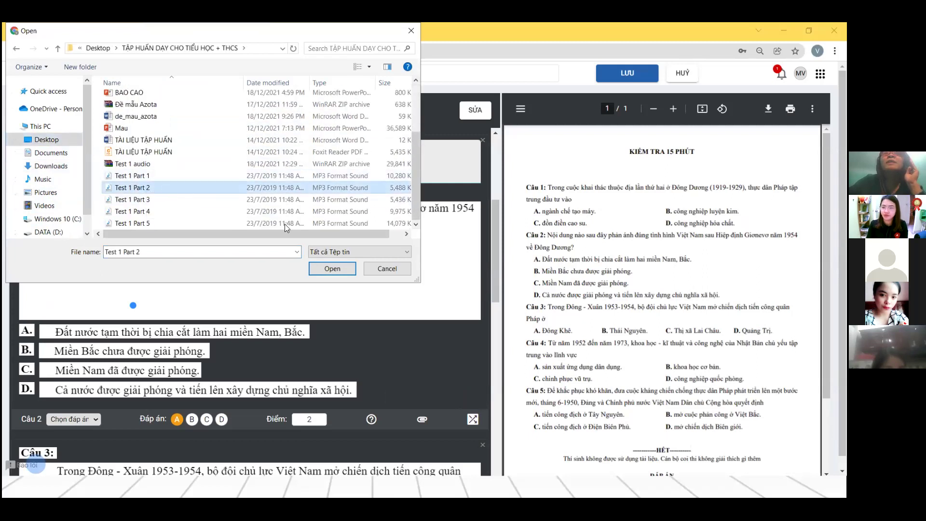
click(332, 268)
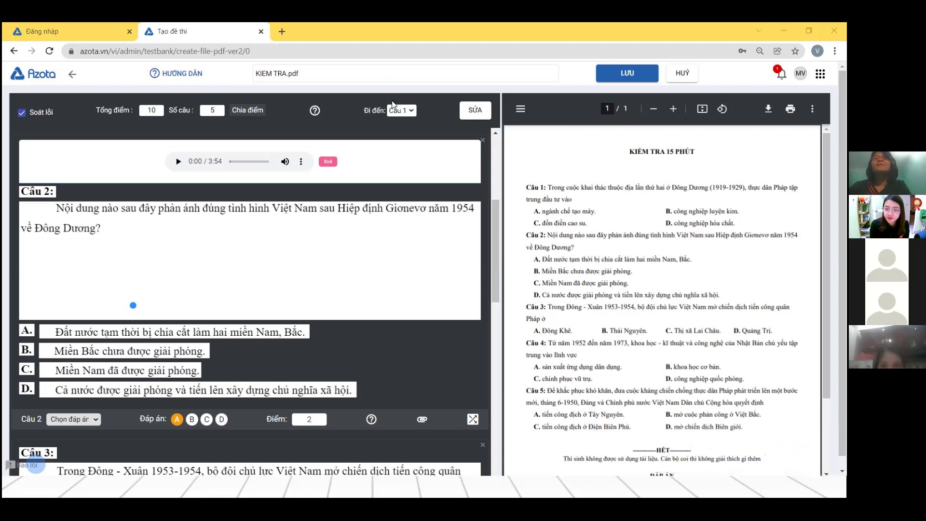
click(482, 140)
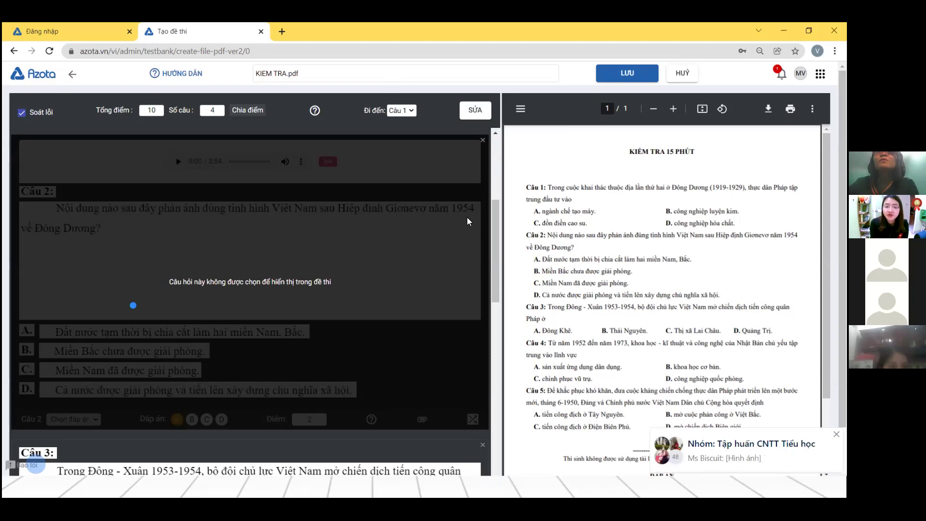
scroll(496, 213, up, 4)
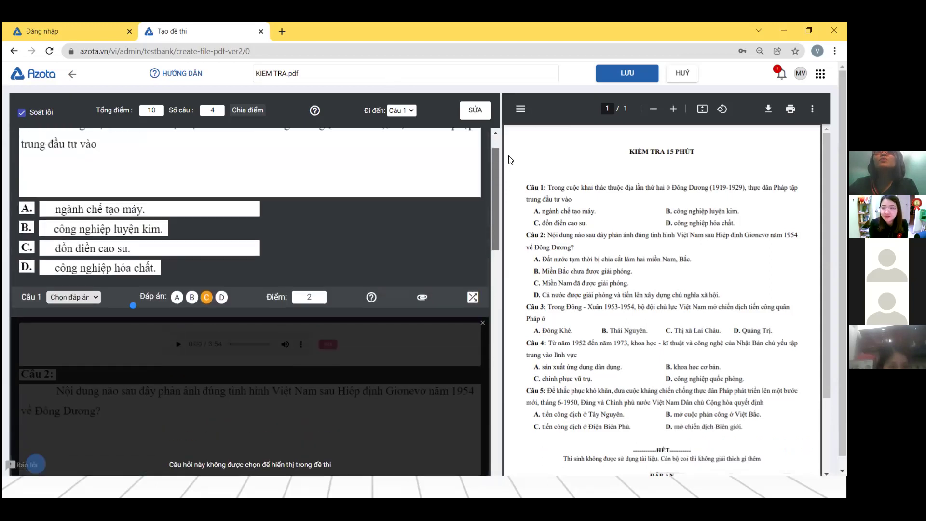
scroll(482, 159, down, 4)
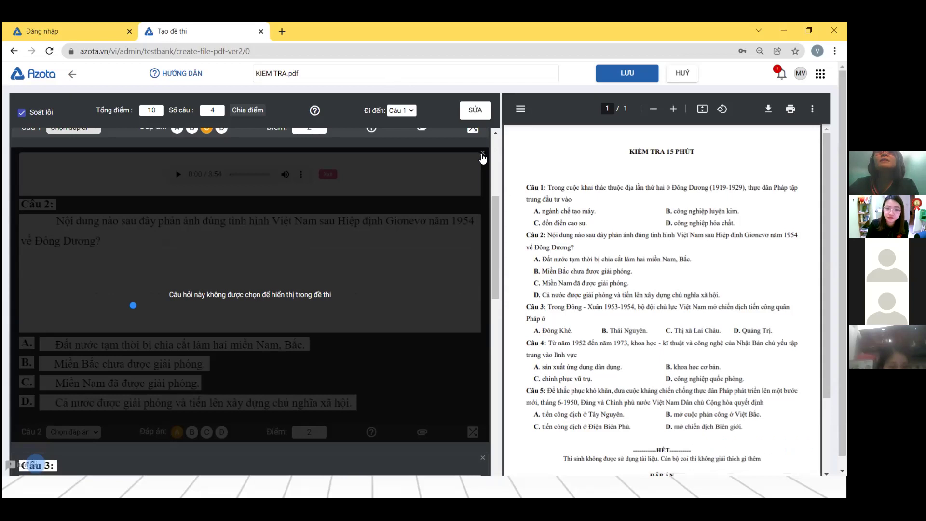
click(482, 156)
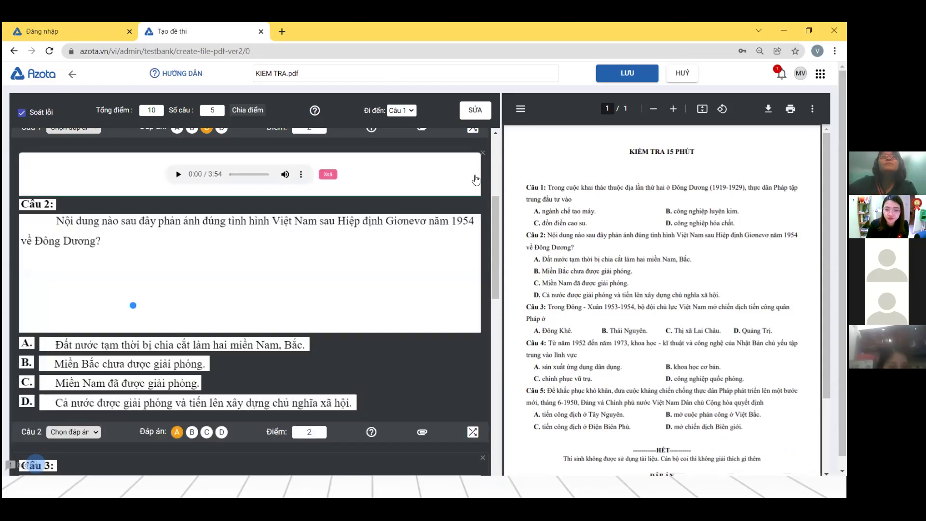
scroll(474, 181, up, 2)
scroll(474, 180, up, 2)
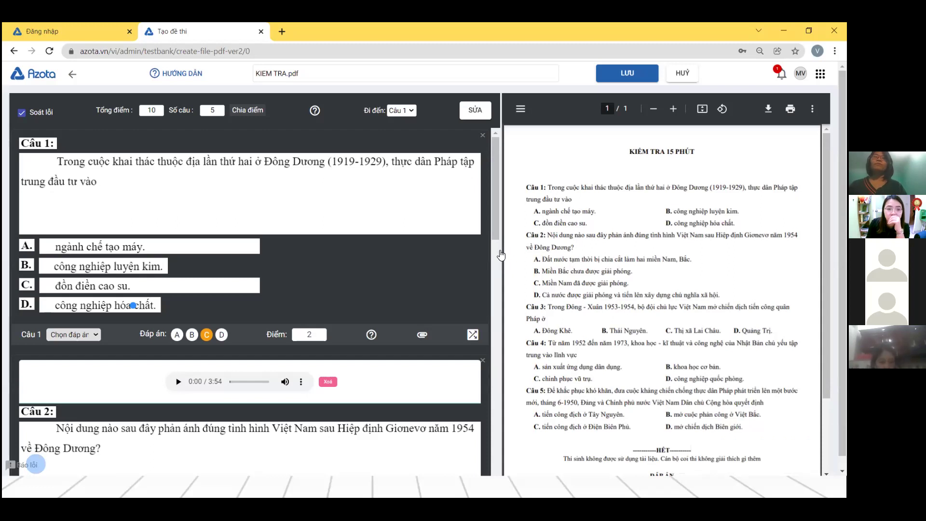
click(96, 335)
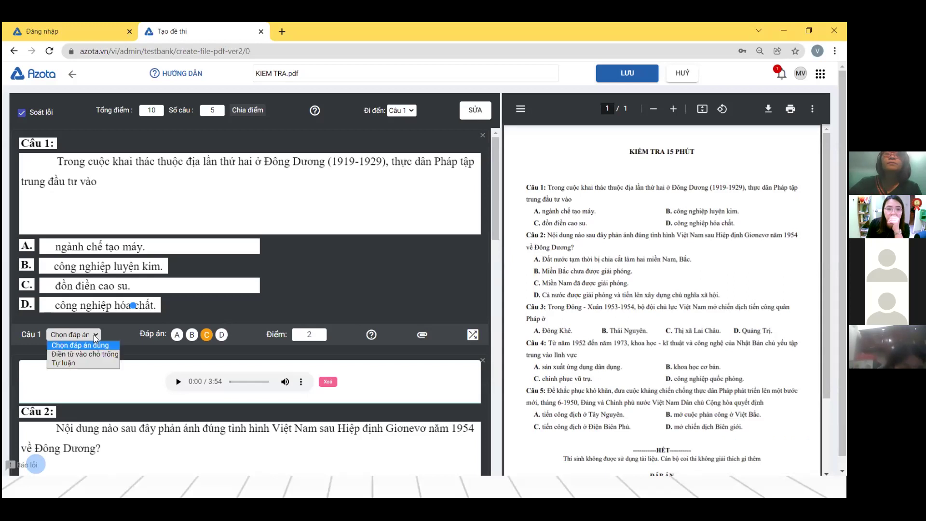
click(96, 335)
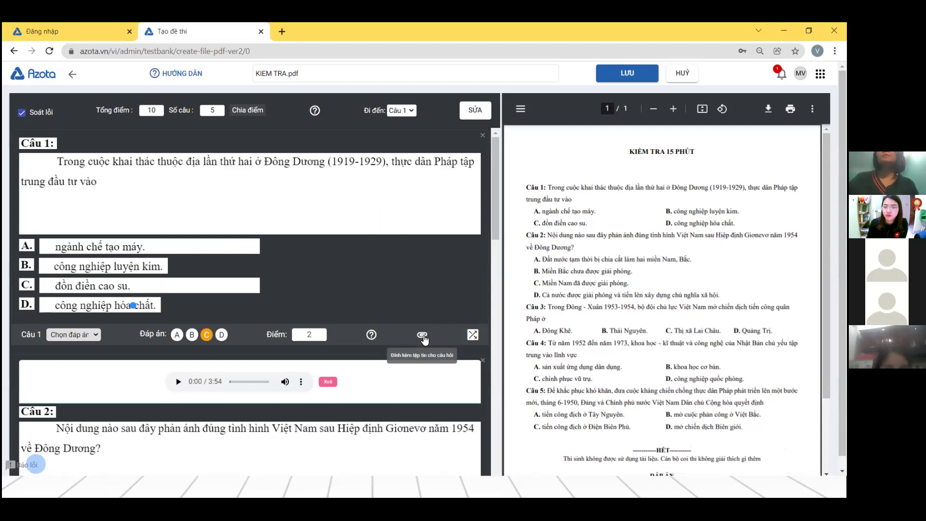
Step: Add an audio attachment slot above Câu 1 from its settings bar
click(423, 335)
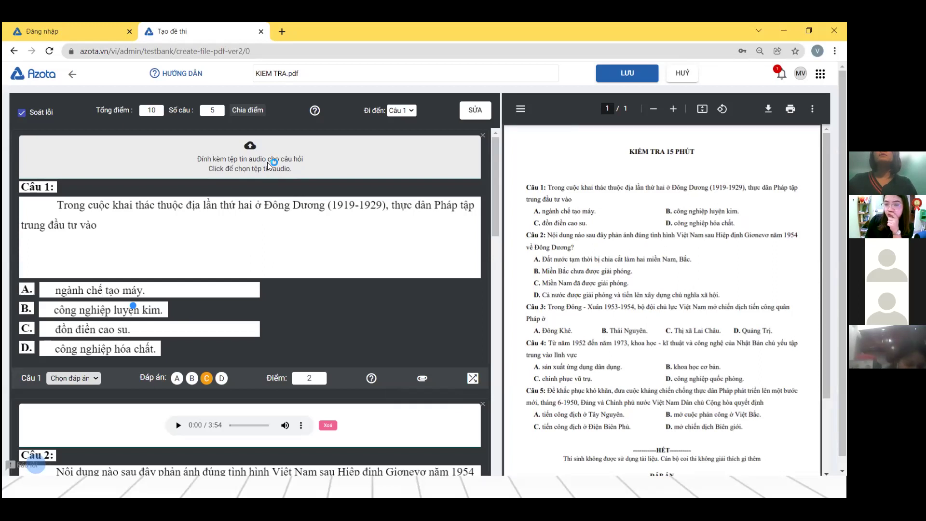
Step: Upload Test 1 Part 1 as Câu 1's 7:18 audio clip
click(268, 166)
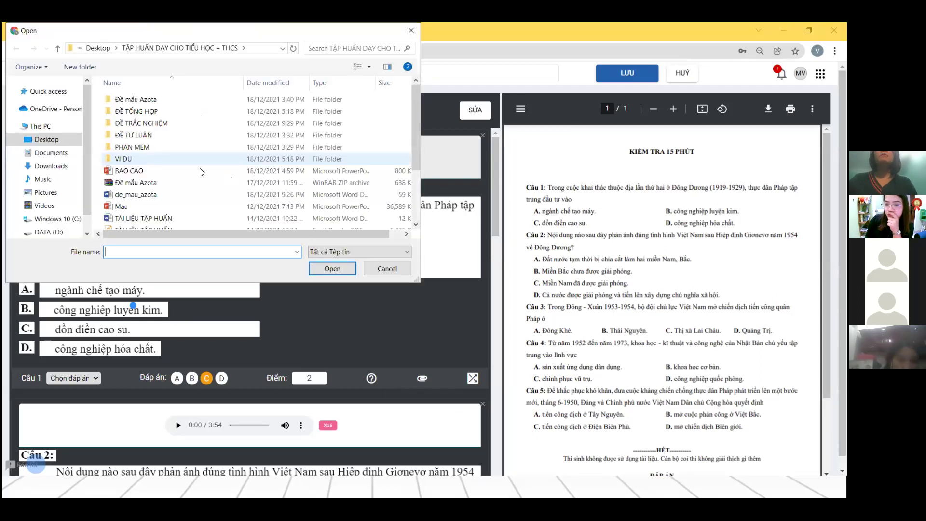
scroll(184, 164, down, 2)
click(142, 178)
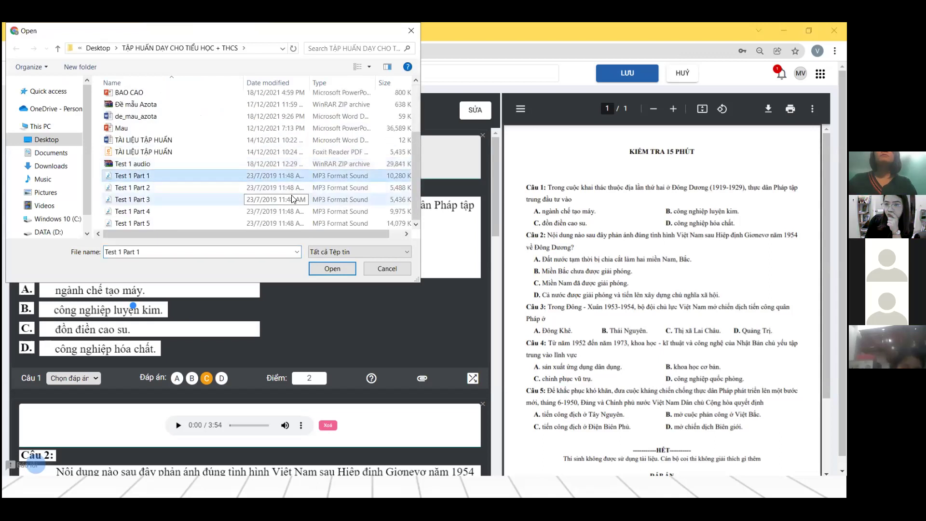
click(402, 235)
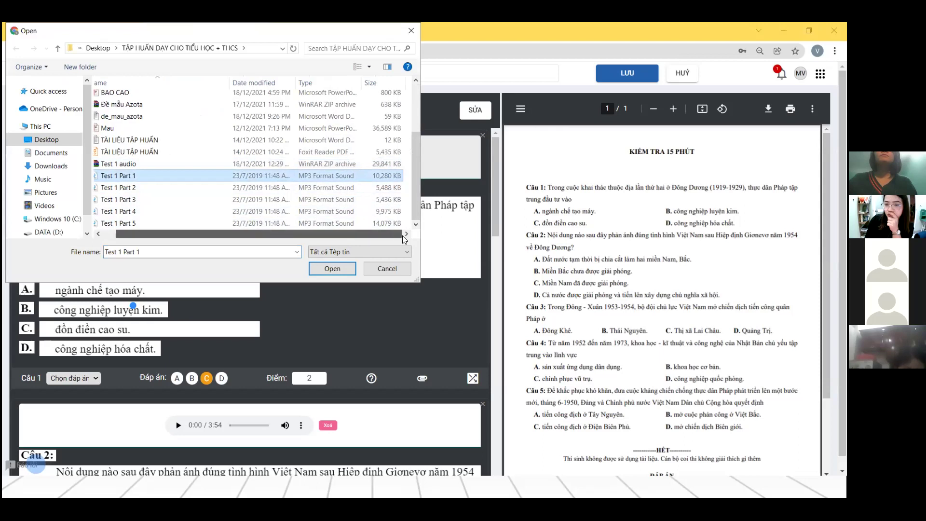
click(340, 268)
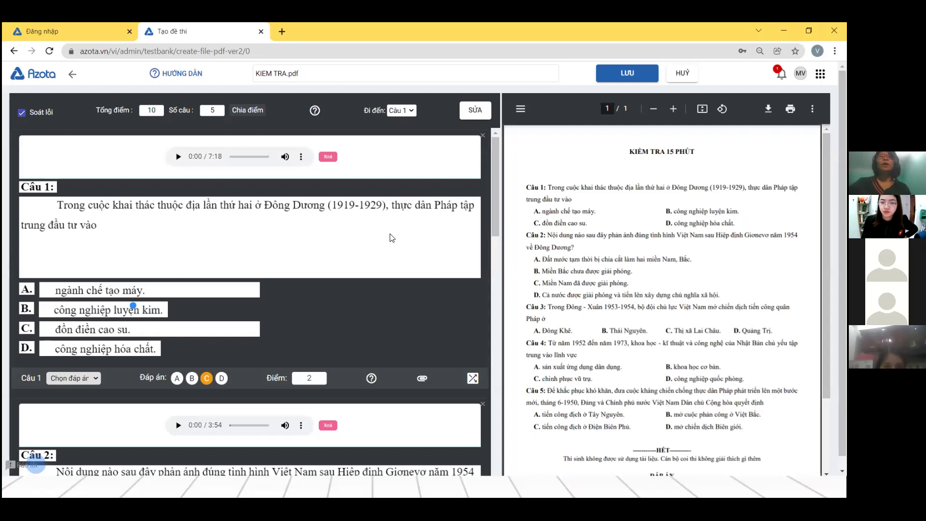
scroll(388, 241, down, 3)
scroll(388, 241, up, 3)
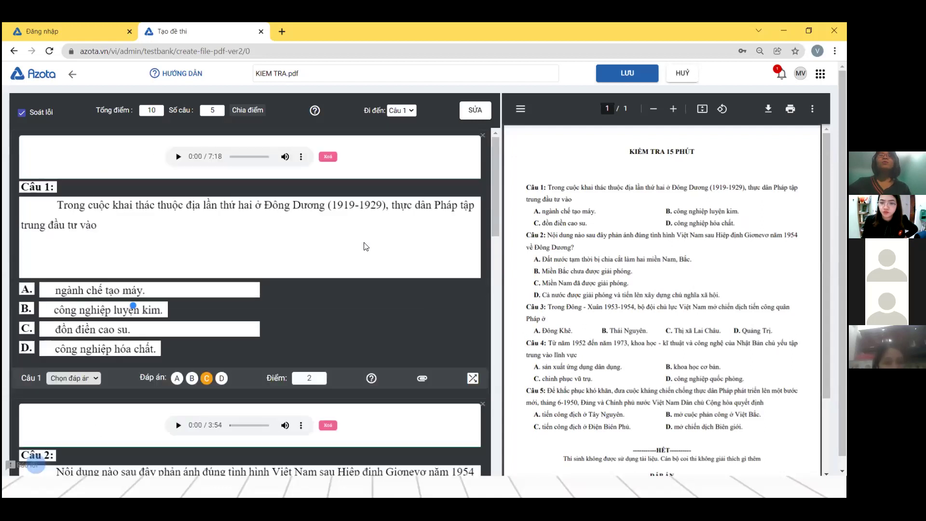
scroll(352, 234, down, 2)
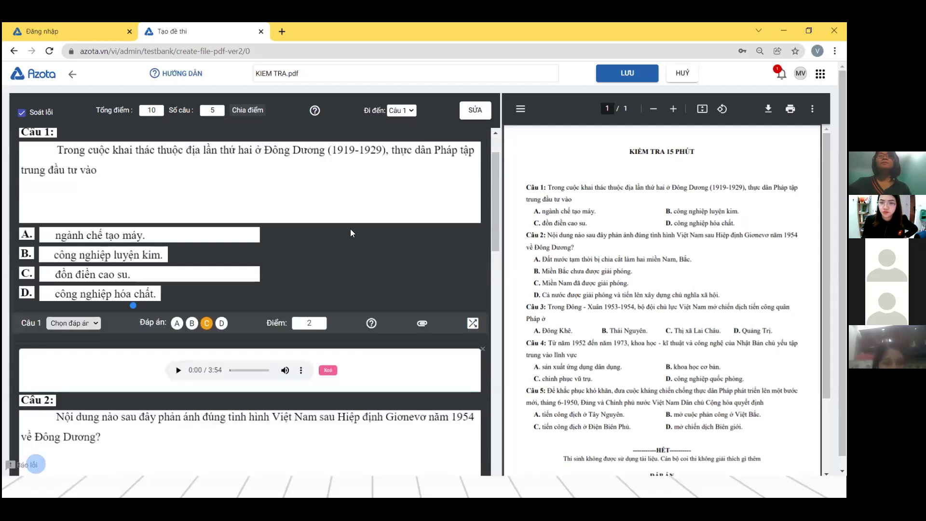
scroll(350, 228, up, 1)
scroll(350, 228, up, 1)
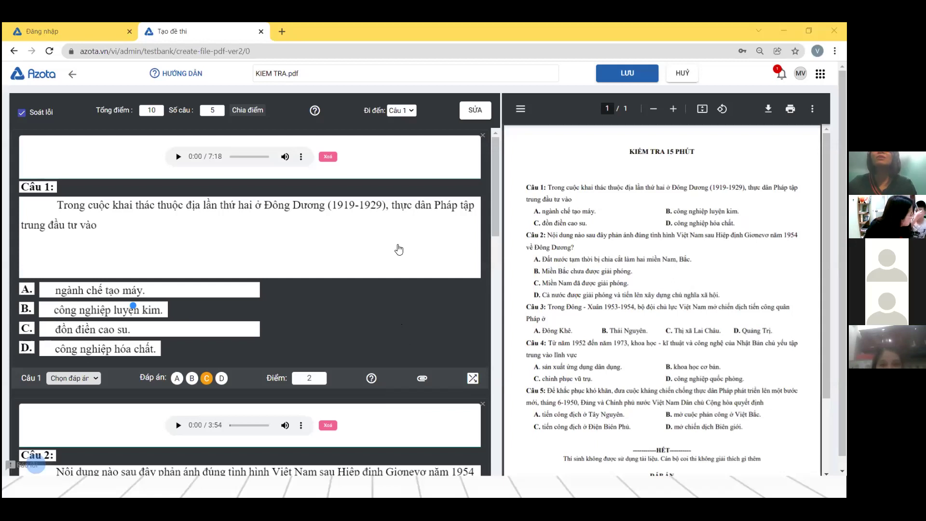
Step: Review Câu 2 and Câu 3, then save the KIEM TRA.pdf test with LƯU to open Cấu hình đề thi
scroll(398, 241, down, 5)
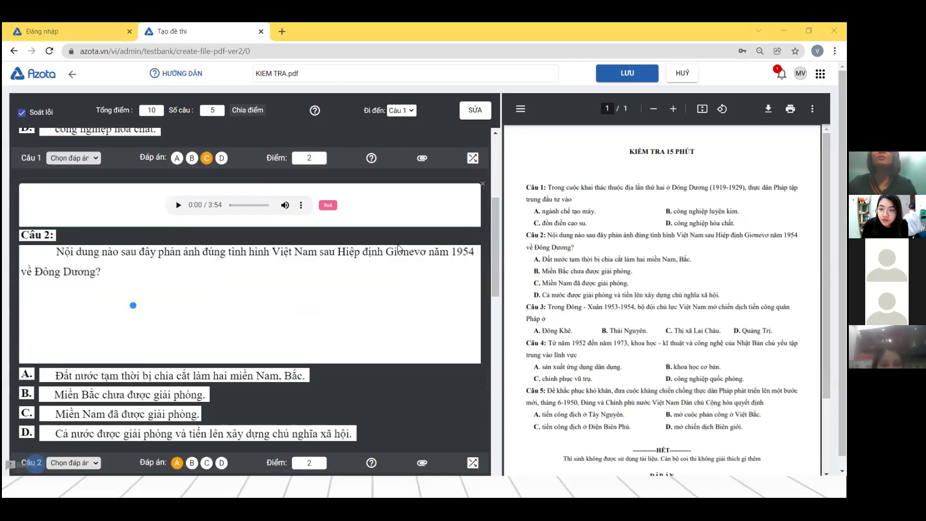
scroll(398, 247, down, 3)
scroll(398, 245, down, 2)
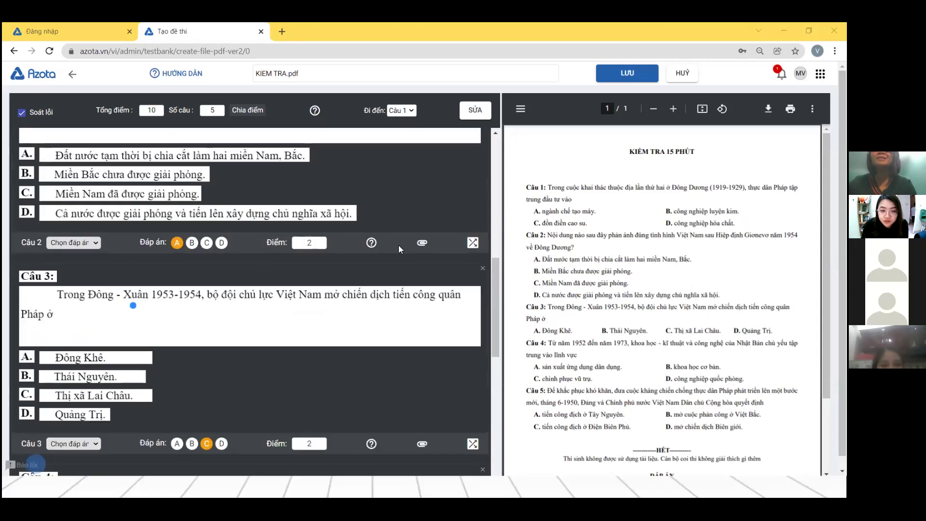
click(626, 79)
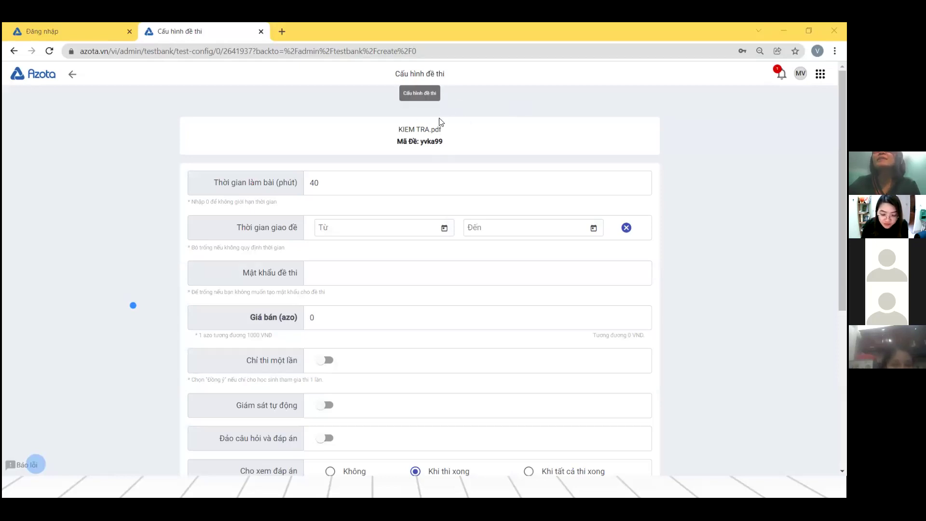
Step: Change the Thời gian làm bài limit from 40 to 15 minutes
drag(427, 143, 422, 143)
double_click(426, 144)
click(419, 151)
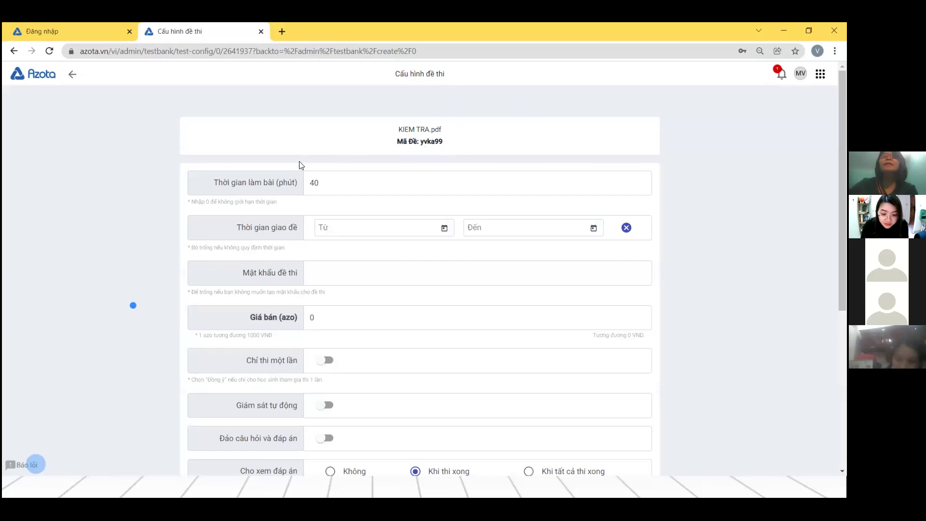
key(Tab)
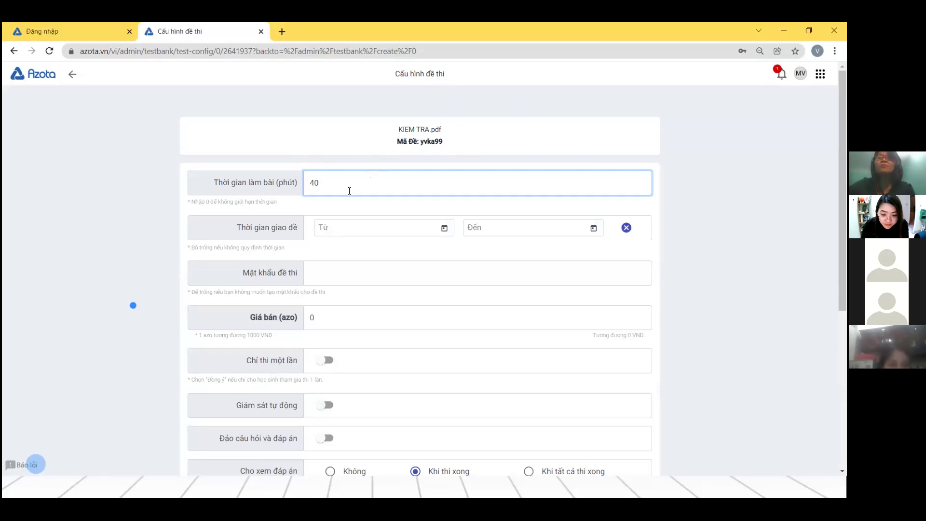
key(BackSpace)
key(BackSpace)
text(15)
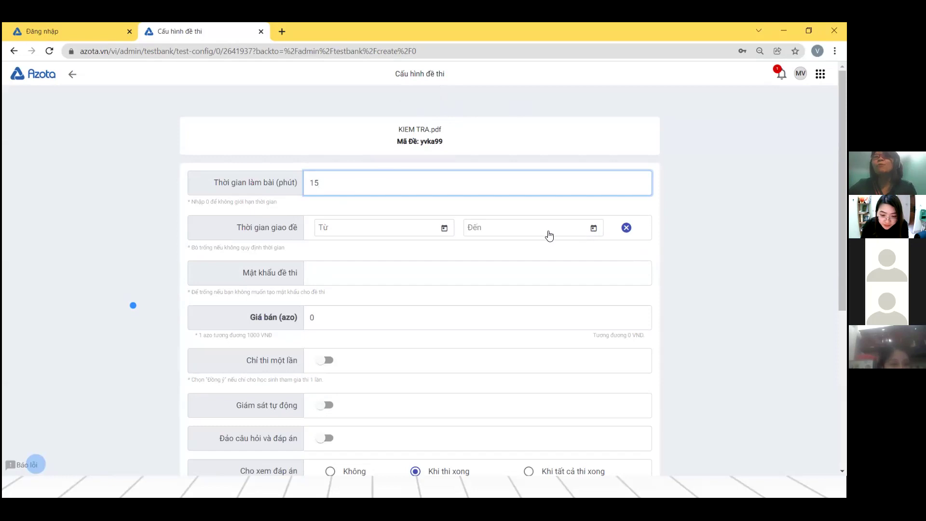
Step: Set the Thời gian giao đề start to 18 December 2021 at 21:00 in the date picker
click(444, 231)
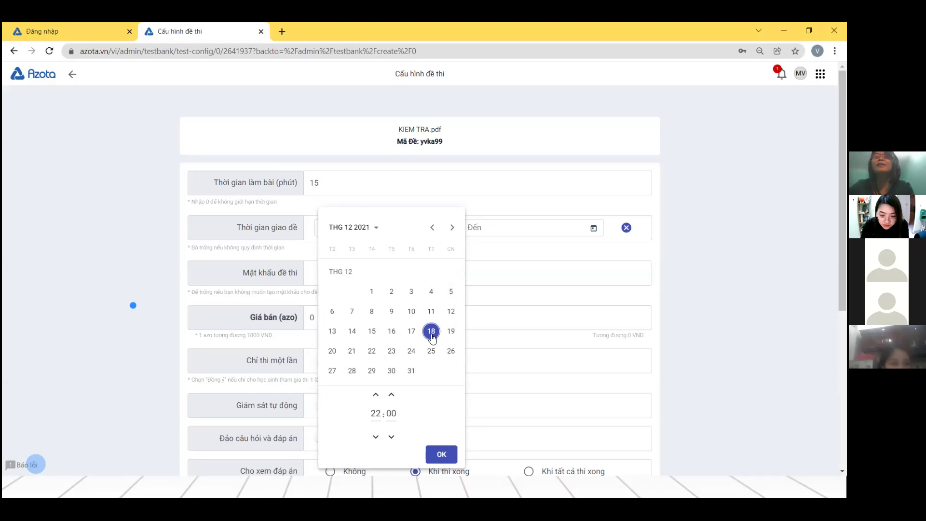
click(376, 435)
click(376, 395)
click(377, 437)
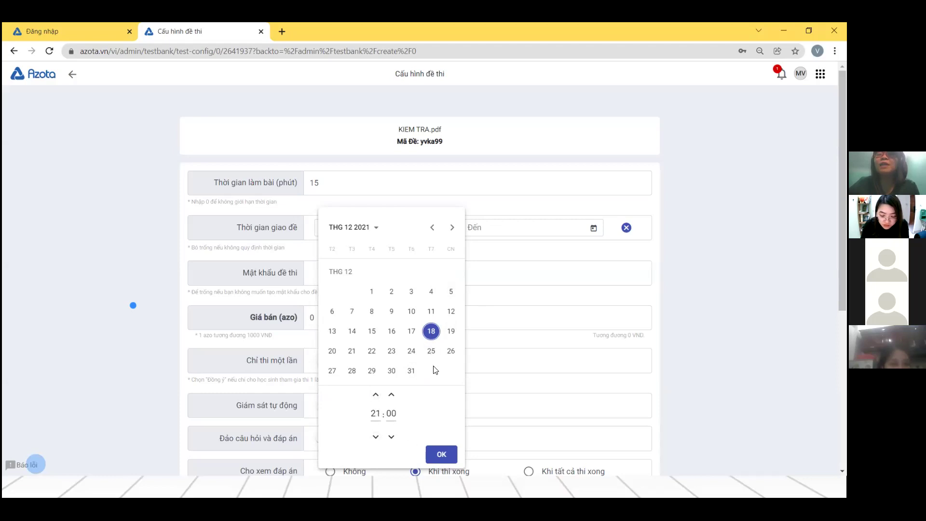
click(442, 454)
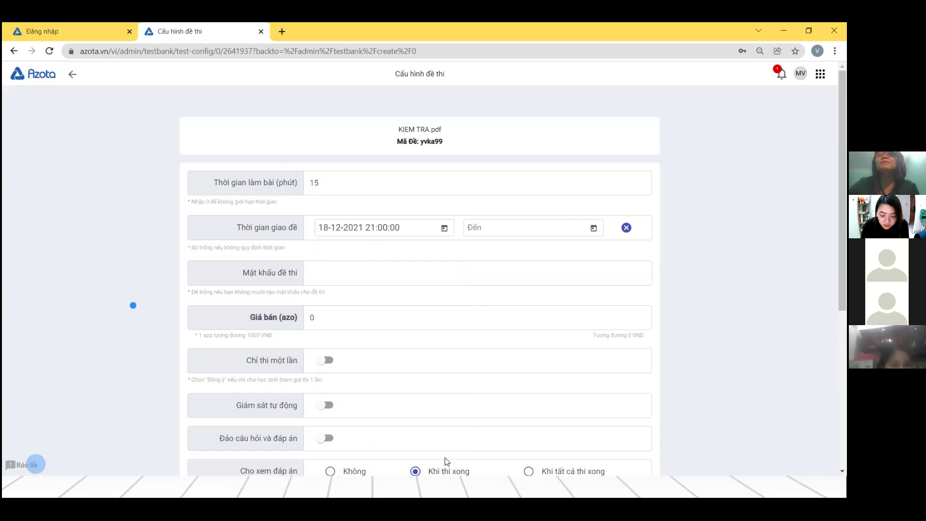
click(593, 228)
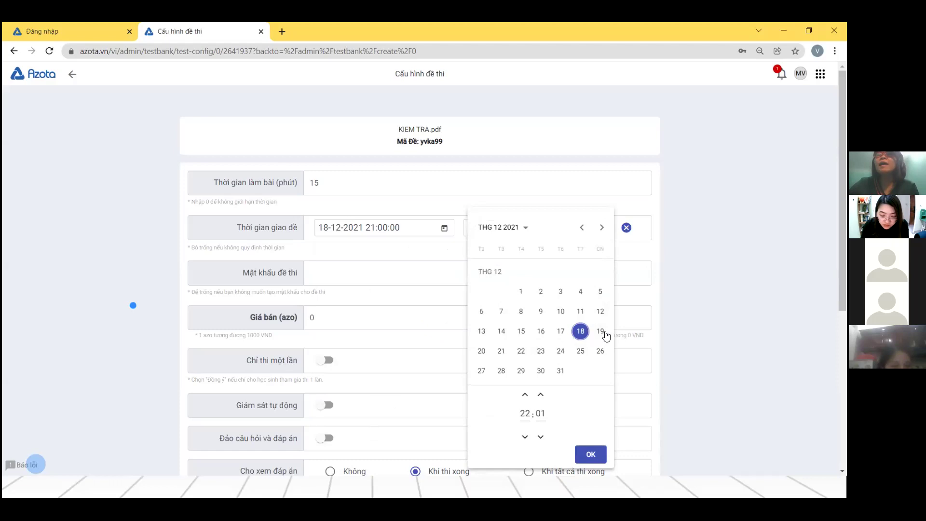
click(482, 352)
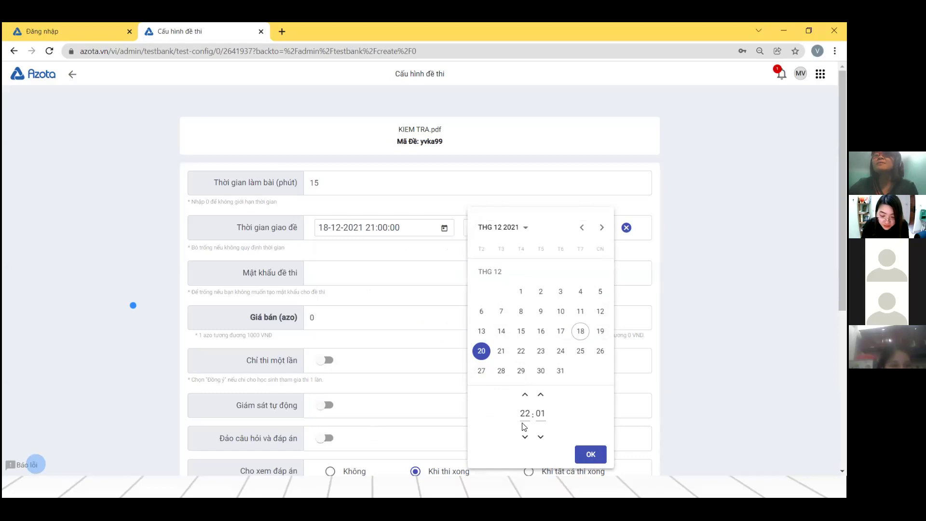
click(525, 438)
click(525, 394)
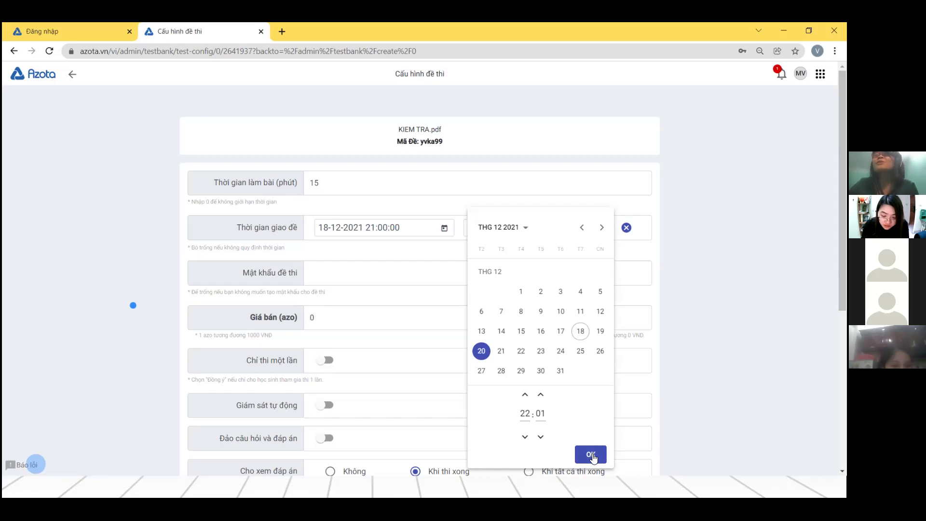
key(Down)
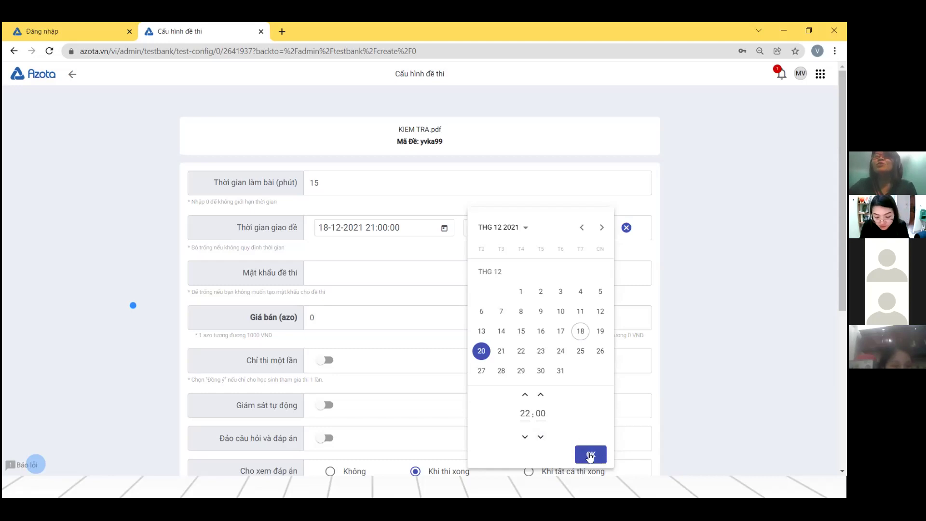
click(590, 454)
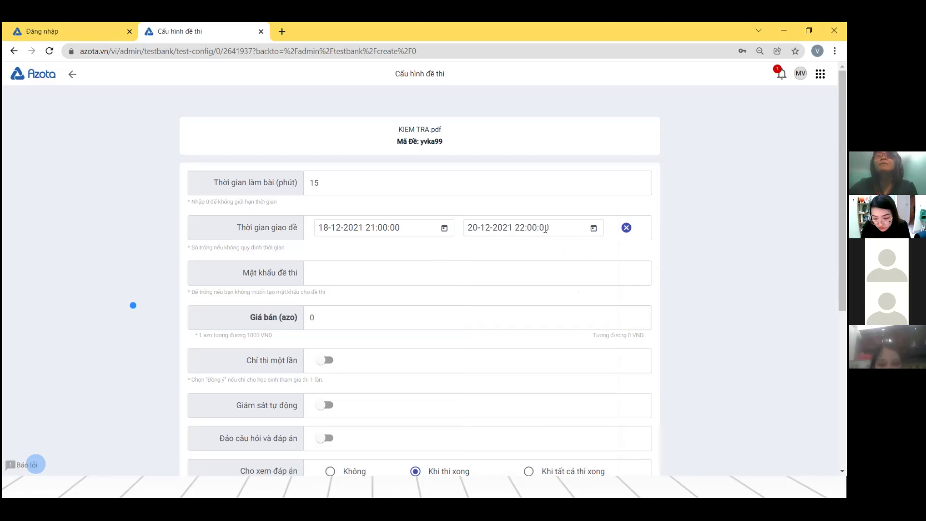
click(331, 271)
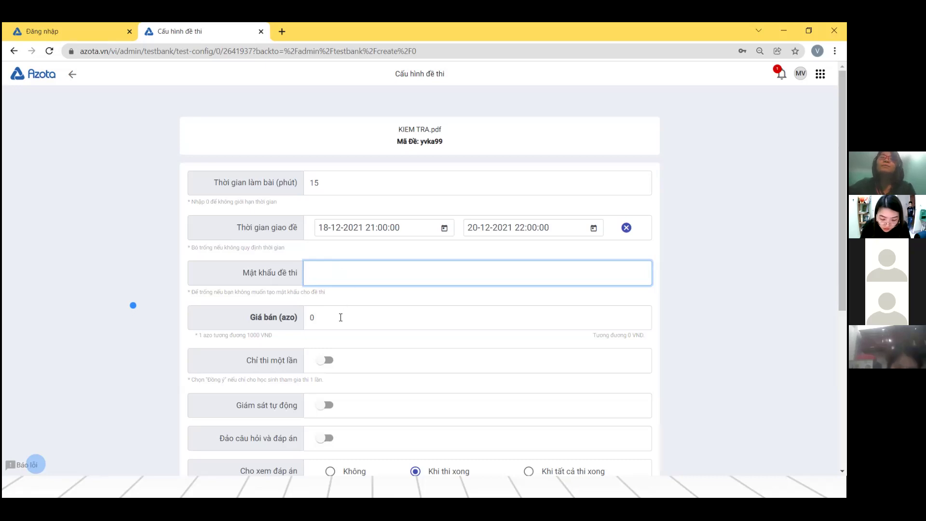
click(325, 322)
double_click(321, 319)
click(402, 322)
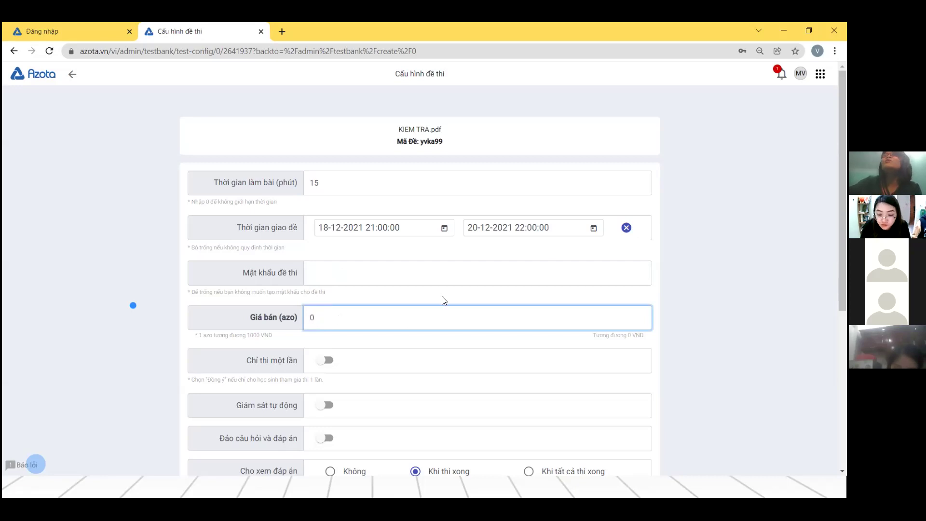
Step: Turn on Chỉ thi một lần, Giám sát tự động and Đảo câu hỏi và đáp án
scroll(430, 293, down, 2)
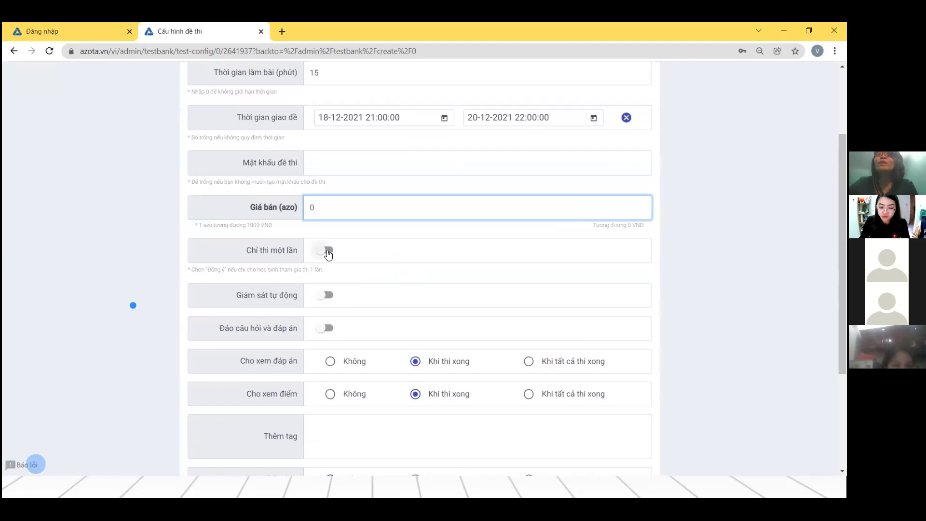
click(327, 253)
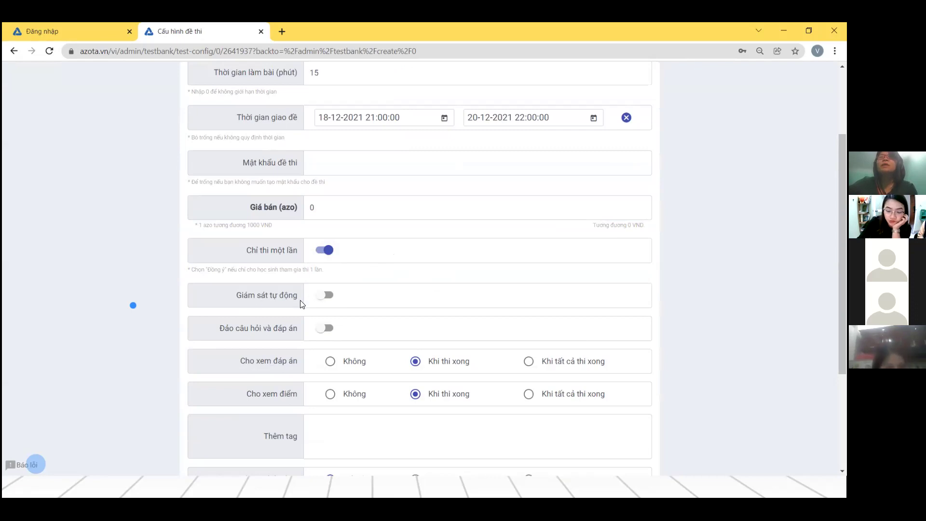
click(326, 295)
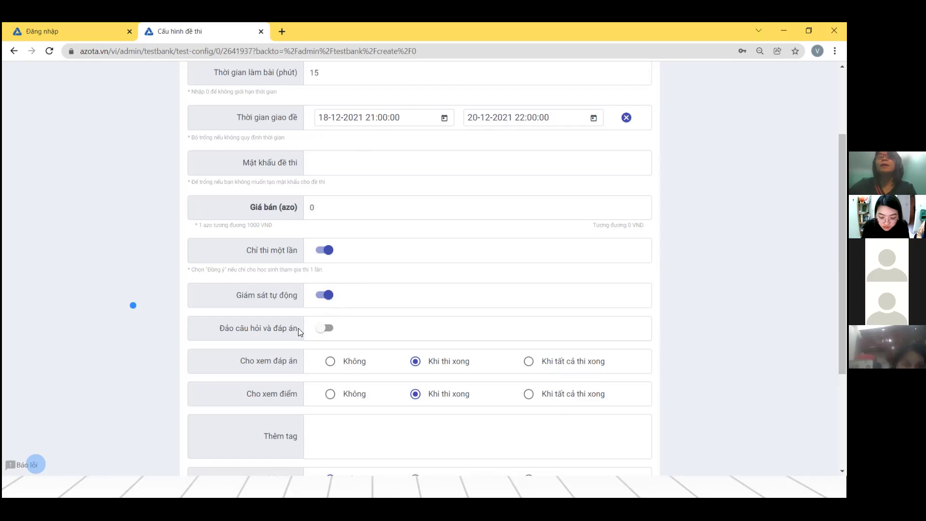
click(332, 330)
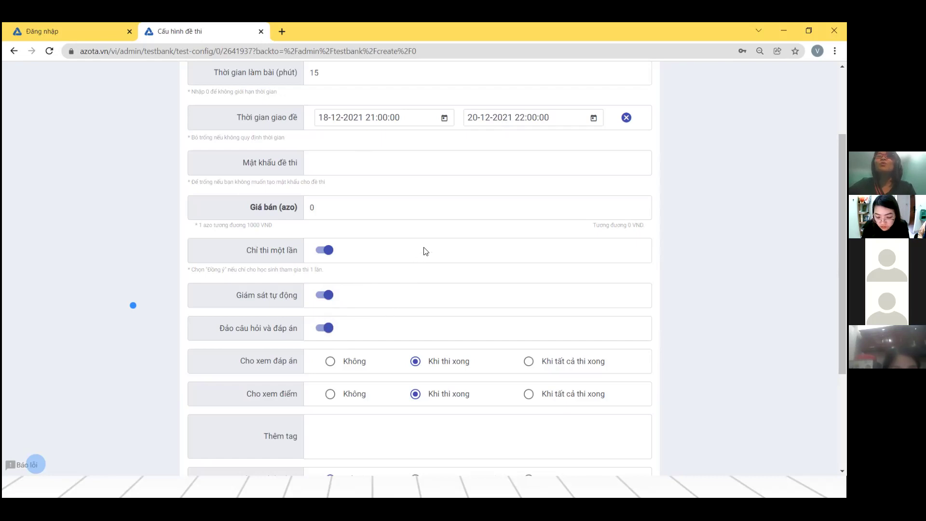
scroll(459, 268, down, 3)
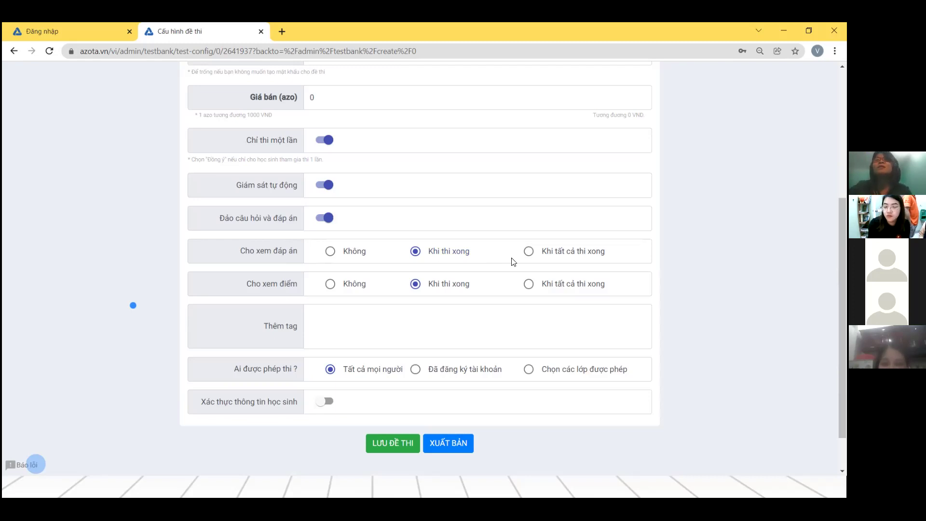
click(528, 252)
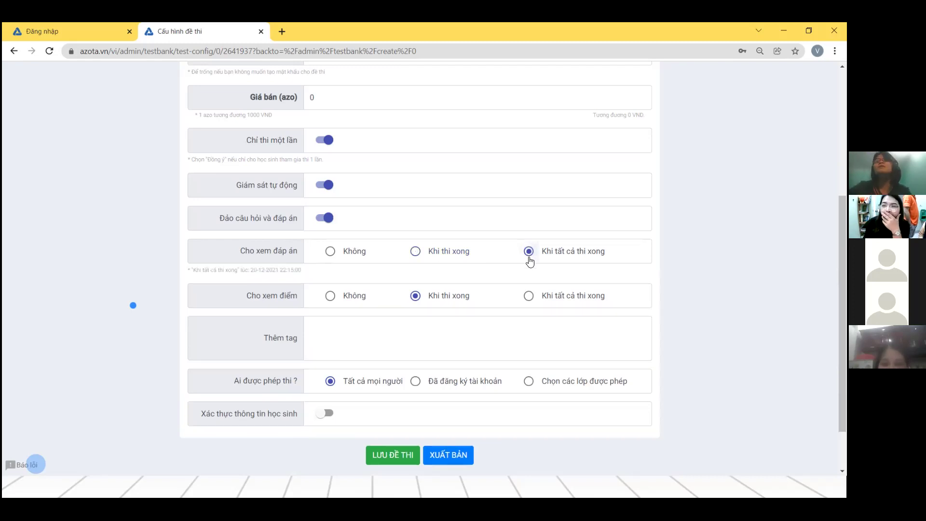
click(529, 296)
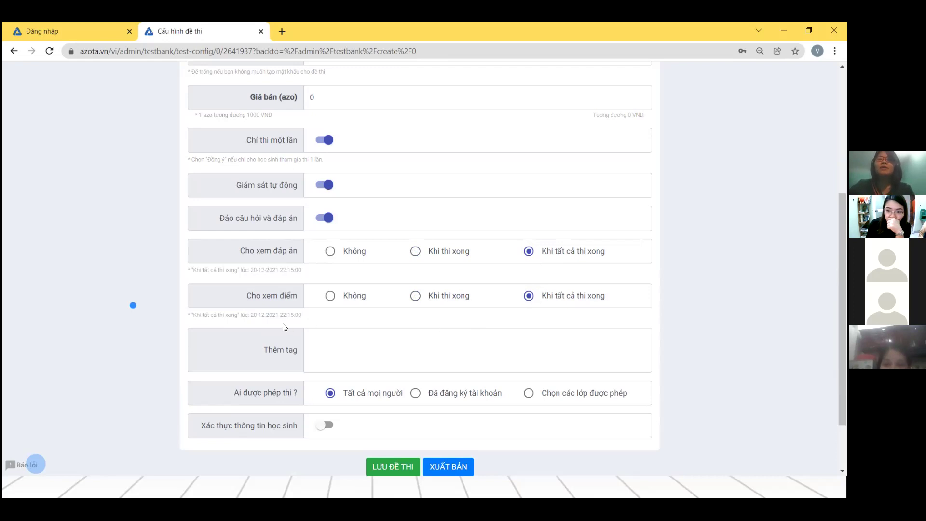
Step: Under Ai được phép thi, choose Chọn các lớp được phép and tick class 8B
scroll(255, 330, down, 2)
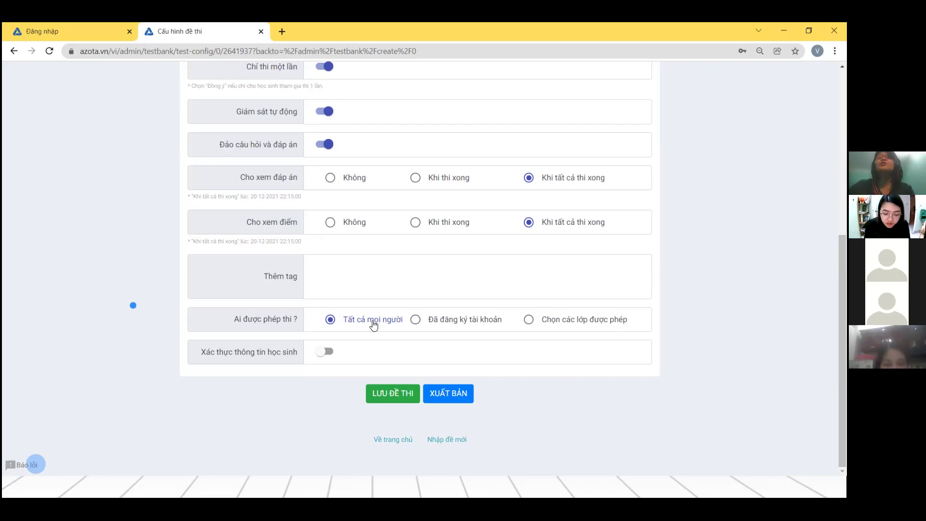
click(413, 319)
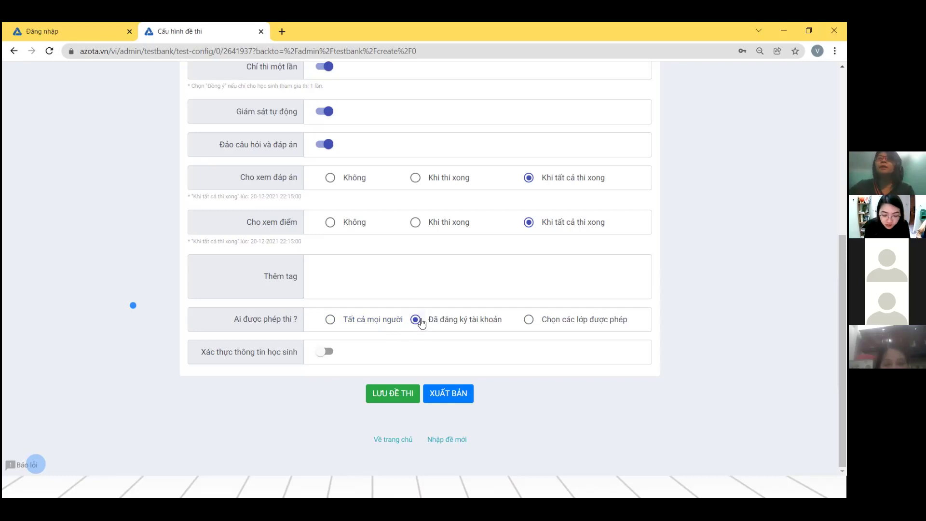
click(529, 320)
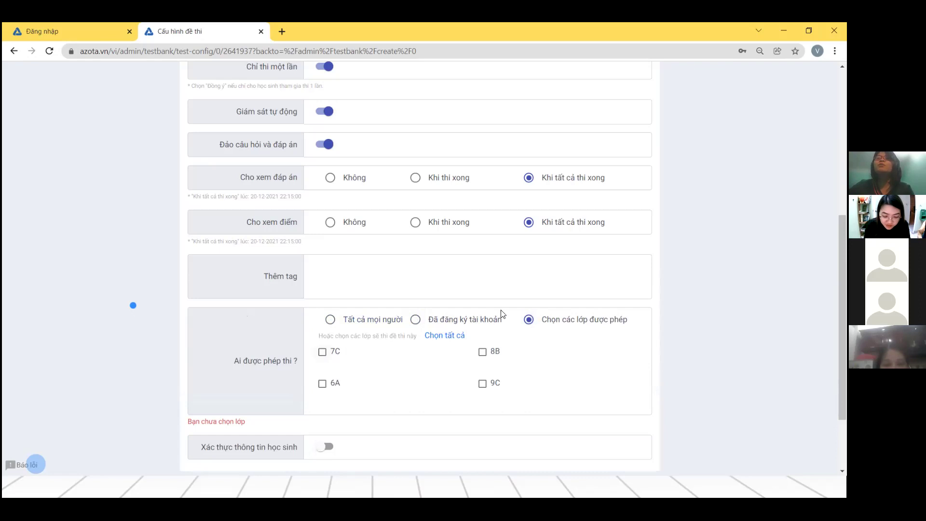
click(482, 351)
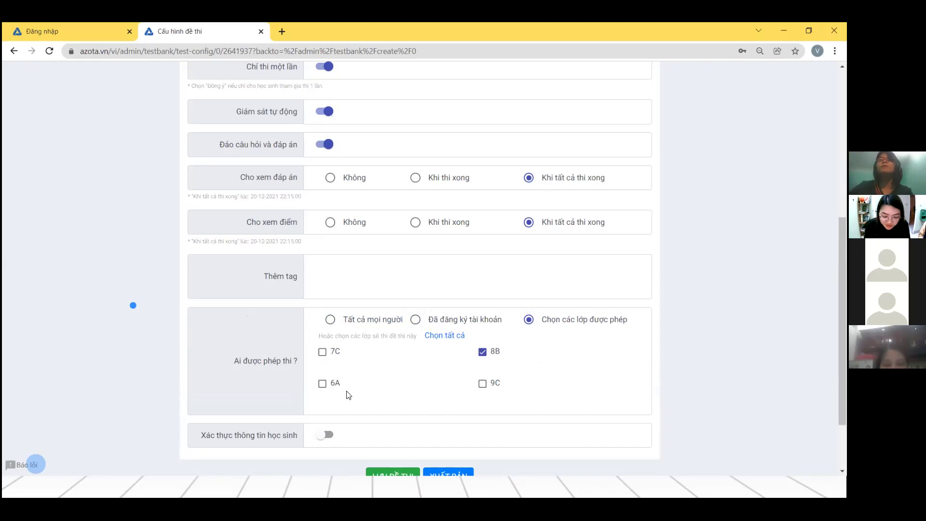
click(323, 384)
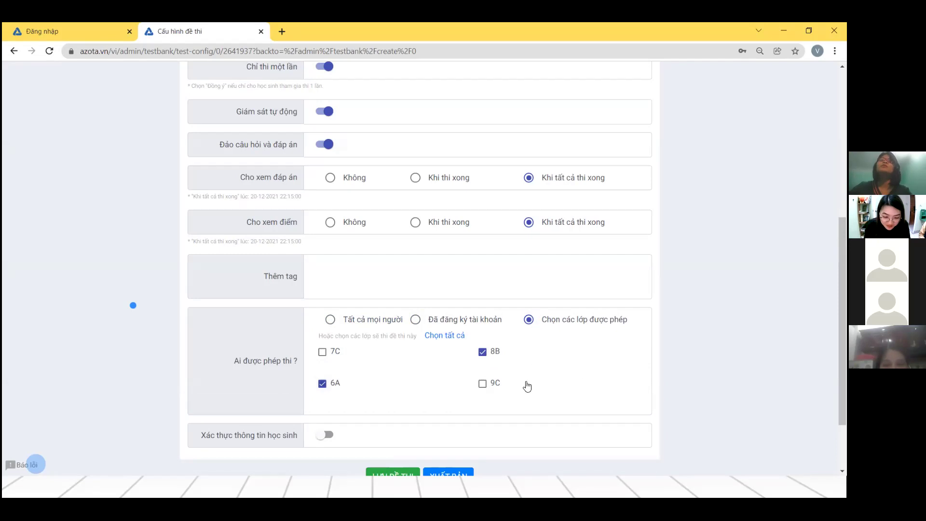
scroll(536, 355, down, 2)
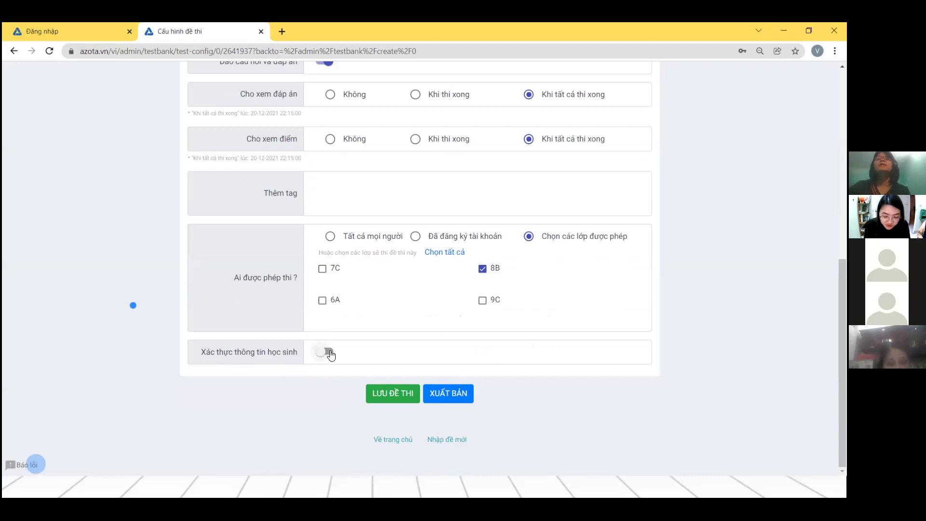
Step: Switch off Xác thực thông tin học sinh after checking its Họ tên and Lớp fields
click(331, 355)
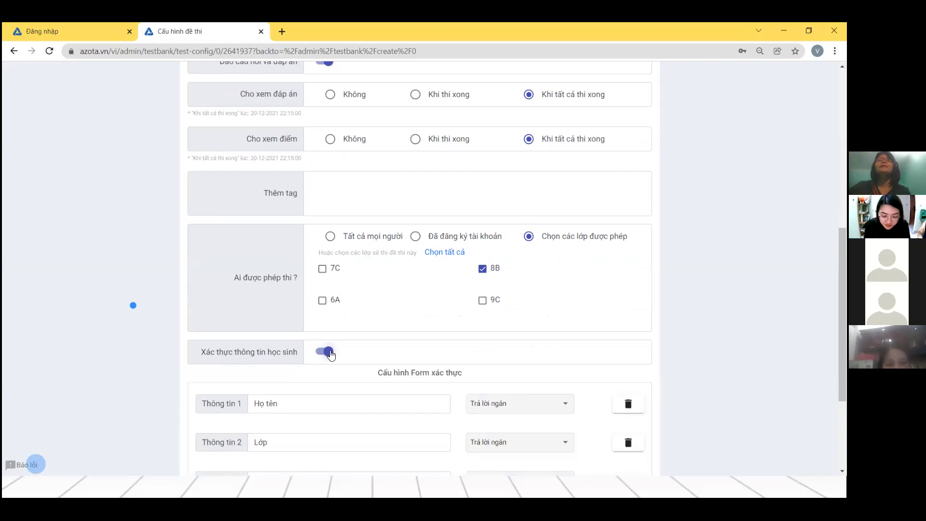
scroll(386, 341, down, 3)
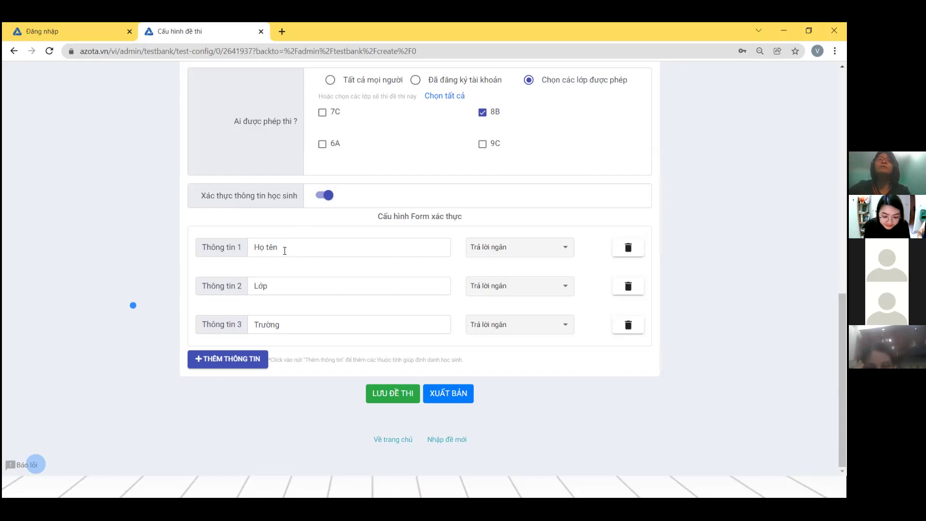
click(285, 250)
click(289, 286)
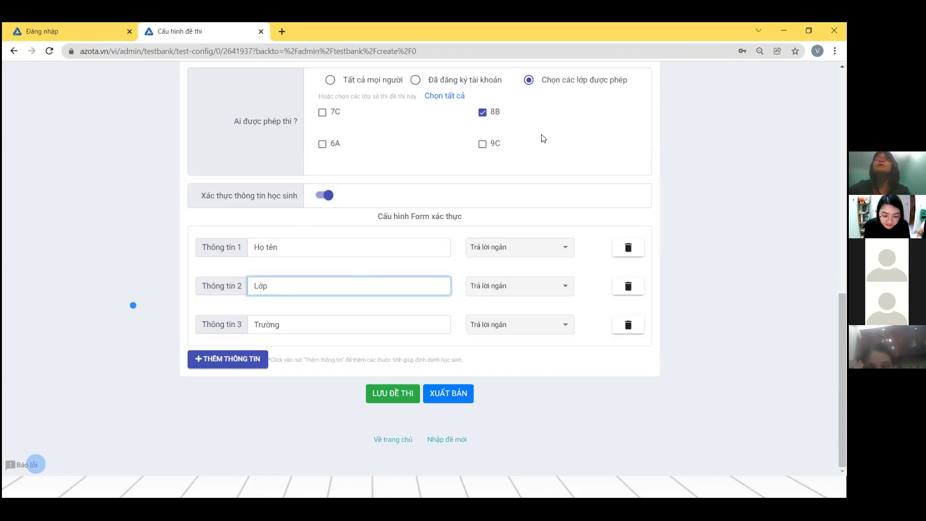
scroll(550, 160, up, 1)
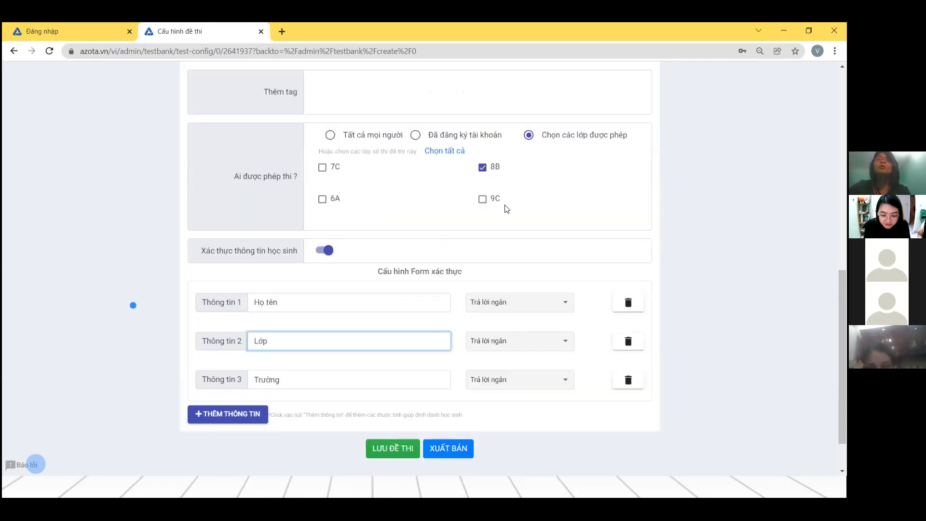
click(324, 251)
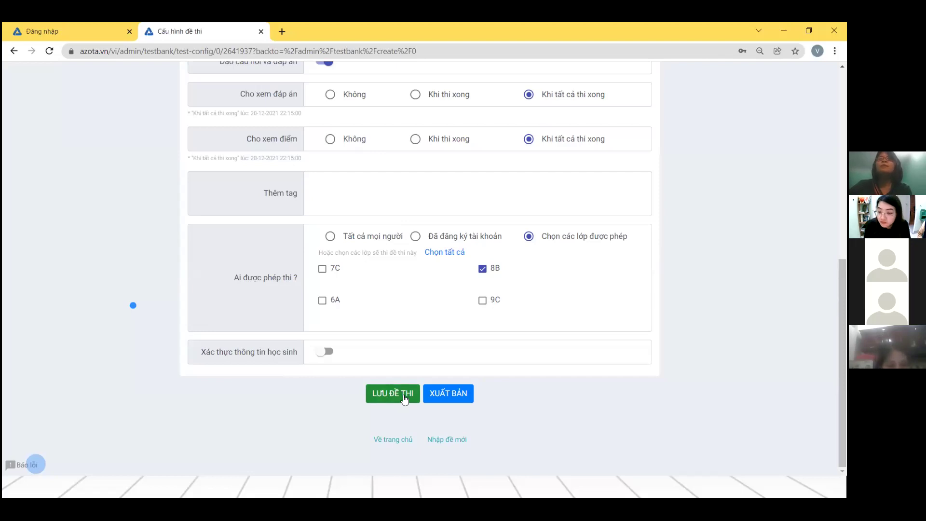
Step: Review the test settings and publish KIEM TRA.pdf with XUẤT BẢN
click(454, 399)
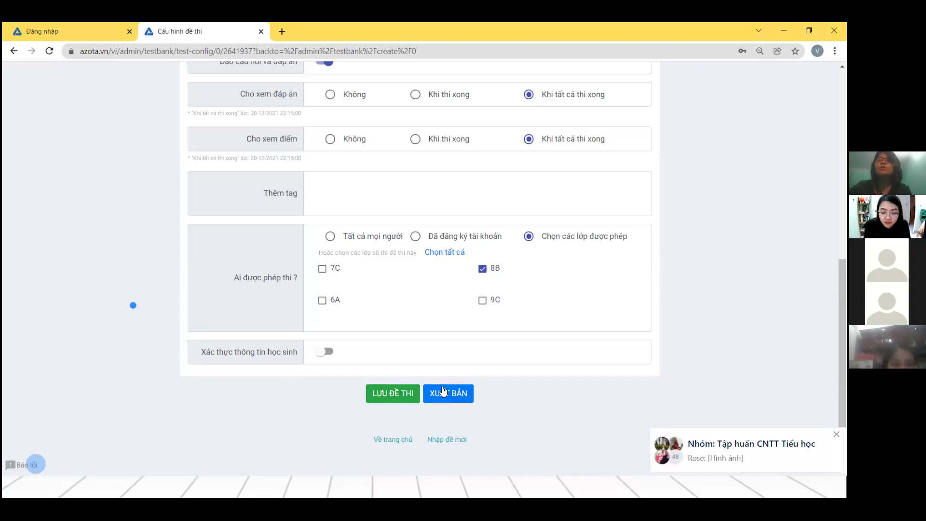
scroll(527, 178, up, 5)
scroll(527, 179, up, 3)
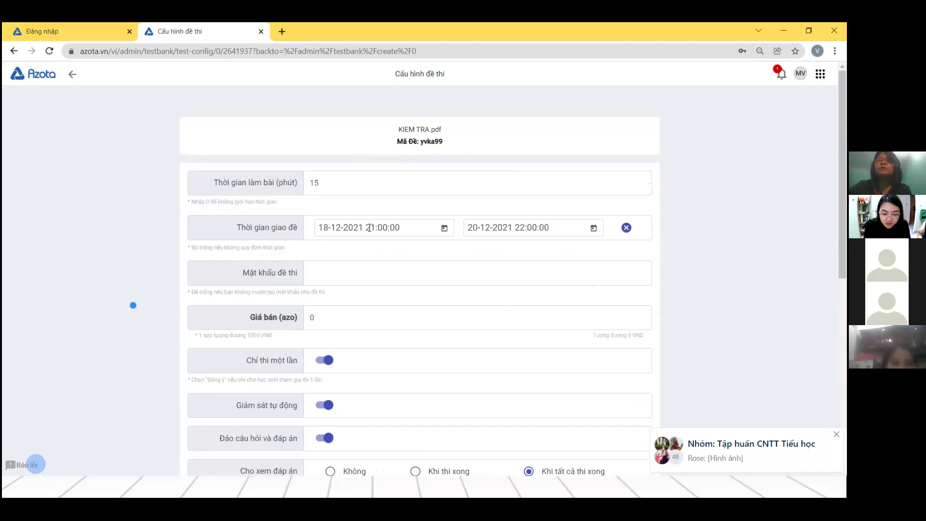
scroll(340, 184, down, 2)
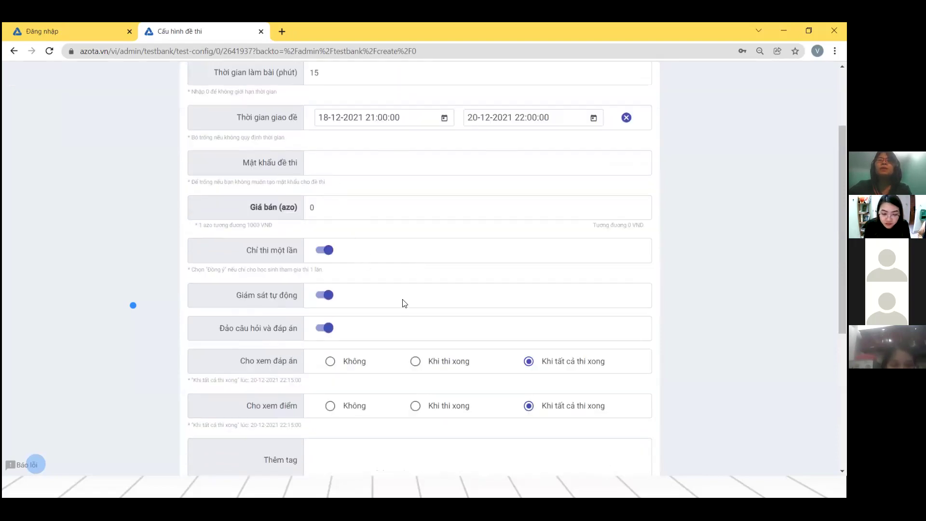
scroll(403, 301, down, 1)
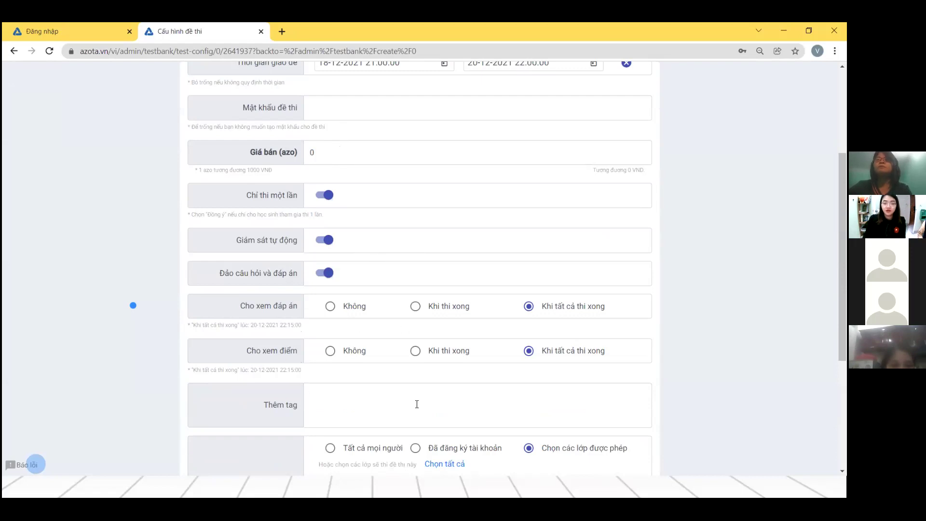
scroll(522, 330, down, 3)
scroll(492, 333, down, 1)
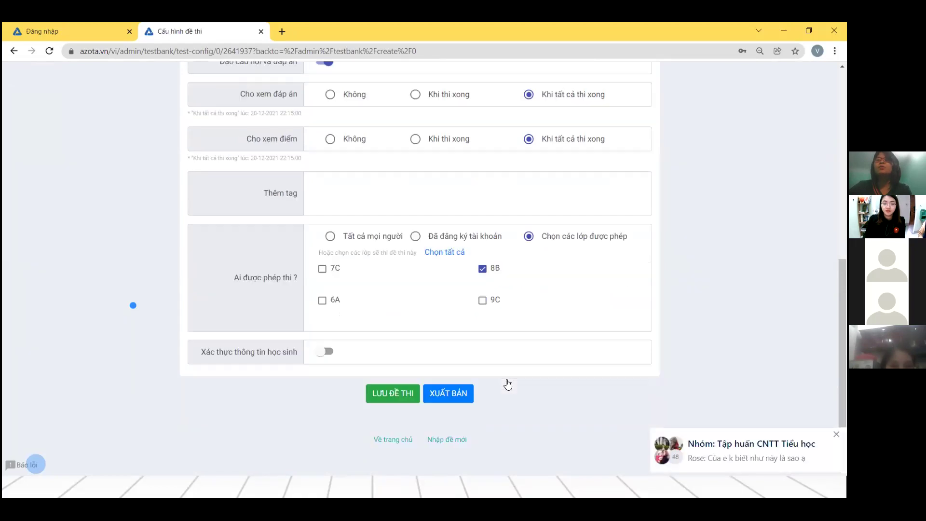
click(457, 403)
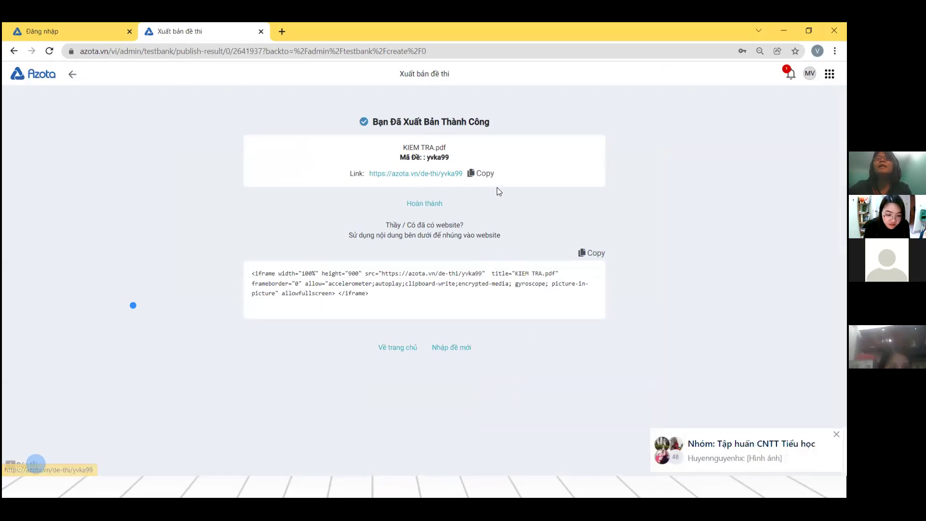
Step: Copy the published KIEM TRA.pdf test link until 'Sao chép thành công' appears
click(485, 174)
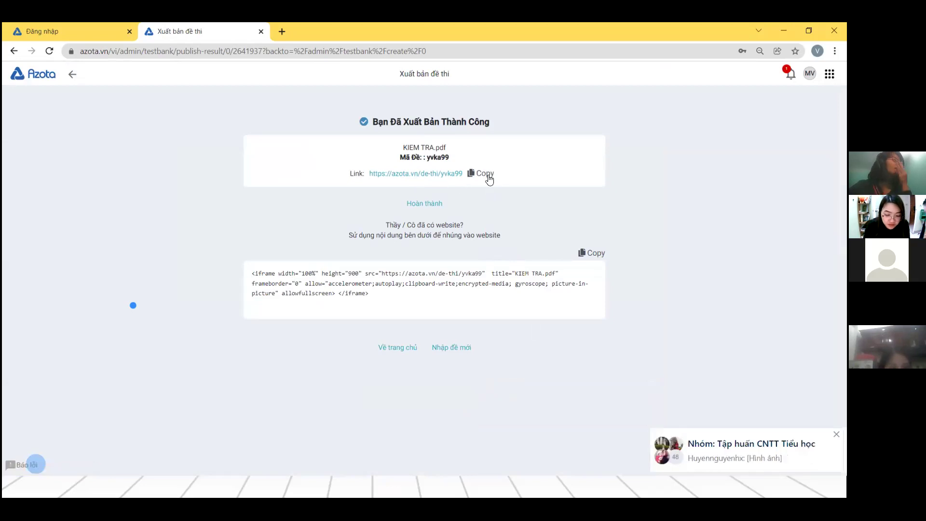
click(491, 178)
click(491, 178)
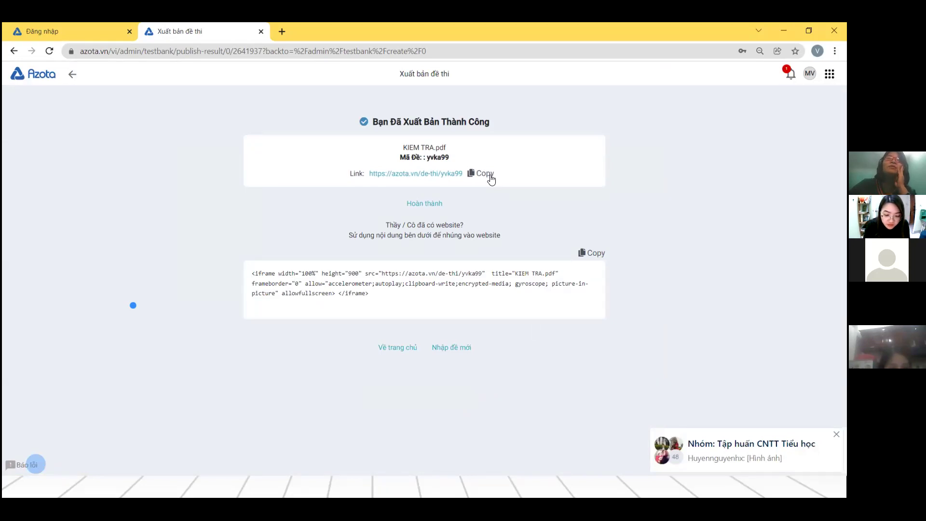
click(491, 178)
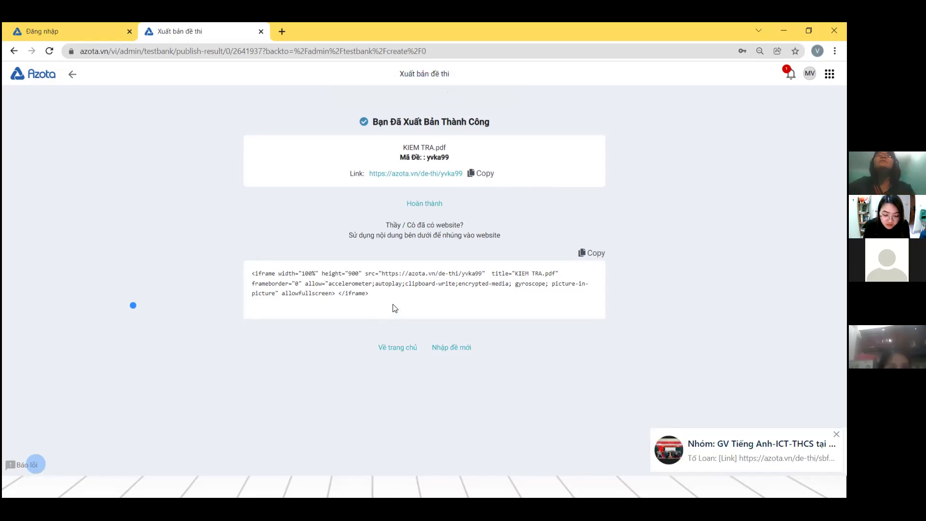
key(super)
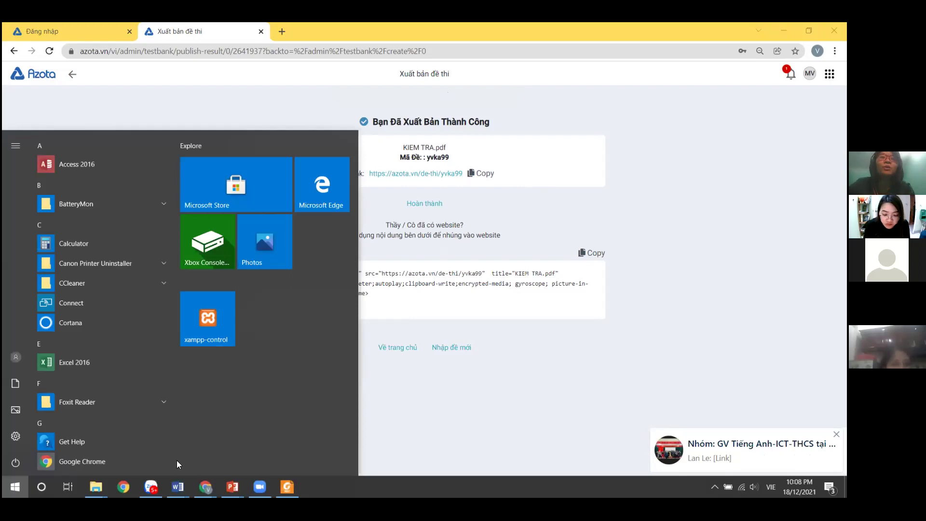
Step: Send the test link to Zalo's Cloud của tôi chat and open it in the browser
click(151, 486)
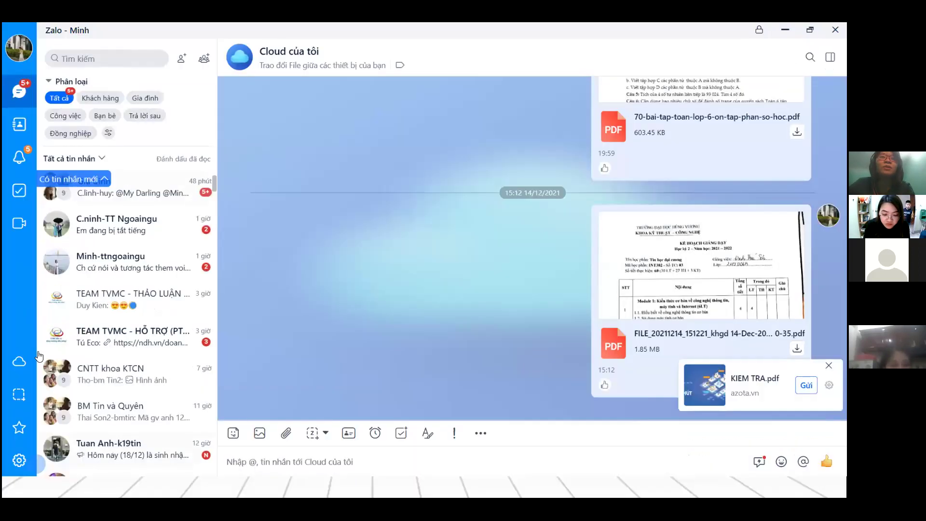
click(28, 372)
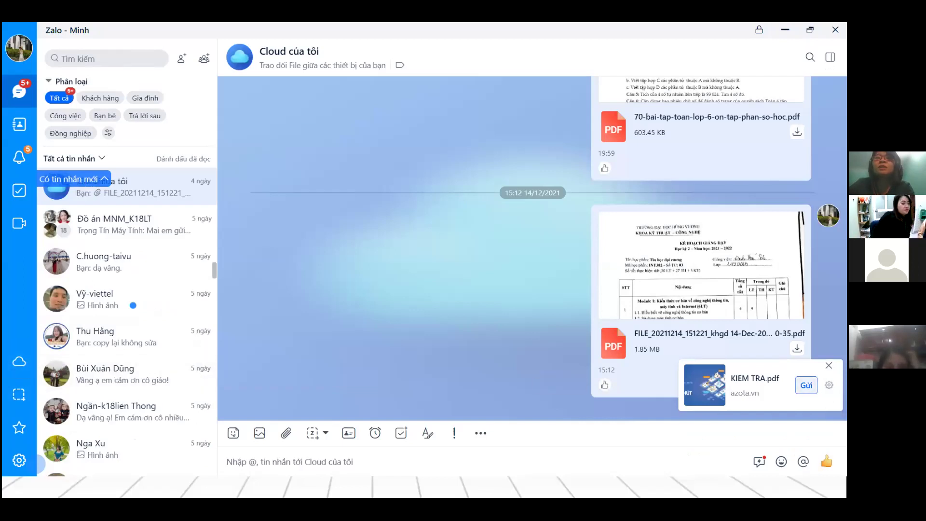
key(Return)
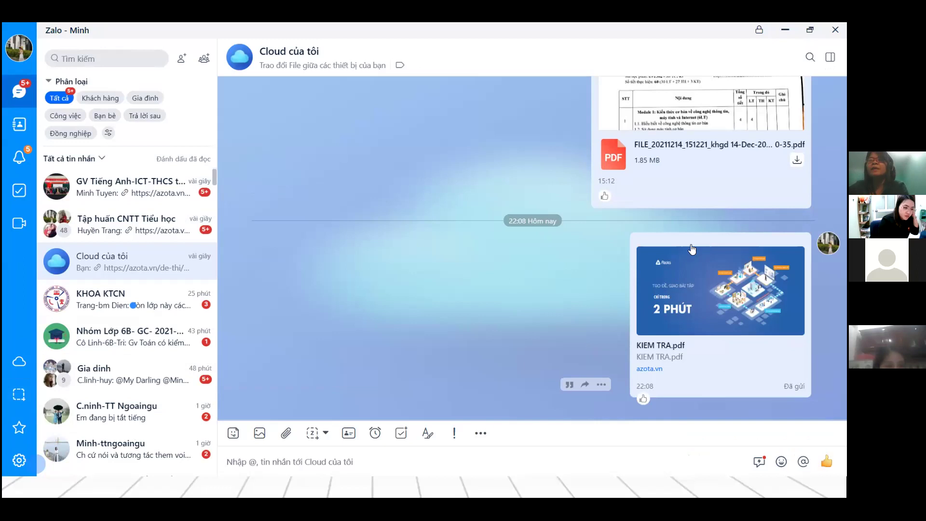
click(670, 343)
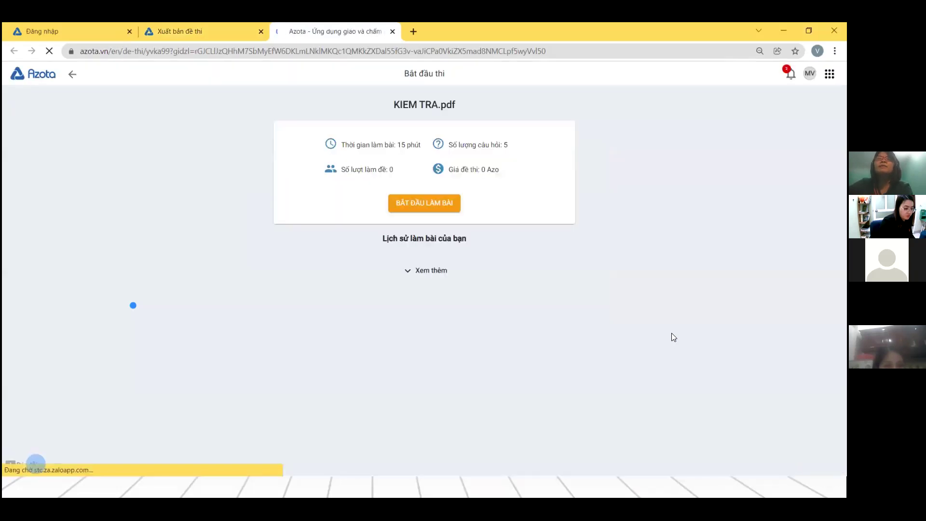
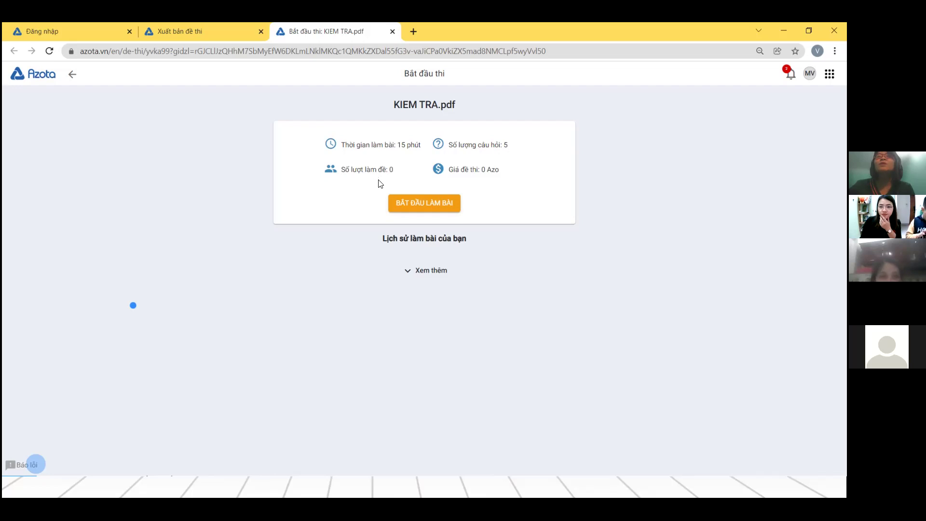
Step: Start the KIEM TRA.pdf exam and confirm entry into the monitored exam
click(435, 208)
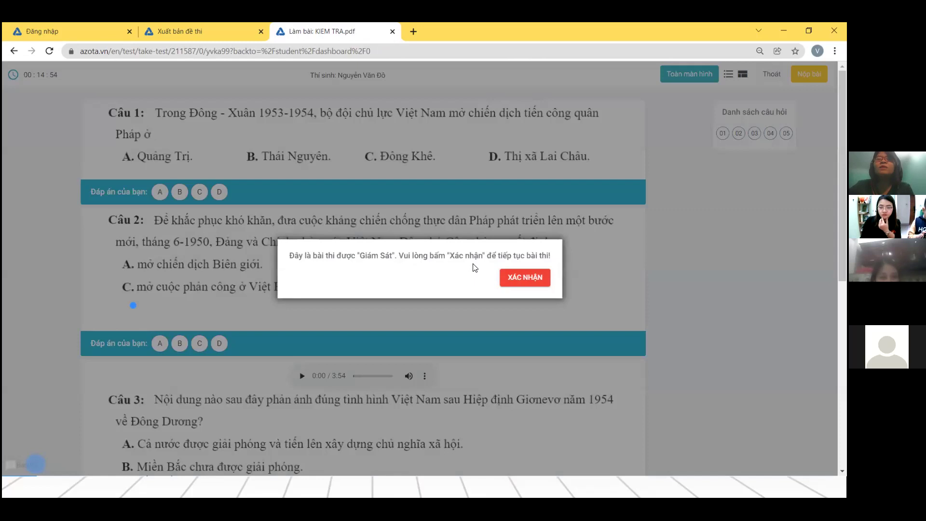
click(528, 276)
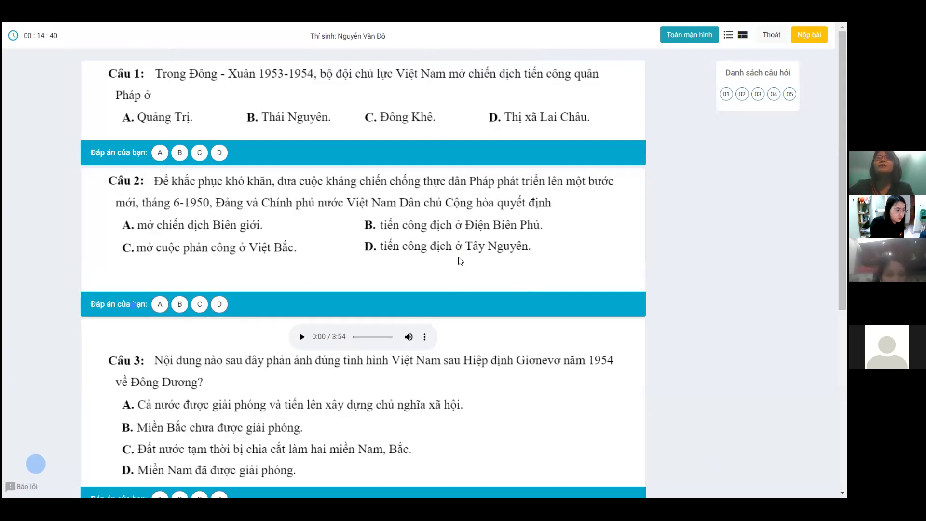
key(super)
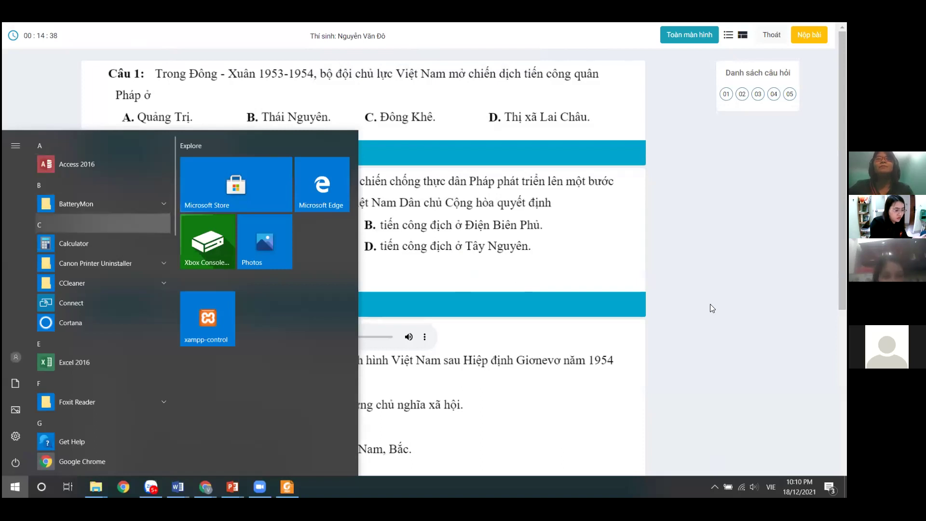
key(super)
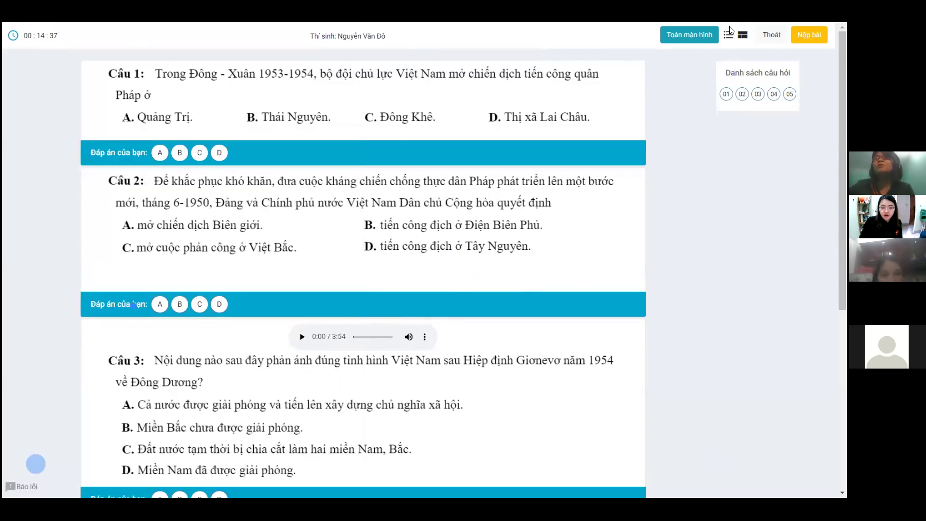
Step: Switch the exam to full screen and play the listening clip above Câu 3
click(698, 43)
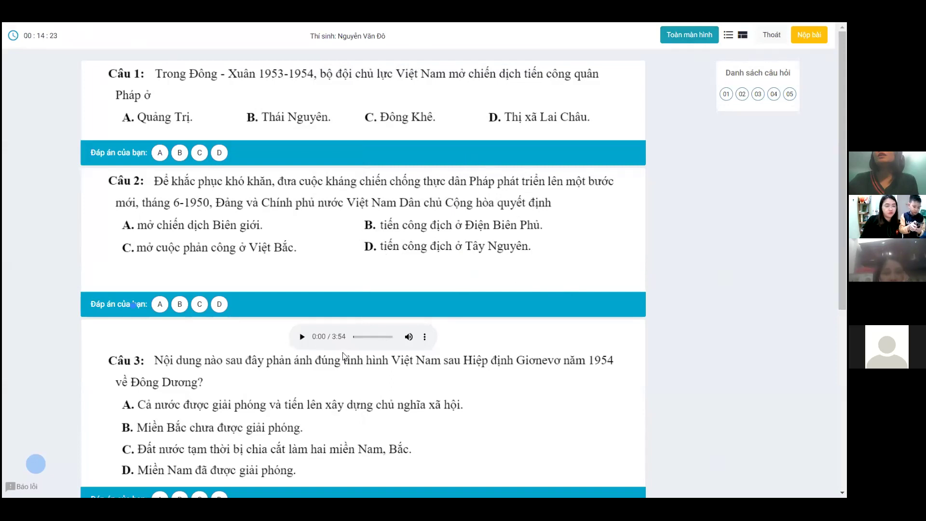
click(301, 336)
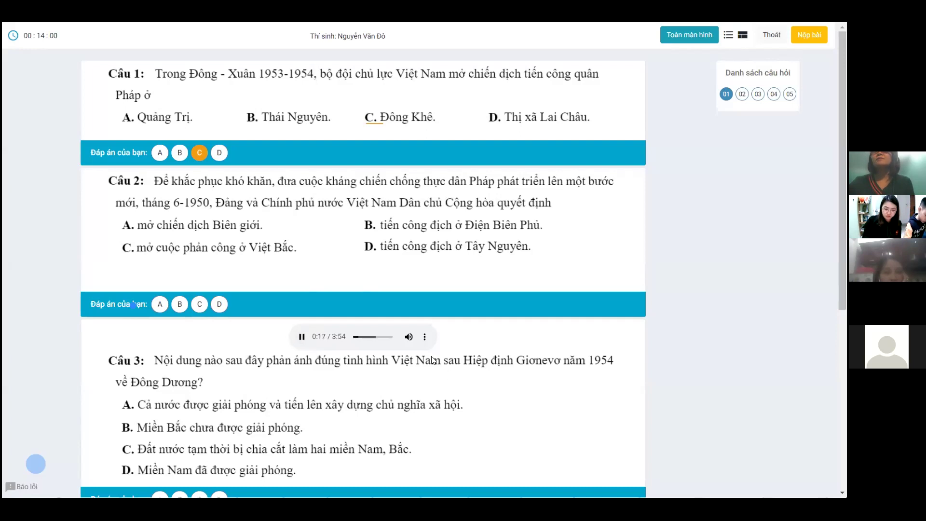
Step: Pause the listening clip, then answer C for Câu 2 and D for Câu 3
click(302, 337)
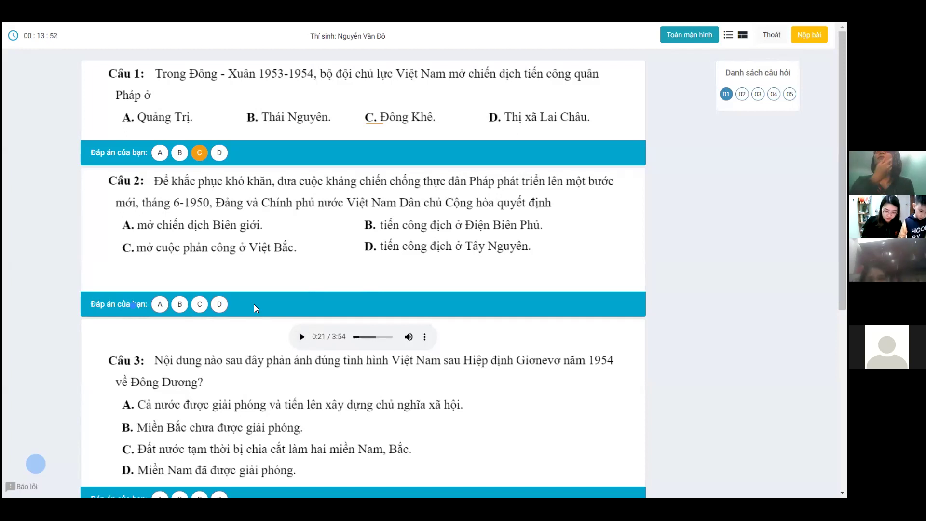
scroll(397, 314, down, 2)
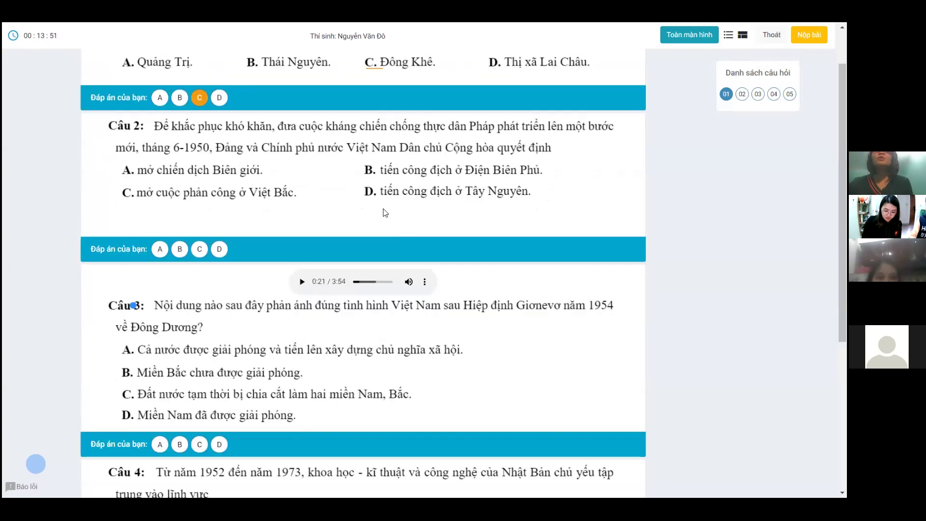
scroll(408, 226, down, 1)
scroll(313, 222, up, 1)
scroll(313, 270, up, 1)
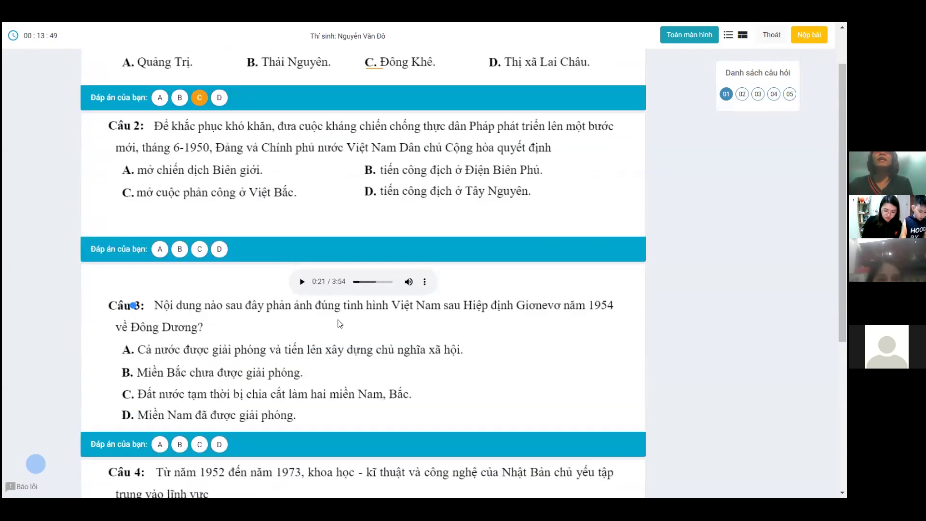
click(197, 255)
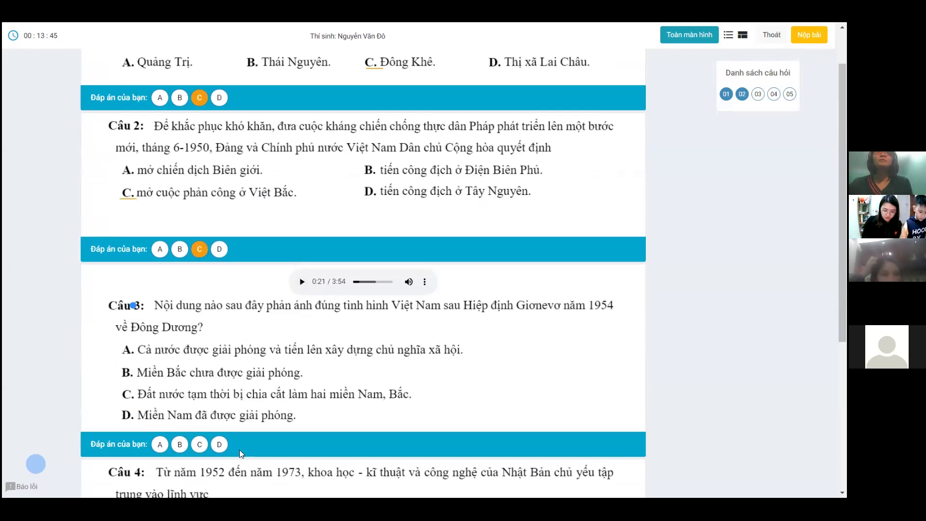
click(219, 444)
scroll(222, 425, down, 1)
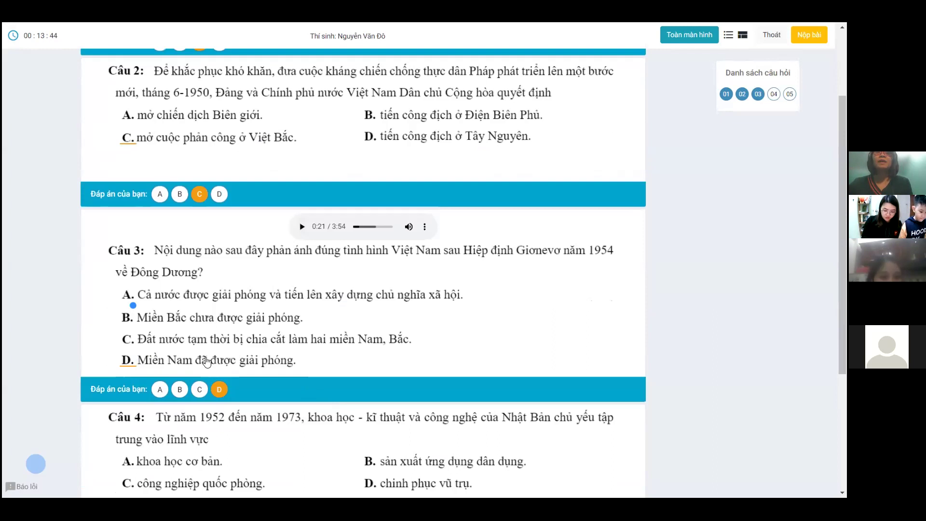
scroll(220, 370, down, 3)
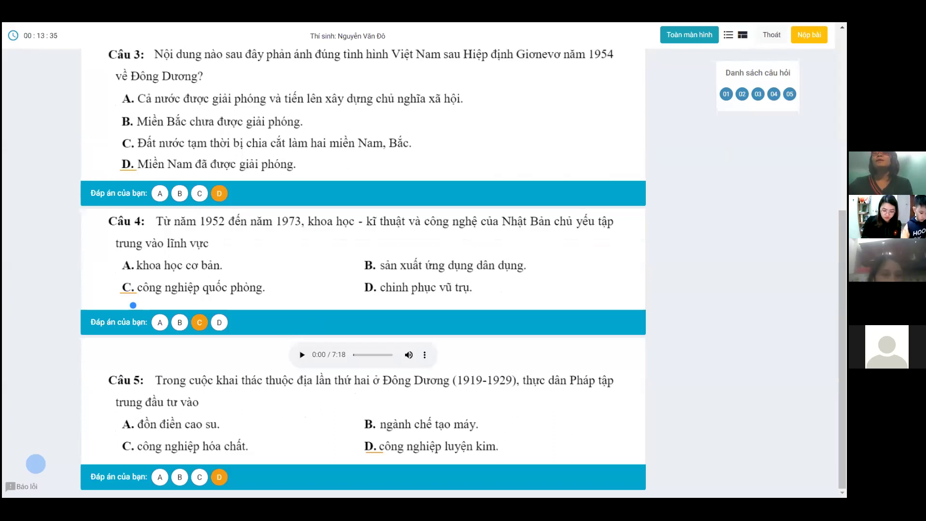
scroll(728, 154, up, 1)
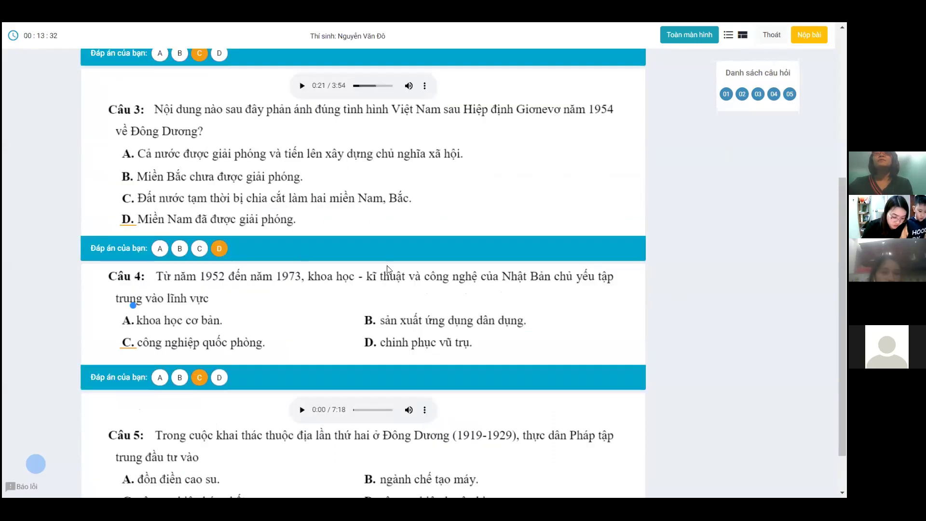
scroll(387, 265, up, 3)
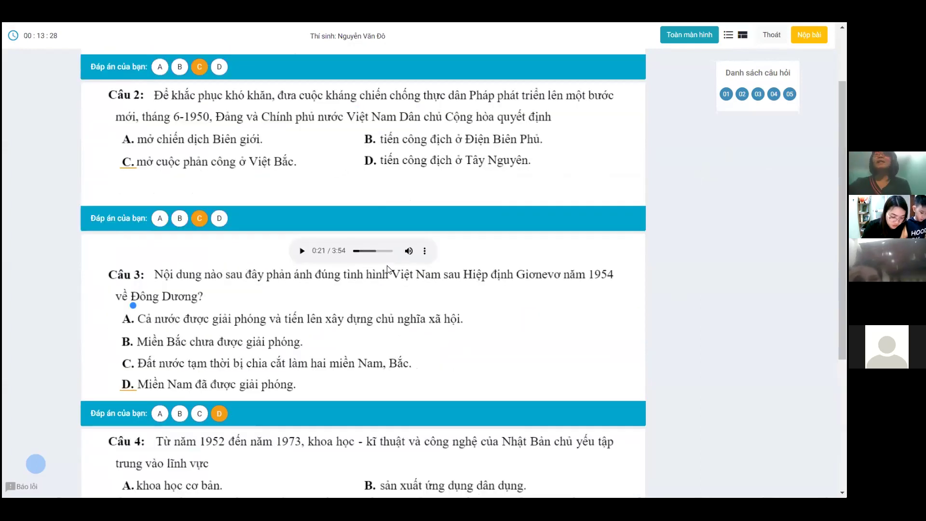
scroll(387, 268, up, 2)
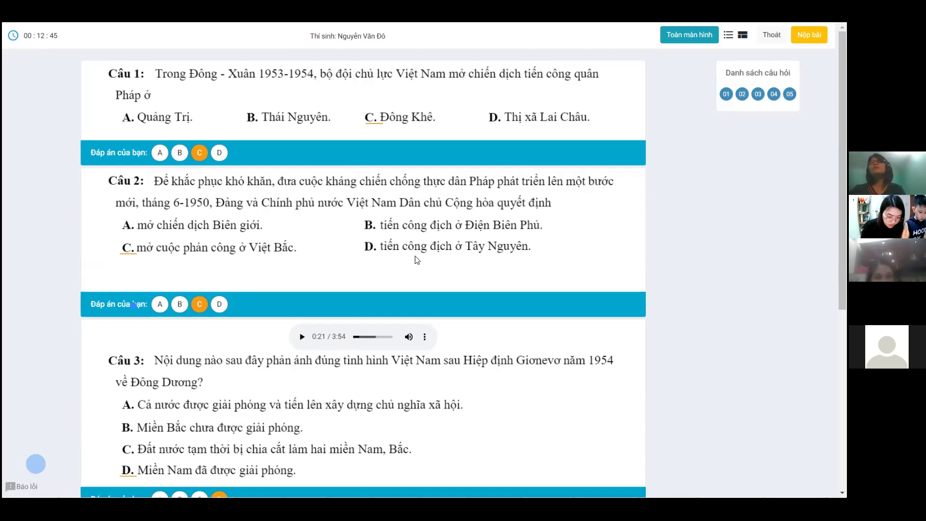
Step: Exit full screen and submit the KIEM TRA.pdf exam, confirming with HOÀN THÀNH
click(693, 33)
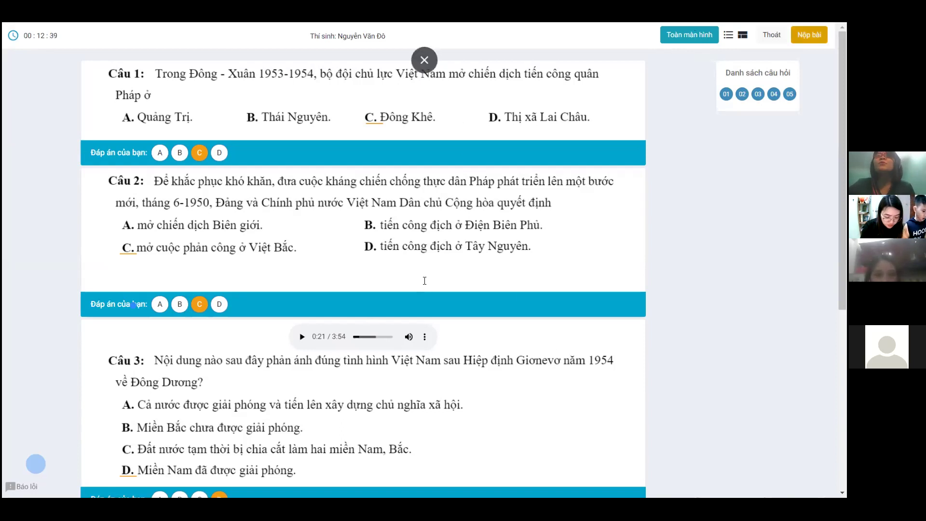
click(809, 35)
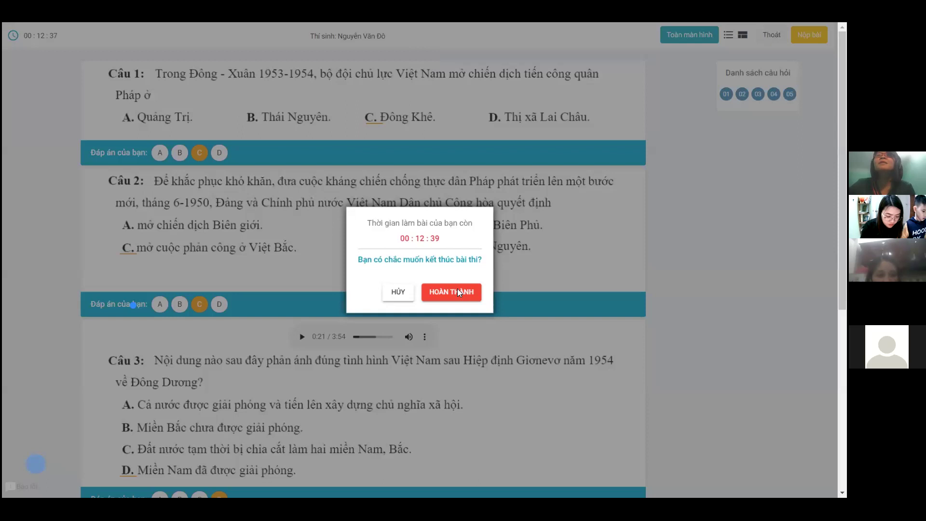
click(458, 292)
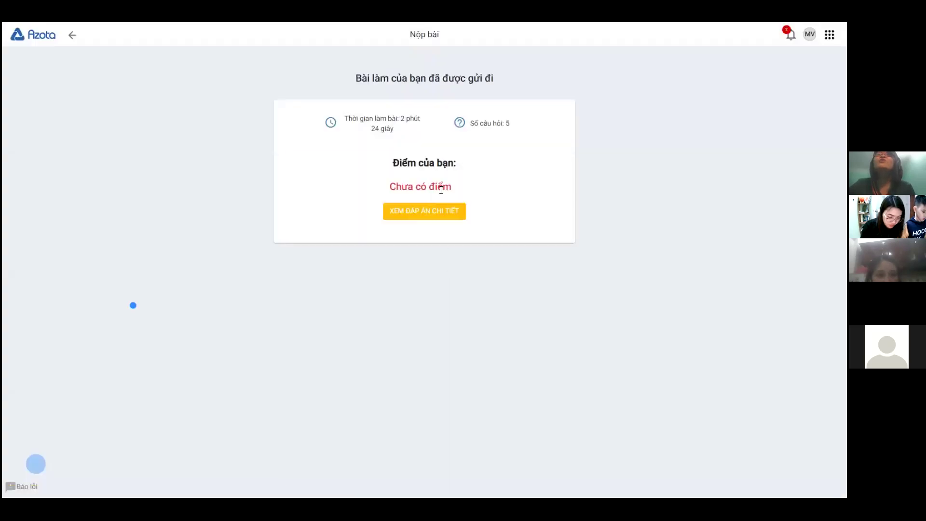
Step: Try the detailed answers (XEM ĐÁP ÁN CHI TIẾT), then go back to the student dashboard
click(435, 214)
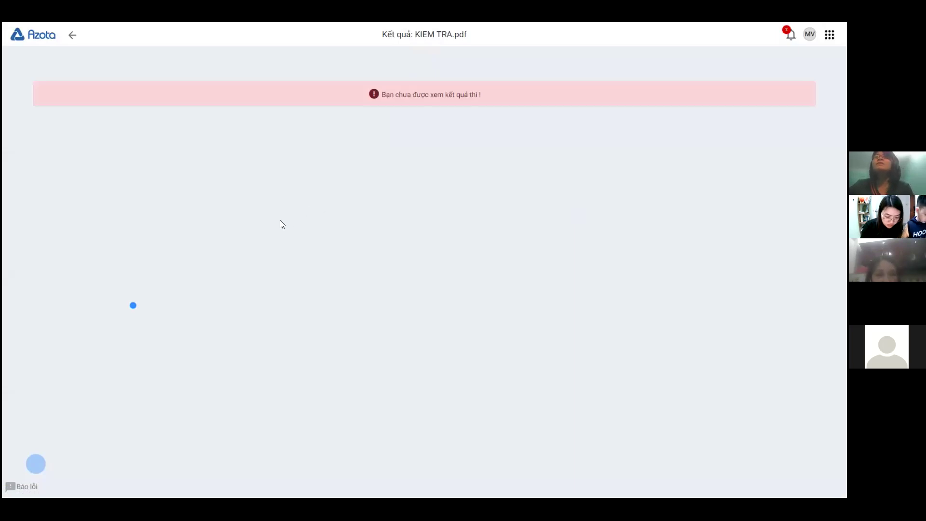
click(73, 36)
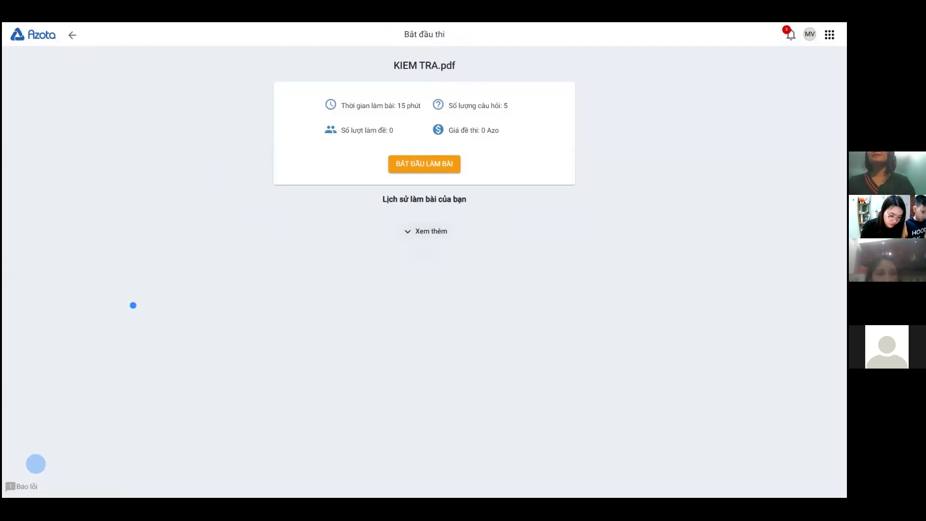
drag(439, 199, 442, 200)
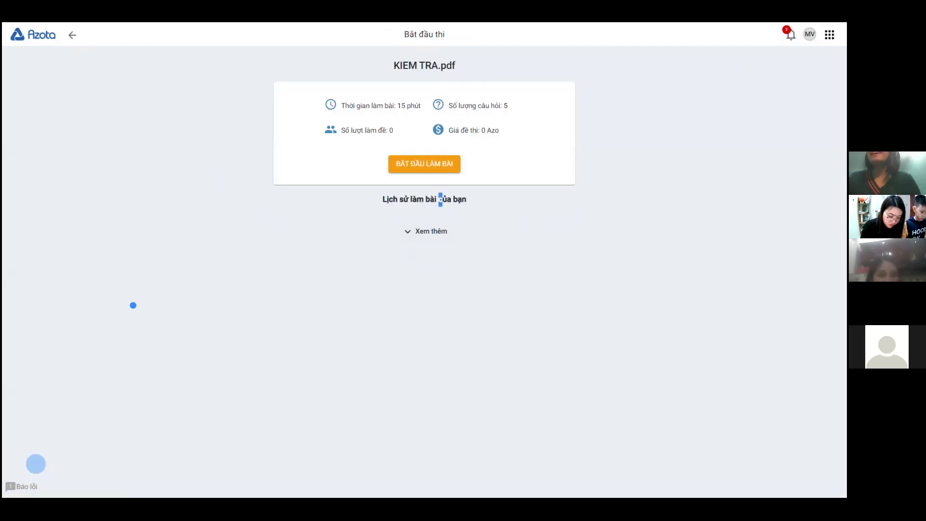
click(72, 36)
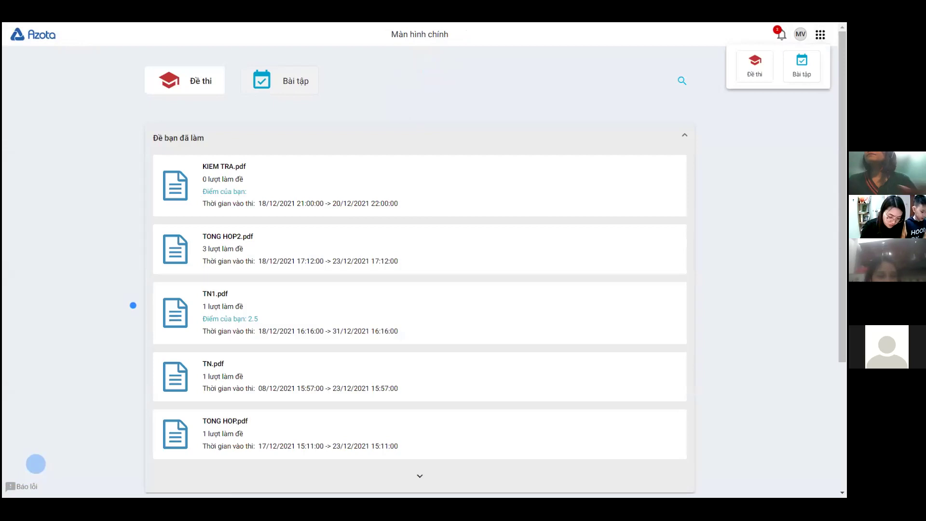
click(819, 34)
click(819, 34)
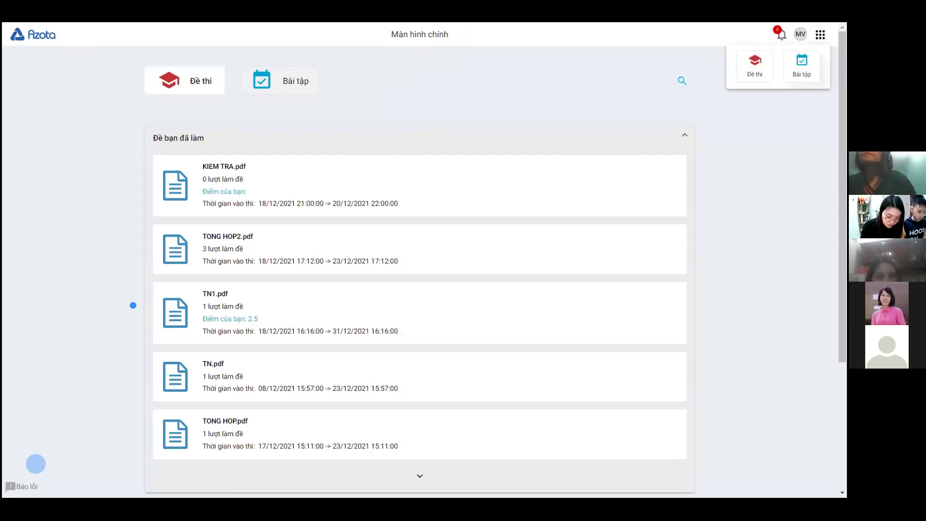
click(133, 304)
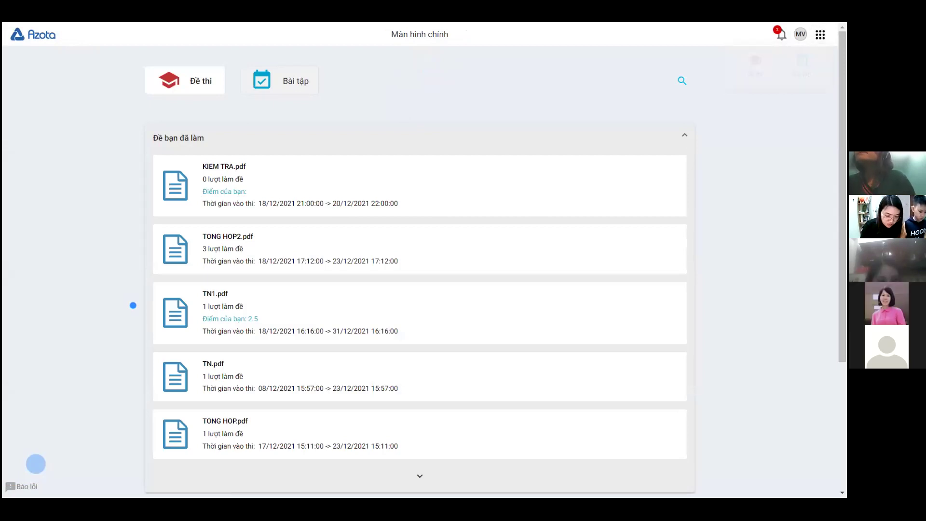
click(800, 35)
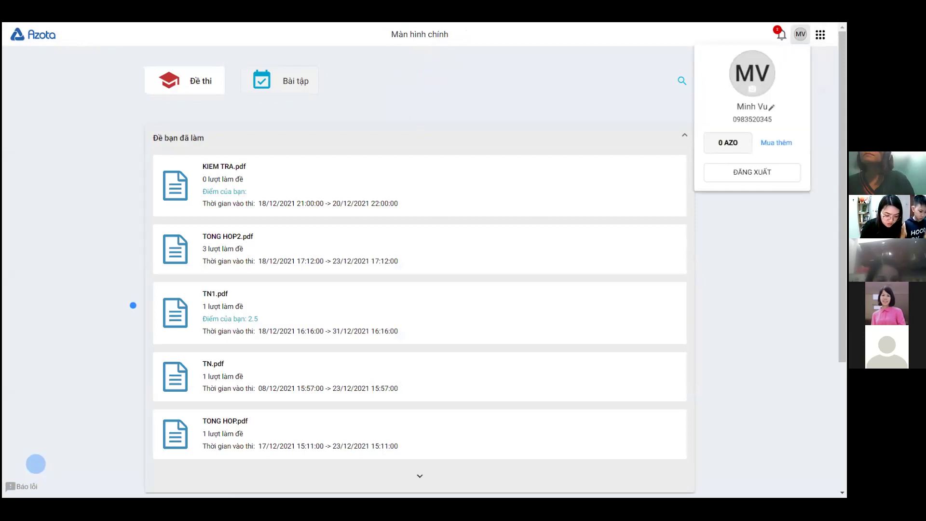
click(800, 34)
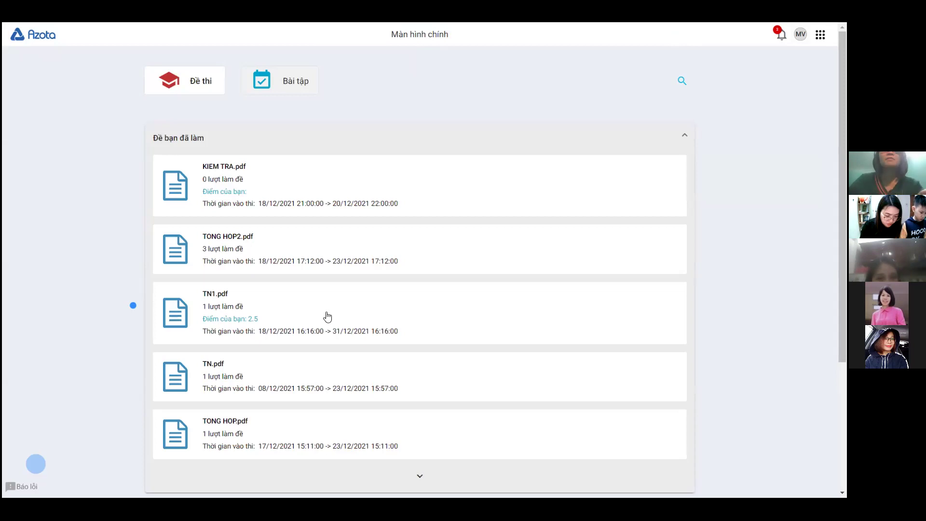
Step: Leave full-screen mode and use 'Quay lại màn hình Giáo viên' to reach the teacher dashboard
key(F11)
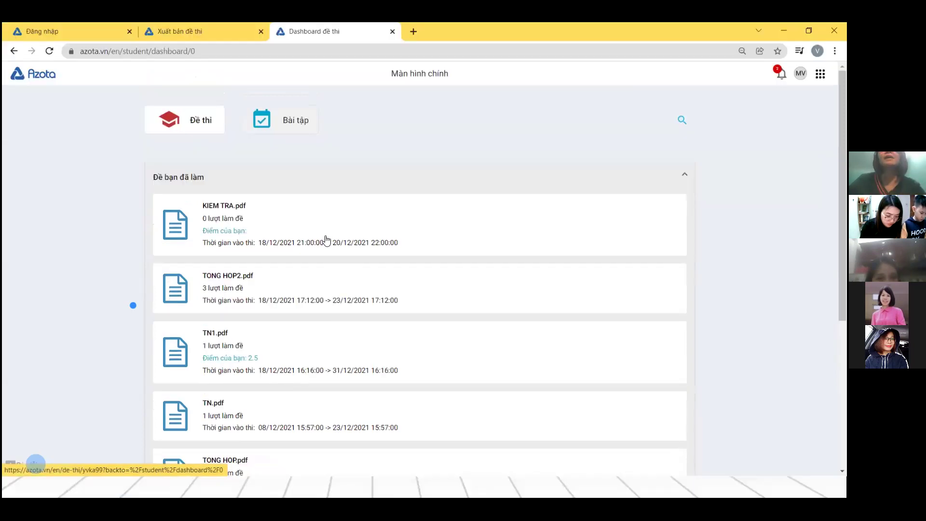
scroll(529, 154, down, 5)
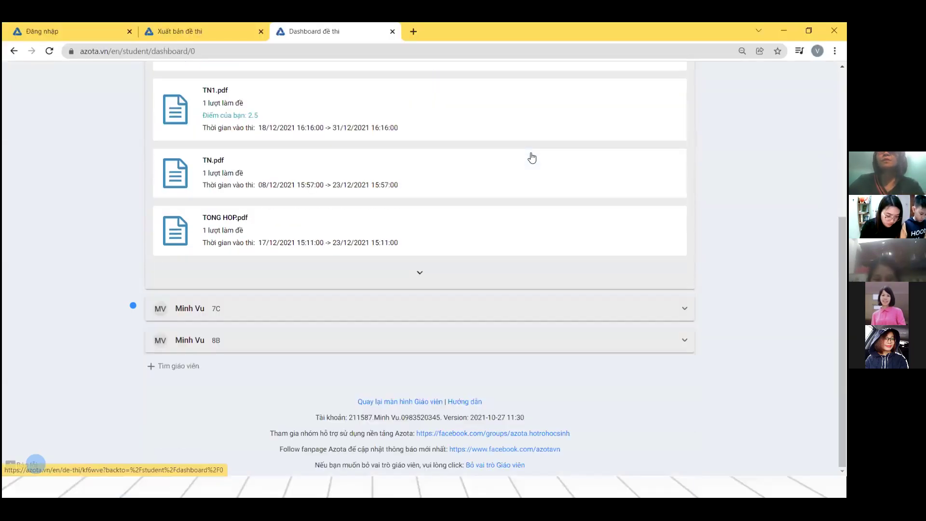
scroll(529, 157, up, 4)
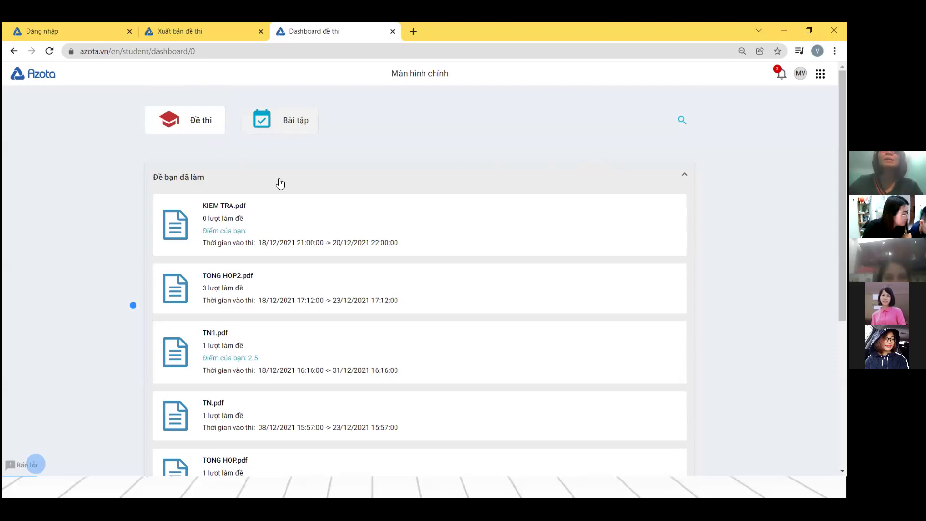
scroll(327, 237, down, 2)
scroll(366, 231, down, 1)
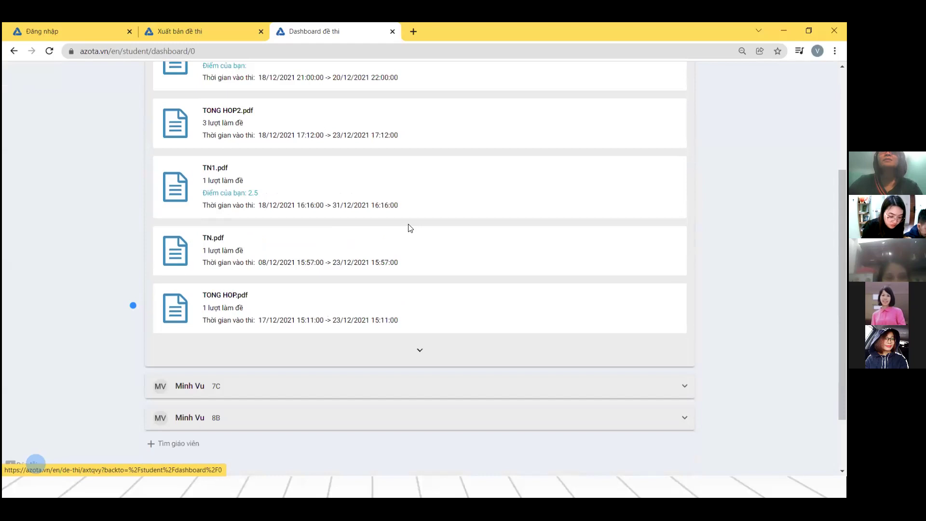
scroll(515, 183, down, 2)
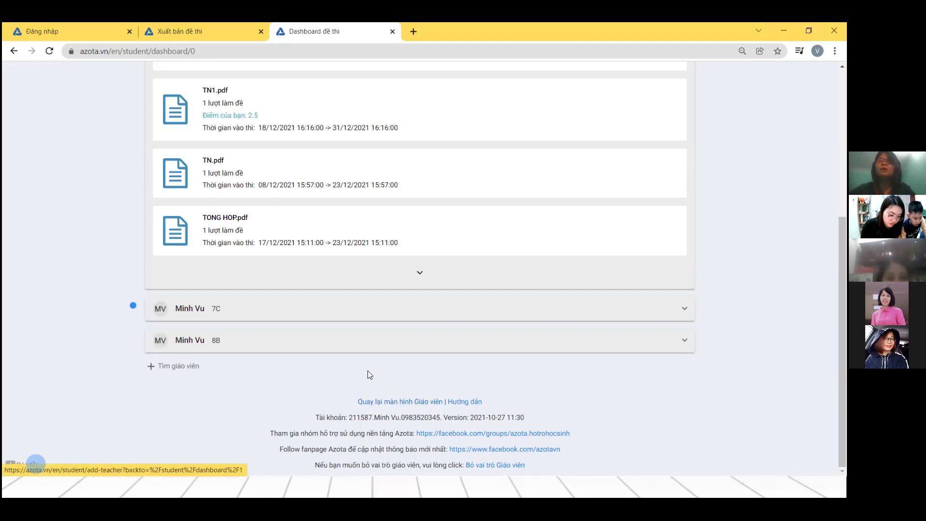
click(384, 404)
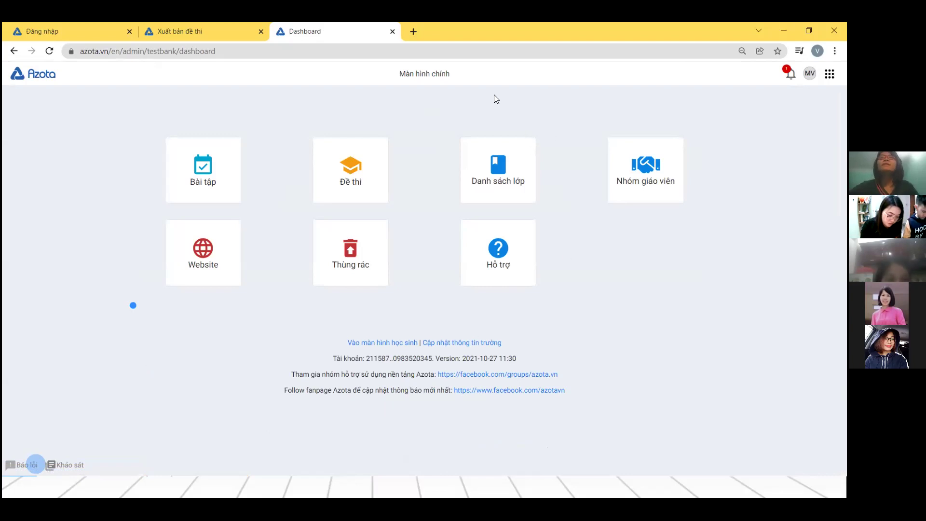
Step: Open Danh sách lớp and browse classes 8B and 6A, briefly viewing an 8B student
click(497, 164)
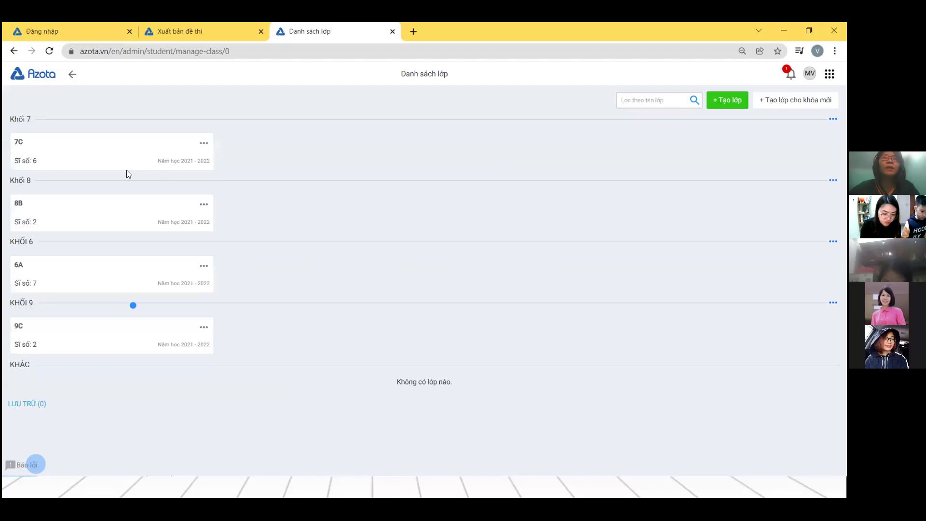
click(46, 212)
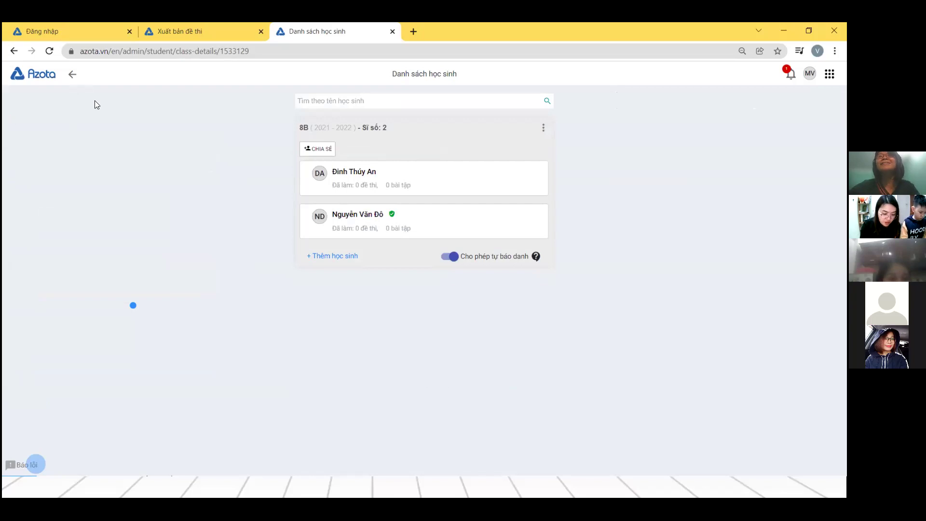
click(73, 75)
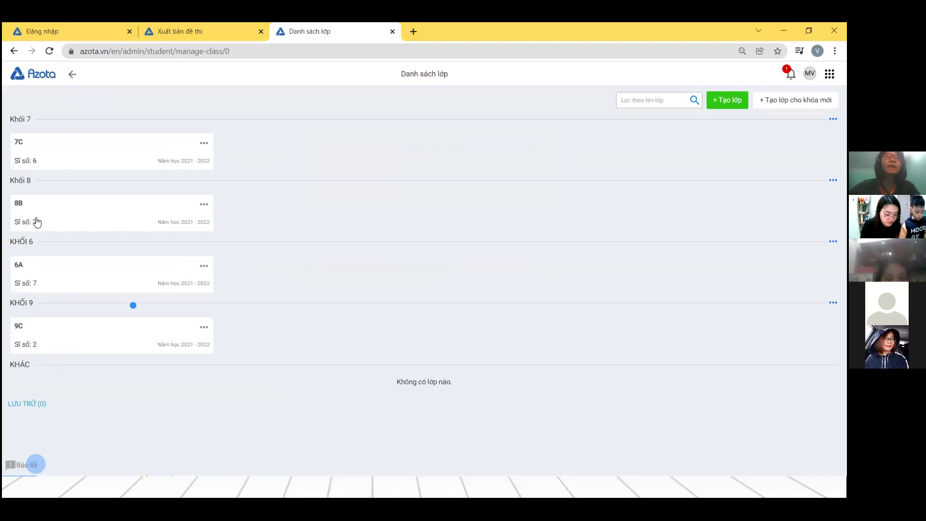
click(57, 288)
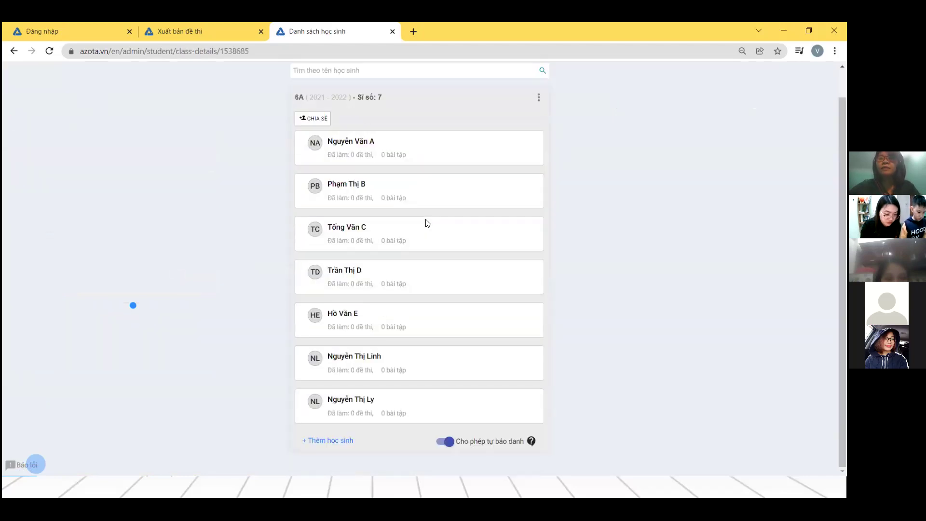
click(73, 76)
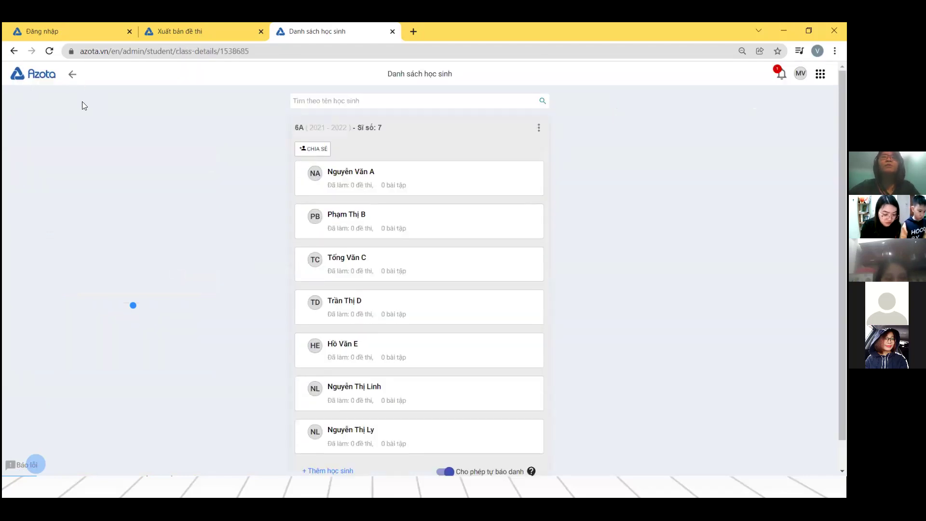
click(37, 220)
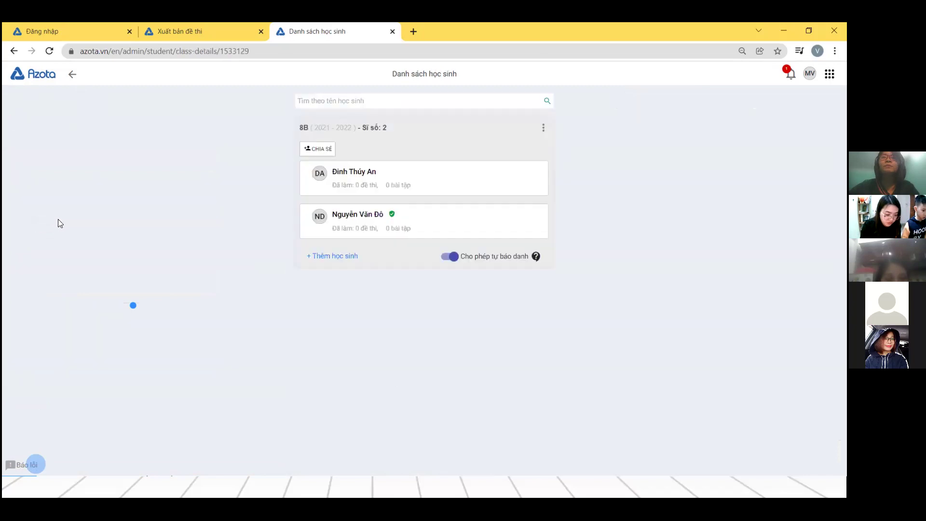
click(345, 226)
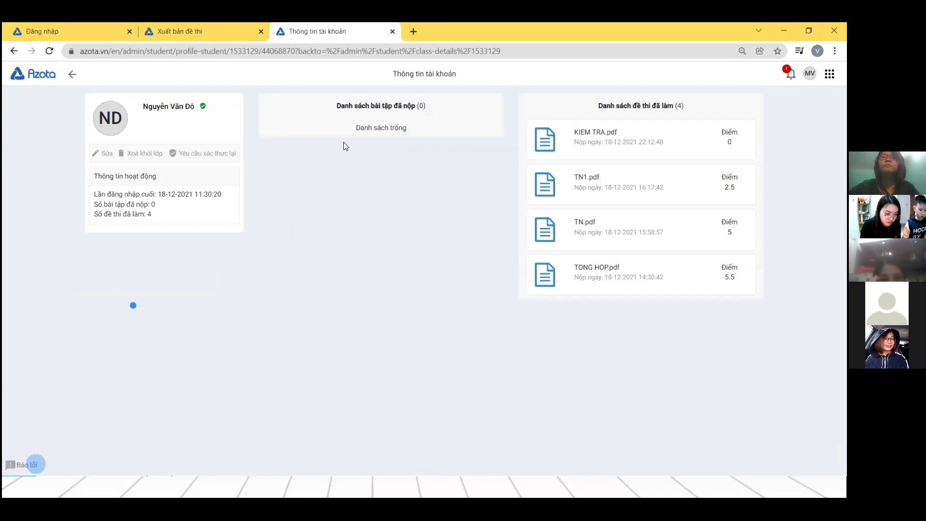
click(72, 78)
click(72, 78)
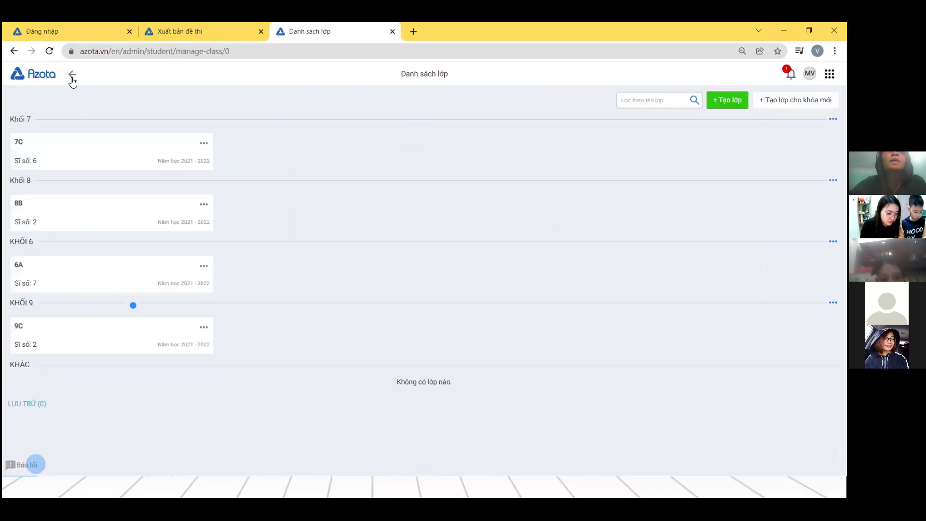
Step: Check class 7C, then open an 8B student's profile and their TN1.pdf answer review
click(67, 155)
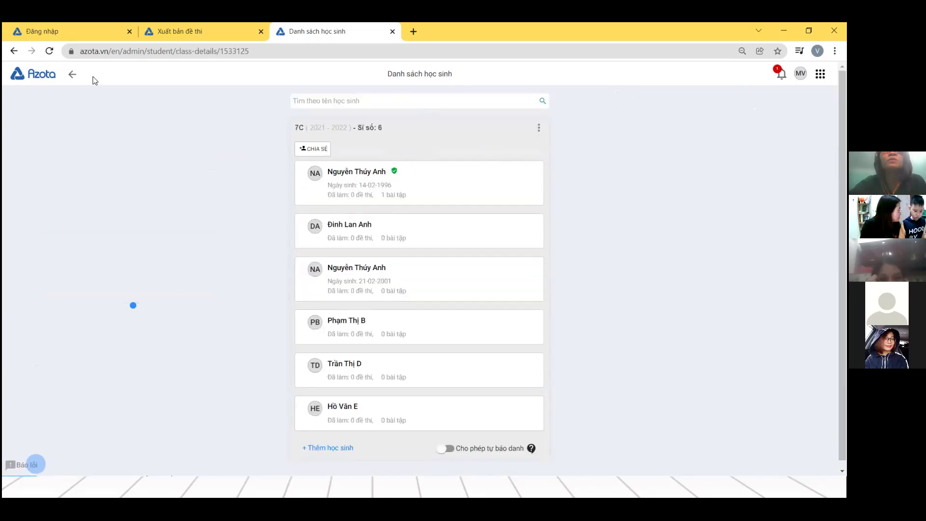
click(72, 75)
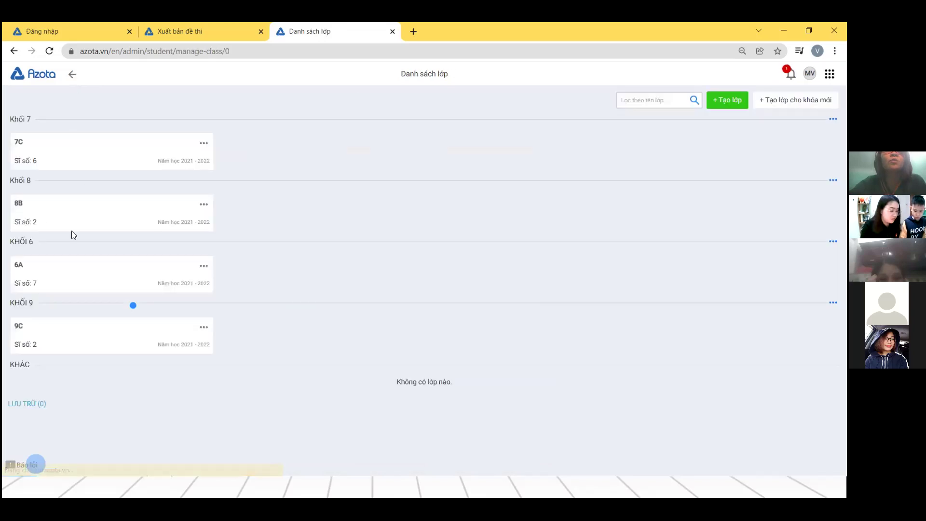
click(31, 228)
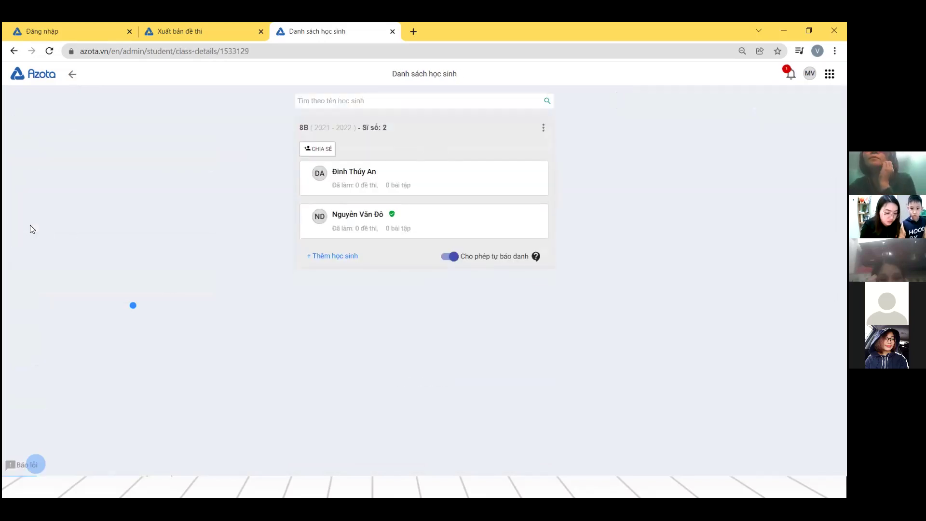
click(377, 216)
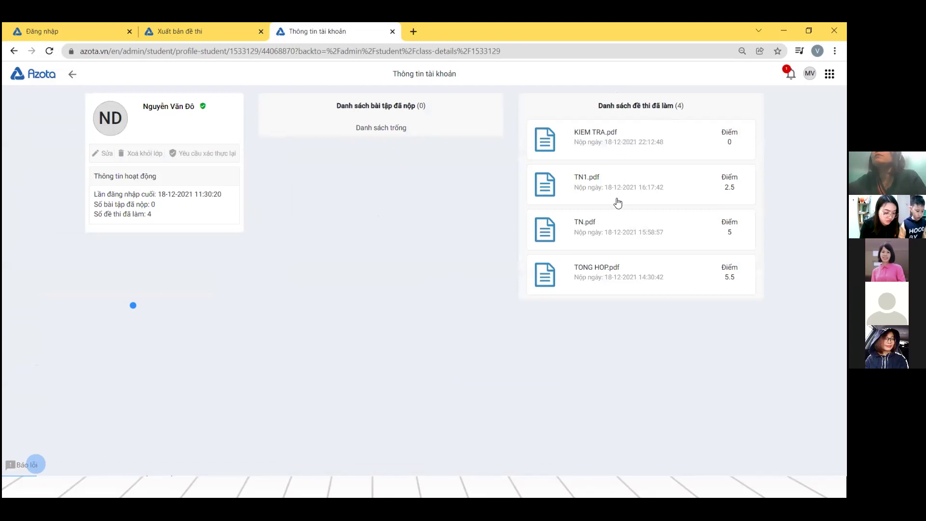
click(650, 186)
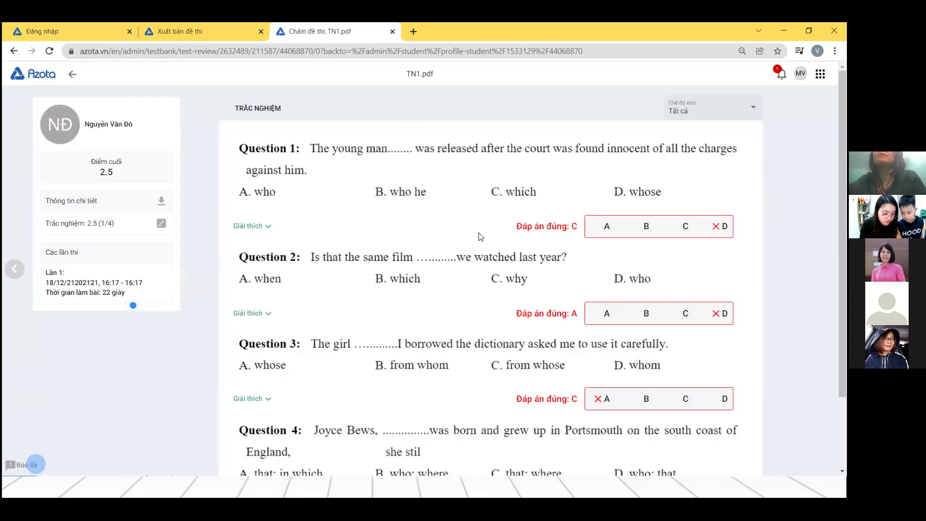
Step: Review the TN1.pdf answers, then step back through profile and class lists to the dashboard
scroll(481, 240, down, 2)
scroll(480, 239, up, 2)
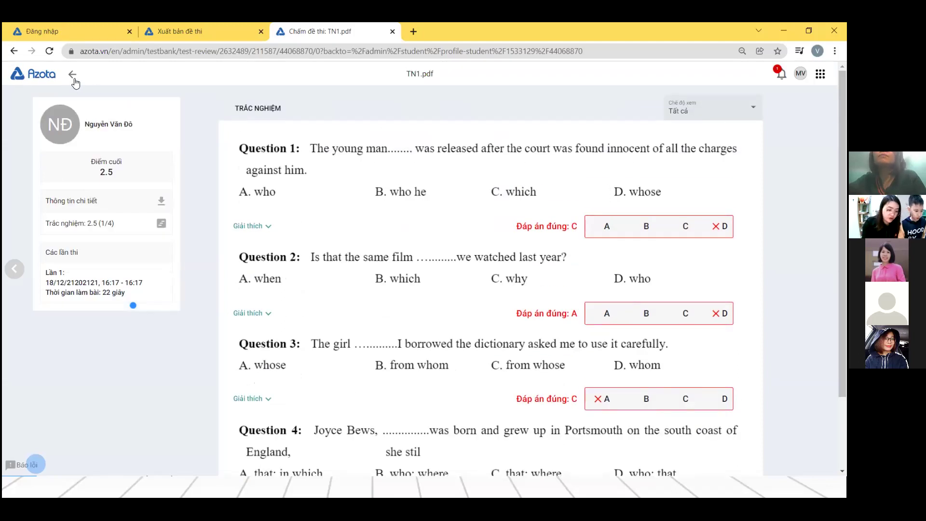
click(73, 75)
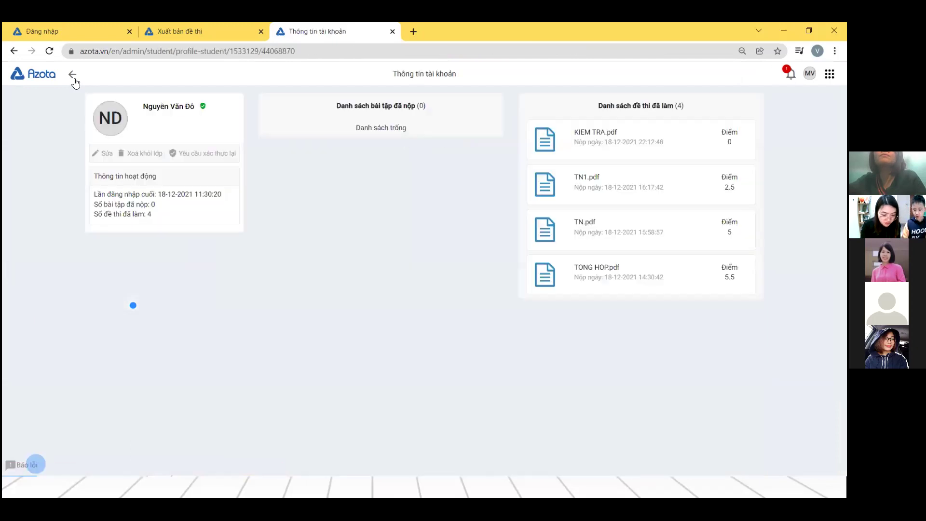
click(73, 77)
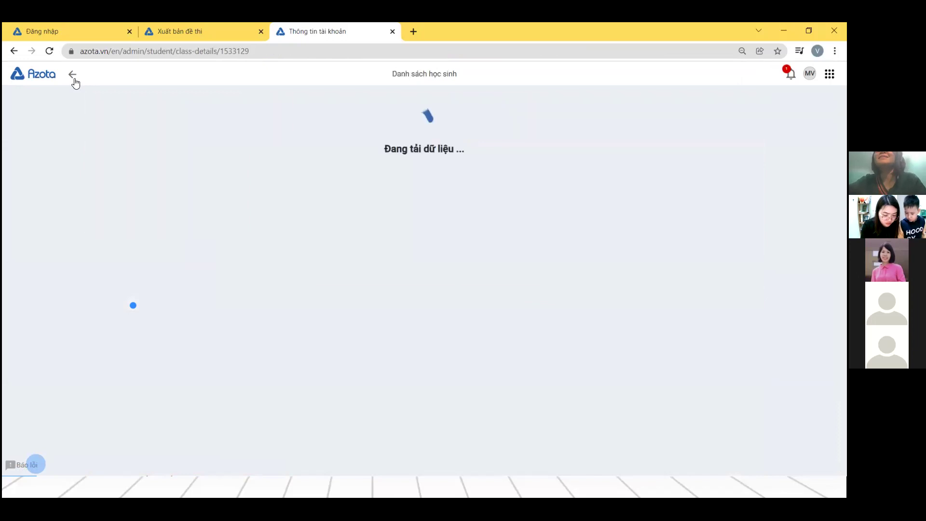
click(73, 77)
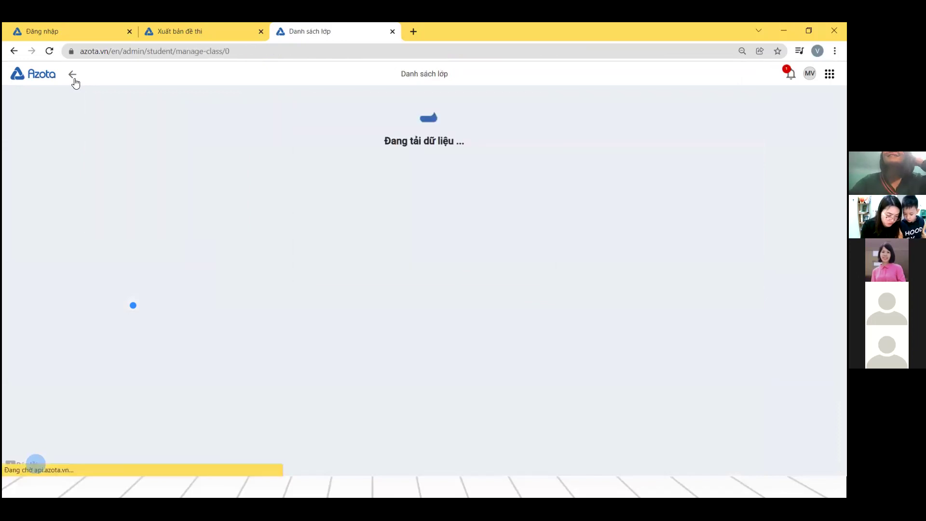
click(74, 77)
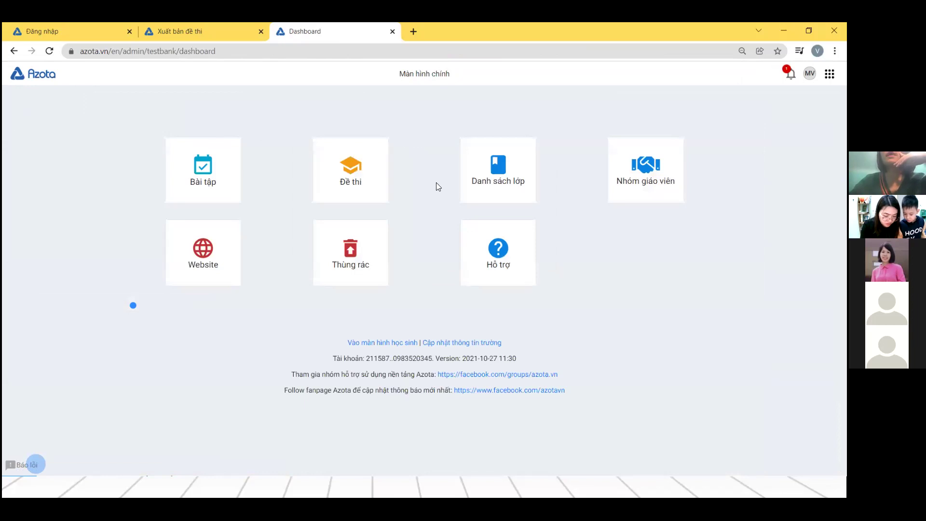
Step: Open Đề thi > KHỐI 8, check TN1.pdf's attempts list, then return and reopen KHỐI 8
click(357, 177)
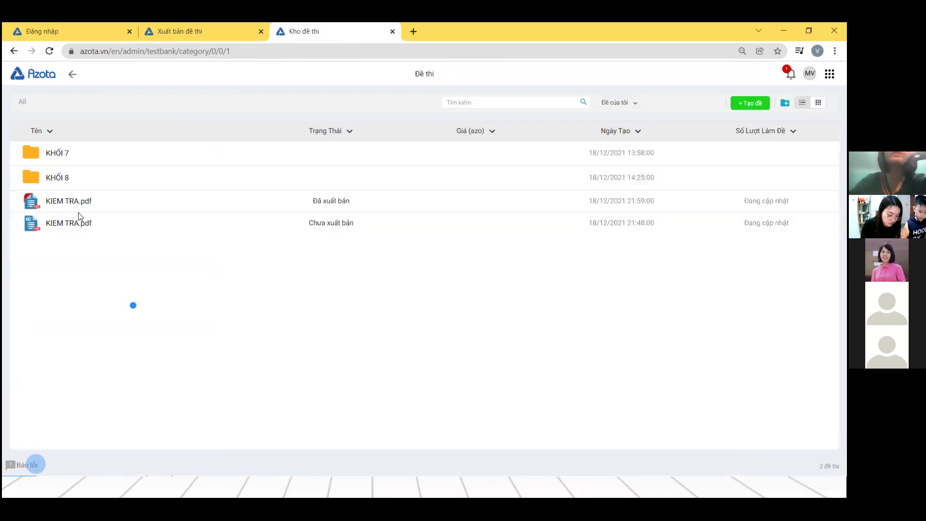
click(63, 178)
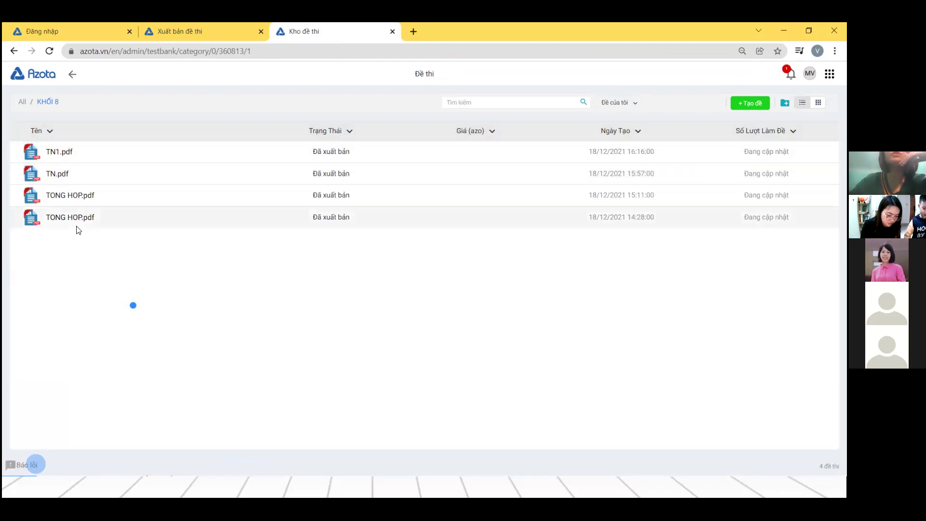
click(59, 152)
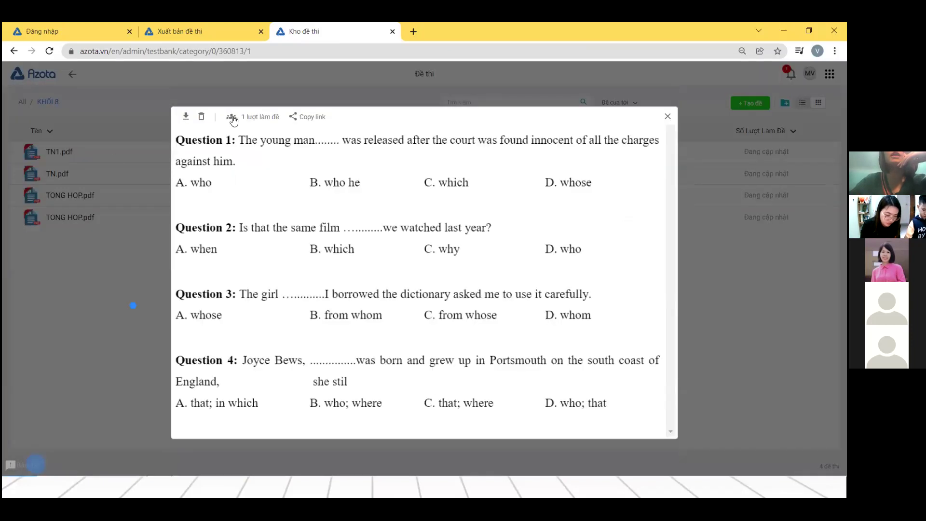
click(233, 120)
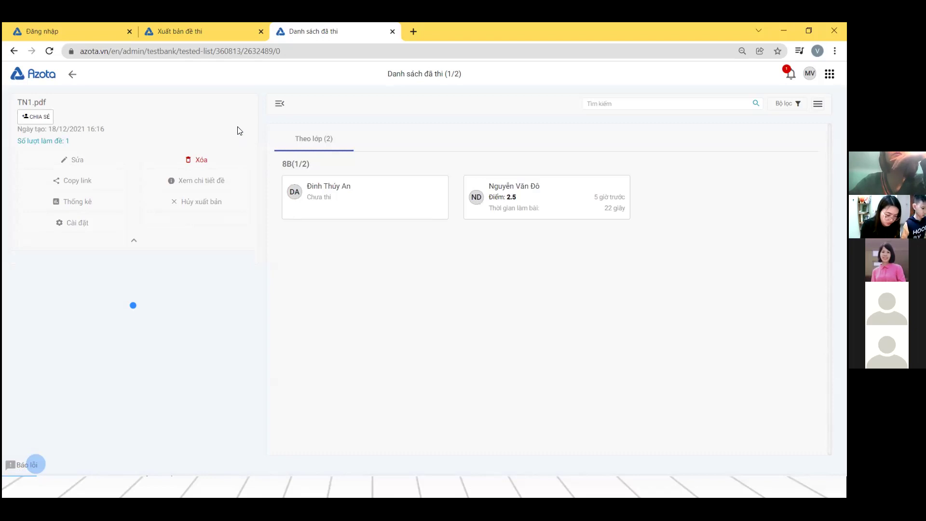
click(72, 77)
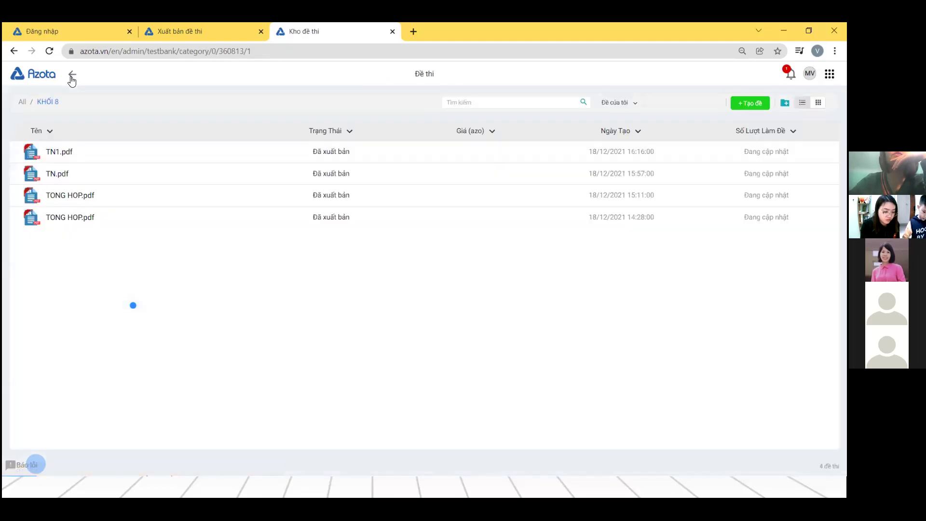
click(72, 77)
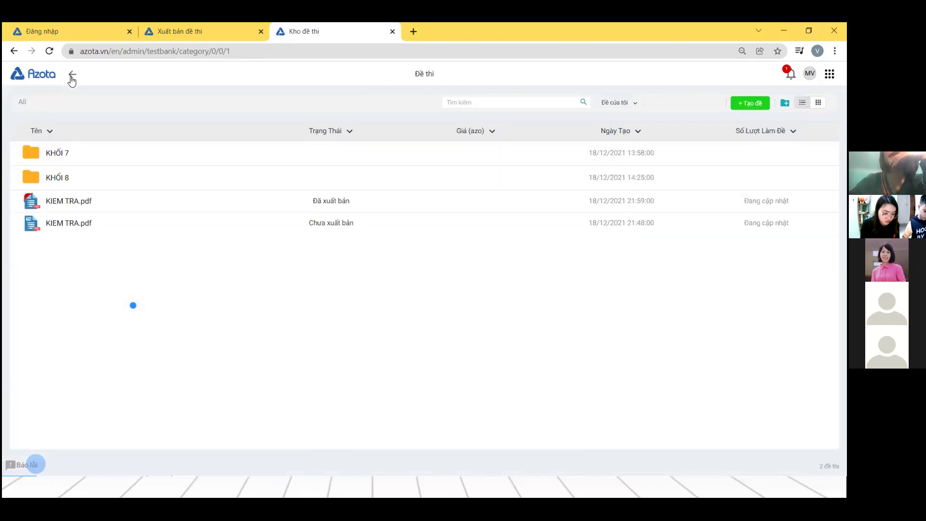
click(72, 77)
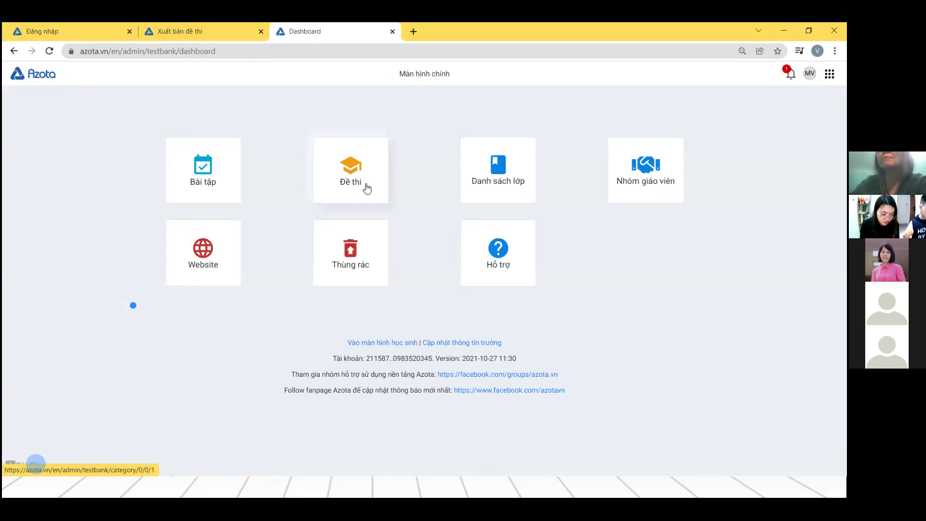
click(355, 175)
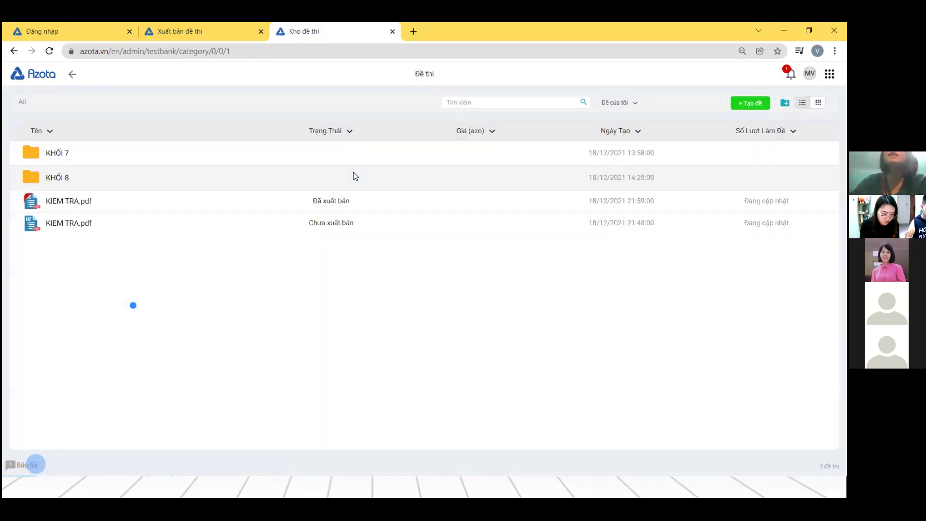
click(68, 181)
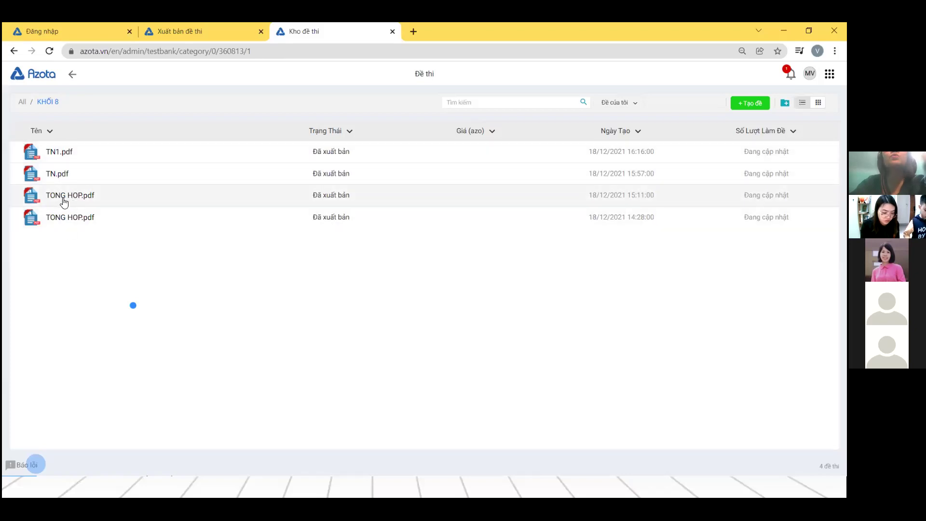
Step: Preview the TONG HOP.pdf exam and open its '1 lượt làm đề' submissions list
click(64, 196)
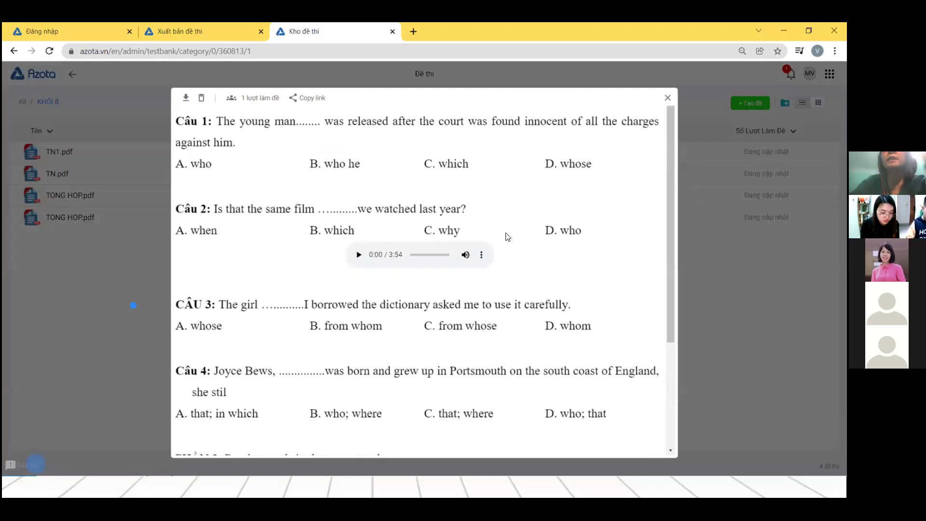
scroll(507, 236, down, 3)
scroll(507, 241, up, 3)
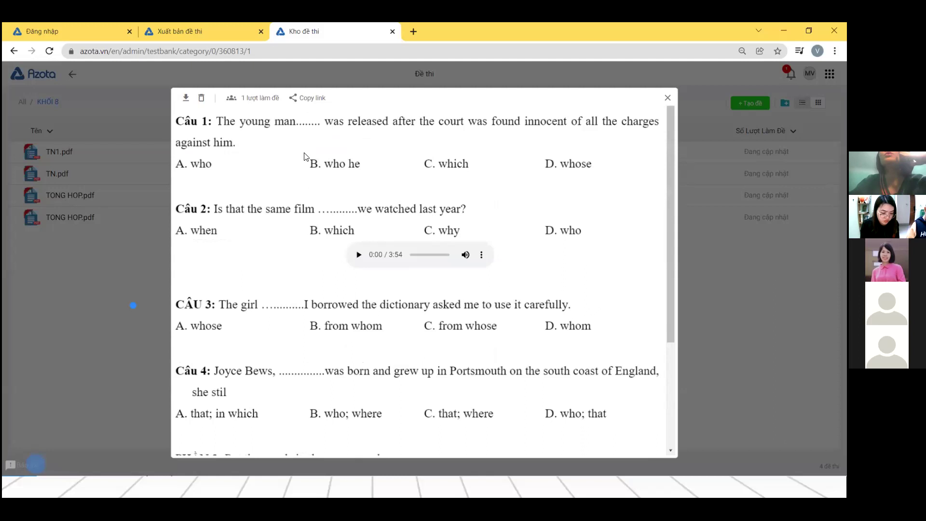
scroll(318, 167, down, 1)
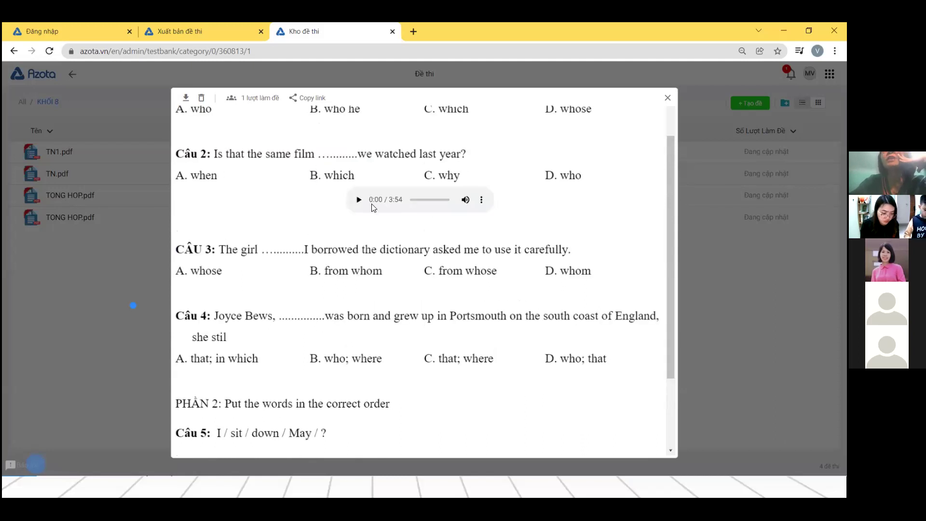
scroll(373, 208, down, 2)
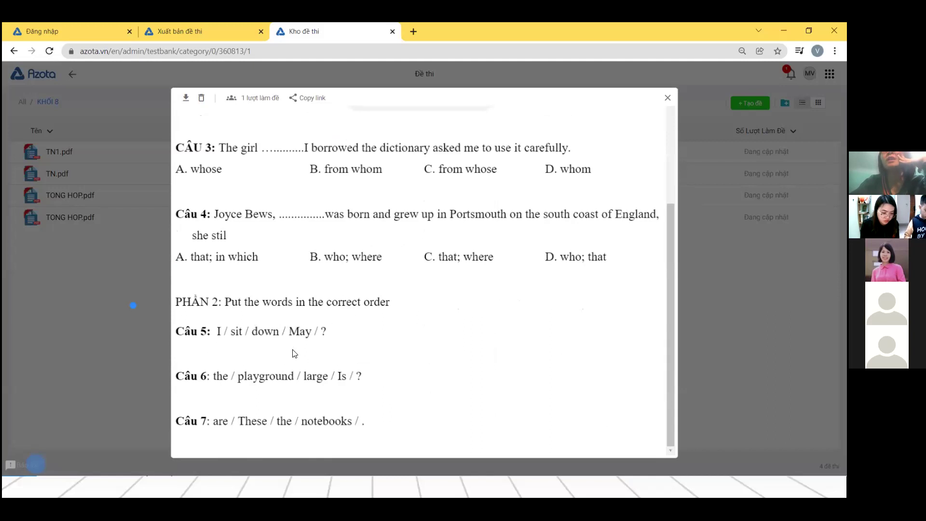
scroll(312, 394, up, 1)
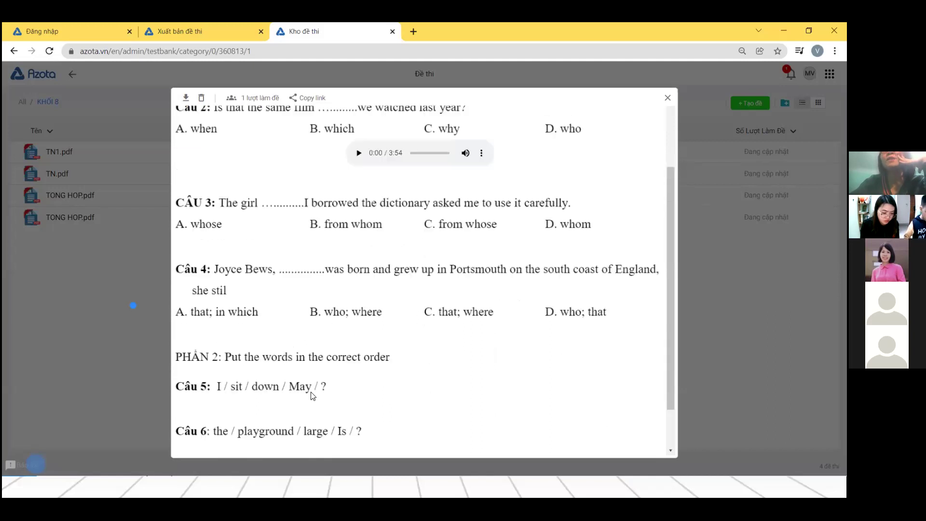
scroll(312, 395, up, 2)
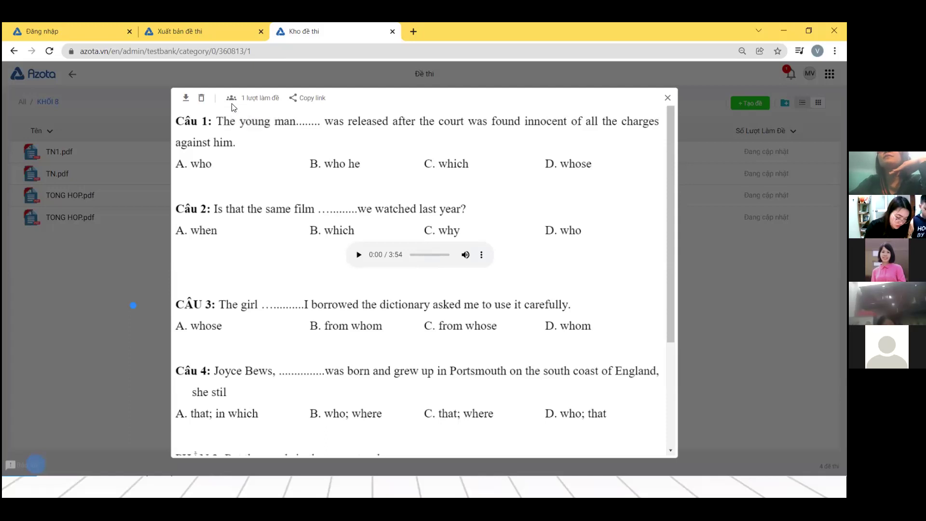
click(231, 101)
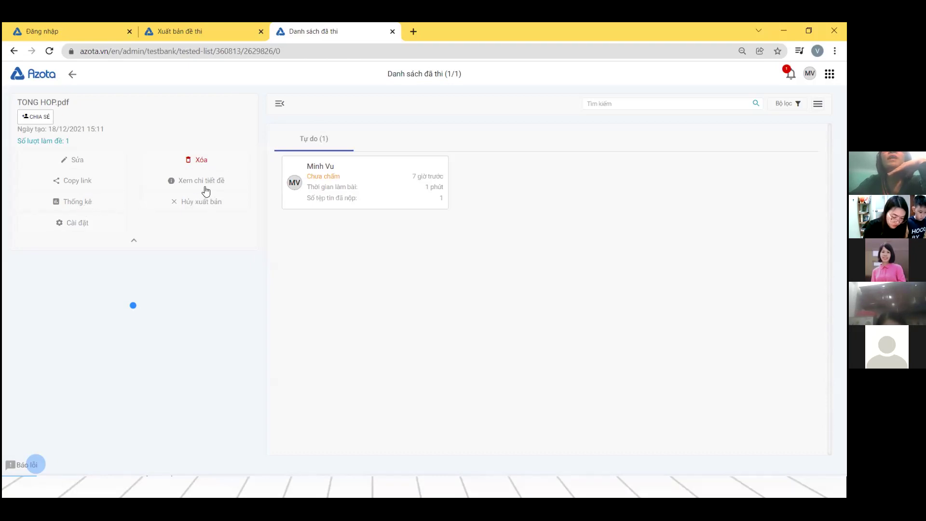
Step: Preview TONG HOP.pdf's questions via 'Xem chi tiết đề', close it, then open Thống kê
click(204, 182)
scroll(371, 211, down, 3)
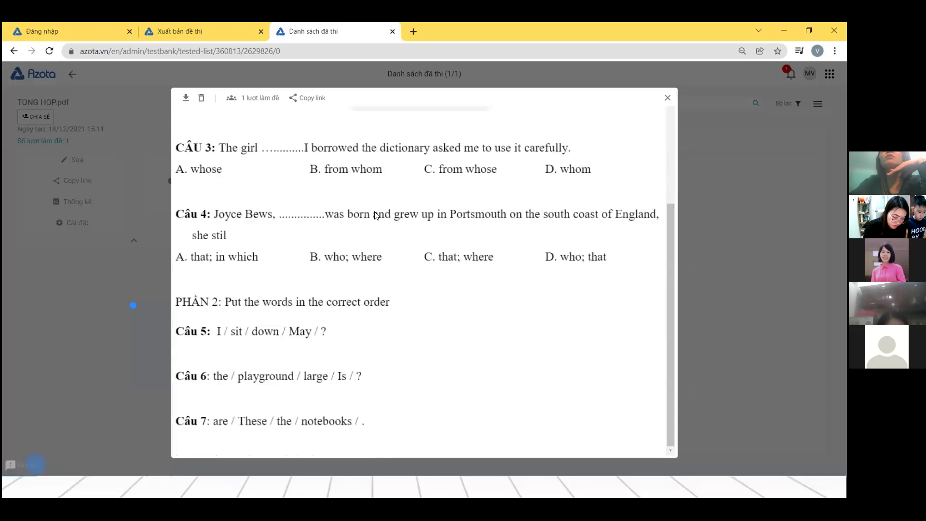
click(668, 99)
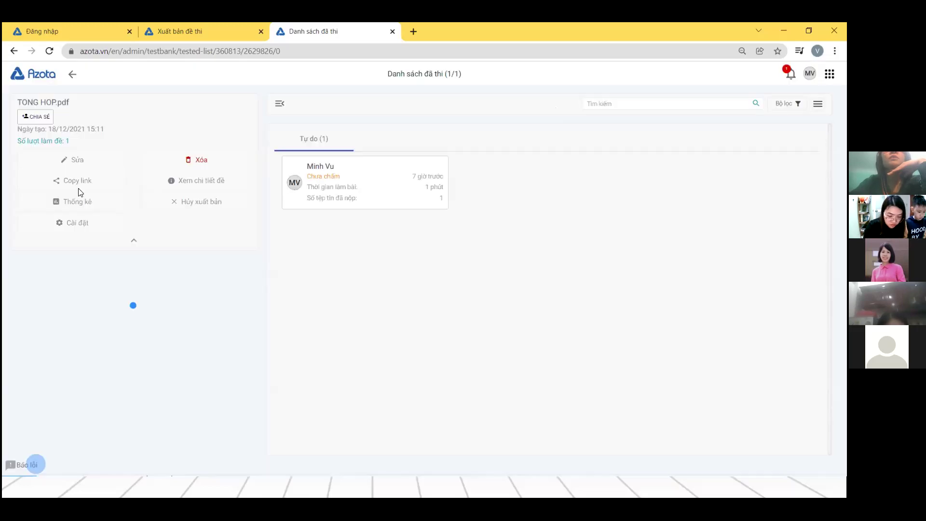
click(80, 207)
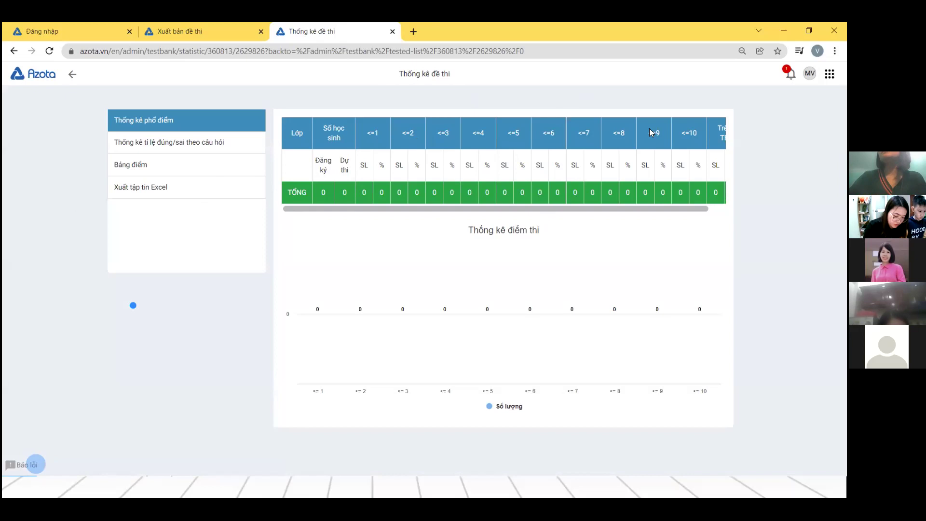
drag(691, 210, 717, 207)
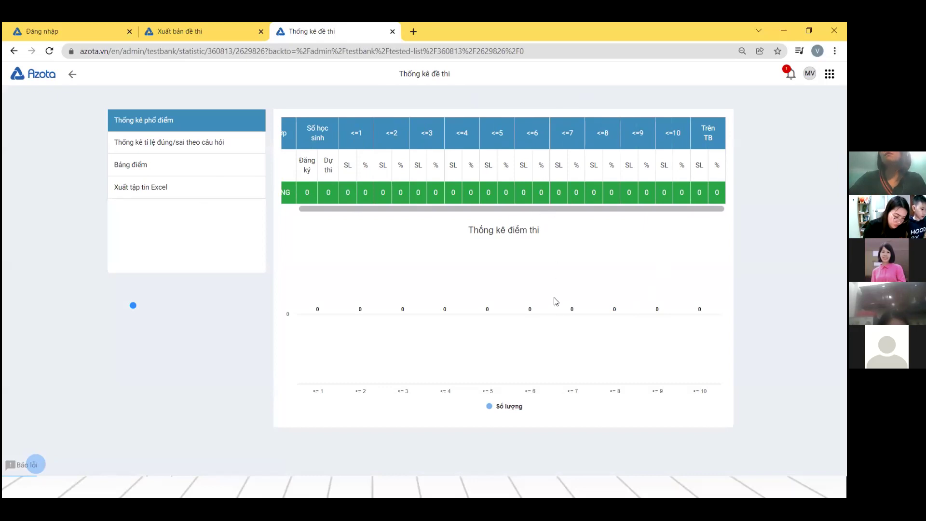
click(151, 152)
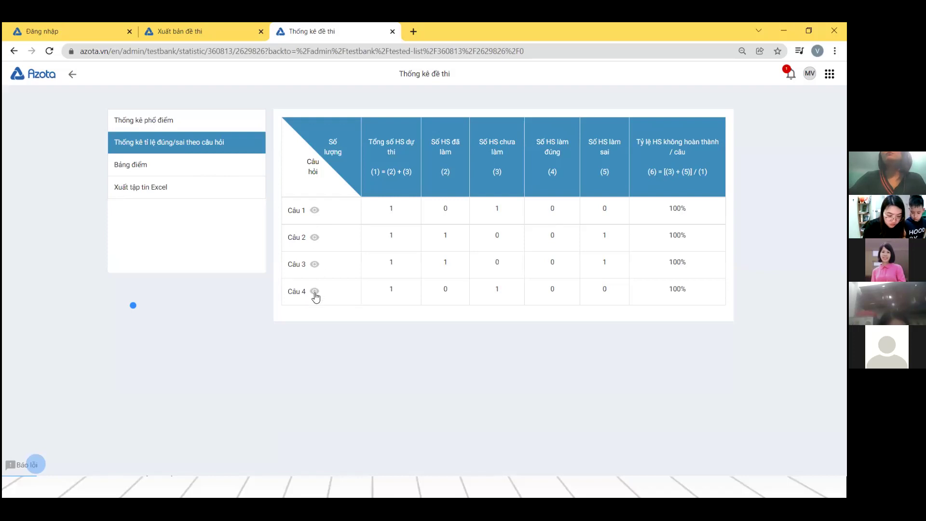
click(135, 168)
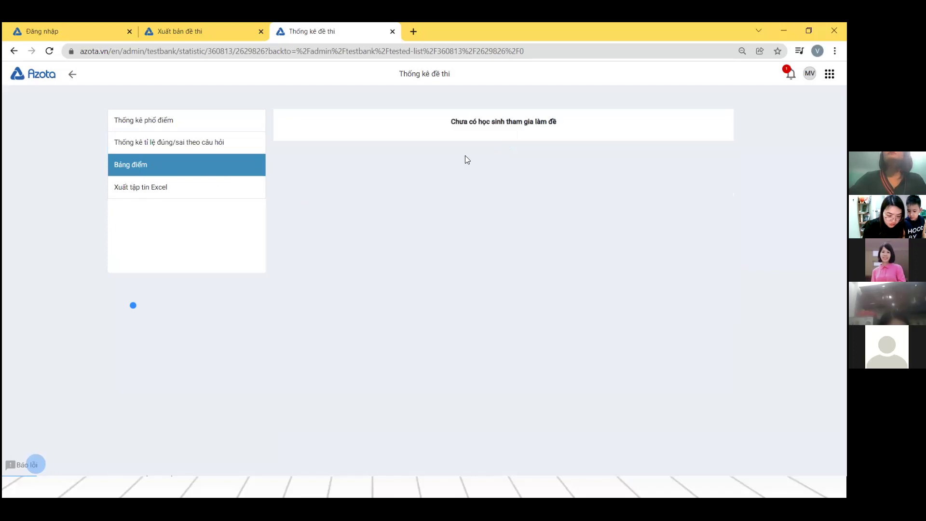
click(160, 190)
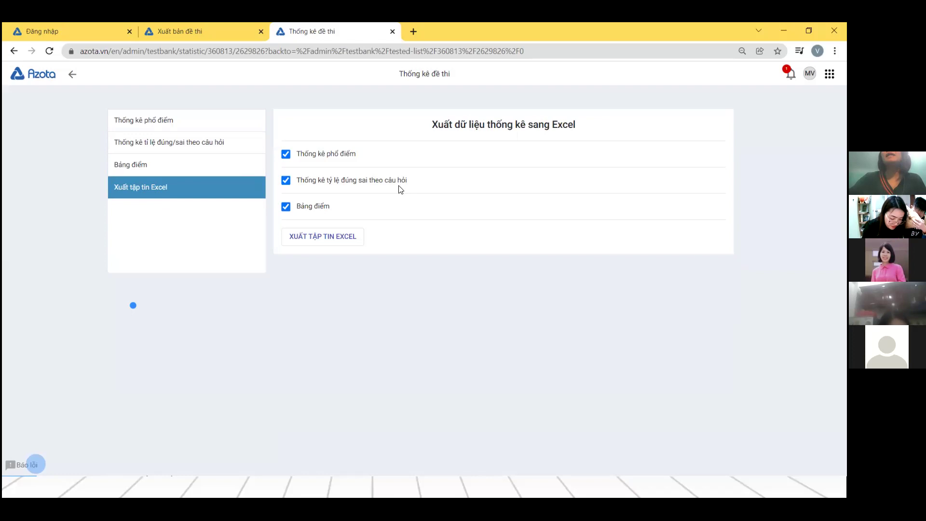
click(167, 122)
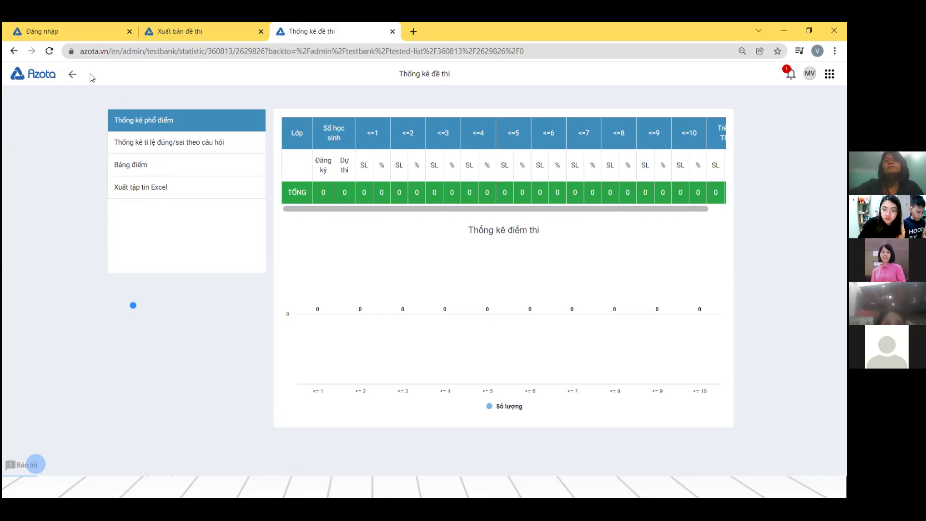
Step: Go back to the KHỐI 8 exam list, preview TN1.pdf and open its submission list
click(72, 75)
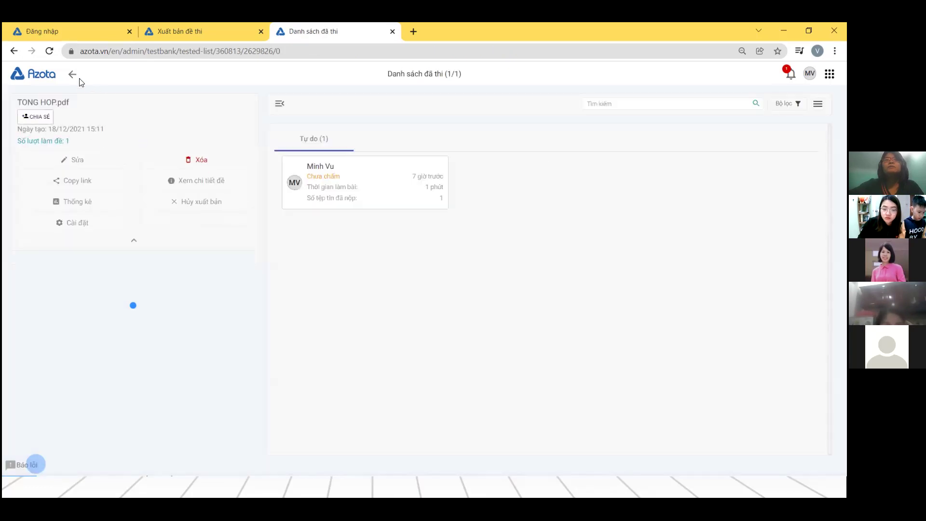
click(73, 76)
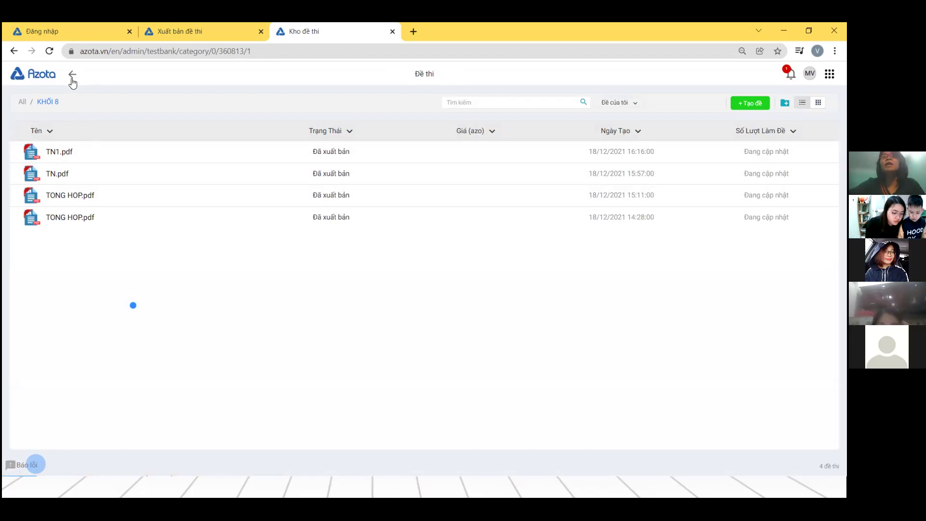
click(65, 151)
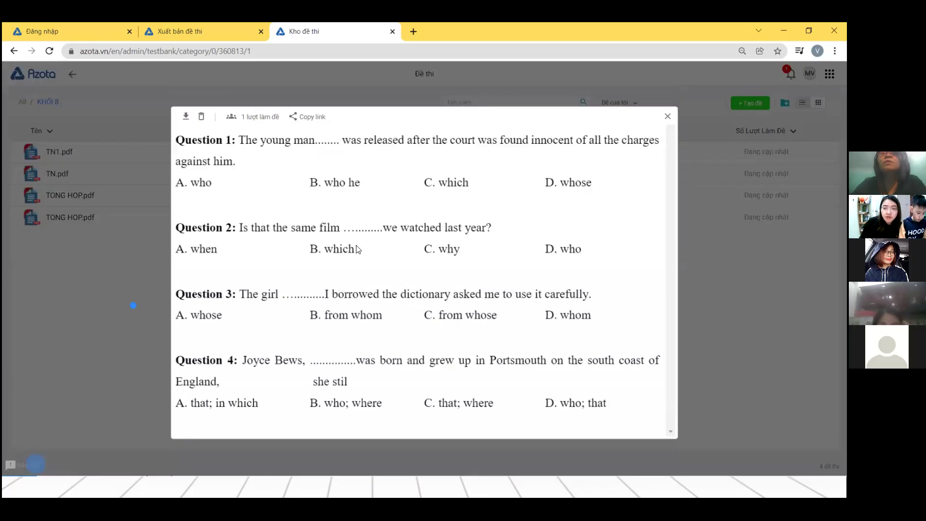
click(231, 117)
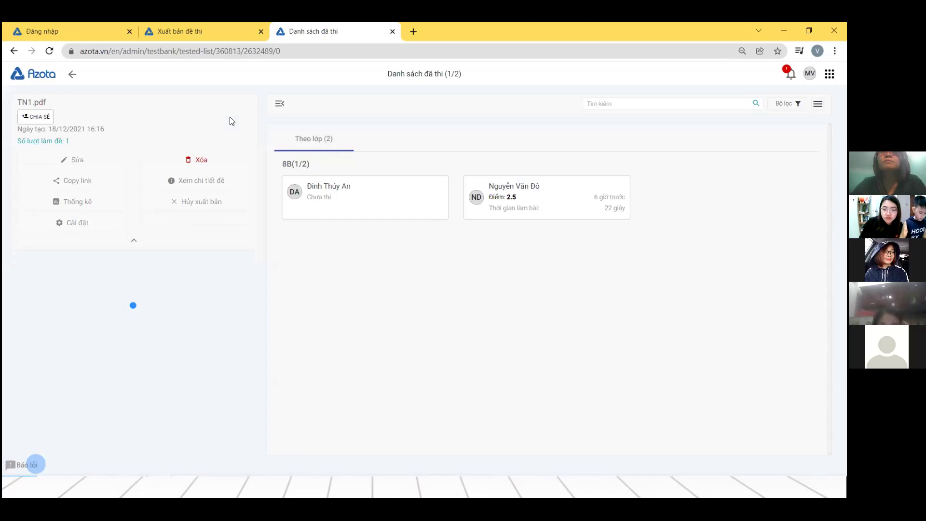
click(84, 202)
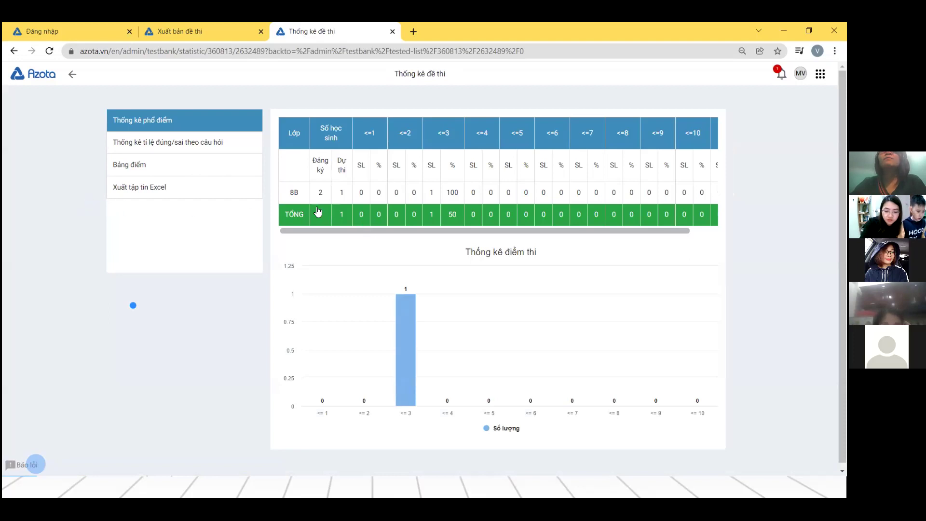
mouse_move(412, 300)
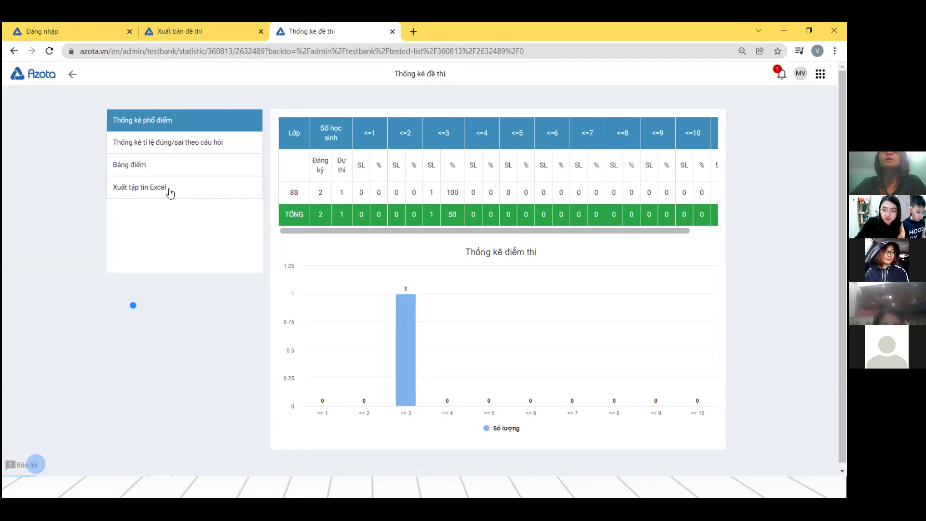
click(140, 170)
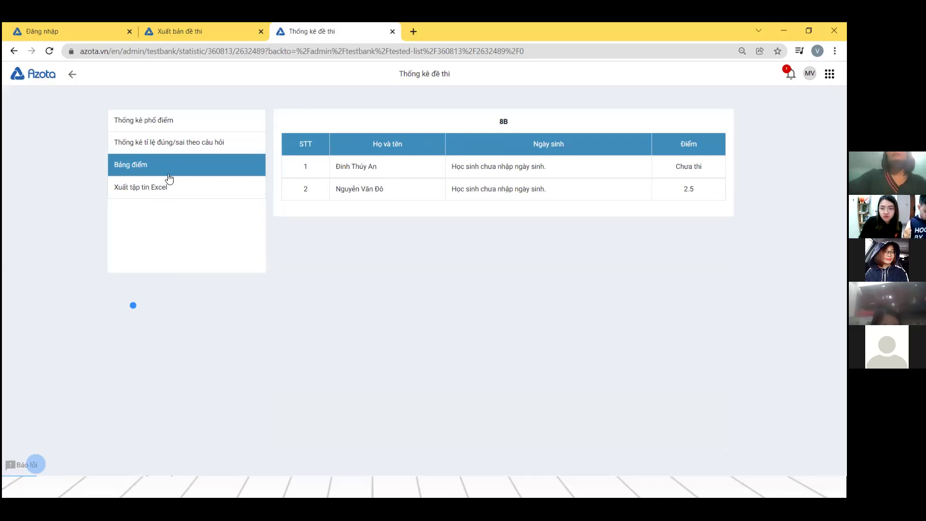
click(158, 140)
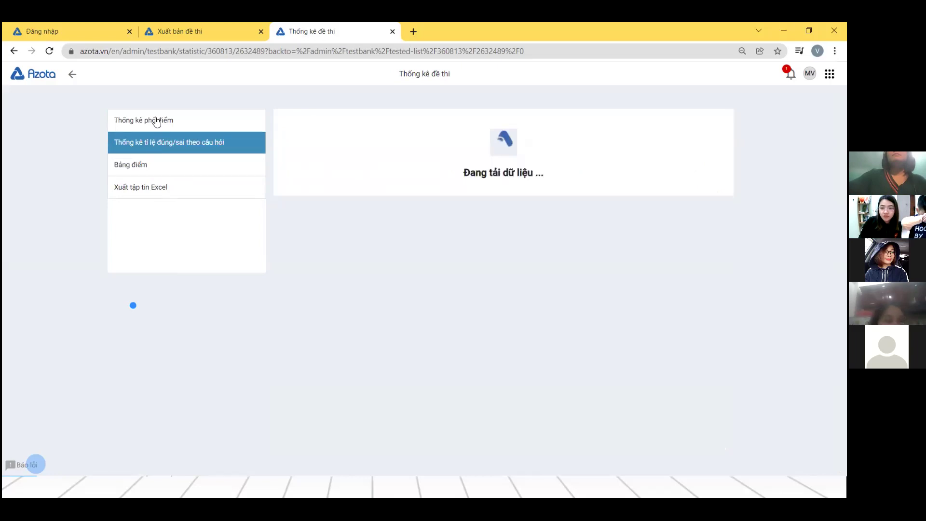
click(157, 120)
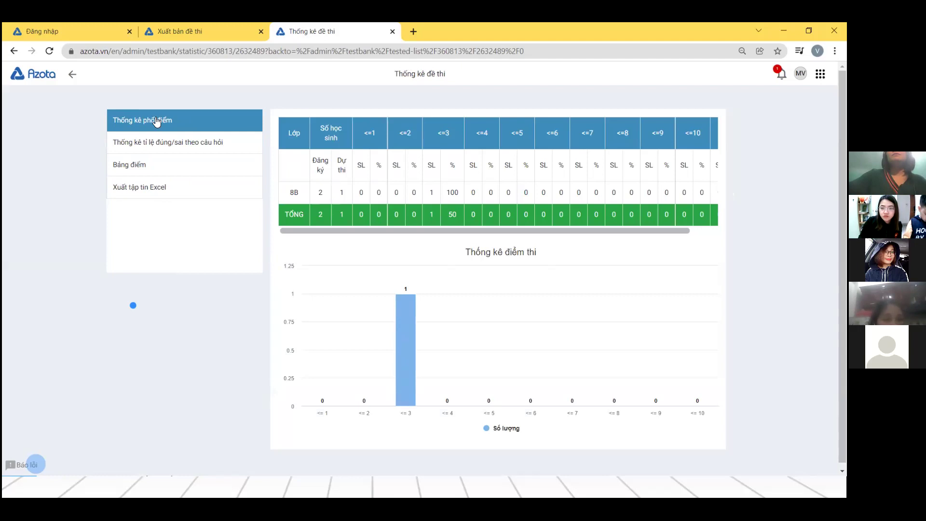
click(72, 77)
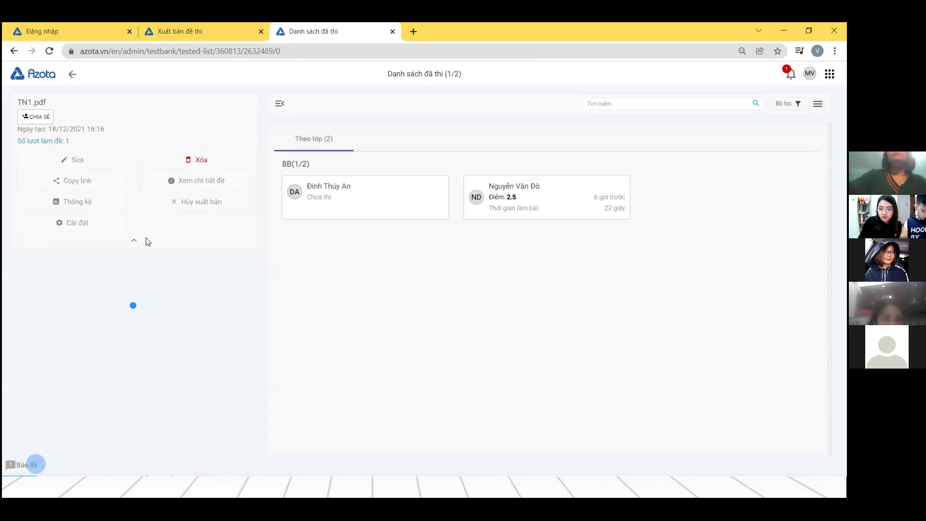
Step: Go back from the TN1.pdf submission list to the Azota main dashboard
click(73, 77)
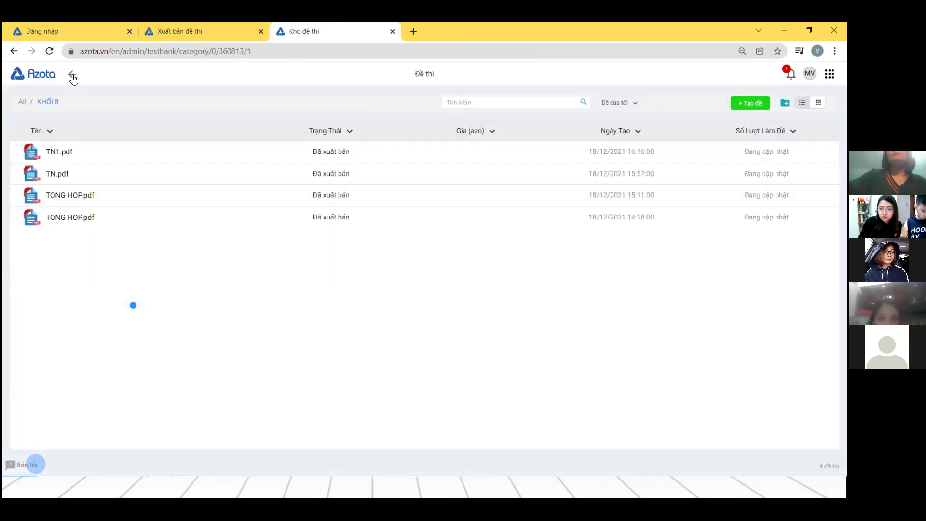
click(73, 77)
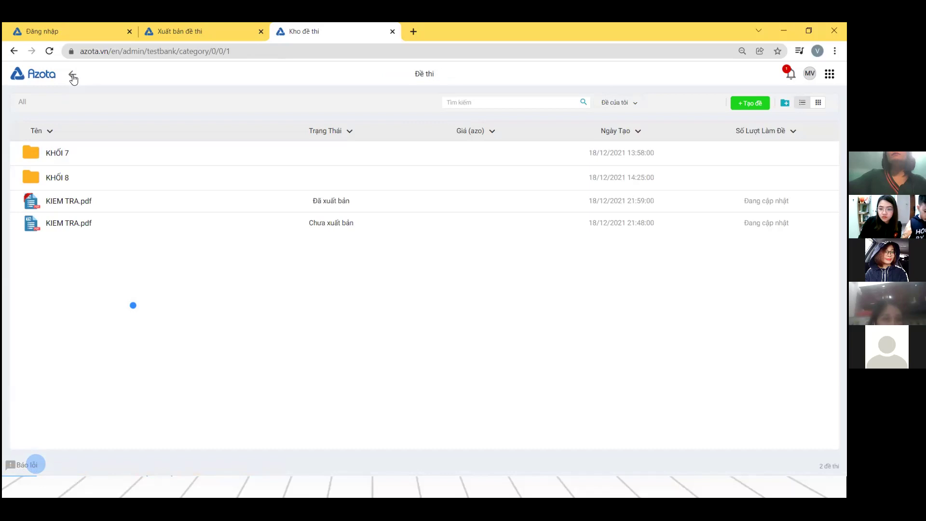
click(73, 76)
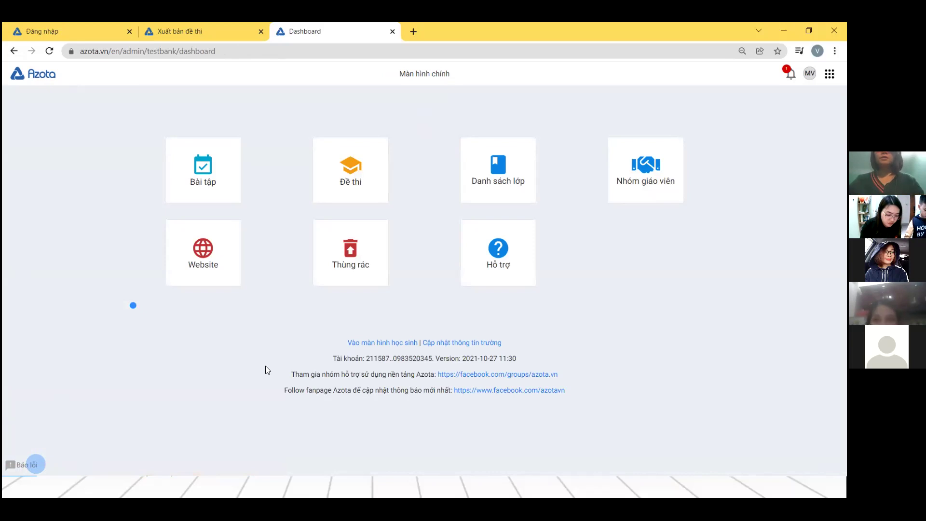
key(super)
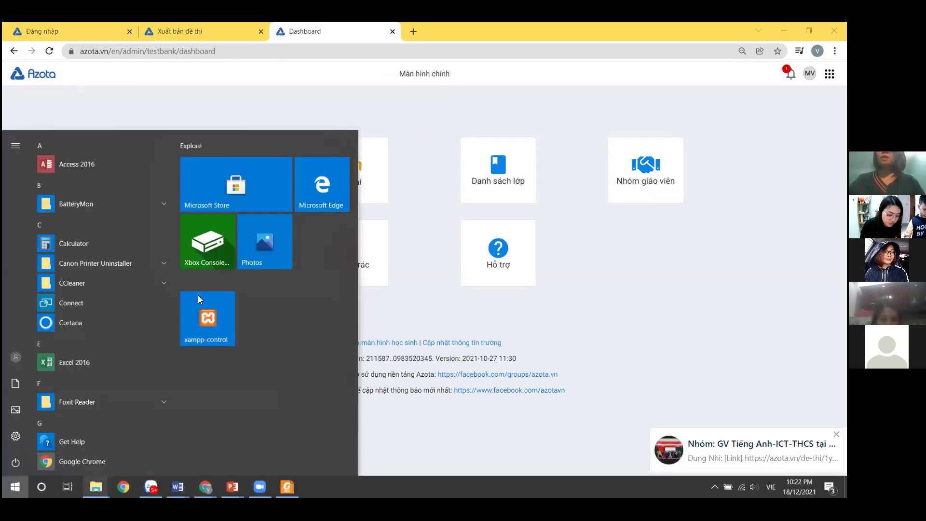
Step: Open TONG HOP 1.pdf from File Explorer's ĐỀ TỔNG HỢP folder in Foxit Reader
click(70, 432)
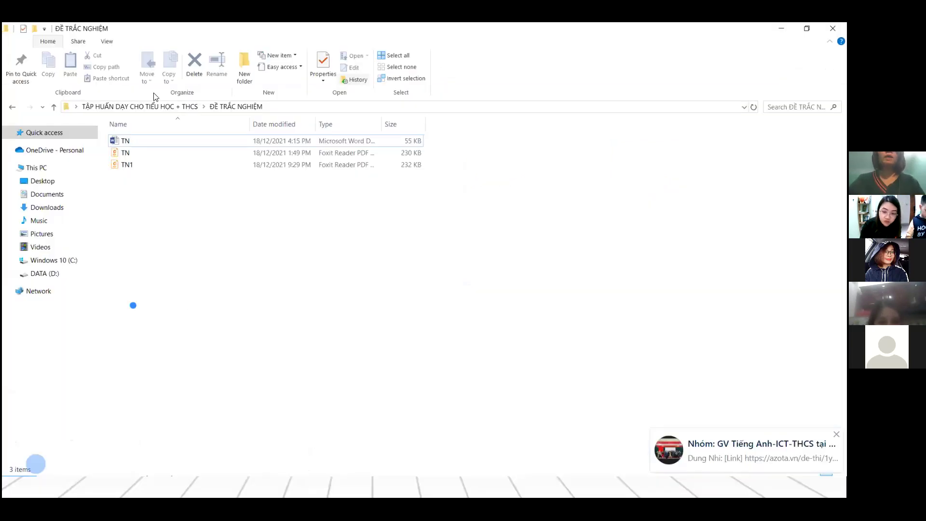
click(13, 107)
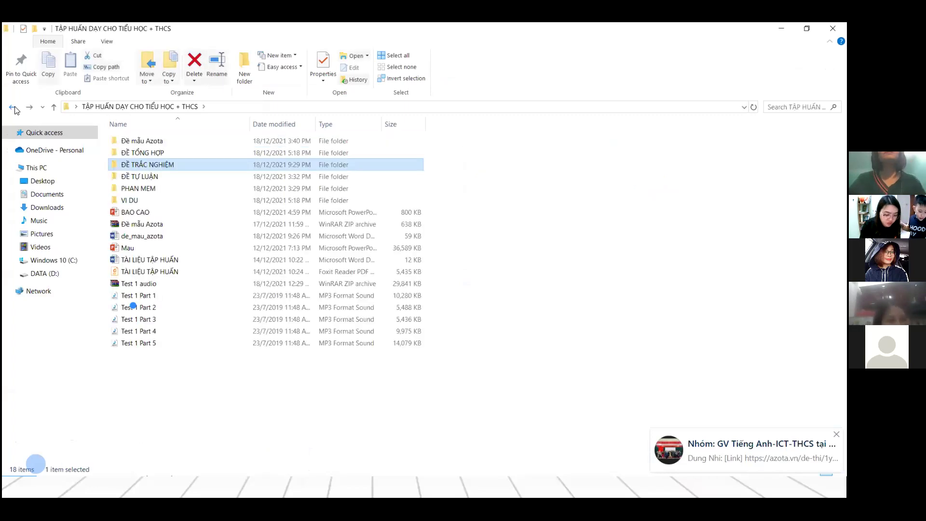
double_click(160, 153)
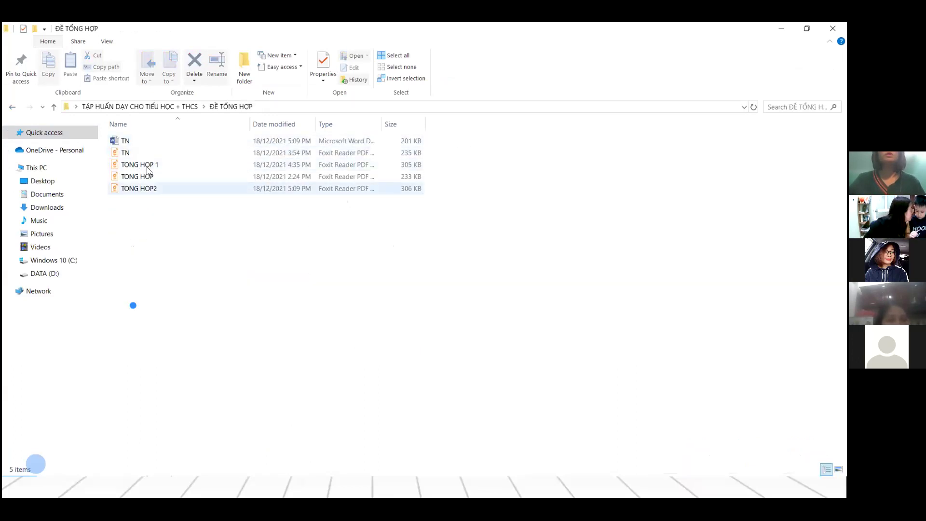
double_click(145, 165)
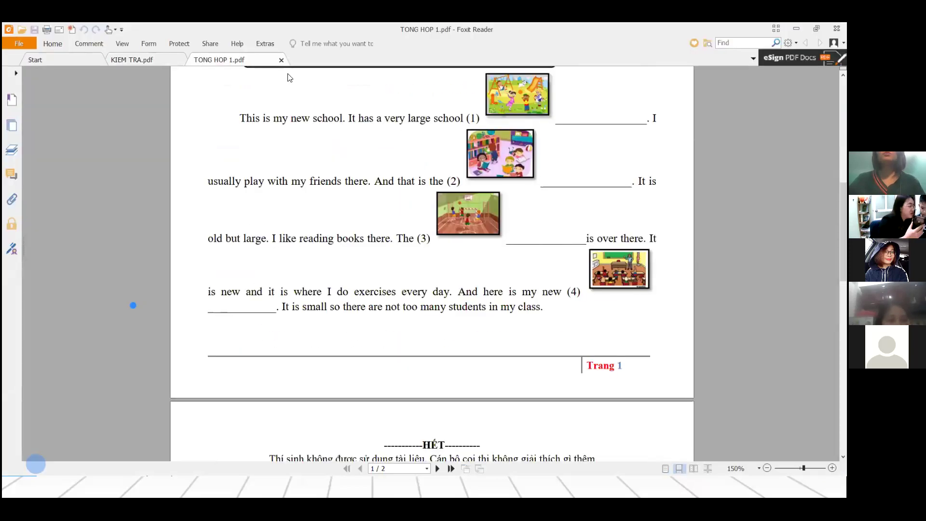
Step: Close TONG HOP 1.pdf and open TN.pdf from the ĐỀ TỔNG HỢP folder instead
click(281, 60)
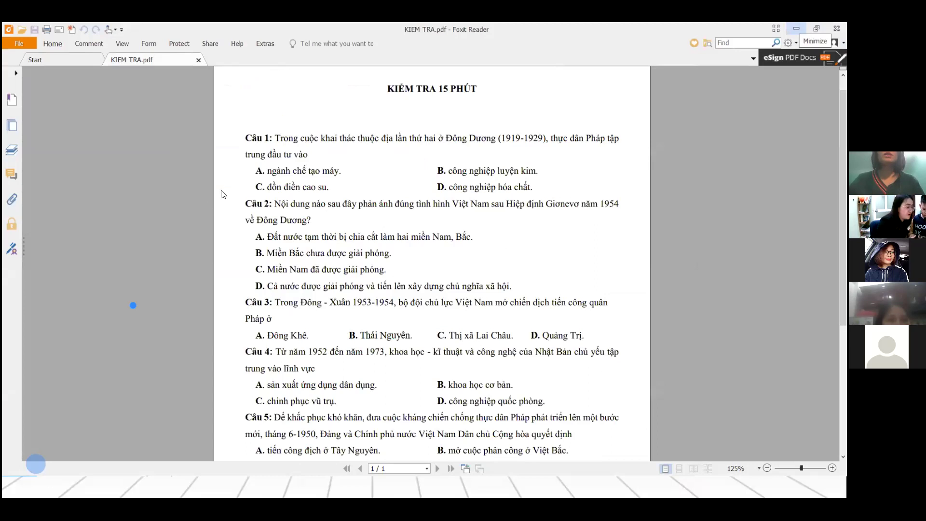
key(alt+Tab)
double_click(135, 152)
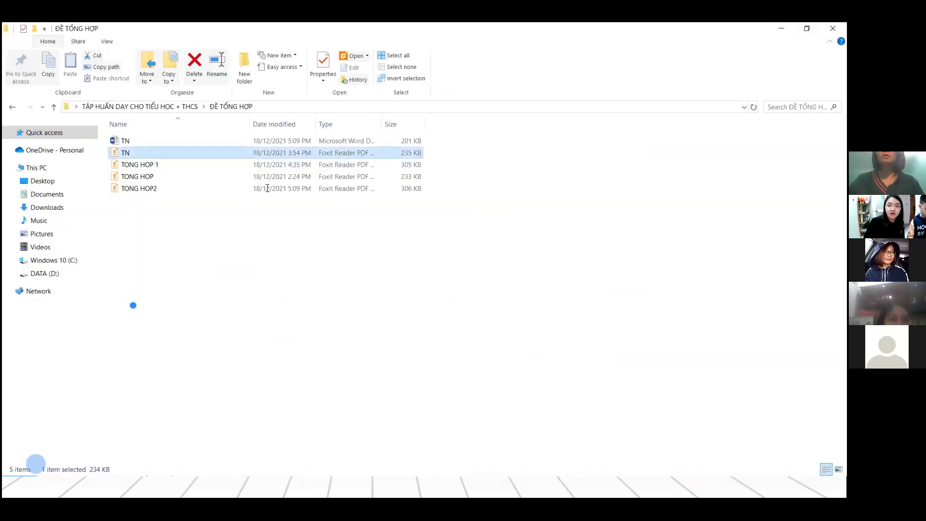
scroll(308, 193, down, 5)
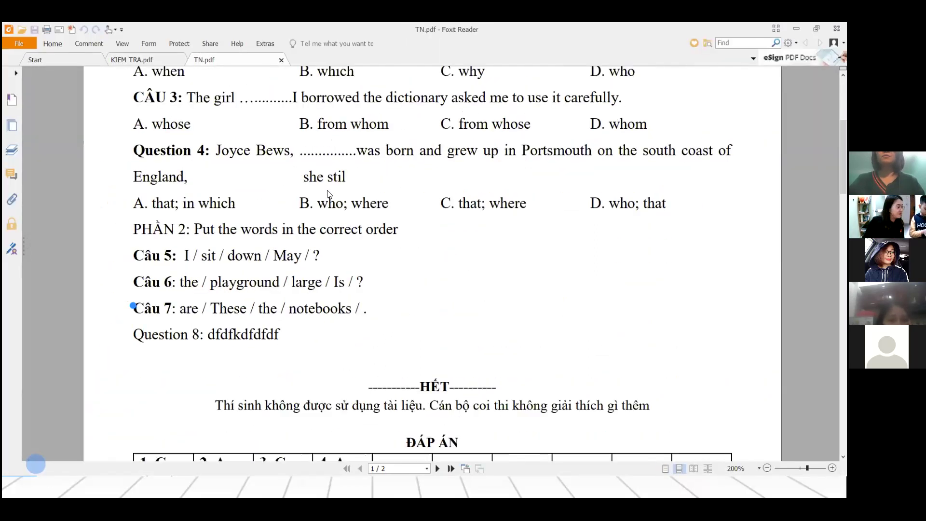
scroll(328, 195, up, 1)
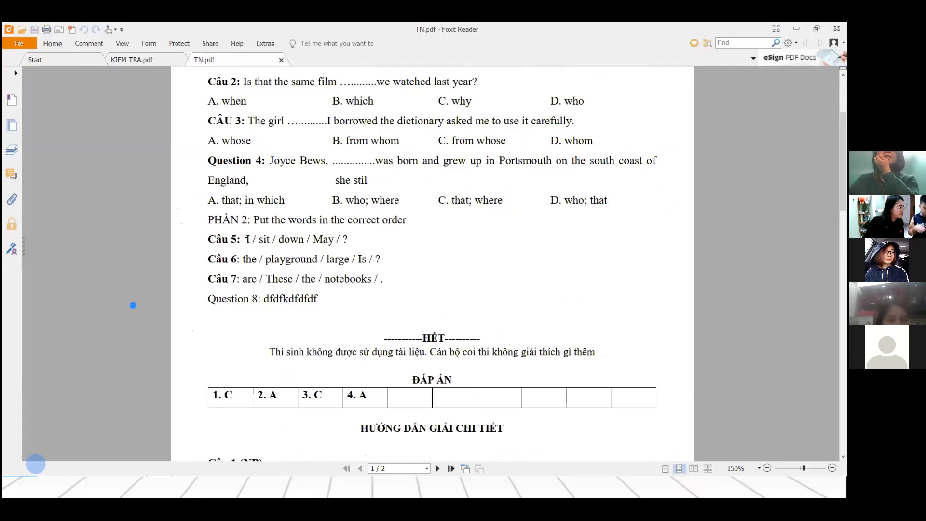
Step: Review Câu 5 through Câu 7 in TN.pdf, then minimize Foxit Reader
drag(246, 239, 392, 281)
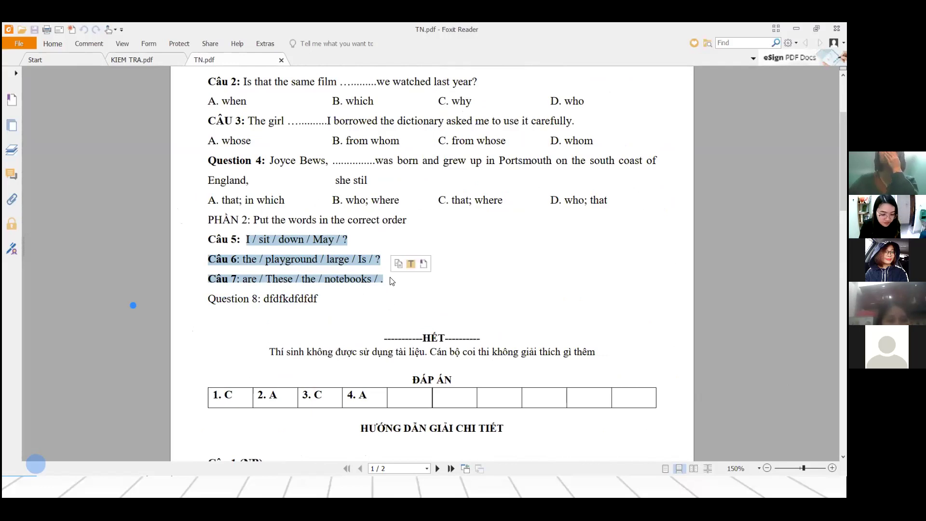
scroll(446, 288, down, 5)
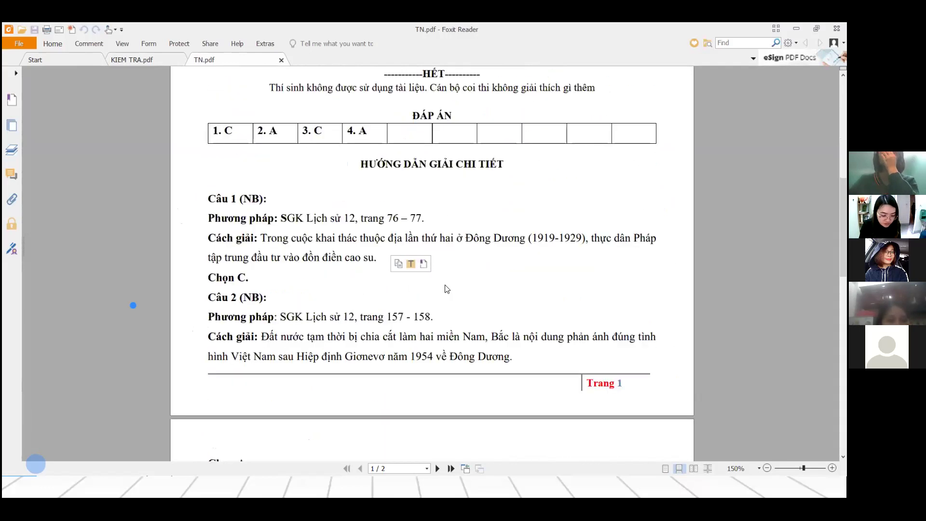
scroll(446, 288, up, 8)
scroll(446, 288, down, 3)
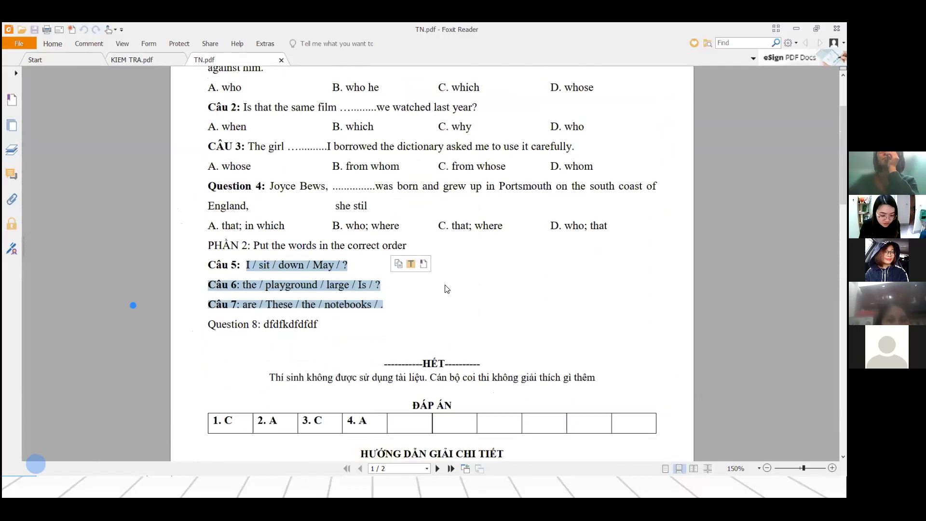
click(339, 283)
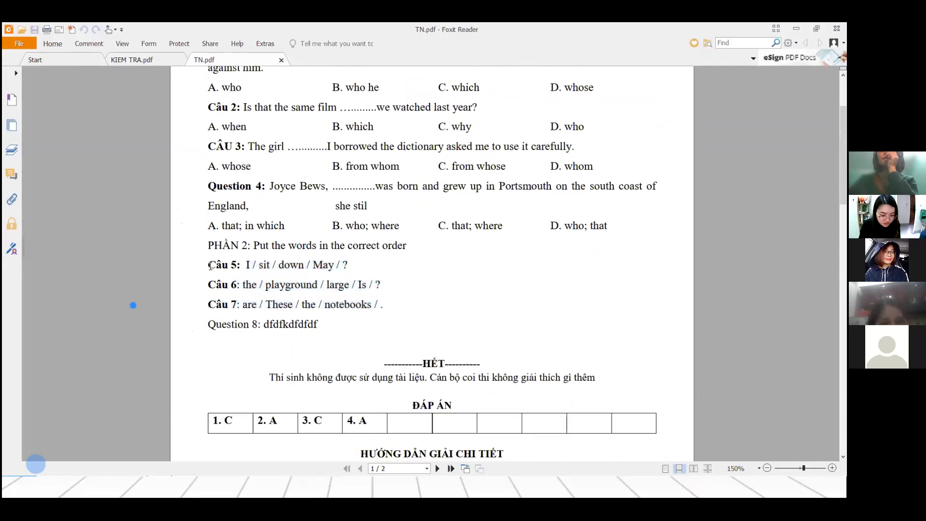
drag(208, 264, 393, 306)
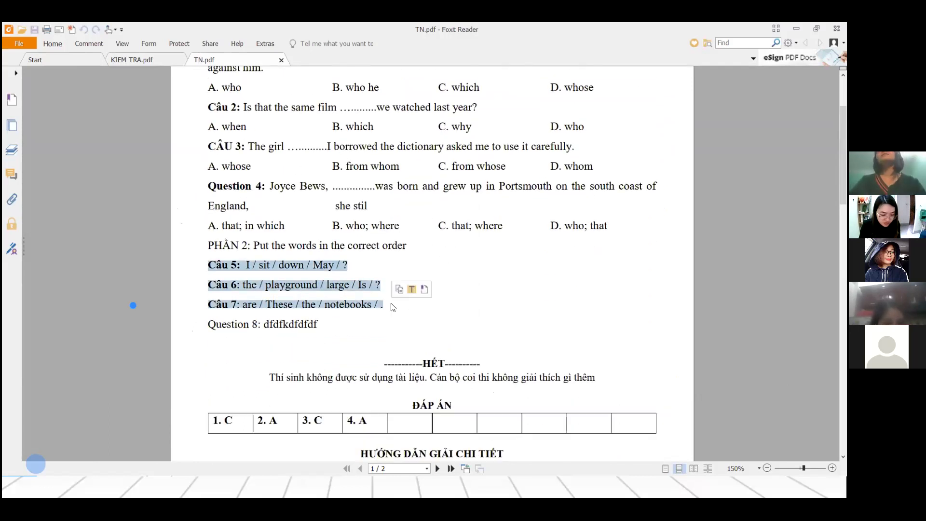
click(312, 256)
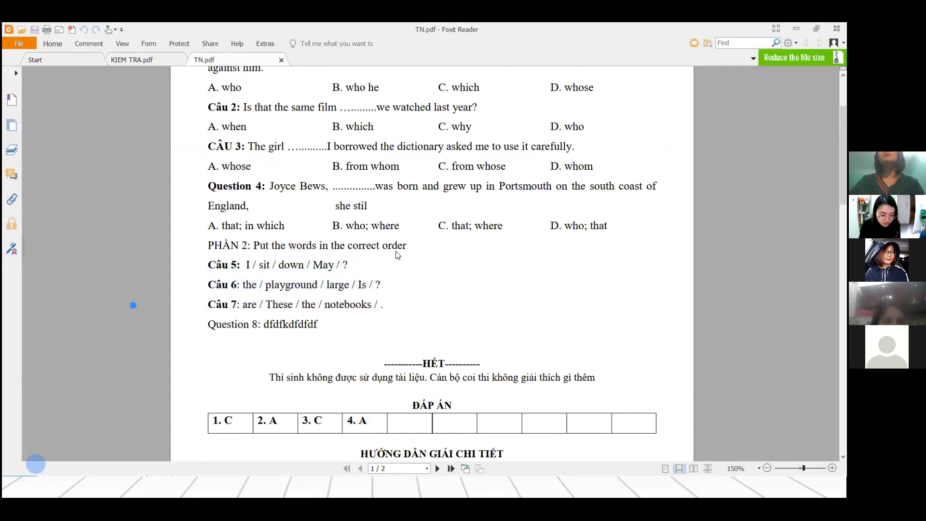
scroll(323, 233, up, 3)
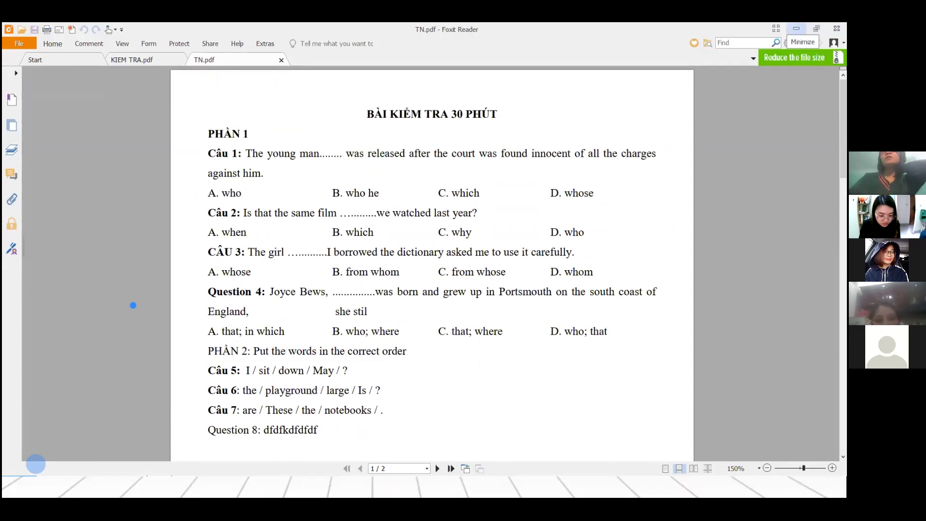
click(796, 28)
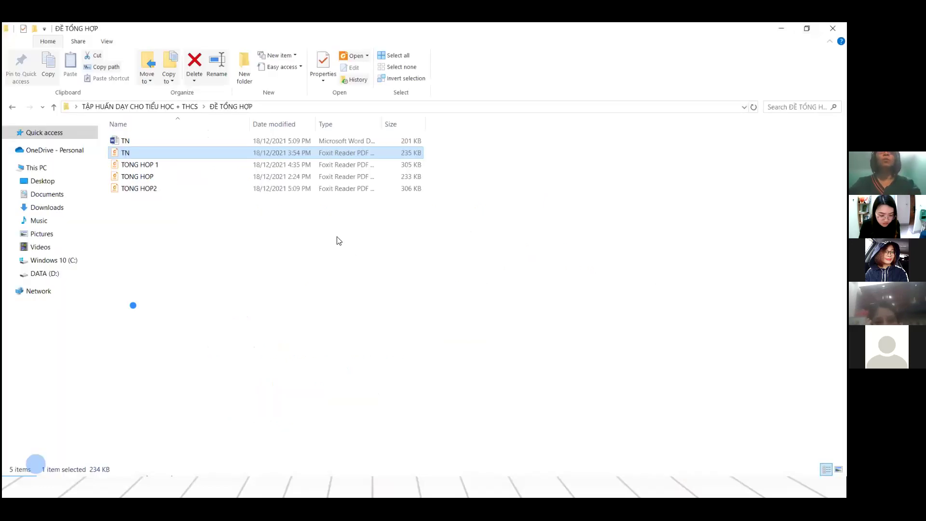
Step: Switch to Azota in Chrome and start creating a new PDF 2.0 exam from Đề thi
key(super)
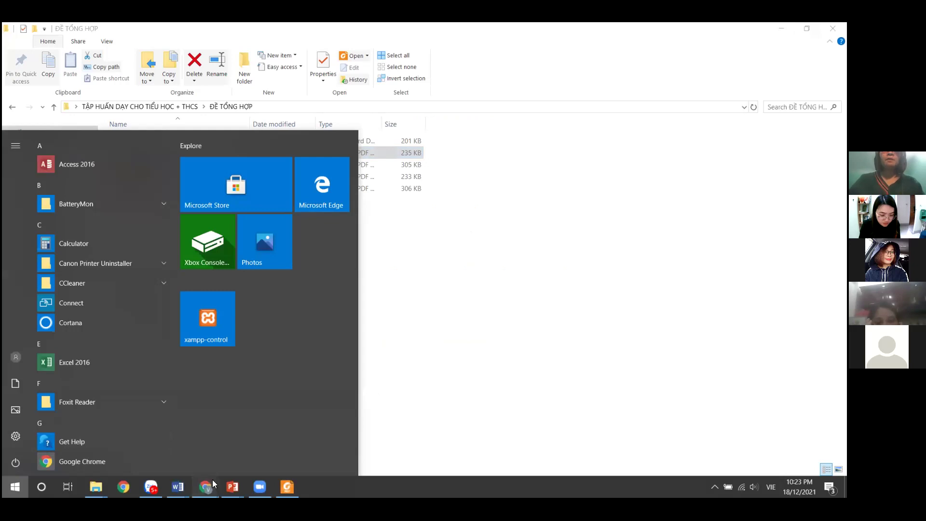
mouse_move(212, 479)
click(261, 457)
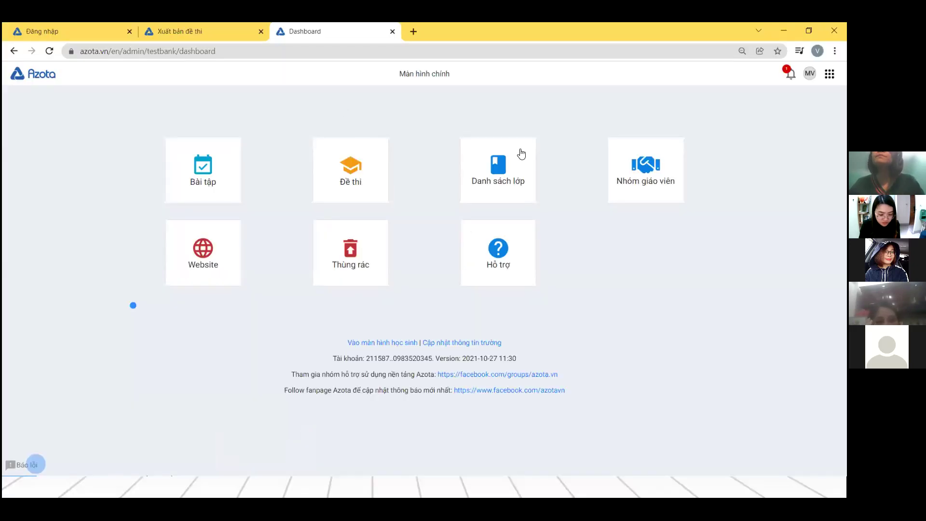
click(347, 181)
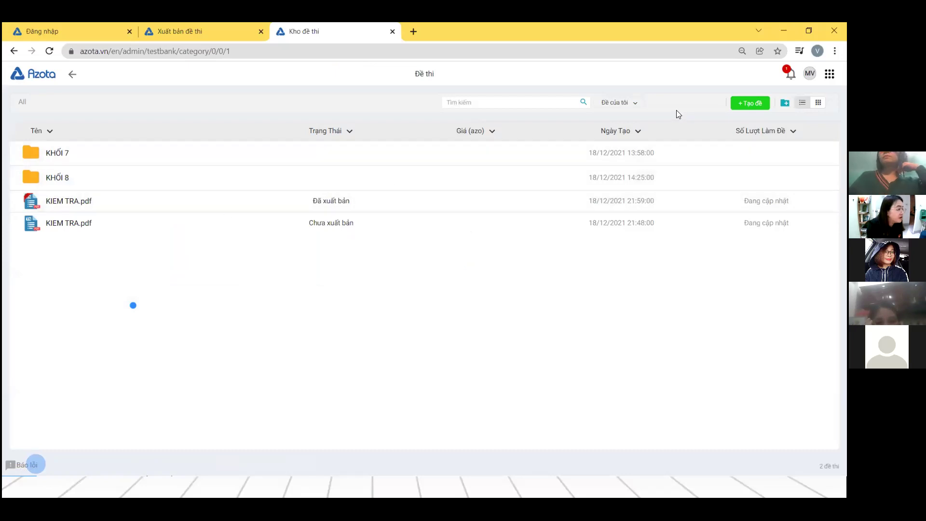
click(750, 103)
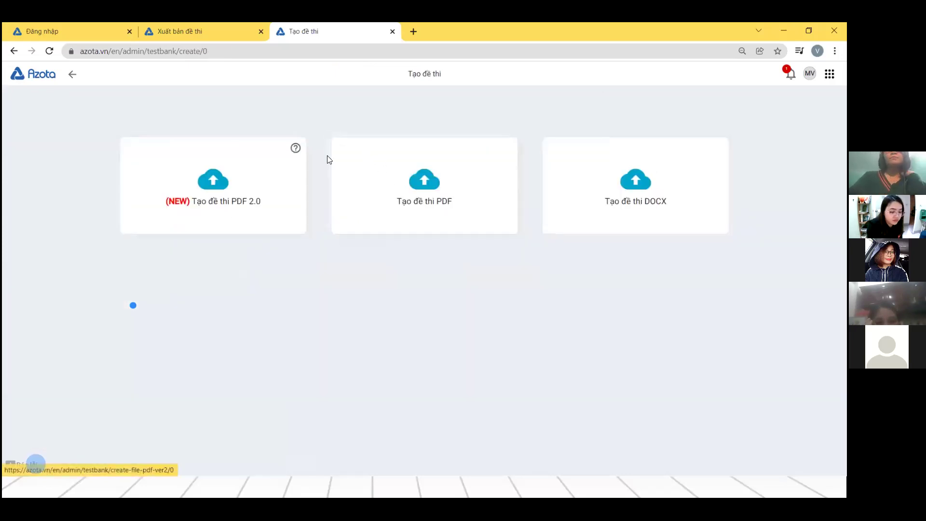
click(217, 192)
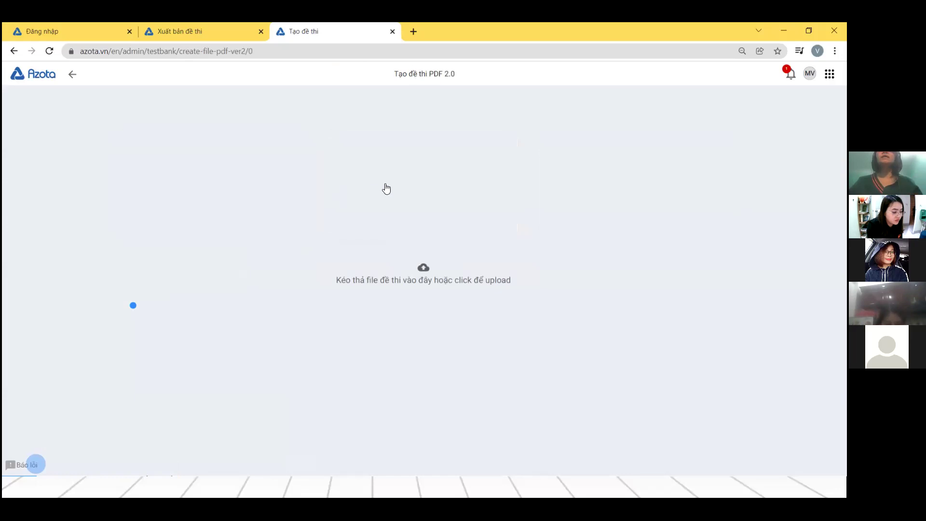
Step: Upload TN.pdf from the ĐỀ TỔNG HỢP folder as the exam file
click(419, 268)
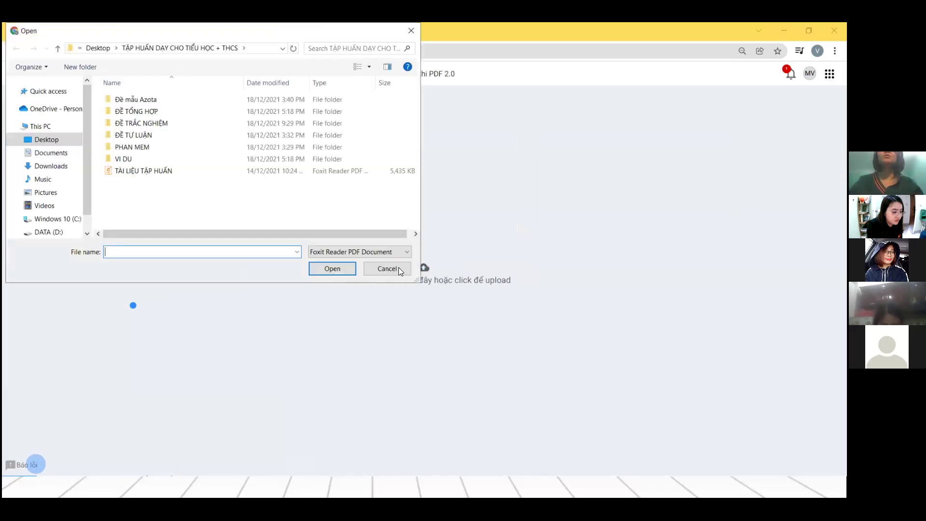
double_click(153, 112)
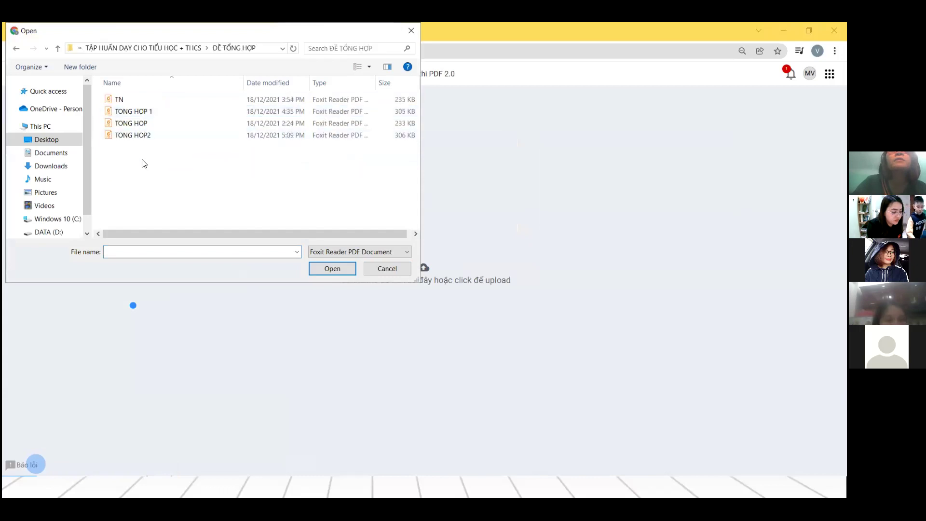
click(119, 100)
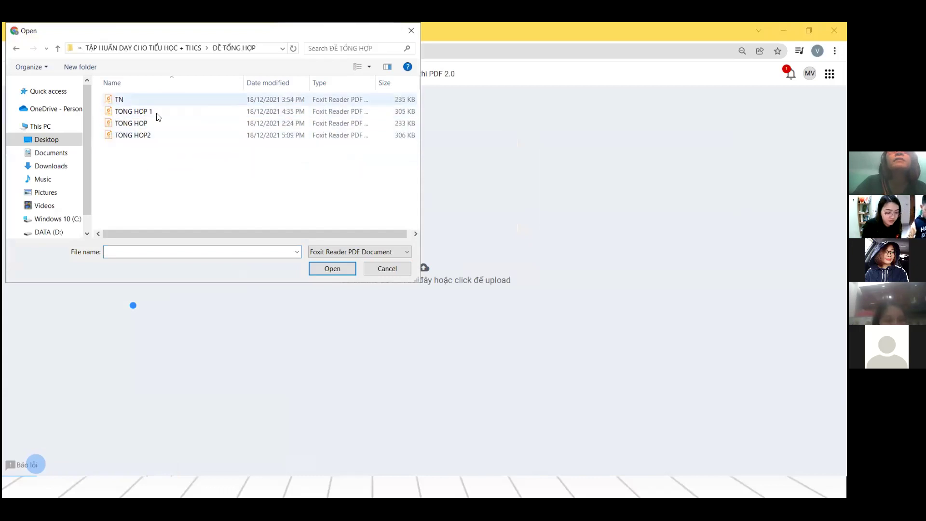
click(331, 269)
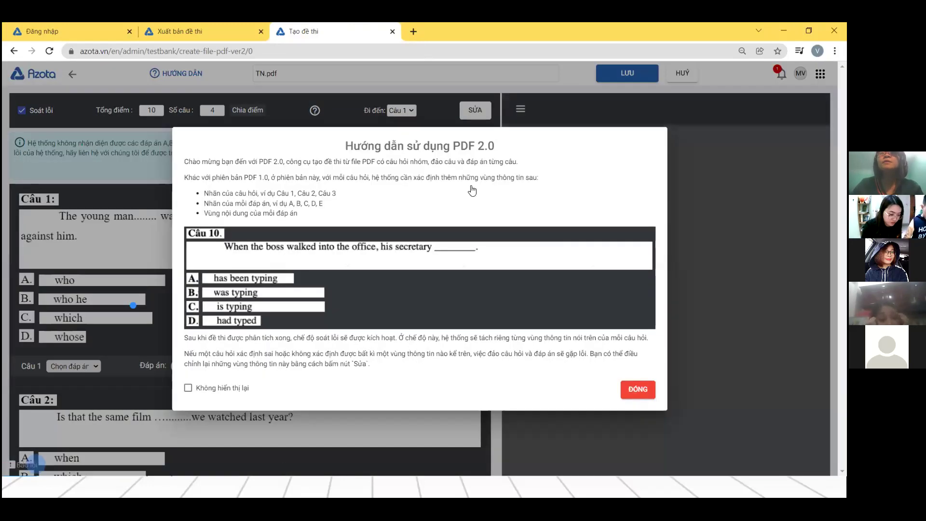
Step: Dismiss the PDF 2.0 usage guide and scroll through the parsed questions
click(638, 389)
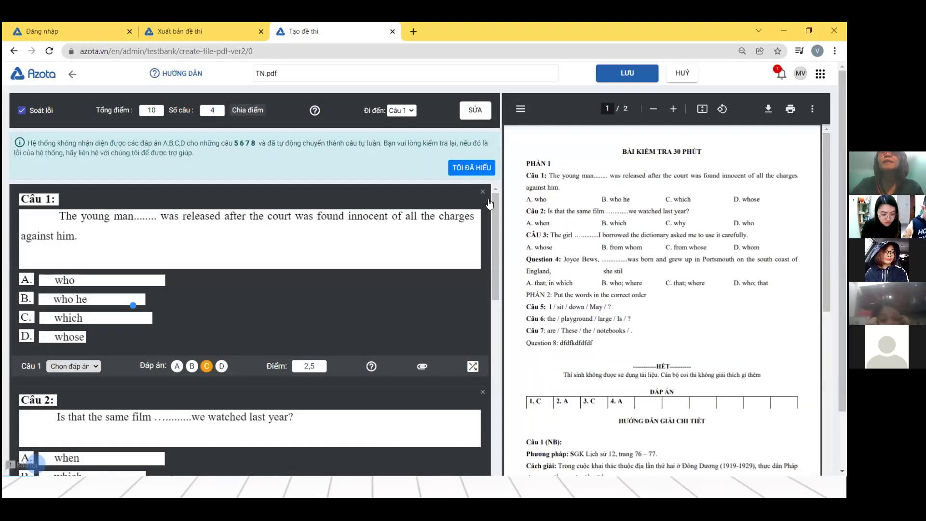
scroll(494, 213, down, 5)
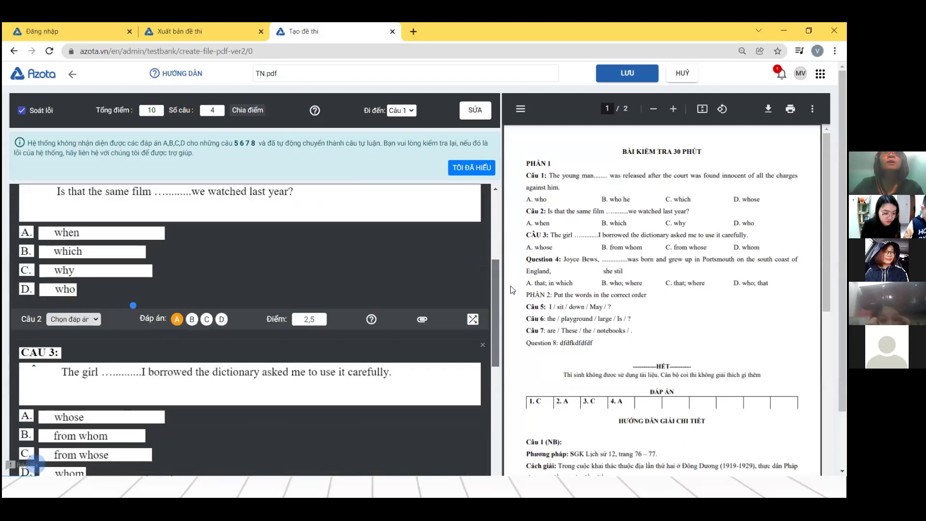
scroll(497, 352, down, 4)
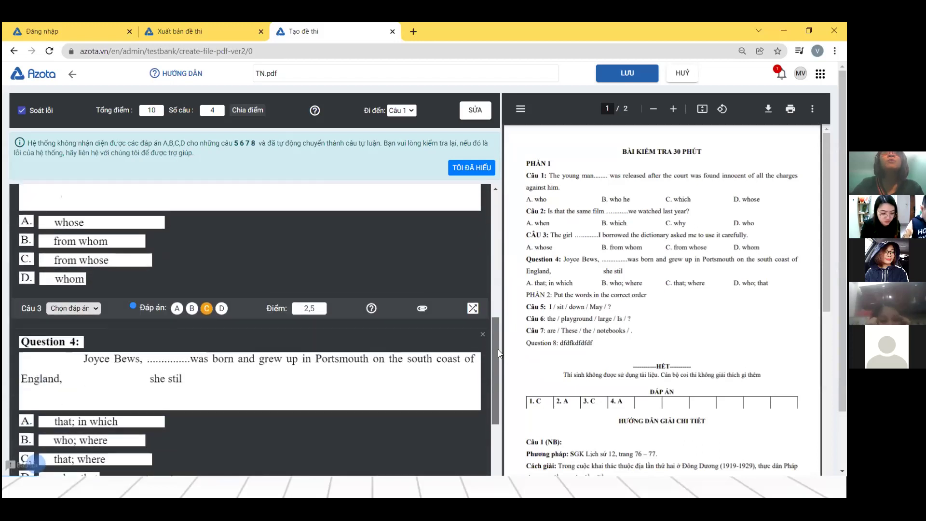
scroll(498, 349, down, 3)
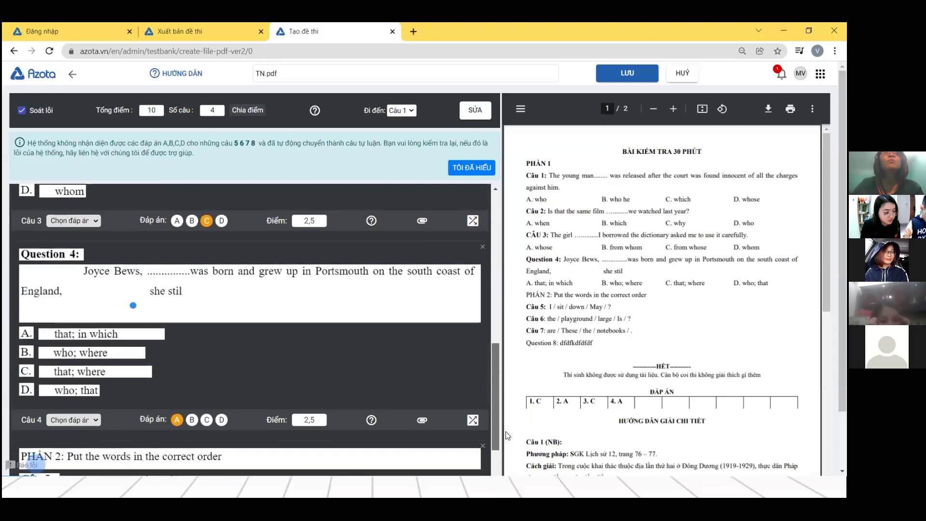
scroll(192, 304, down, 3)
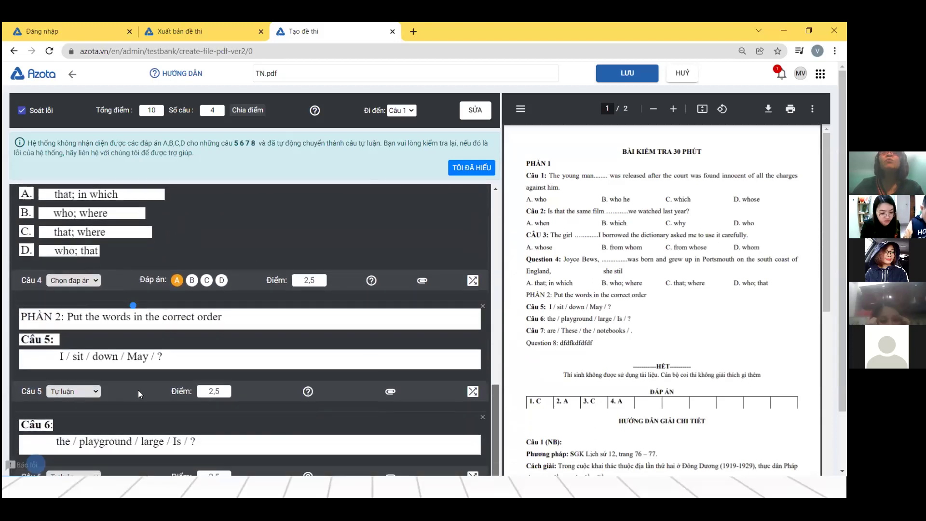
scroll(138, 390, down, 3)
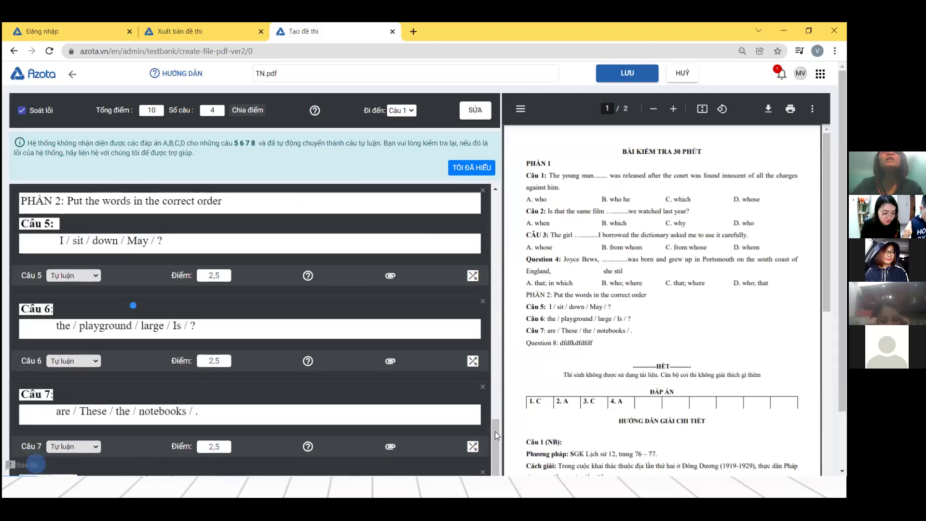
scroll(501, 346, up, 4)
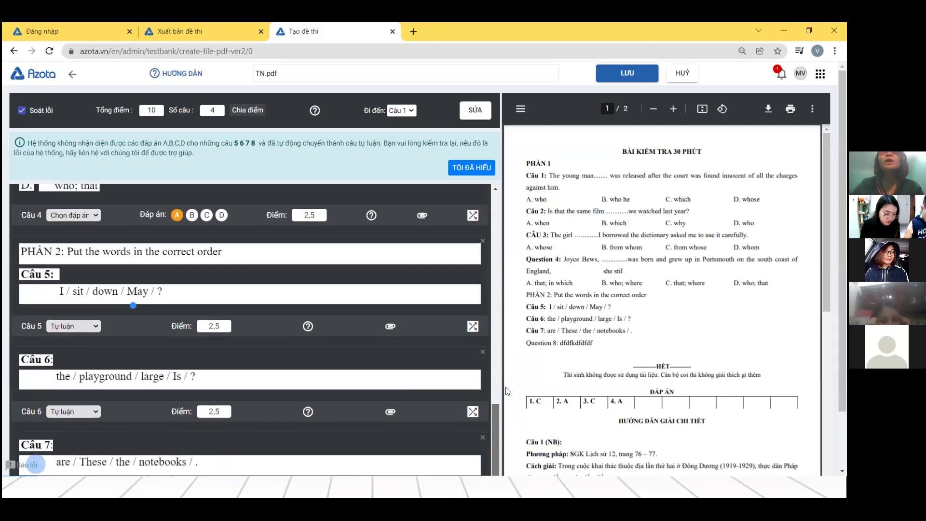
scroll(426, 250, up, 1)
scroll(414, 150, down, 1)
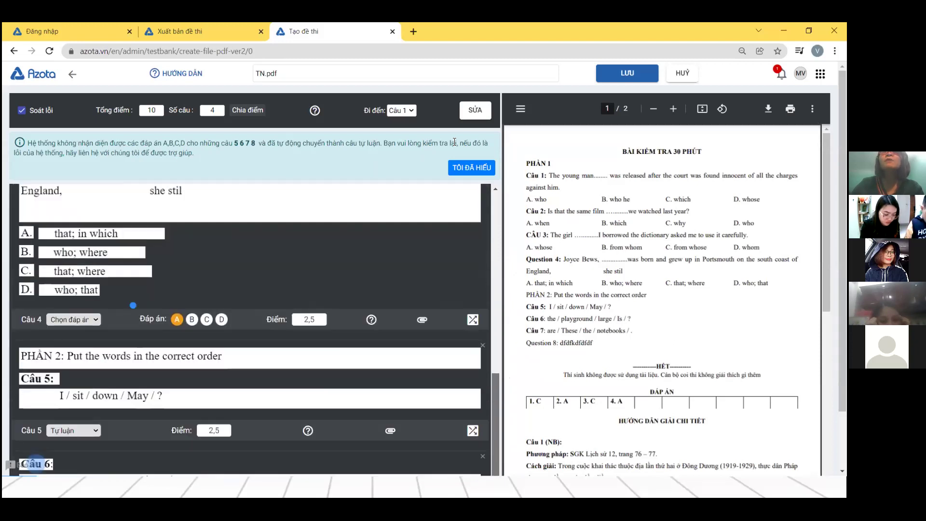
scroll(480, 150, up, 3)
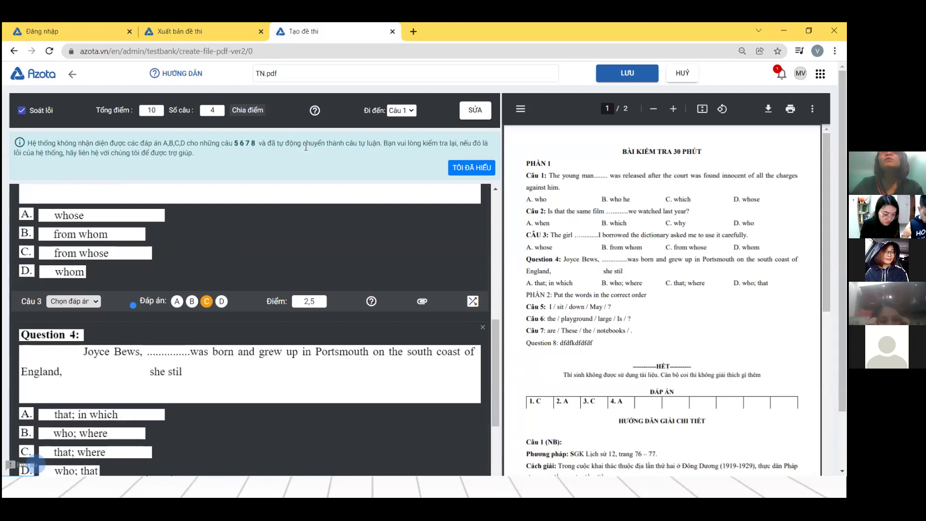
Step: Dismiss the unrecognised-answers notice, check each question against the PDF preview, and save with LƯU
click(463, 167)
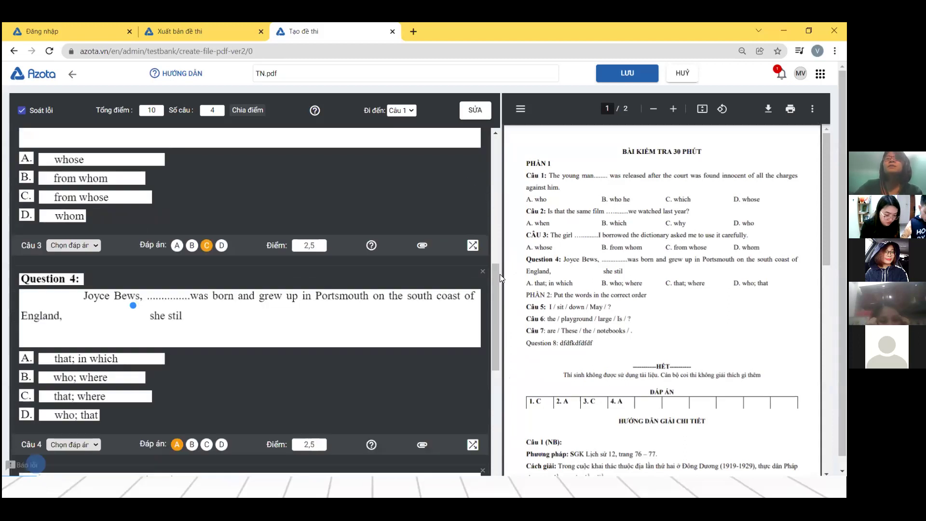
drag(492, 299, 495, 411)
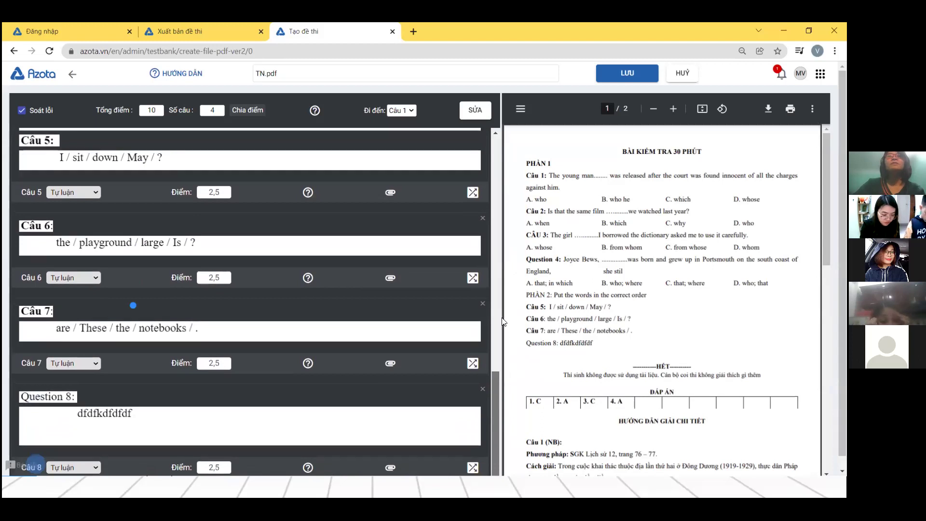
scroll(492, 212, up, 10)
scroll(490, 191, up, 7)
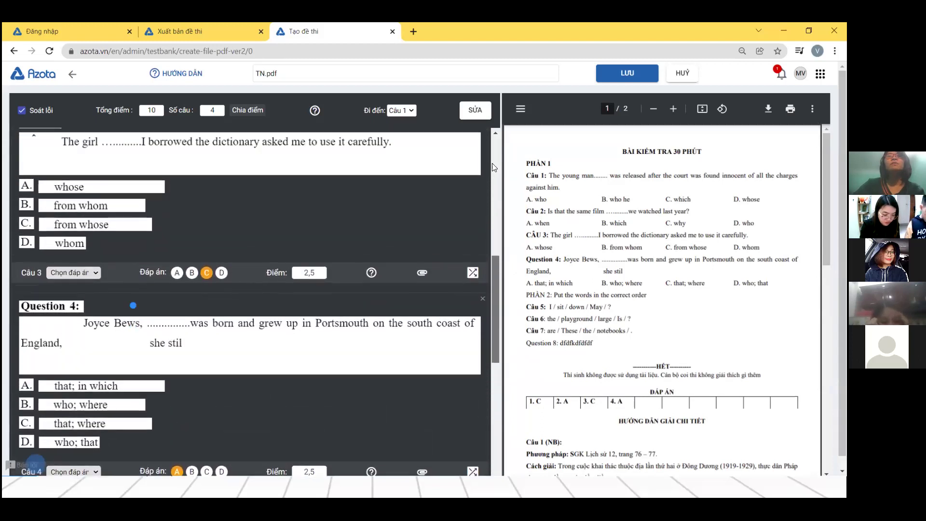
scroll(494, 154, up, 3)
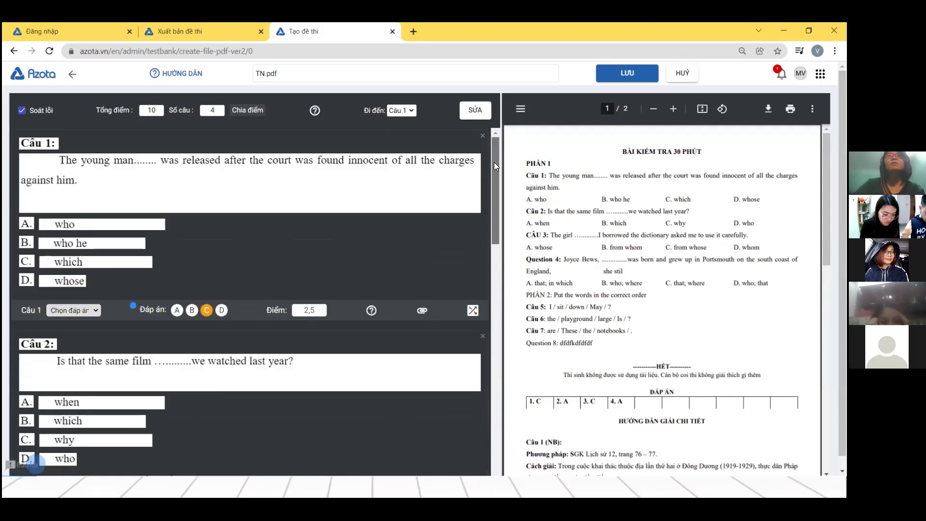
scroll(494, 164, down, 2)
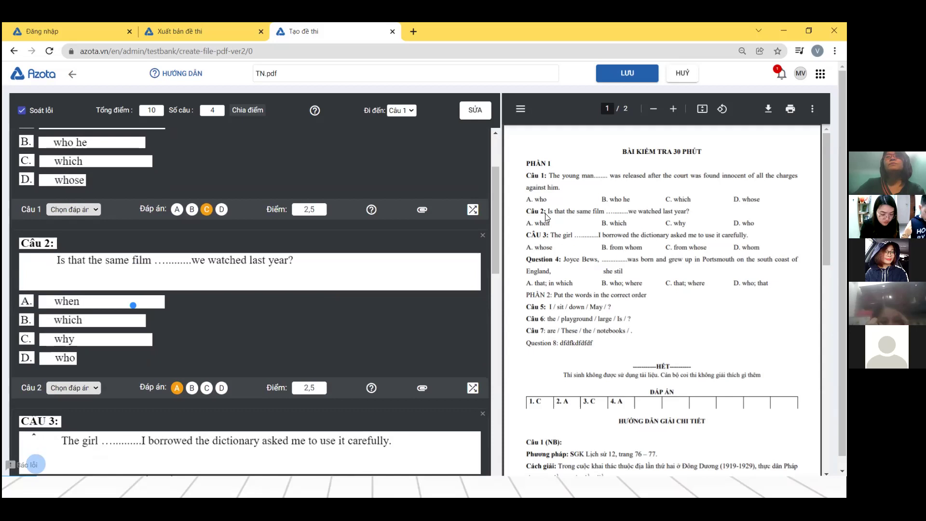
scroll(661, 299, down, 4)
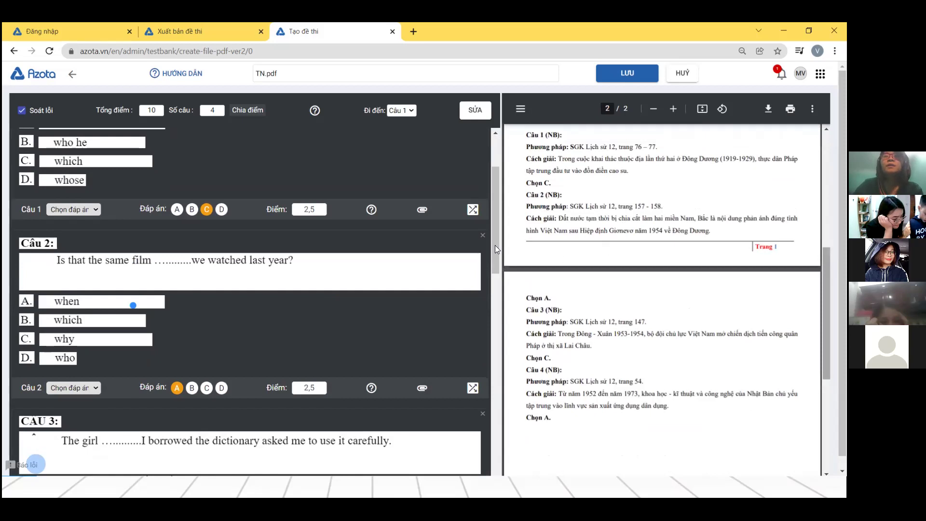
scroll(498, 198, up, 2)
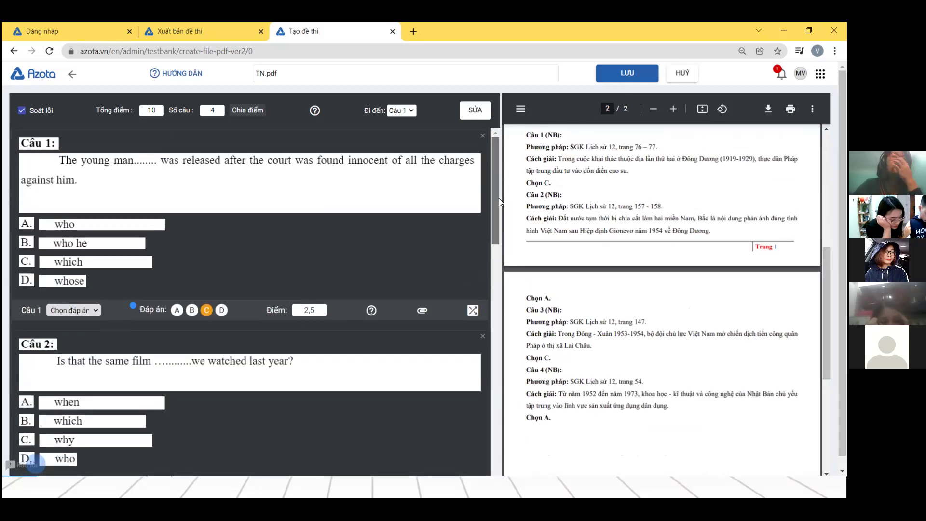
scroll(367, 193, down, 3)
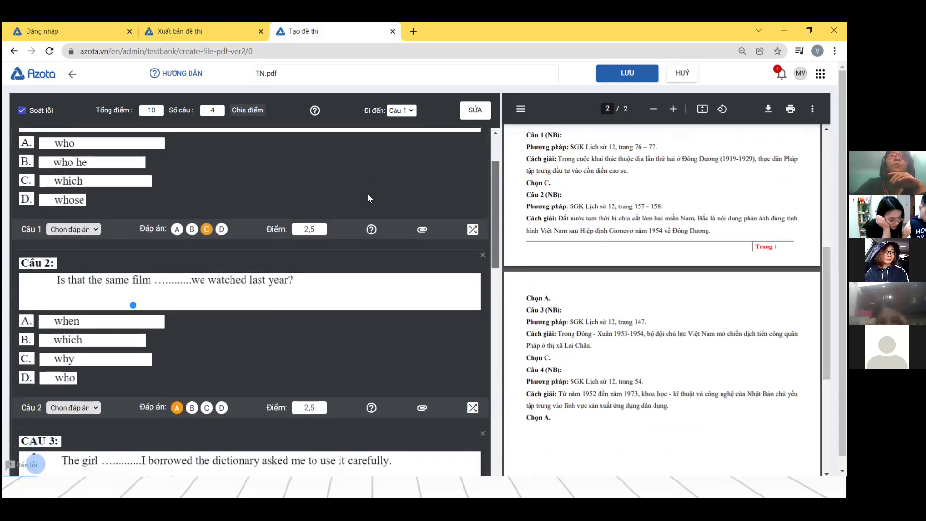
scroll(260, 131, down, 1)
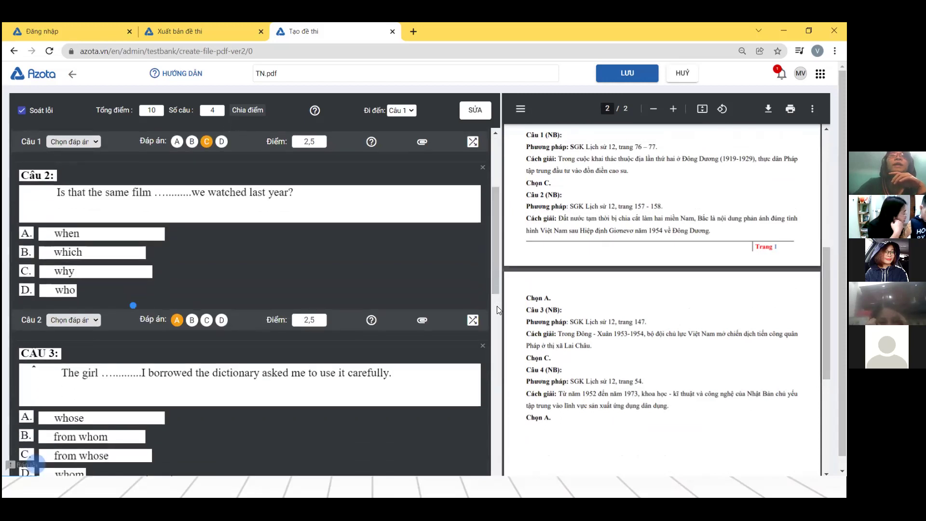
scroll(499, 362, down, 3)
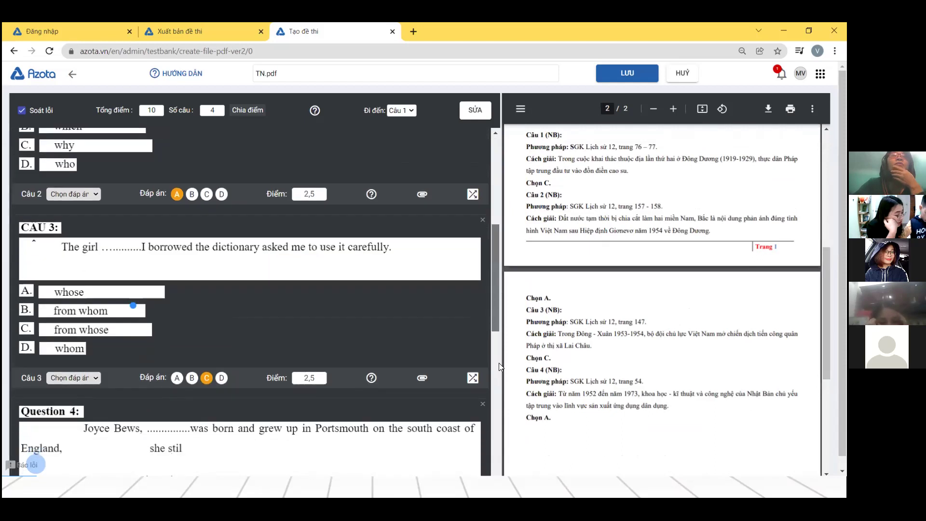
scroll(498, 363, down, 10)
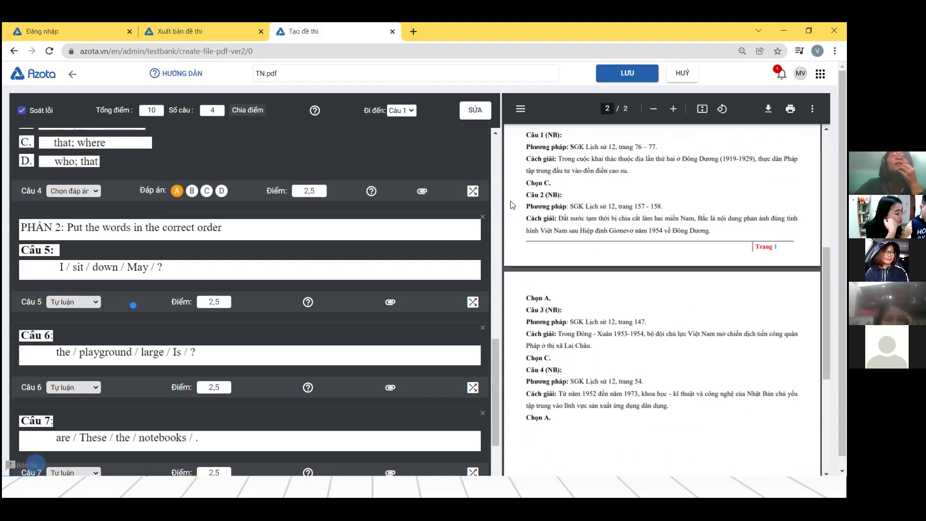
scroll(498, 235, up, 7)
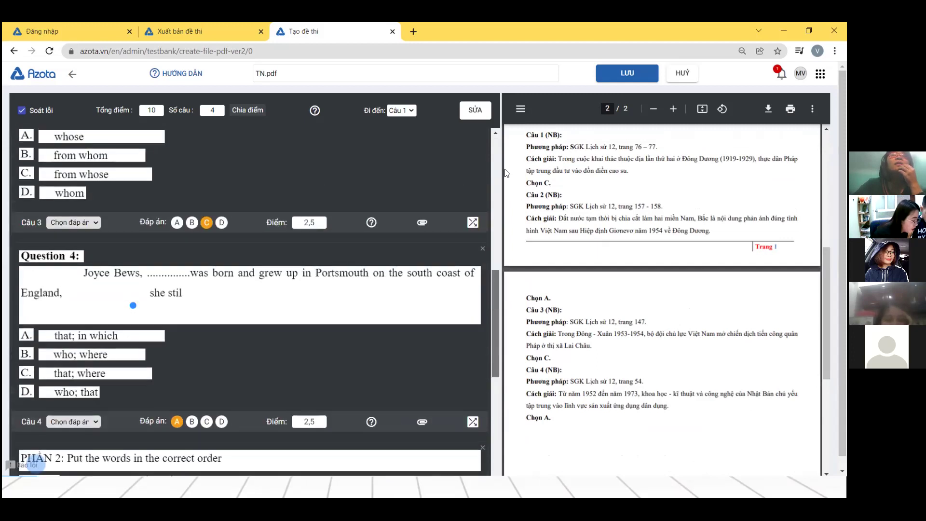
scroll(497, 276, up, 7)
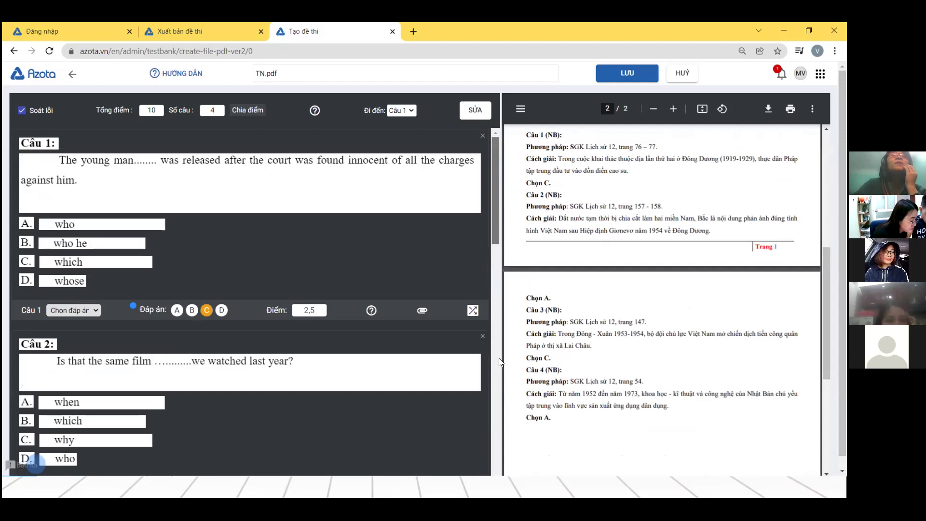
scroll(498, 358, down, 8)
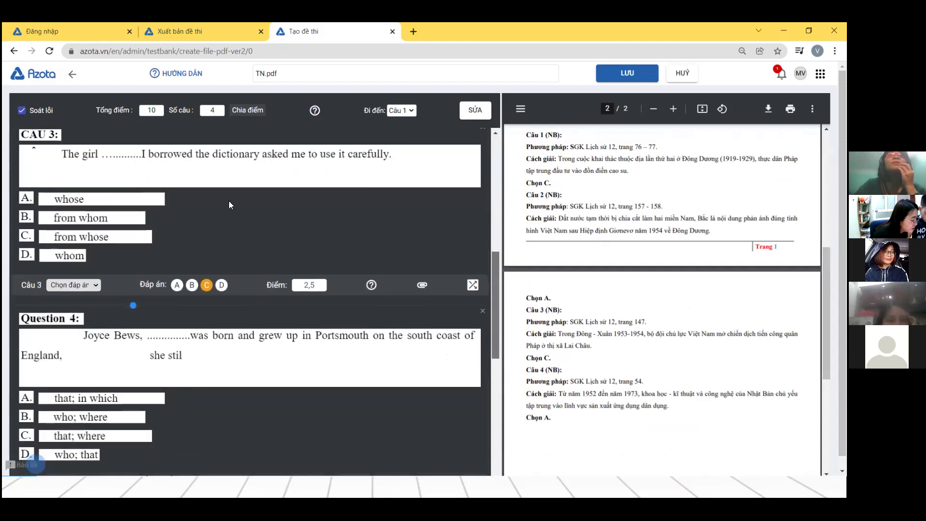
scroll(229, 201, down, 7)
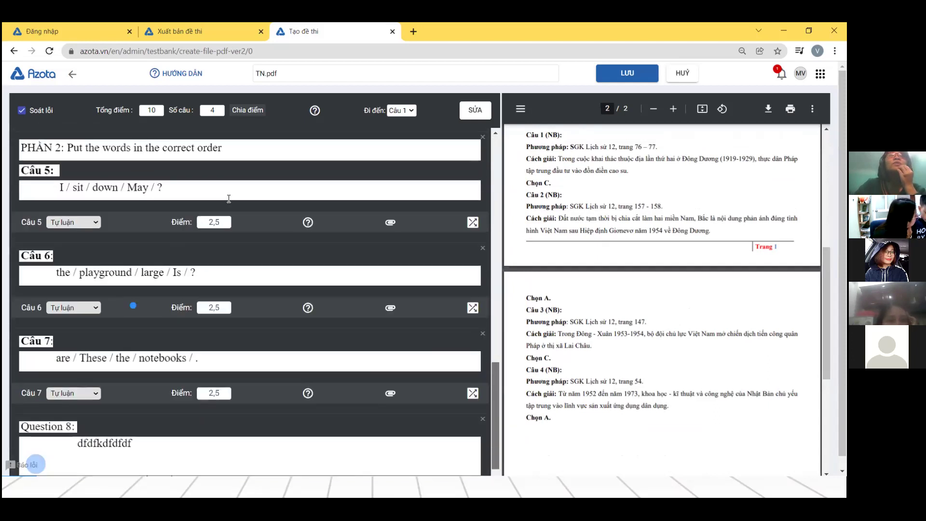
scroll(229, 199, down, 1)
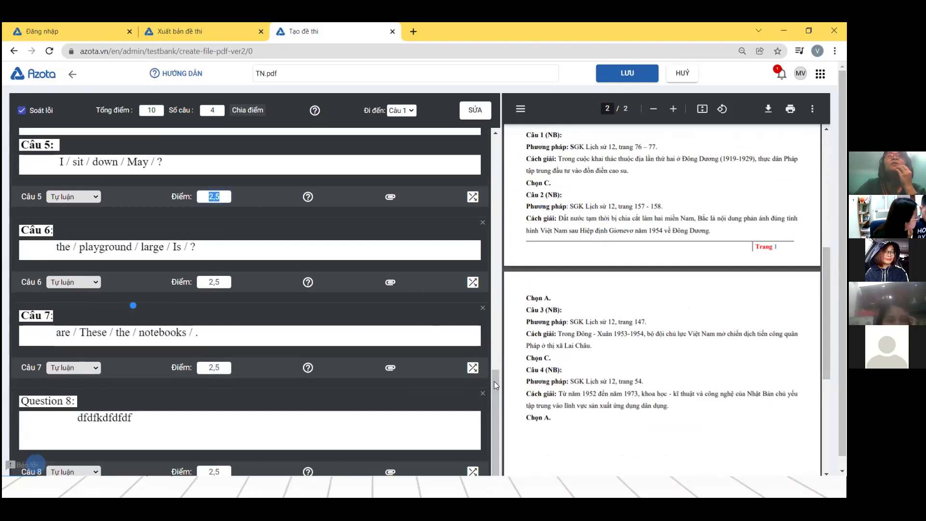
scroll(503, 208, up, 10)
scroll(502, 207, up, 3)
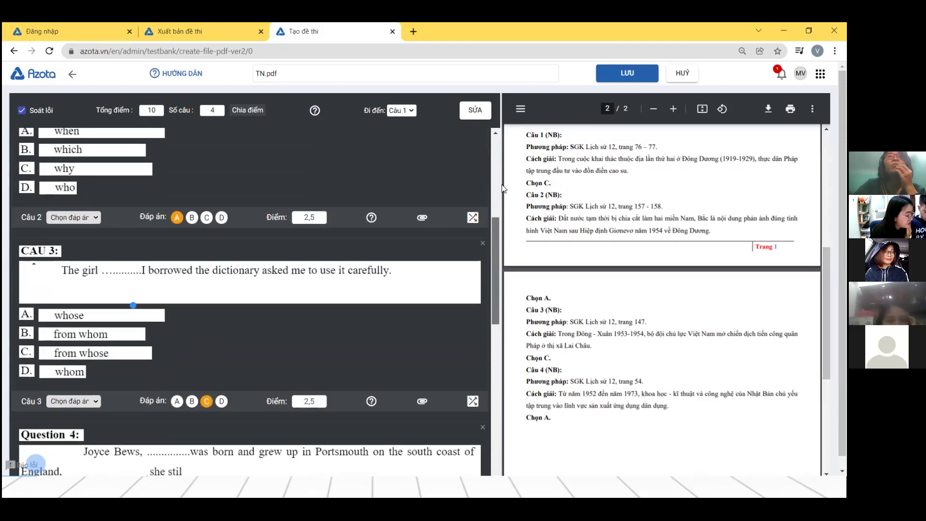
scroll(510, 154, up, 5)
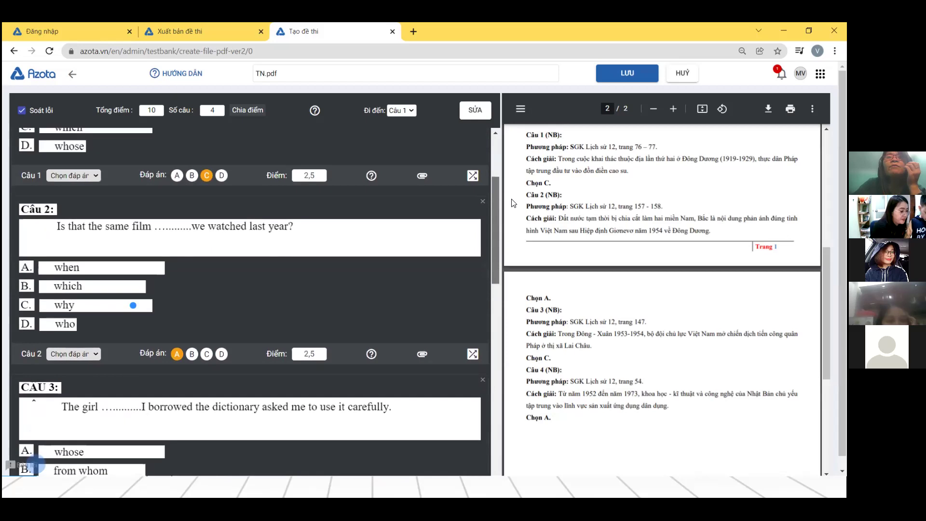
scroll(133, 305, down, 8)
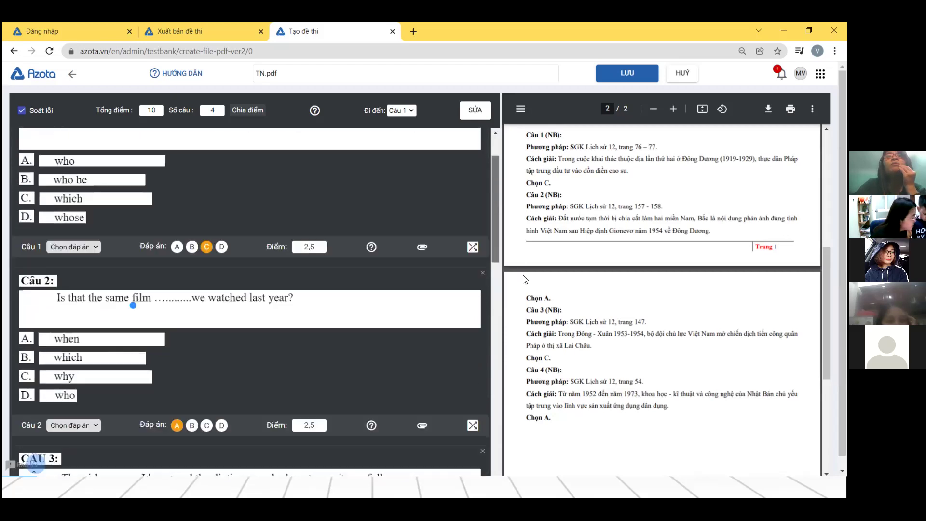
scroll(133, 304, down, 2)
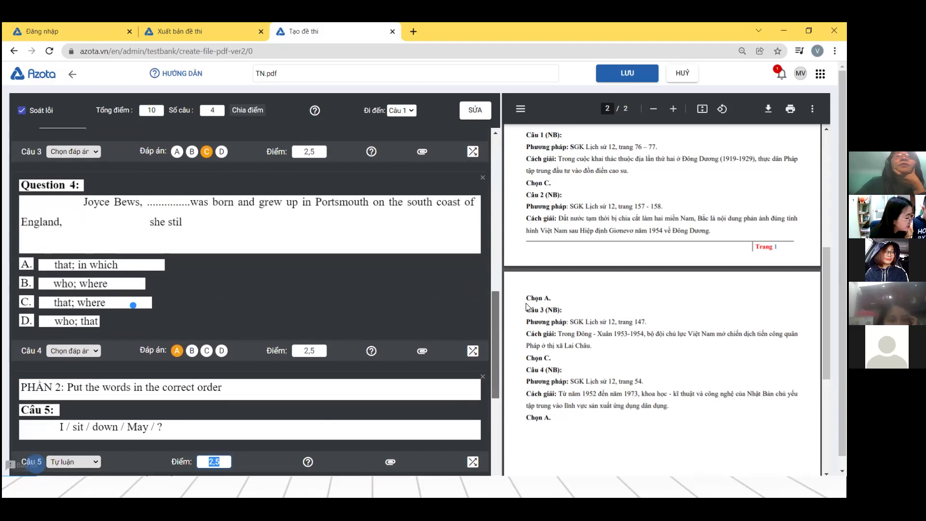
scroll(132, 305, down, 5)
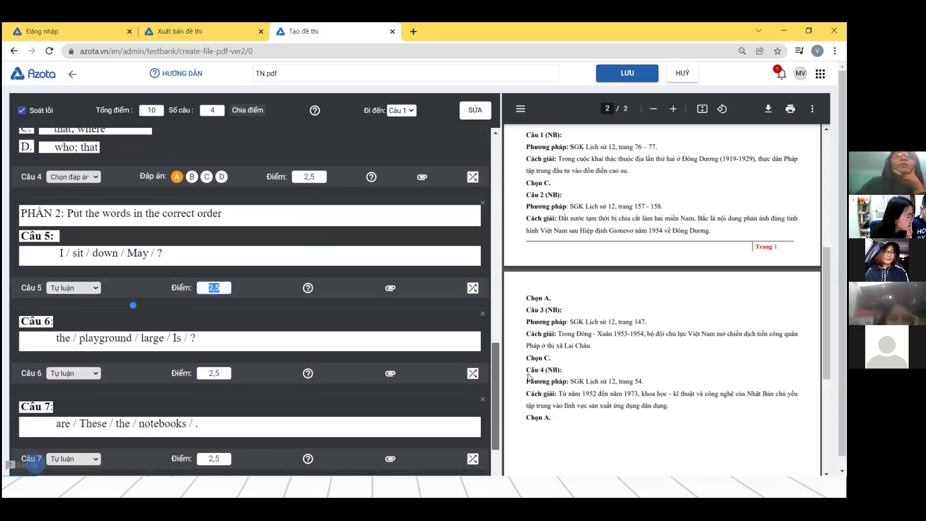
scroll(132, 305, down, 1)
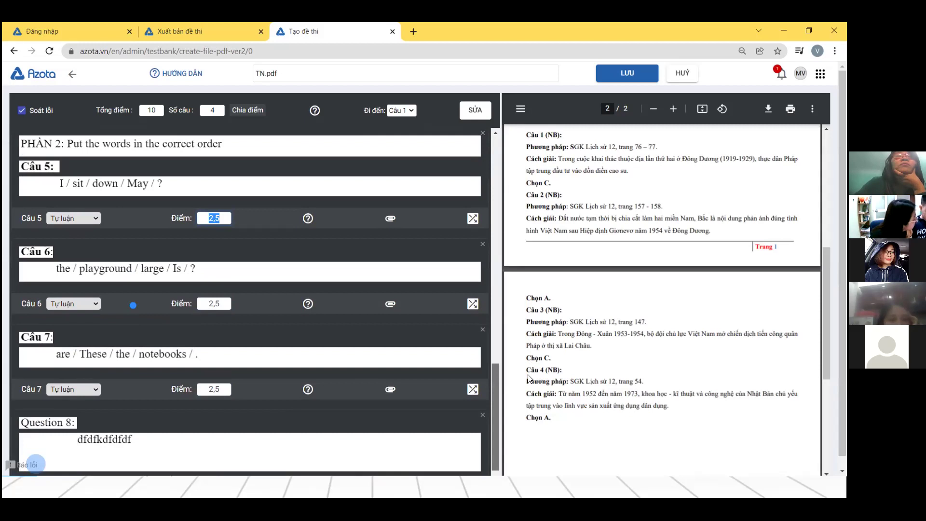
scroll(132, 304, down, 1)
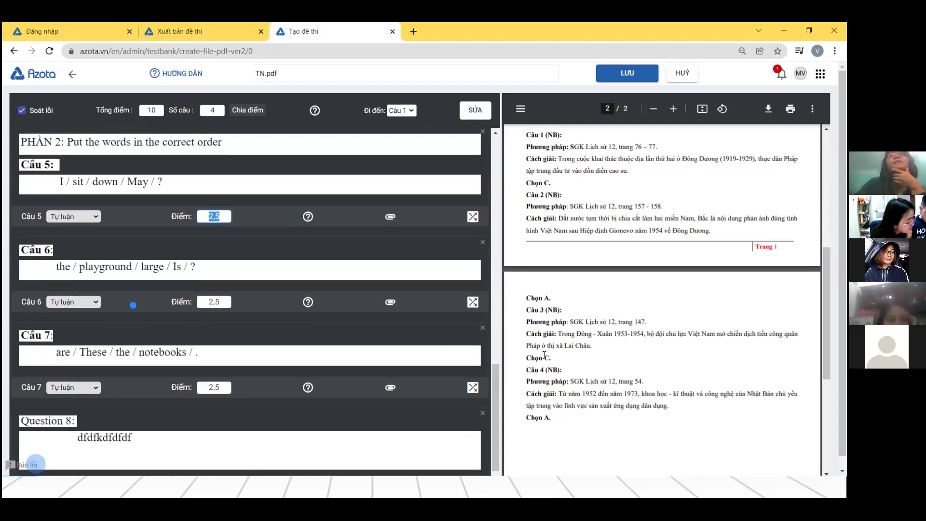
click(613, 77)
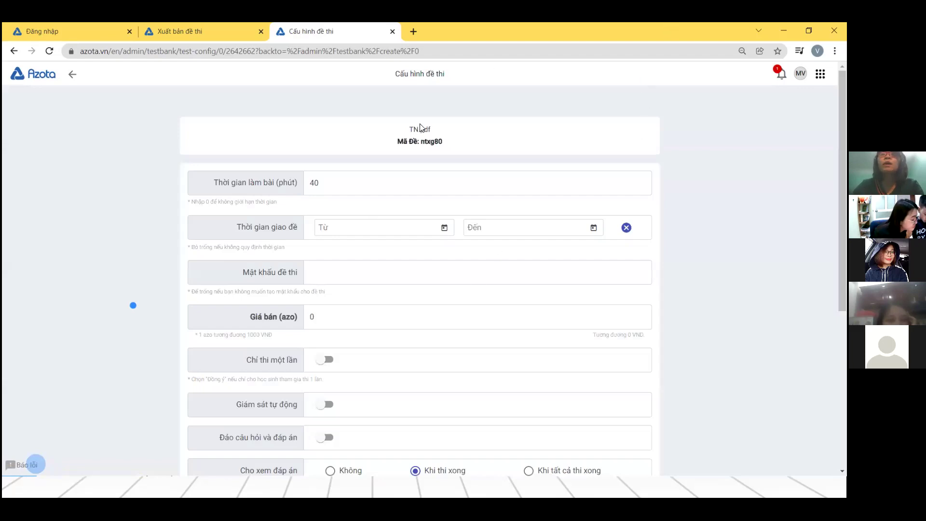
double_click(309, 181)
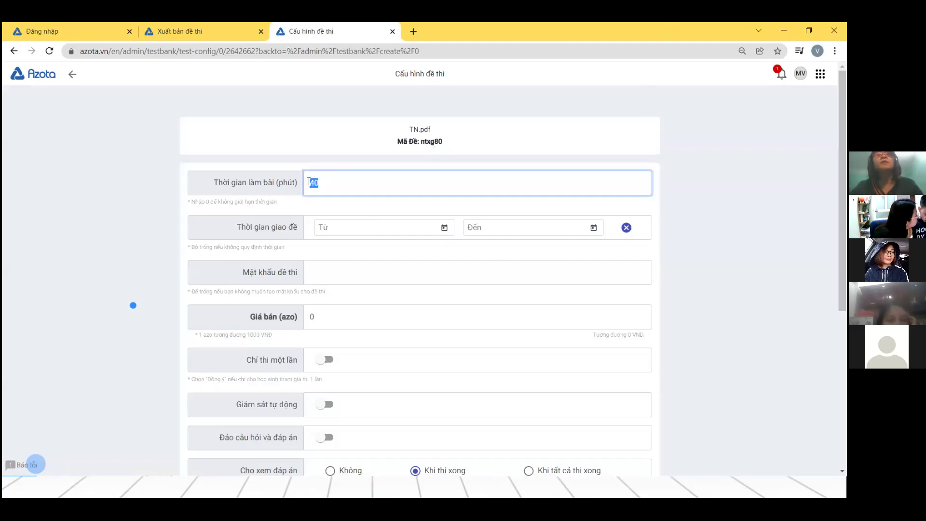
text(20)
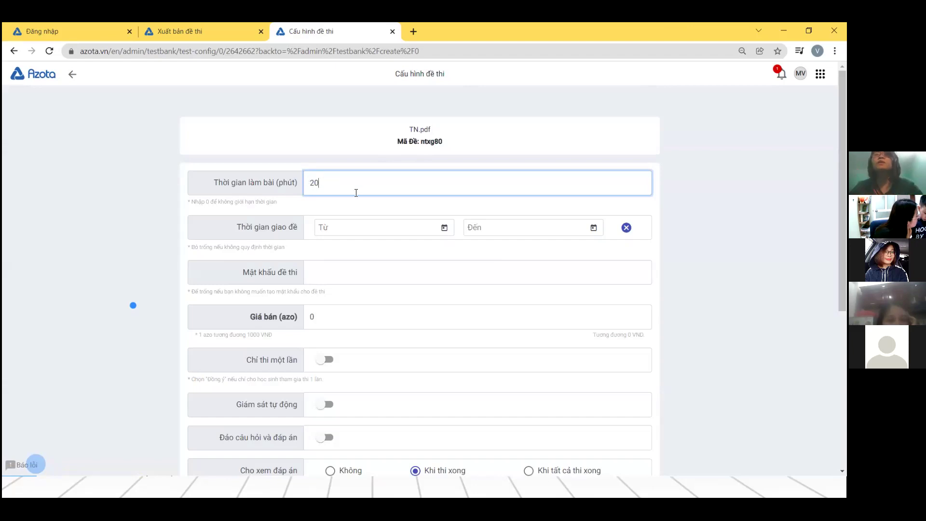
click(444, 231)
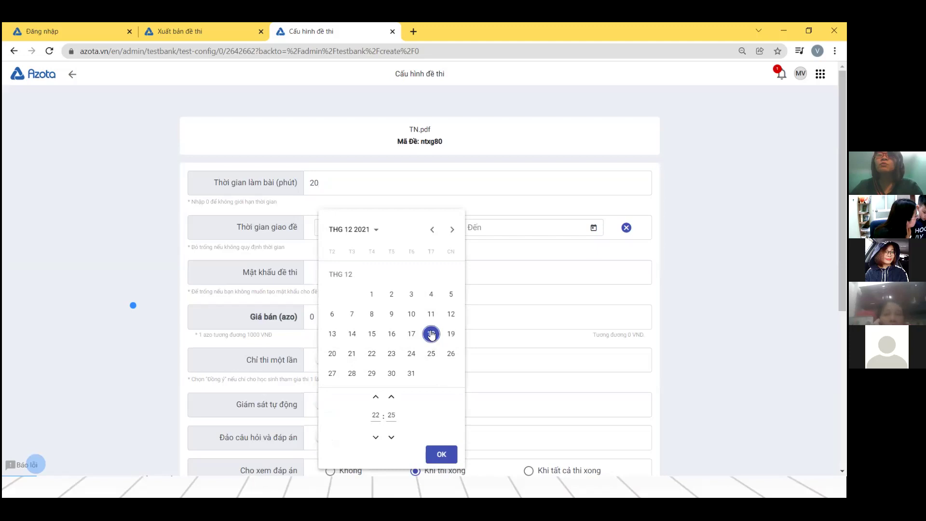
click(440, 454)
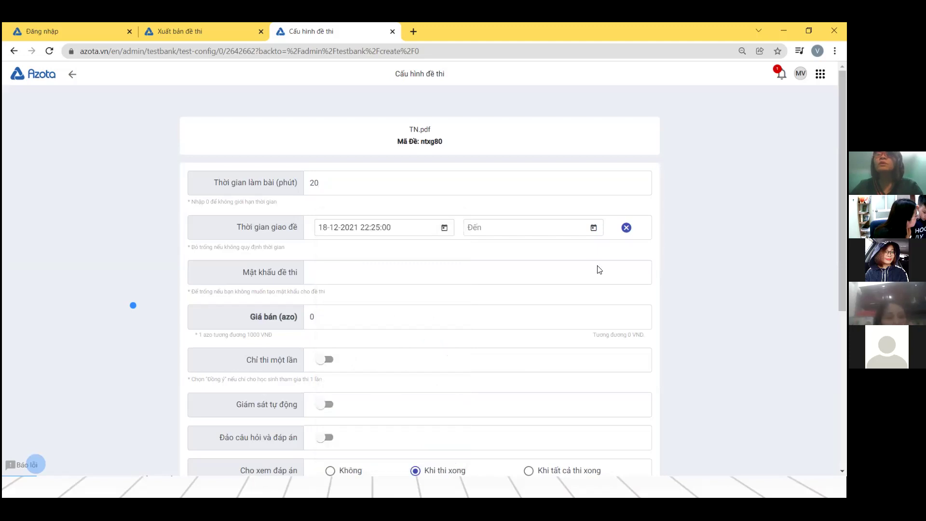
click(589, 234)
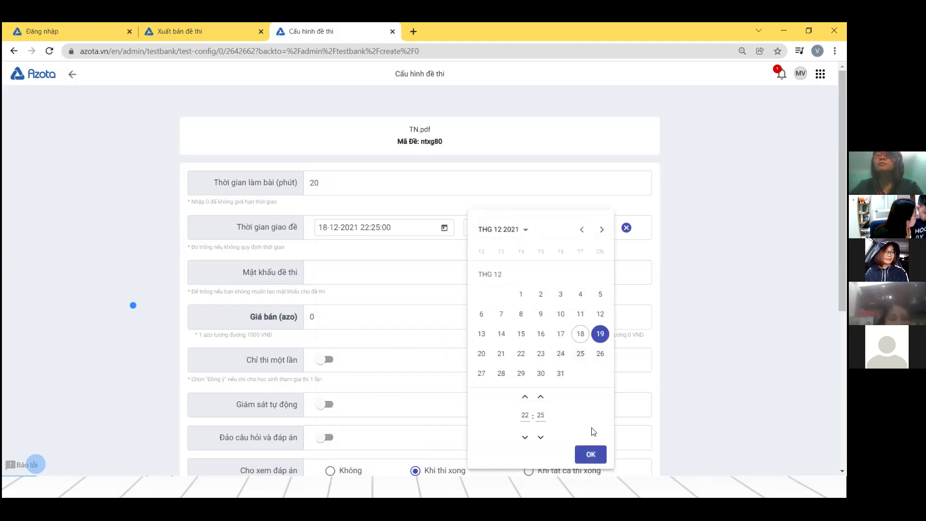
click(591, 455)
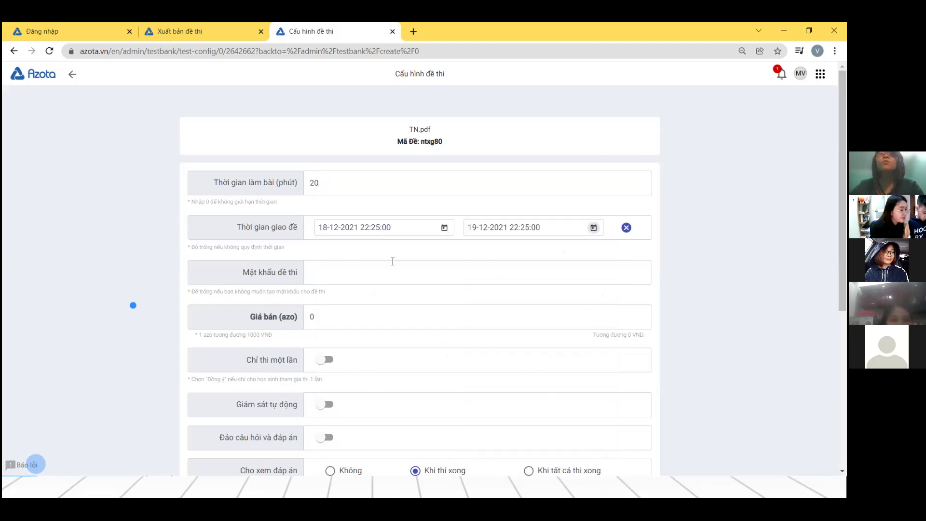
Step: Add an exam password and turn on one-attempt-only and question/answer shuffling
click(333, 273)
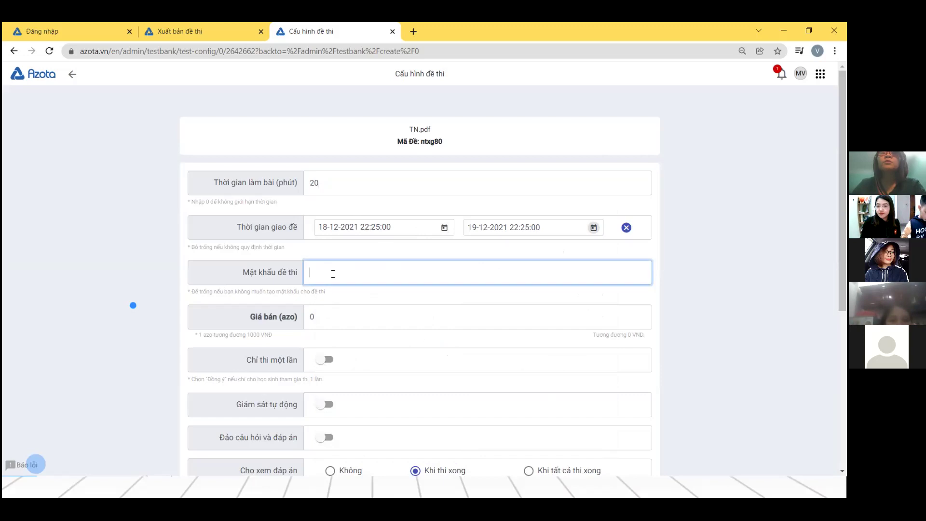
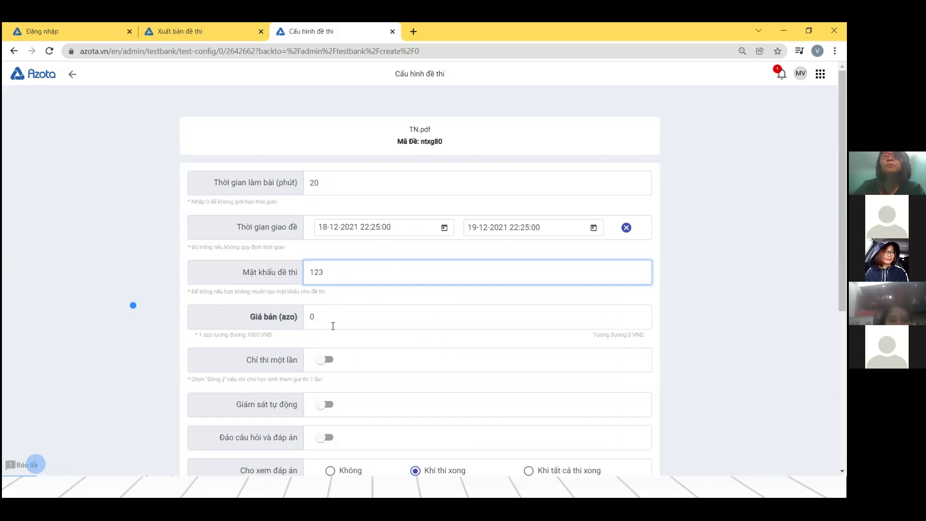
click(325, 363)
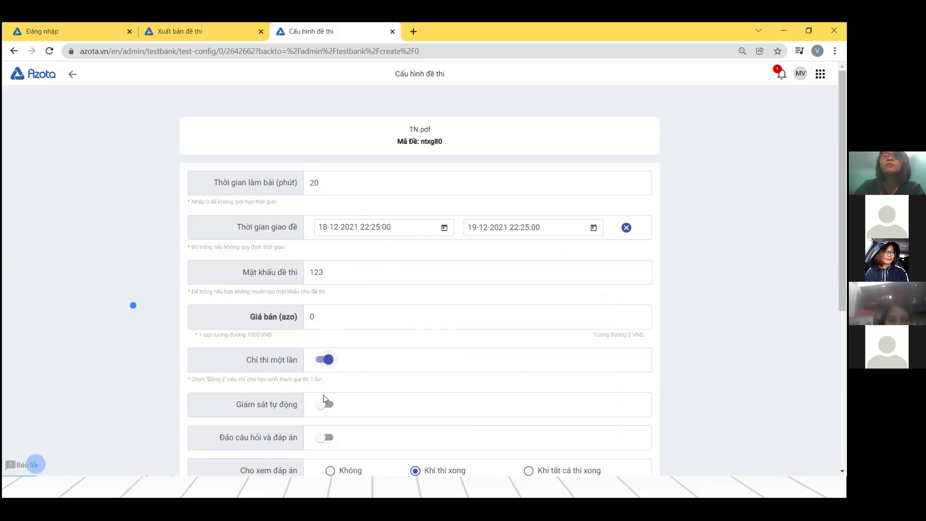
scroll(388, 362, down, 3)
click(326, 278)
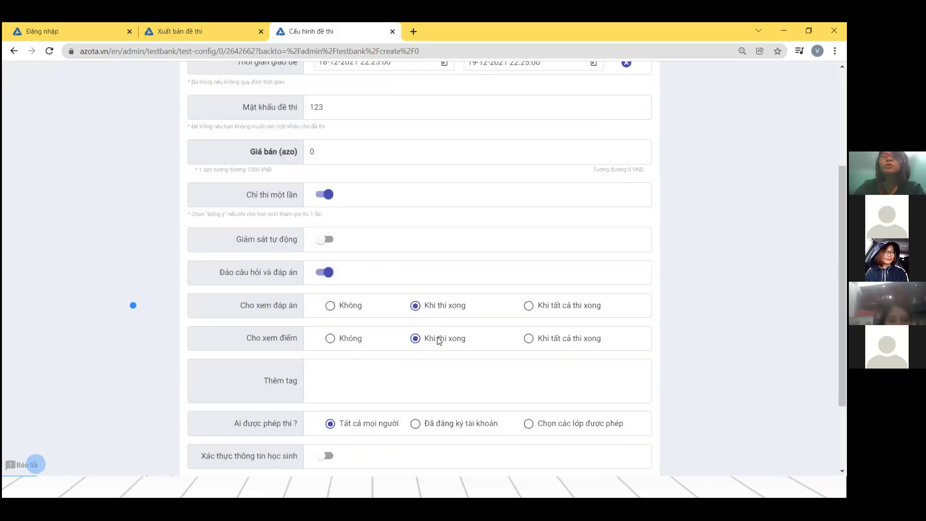
scroll(439, 341, down, 2)
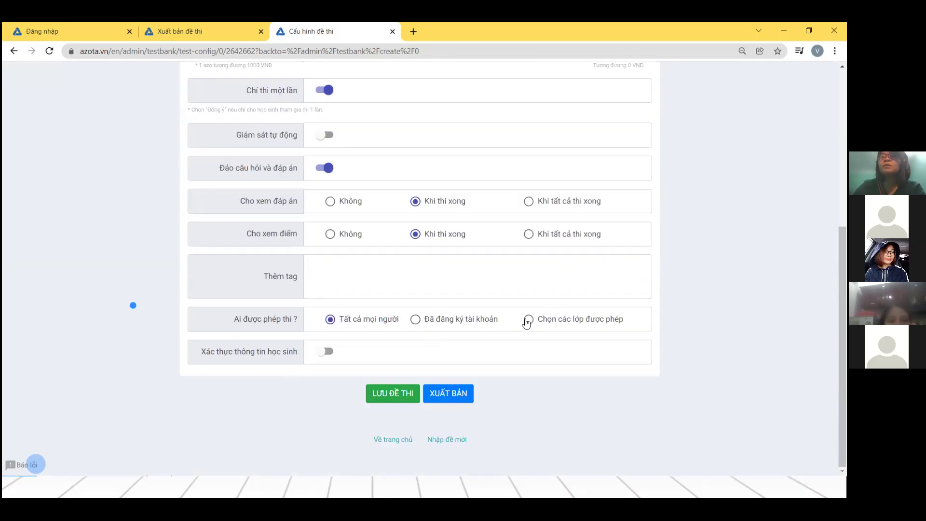
Step: Publish the TN.pdf exam with XUẤT BẢN and copy its exam link
click(440, 398)
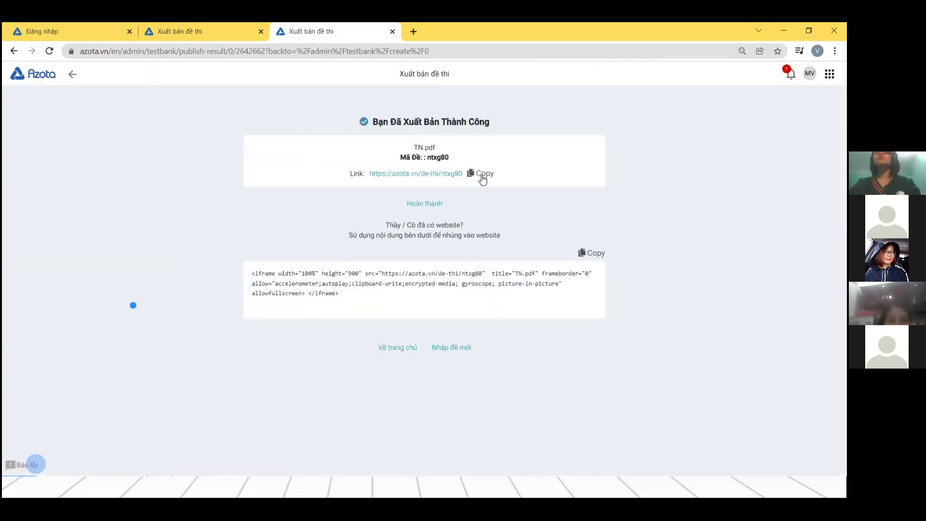
click(483, 175)
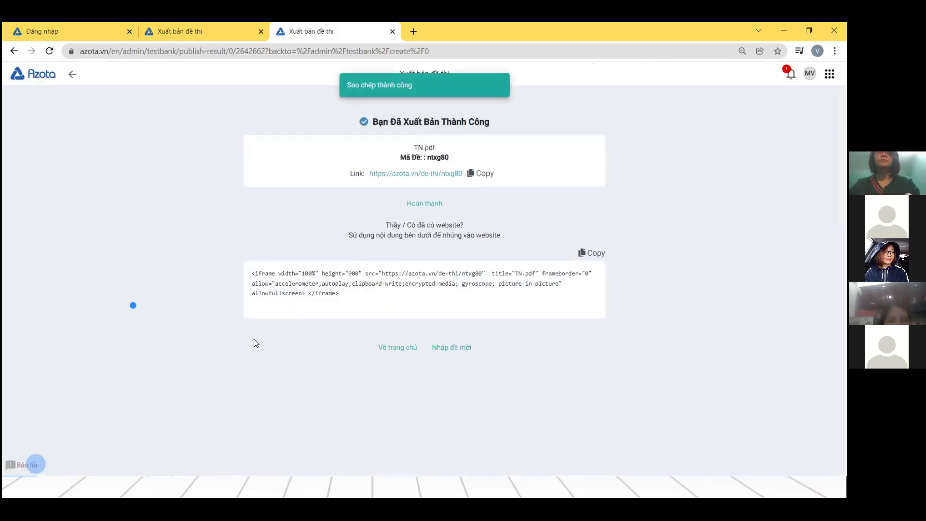
key(super)
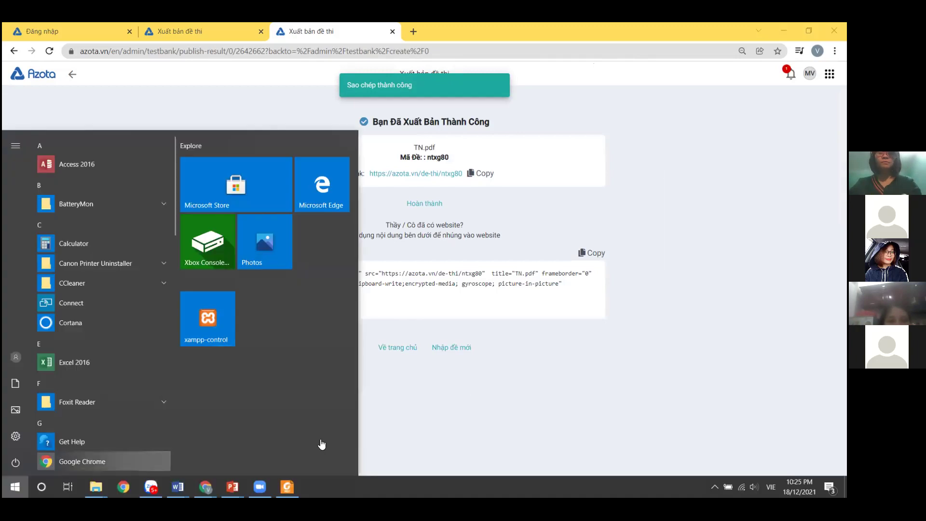
Step: Send the exam link to Zalo's Cloud của tôi chat, open it, and start the exam
click(150, 486)
key(ctrl+v)
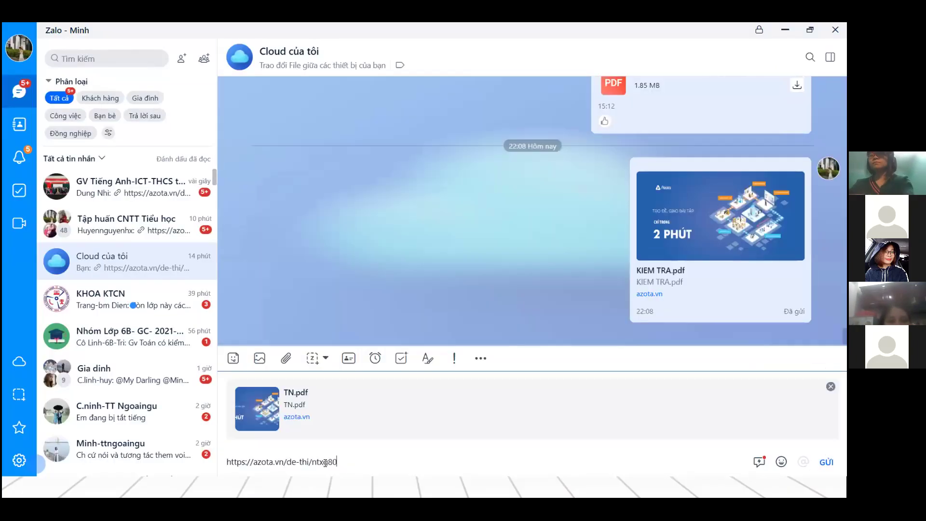
key(Return)
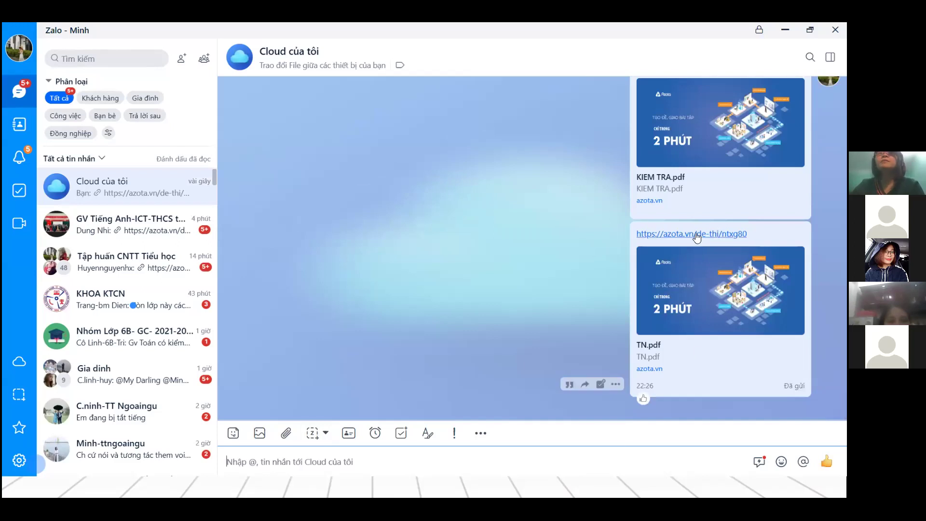
click(696, 235)
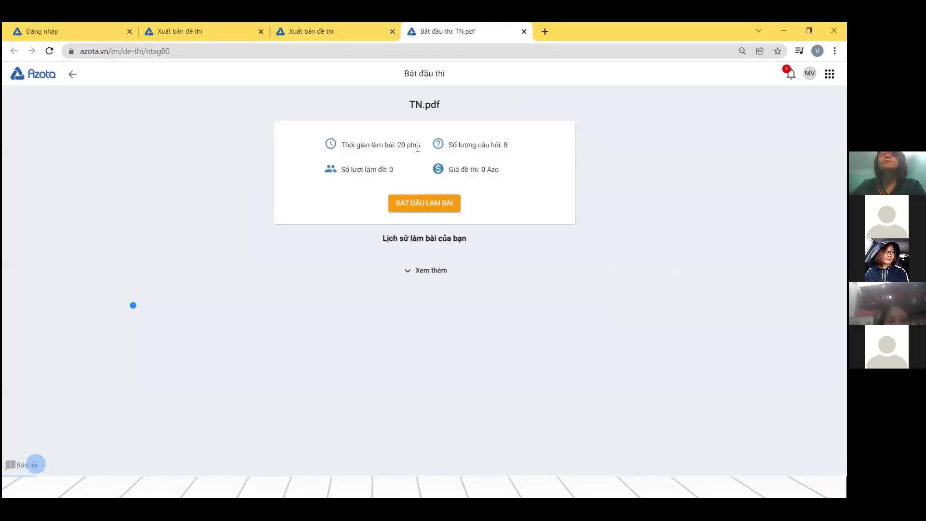
click(434, 203)
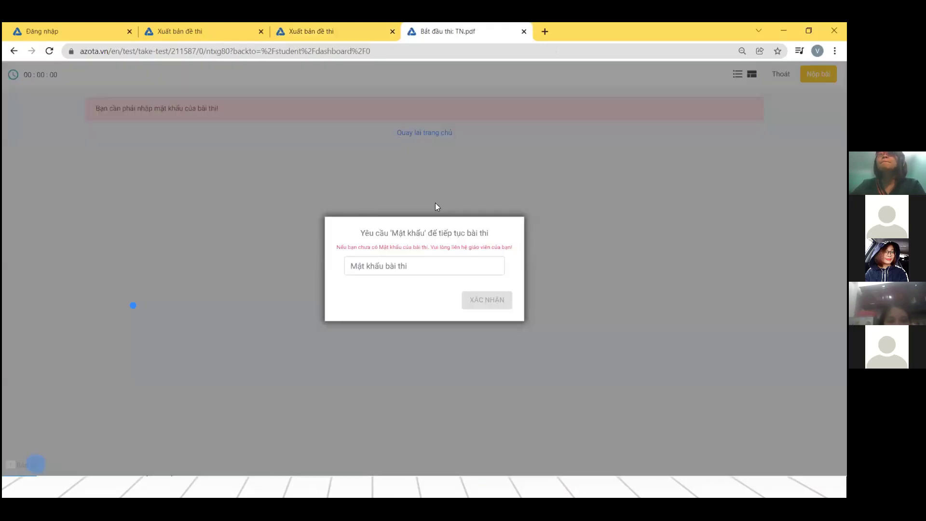
Step: Enter the exam password and confirm it with XÁC NHẬN to open the TN.pdf test
click(378, 266)
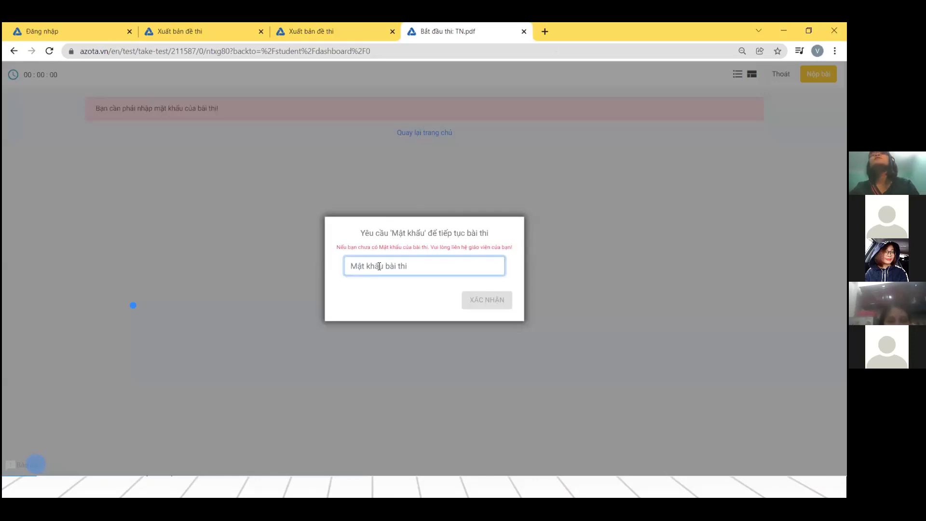
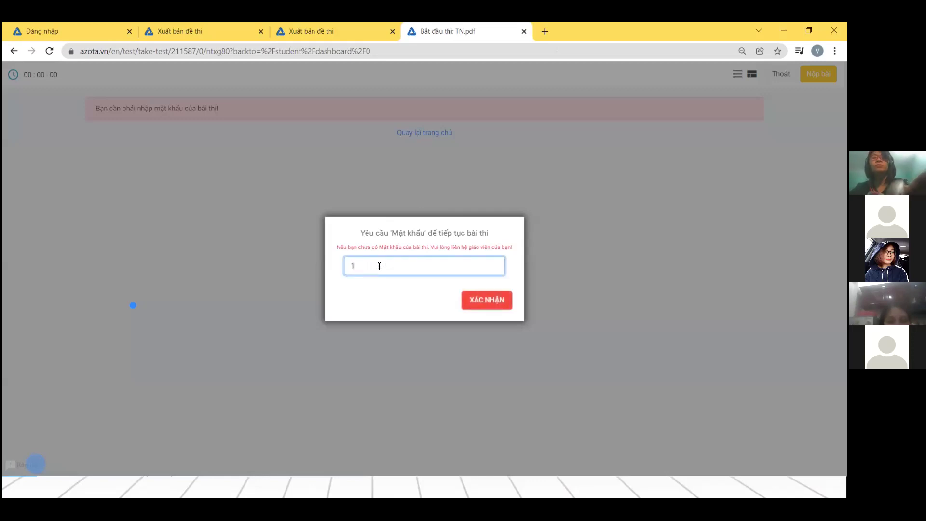
click(495, 303)
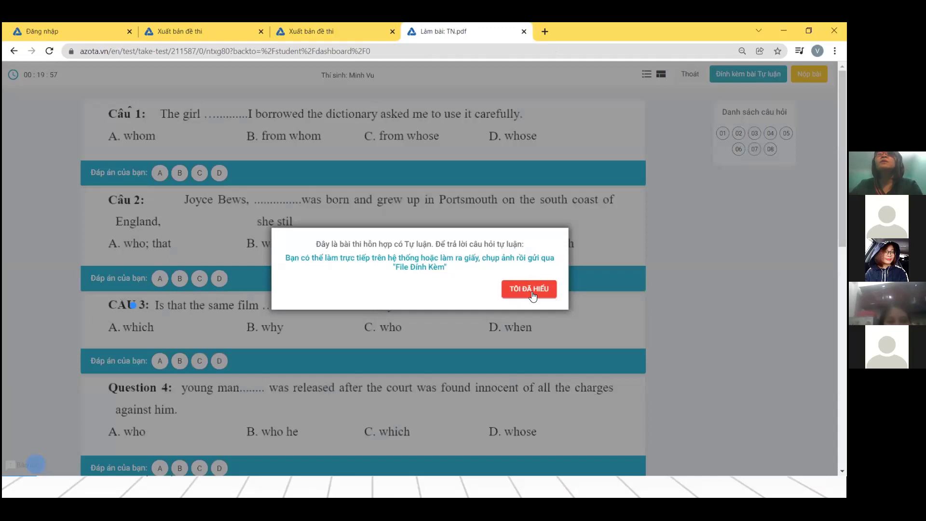
Step: Dismiss the essay-question notice and answer Câu 5 with 'May I sit down'
click(528, 289)
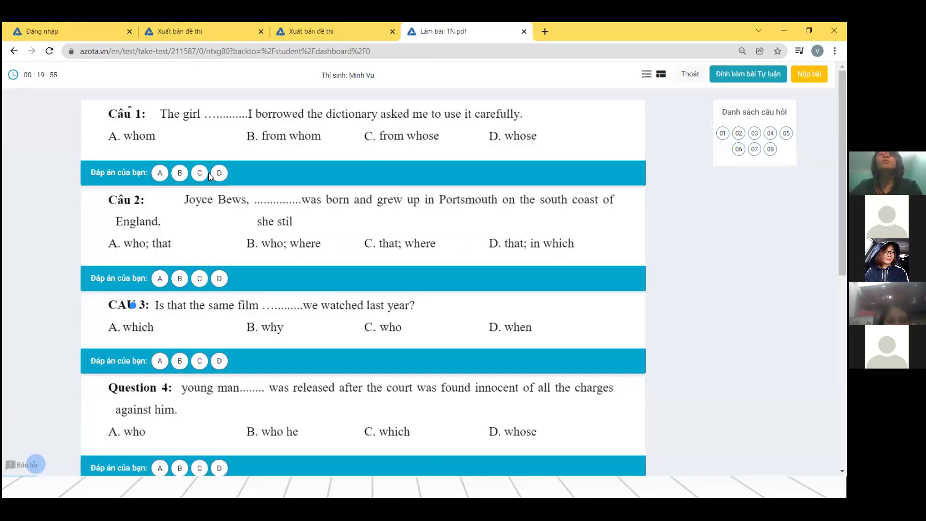
scroll(231, 275, down, 3)
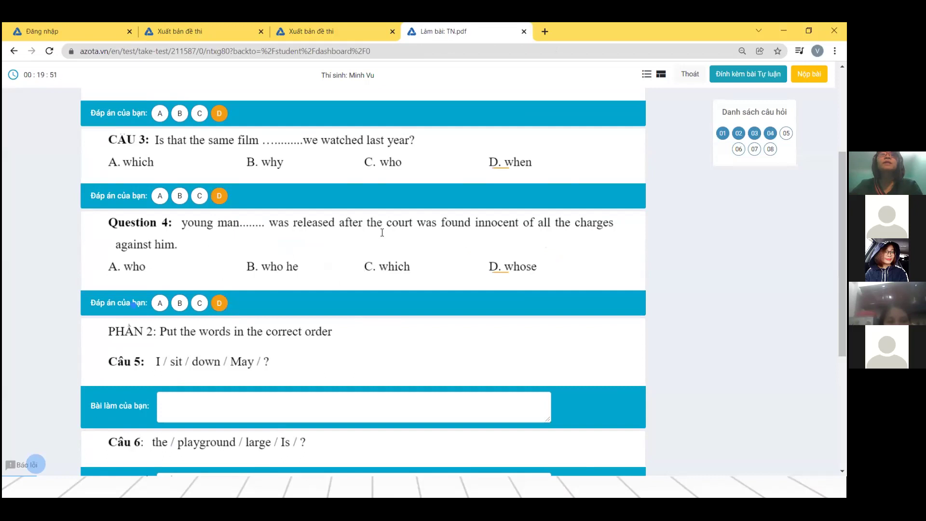
scroll(314, 212, down, 3)
key(Tab)
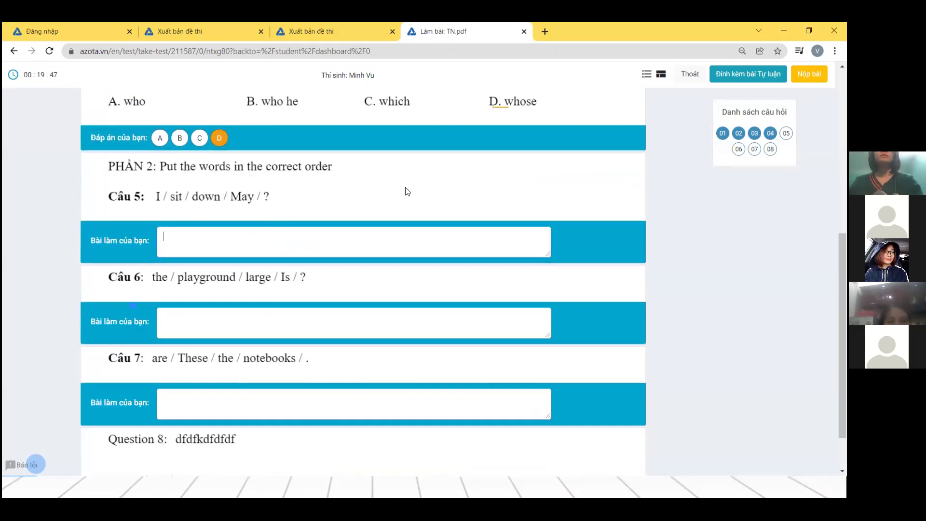
text(M)
text(I siet do)
key(BackSpace)
key(BackSpace)
key(BackSpace)
key(BackSpace)
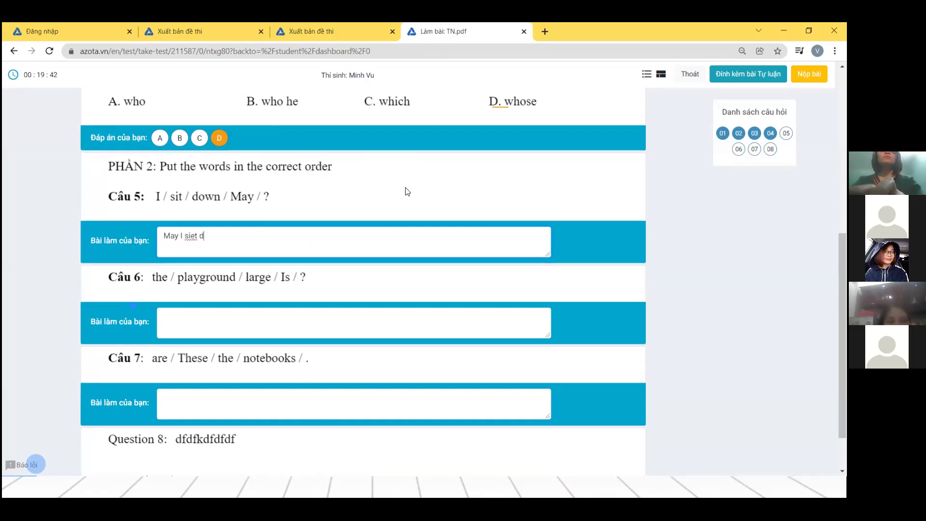
text(t)
key(BackSpace)
key(BackSpace)
text(t down)
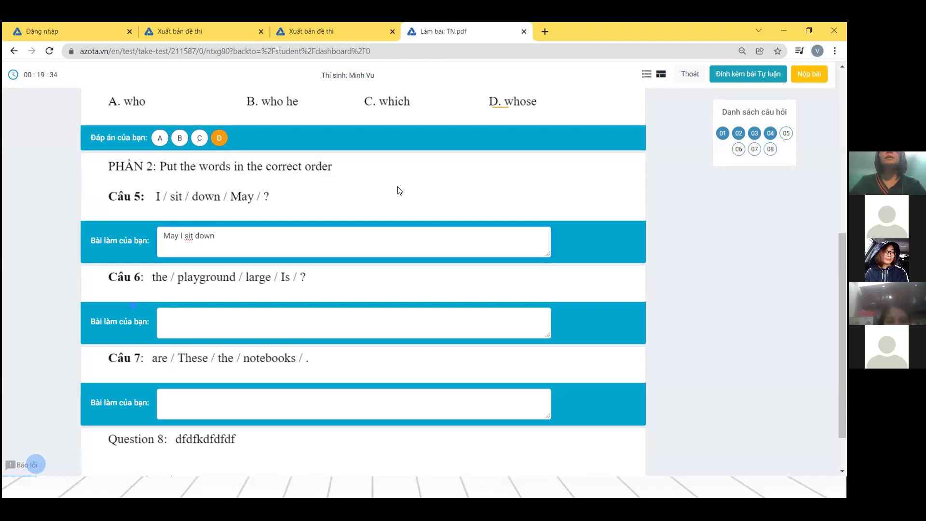
Step: Answer Câu 6 with 'Is the playground large?'
click(288, 326)
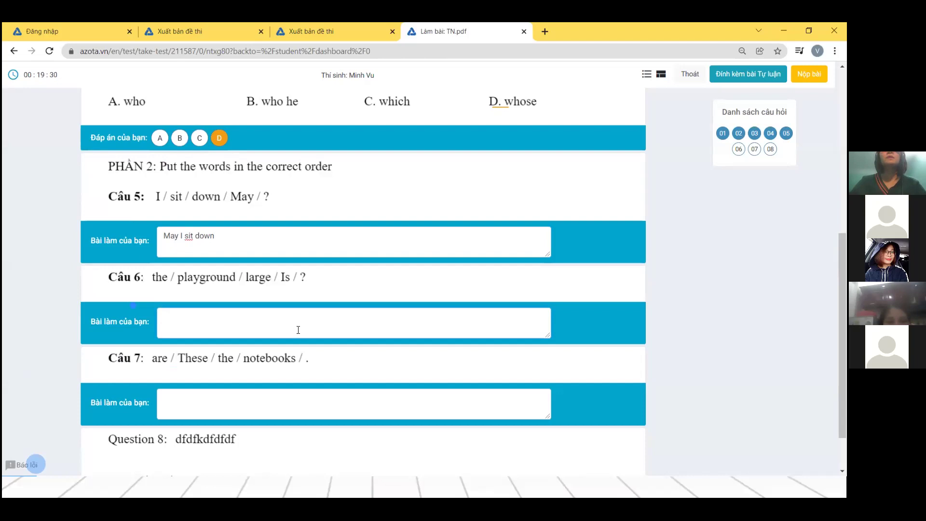
text(djhd)
key(BackSpace)
key(BackSpace)
key(BackSpace)
key(BackSpace)
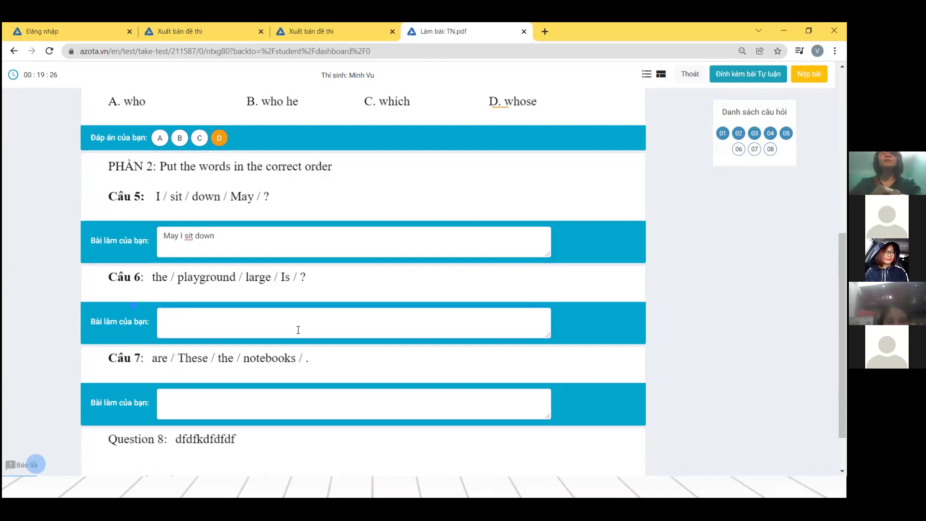
text(Is)
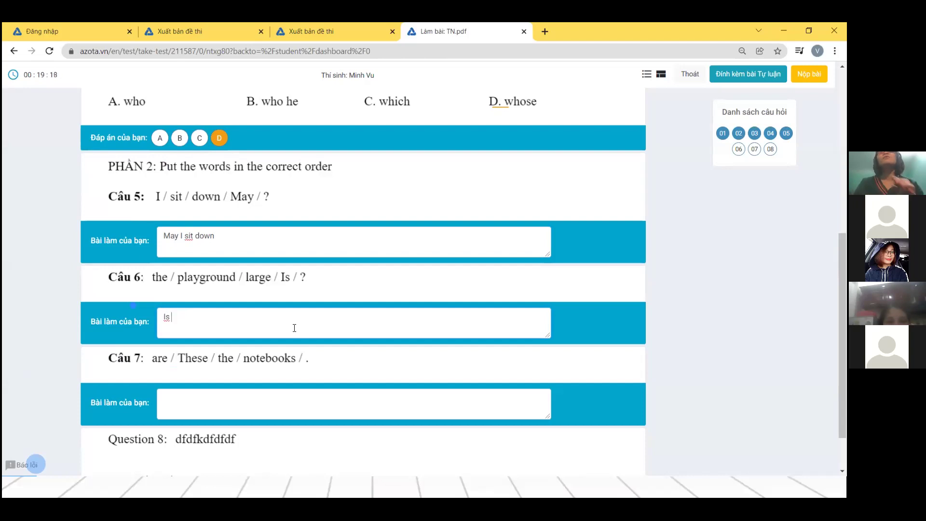
text(the pla)
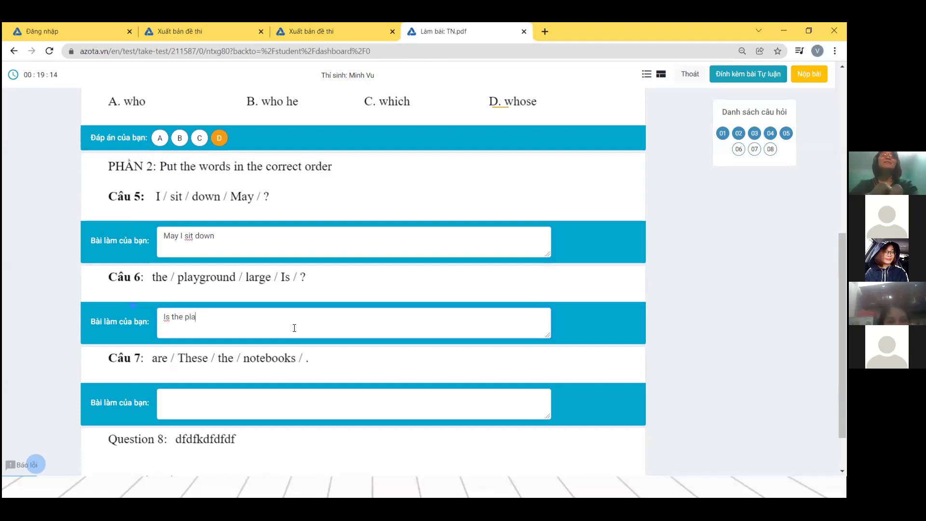
text(yground larg)
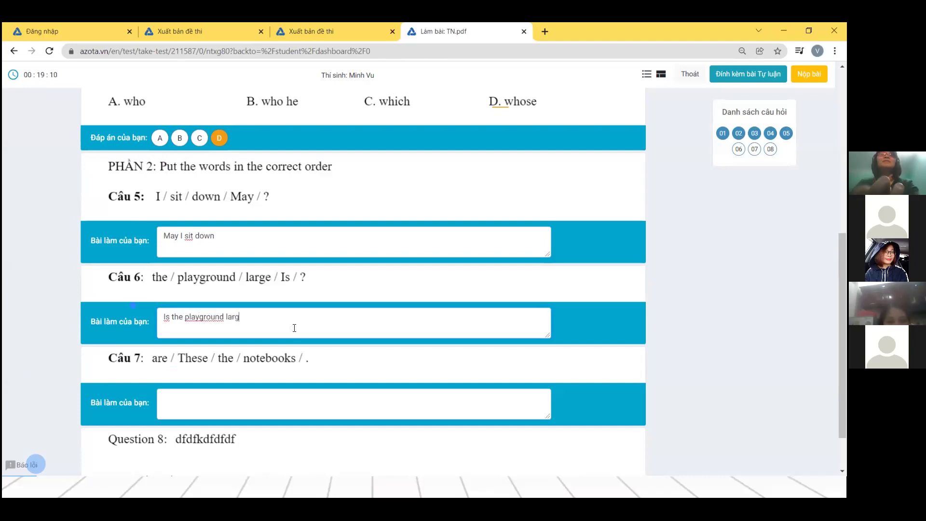
text(e?)
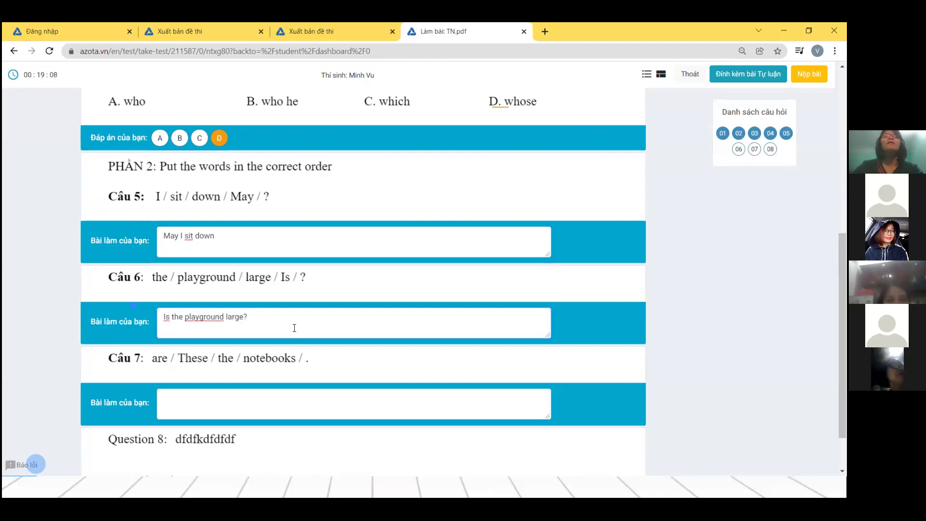
Step: Start on Câu 7, clearing the stray text typed into its box
scroll(297, 331, down, 1)
click(249, 348)
text(dfd)
key(BackSpace)
key(BackSpace)
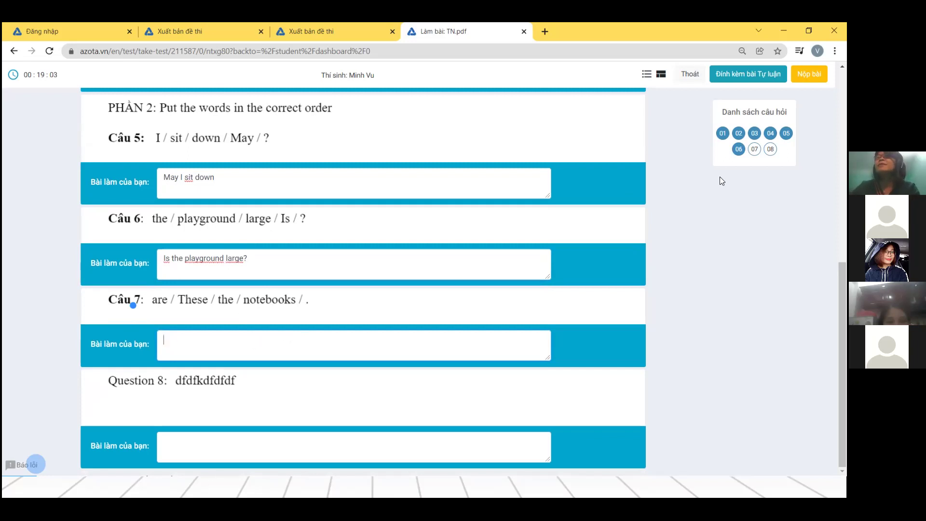
Step: Submit the test with Nộp bài, confirm with HOÀN THÀNH, and open the detailed results
click(808, 74)
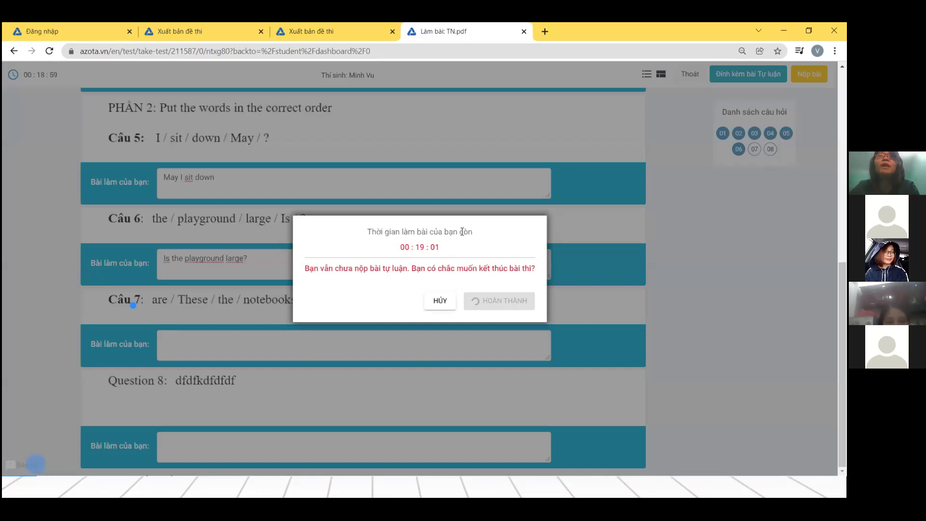
click(494, 301)
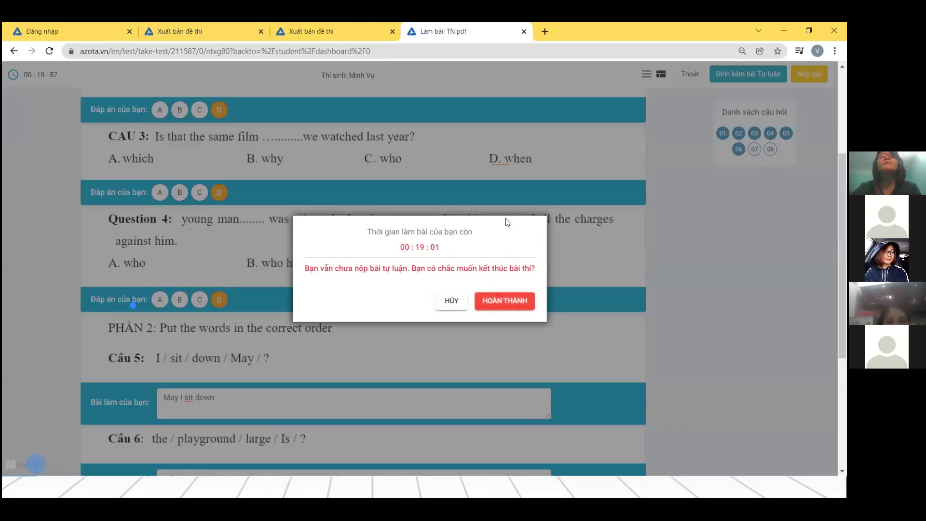
click(440, 251)
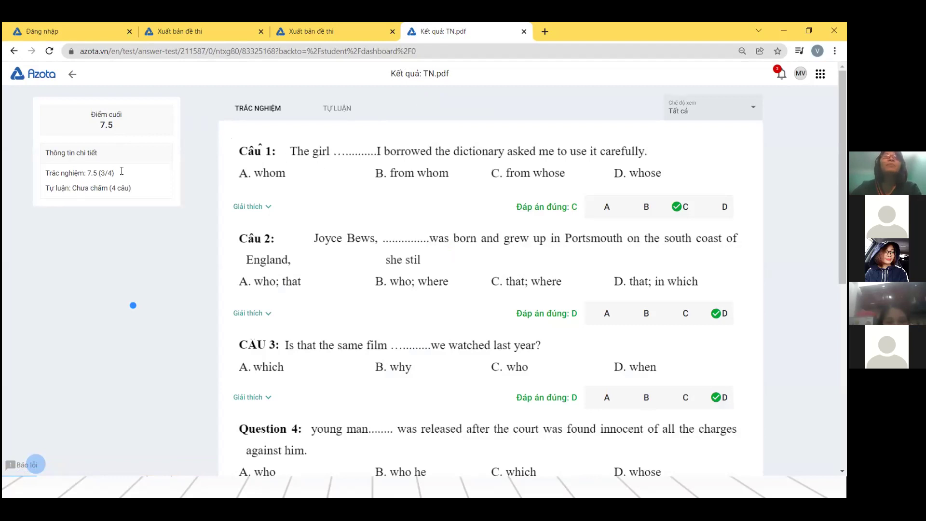
Step: Highlight the multiple-choice score line and the ungraded essay status line
drag(90, 178, 46, 175)
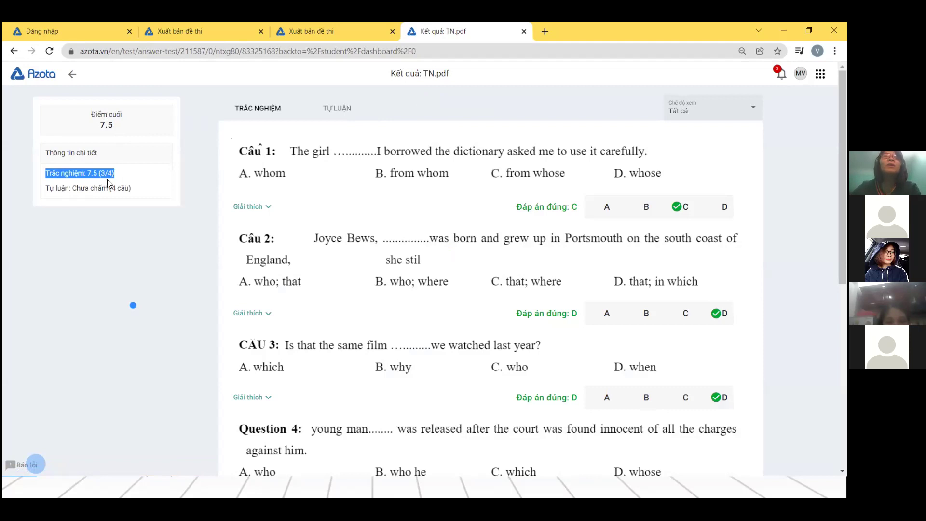
click(93, 187)
triple_click(145, 192)
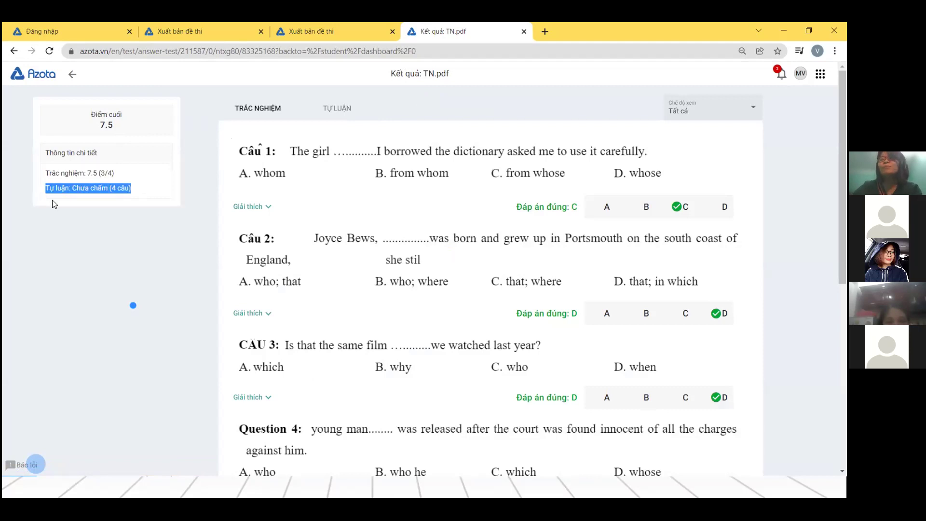
Step: Review the essay answers on the TỰ LUẬN tab, then return to the start-test page
scroll(570, 338, down, 7)
scroll(567, 354, up, 6)
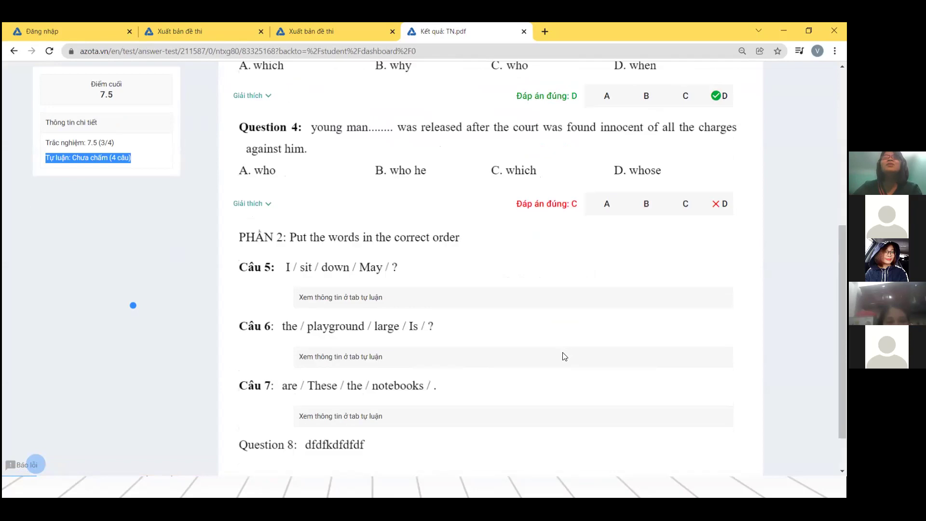
scroll(559, 361, up, 2)
scroll(559, 361, down, 6)
scroll(559, 362, up, 2)
scroll(557, 359, up, 5)
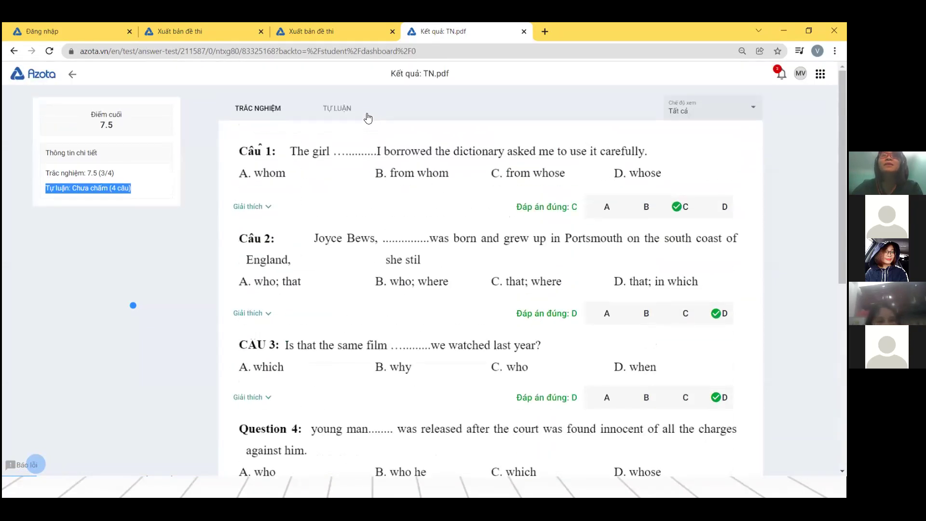
click(340, 111)
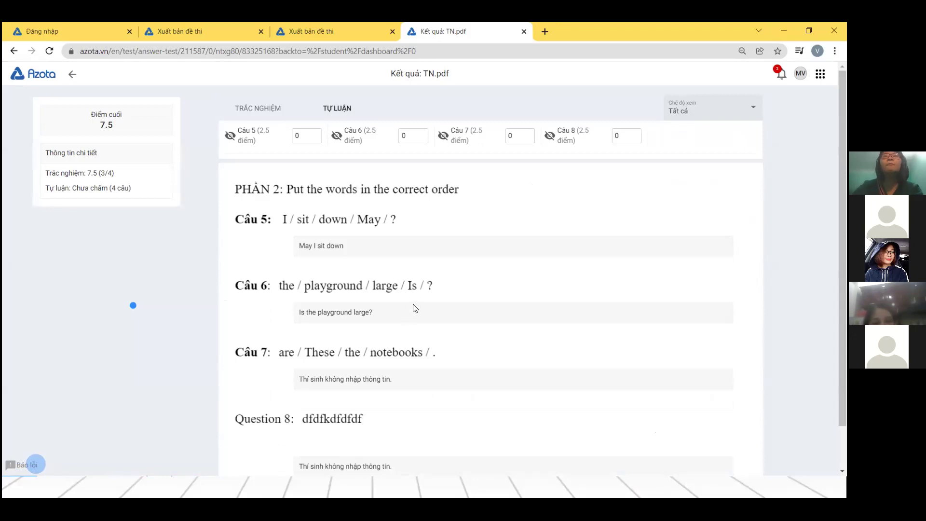
click(71, 76)
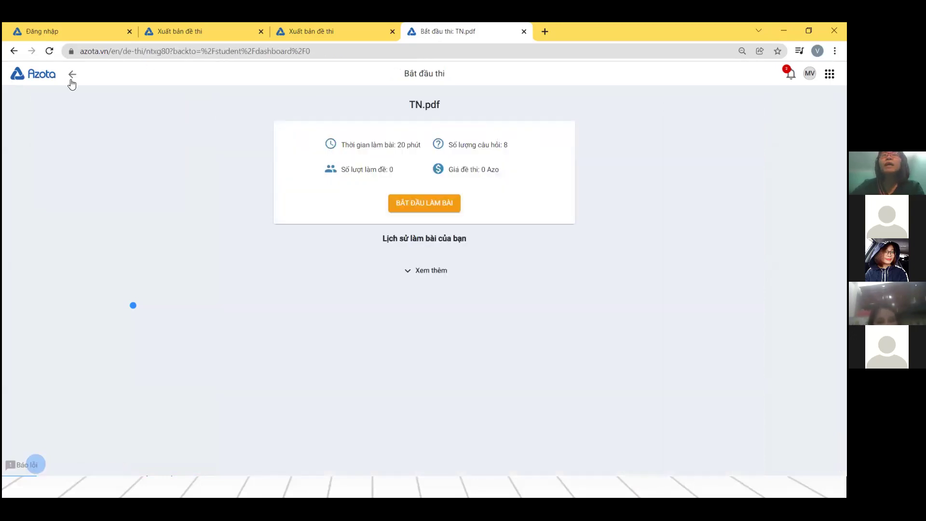
Step: Switch to the teacher screen and open the TN.pdf submissions list from Đề thi
click(71, 76)
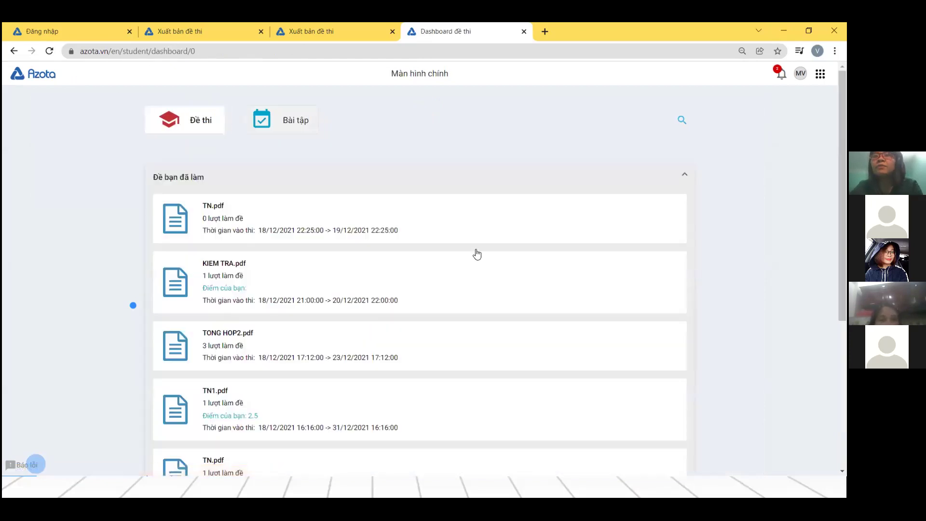
scroll(476, 254, down, 5)
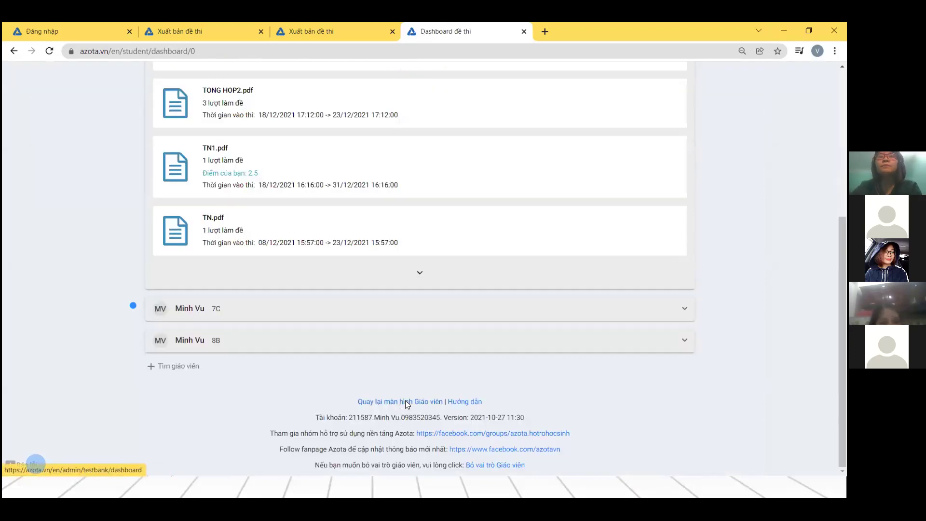
click(405, 401)
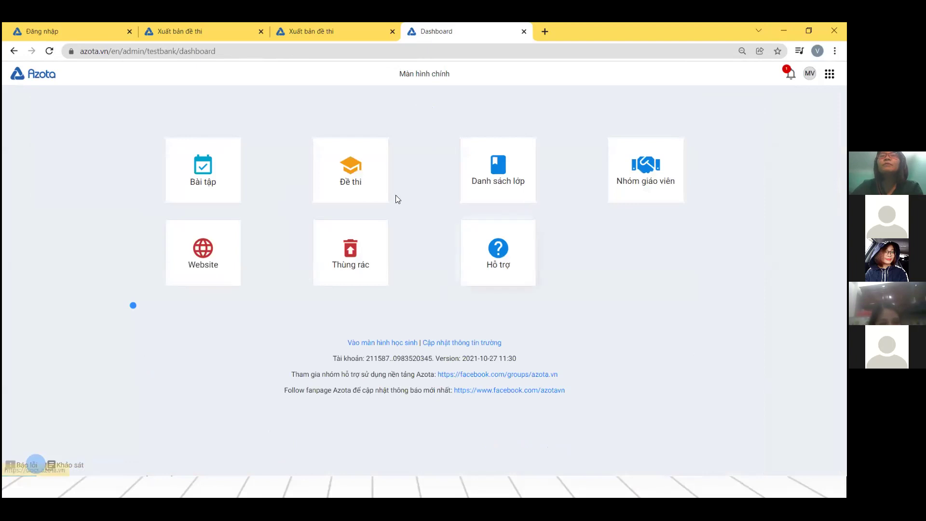
click(361, 187)
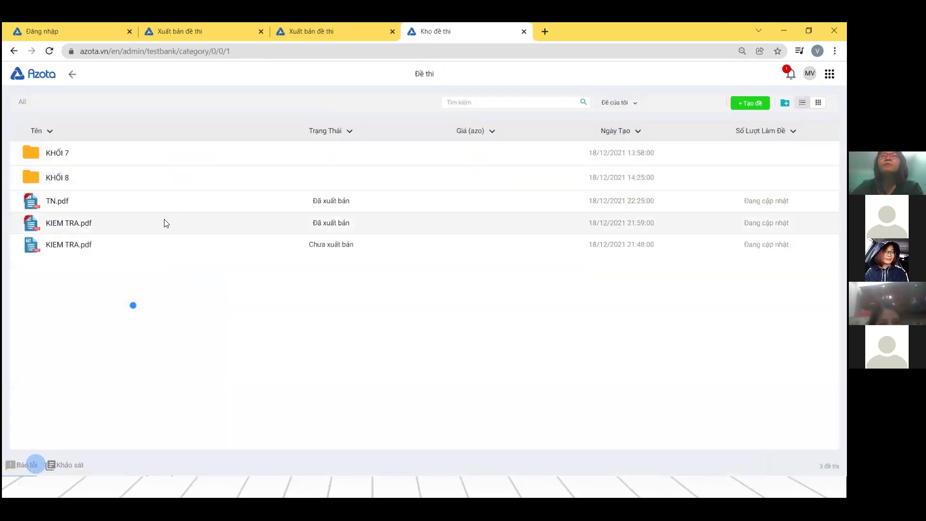
click(63, 203)
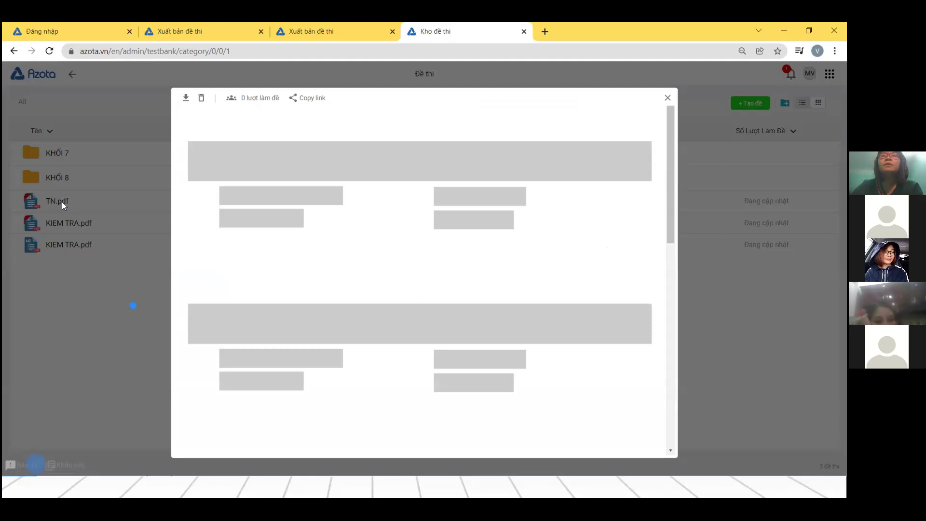
click(229, 98)
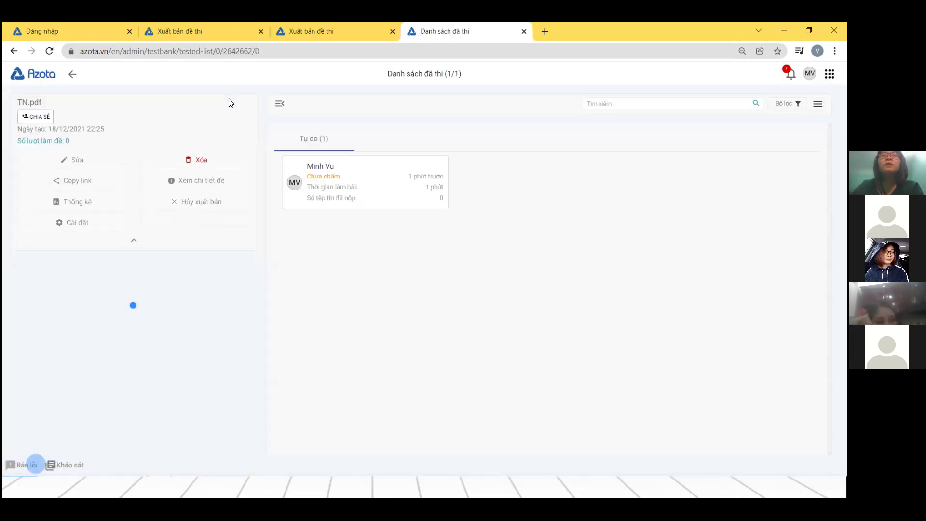
Step: Open the student's TN.pdf submission and show its essay answers for Câu 5–8
click(335, 198)
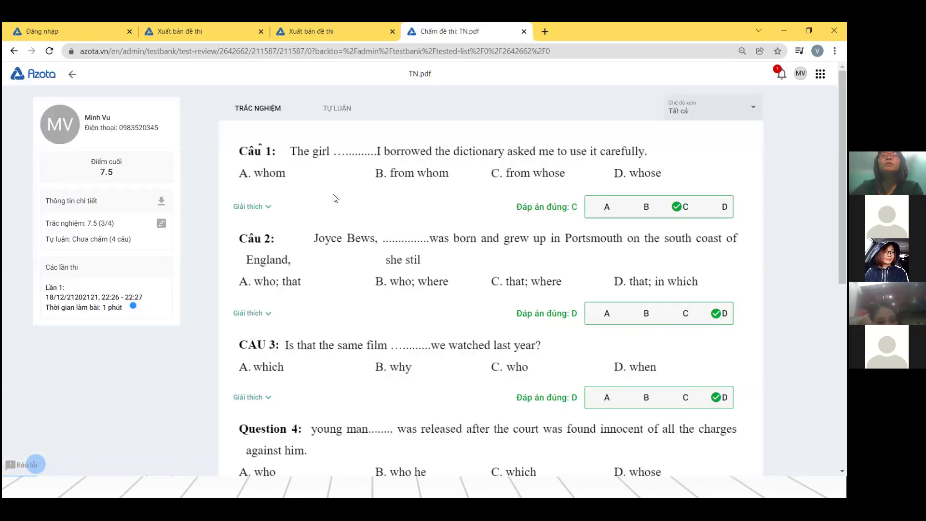
scroll(507, 315, down, 7)
scroll(508, 316, up, 5)
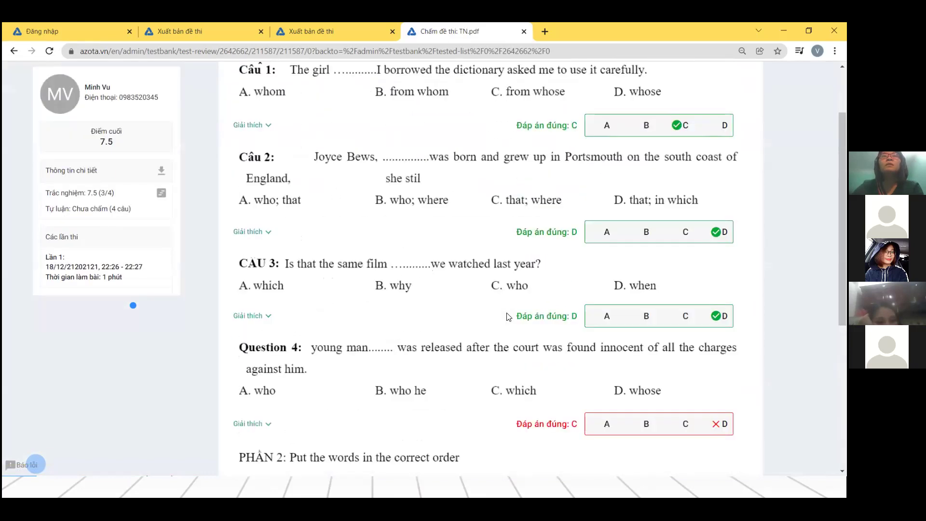
scroll(507, 316, up, 2)
click(336, 110)
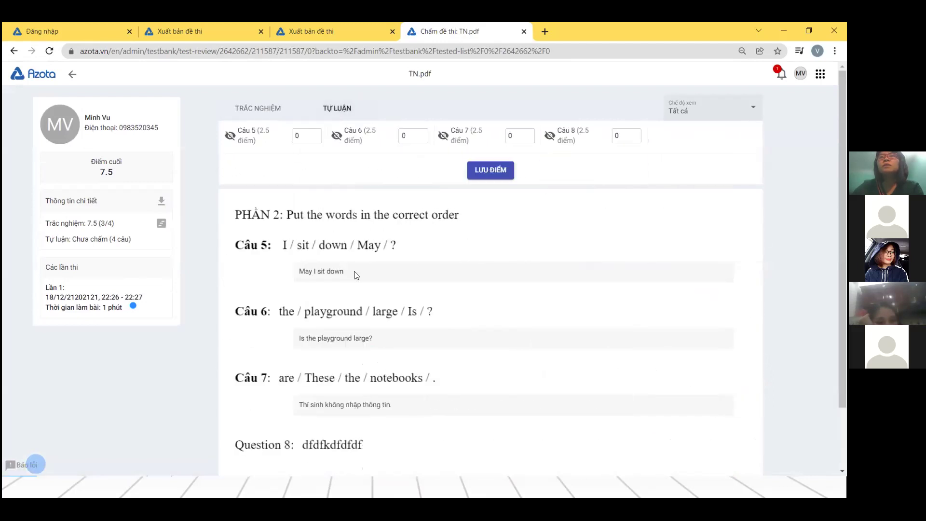
Step: Score Câu 5 as 1 and Câu 6 as 0,5, leave Câu 7–8 at 0, and save
click(309, 136)
key(ctrl+a)
text(1)
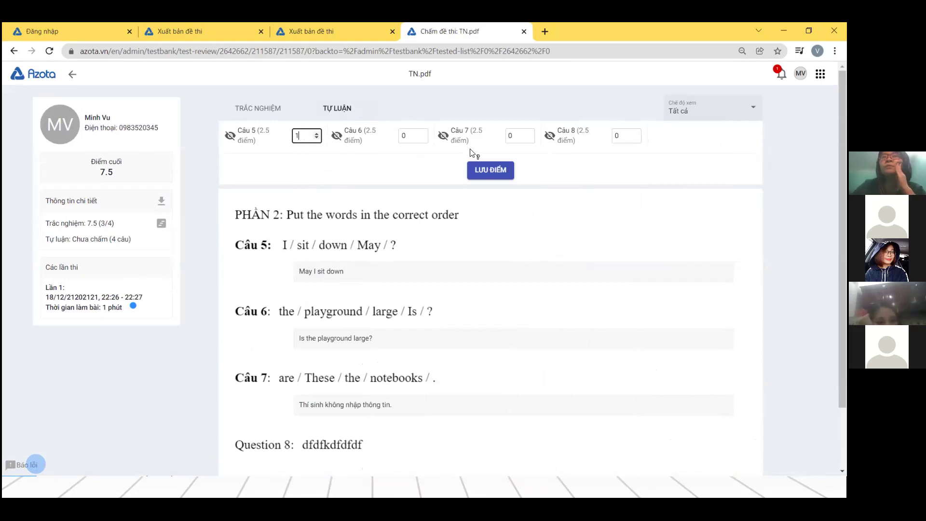
click(408, 137)
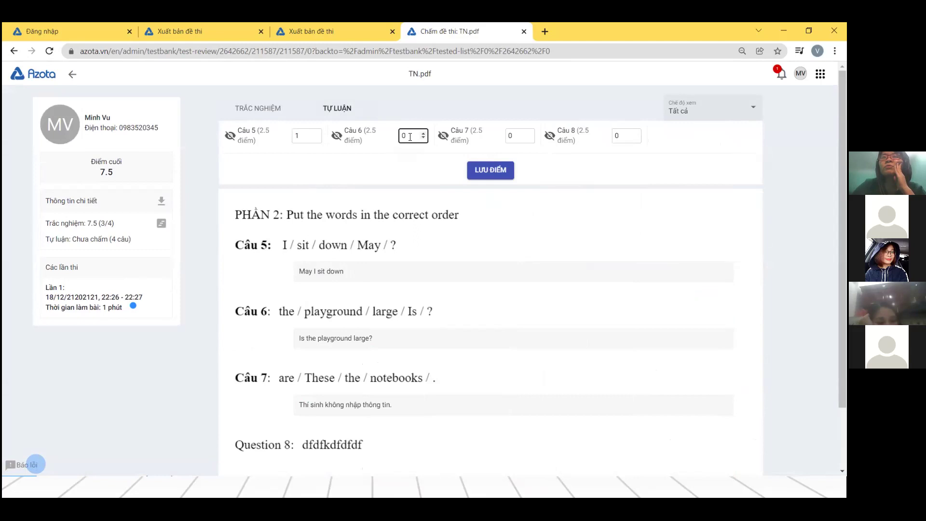
text(,5)
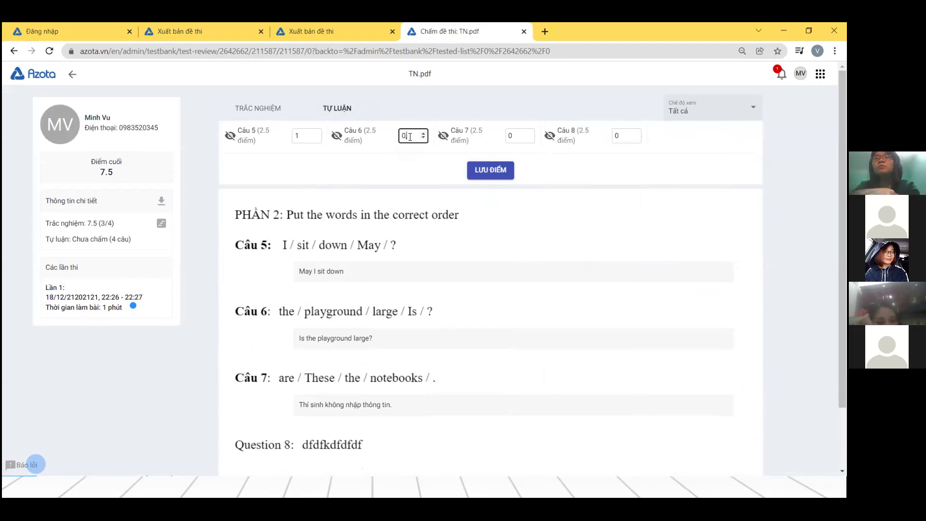
double_click(503, 136)
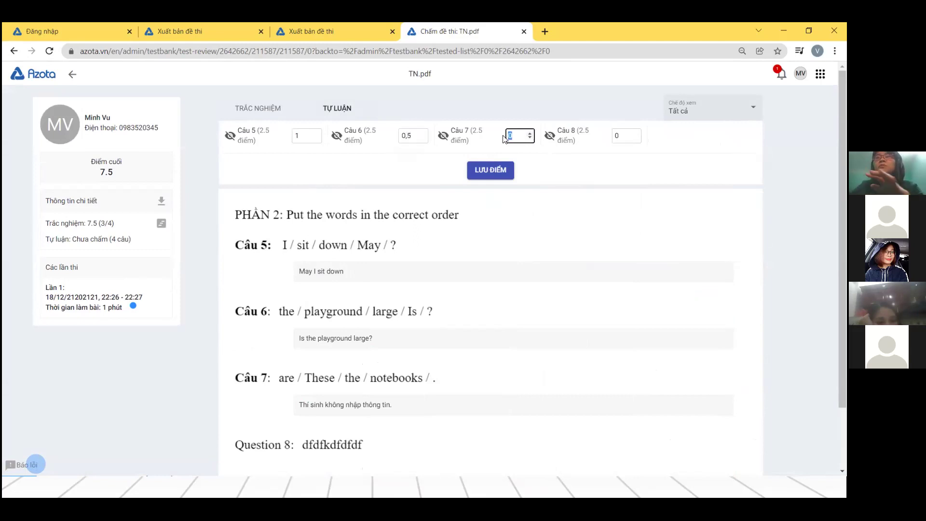
key(Tab)
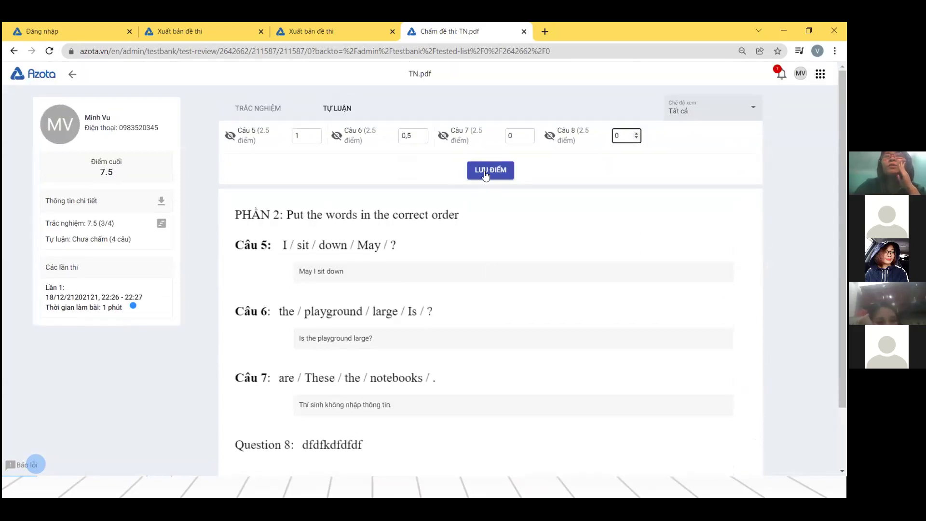
click(486, 174)
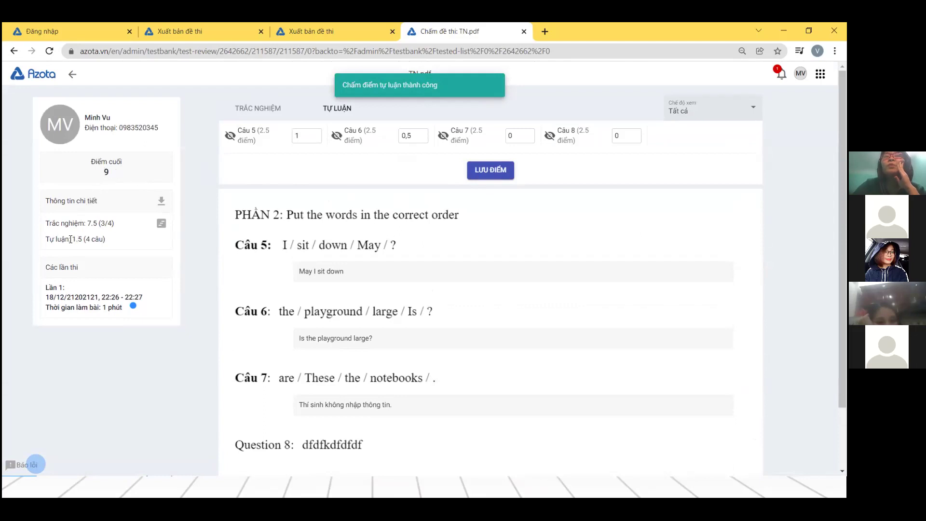
Step: Highlight the score summary showing the new final score of 9
drag(69, 239, 108, 174)
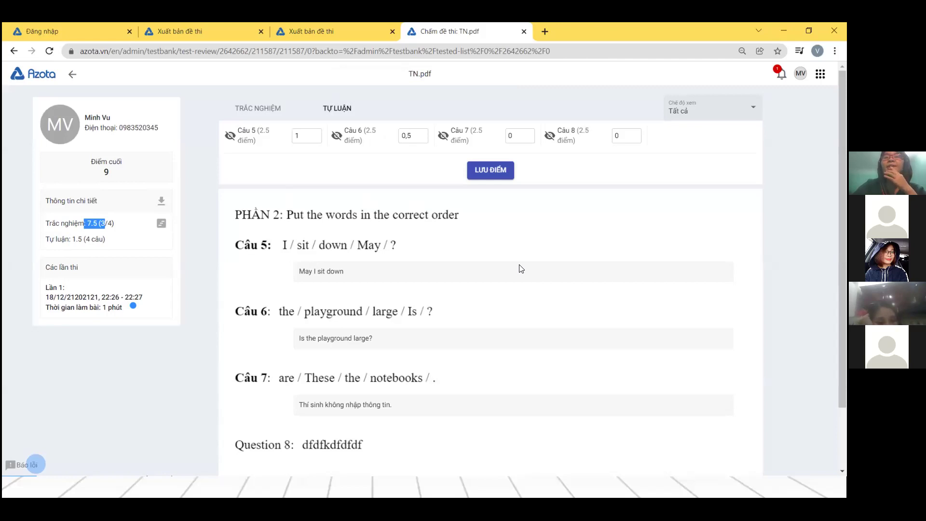
scroll(521, 268, down, 2)
scroll(521, 269, up, 2)
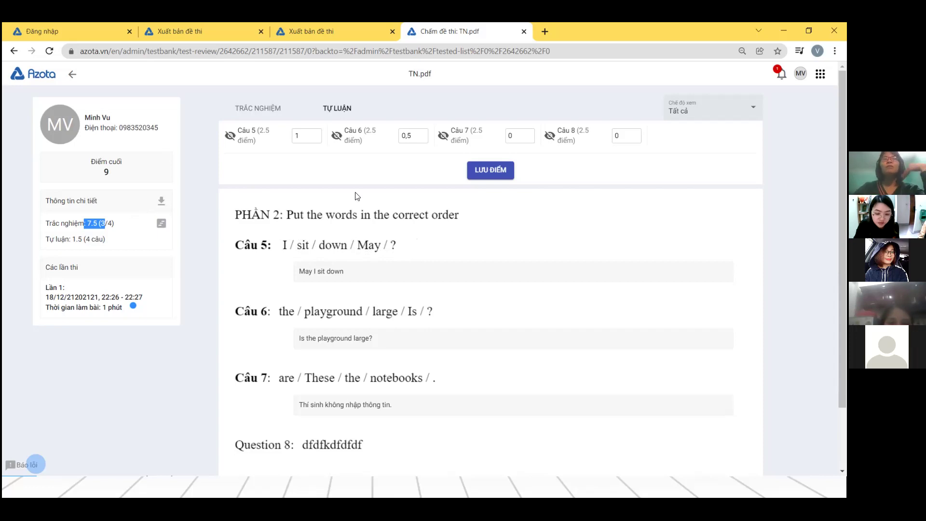
Step: Navigate back from the submissions to the Đề thi exam bank
click(72, 75)
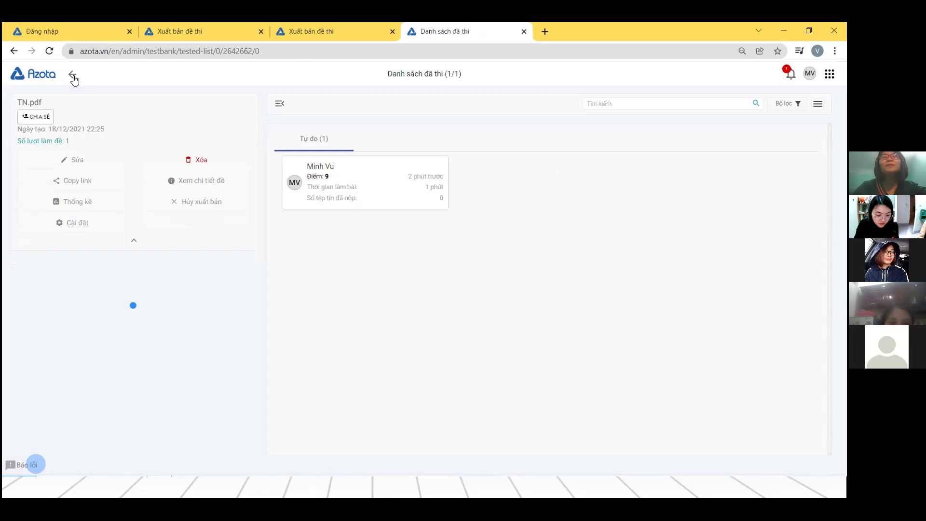
click(73, 75)
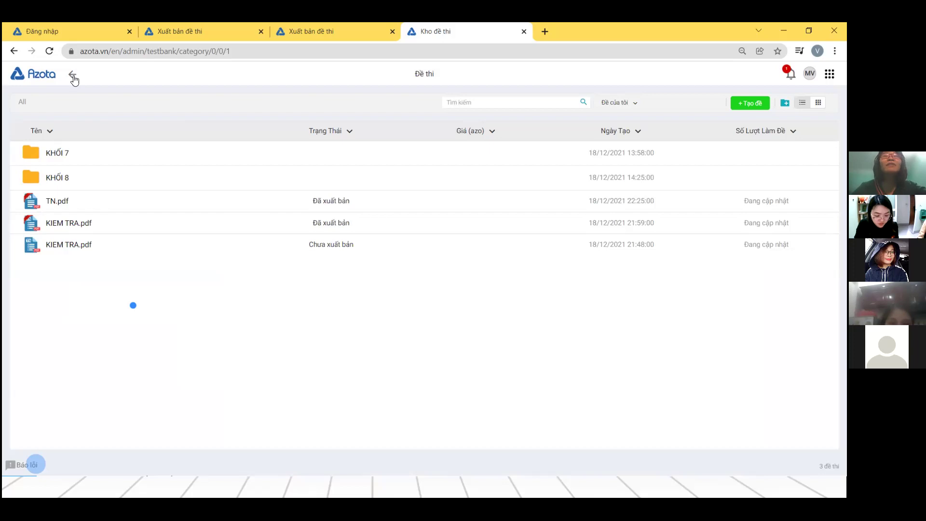
click(73, 76)
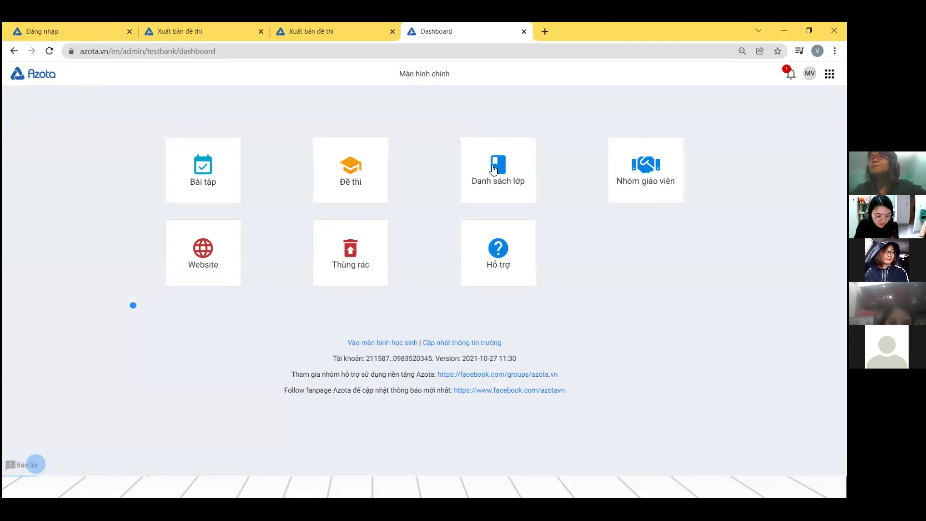
click(492, 165)
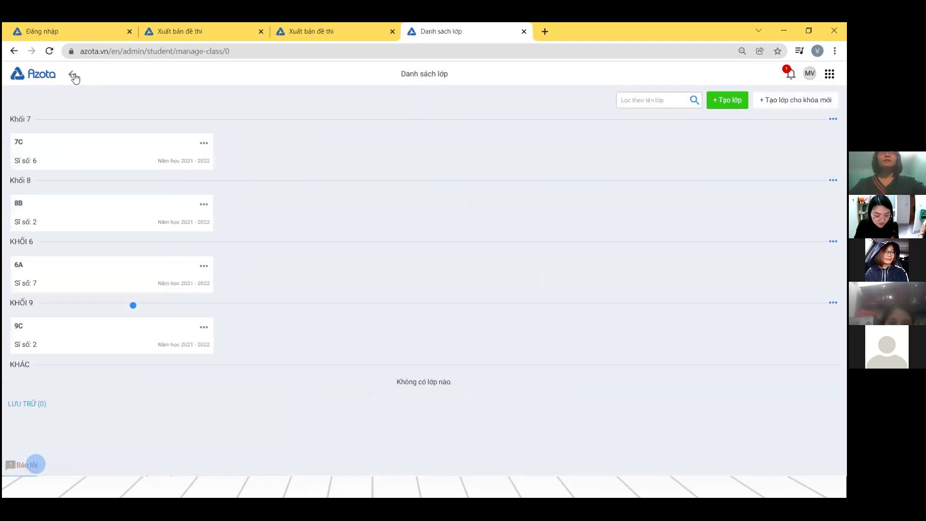
click(72, 75)
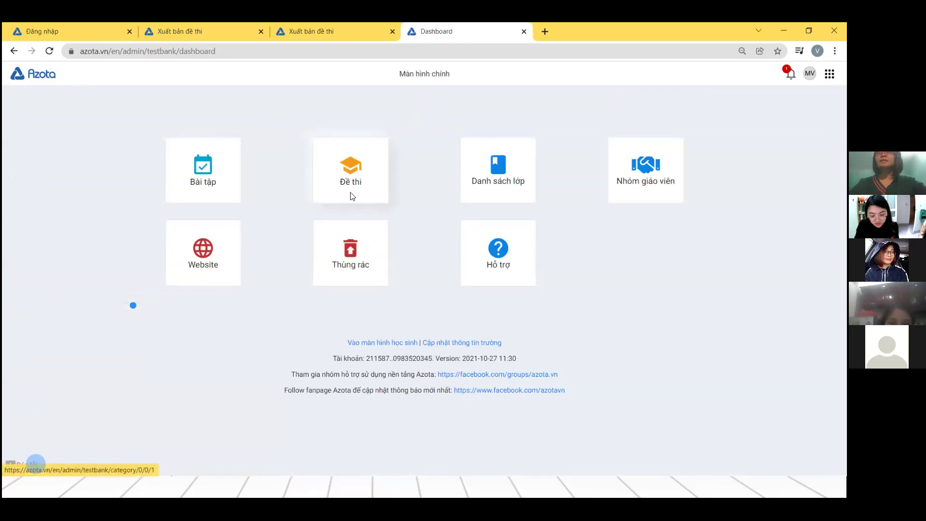
click(352, 194)
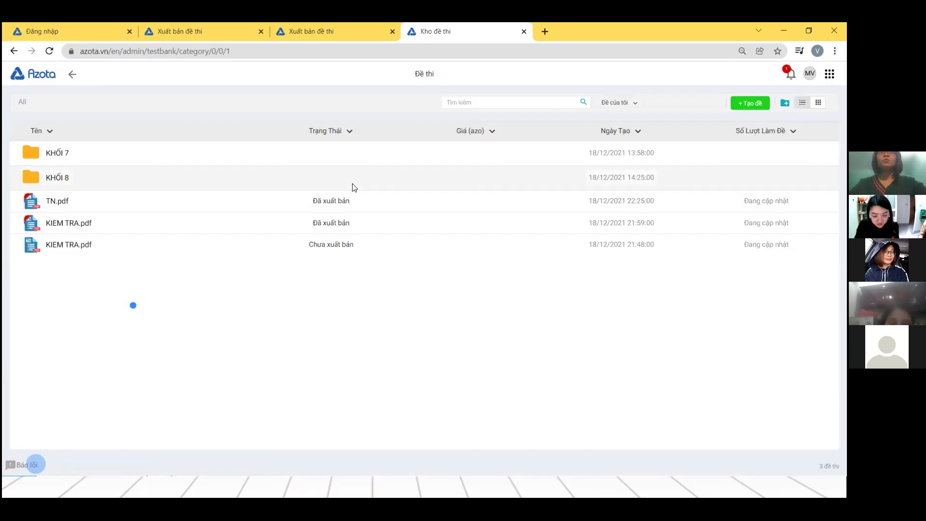
Step: Create a new (NEW) PDF 2.0 exam and upload the TN file
click(740, 105)
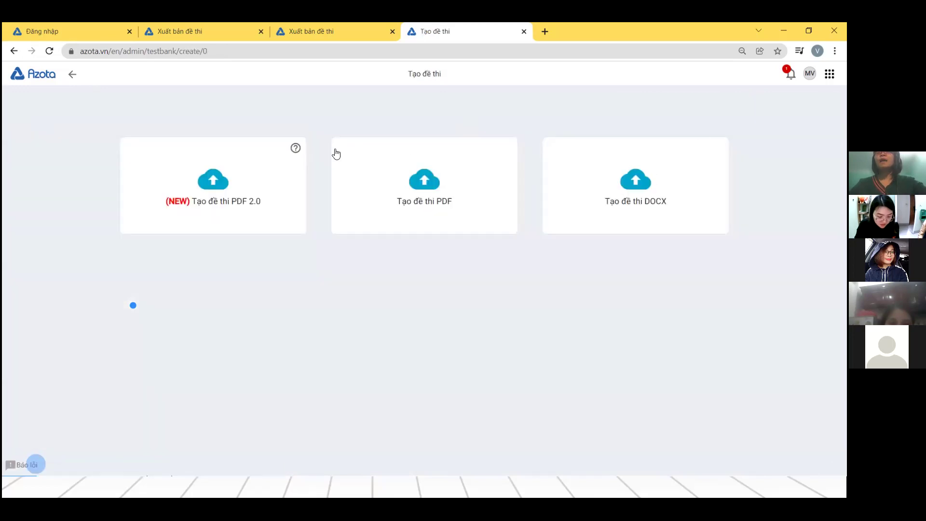
click(218, 187)
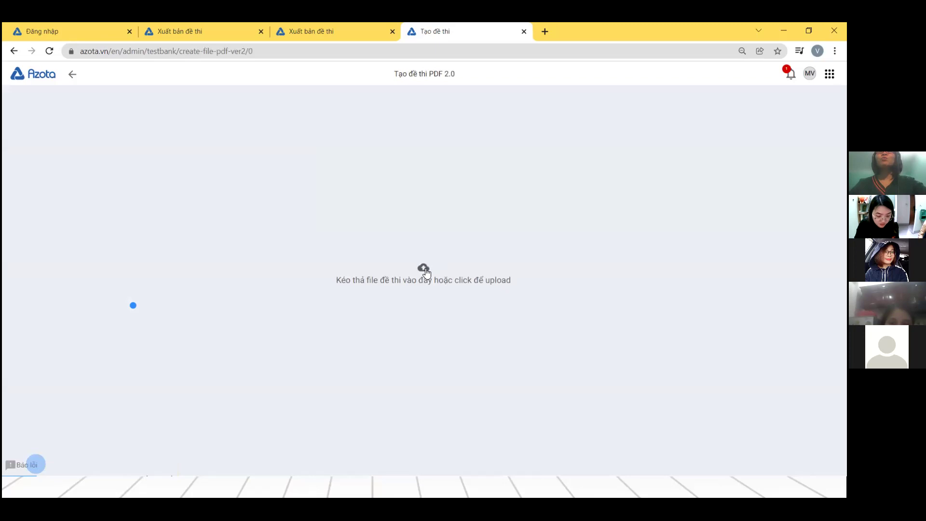
click(425, 270)
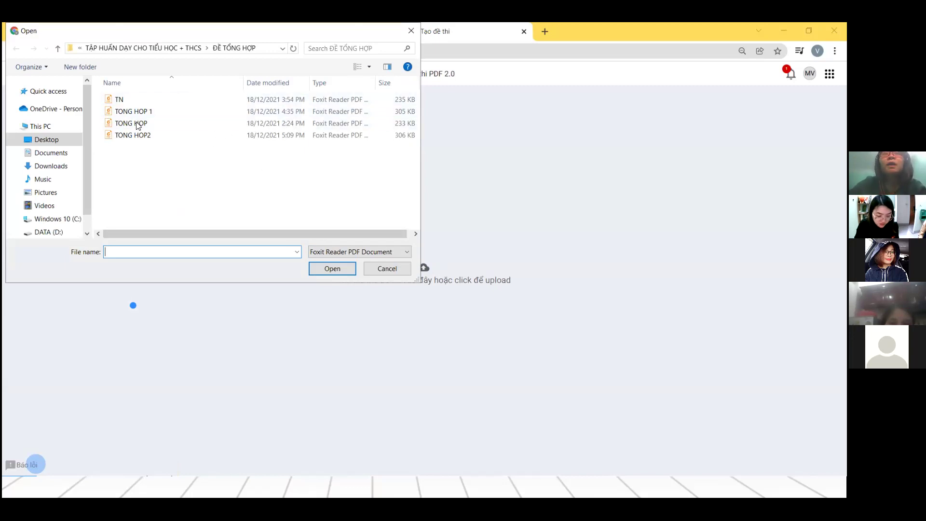
click(270, 100)
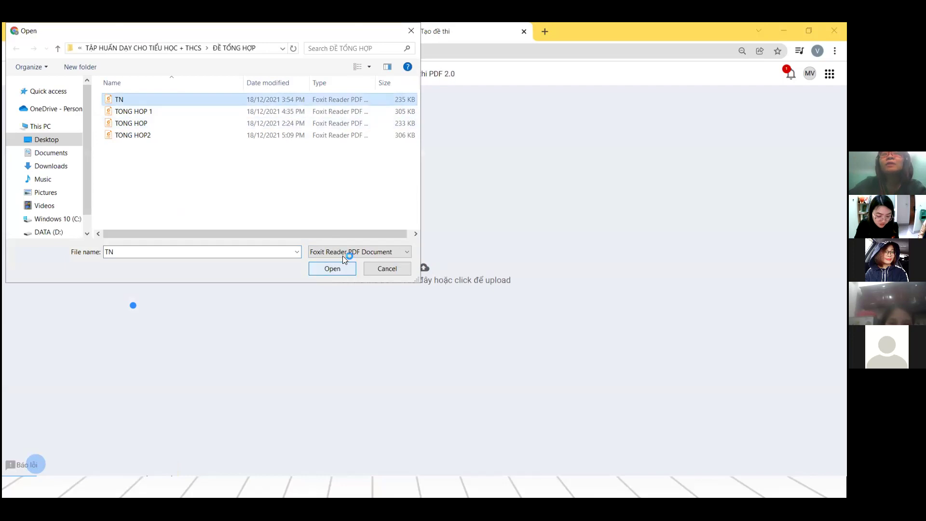
click(332, 269)
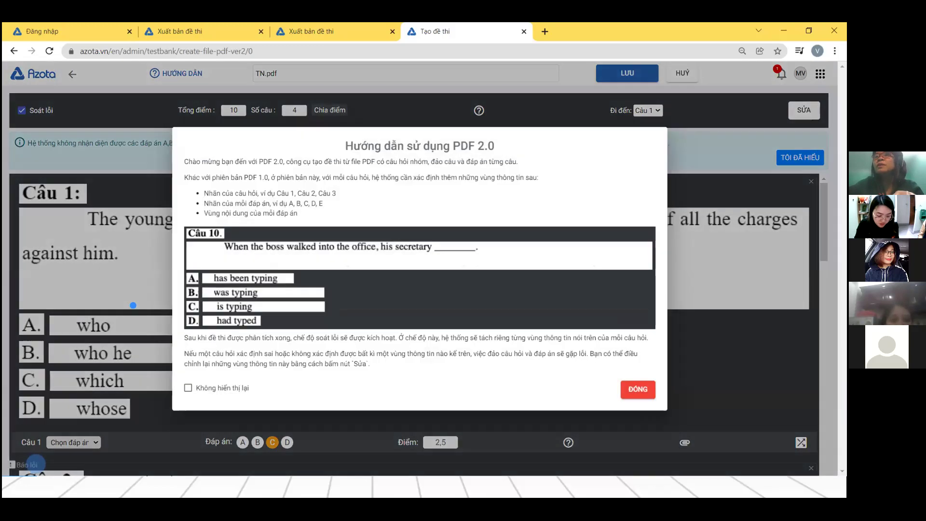
Step: Close the PDF 2.0 guide and change Câu 5's type to 'Điền từ vào chỗ trống'
click(638, 386)
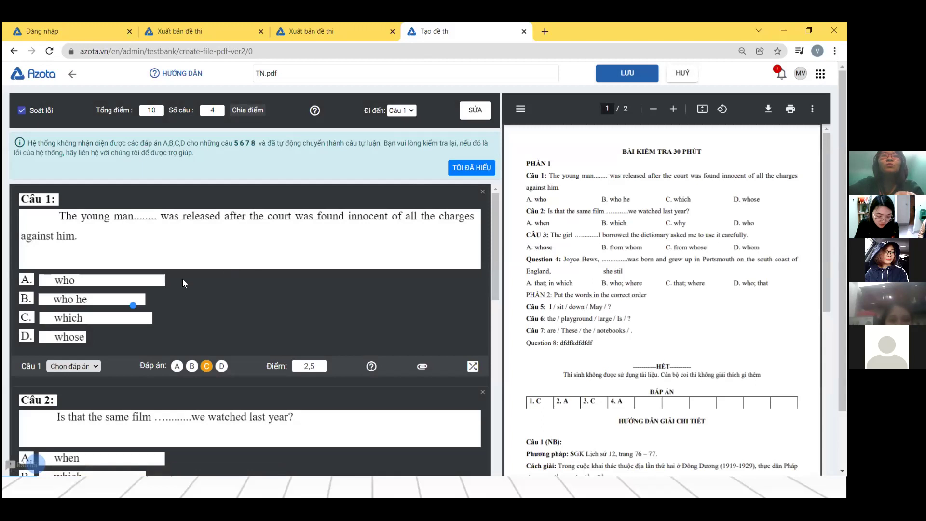
scroll(129, 289, down, 5)
scroll(130, 288, down, 7)
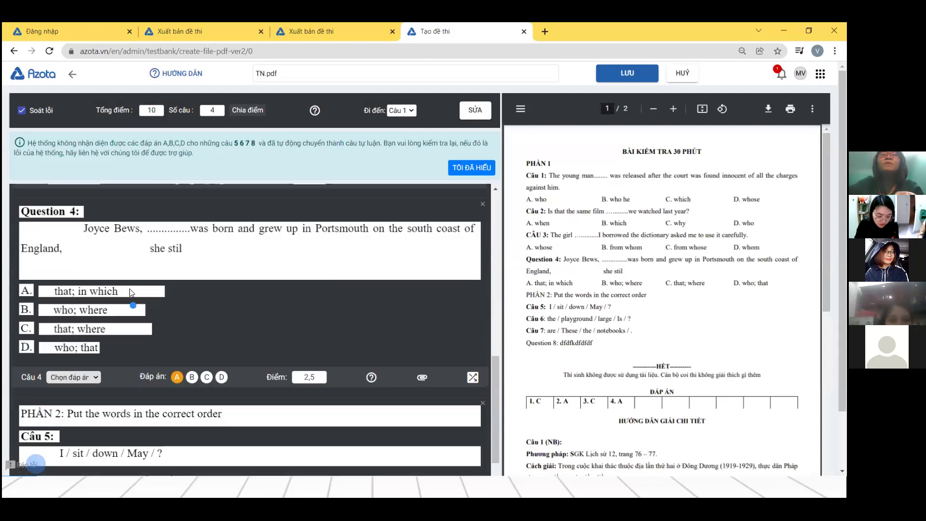
scroll(129, 292, down, 5)
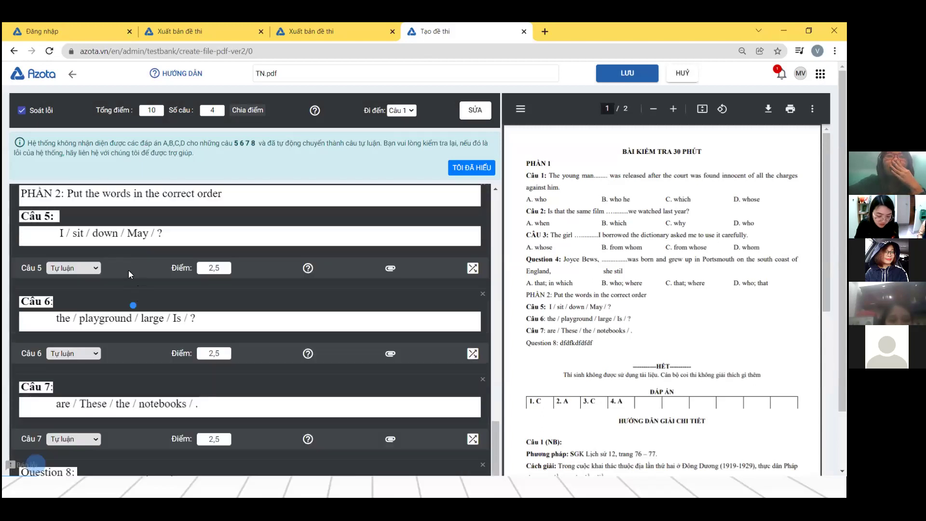
click(95, 269)
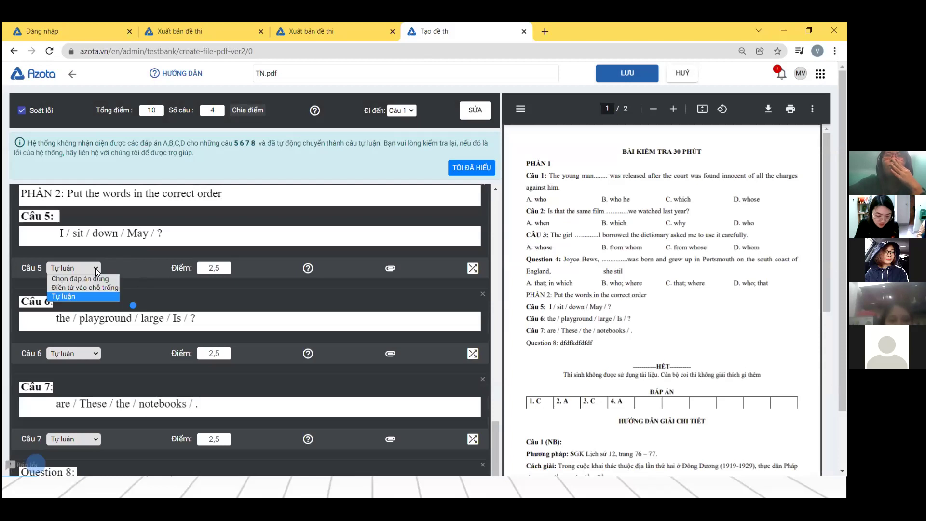
click(106, 268)
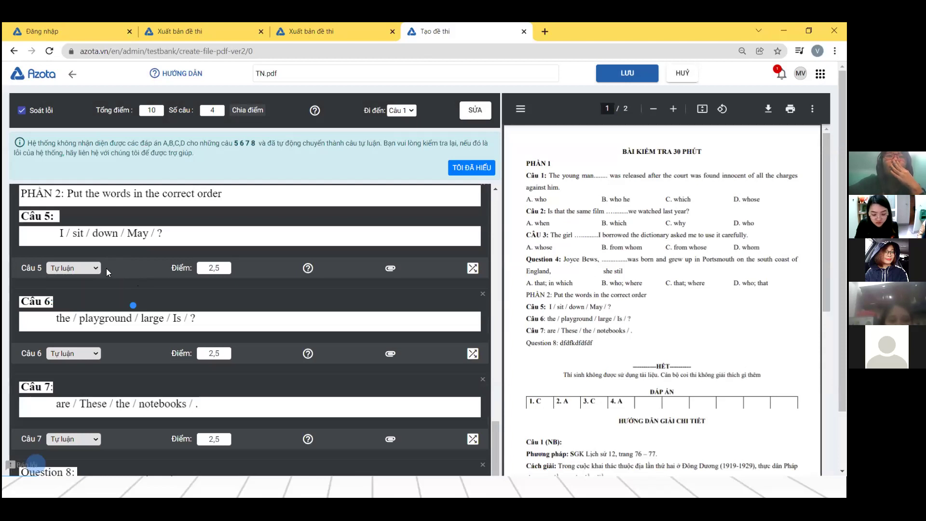
click(308, 268)
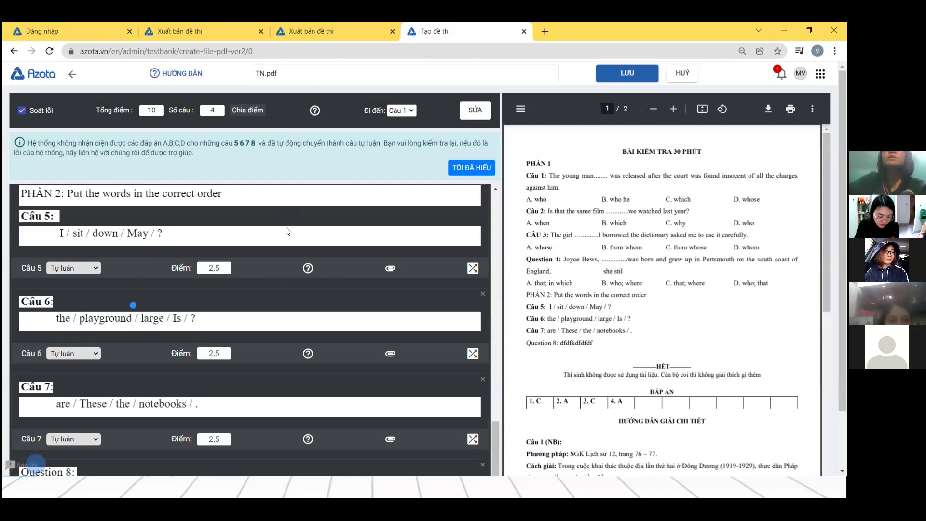
click(94, 268)
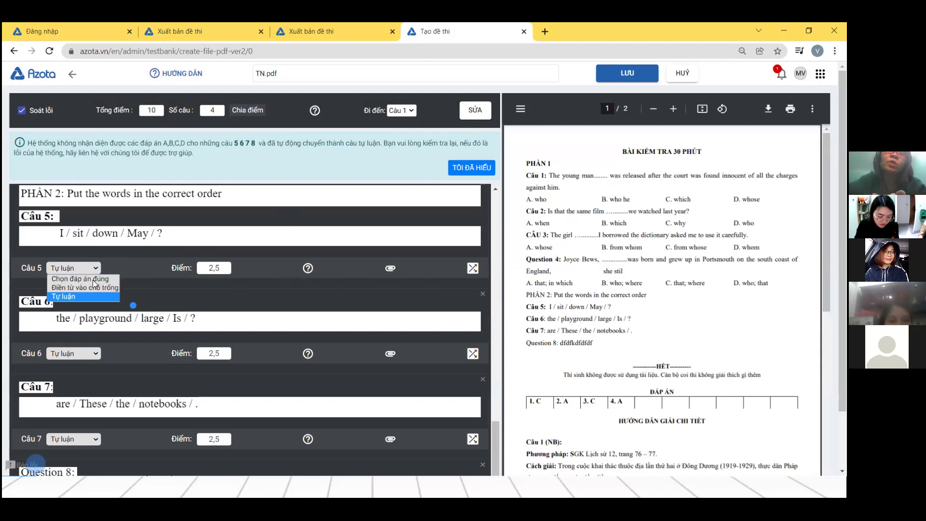
click(92, 265)
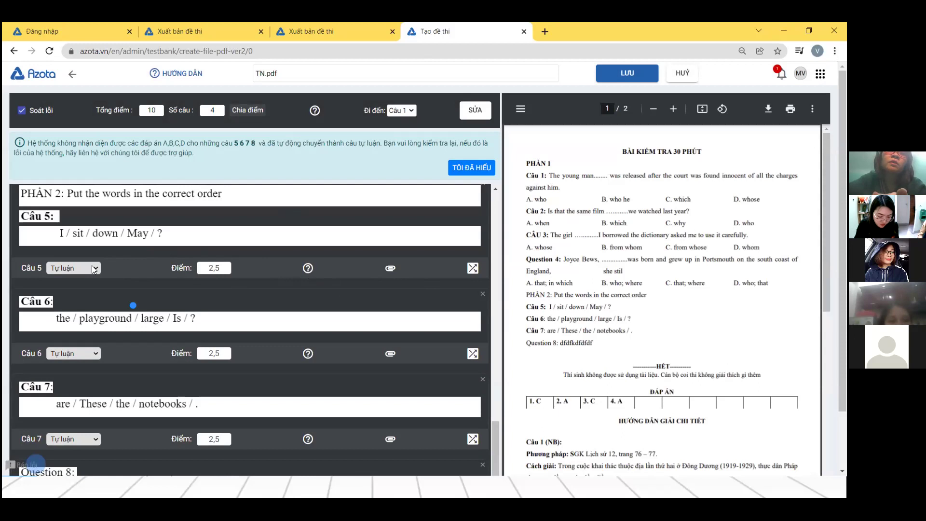
click(91, 265)
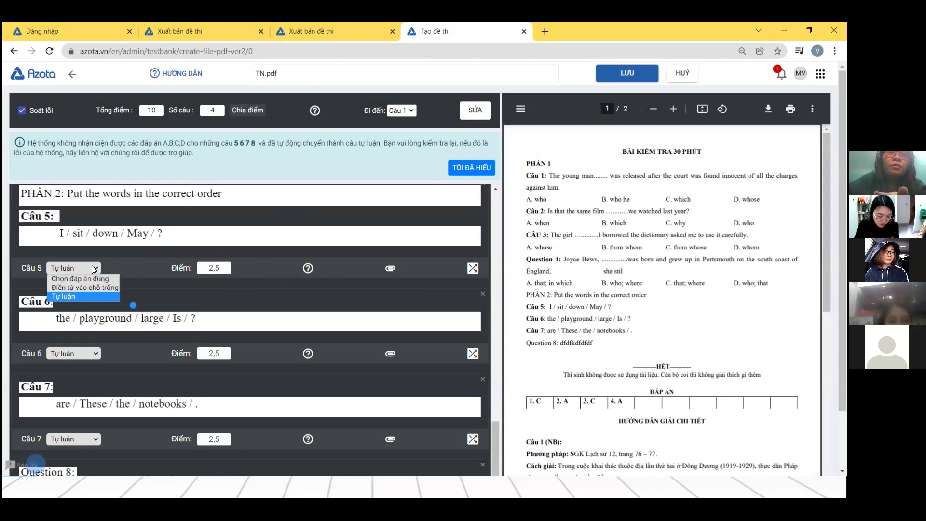
click(105, 290)
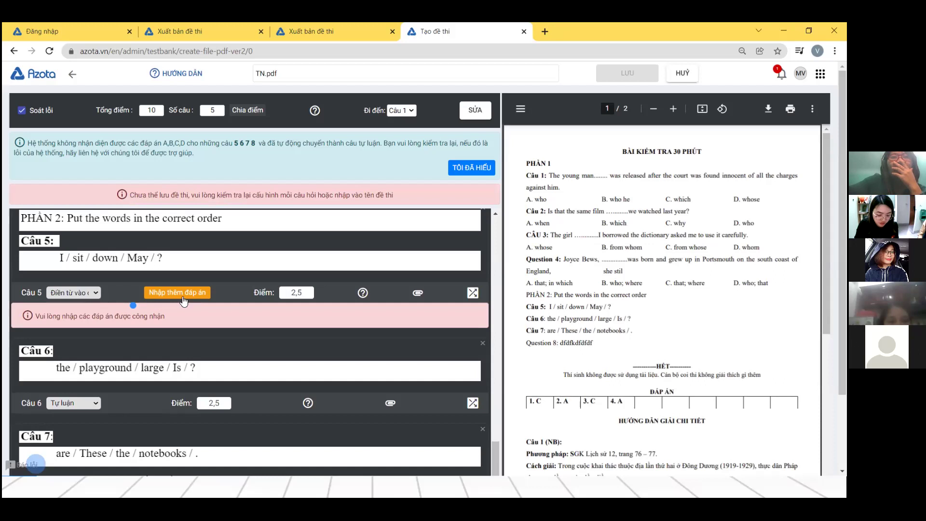
Step: Open Câu 5's accepted-answer settings via 'Nhập thêm đáp án'
click(94, 295)
click(105, 310)
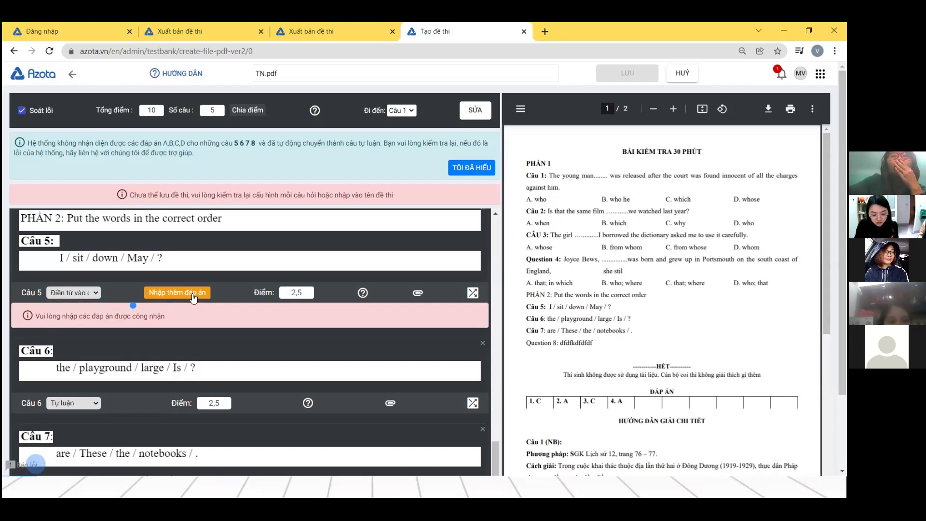
click(433, 315)
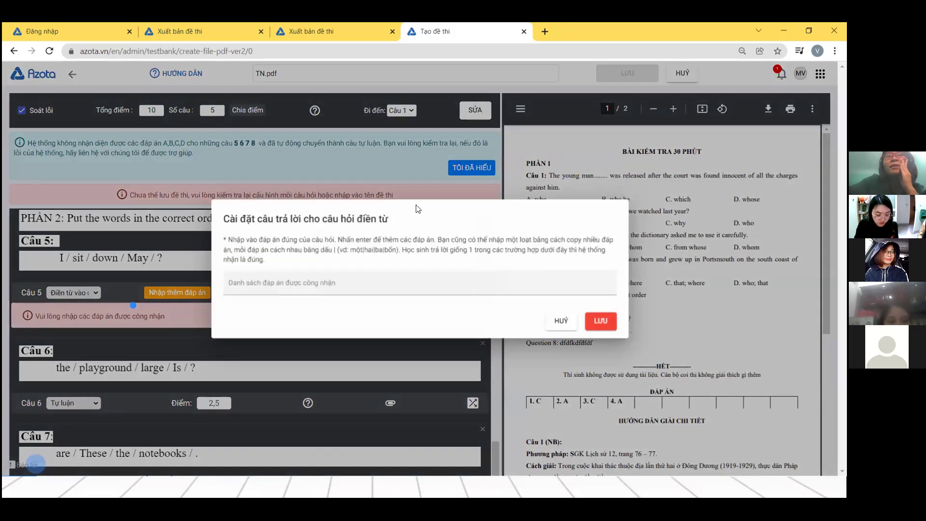
drag(441, 165, 386, 187)
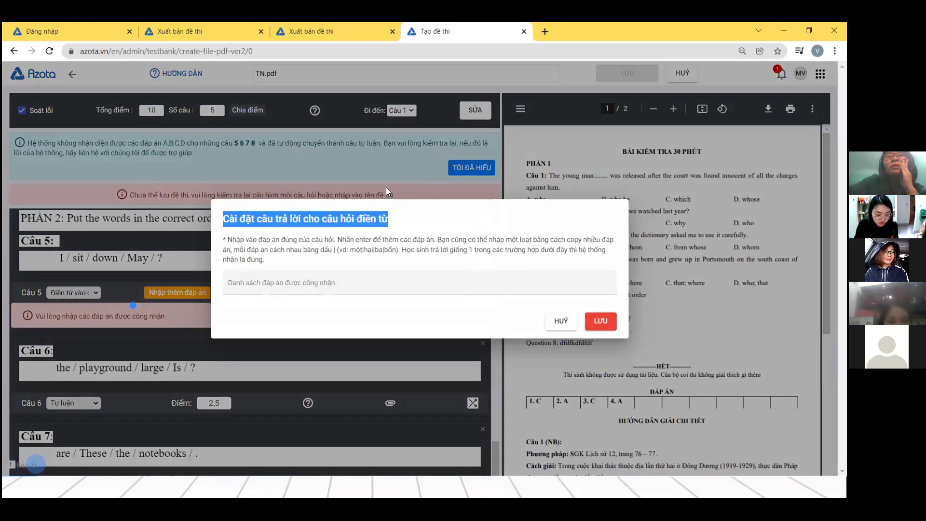
Step: Add 'May I sit down?' and 'may i sit down' as accepted answers
click(245, 283)
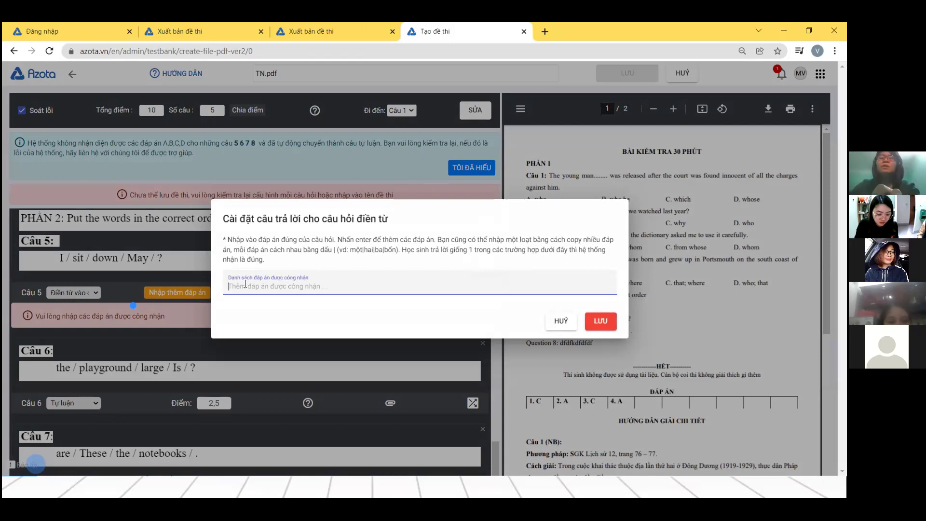
text(May)
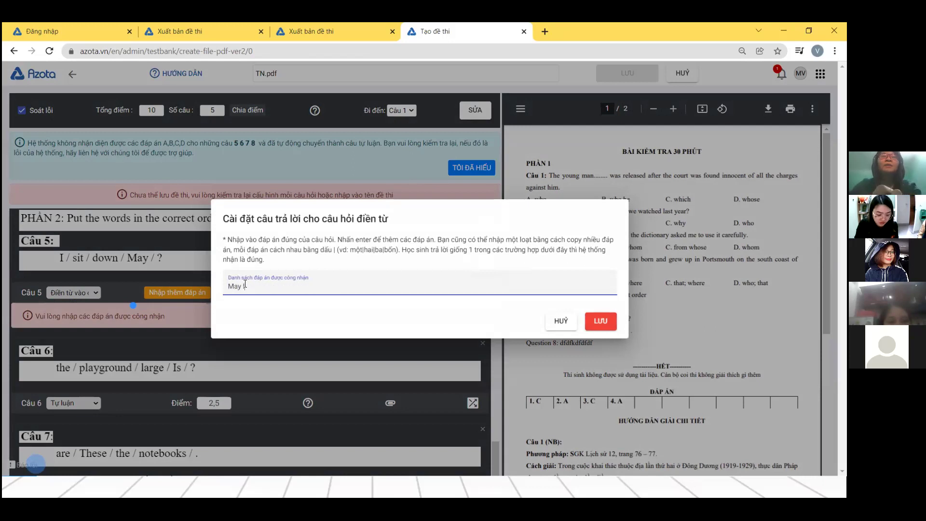
text( I sit)
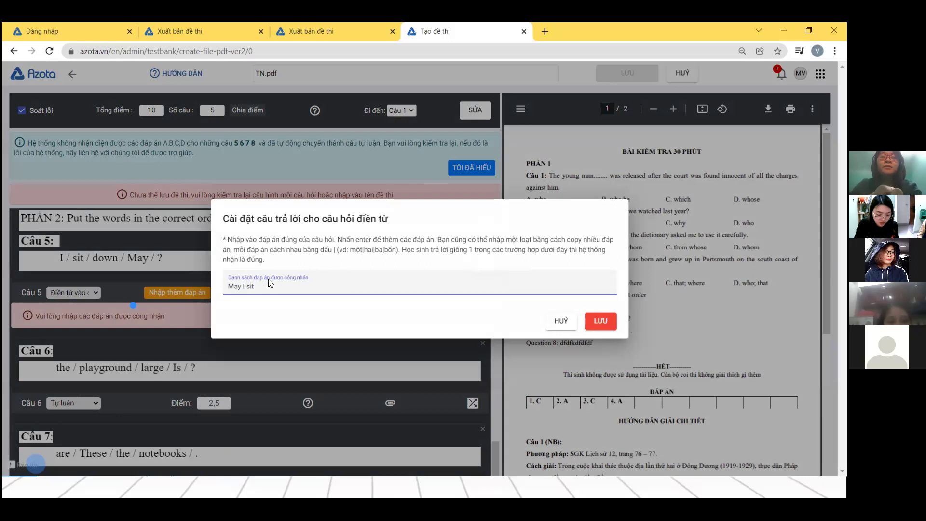
text( down)
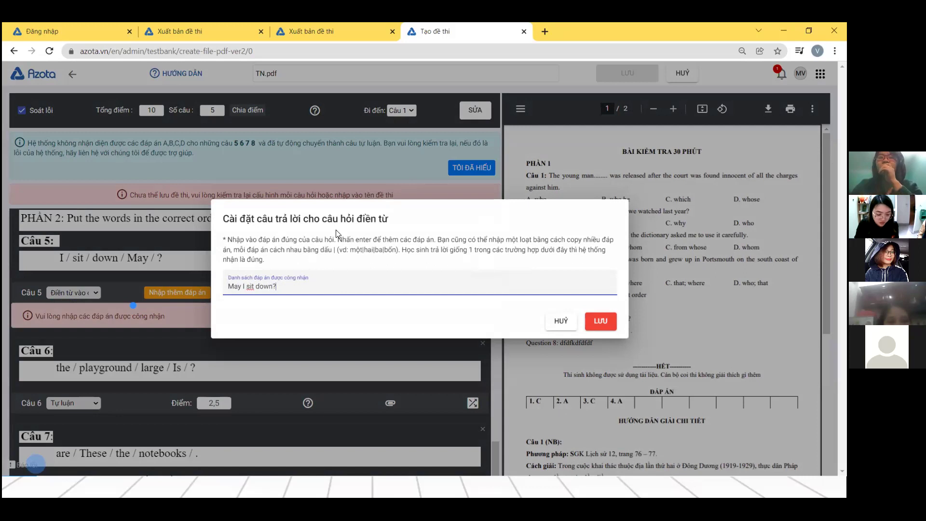
text(?)
key(Return)
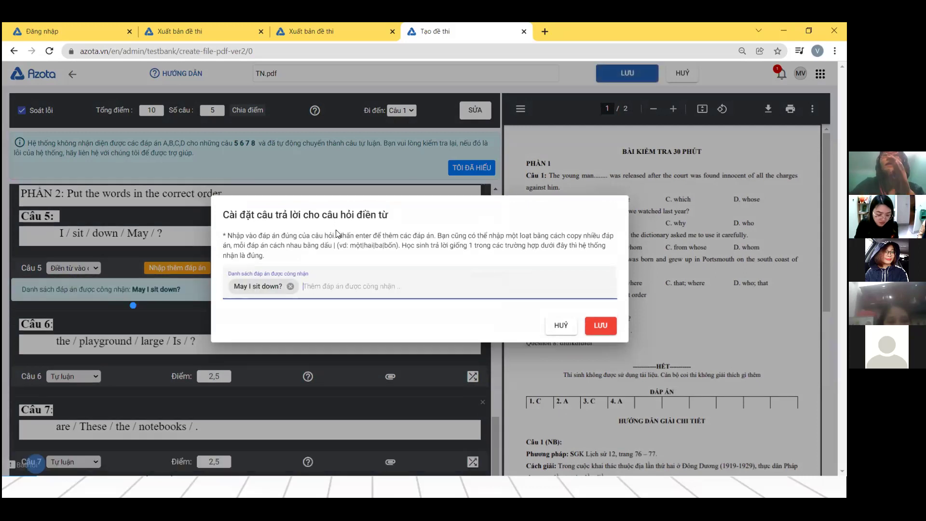
text(may )
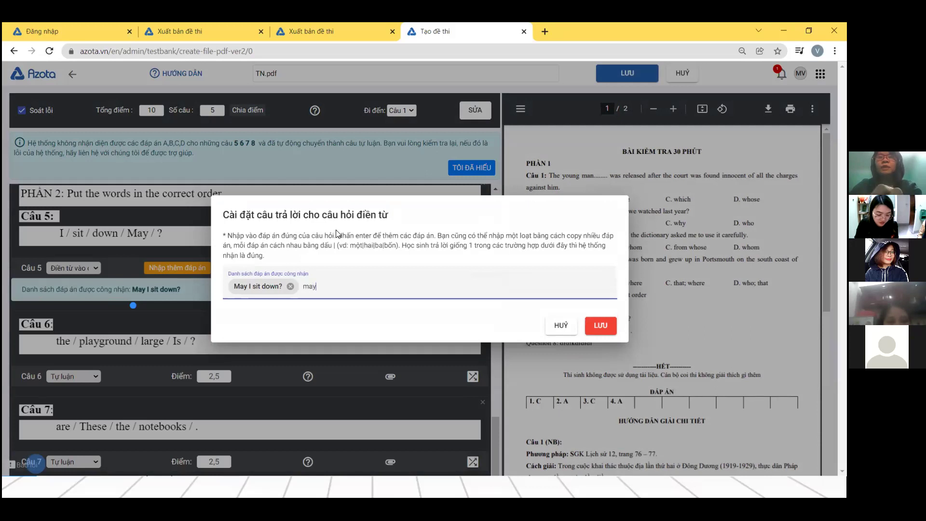
text(i sit )
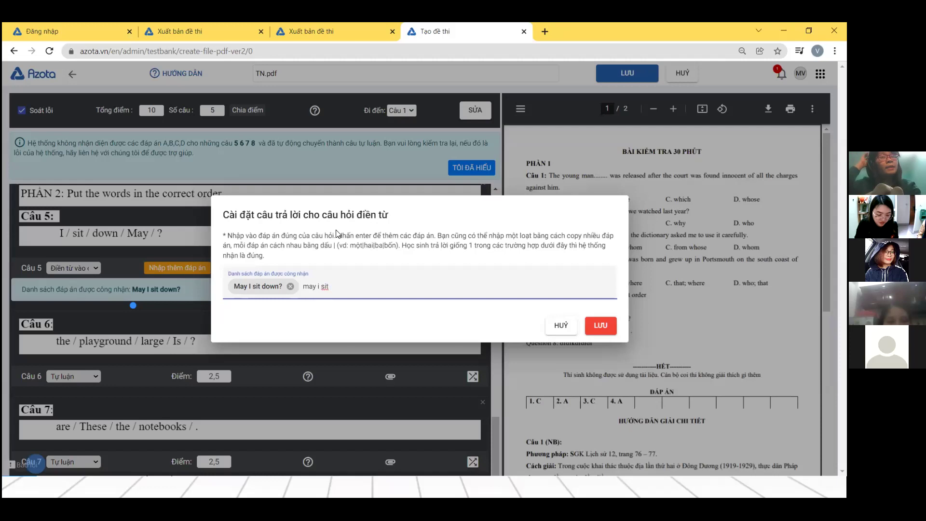
text(down)
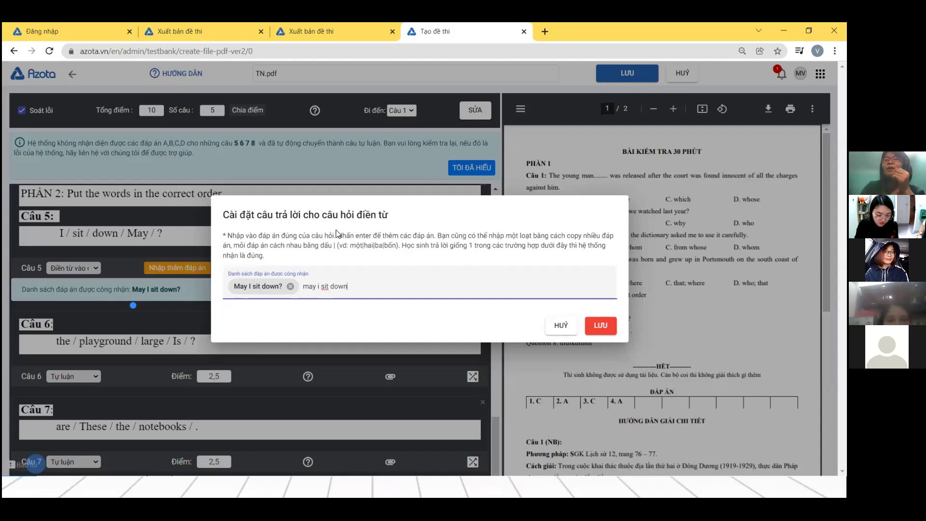
key(Return)
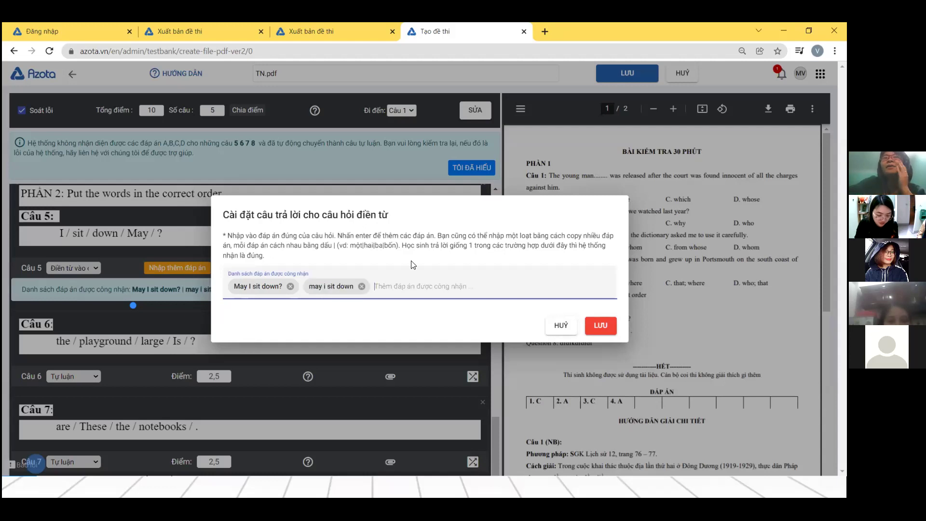
Step: Save Câu 5's accepted answers with LƯU and check the Số câu value of 5
click(600, 326)
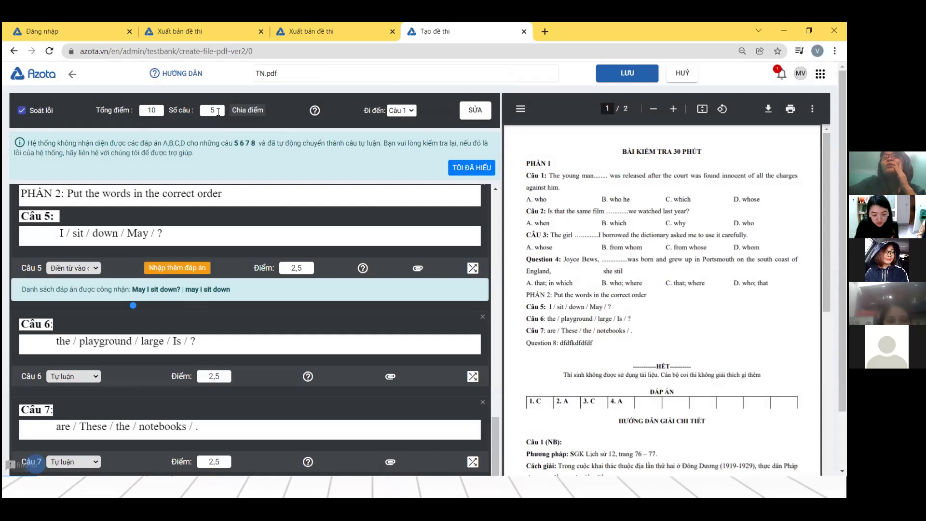
double_click(211, 110)
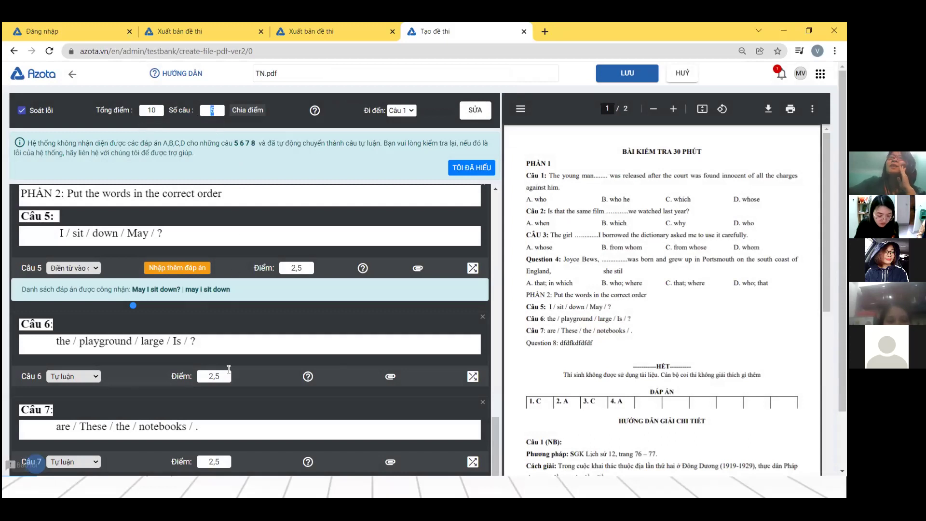
scroll(236, 361, down, 1)
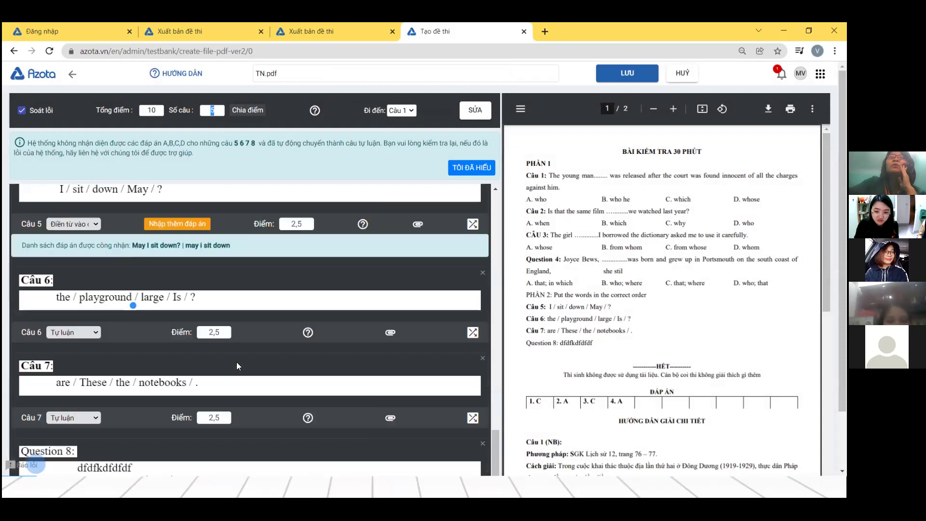
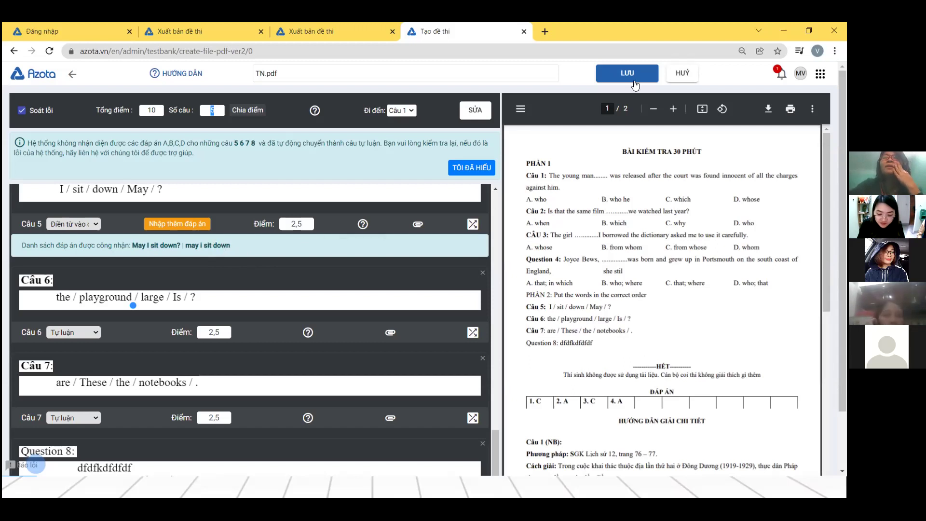
Step: Leave Câu 5's question type unchanged, save the TN.pdf exam and confirm its re-creation
scroll(271, 235, up, 5)
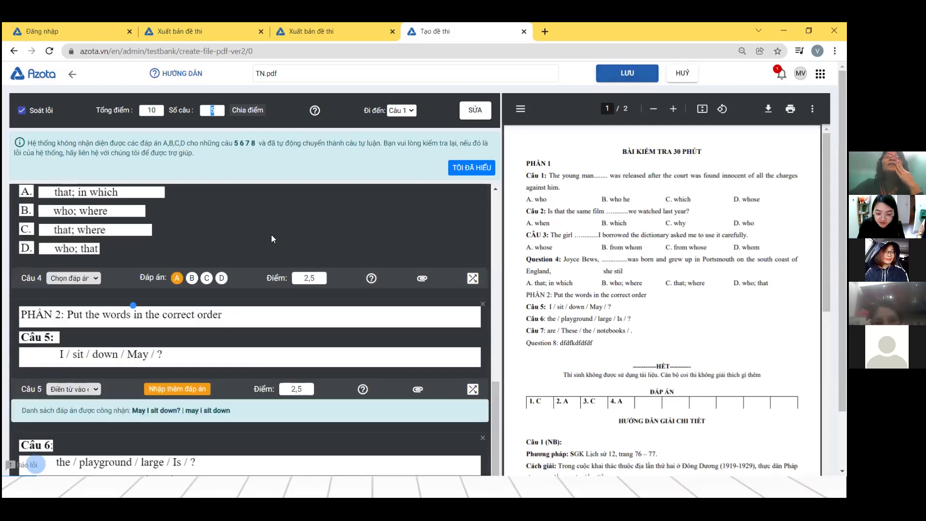
scroll(262, 193, down, 2)
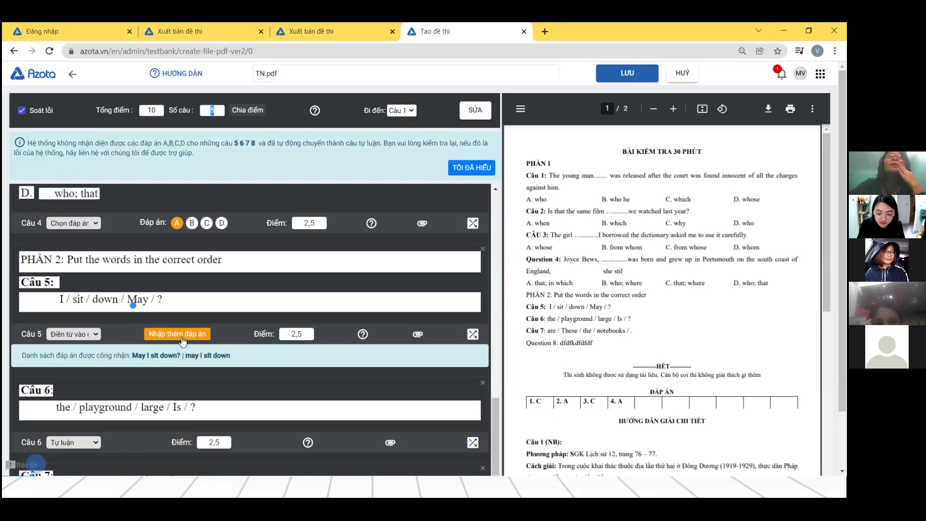
click(87, 334)
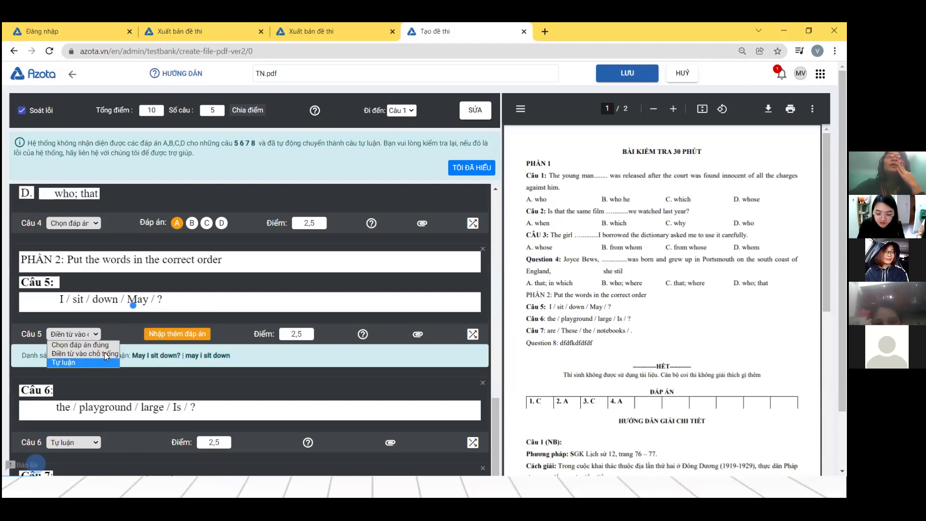
click(211, 335)
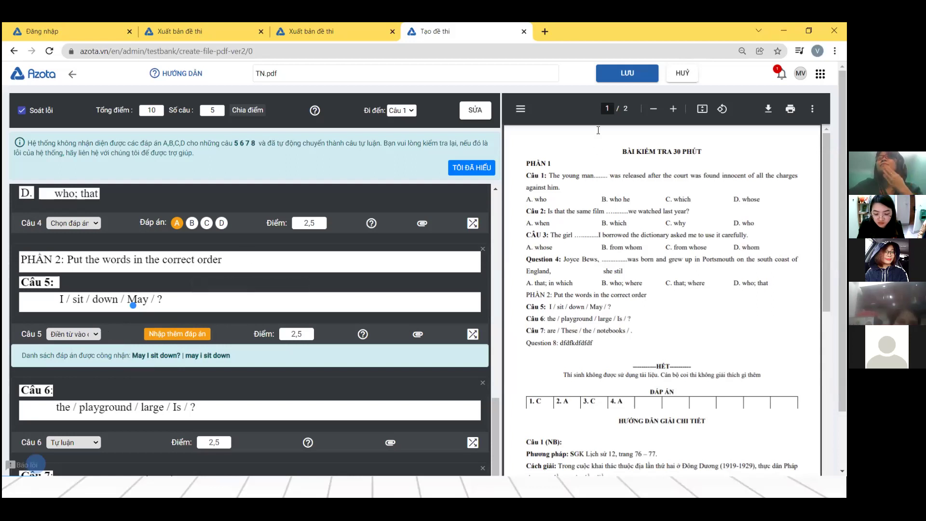
click(475, 300)
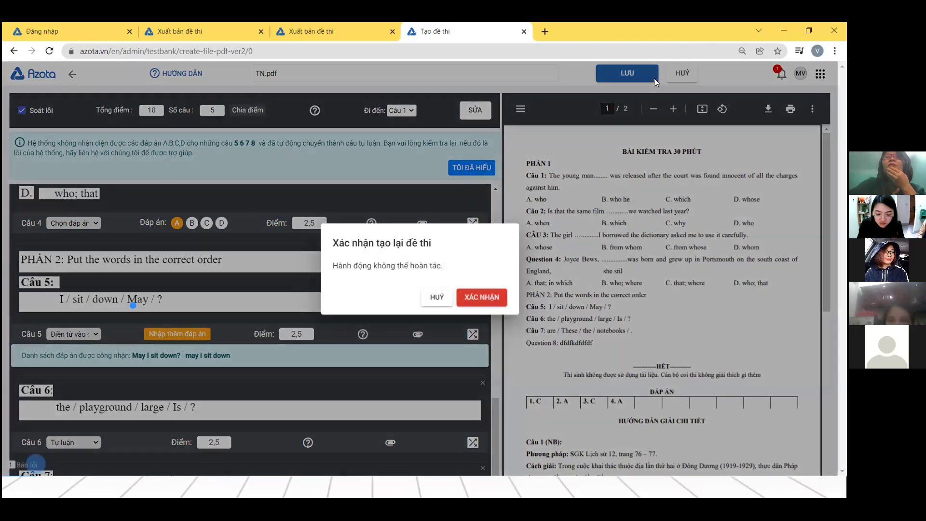
key(Escape)
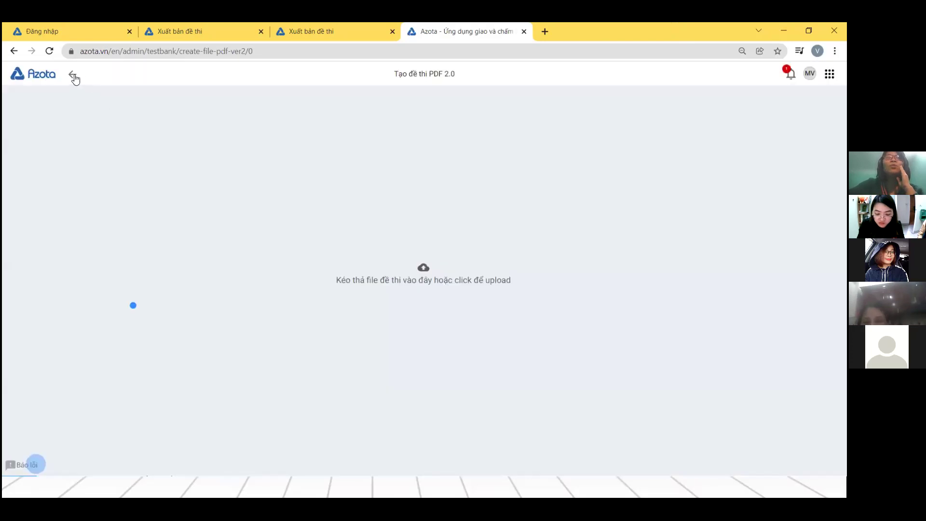
Step: Return to the main dashboard and show the Bài tập homework list for all classes
click(73, 75)
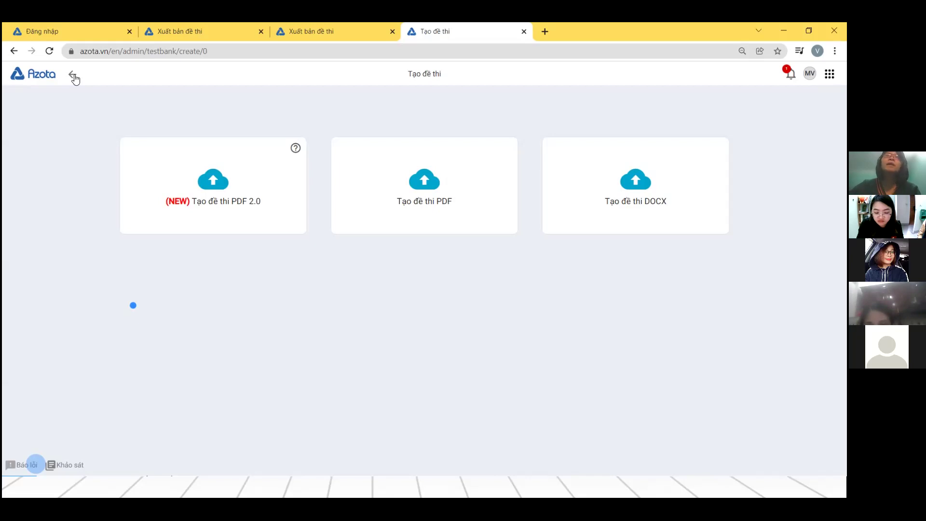
click(73, 76)
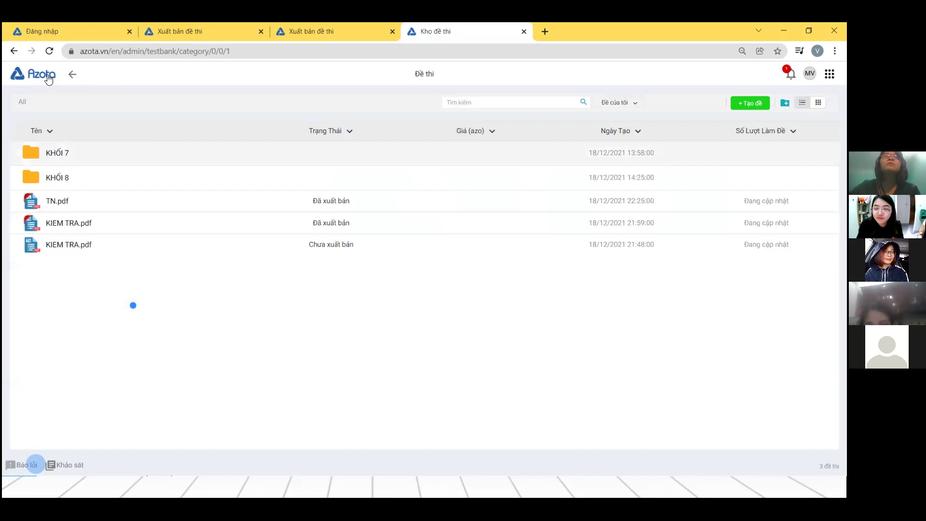
click(71, 75)
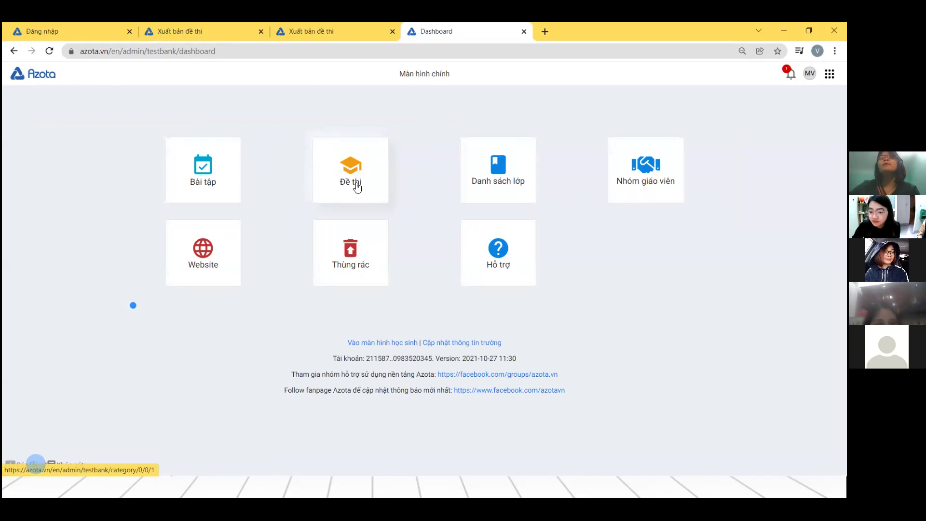
click(207, 187)
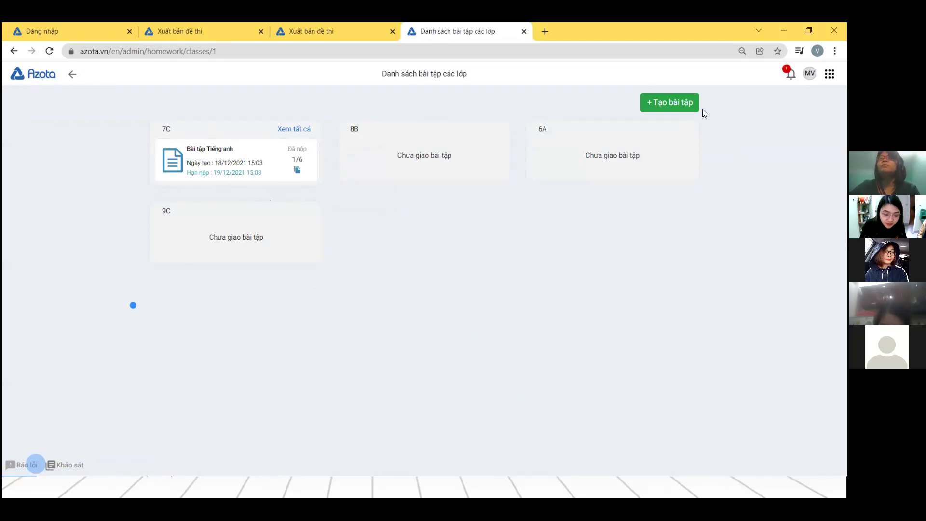
Step: Start a new homework titled 'BÀI TẬP TIẾNG ANH GIỮA KỲ'
click(677, 104)
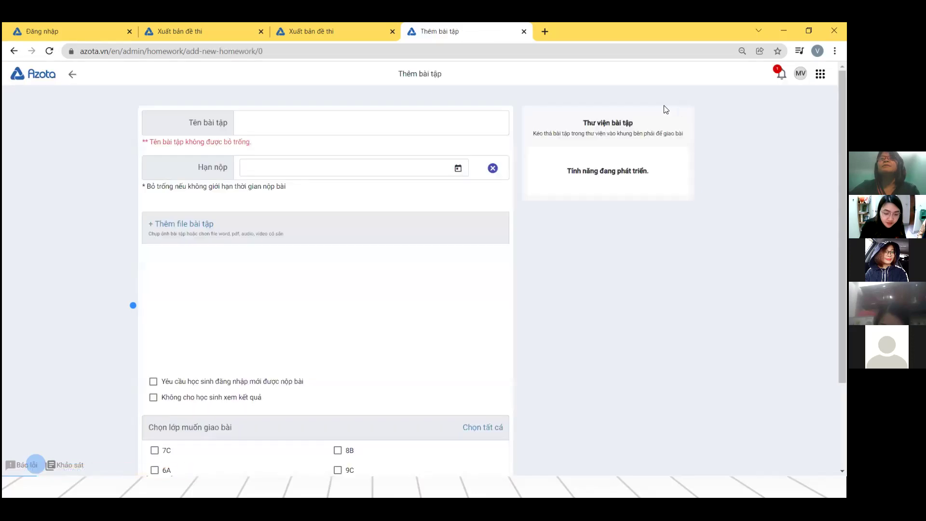
click(73, 82)
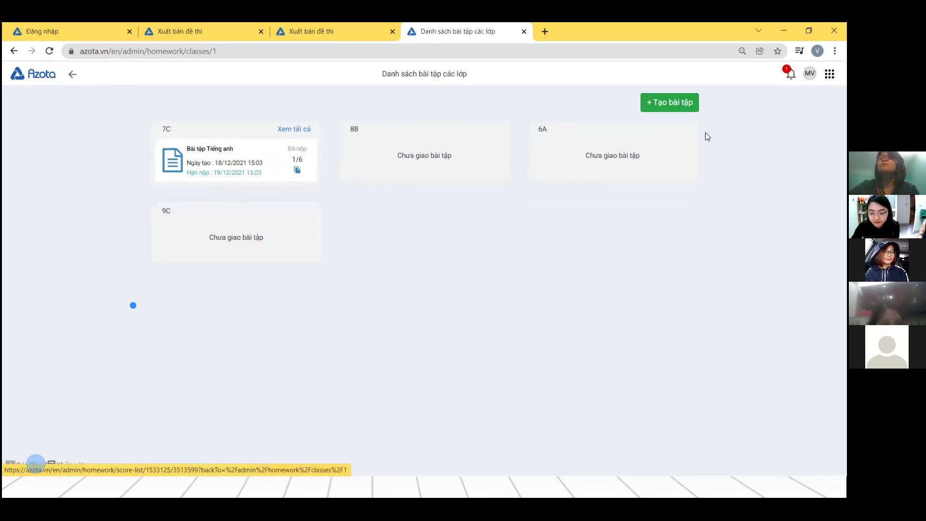
click(684, 104)
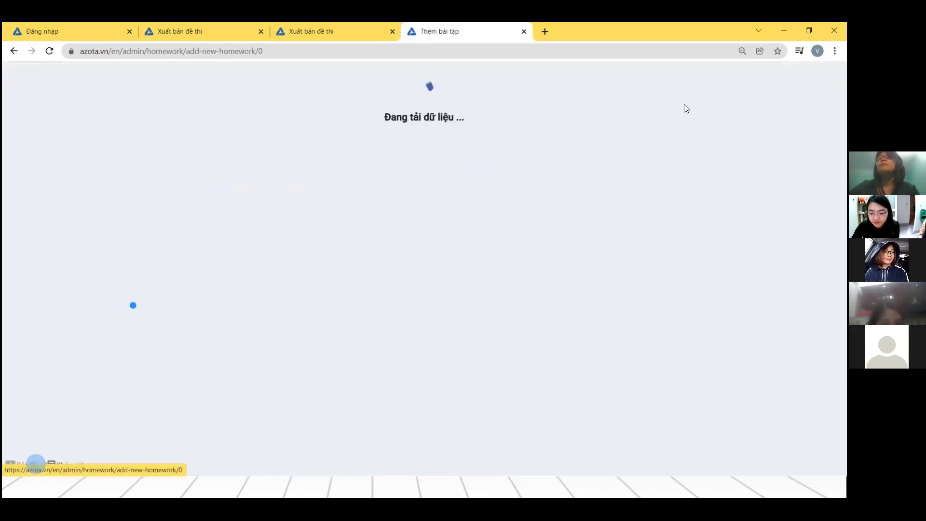
click(273, 120)
text(BÀI )
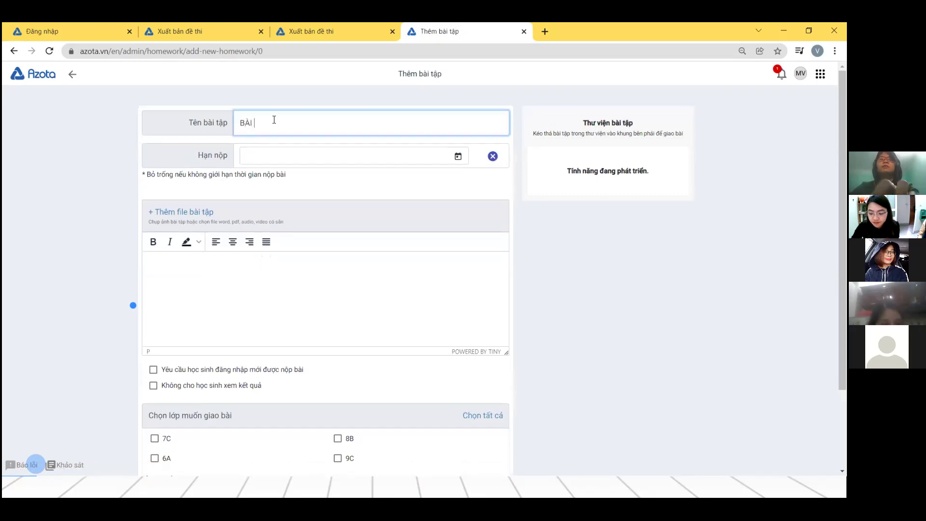
text(TẬP TIẾNG AN)
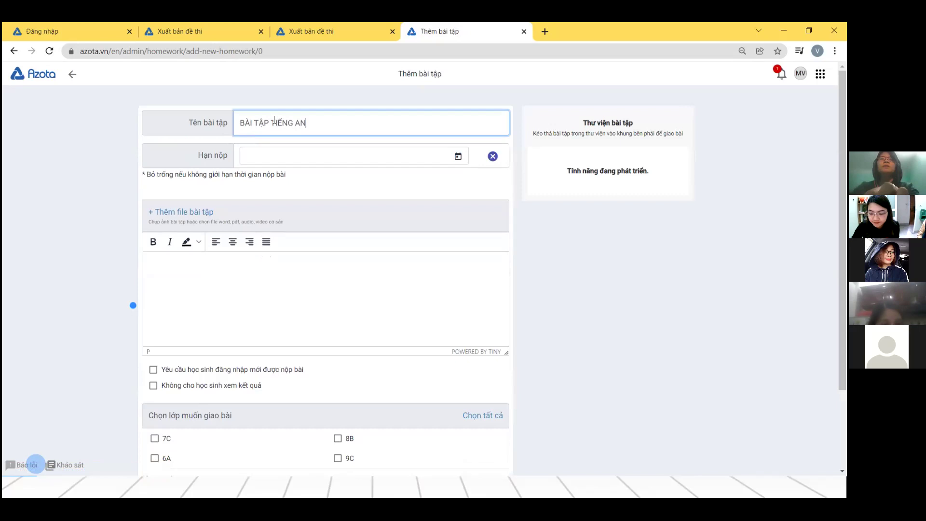
text(H GIỮA KỲ)
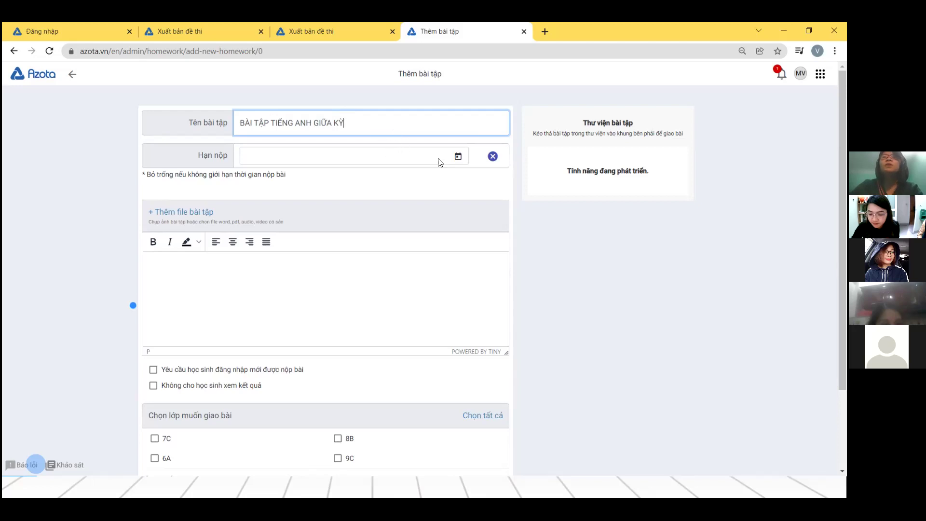
click(455, 159)
click(457, 158)
click(457, 158)
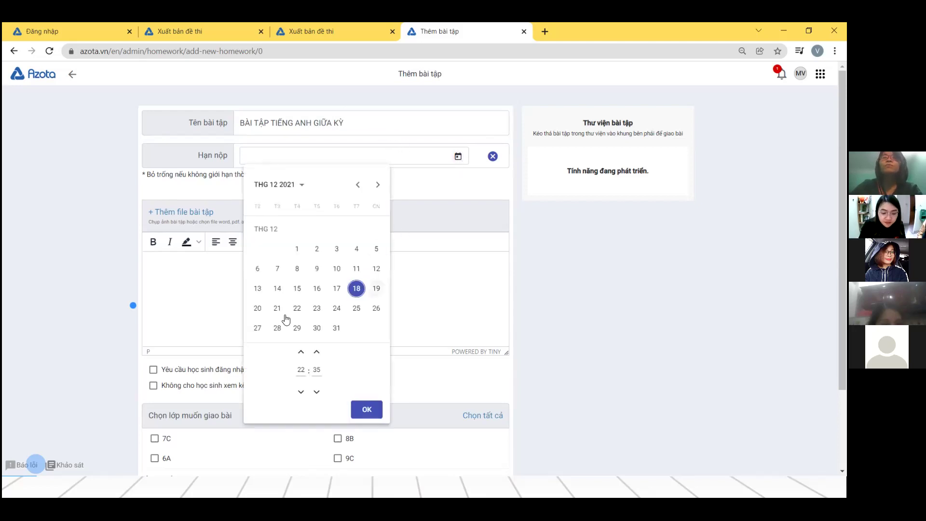
click(258, 309)
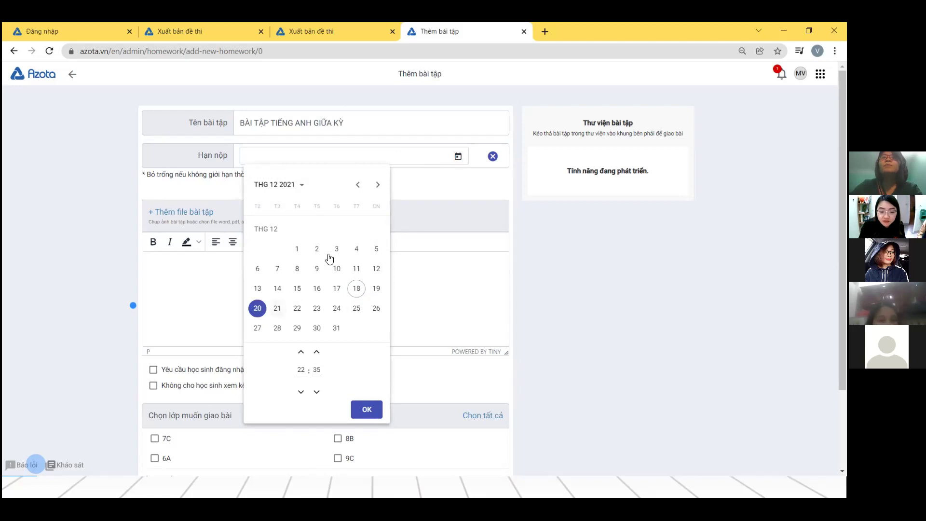
click(363, 410)
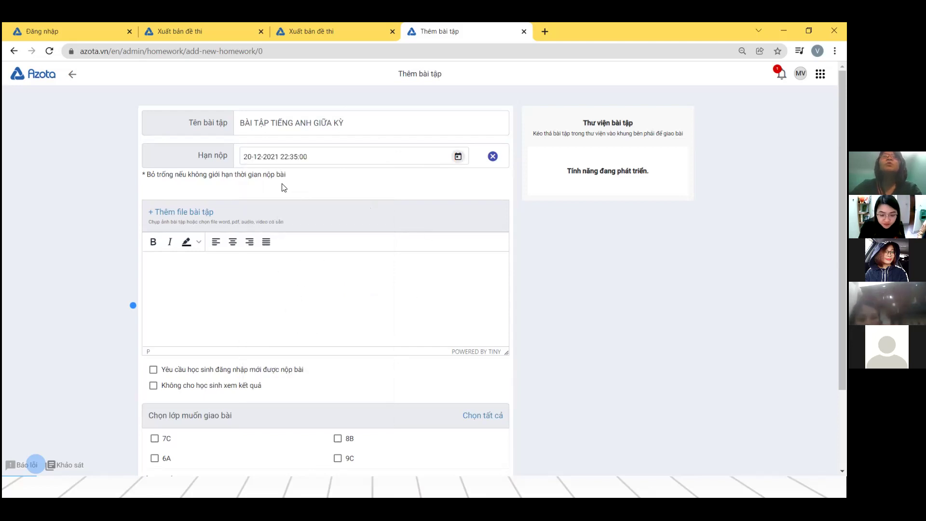
click(206, 213)
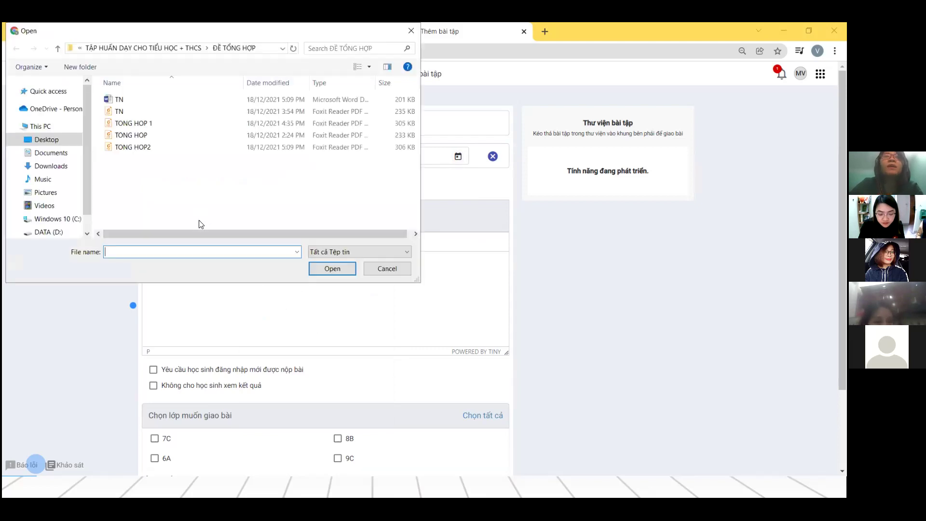
Step: Attach TONG HOP 1.pdf and add instructions to work on paper, write full name, photograph and submit
click(146, 123)
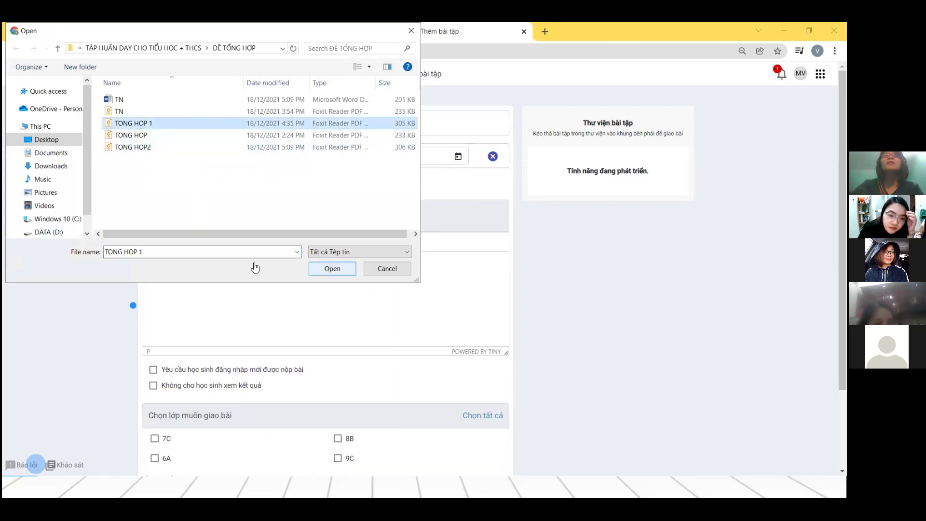
click(332, 269)
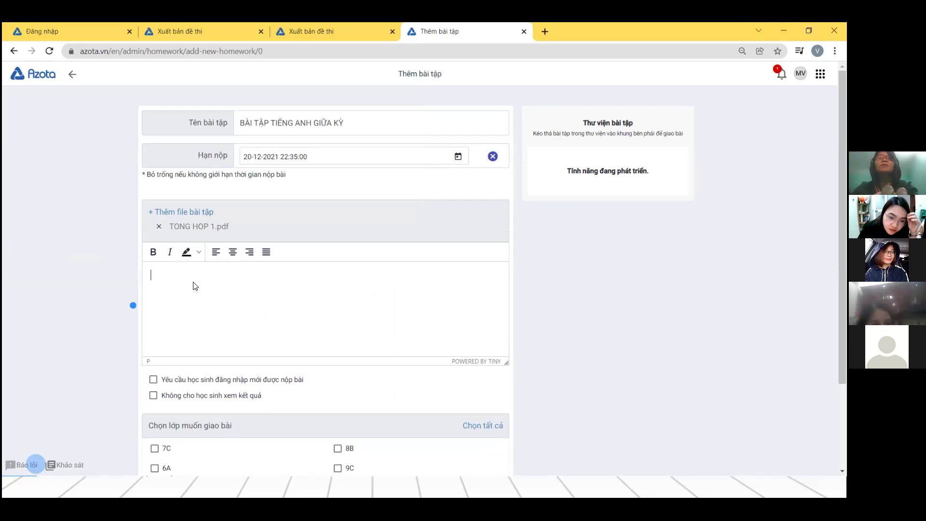
text(u cầu các )
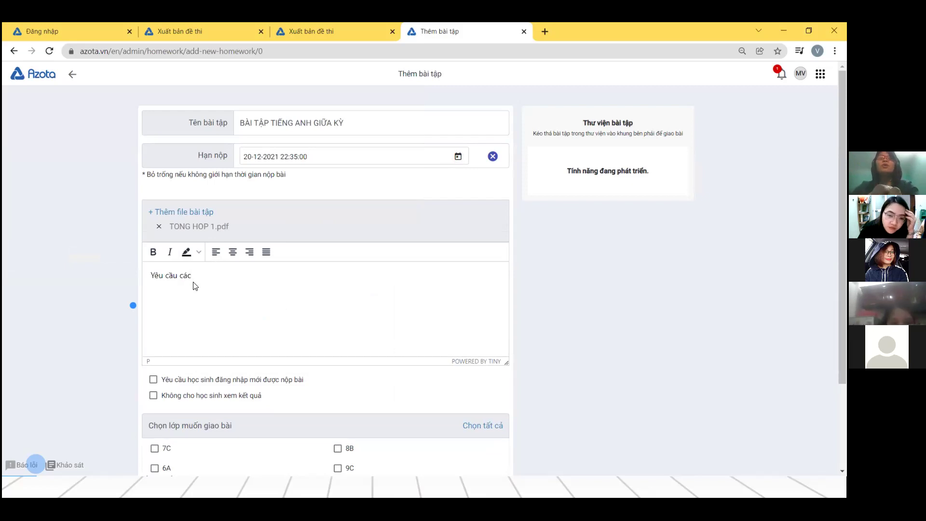
text(em la)
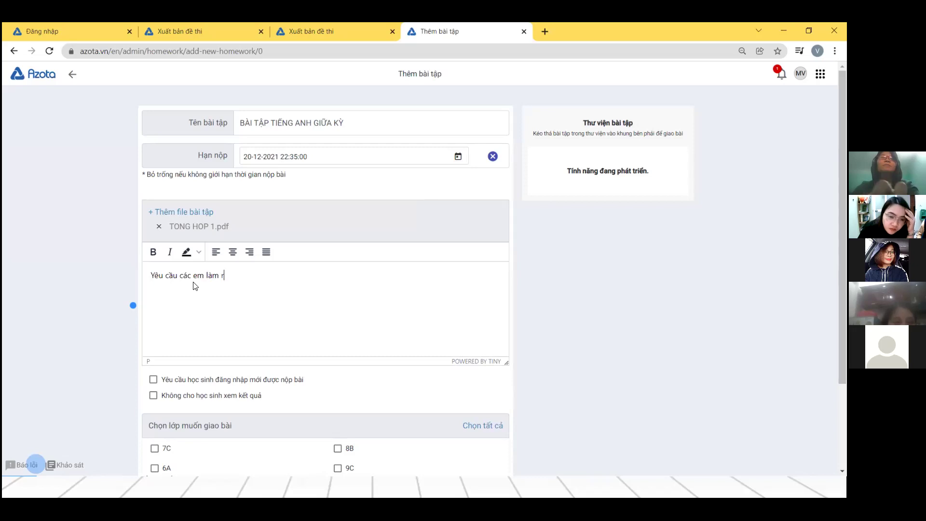
text(m ra giấy kie)
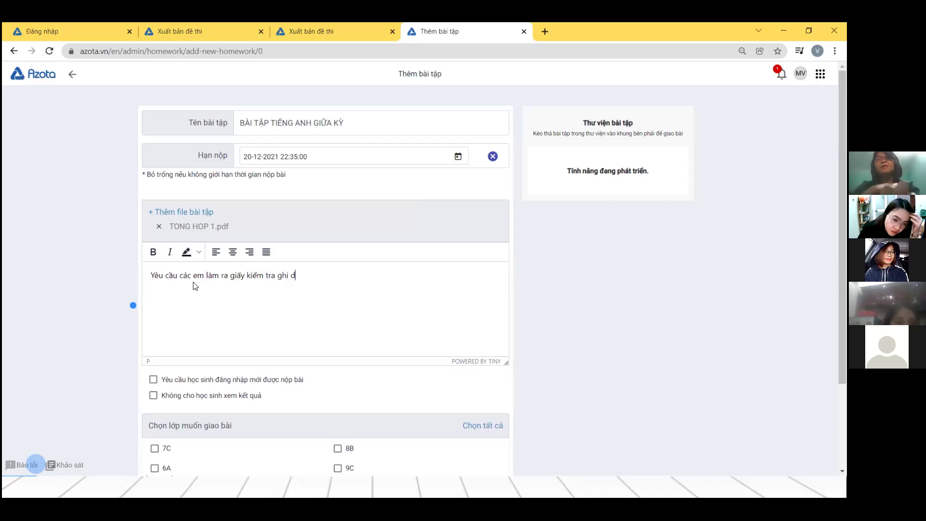
text(m tra ghi đầy đur ho)
text(j tên rồi chụp )
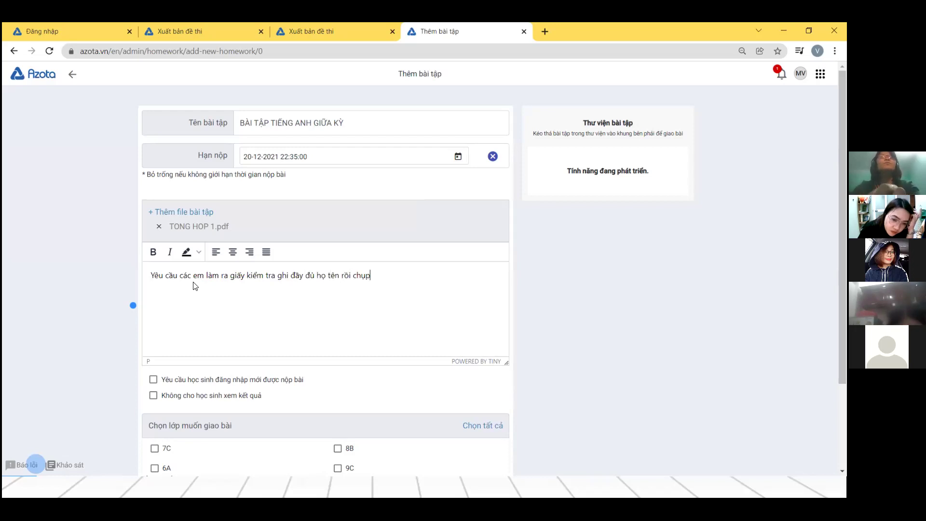
text(nộp)
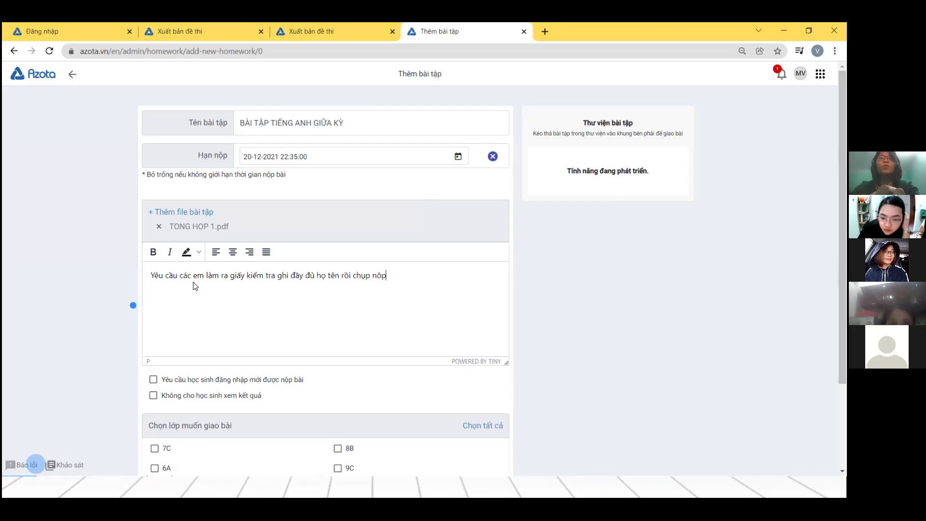
text( bài cho cô)
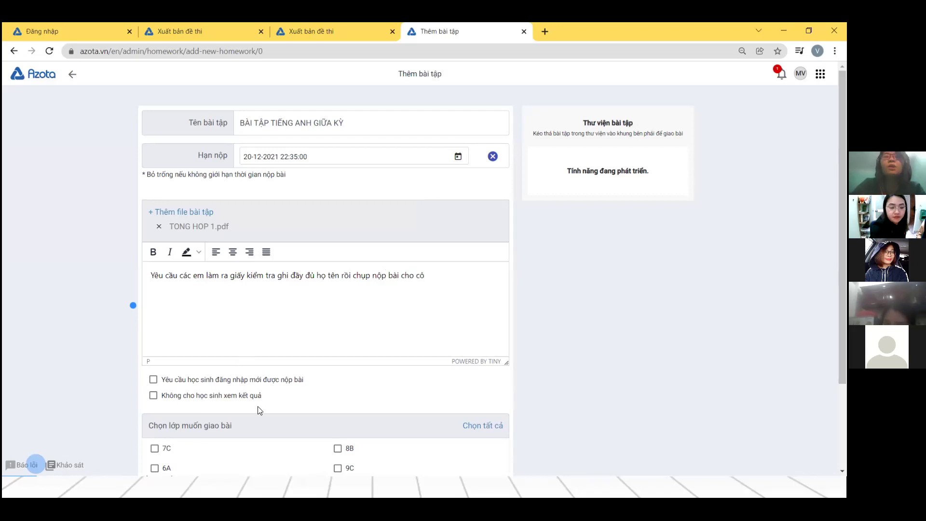
Step: Assign the English midterm homework to class 8B and save it
scroll(273, 356, down, 1)
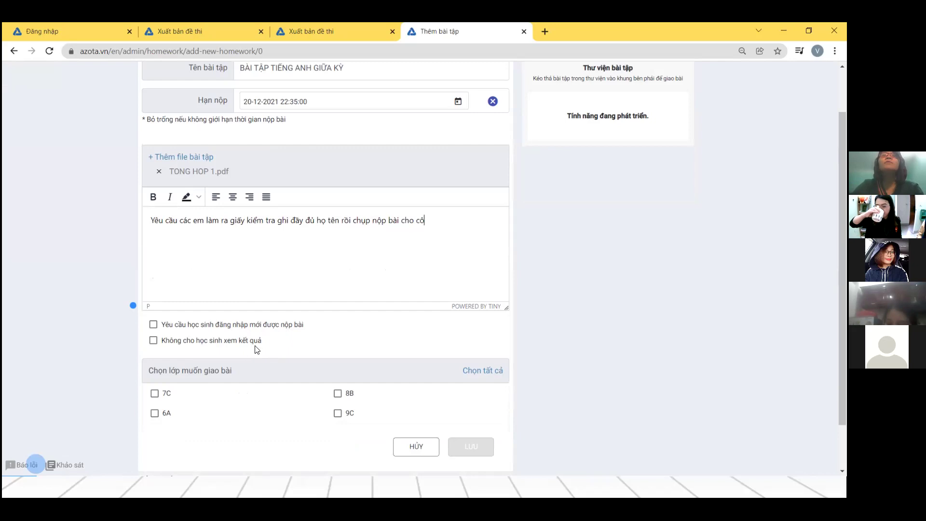
scroll(252, 346, down, 1)
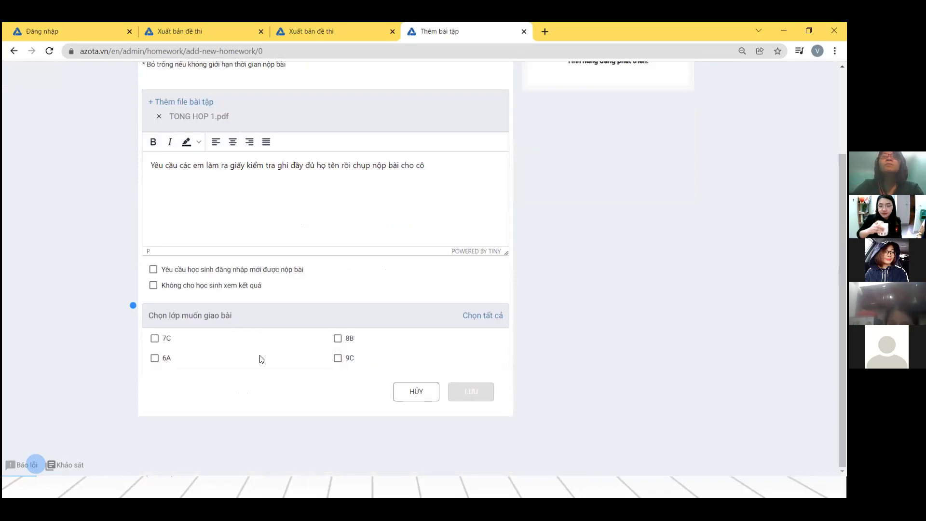
click(338, 337)
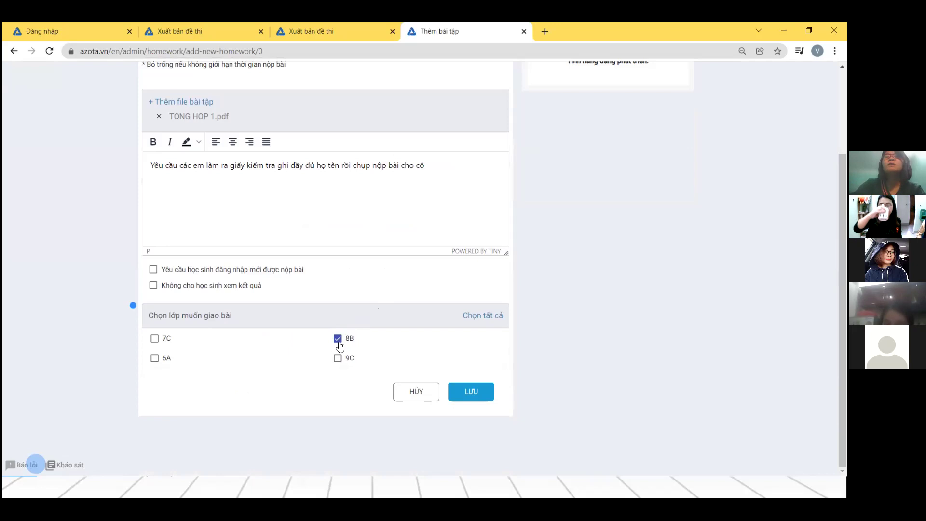
click(477, 386)
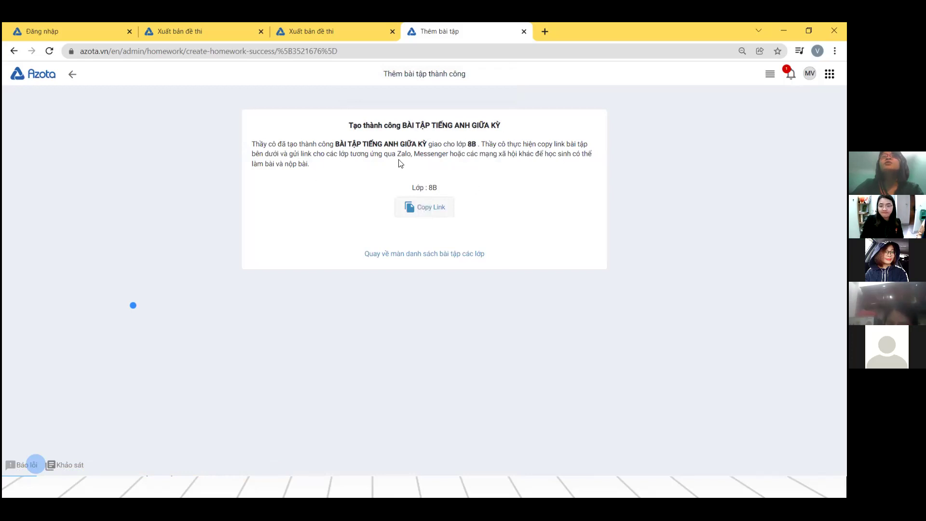
Step: Copy the 8B submission link and go back to the class homework list
click(431, 209)
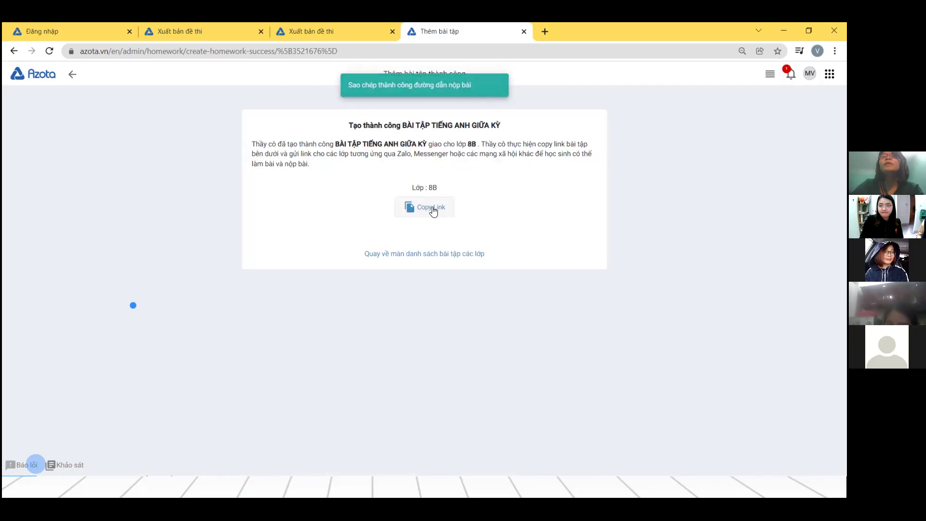
click(443, 256)
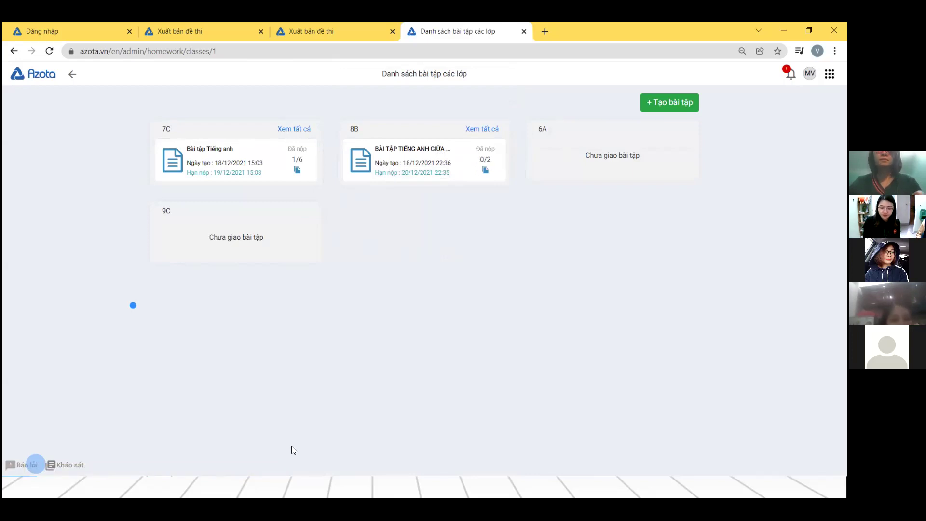
key(super)
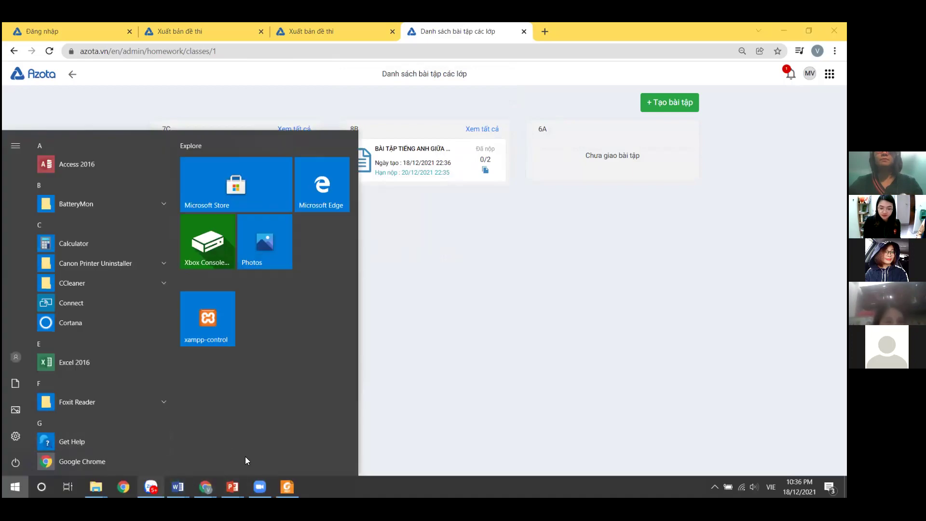
Step: Send the copied 8B homework link to Zalo's Cloud của tôi chat and open it
key(Return)
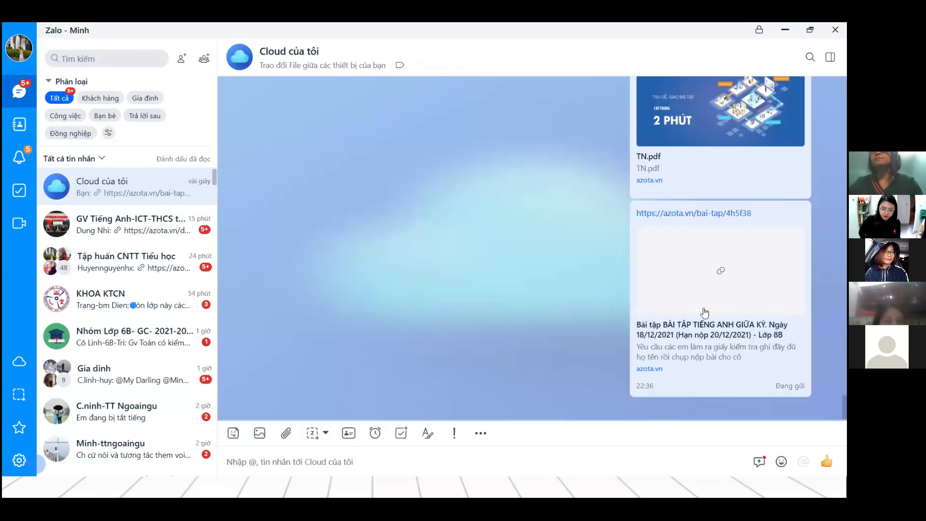
click(727, 328)
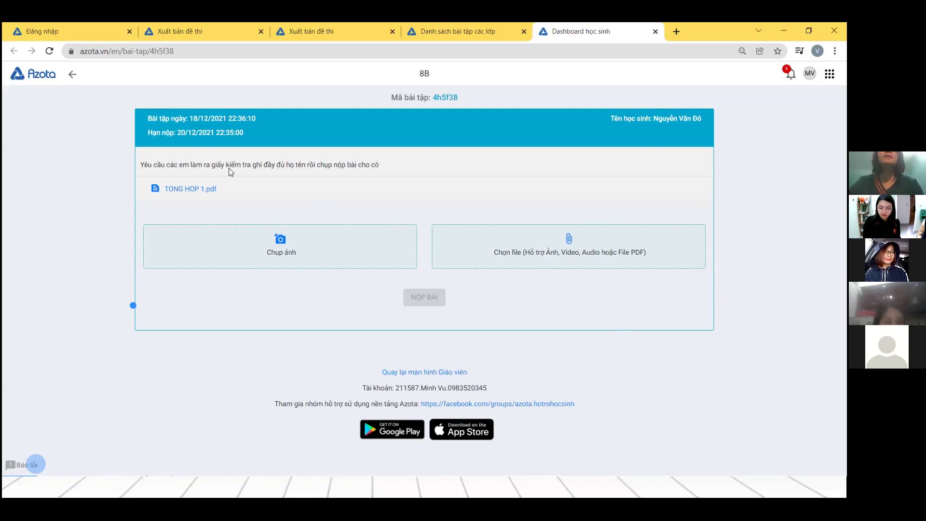
click(191, 189)
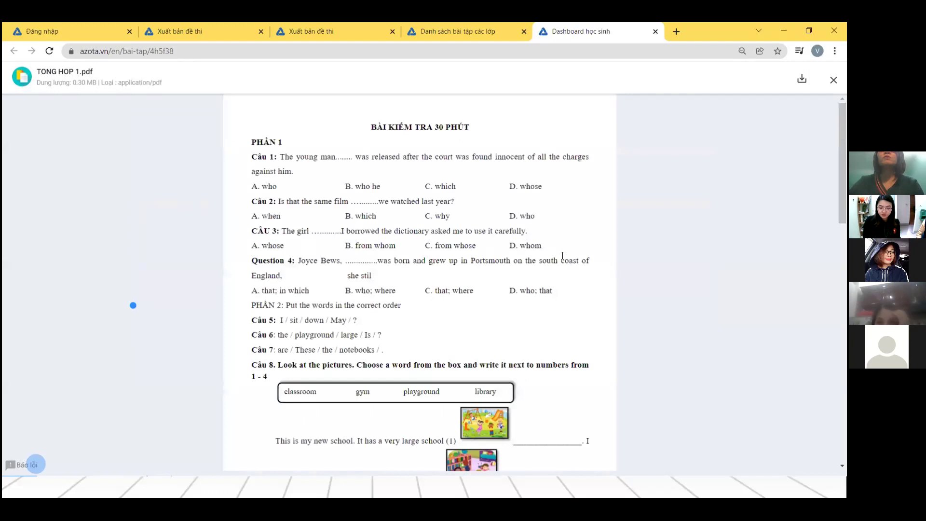
scroll(556, 273, down, 5)
scroll(556, 274, down, 9)
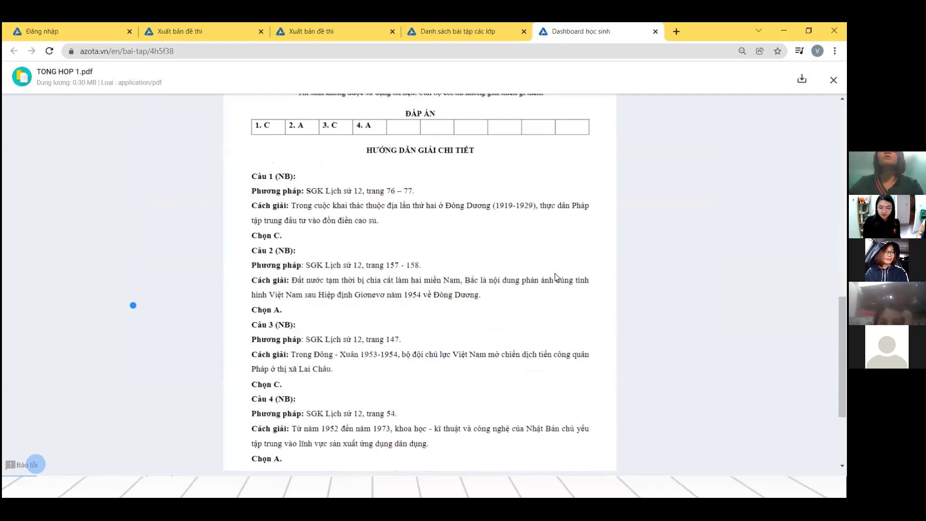
scroll(568, 260, up, 10)
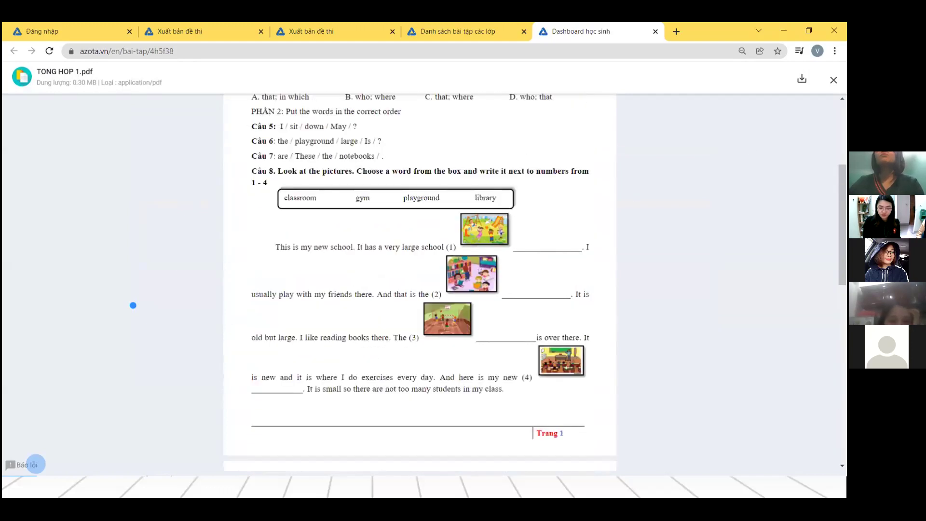
click(206, 244)
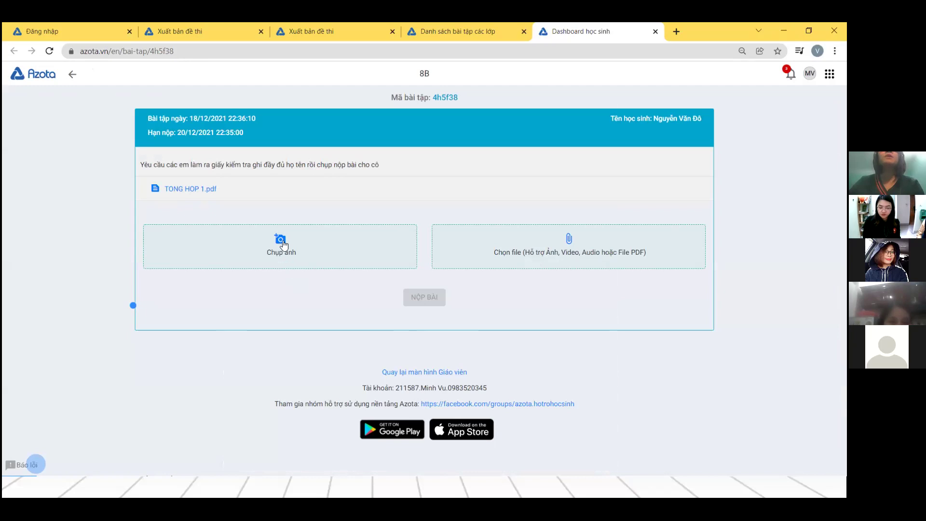
Step: Upload the TN file's two pages as the student's answer and submit them
click(282, 238)
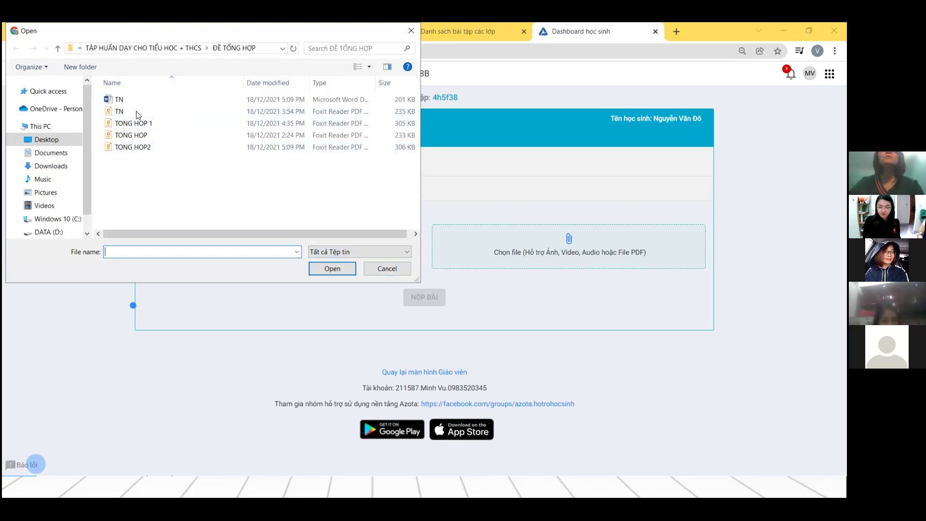
click(121, 112)
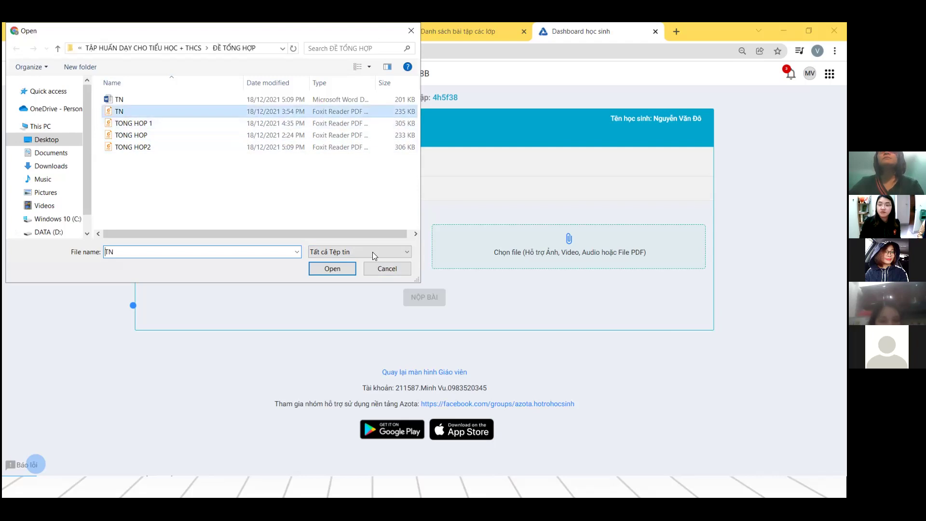
click(332, 268)
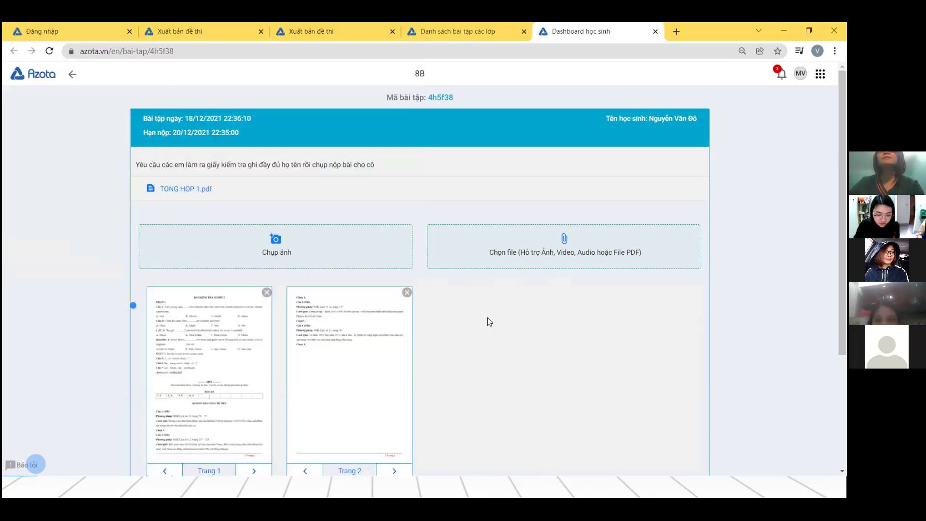
scroll(488, 320, down, 2)
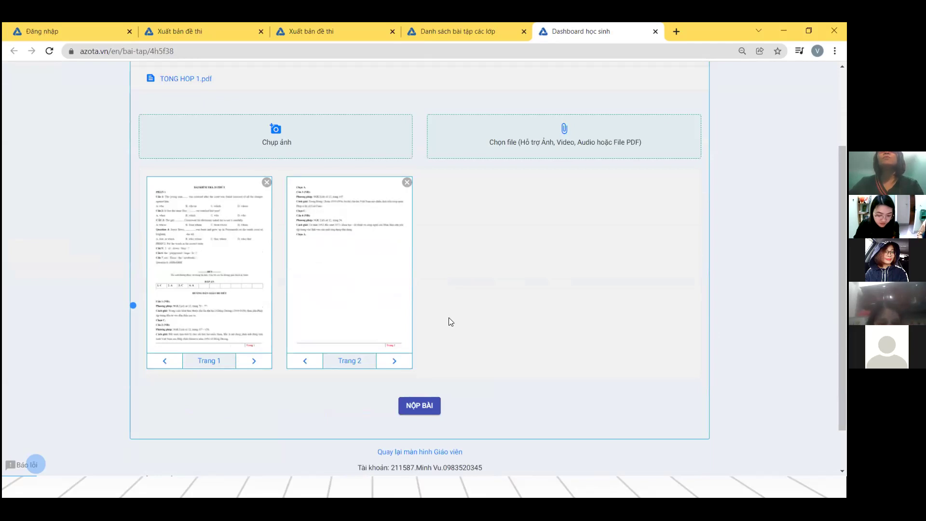
scroll(449, 322, down, 1)
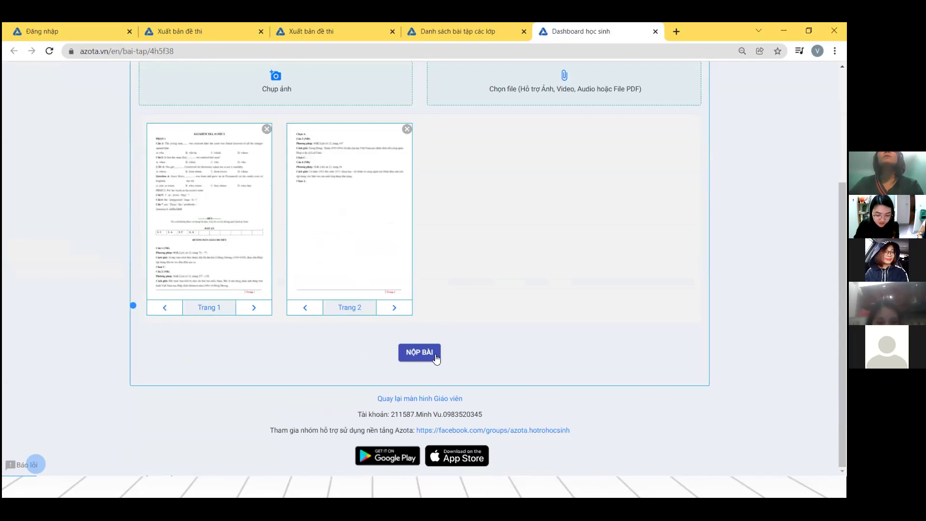
click(419, 352)
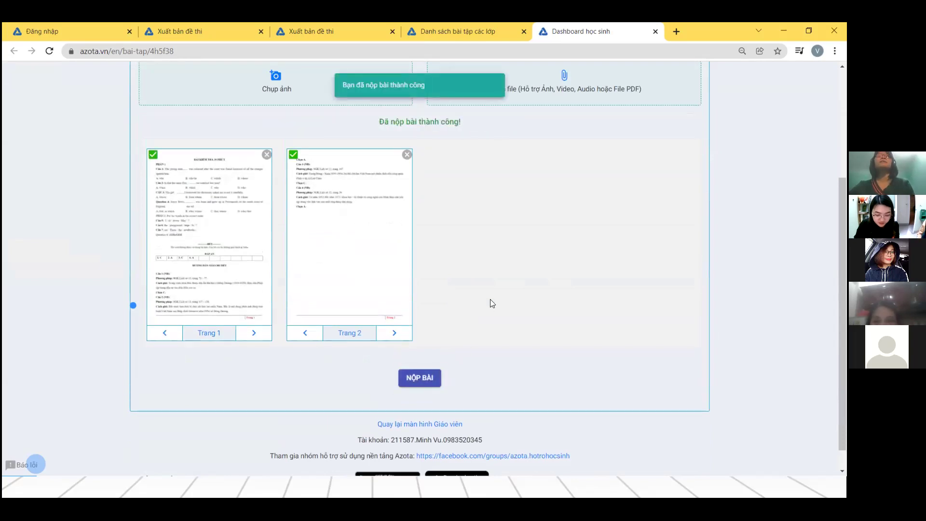
scroll(480, 286, up, 3)
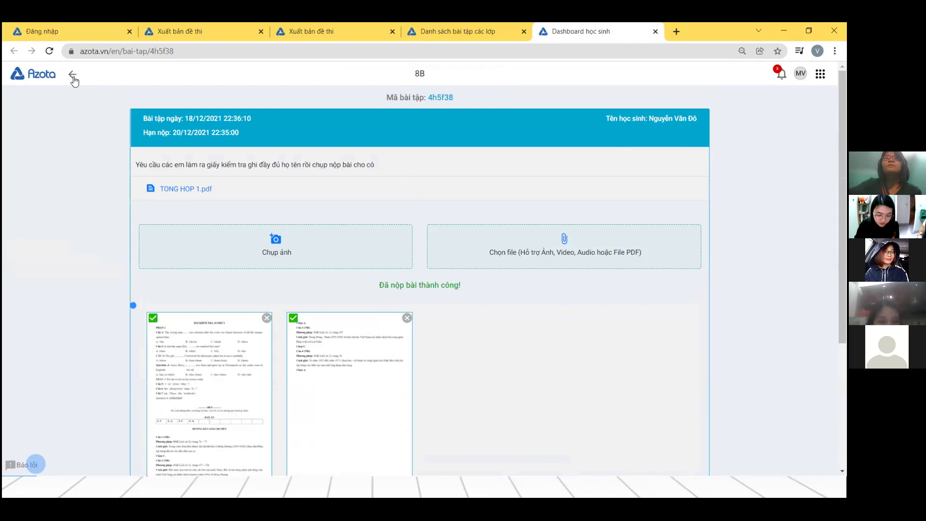
Step: Reload the class homework list and view the 8B midterm homework's submission list
click(158, 36)
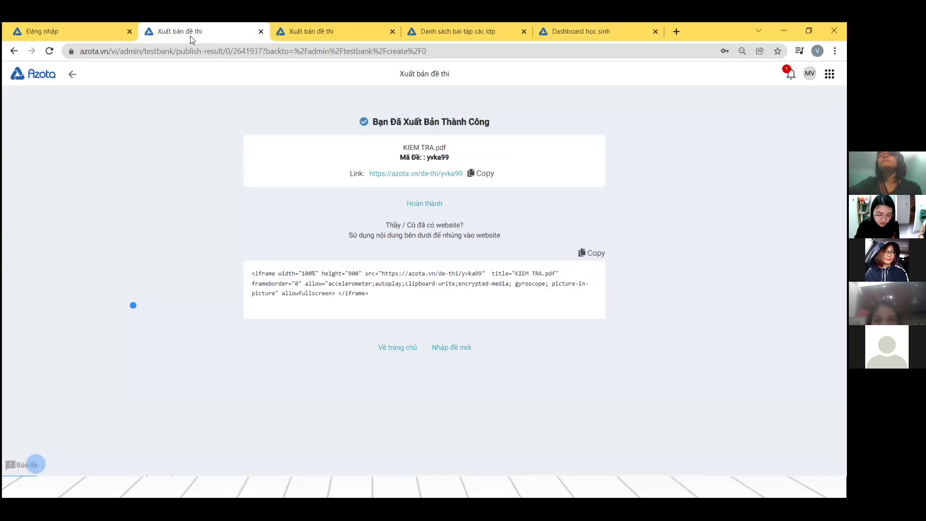
click(333, 30)
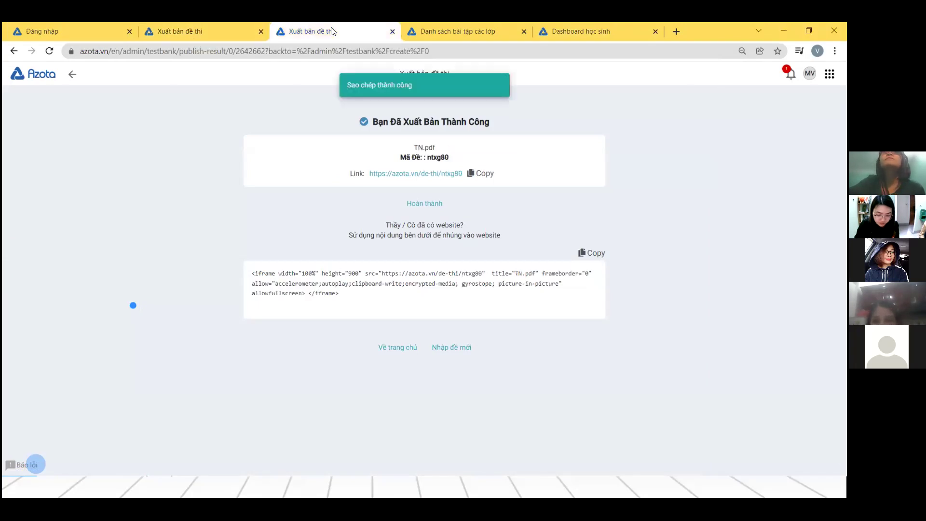
click(473, 34)
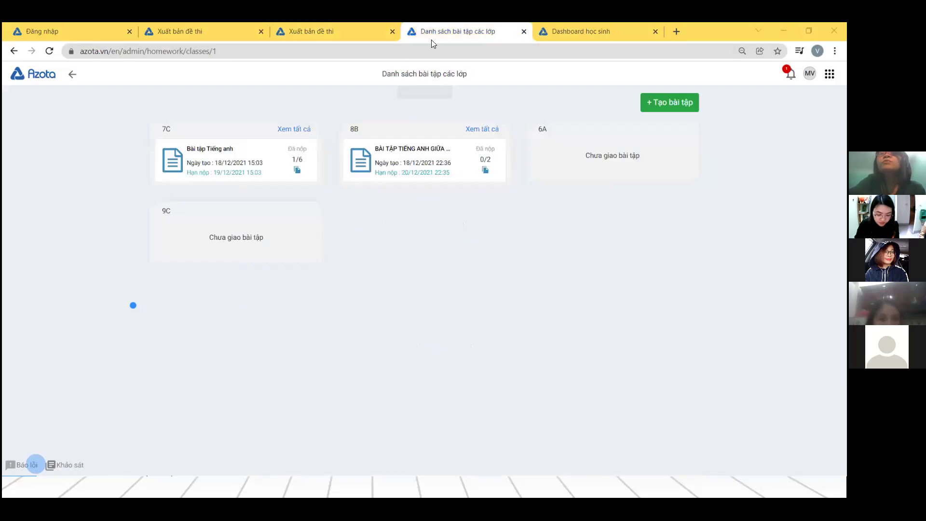
key(F5)
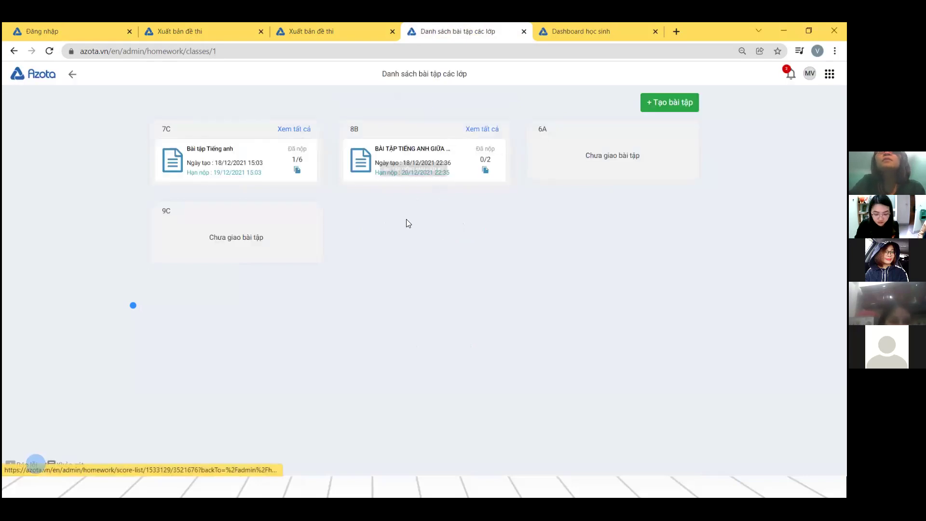
click(423, 153)
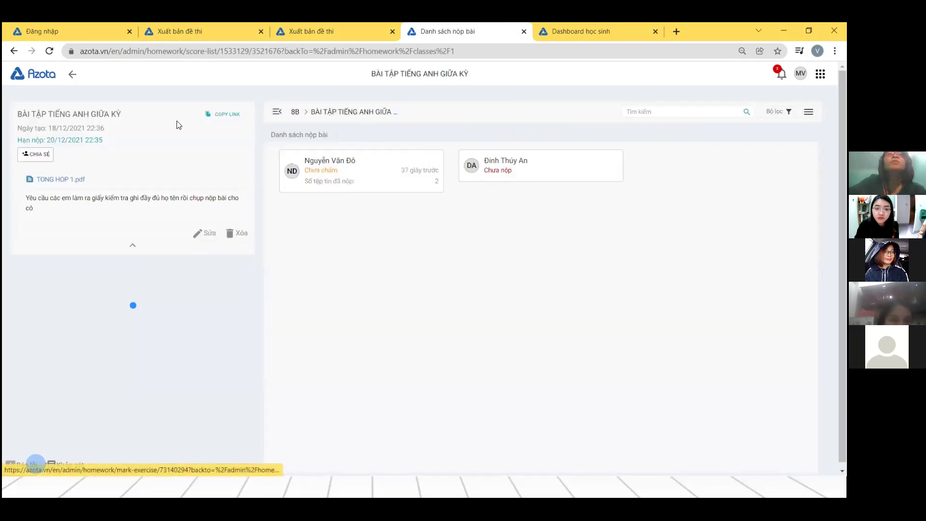
click(14, 51)
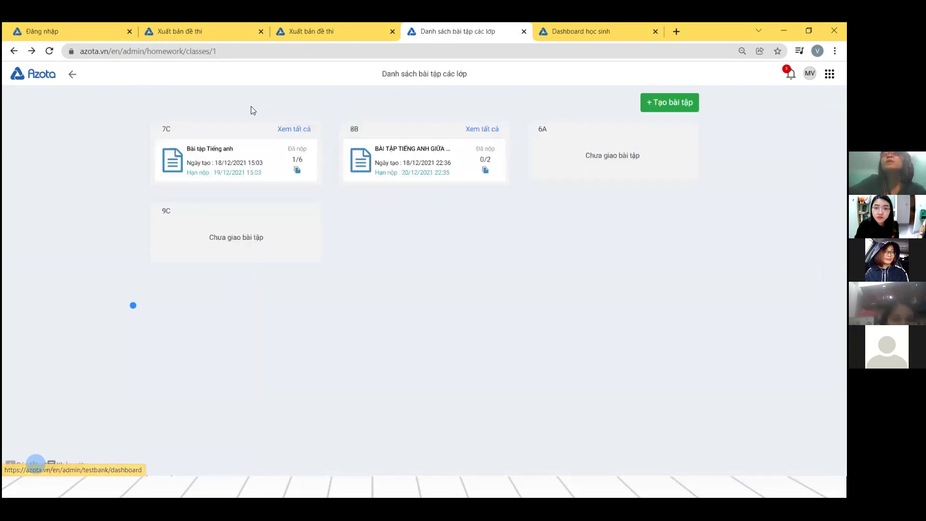
click(432, 151)
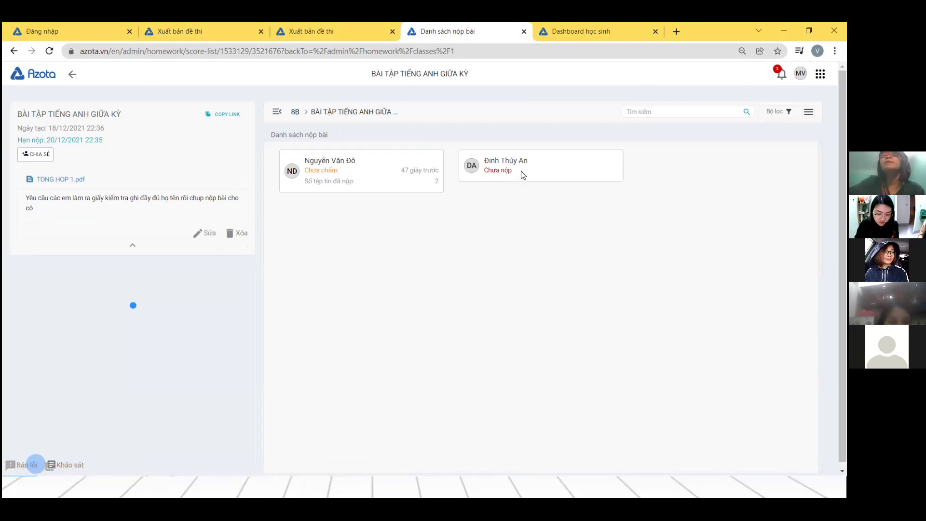
Step: Open the student's submitted work for grading and look through its pages
click(370, 169)
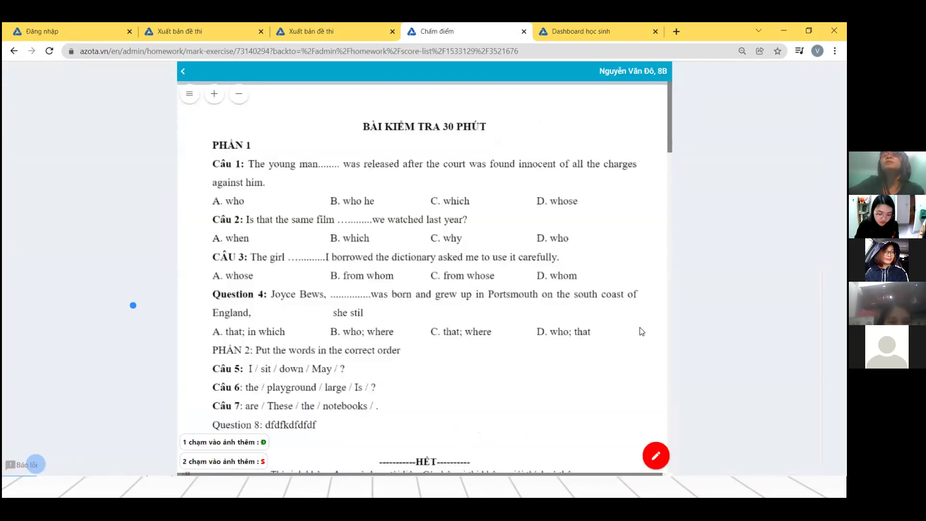
scroll(530, 212, down, 15)
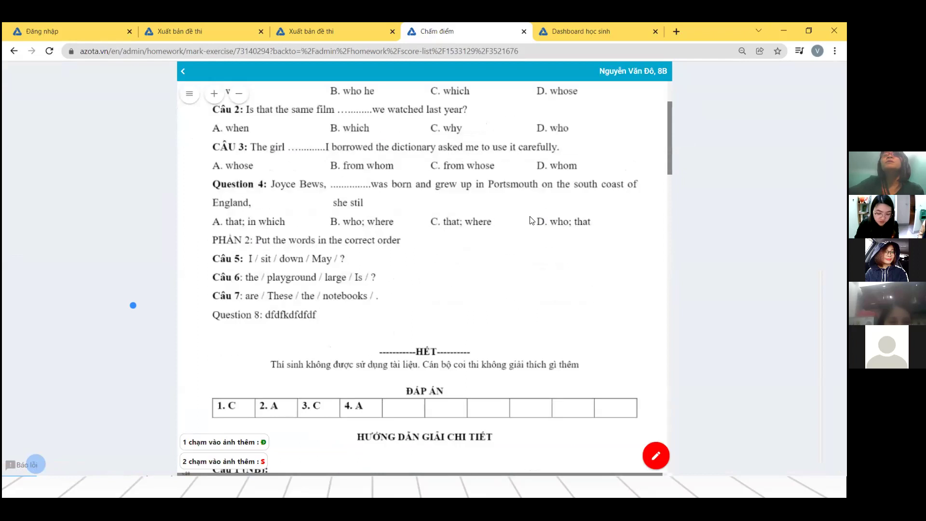
scroll(531, 230, down, 15)
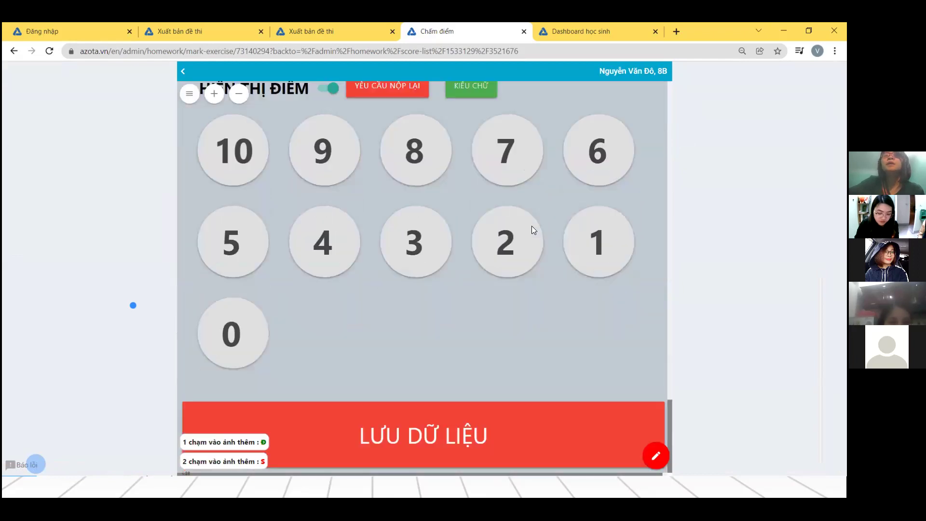
scroll(531, 230, up, 9)
scroll(531, 229, up, 1)
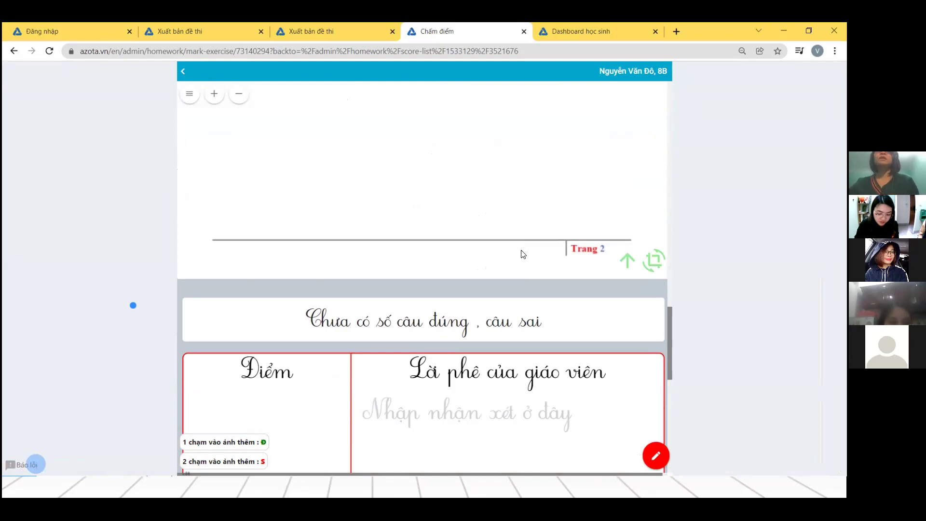
scroll(527, 259, down, 9)
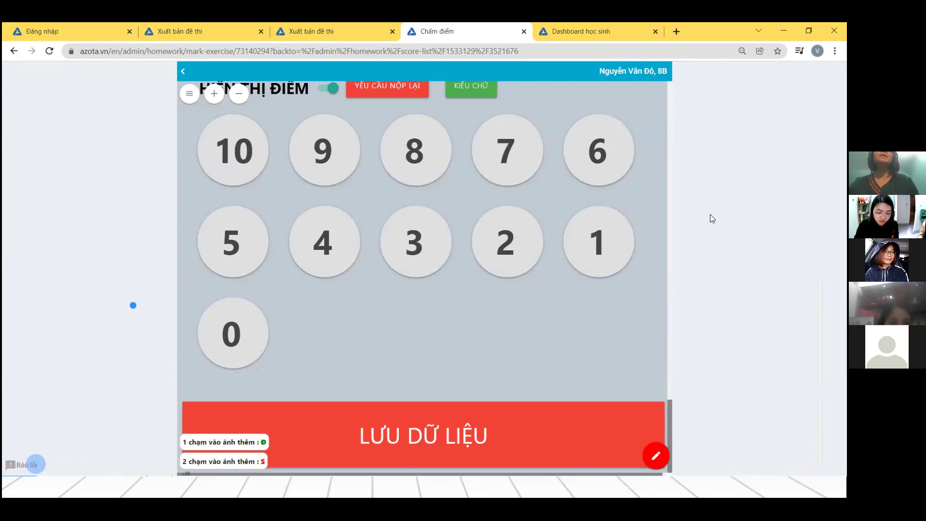
Step: Mark Câu 1 correct and Câu 5 wrong, giving 2 of 6 correct and a 3.3 score
click(617, 252)
scroll(617, 251, up, 20)
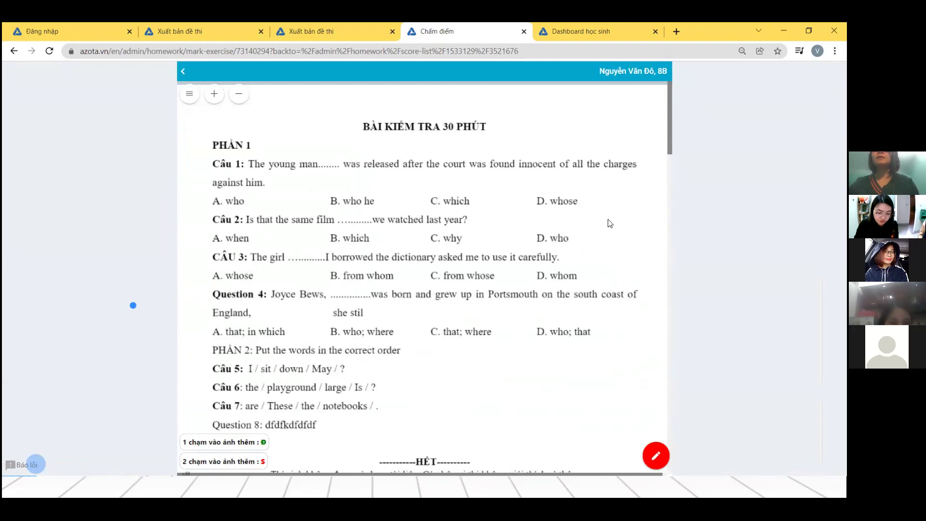
click(579, 202)
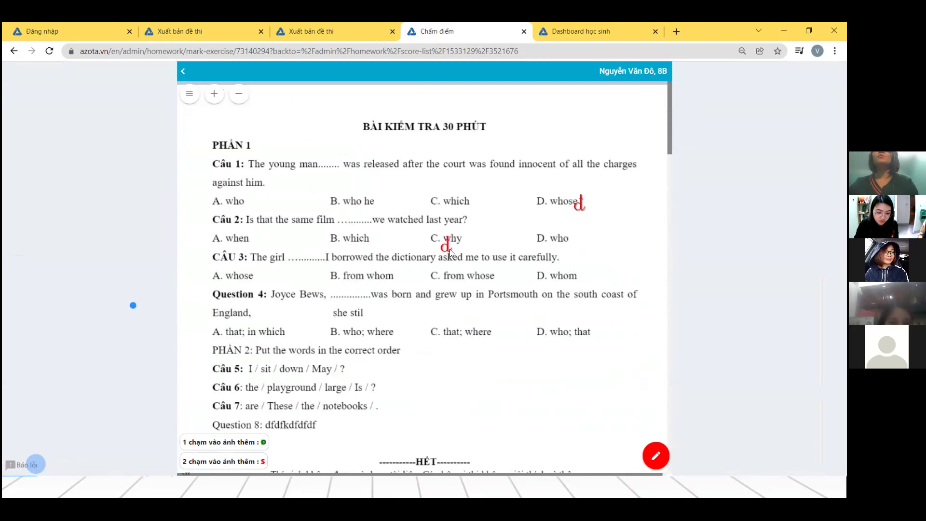
scroll(450, 249, down, 2)
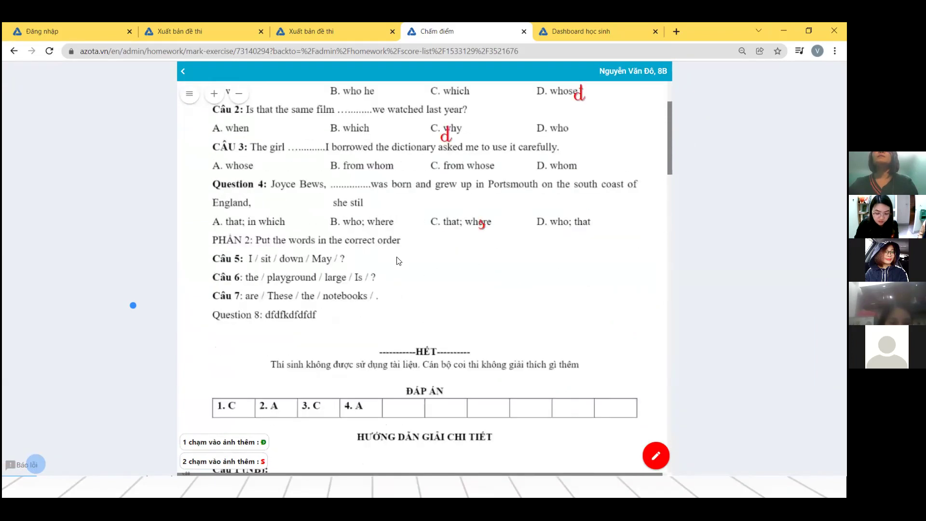
click(351, 260)
scroll(381, 301, down, 3)
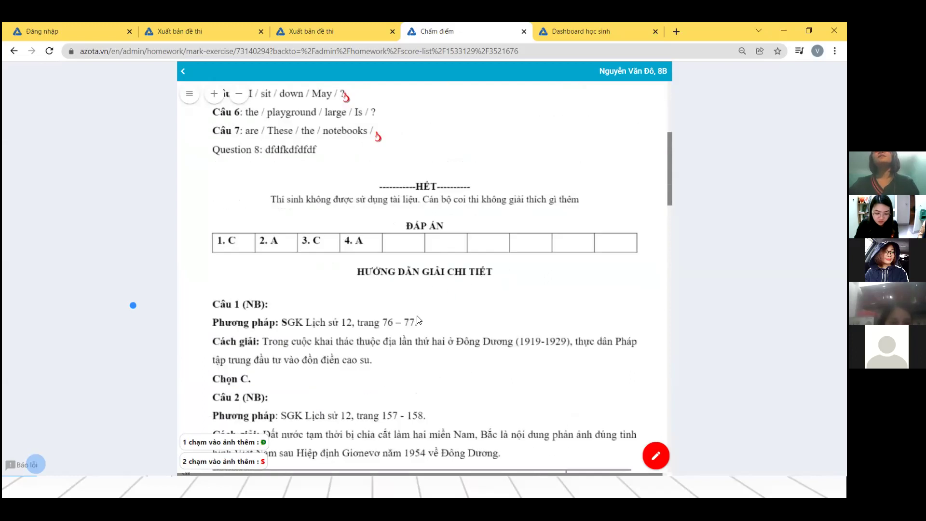
scroll(424, 327, down, 15)
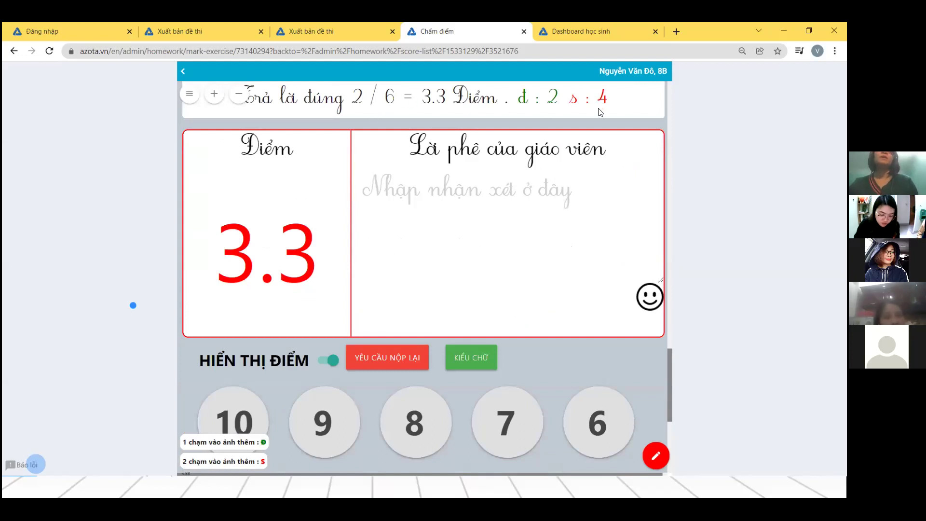
Step: Enter the teacher comment 'Con cần cố gắng hơn' in the Lời phê box
scroll(408, 261, down, 2)
scroll(424, 231, up, 2)
click(434, 191)
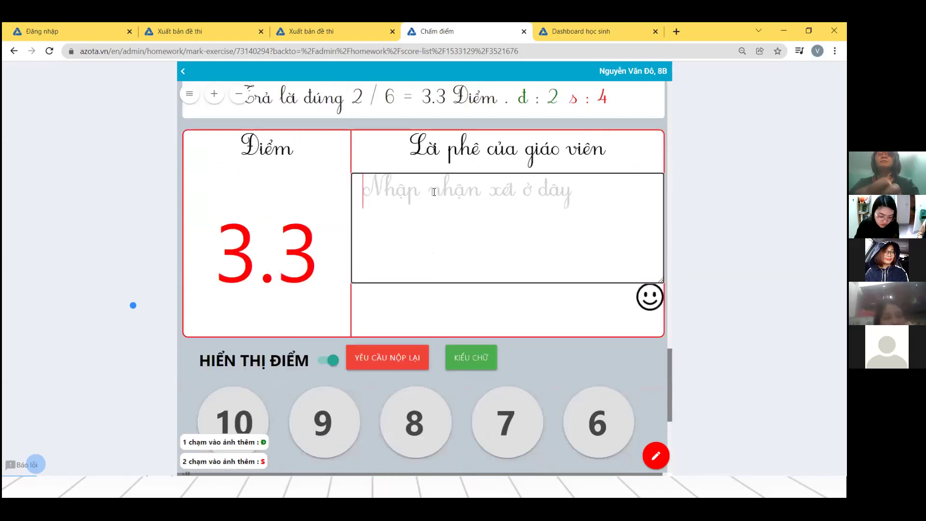
text(Con câ)
text(n c)
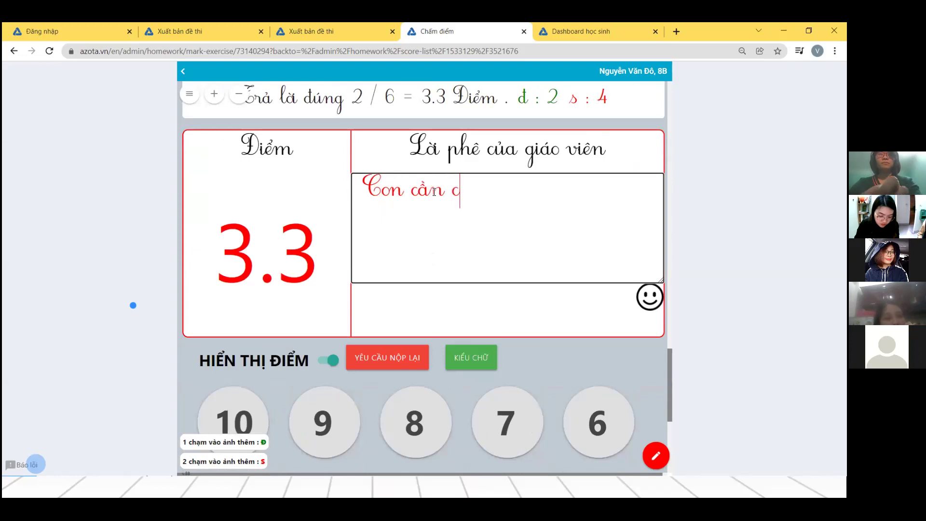
text(ố gắng hown)
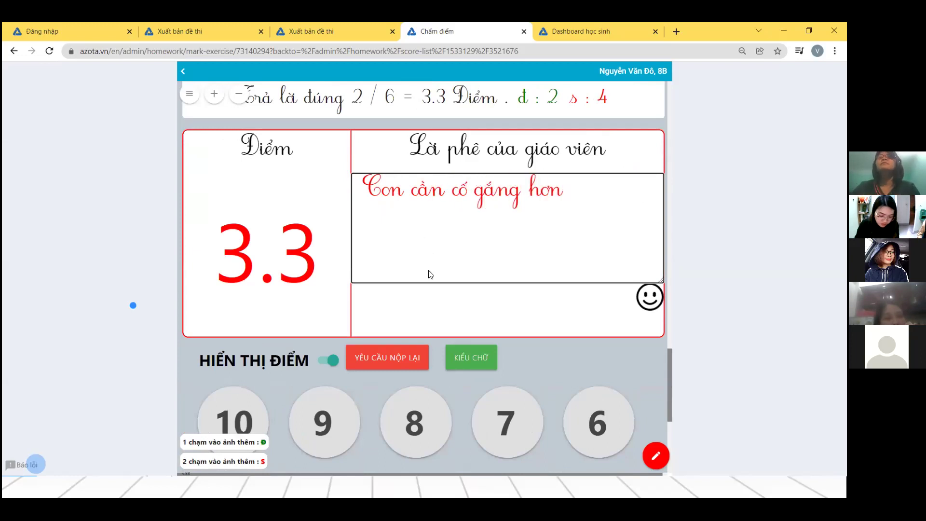
Step: Save the 3.3 score with the comment and dismiss the success message
scroll(434, 281, down, 3)
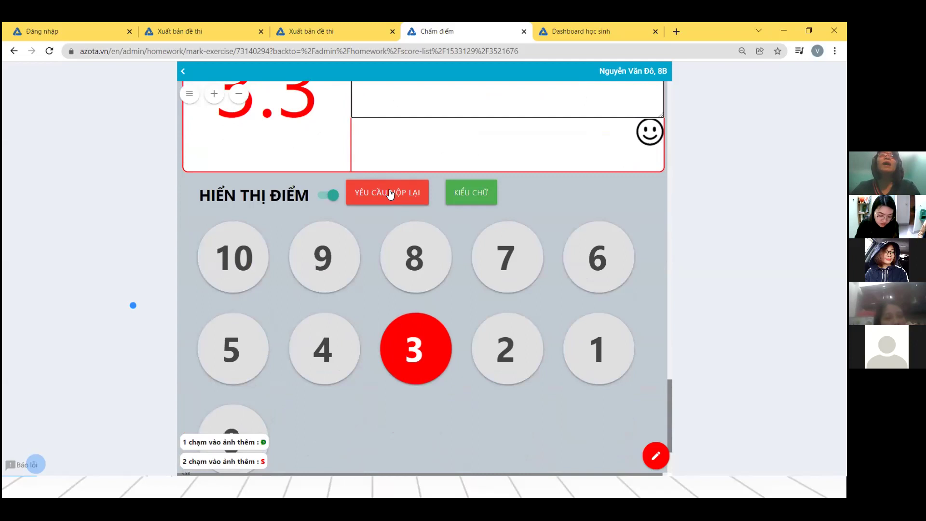
scroll(366, 197, up, 2)
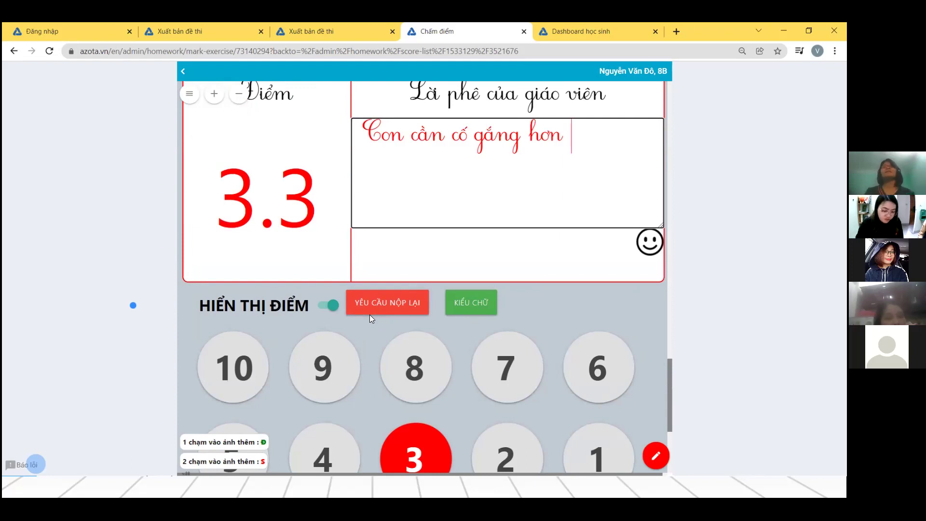
scroll(388, 321, down, 3)
scroll(388, 321, down, 1)
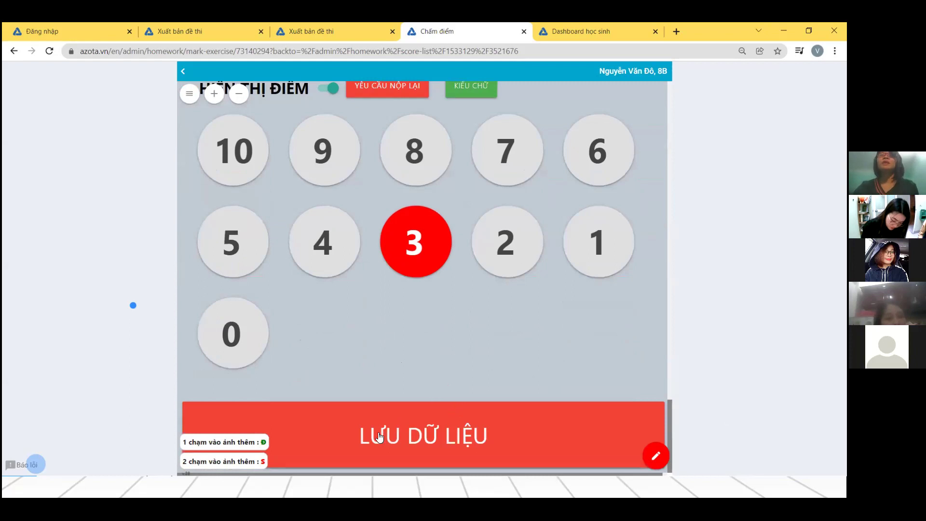
click(405, 409)
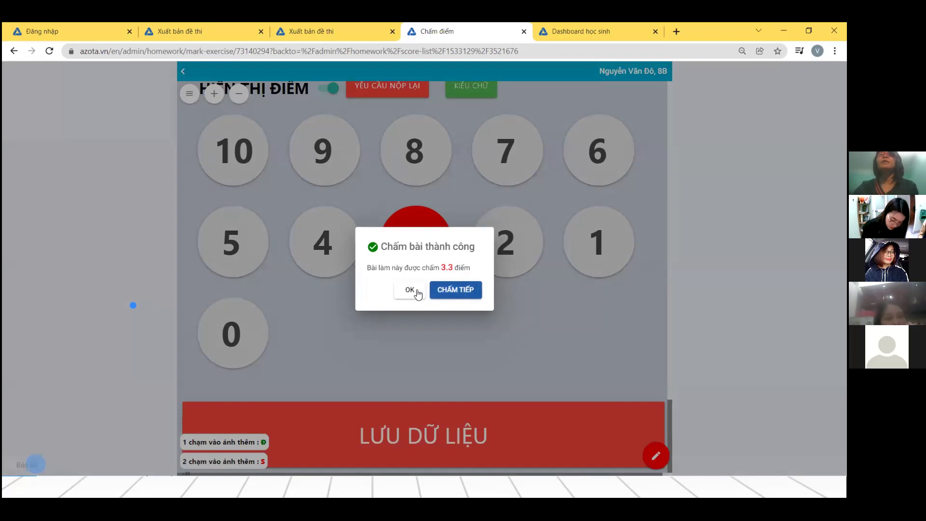
click(481, 172)
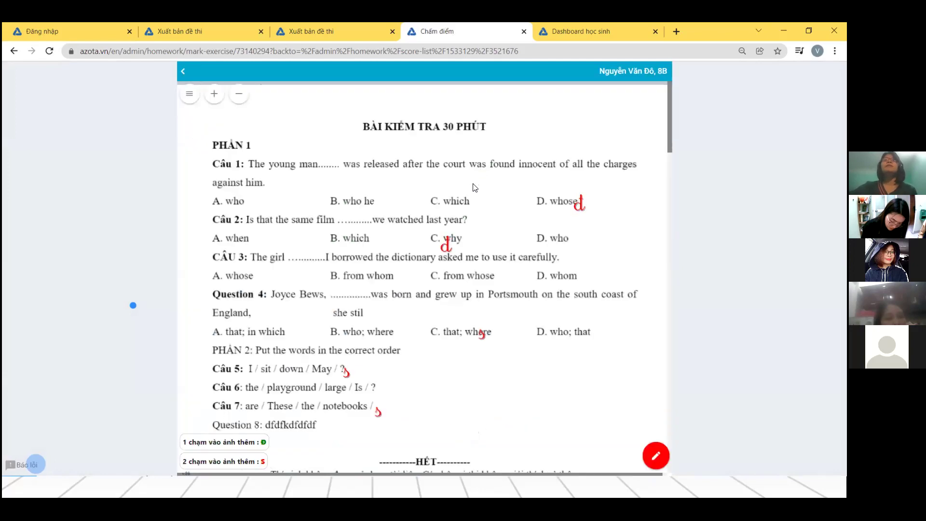
Step: Revisit the graded submission, then return to the all-classes homework list showing 8B at 1/2 submitted
scroll(473, 193, down, 20)
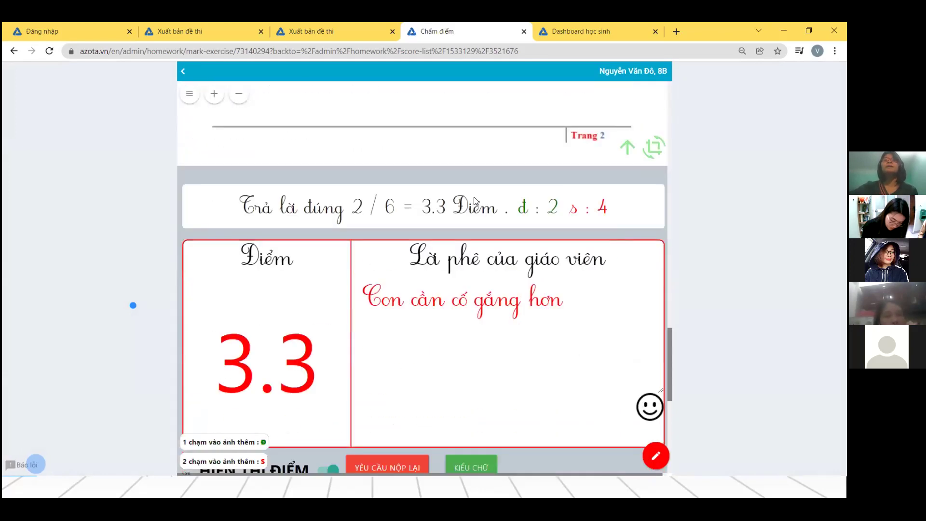
scroll(474, 198, up, 20)
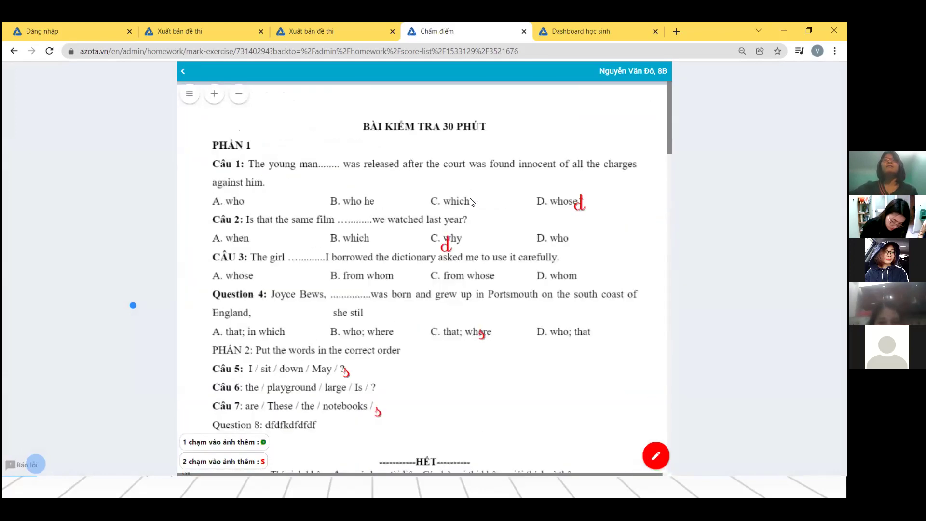
click(184, 71)
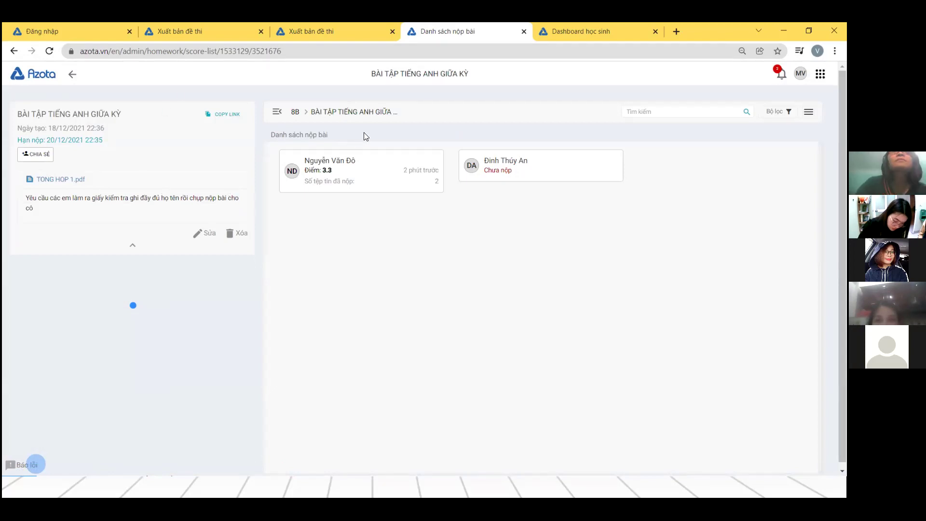
click(309, 159)
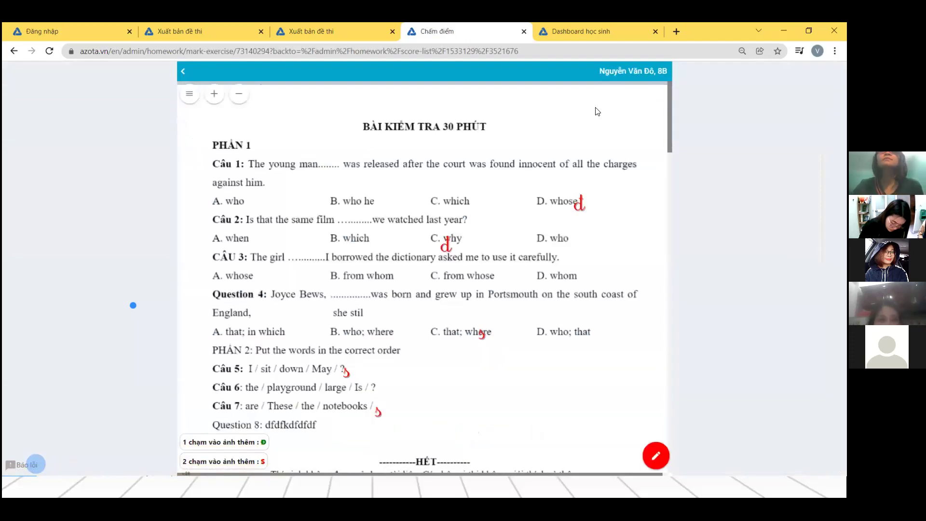
click(191, 100)
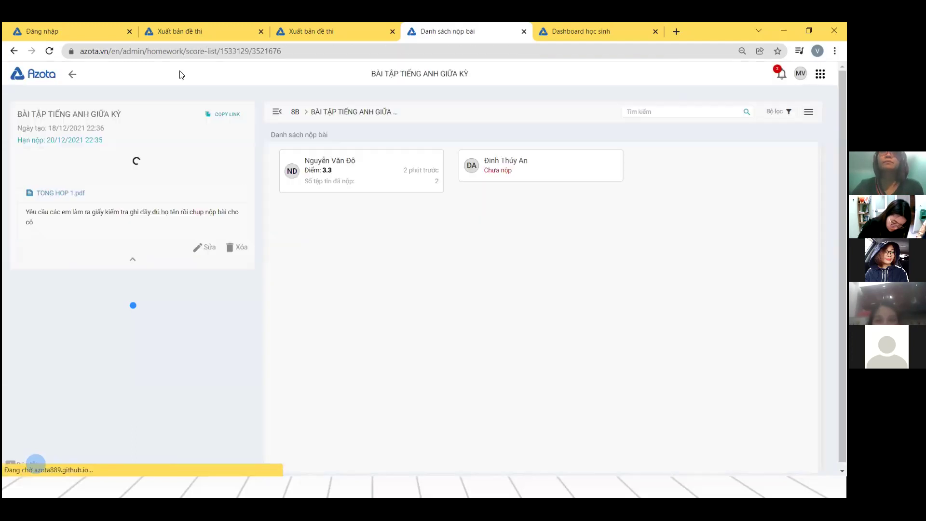
click(181, 72)
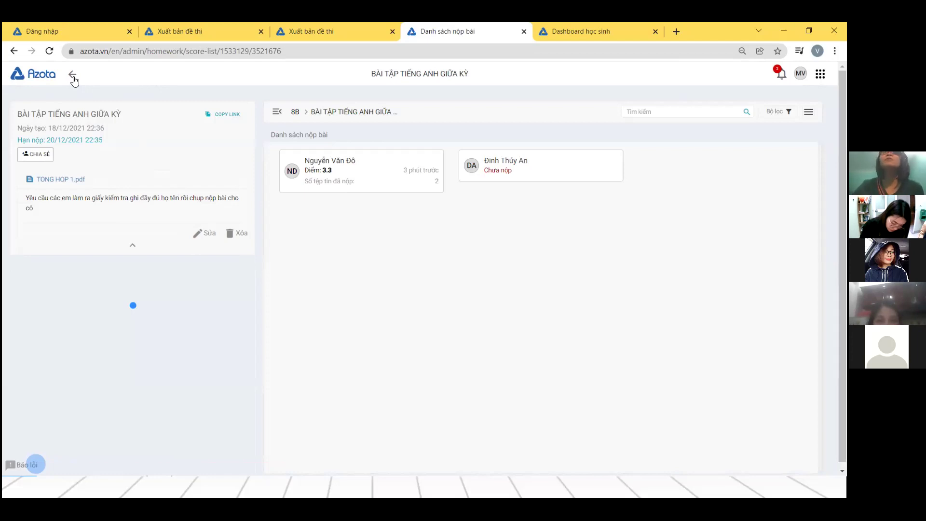
click(73, 76)
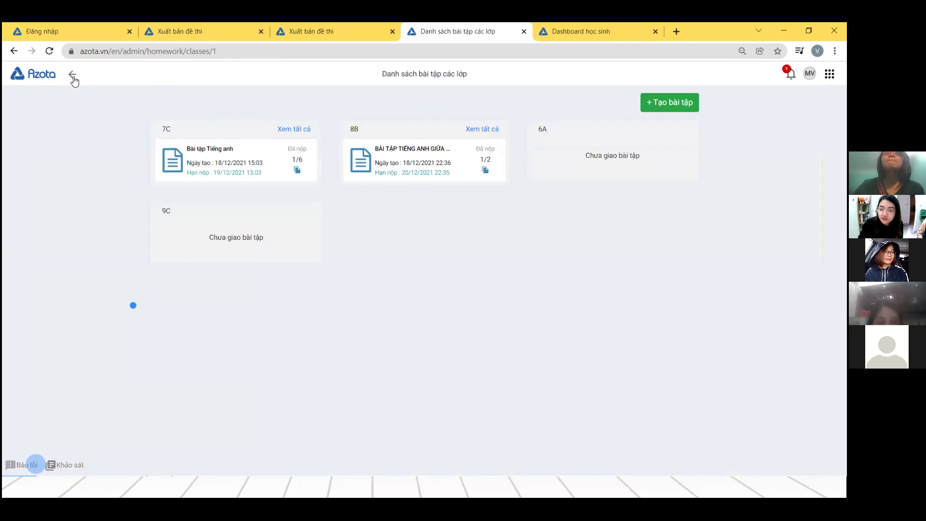
Step: Go back from the homework list to the Màn hình chính dashboard
click(73, 76)
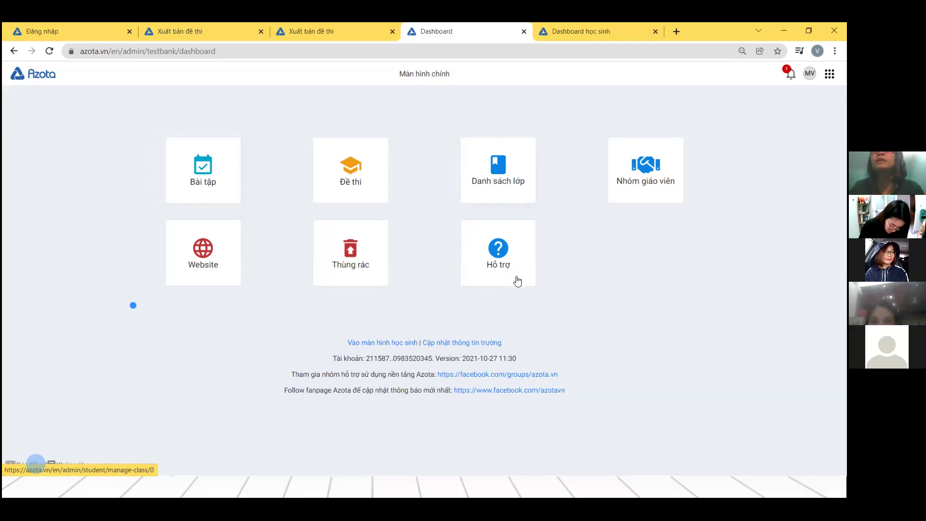
Step: Open the help center and browse the registration, login, forgotten-password and change-password articles
click(504, 258)
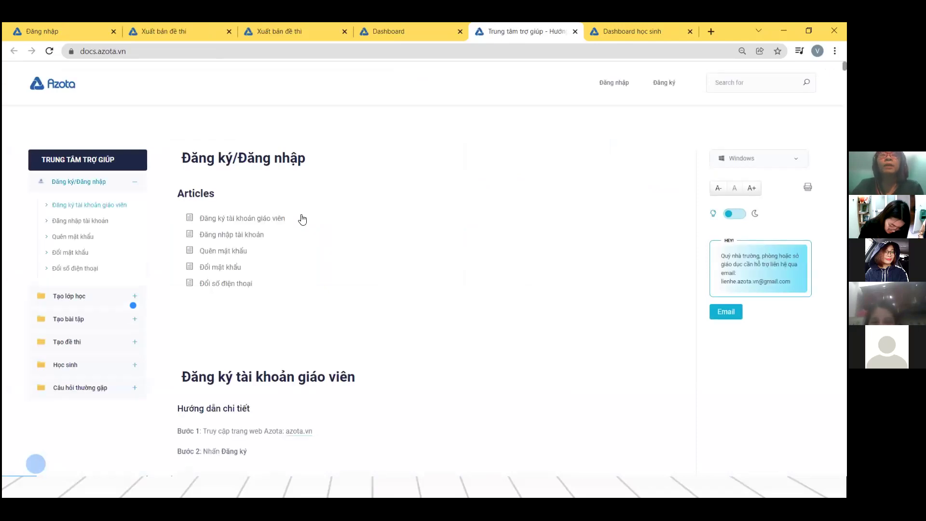
scroll(217, 229, down, 1)
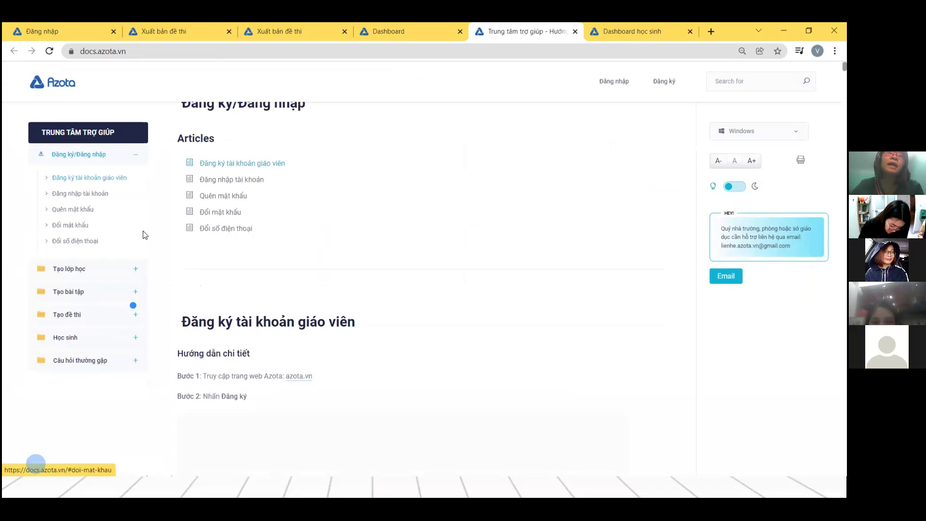
click(98, 177)
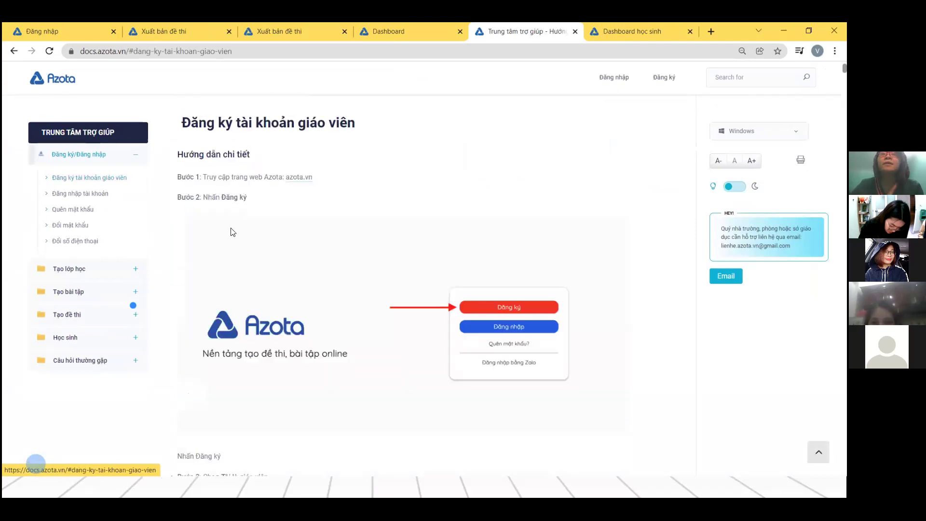
scroll(379, 254, down, 6)
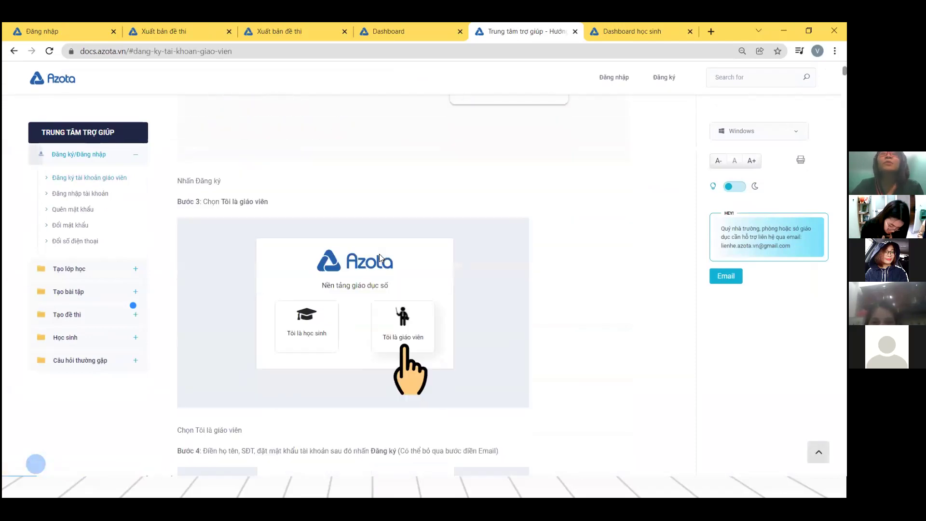
scroll(379, 254, down, 5)
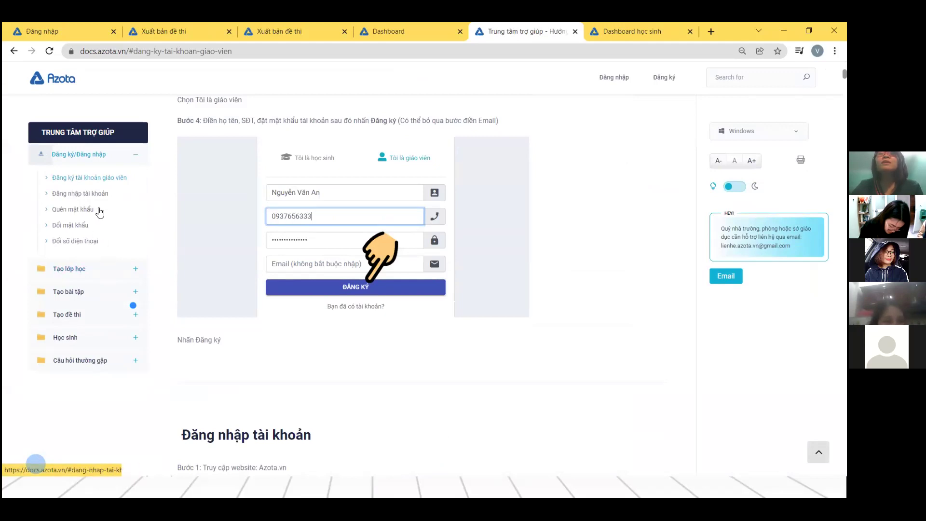
click(94, 194)
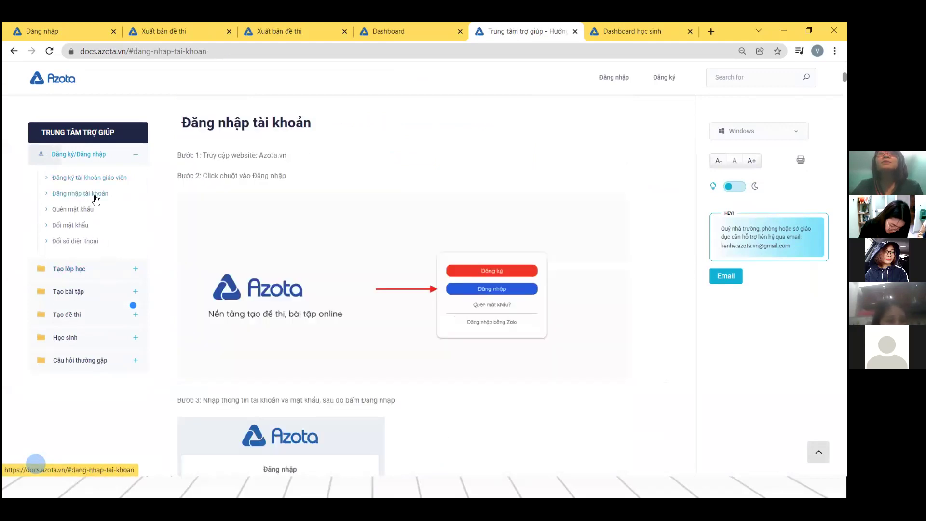
click(87, 209)
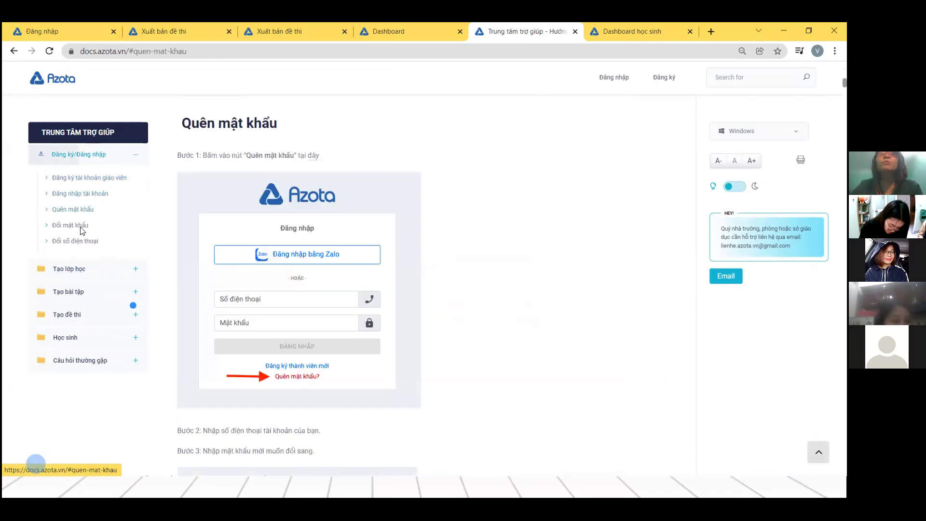
click(82, 233)
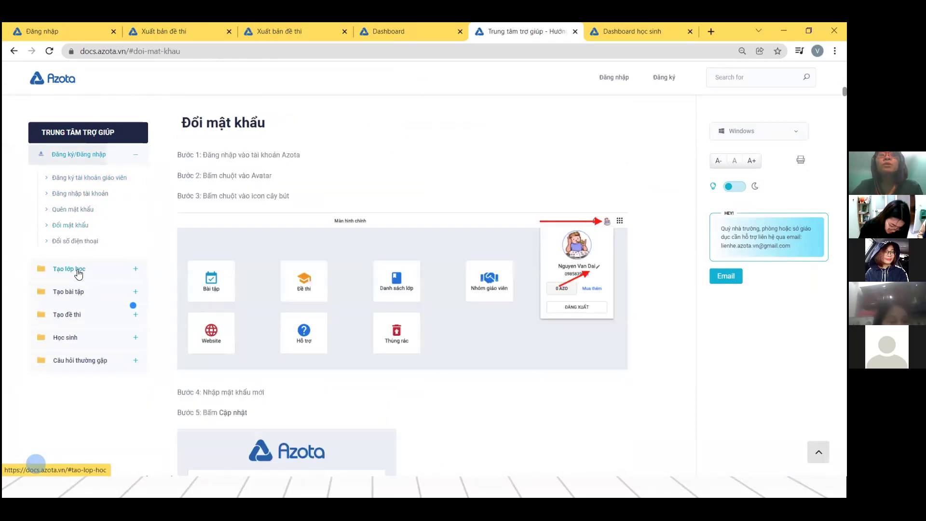
Step: Browse the Tạo lớp học class-creation articles
click(77, 269)
scroll(261, 268, down, 6)
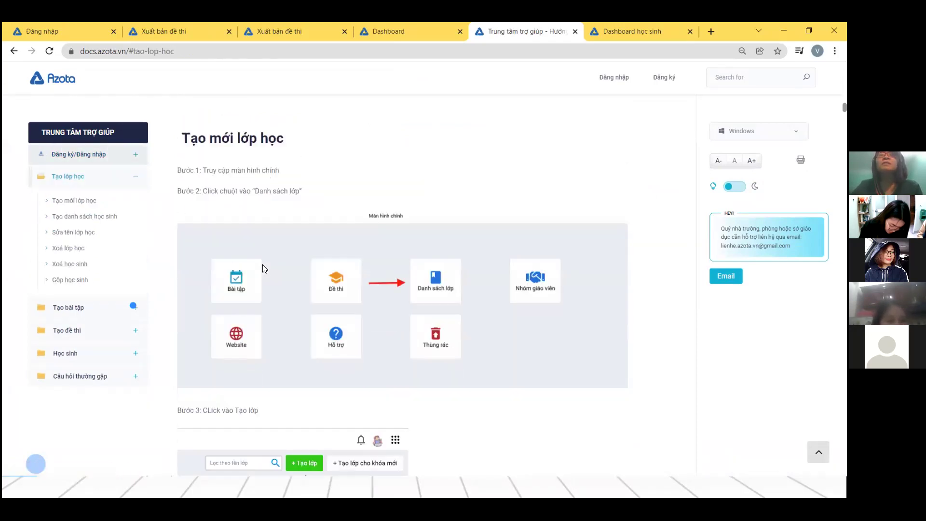
scroll(222, 273, down, 8)
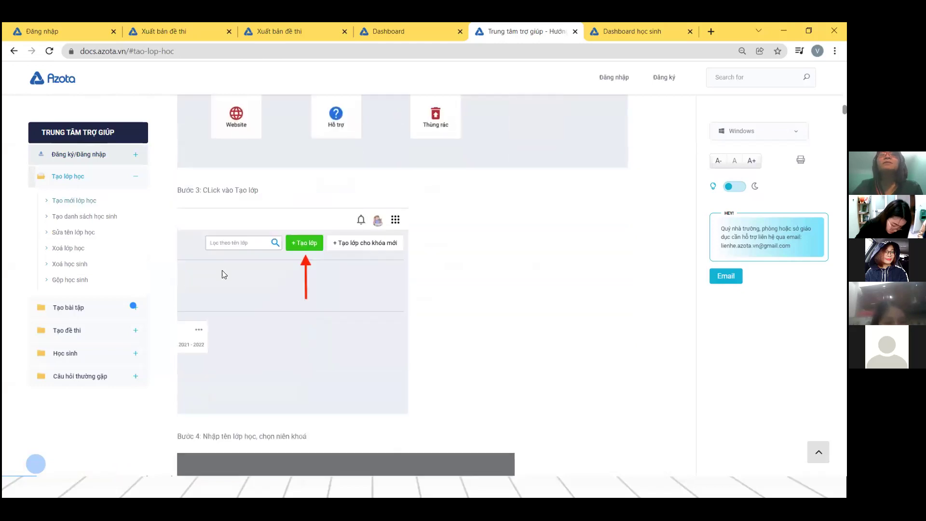
scroll(223, 274, down, 7)
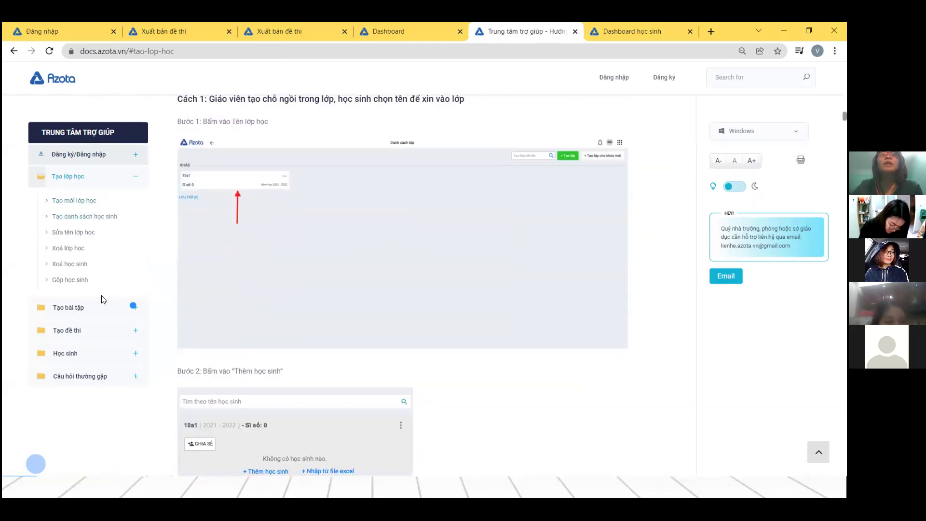
Step: Browse the exercise articles on grading, editing, Excel score export and PDF export of student work
click(76, 308)
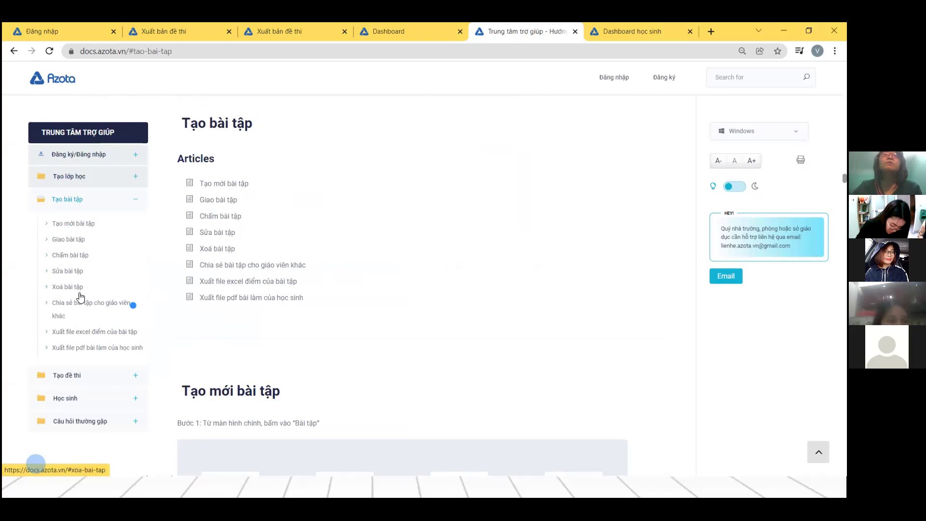
click(77, 255)
click(77, 271)
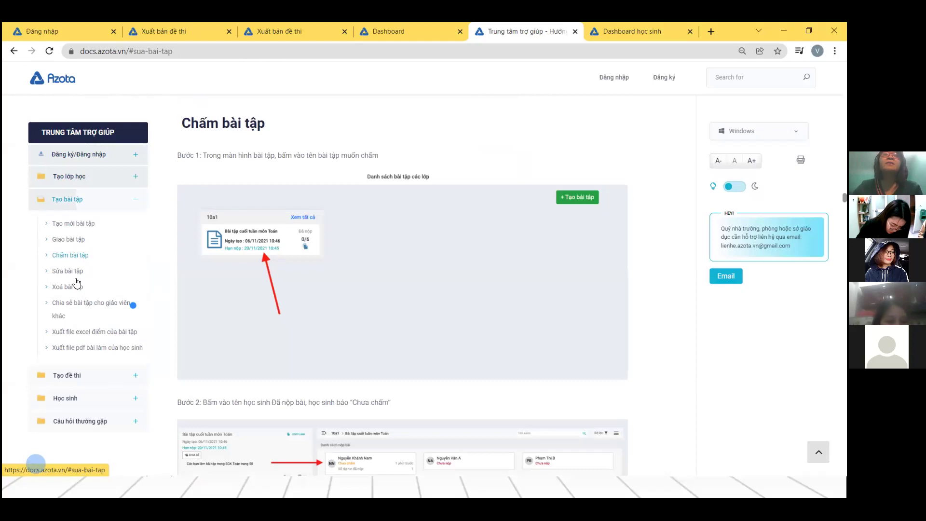
click(83, 331)
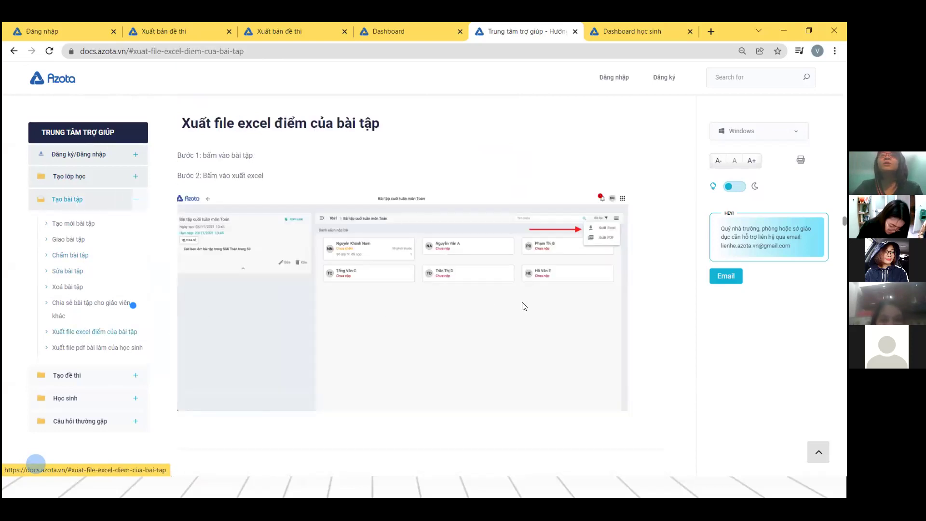
scroll(497, 263, down, 2)
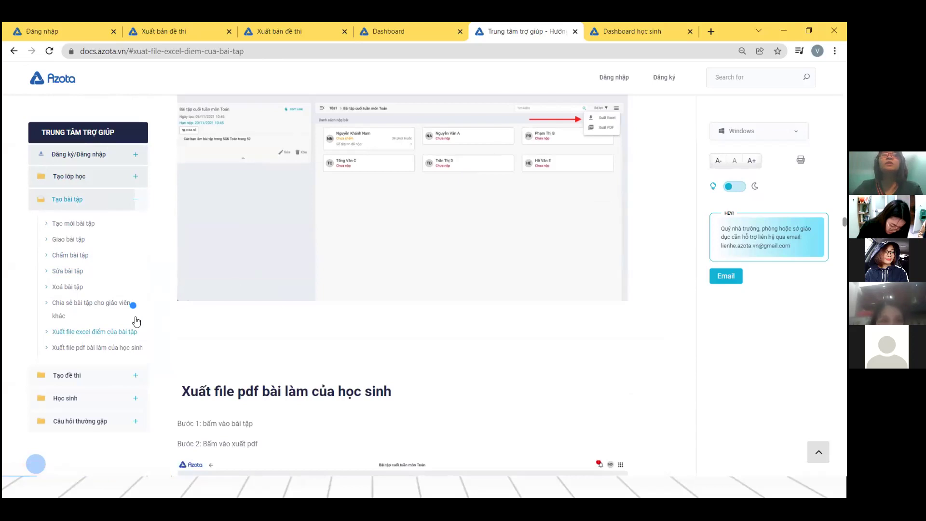
click(115, 350)
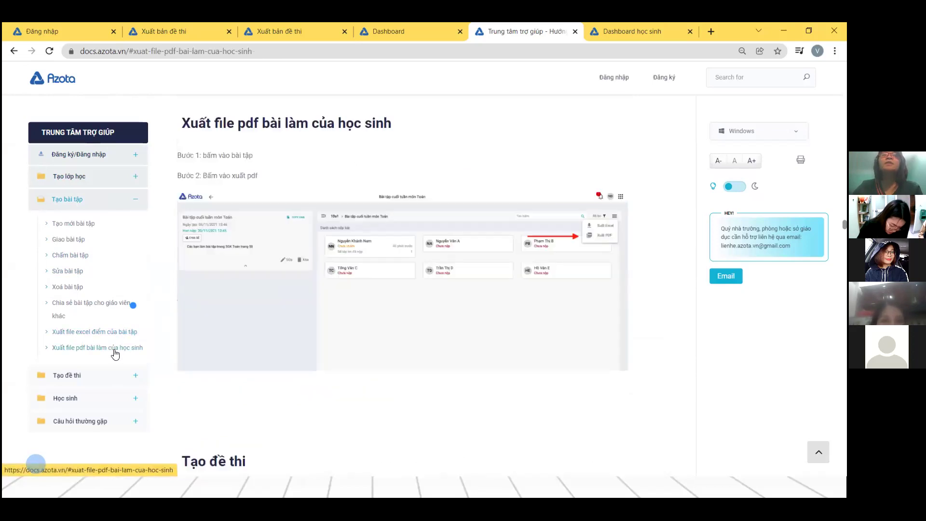
scroll(340, 292, down, 7)
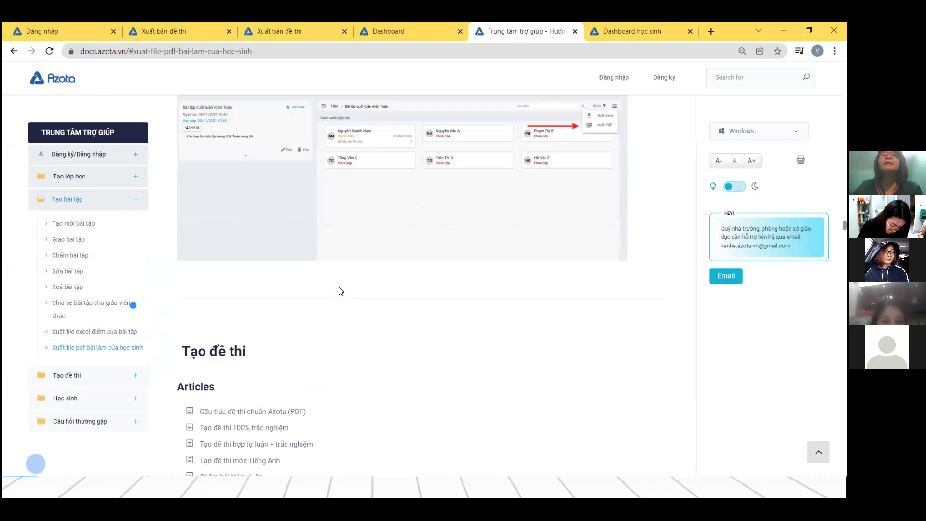
scroll(255, 174, down, 1)
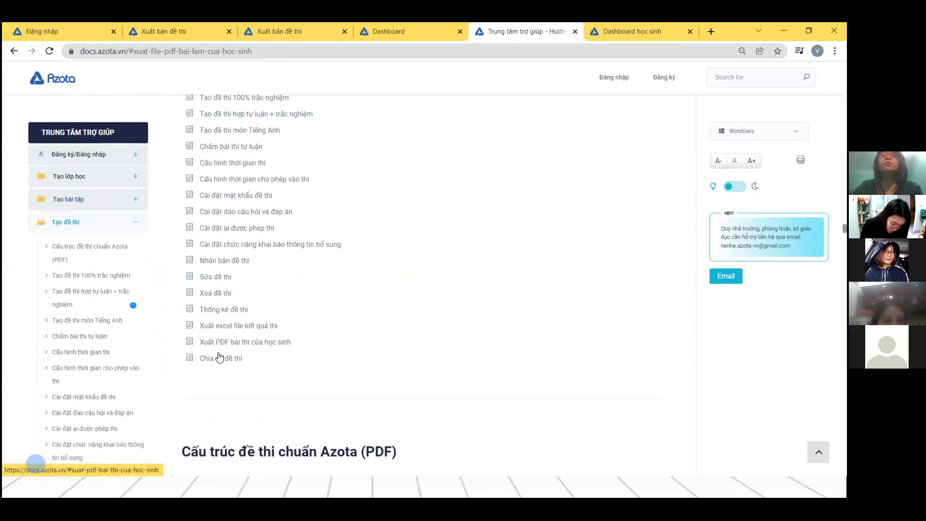
Step: Open the exam-results Excel export article and keep Windows as the platform choice
click(240, 327)
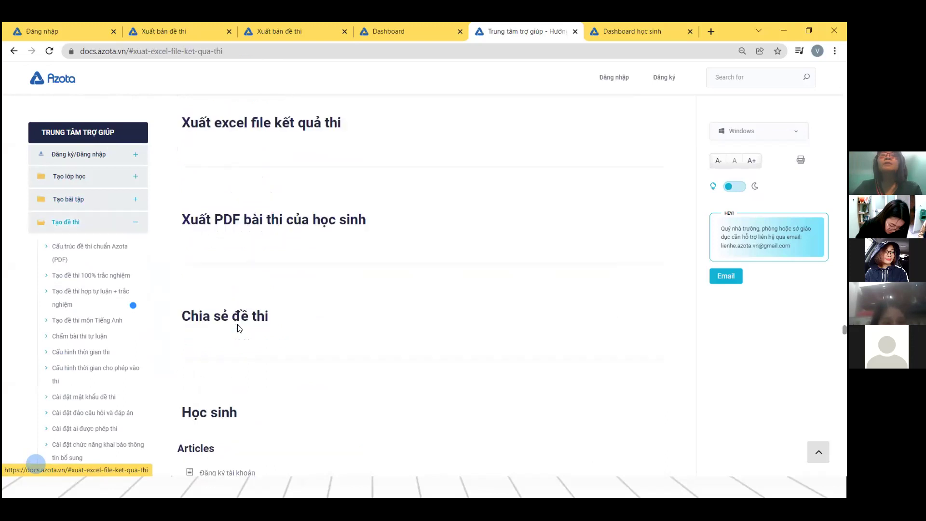
scroll(263, 273, down, 3)
scroll(283, 250, up, 15)
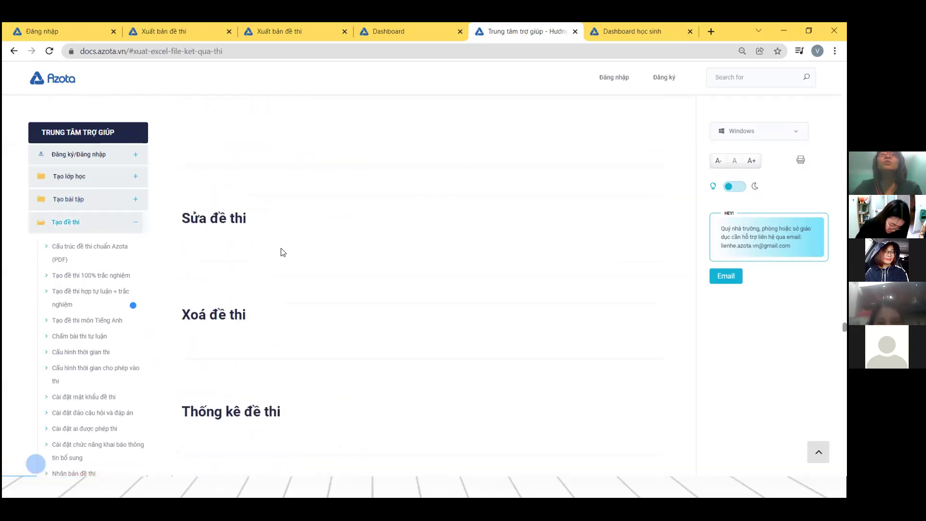
scroll(280, 263, up, 2)
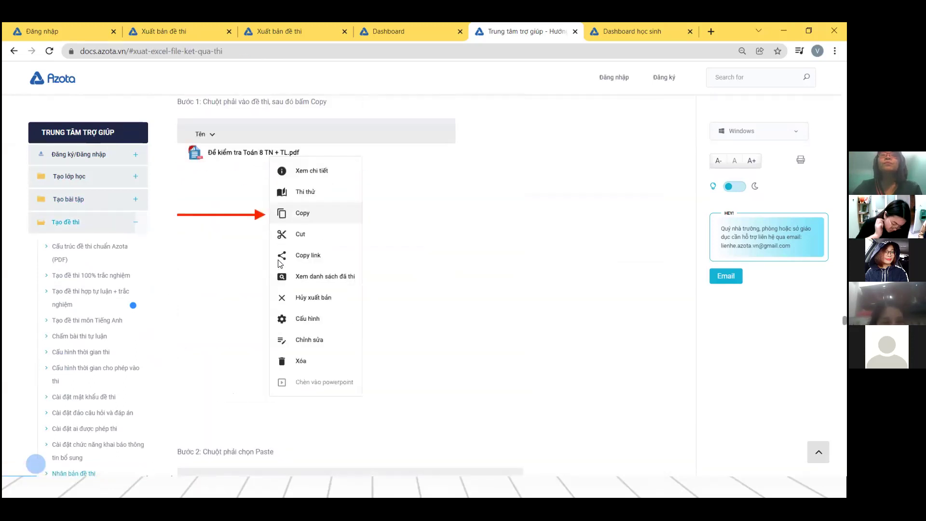
scroll(279, 264, down, 15)
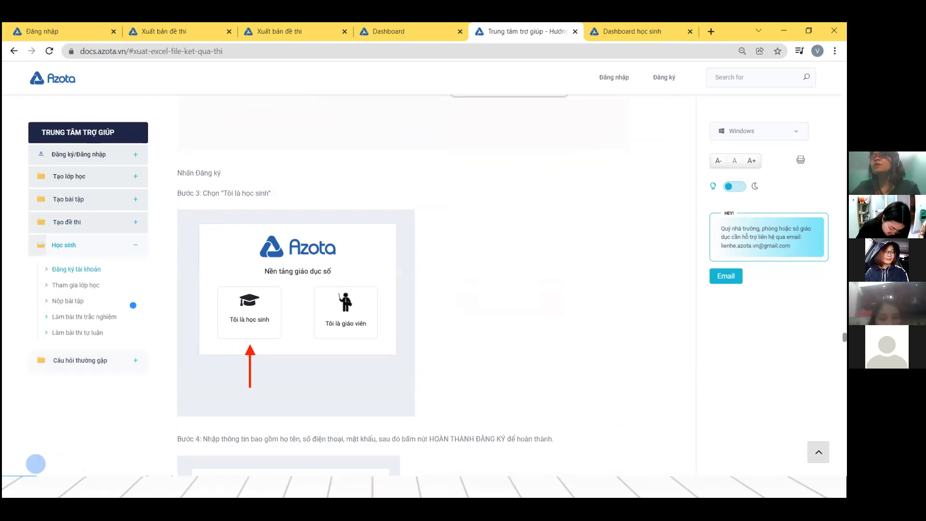
scroll(748, 145, up, 2)
click(751, 131)
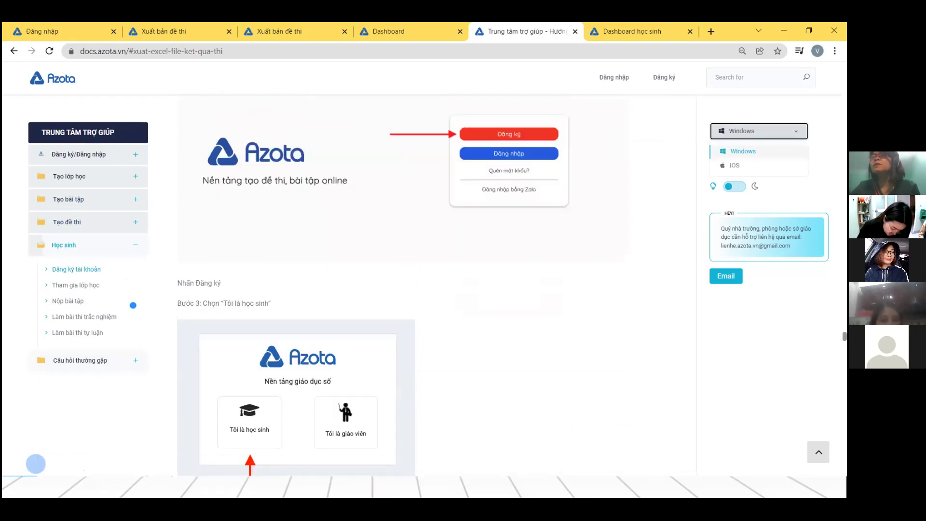
click(752, 152)
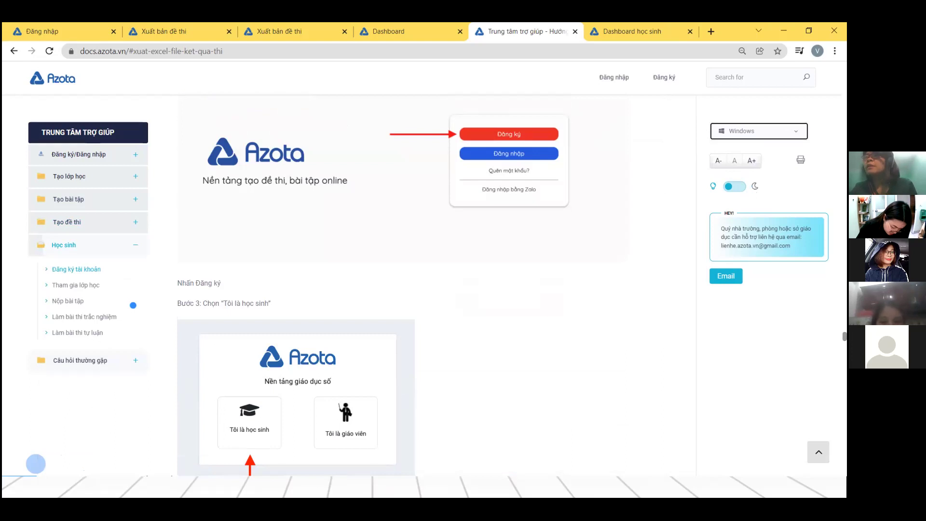
Step: Print the help-center guide to PDF
click(800, 160)
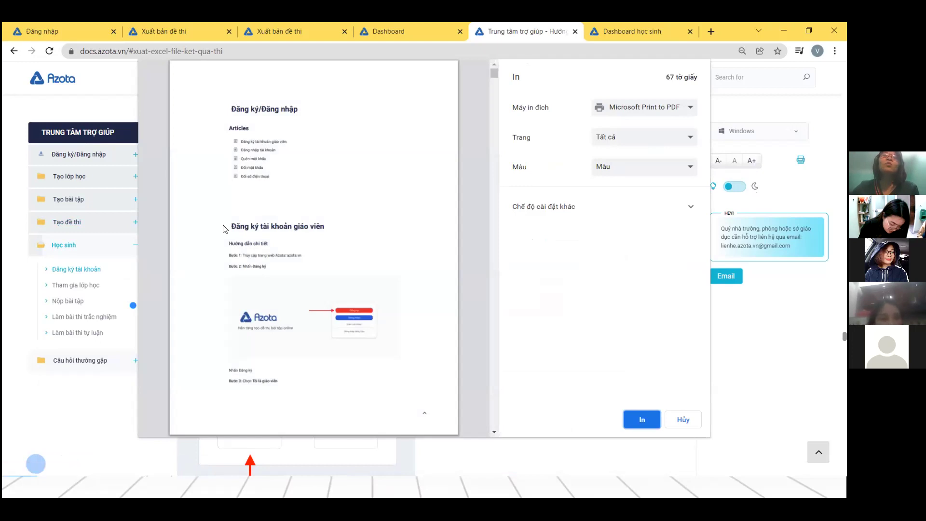
scroll(342, 257, down, 15)
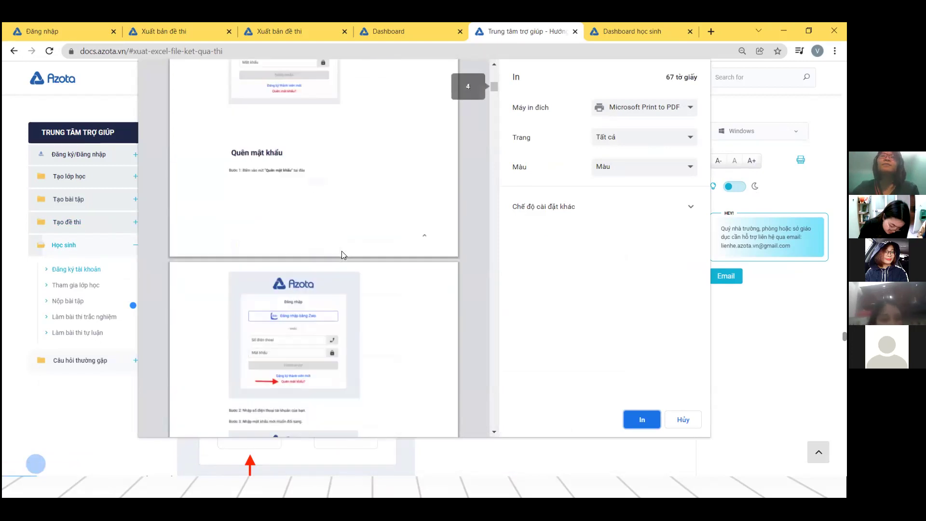
scroll(343, 255, down, 20)
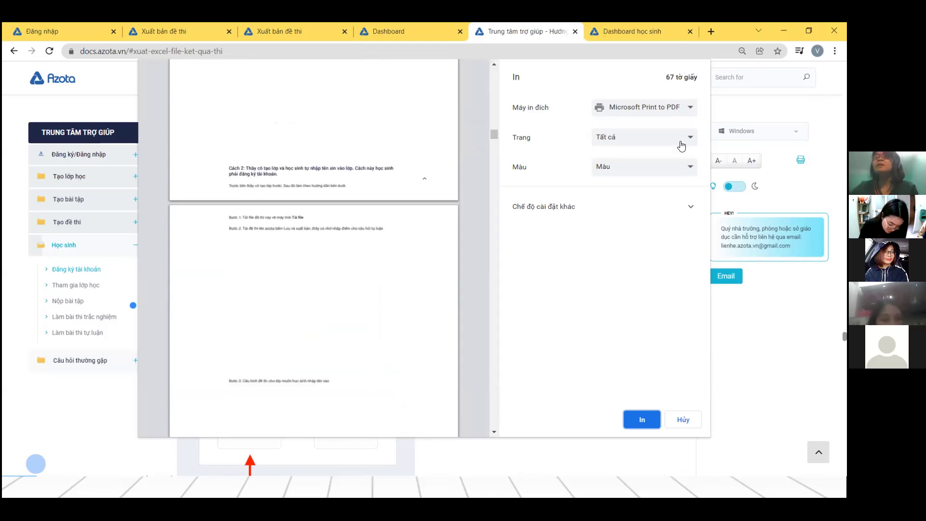
click(644, 422)
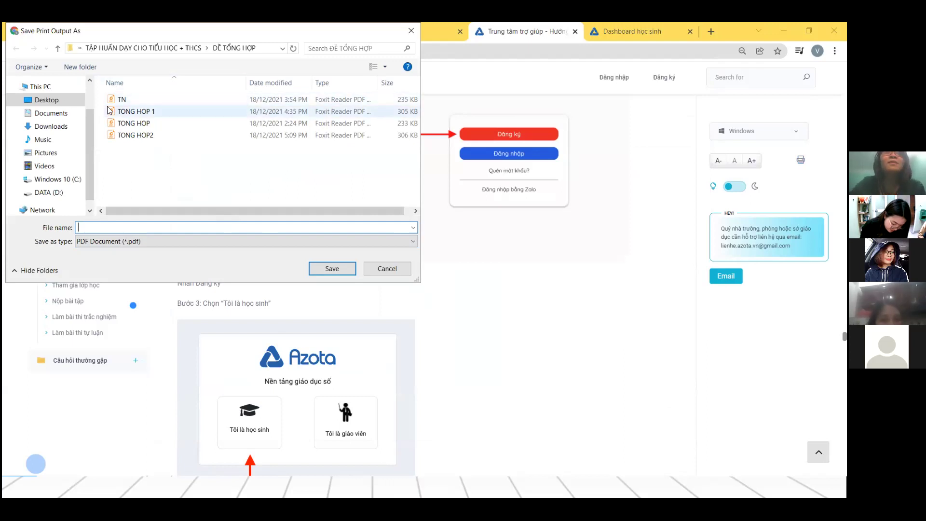
Step: Save the PDF as 'tai lieu azota' in the Desktop TẬP HUẤN DẠY CHO TIỂU HỌC + THCS folder
click(47, 102)
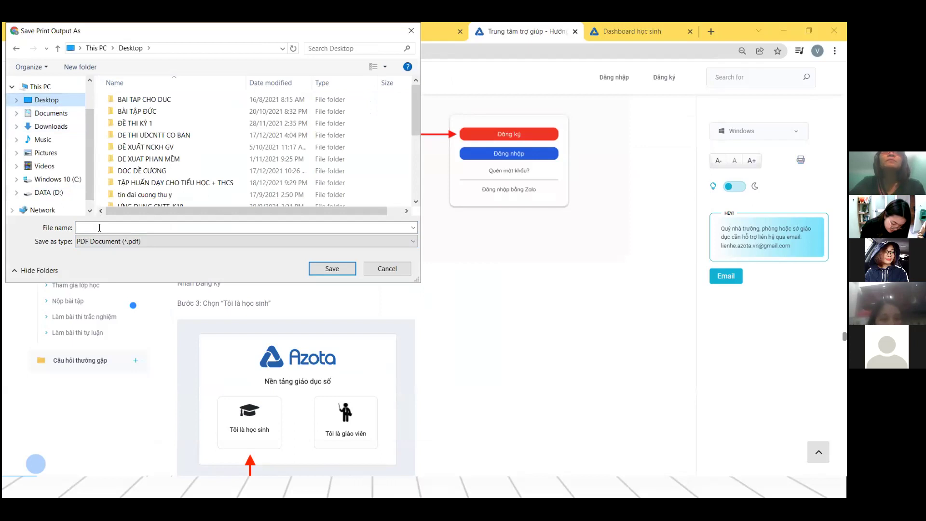
double_click(162, 182)
click(126, 226)
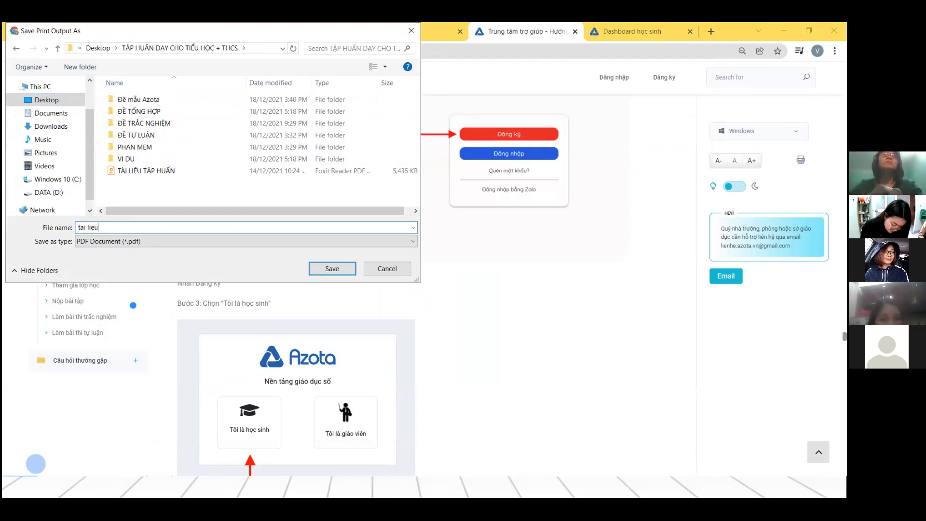
text(tai lieu ă)
key(BackSpace)
text(azota)
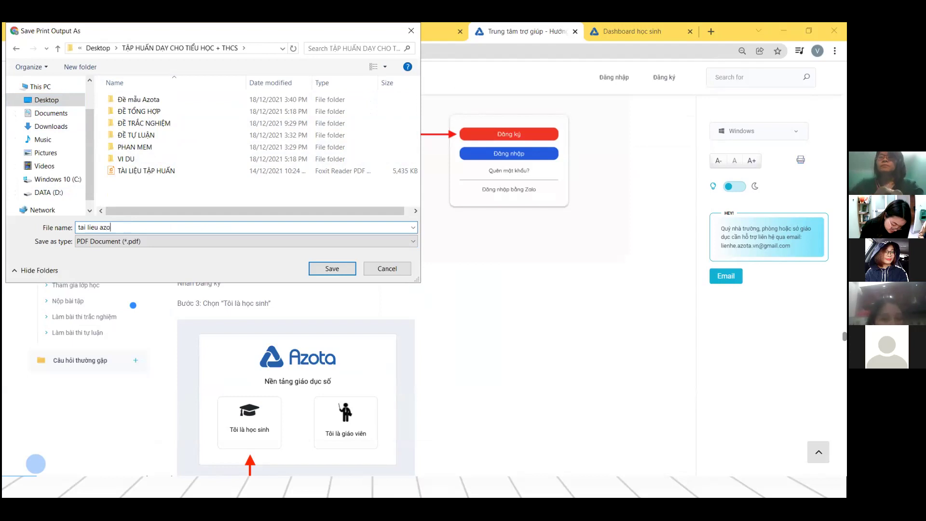
click(344, 267)
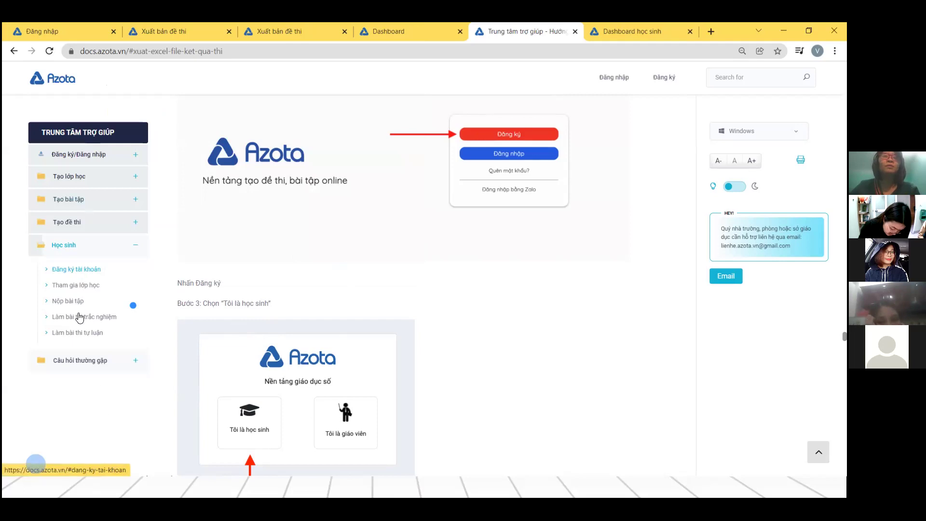
Step: Open the 'Tạo đề thi môn Tiếng Anh' help article under Tạo đề thi
click(77, 223)
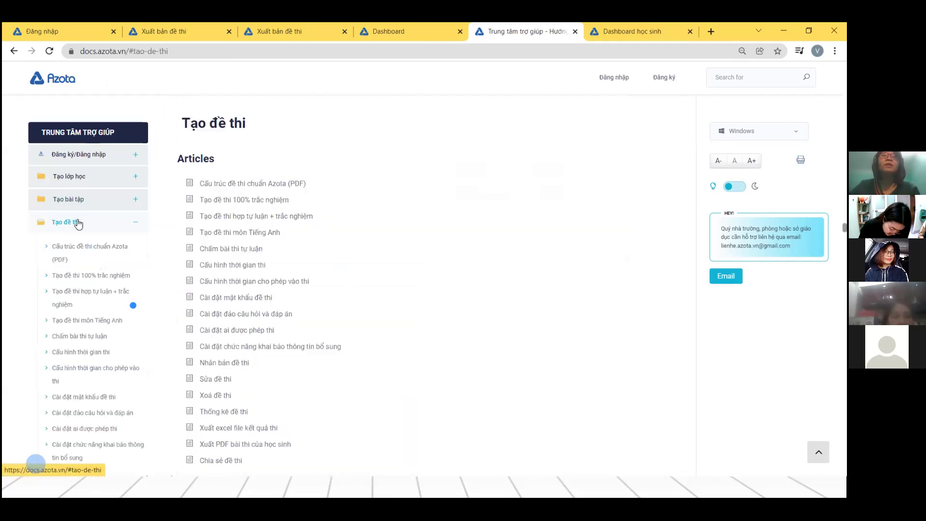
click(251, 233)
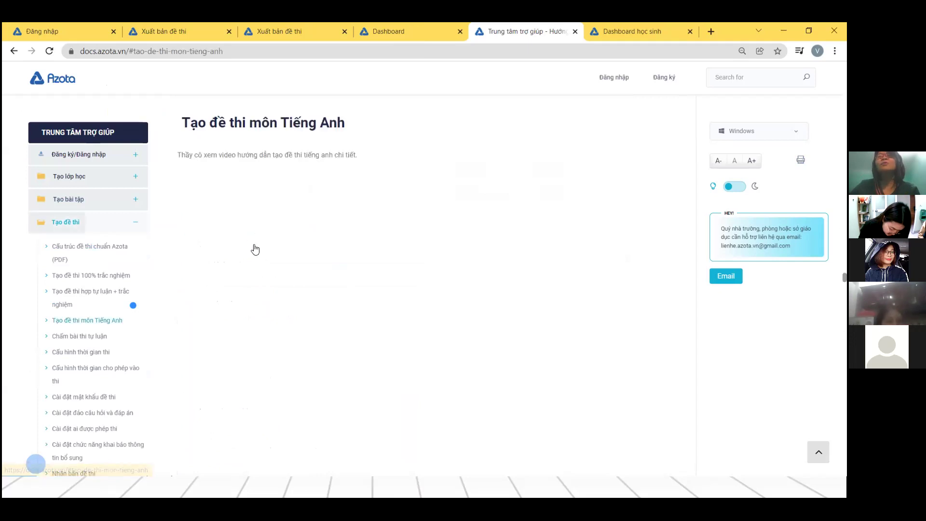
scroll(435, 228, down, 1)
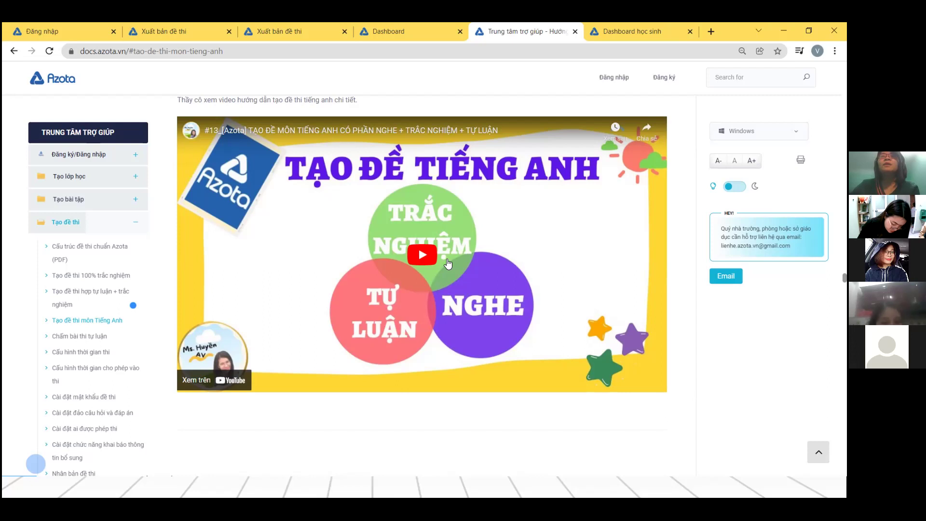
Step: Play the tutorial video, pause it at 0:04, and go to the TN.pdf publish-success page
click(438, 253)
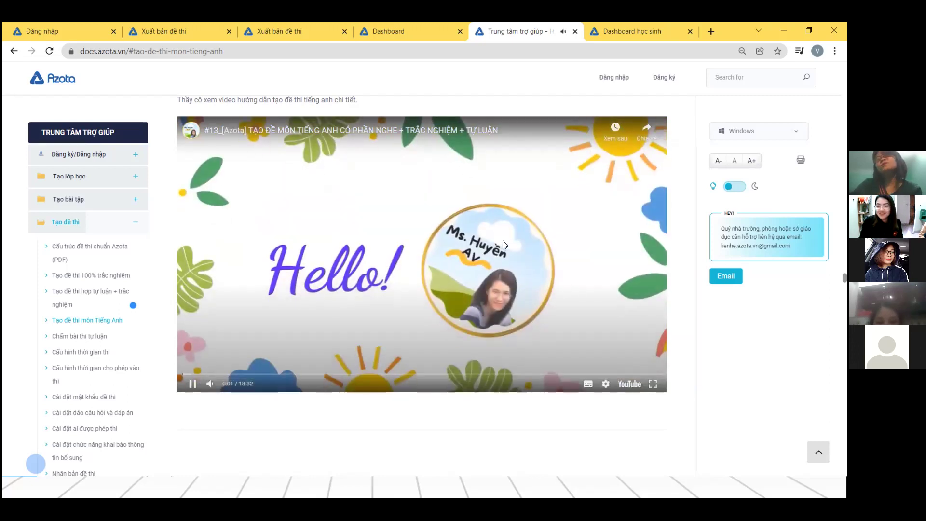
click(192, 383)
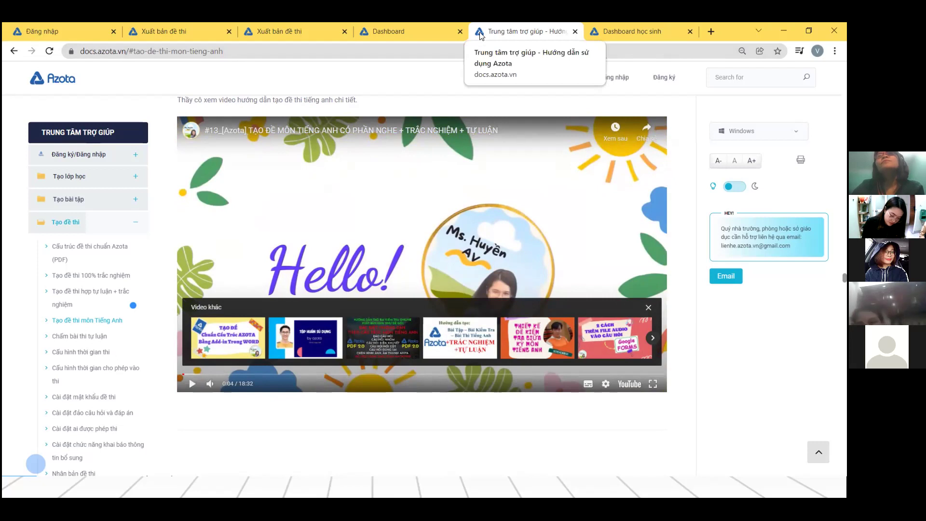
click(291, 29)
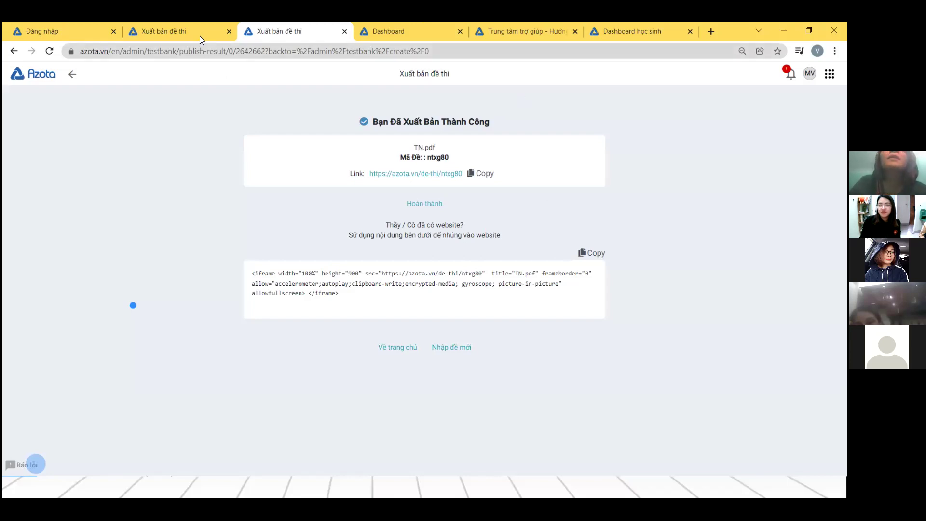
Step: Close the extra Xuất bản đề thi tabs and return to the Azota dashboard
click(184, 31)
click(289, 31)
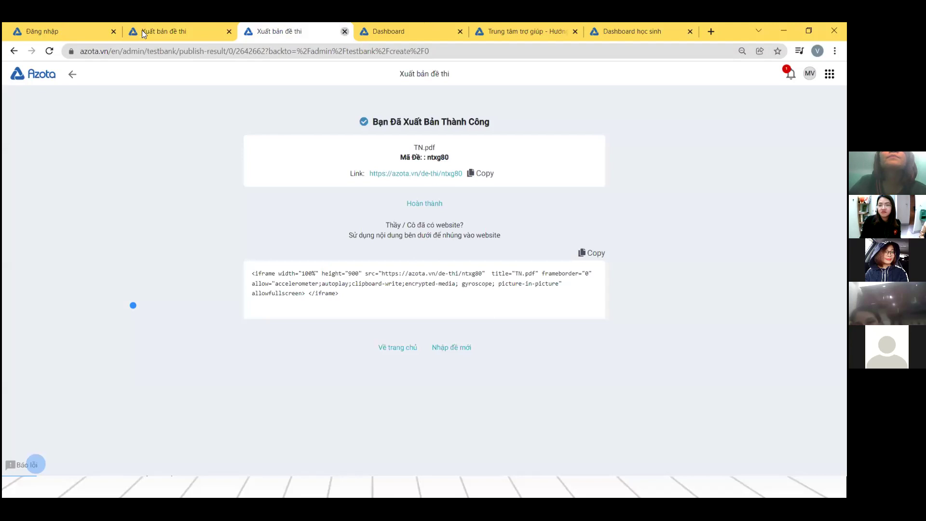
click(344, 31)
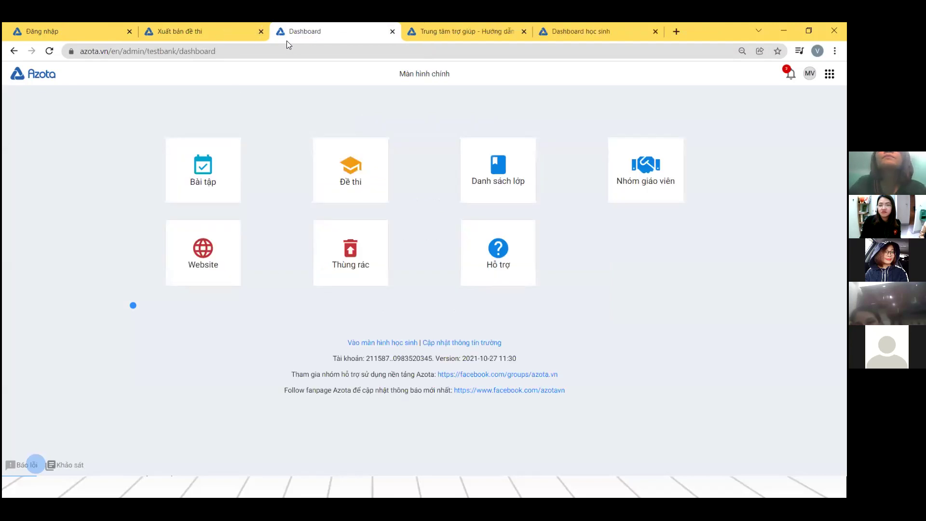
key(ctrl+shift+Tab)
click(261, 31)
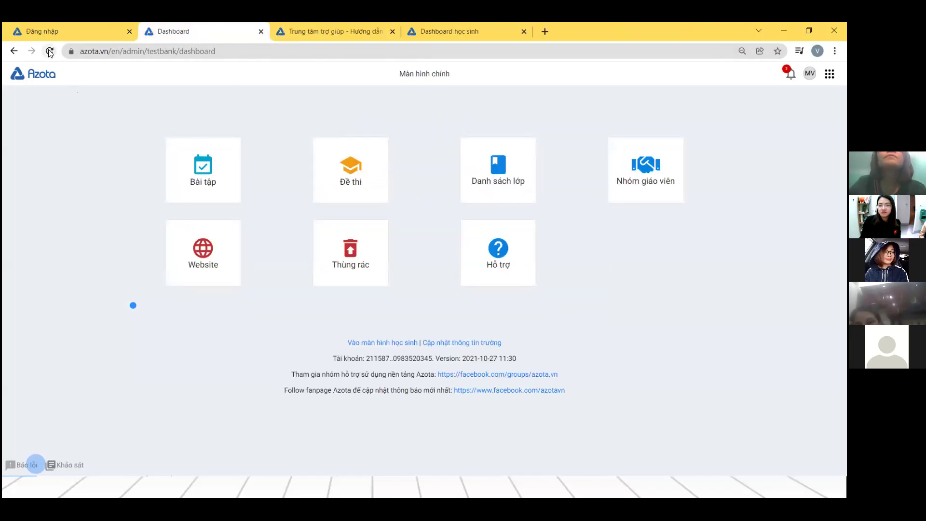
click(133, 35)
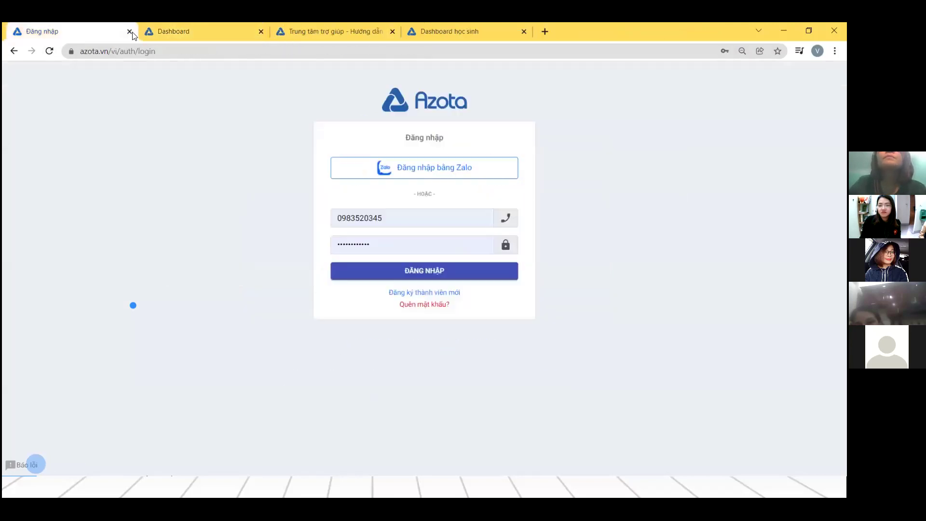
click(186, 30)
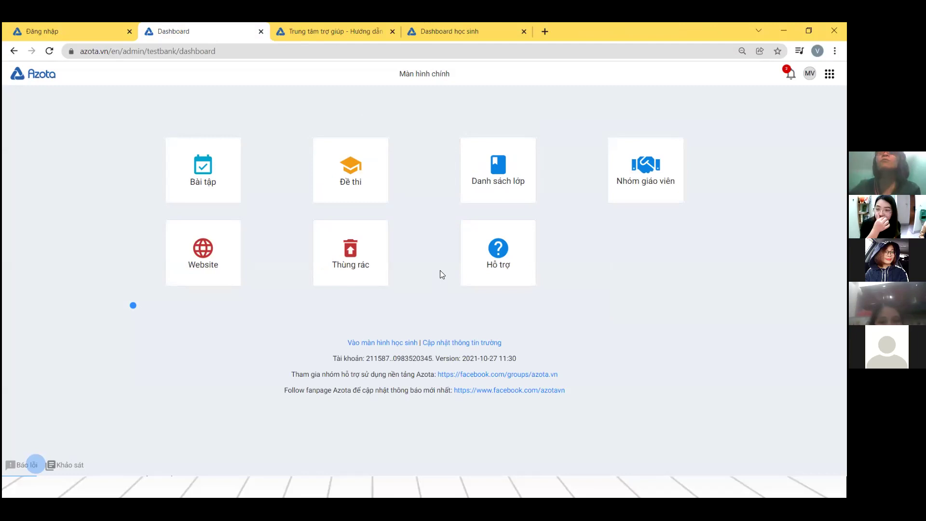
Step: Preview TN.pdf in the exam bank and view its single attempt scored 9
click(352, 186)
click(66, 203)
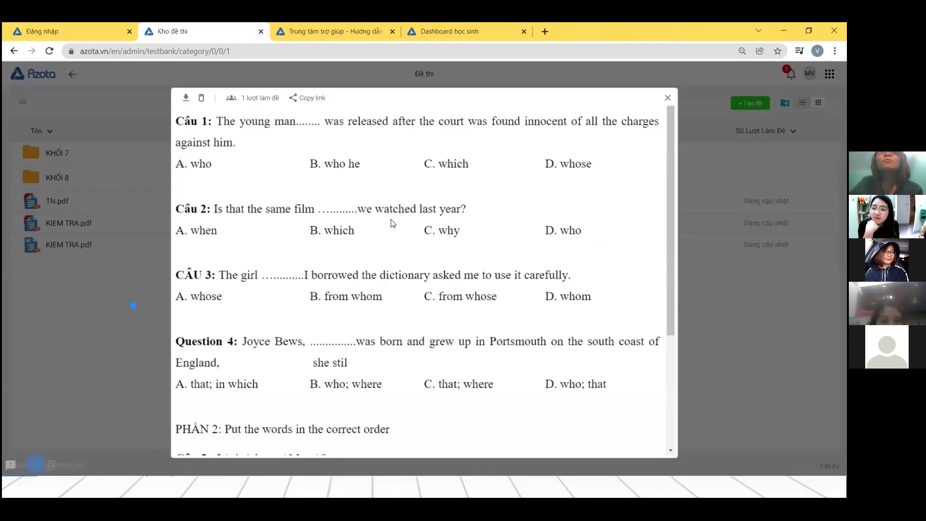
scroll(393, 223, down, 4)
scroll(393, 223, up, 4)
scroll(393, 223, down, 4)
scroll(393, 222, up, 4)
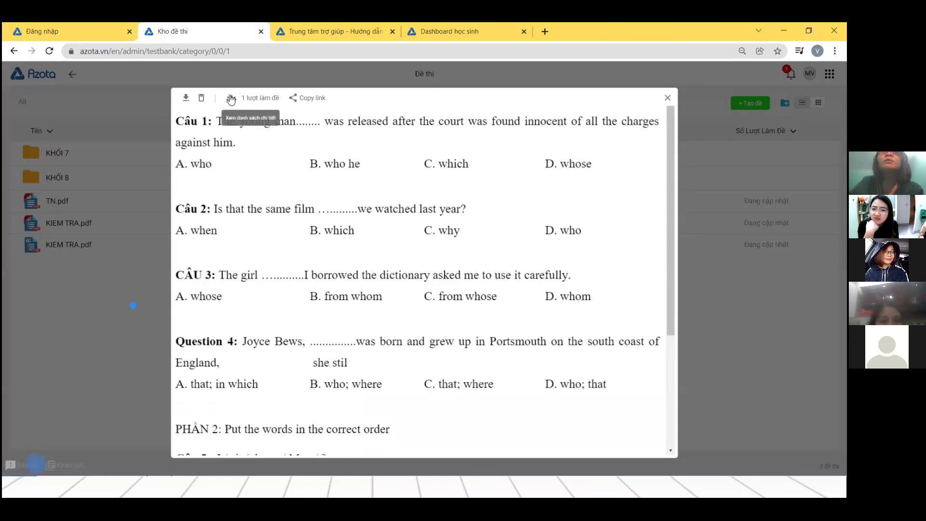
click(259, 99)
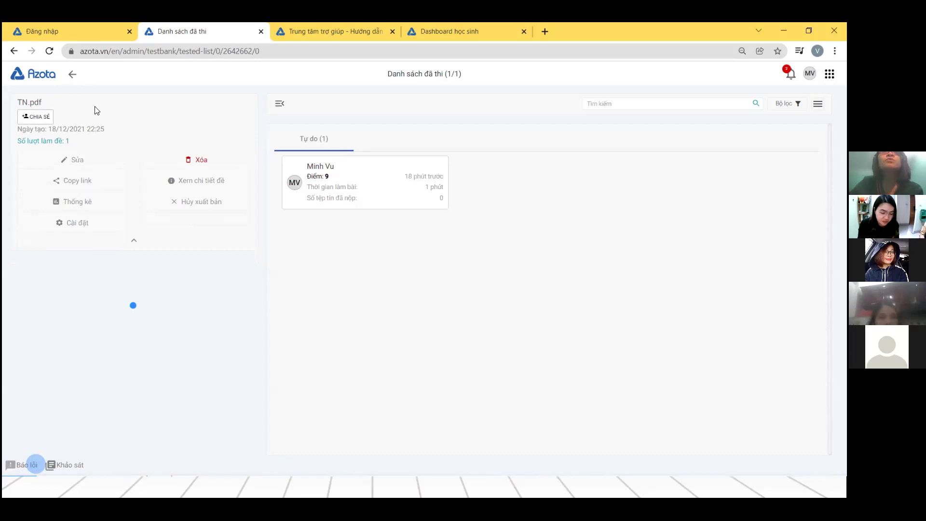
Step: Review the TN.pdf questions in the exam-bank preview, close it, and return to the help-centre tab
click(72, 75)
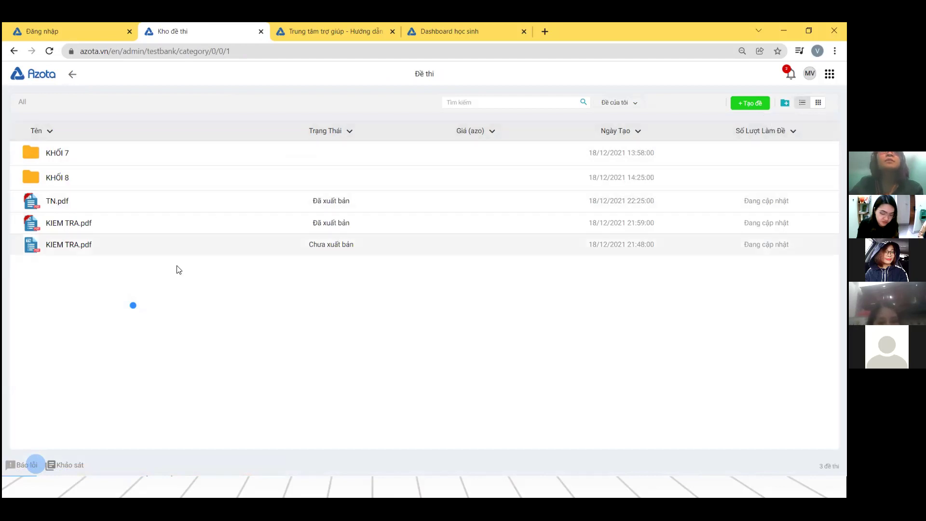
click(68, 201)
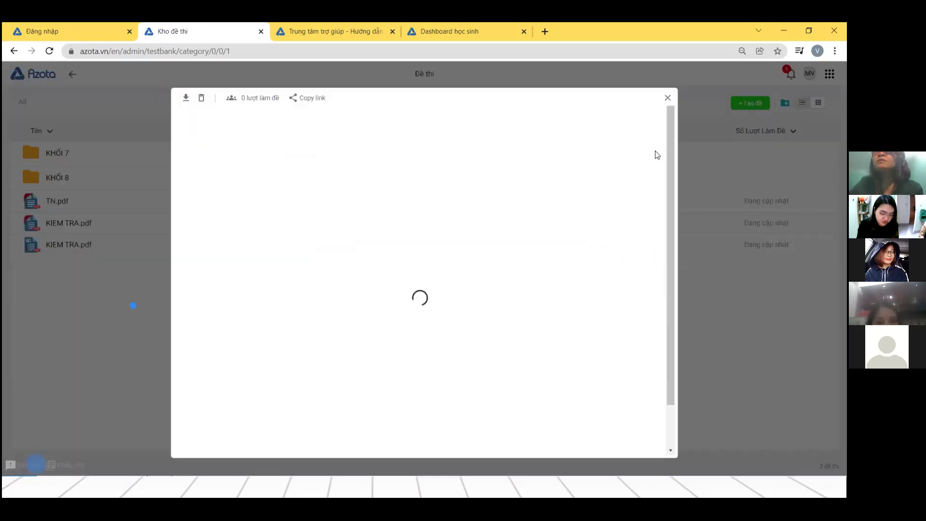
scroll(672, 348, down, 4)
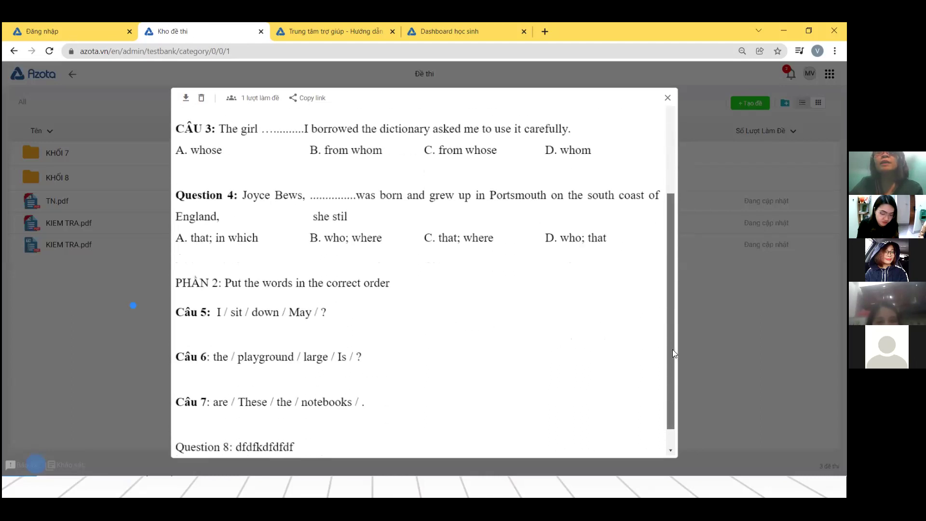
scroll(371, 153, up, 5)
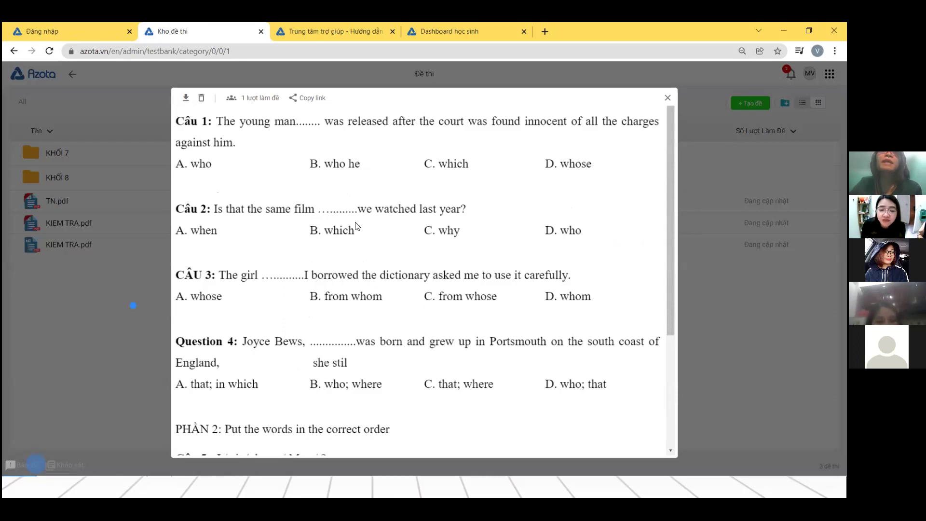
scroll(357, 226, down, 3)
scroll(356, 226, up, 3)
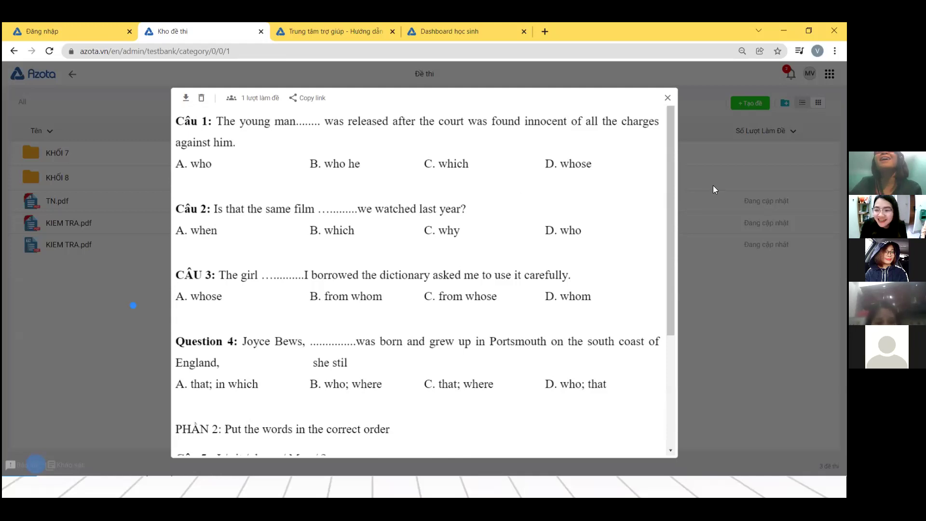
scroll(675, 317, down, 4)
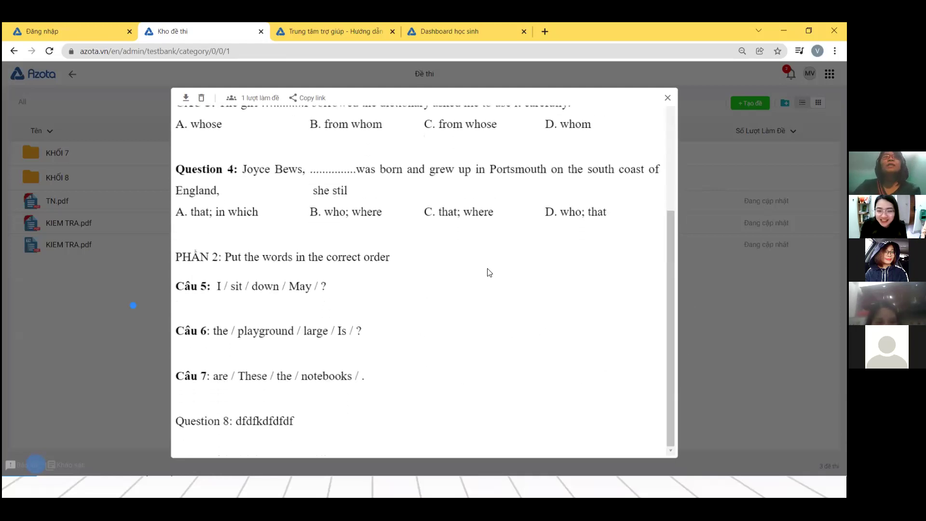
scroll(489, 273, up, 5)
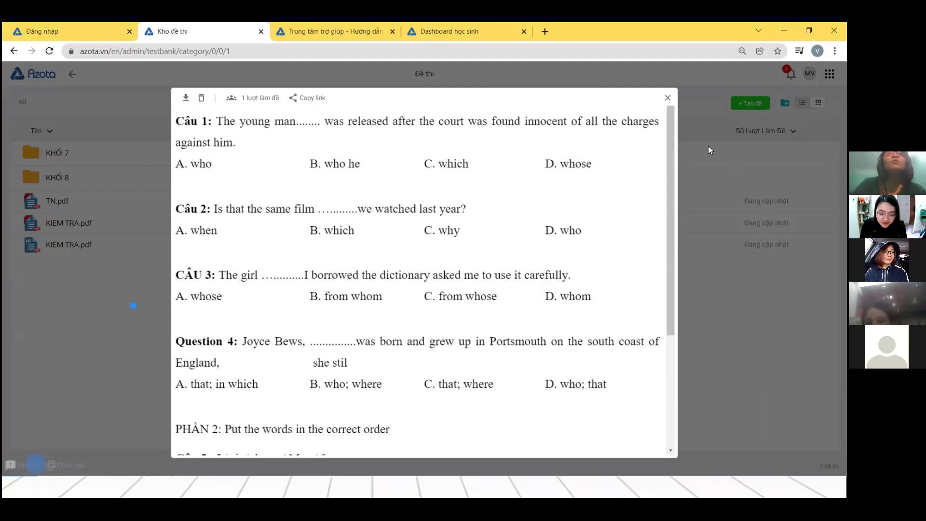
click(667, 98)
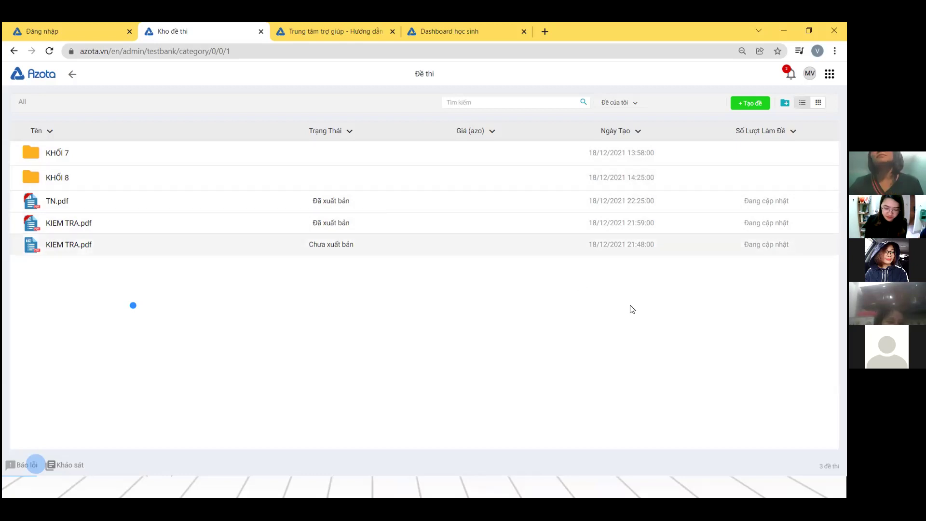
click(297, 29)
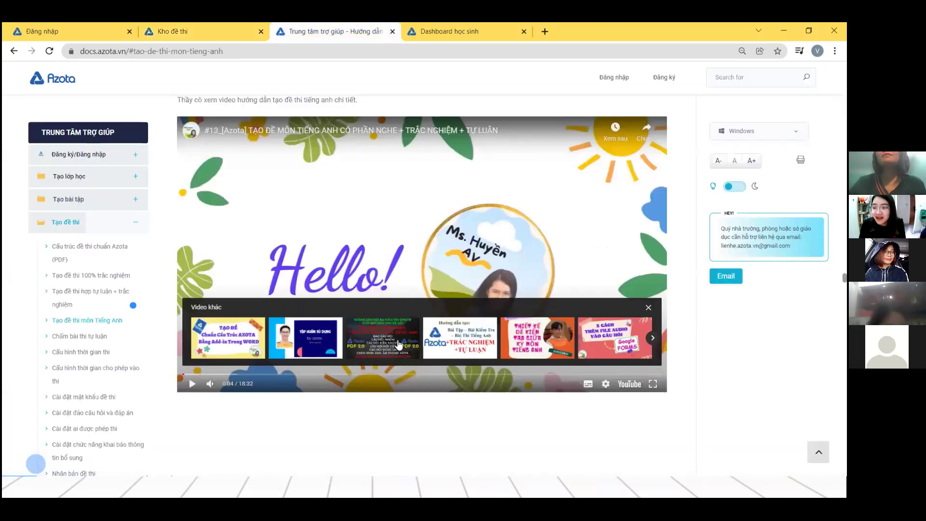